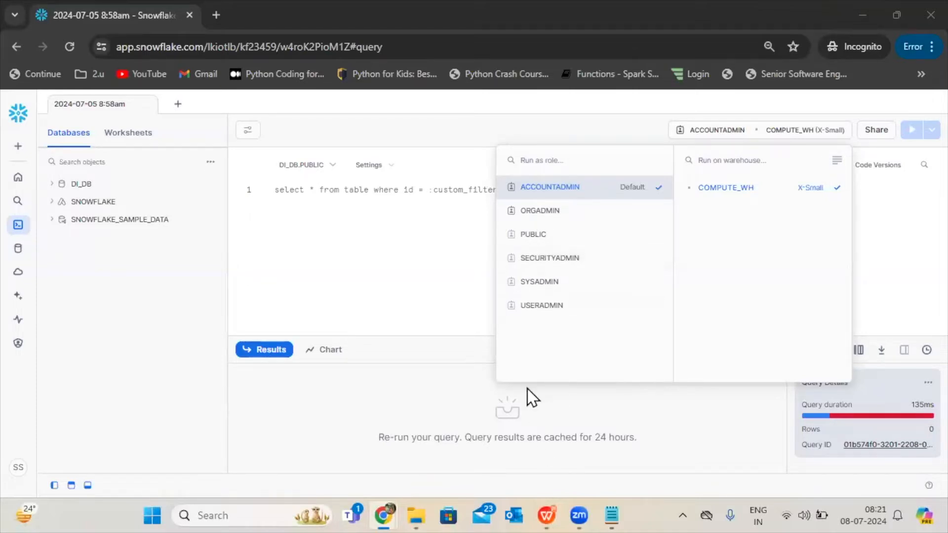
Review the ORGADMIN and ACCOUNTADMIN definitions on the system-defined roles slide in WPS Presentation and return to Snowflake.
{"action": "left_click", "coordinate": [555, 511]}
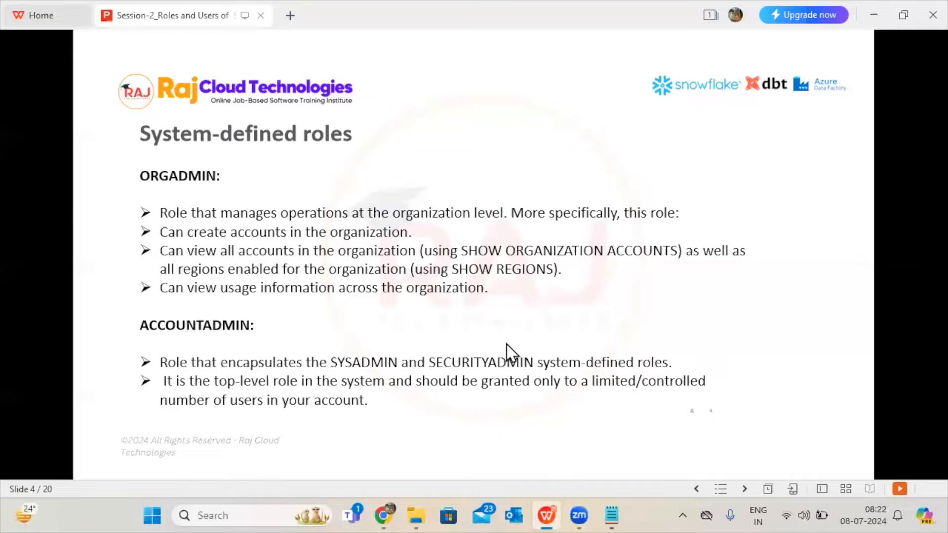
{"action": "mouse_move", "coordinate": [539, 500]}
{"action": "left_click", "coordinate": [383, 516]}
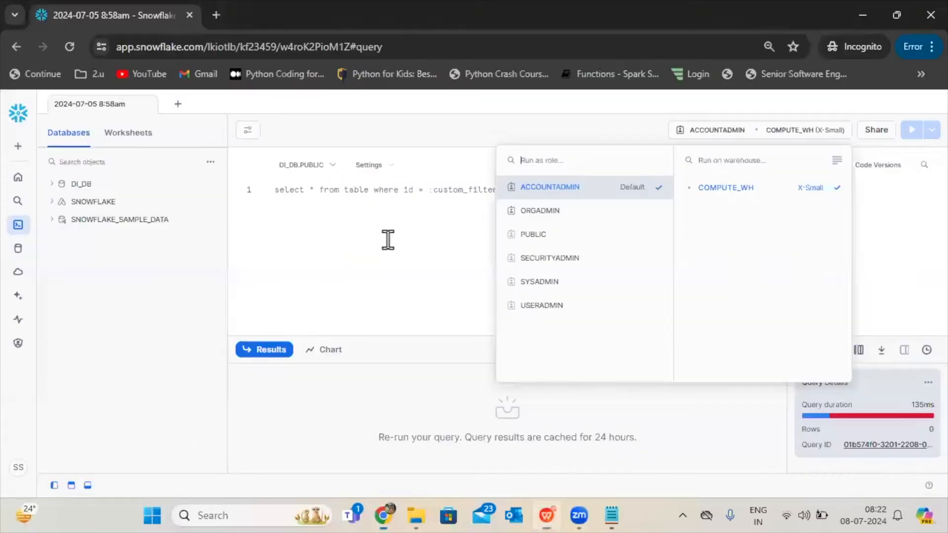
Open the Accounts page of the administration area.
{"action": "mouse_move", "coordinate": [27, 242]}
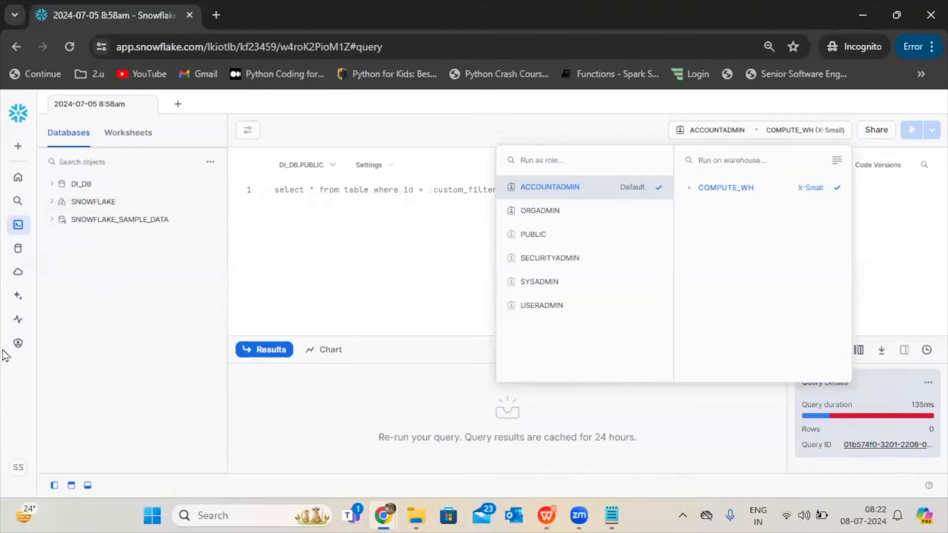
{"action": "mouse_move", "coordinate": [14, 358]}
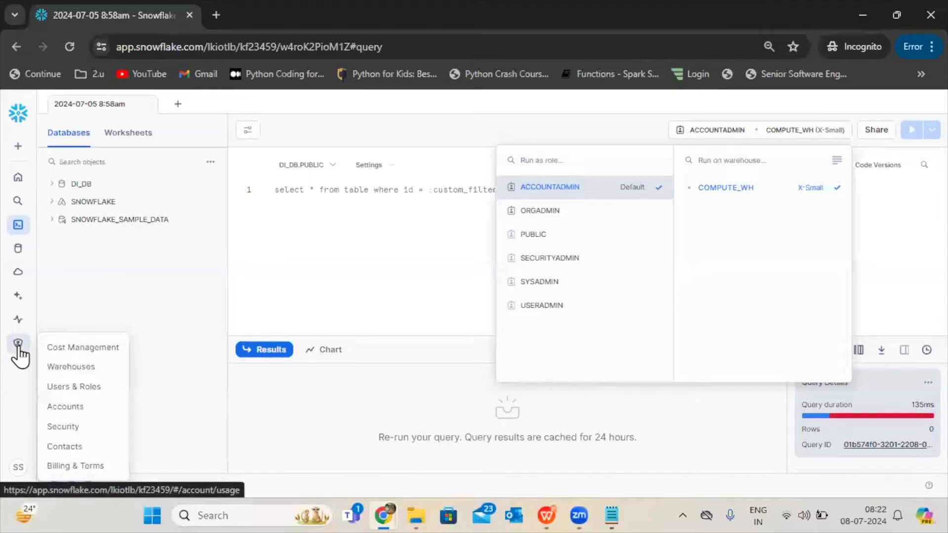
{"action": "left_click", "coordinate": [55, 408]}
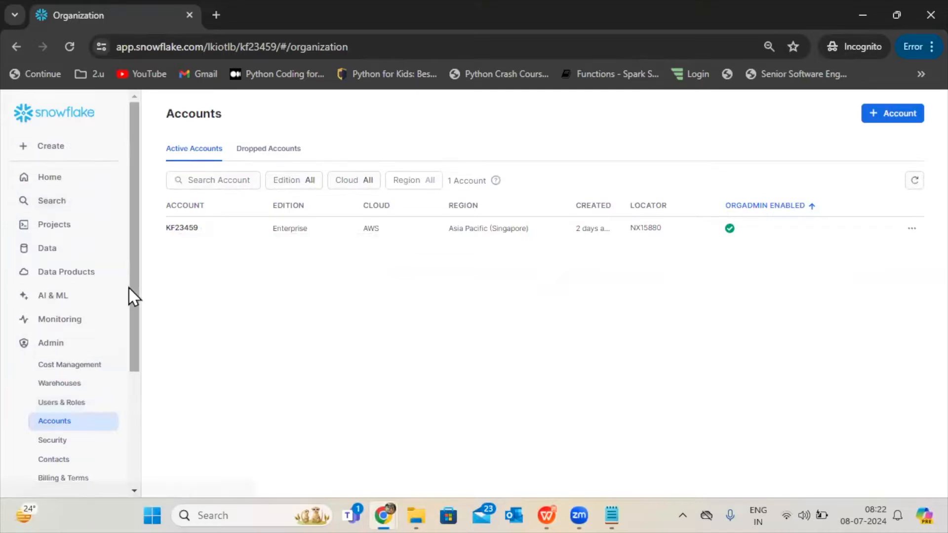
Switch the signed-in user's active role to ORGADMIN.
{"action": "left_click_drag", "start_coordinate": [132, 306], "coordinate": [131, 449]}
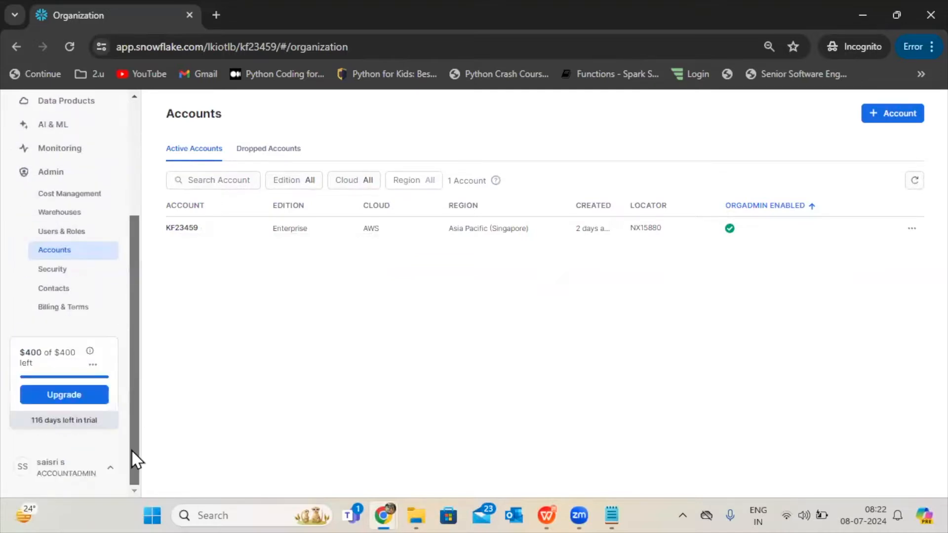
{"action": "left_click", "coordinate": [53, 478]}
{"action": "mouse_move", "coordinate": [70, 223]}
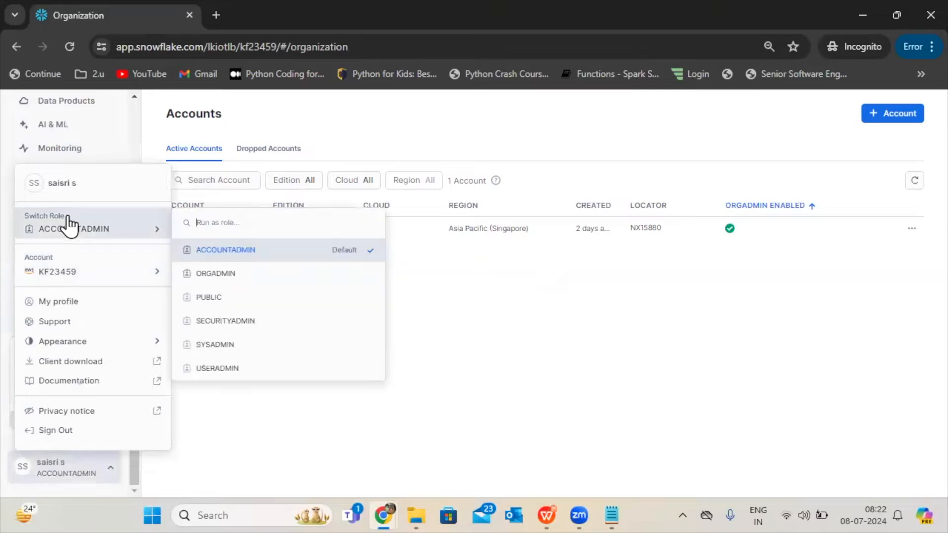
{"action": "left_click", "coordinate": [273, 289]}
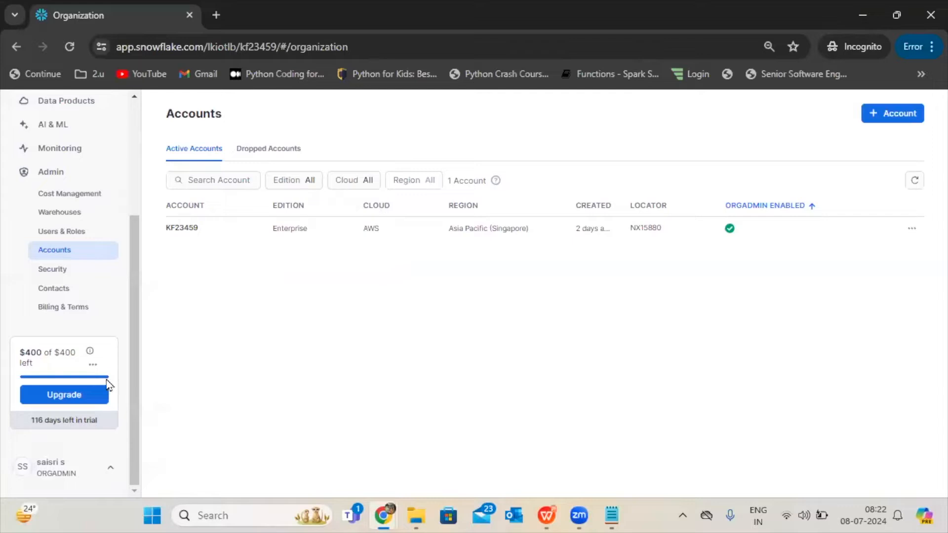
{"action": "left_click_drag", "start_coordinate": [129, 399], "coordinate": [149, 298]}
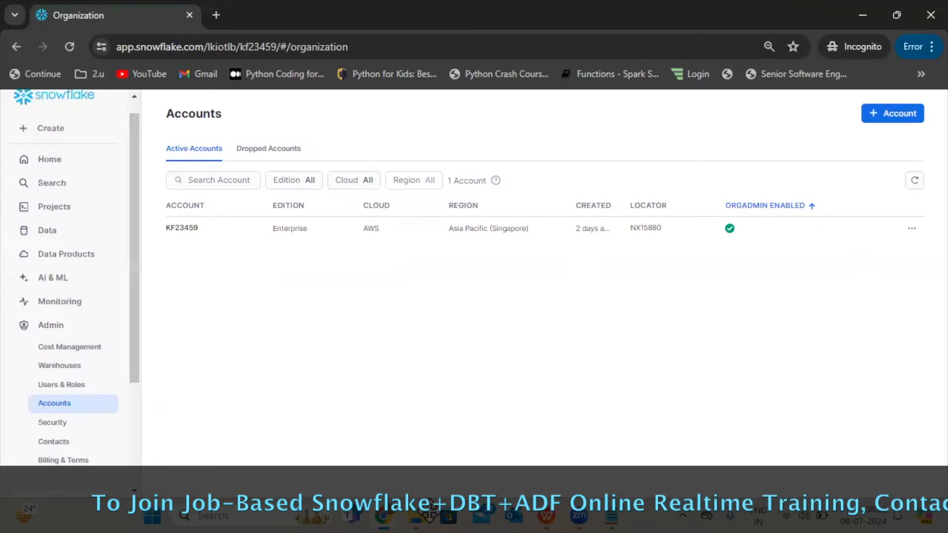
Look through the Cost Management, Warehouses and Users & Roles administration pages under the ORGADMIN role.
{"action": "scroll", "coordinate": [121, 434], "scroll_direction": "down", "scroll_amount": 2}
{"action": "scroll", "coordinate": [123, 464], "scroll_direction": "down", "scroll_amount": 2}
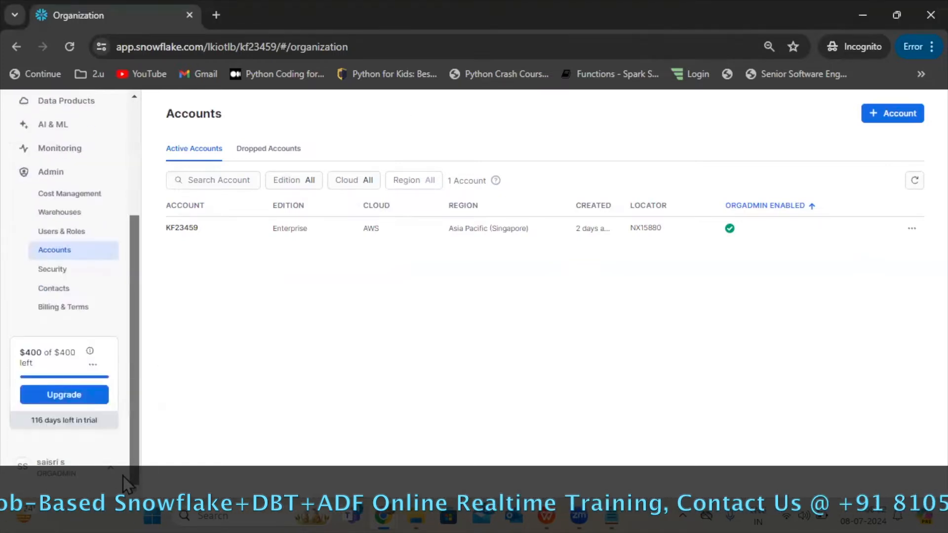
{"action": "scroll", "coordinate": [137, 322], "scroll_direction": "up", "scroll_amount": 4}
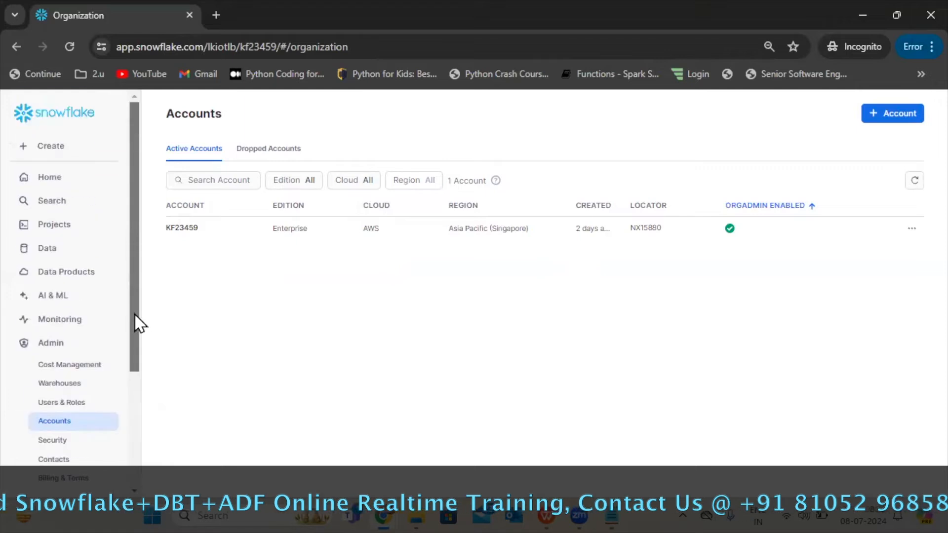
{"action": "left_click", "coordinate": [60, 366]}
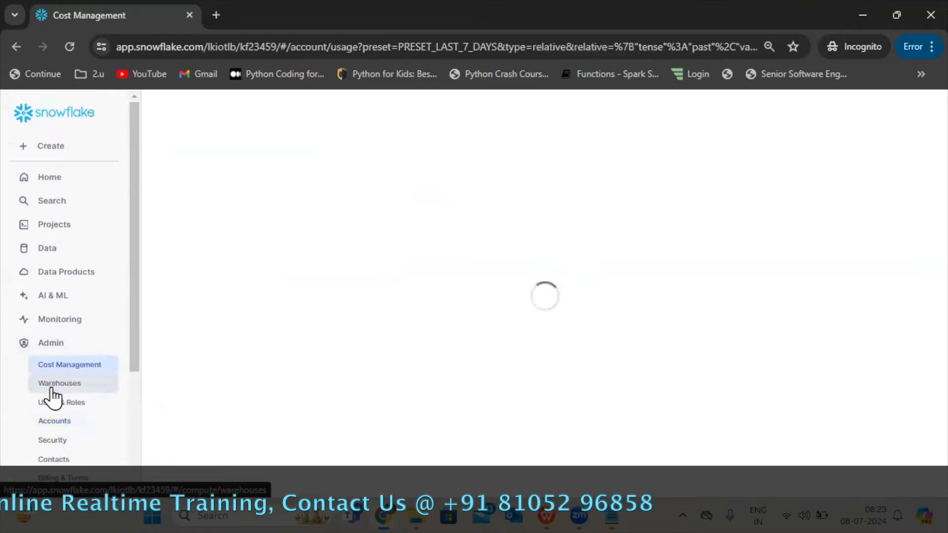
{"action": "left_click", "coordinate": [50, 385]}
{"action": "left_click", "coordinate": [54, 402]}
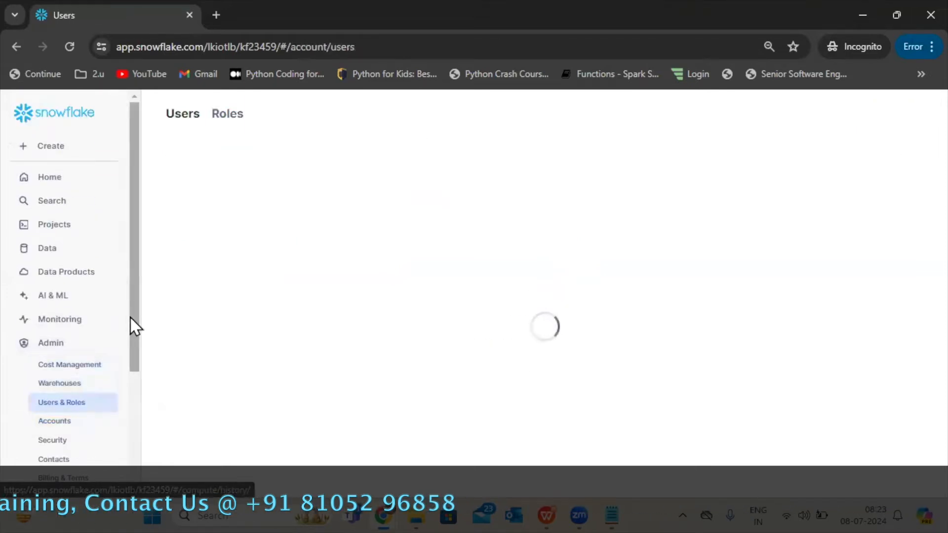
{"action": "scroll", "coordinate": [130, 472], "scroll_direction": "down", "scroll_amount": 4}
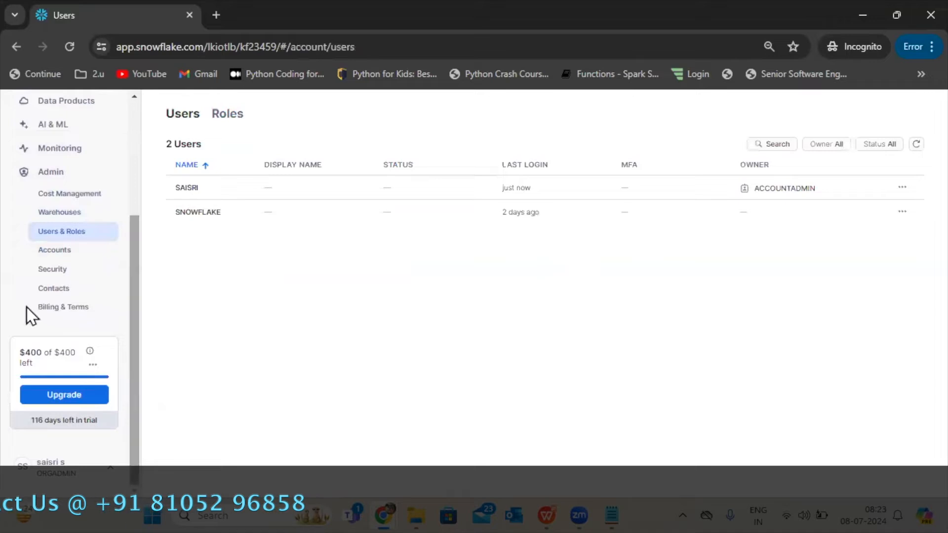
Examine the organization's dropped and active accounts, including the listed account's available actions and the help note on accounts.
{"action": "left_click", "coordinate": [54, 250]}
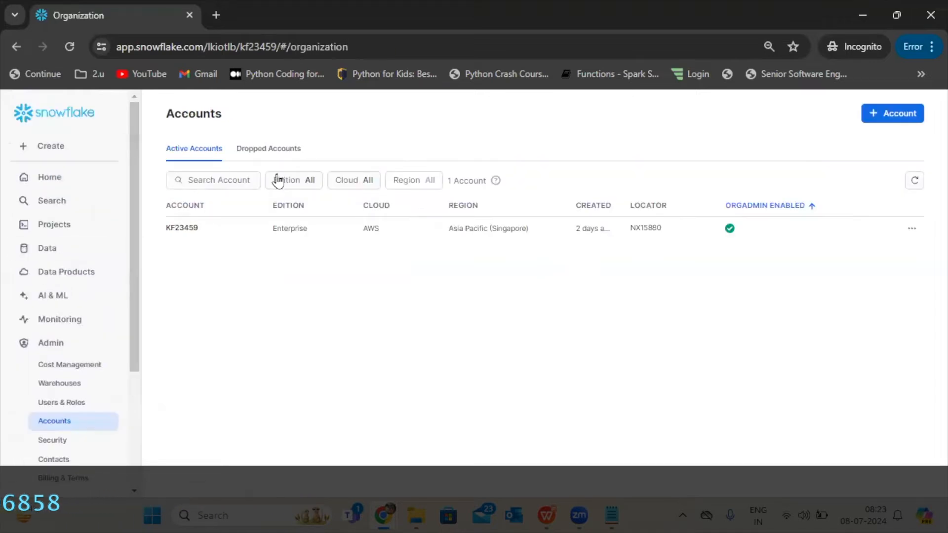
{"action": "left_click", "coordinate": [251, 148]}
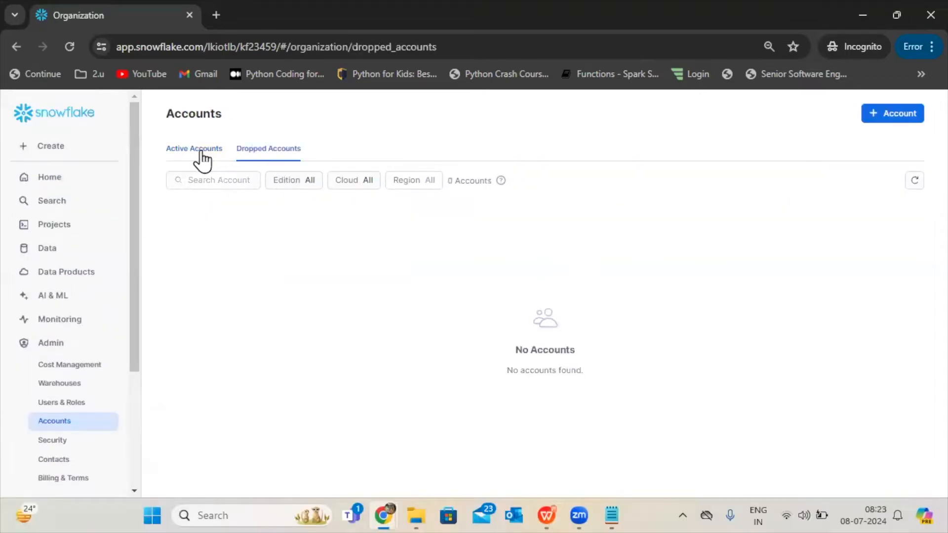
{"action": "left_click", "coordinate": [201, 150]}
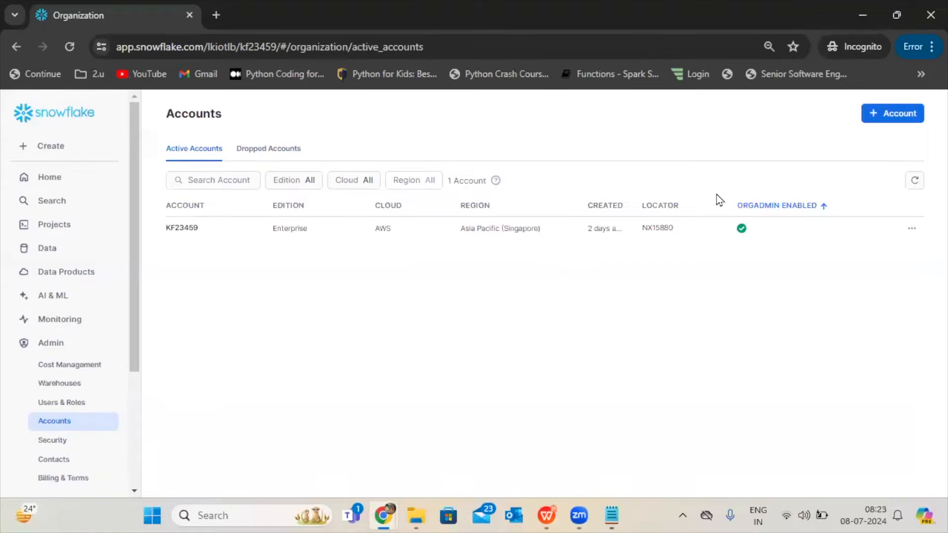
{"action": "left_click", "coordinate": [909, 231]}
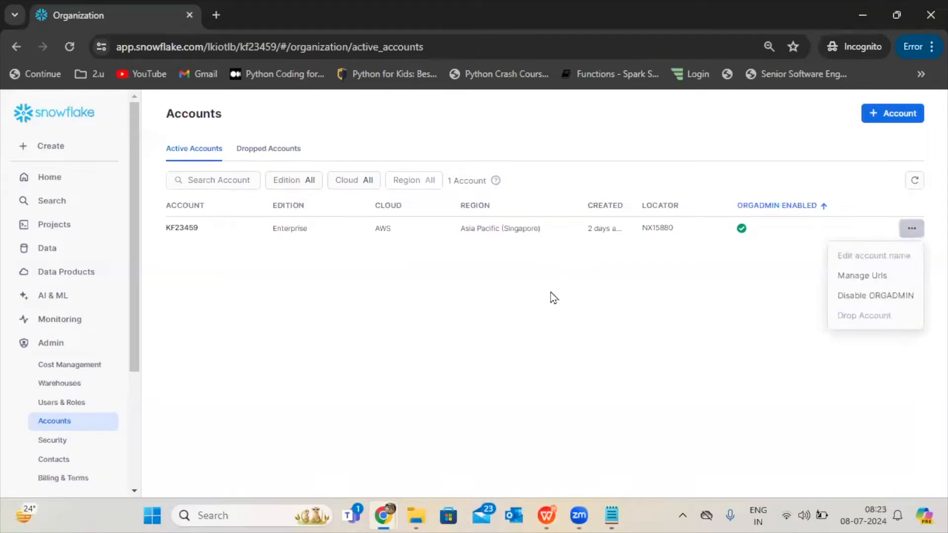
{"action": "left_click", "coordinate": [495, 286]}
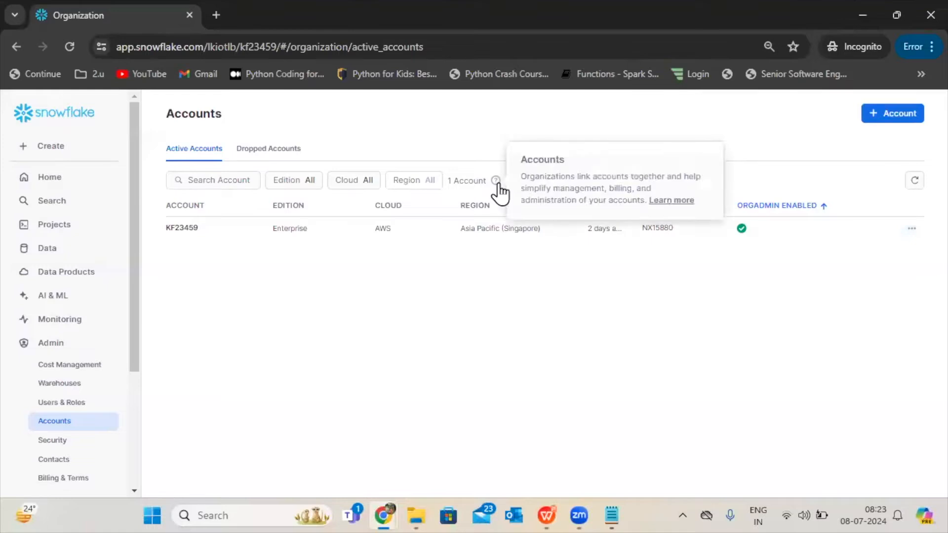
{"action": "mouse_move", "coordinate": [493, 188]}
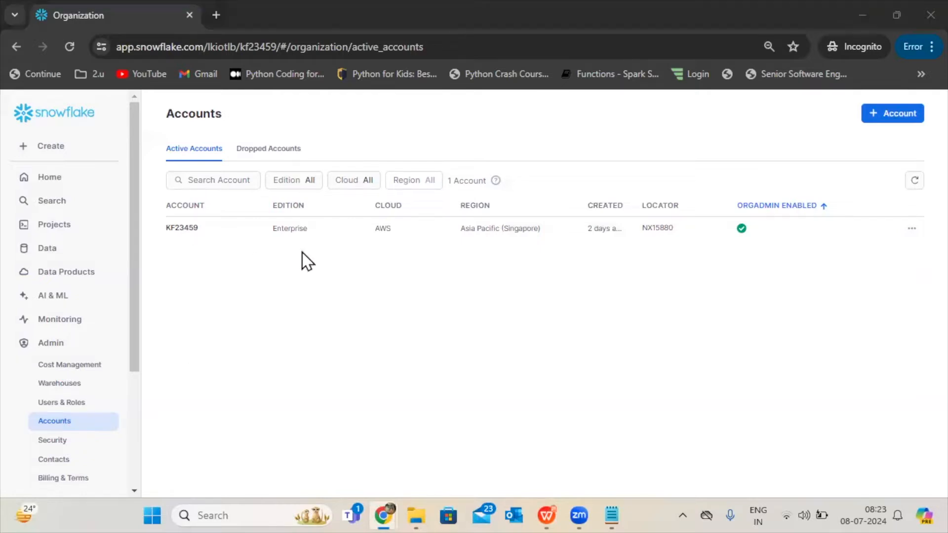
Open the worksheet "2024-07-05 8:58am" and set its execution role to ORGADMIN.
{"action": "left_click", "coordinate": [131, 348]}
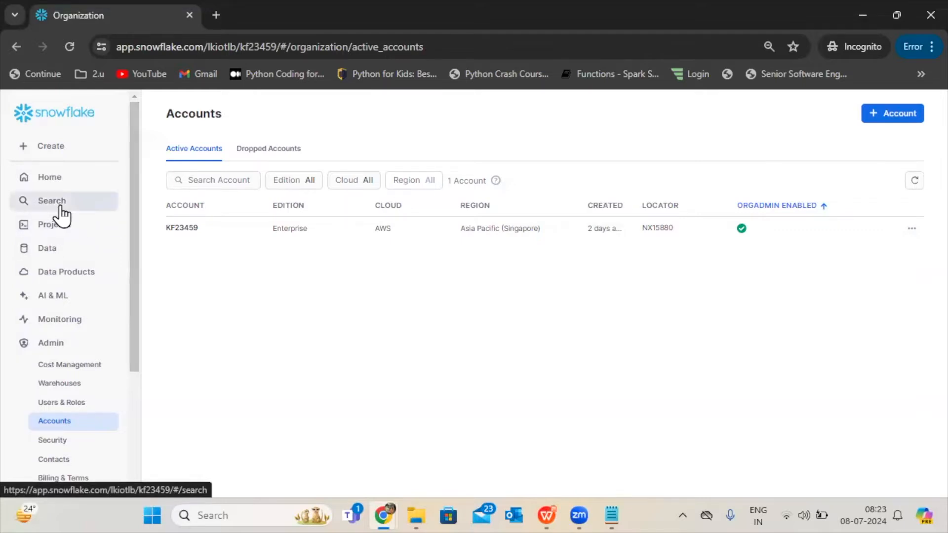
{"action": "left_click", "coordinate": [63, 230]}
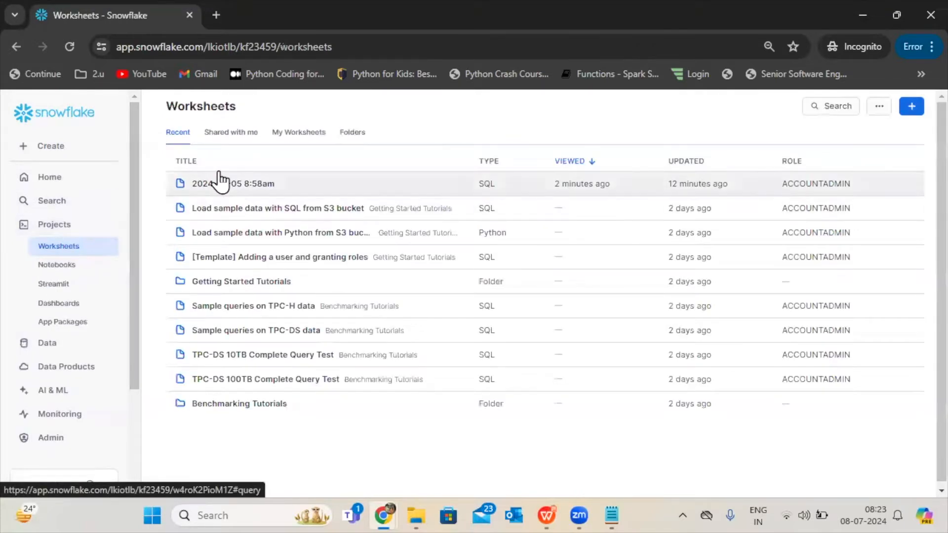
{"action": "left_click", "coordinate": [218, 190]}
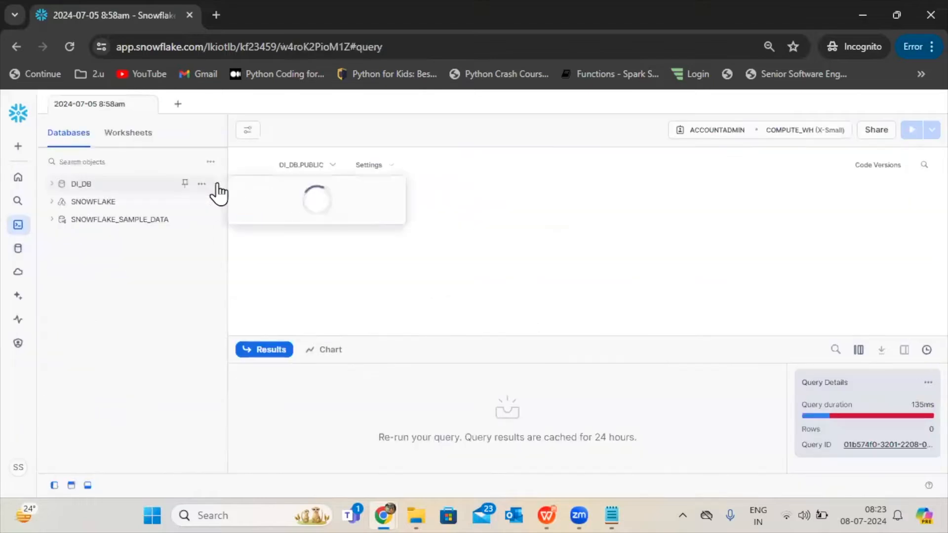
{"action": "left_click", "coordinate": [701, 134]}
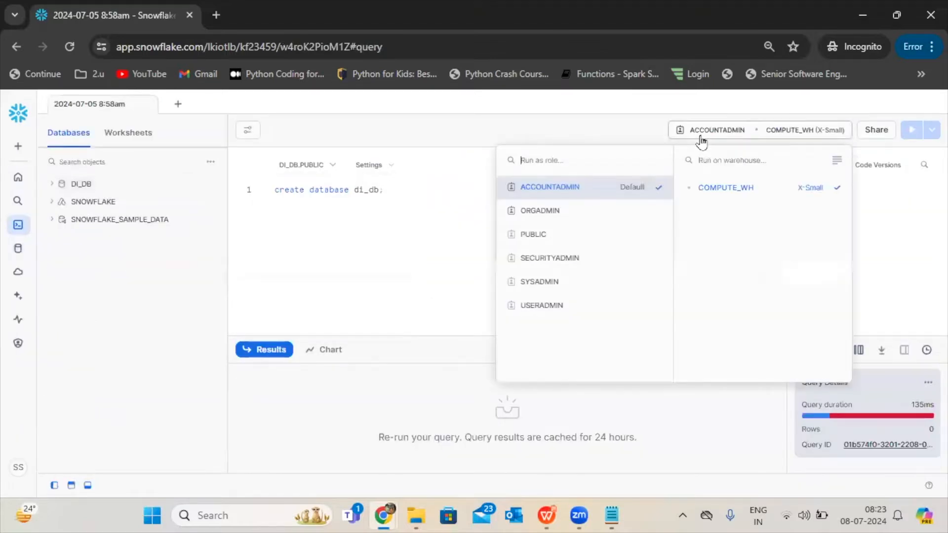
{"action": "left_click", "coordinate": [557, 216]}
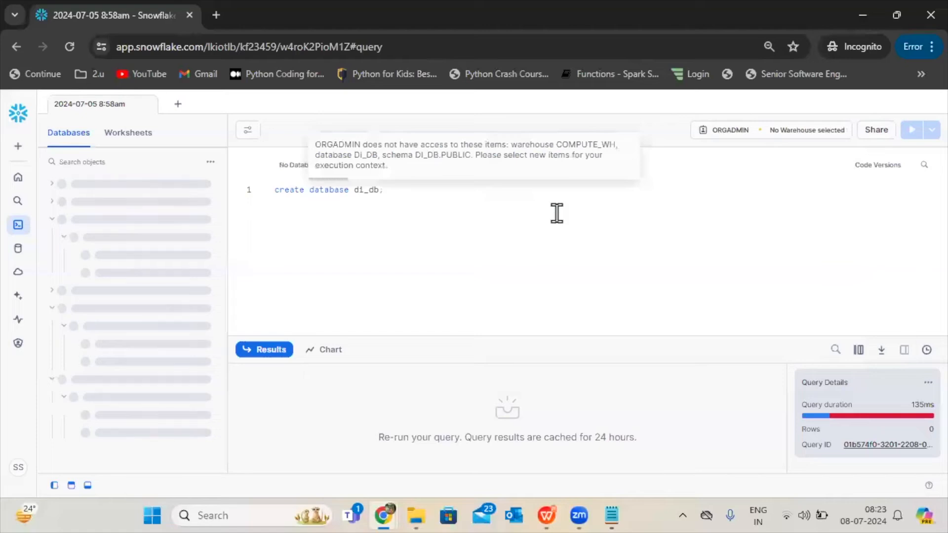
Return to the organization's Accounts page and inspect the Create New Account form, dismissing it without creating an account.
{"action": "mouse_move", "coordinate": [14, 343]}
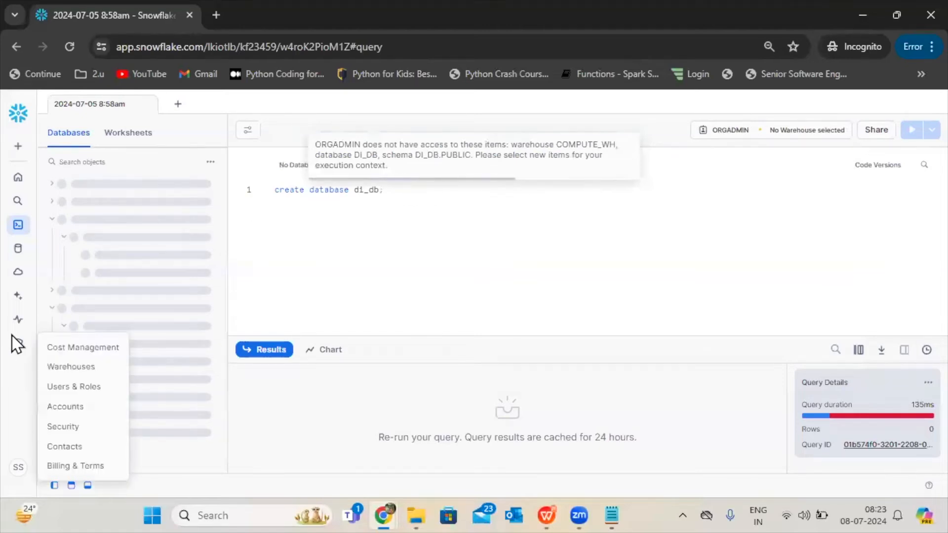
{"action": "left_click", "coordinate": [64, 408]}
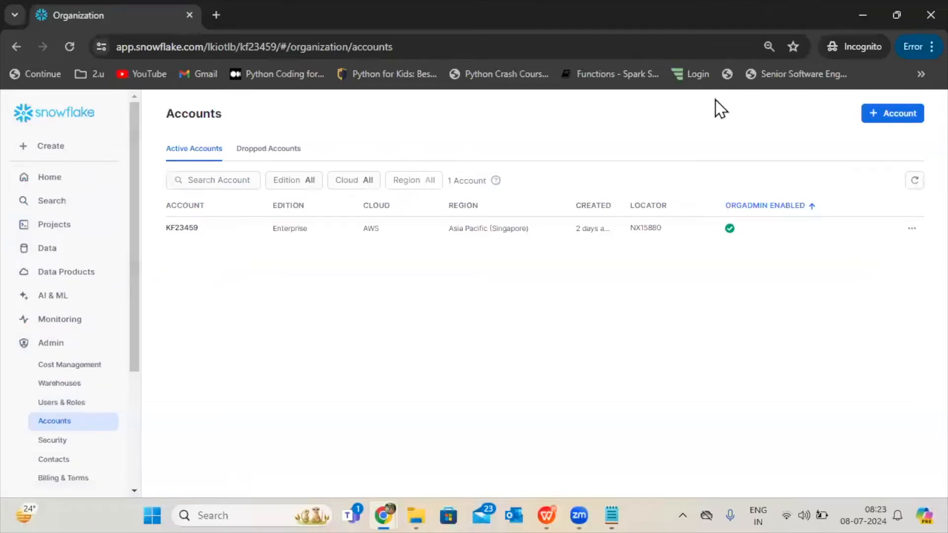
{"action": "left_click", "coordinate": [879, 118]}
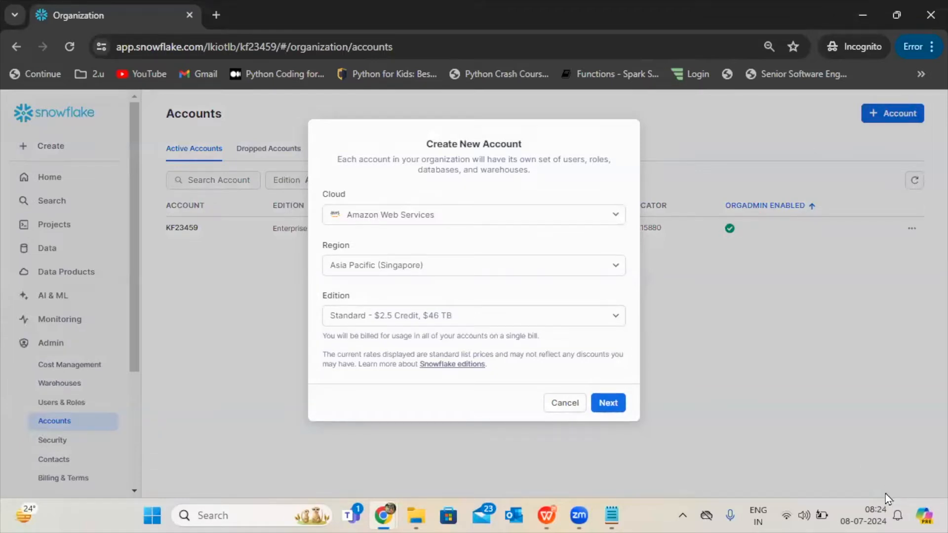
{"action": "left_click", "coordinate": [575, 403]}
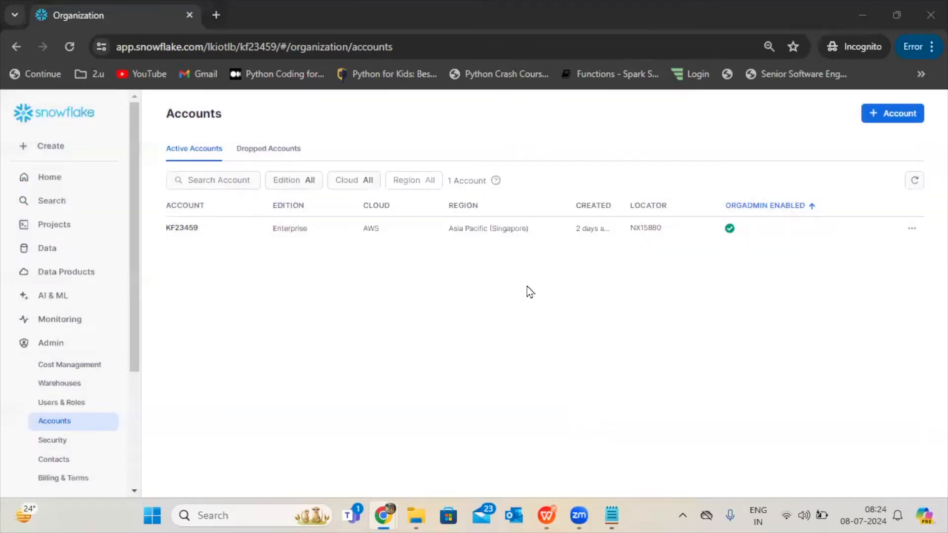
{"action": "left_click", "coordinate": [901, 120]}
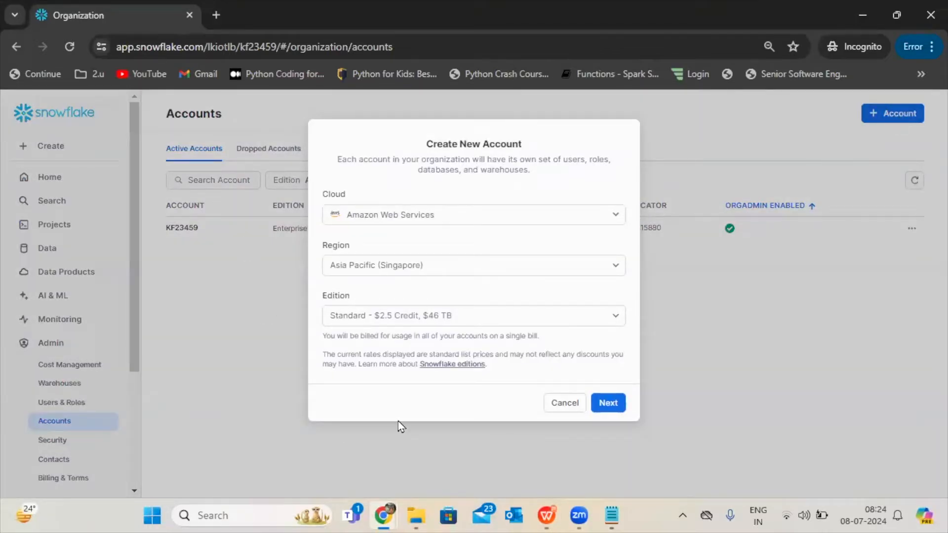
{"action": "left_click", "coordinate": [564, 402]}
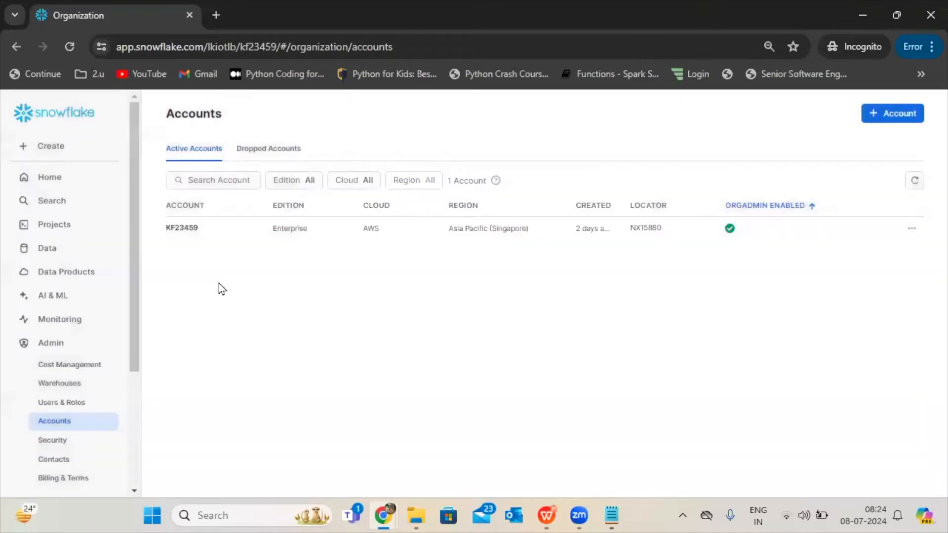
Switch the signed-in user's active role to ACCOUNTADMIN and open the Create New Account form.
{"action": "left_click_drag", "start_coordinate": [134, 224], "coordinate": [110, 425]}
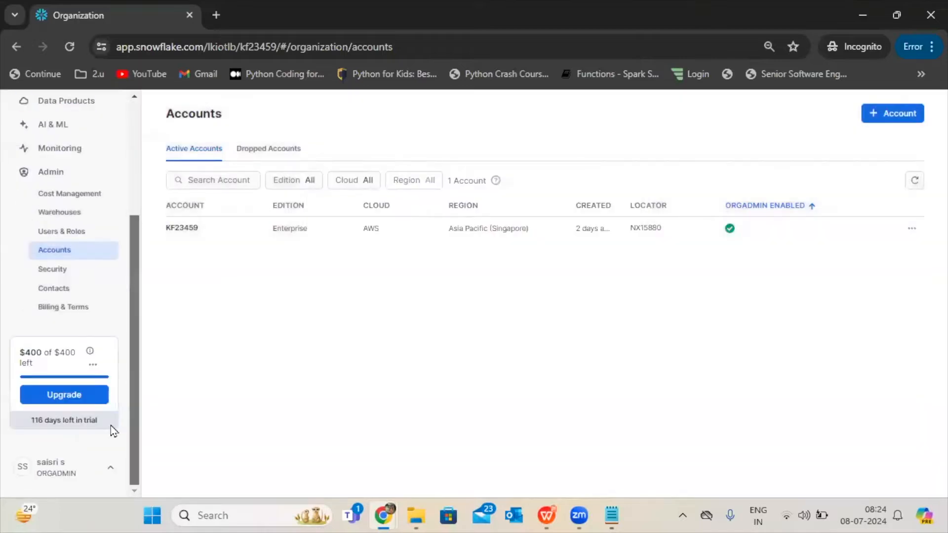
{"action": "left_click", "coordinate": [52, 472]}
{"action": "mouse_move", "coordinate": [99, 239]}
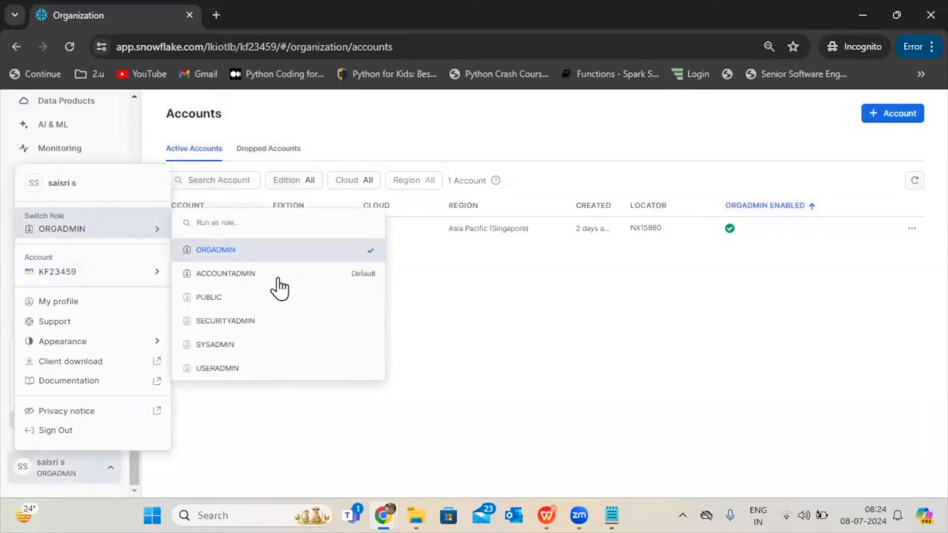
{"action": "left_click", "coordinate": [226, 273]}
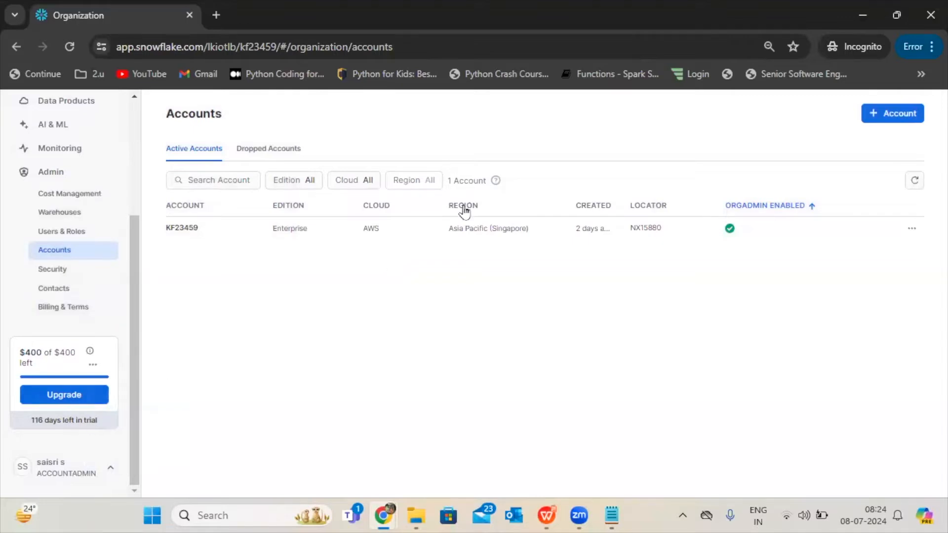
{"action": "left_click", "coordinate": [891, 115]}
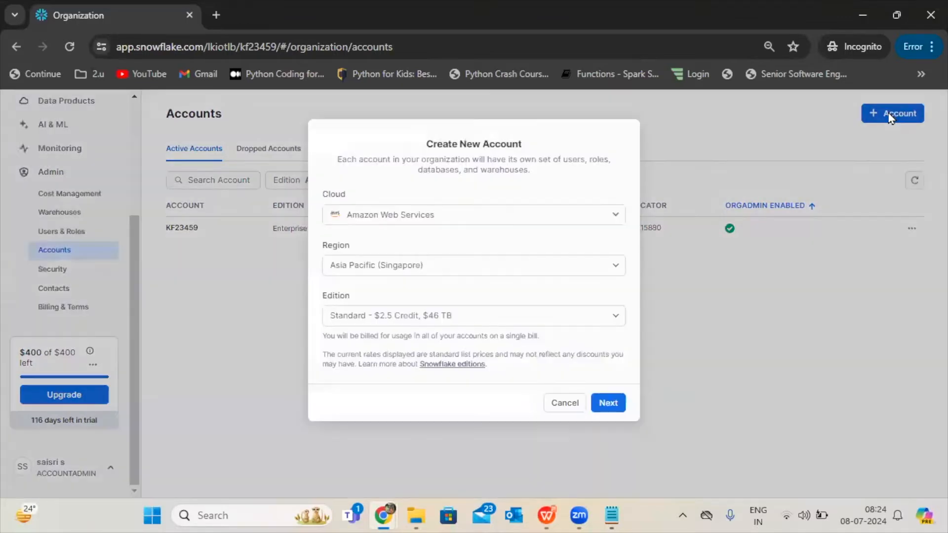
Dismiss the Create New Account form and switch the signed-in user's active role to SYSADMIN.
{"action": "left_click", "coordinate": [563, 401]}
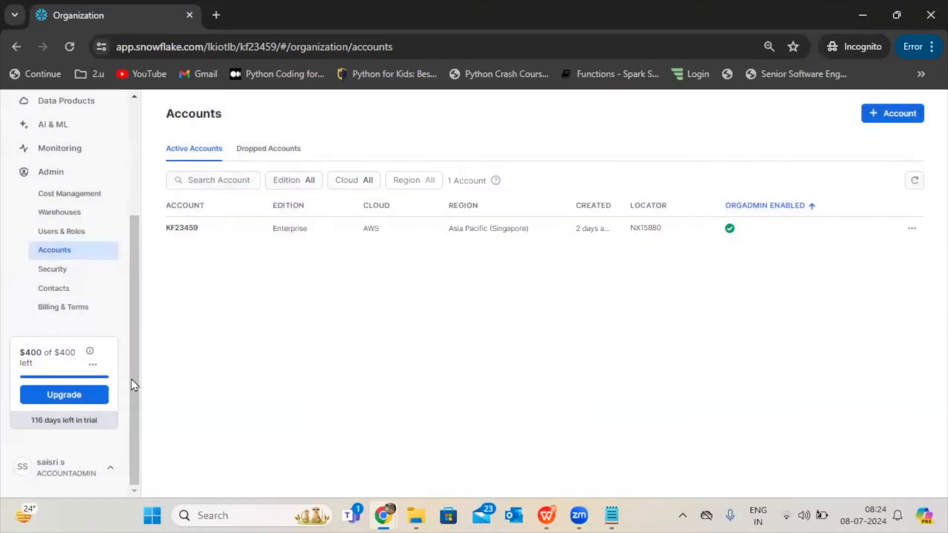
{"action": "left_click", "coordinate": [59, 471]}
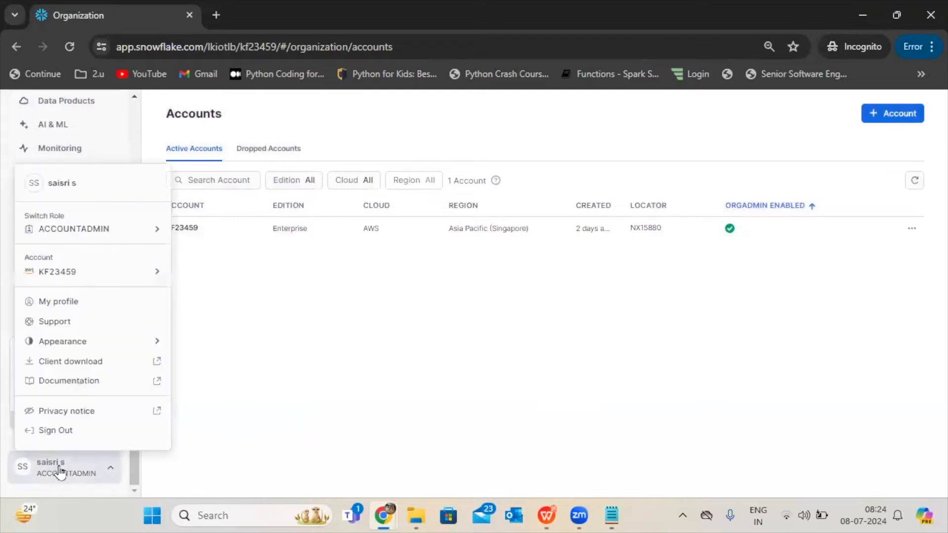
{"action": "mouse_move", "coordinate": [125, 228]}
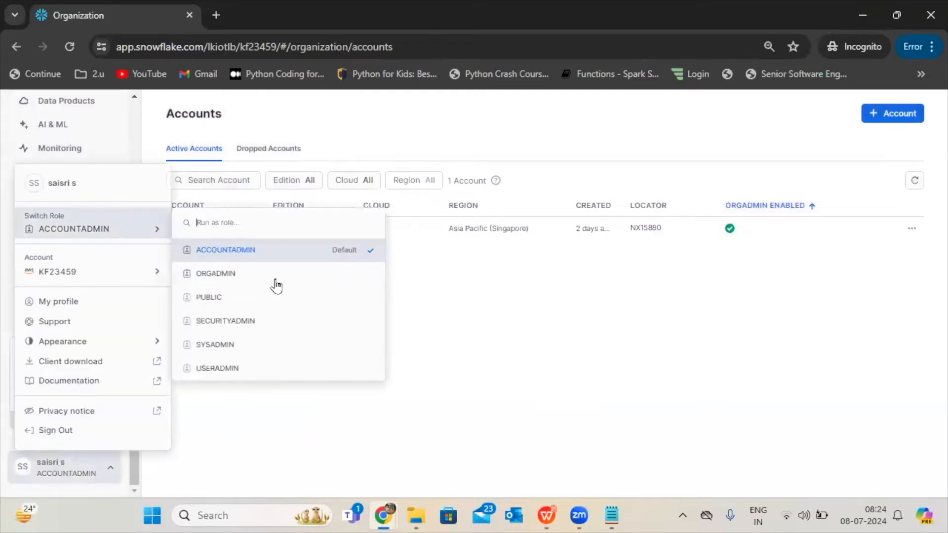
{"action": "left_click", "coordinate": [276, 352]}
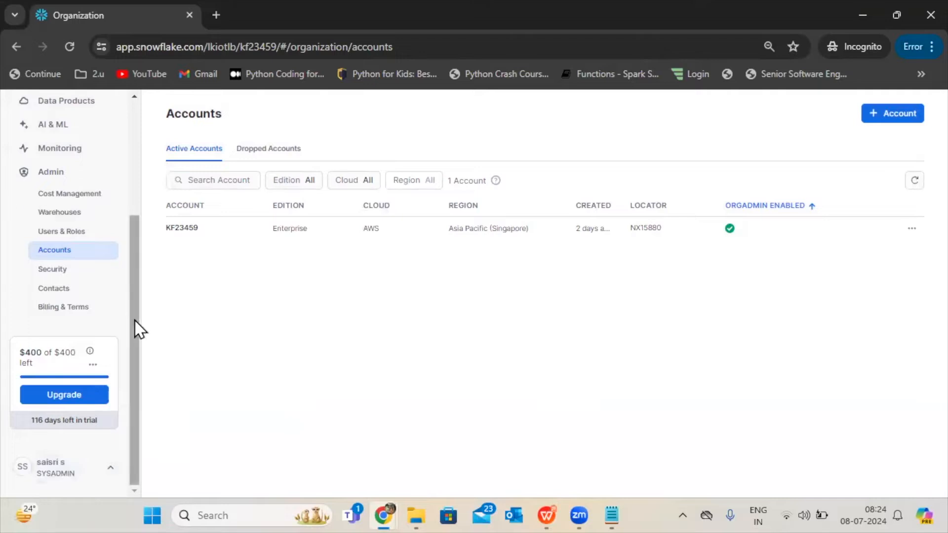
Switch the active role to ORGADMIN and consult the System-defined roles slide in WPS Office, returning to the organization's Accounts page.
{"action": "left_click_drag", "start_coordinate": [136, 343], "coordinate": [134, 374]}
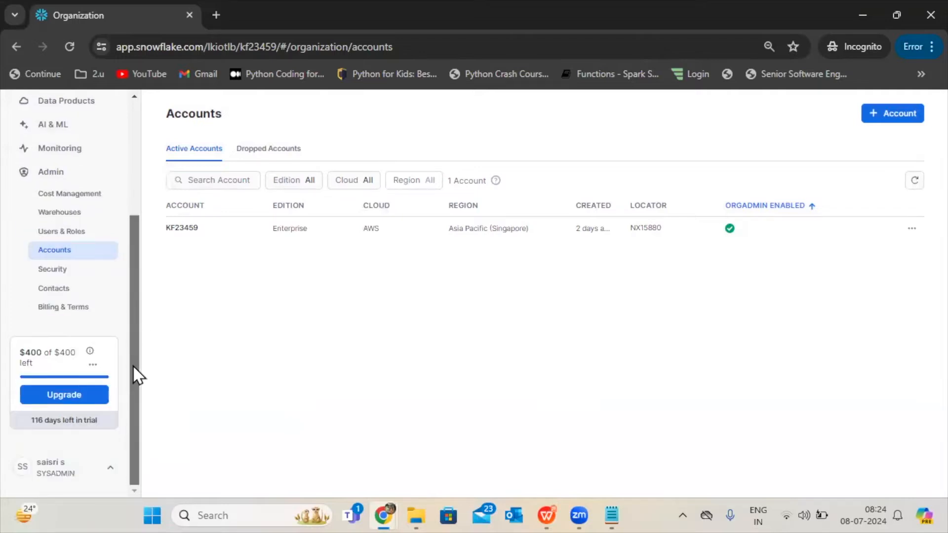
{"action": "left_click", "coordinate": [41, 477]}
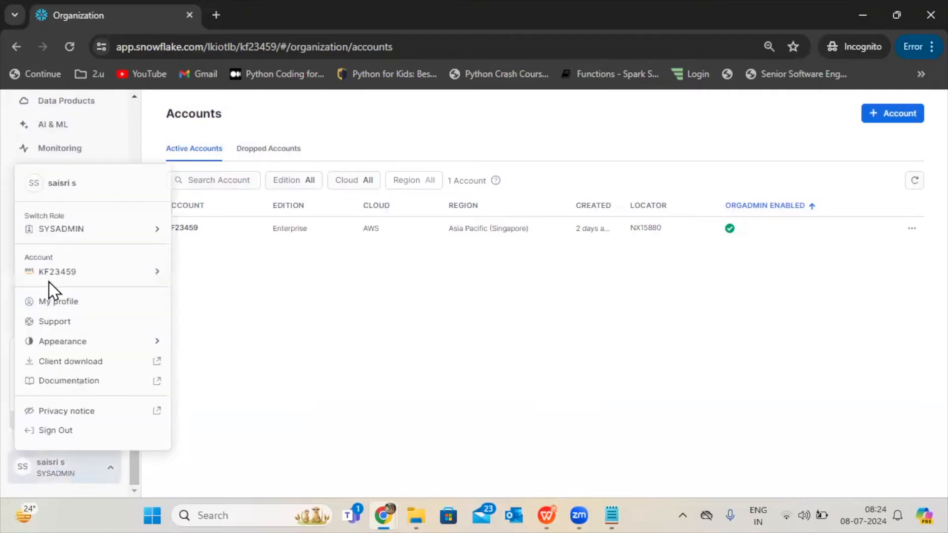
{"action": "mouse_move", "coordinate": [86, 232]}
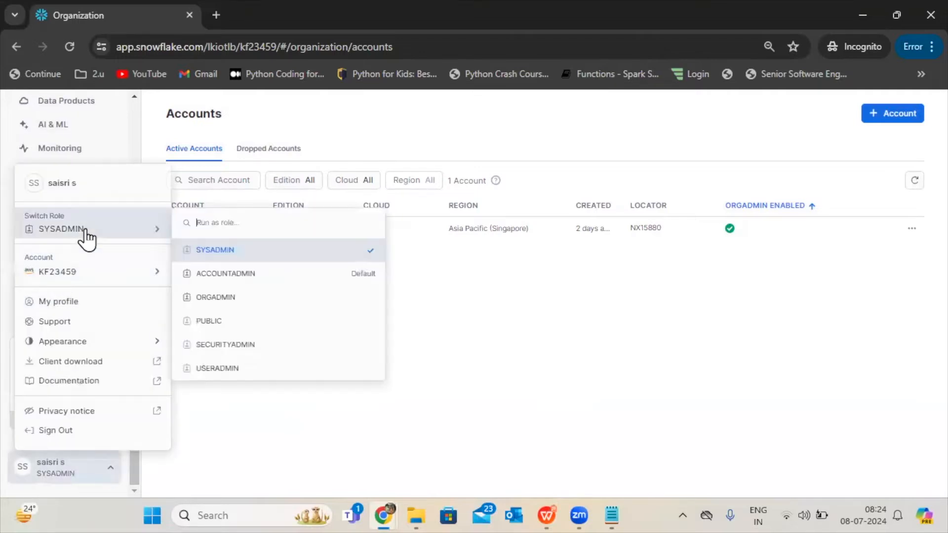
{"action": "left_click", "coordinate": [208, 301]}
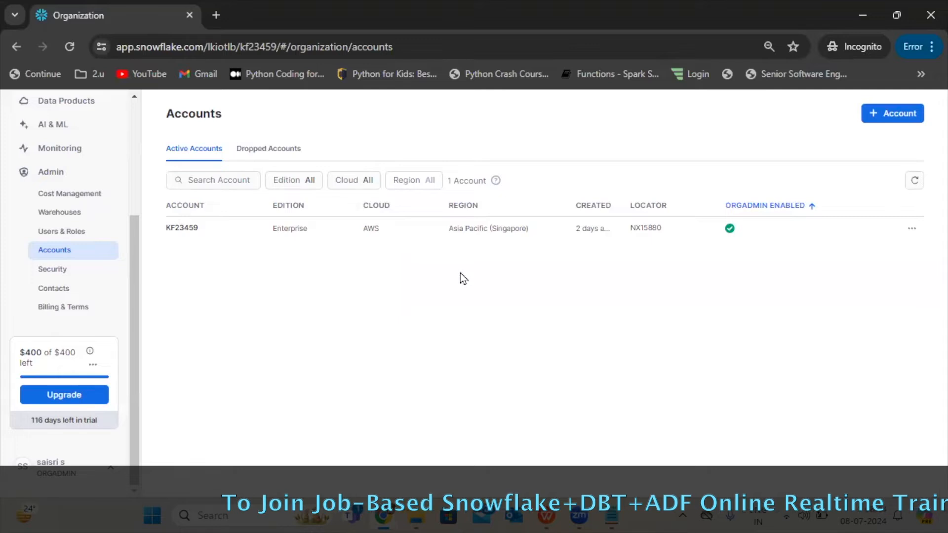
{"action": "left_click", "coordinate": [548, 516]}
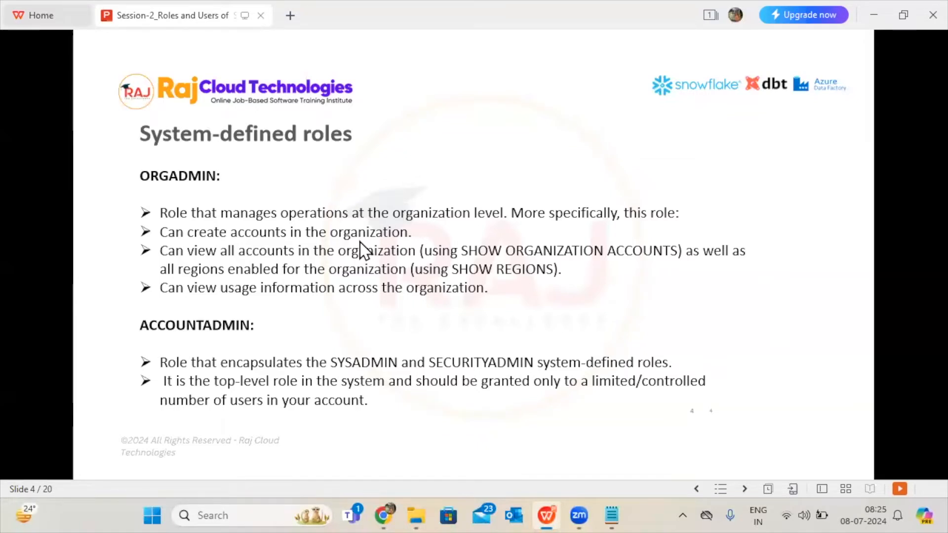
{"action": "left_click", "coordinate": [546, 507]}
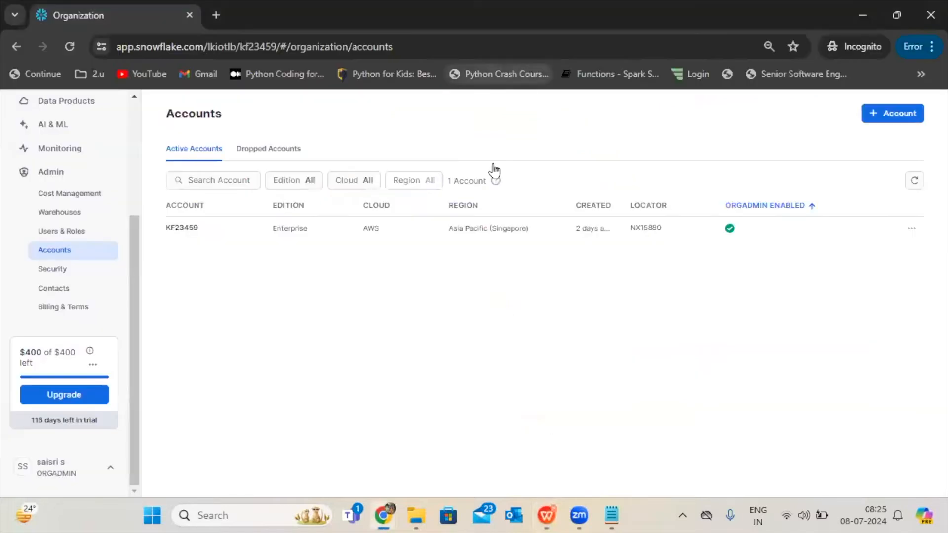
Start a new account on Microsoft Azure in the Southeast Asia (Singapore) region with the Standard edition, and proceed to the account details.
{"action": "left_click", "coordinate": [910, 118]}
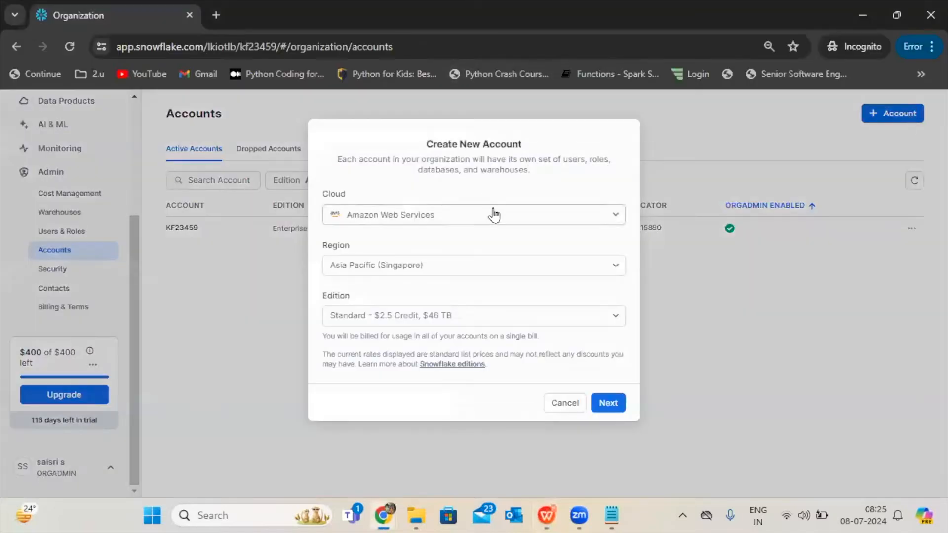
{"action": "left_click", "coordinate": [400, 225]}
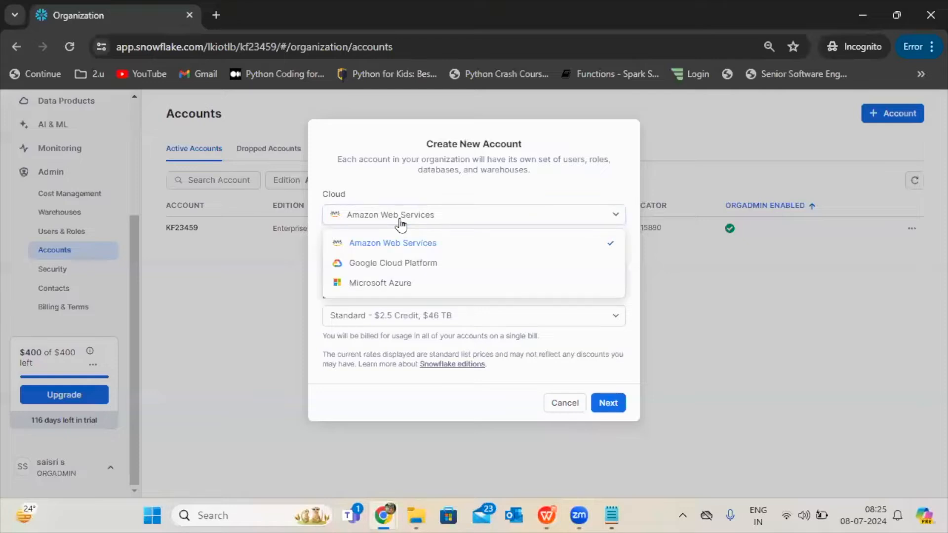
{"action": "left_click", "coordinate": [374, 284]}
{"action": "left_click", "coordinate": [423, 274]}
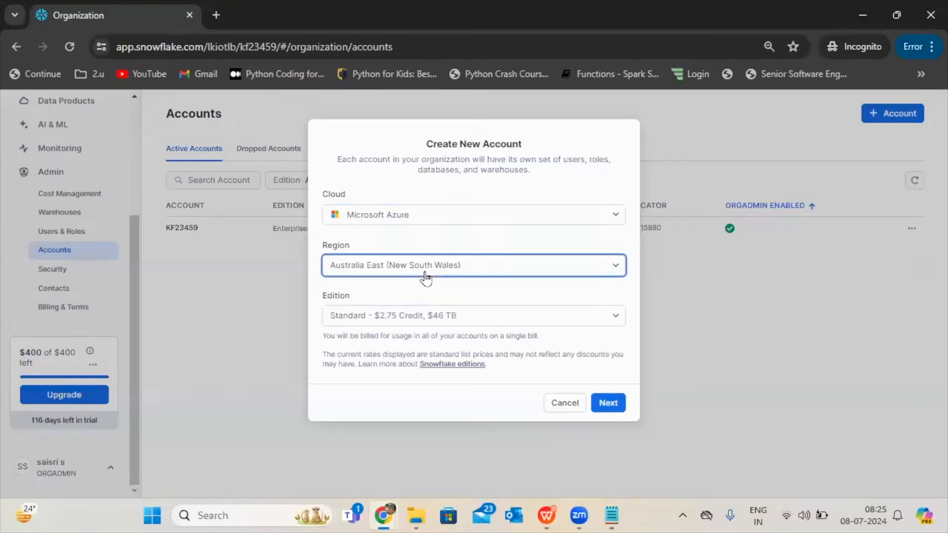
{"action": "left_click_drag", "start_coordinate": [616, 338], "coordinate": [621, 424]}
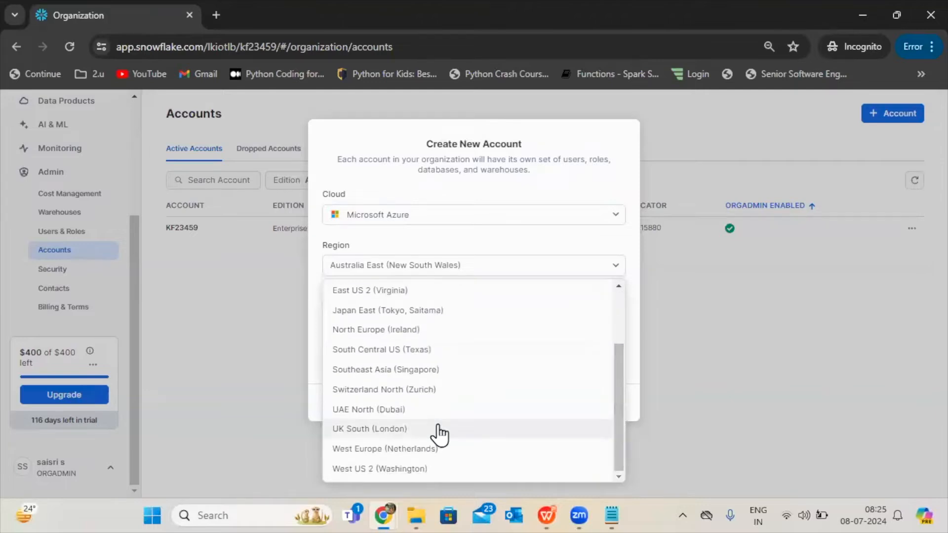
{"action": "left_click", "coordinate": [409, 378]}
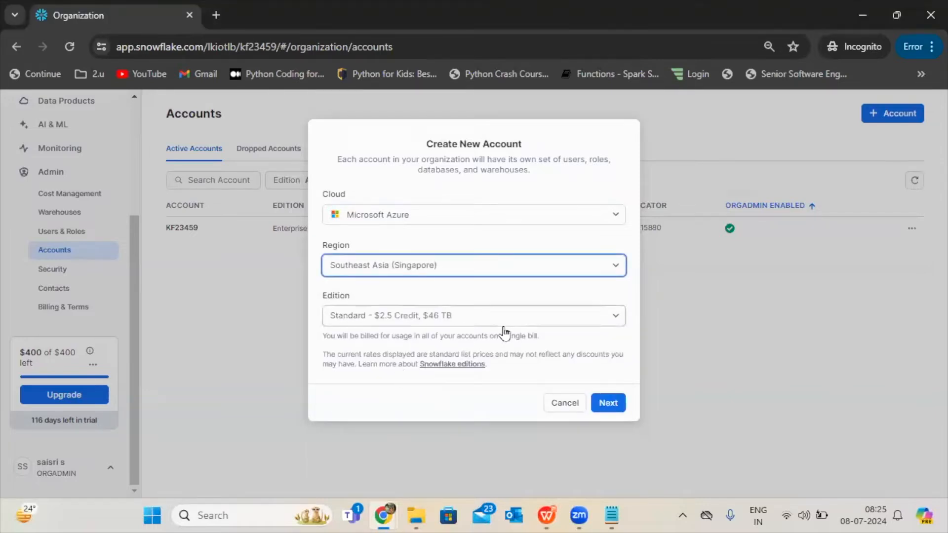
{"action": "left_click", "coordinate": [363, 324]}
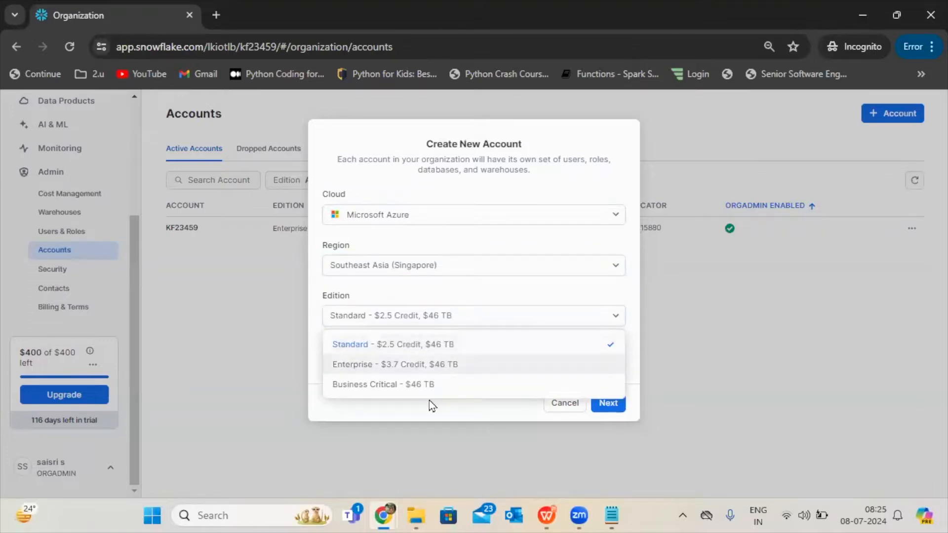
{"action": "left_click", "coordinate": [428, 345]}
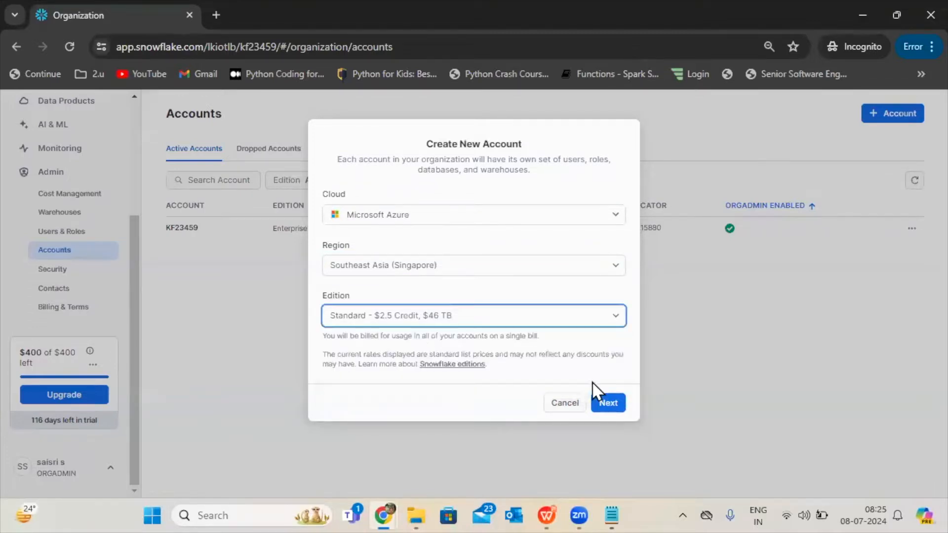
{"action": "left_click", "coordinate": [608, 408]}
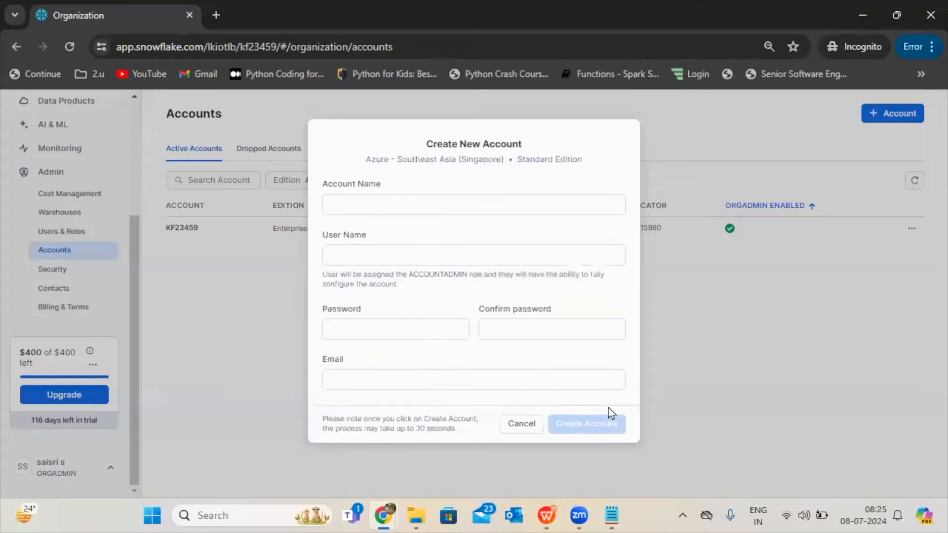
Name the new account di_project and enter the administrator's user name.
{"action": "left_click", "coordinate": [398, 211]}
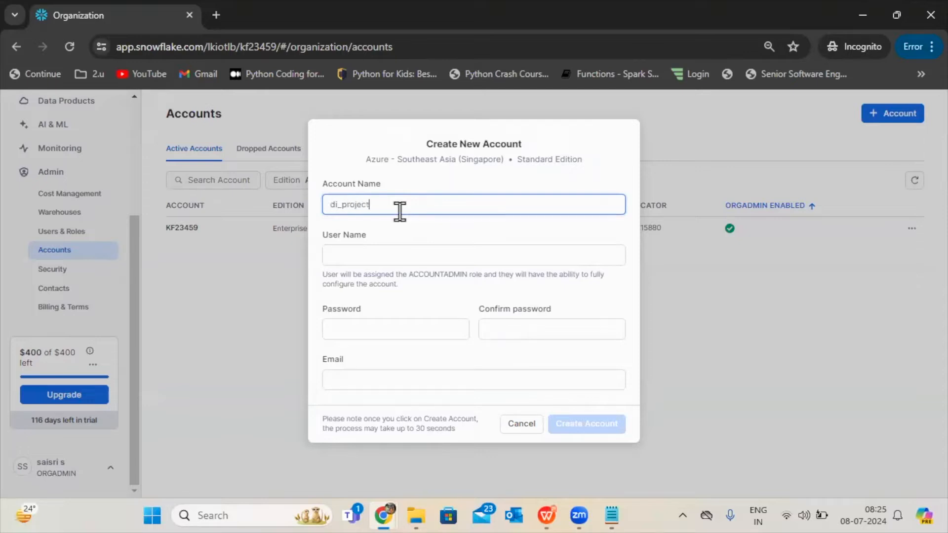
{"action": "left_click", "coordinate": [396, 255]}
{"action": "type", "text": "saisri"}
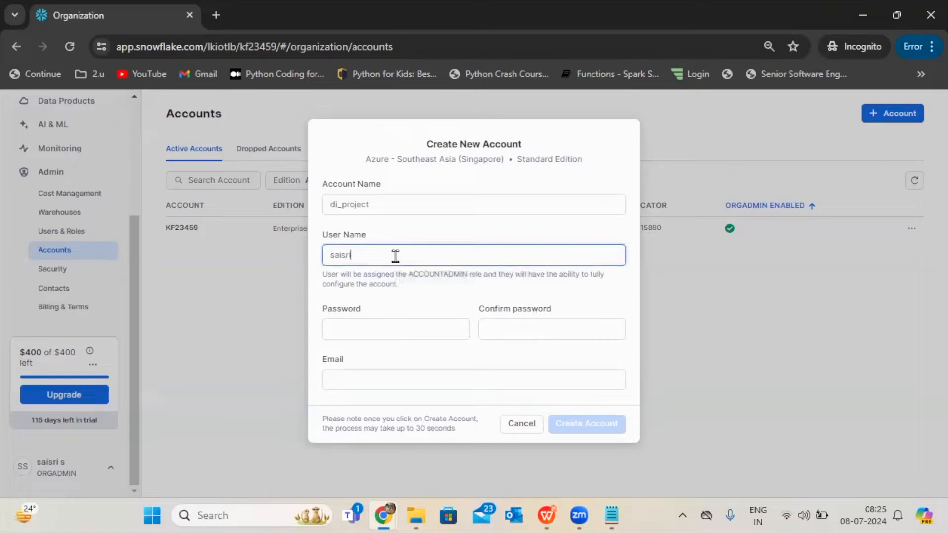
Enter the new account's password and repeat it in the password confirmation.
{"action": "left_click", "coordinate": [401, 329]}
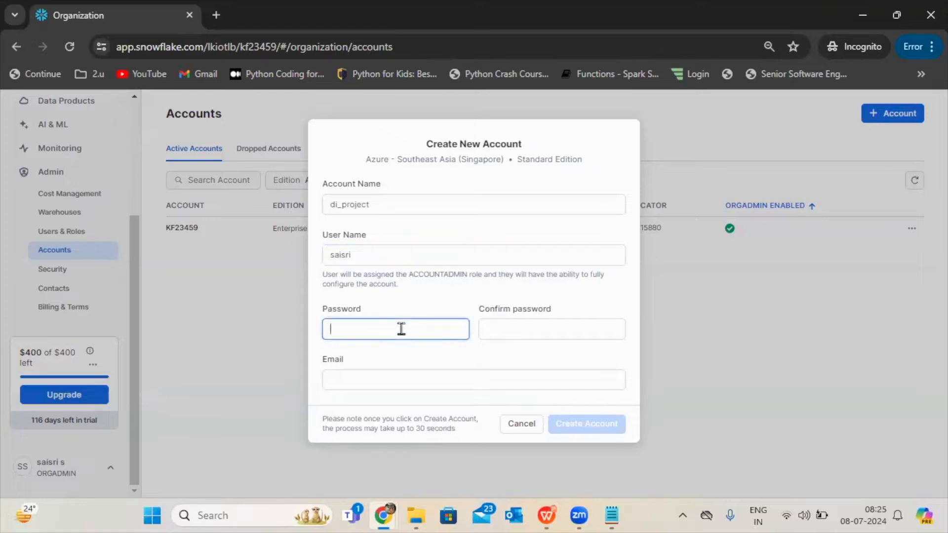
{"action": "type", "text": "•••"}
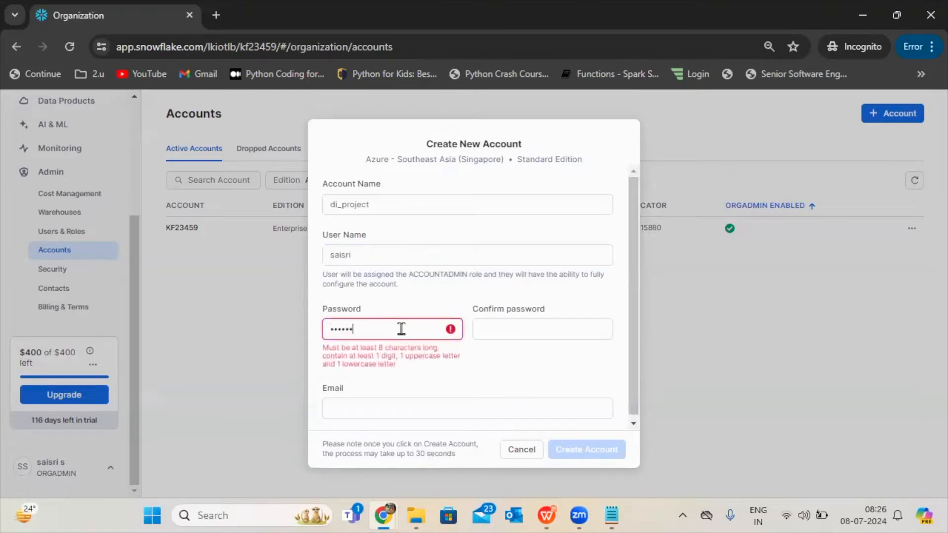
{"action": "type", "text": "•••"}
{"action": "left_click", "coordinate": [531, 328]}
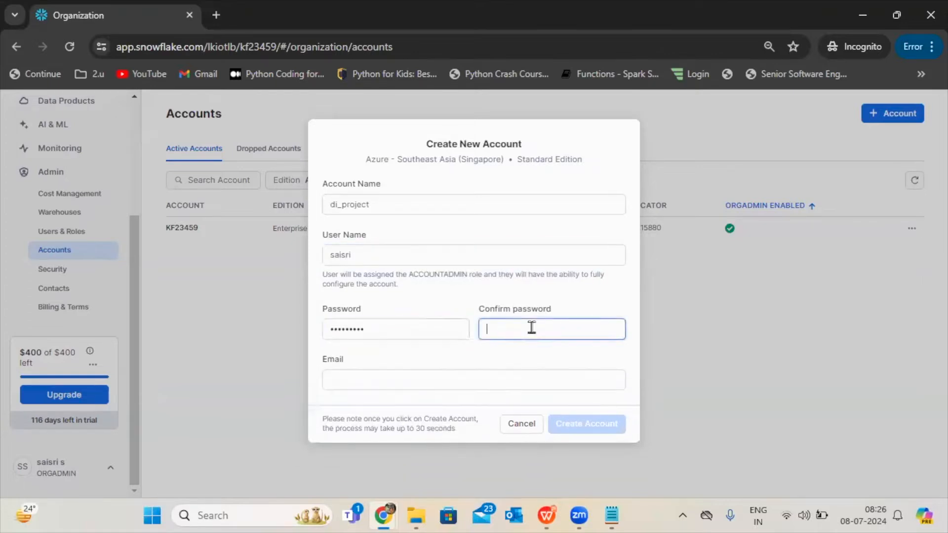
{"action": "type", "text": "•••"}
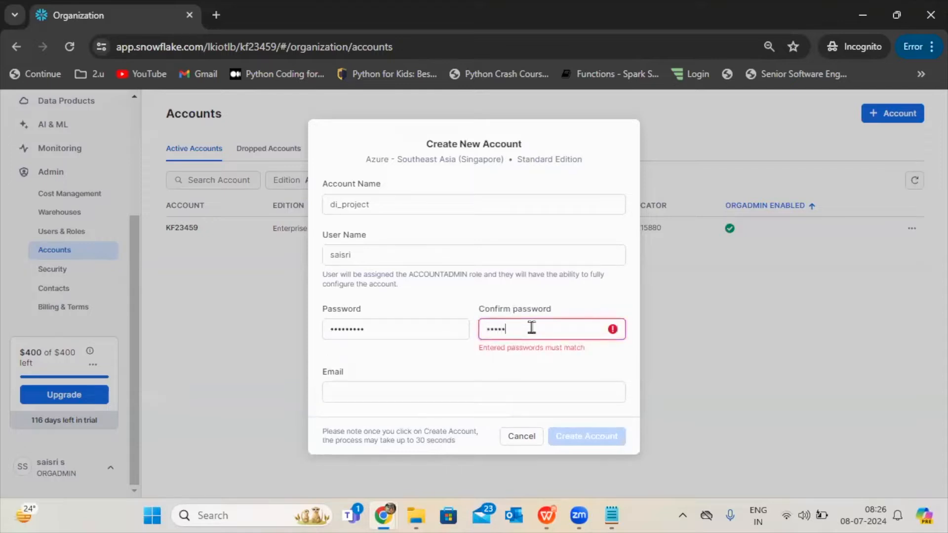
{"action": "type", "text": "•"}
{"action": "key", "text": "BackSpace"}
{"action": "key", "text": "BackSpace"}
{"action": "key", "text": "BackSpace"}
{"action": "key", "text": "BackSpace"}
{"action": "type", "text": "••••••••••"}
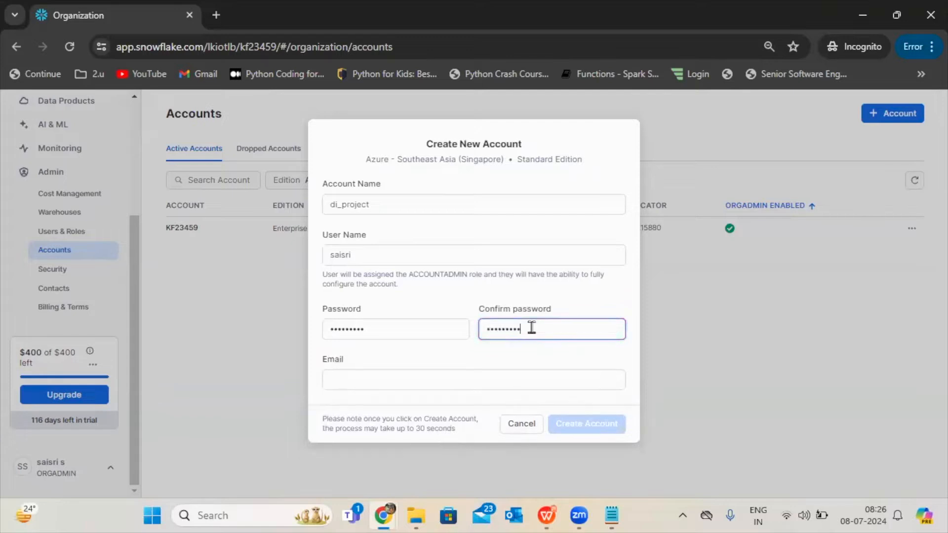
Fill in the administrator's email address and create the account.
{"action": "left_click", "coordinate": [473, 376]}
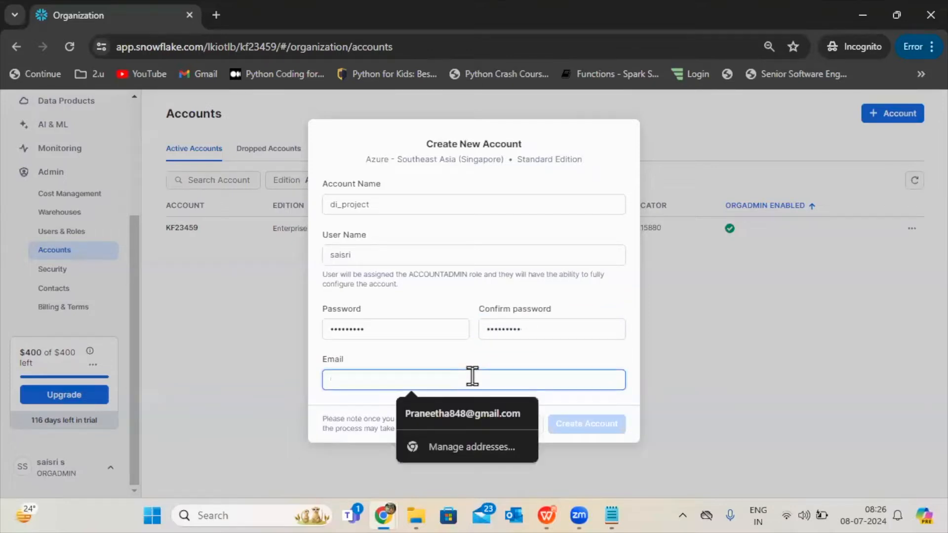
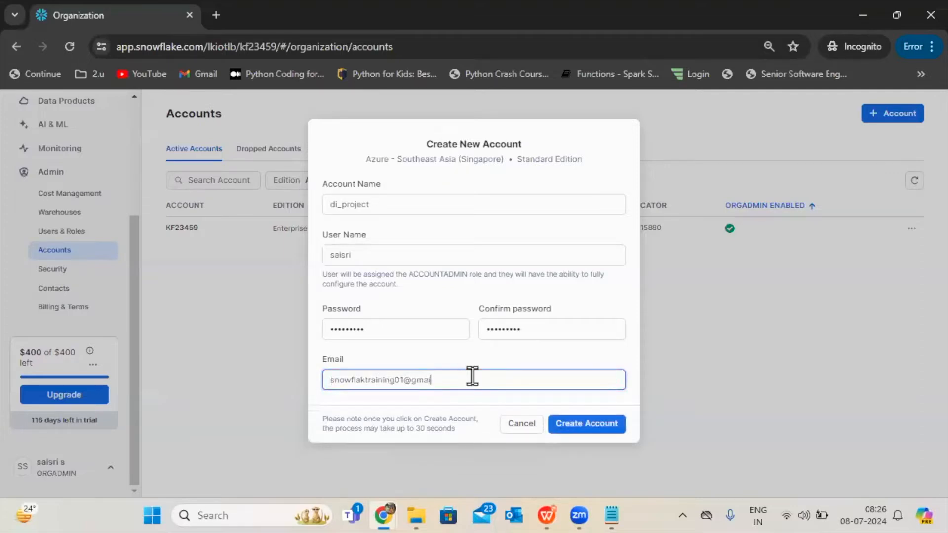
{"action": "left_click", "coordinate": [604, 426]}
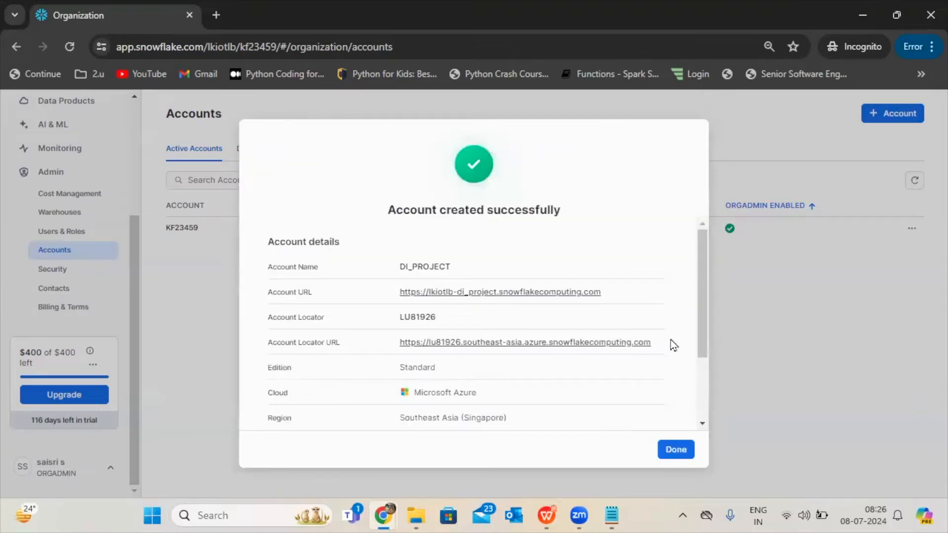
Copy the new account's Account Locator URL and load it in a new browser tab.
{"action": "left_click_drag", "start_coordinate": [669, 347], "coordinate": [395, 349]}
{"action": "key", "text": "ctrl+c"}
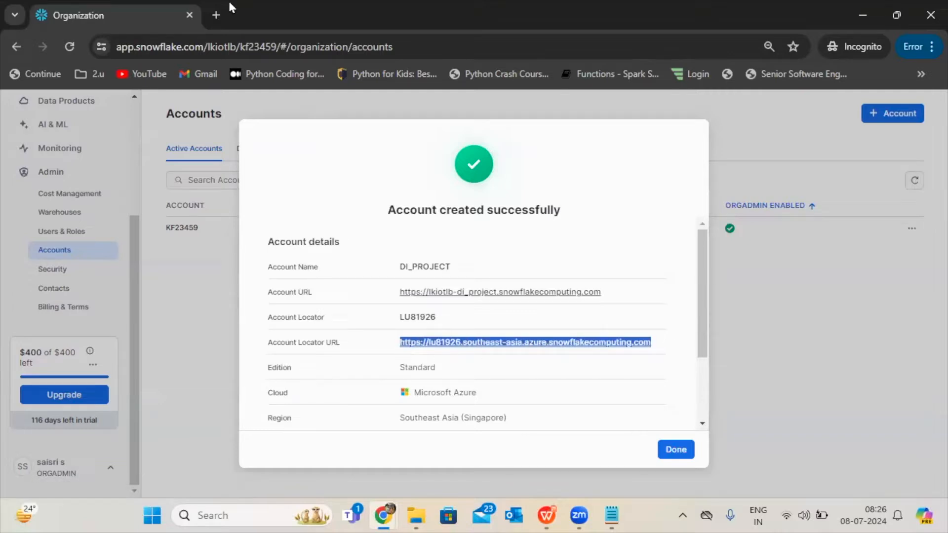
{"action": "left_click", "coordinate": [216, 15]}
{"action": "key", "text": "ctrl+v"}
{"action": "key", "text": "Return"}
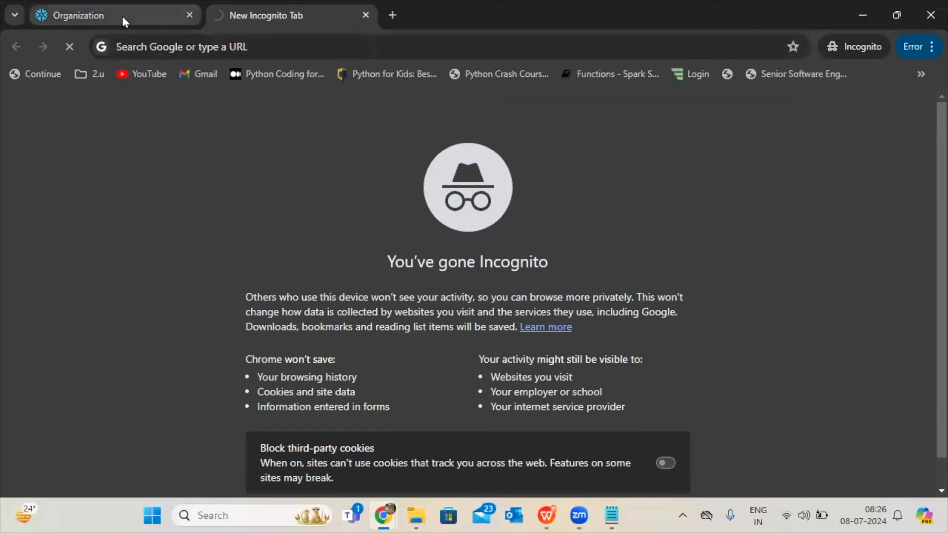
{"action": "left_click", "coordinate": [122, 14]}
{"action": "left_click", "coordinate": [225, 6]}
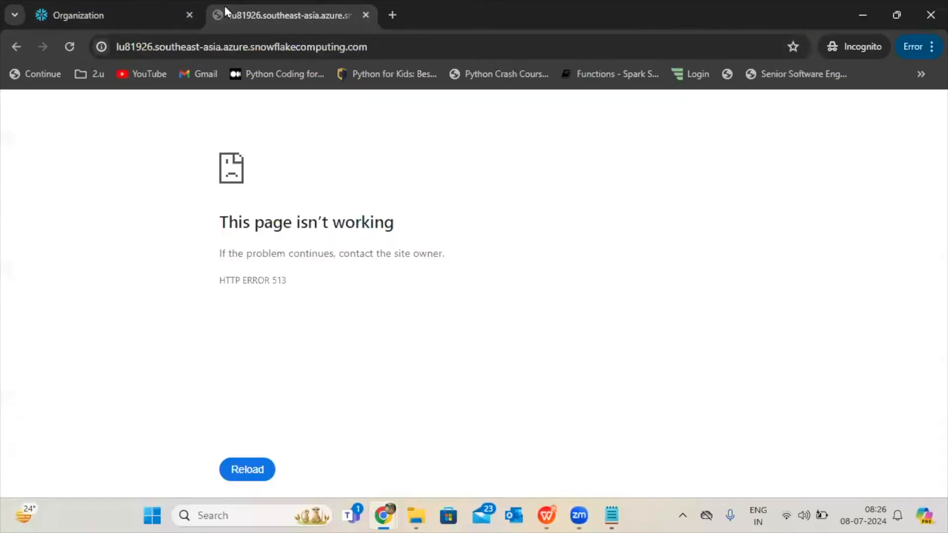
Copy the new account's Account URL from the creation details and try to load it in the second browser tab.
{"action": "left_click", "coordinate": [108, 7]}
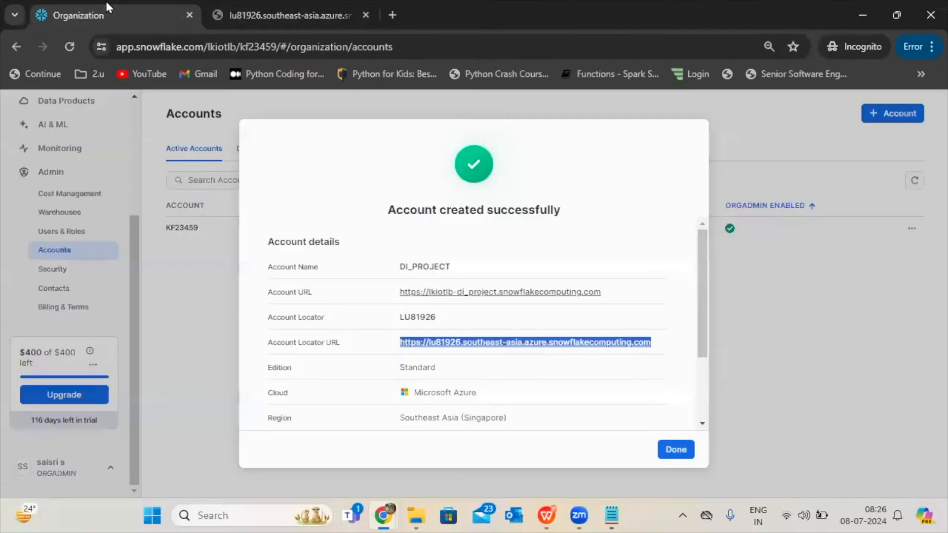
{"action": "left_click", "coordinate": [627, 296]}
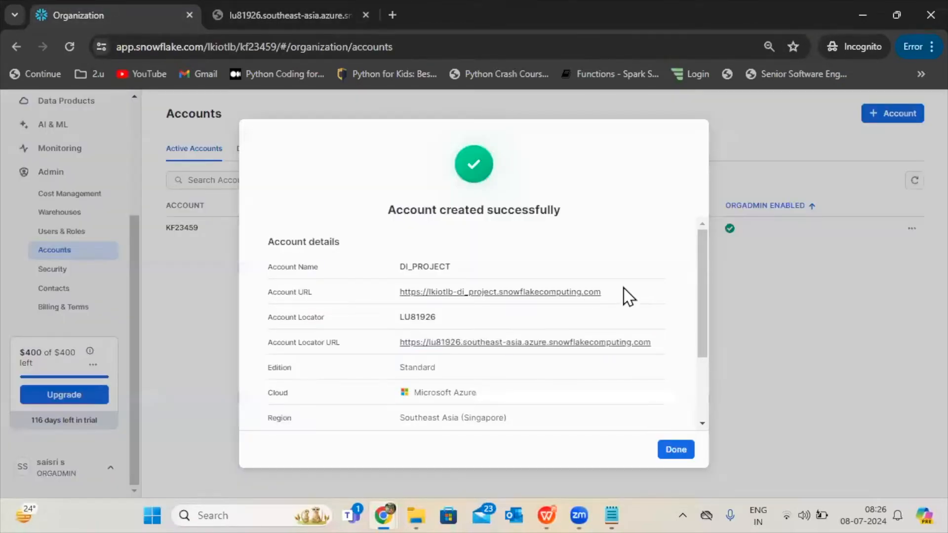
{"action": "triple_click", "coordinate": [368, 299]}
{"action": "key", "text": "ctrl+c"}
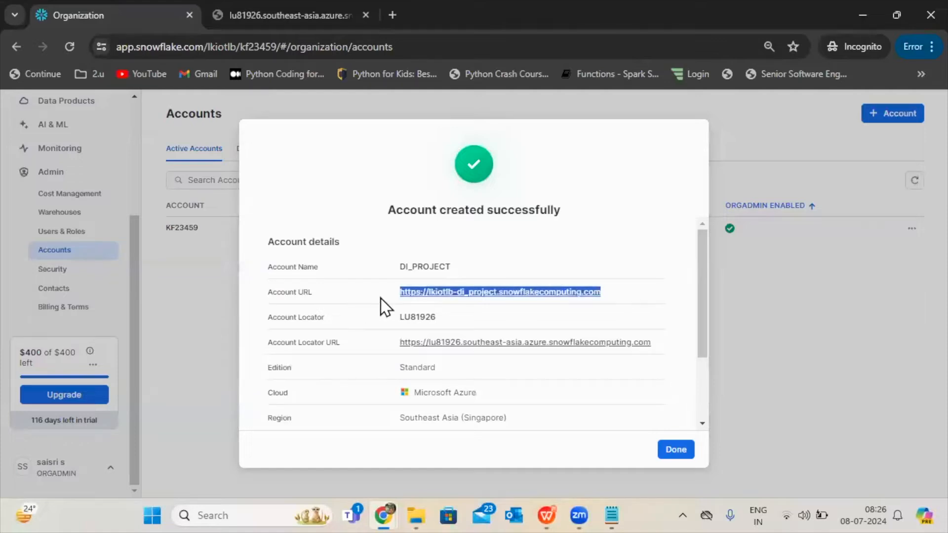
{"action": "left_click", "coordinate": [284, 2]}
{"action": "left_click", "coordinate": [259, 52]}
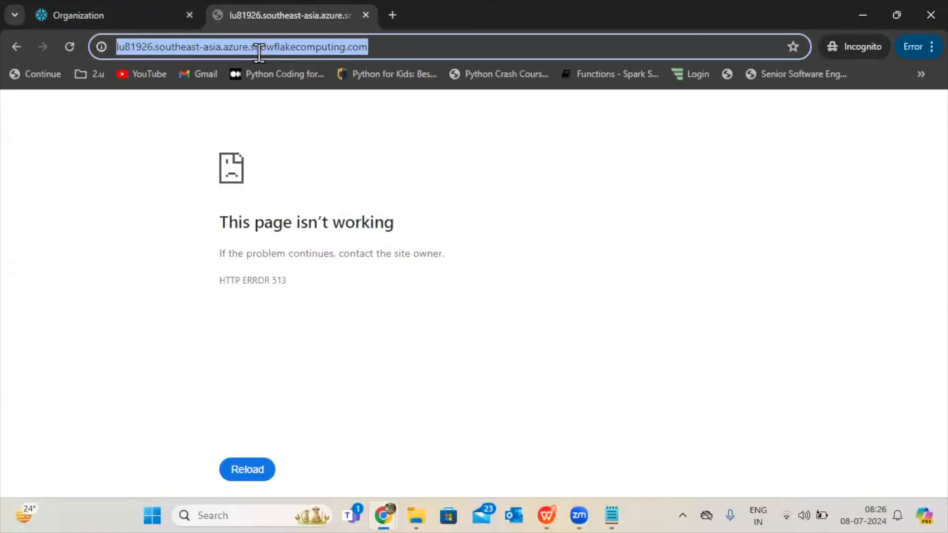
{"action": "key", "text": "ctrl+v"}
{"action": "key", "text": "Return"}
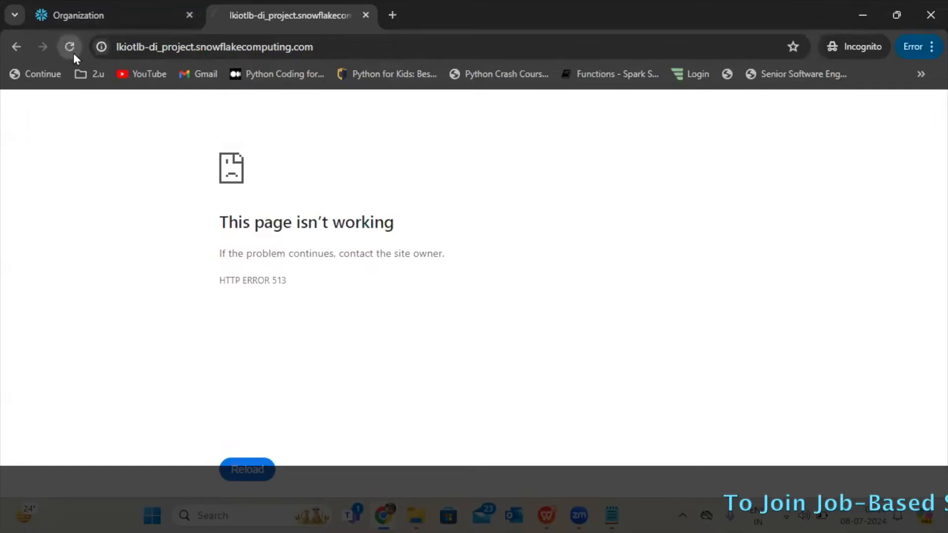
Dismiss the account creation details, reload the Accounts page and close the browser tab with the failed login URL.
{"action": "left_click", "coordinate": [102, 17]}
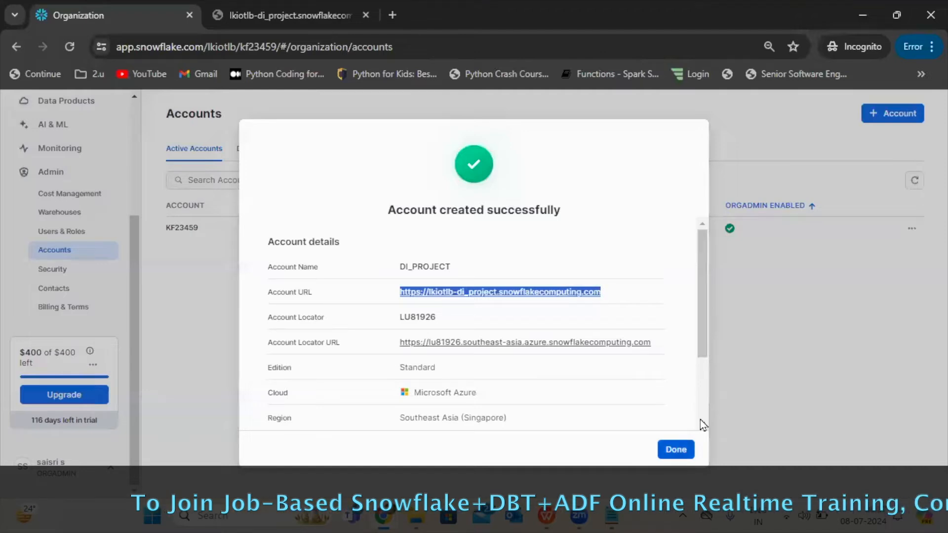
{"action": "left_click", "coordinate": [676, 449]}
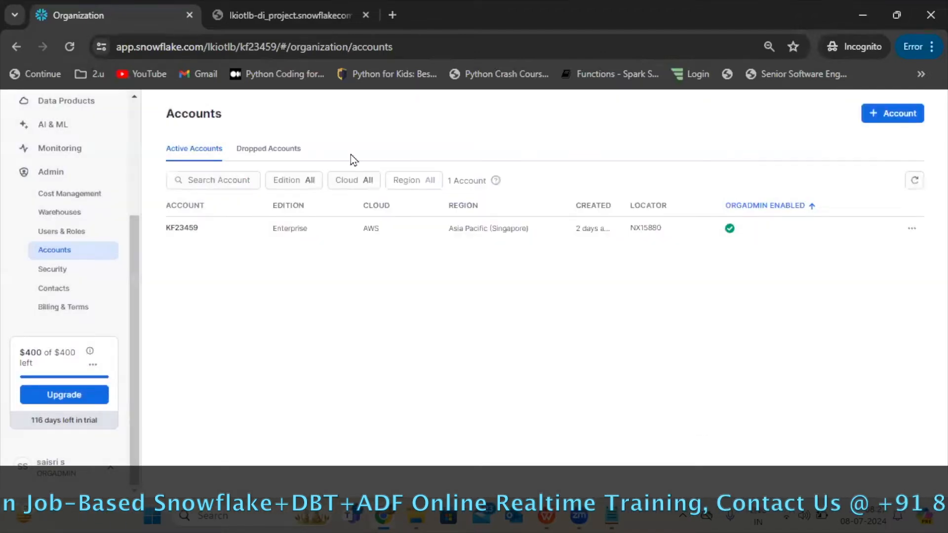
{"action": "left_click", "coordinate": [69, 46]}
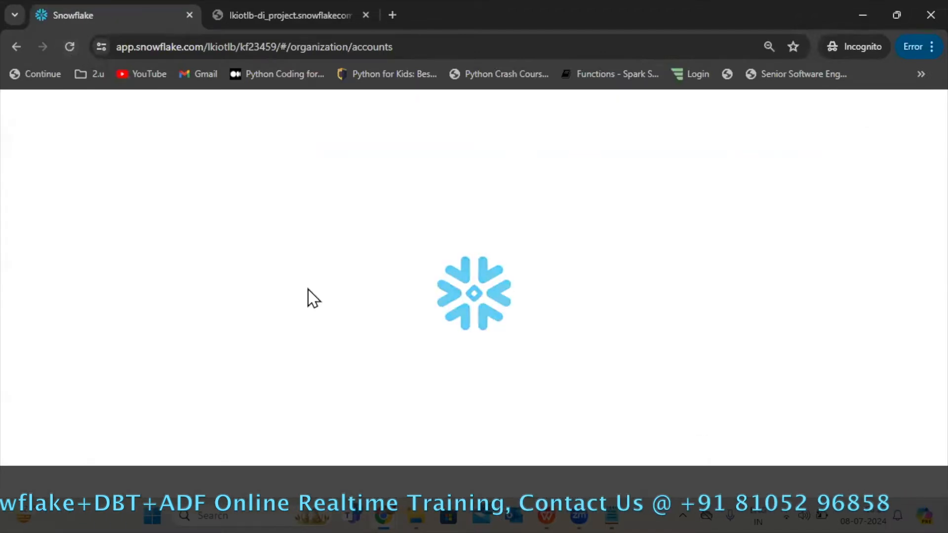
{"action": "left_click", "coordinate": [365, 15]}
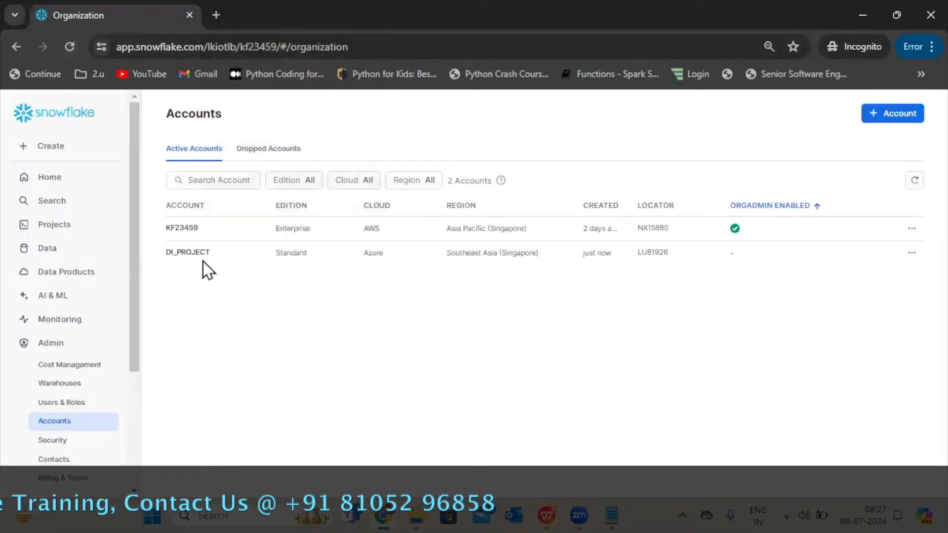
Copy the locator URL of the DI_PROJECT account from the accounts list and open it in a new browser tab.
{"action": "left_click", "coordinate": [676, 252]}
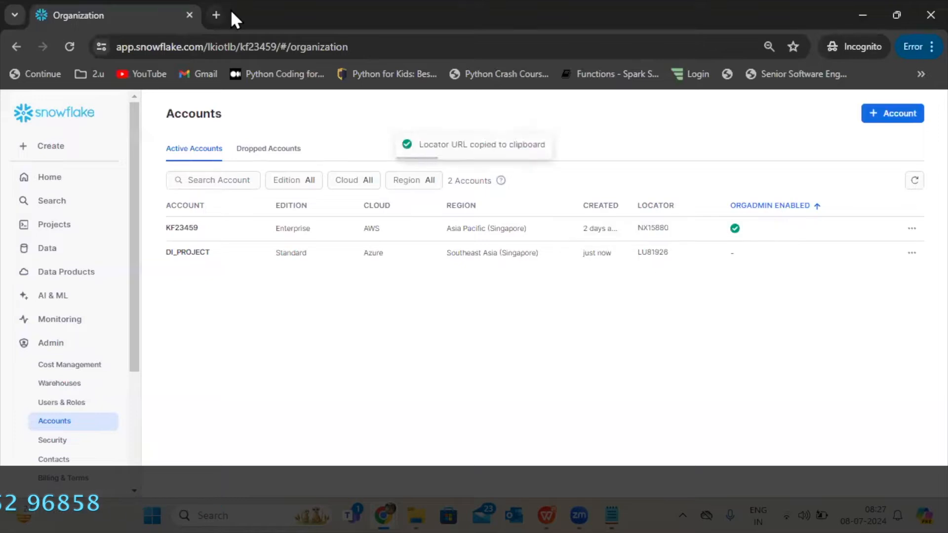
{"action": "left_click", "coordinate": [217, 14]}
{"action": "key", "text": "ctrl+v"}
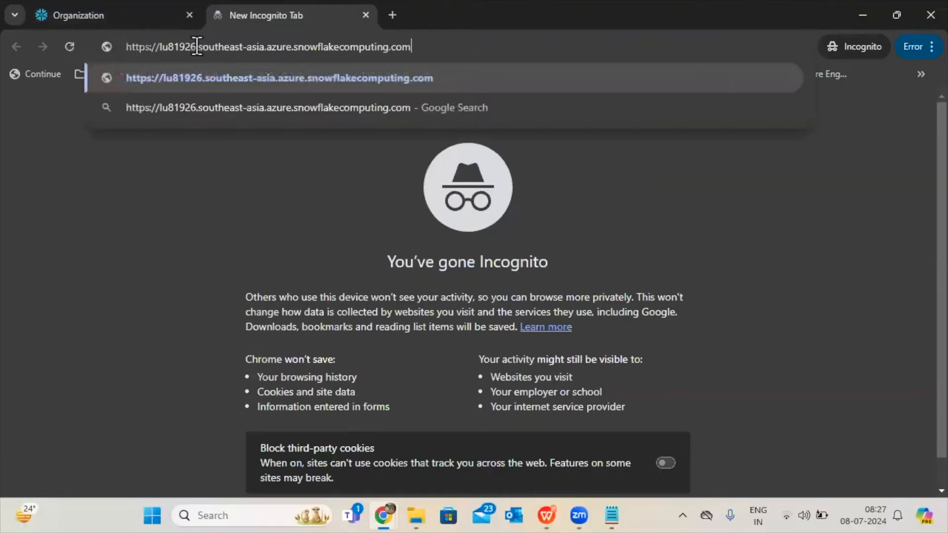
{"action": "key", "text": "Return"}
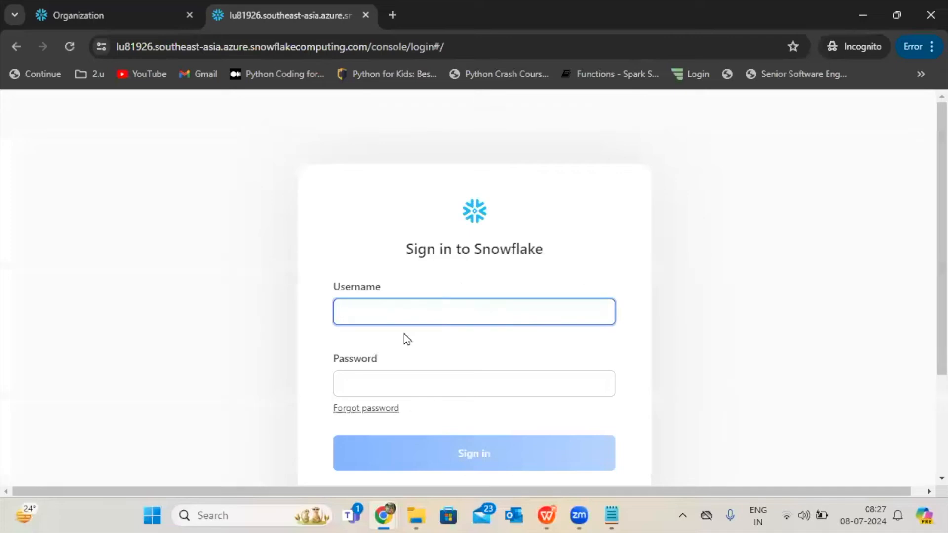
Fill in the administrator's username and password from the saved credentials and sign in to the new account.
{"action": "type", "text": "saisr"}
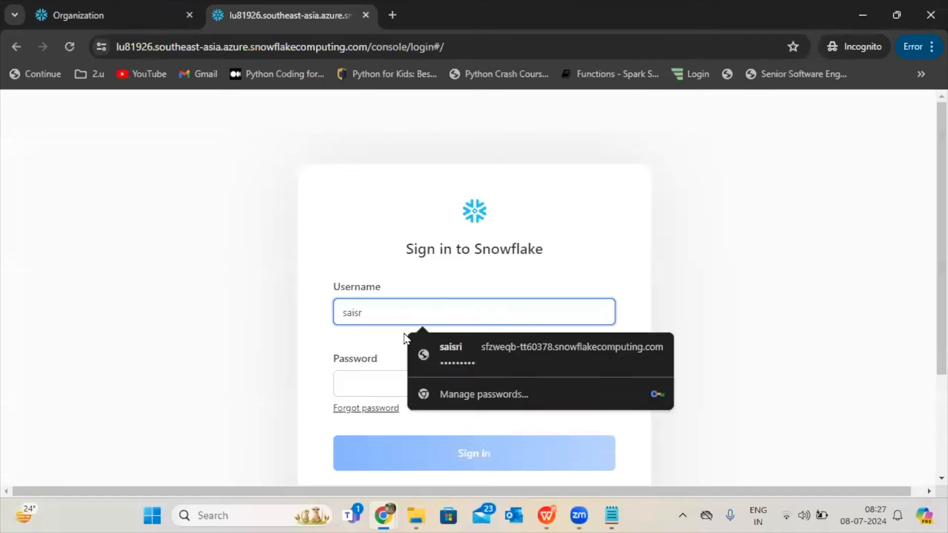
{"action": "left_click", "coordinate": [458, 351]}
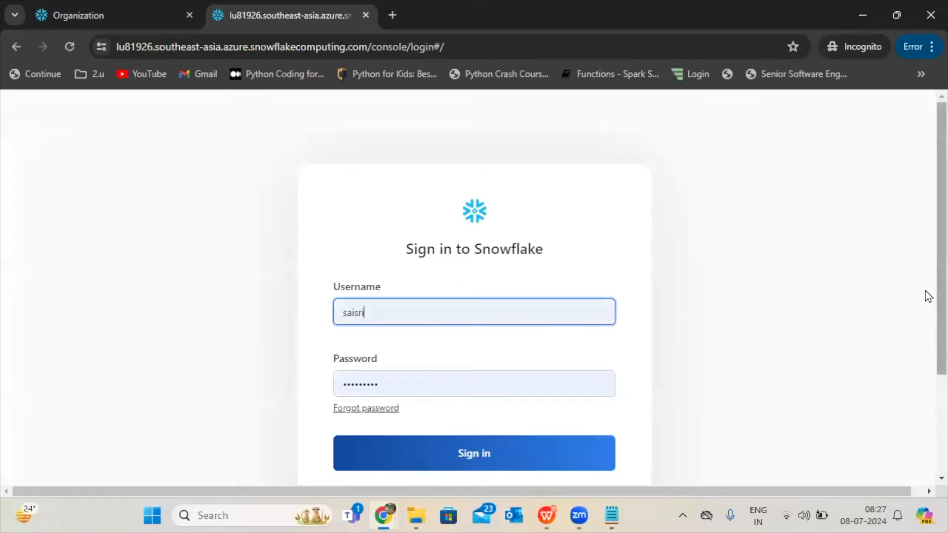
{"action": "scroll", "coordinate": [928, 296], "scroll_direction": "down", "scroll_amount": 3}
{"action": "left_click", "coordinate": [574, 329]}
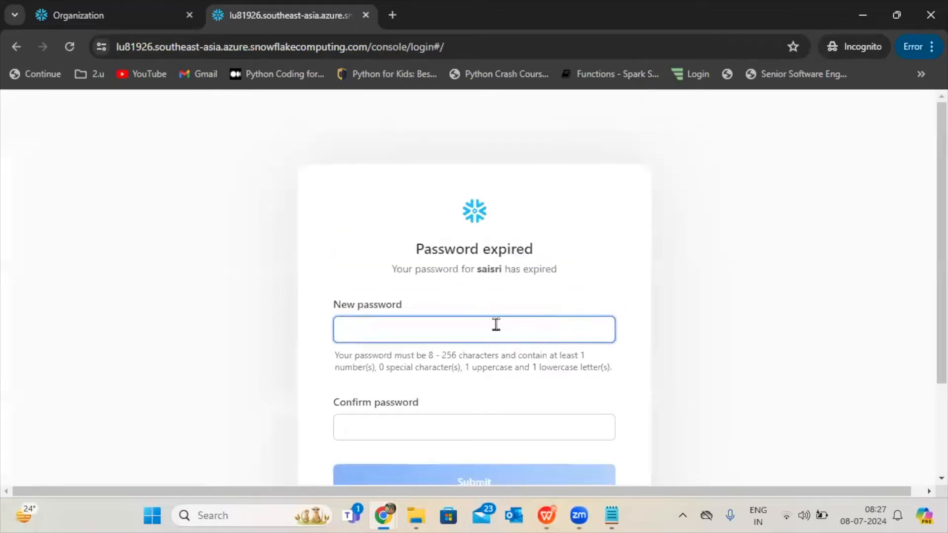
Enter a new password for the expired login, repeat it in the password confirmation and submit the change.
{"action": "key", "text": "BackSpace"}
{"action": "key", "text": "BackSpace"}
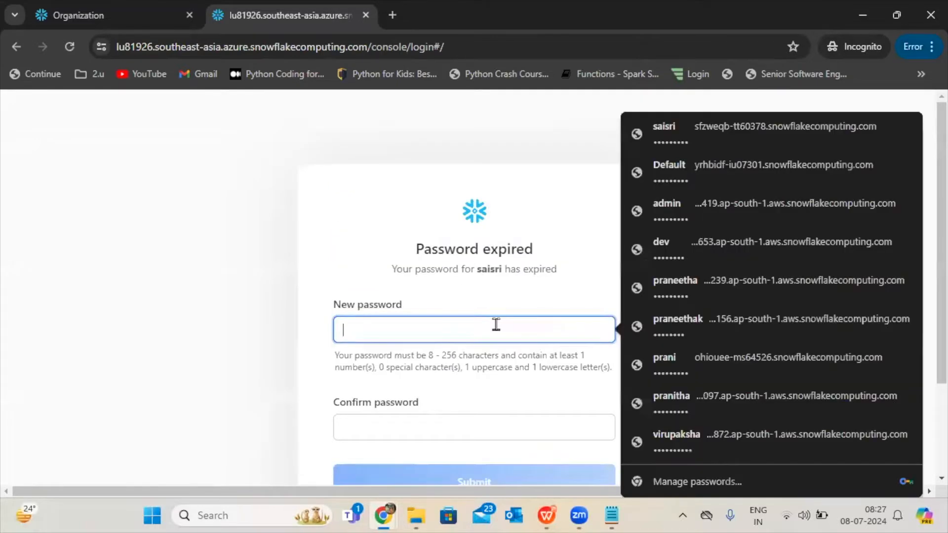
{"action": "type", "text": "••"}
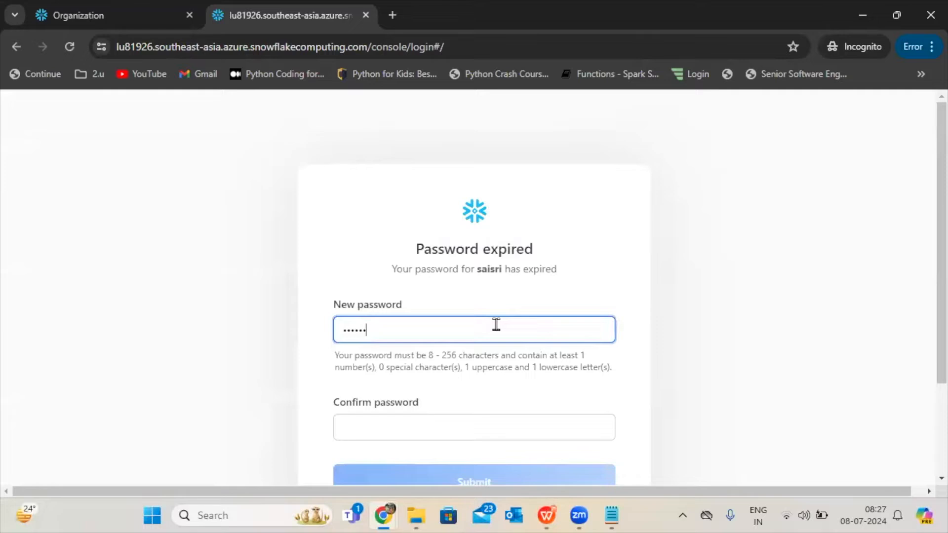
{"action": "scroll", "coordinate": [926, 346], "scroll_direction": "down", "scroll_amount": 3}
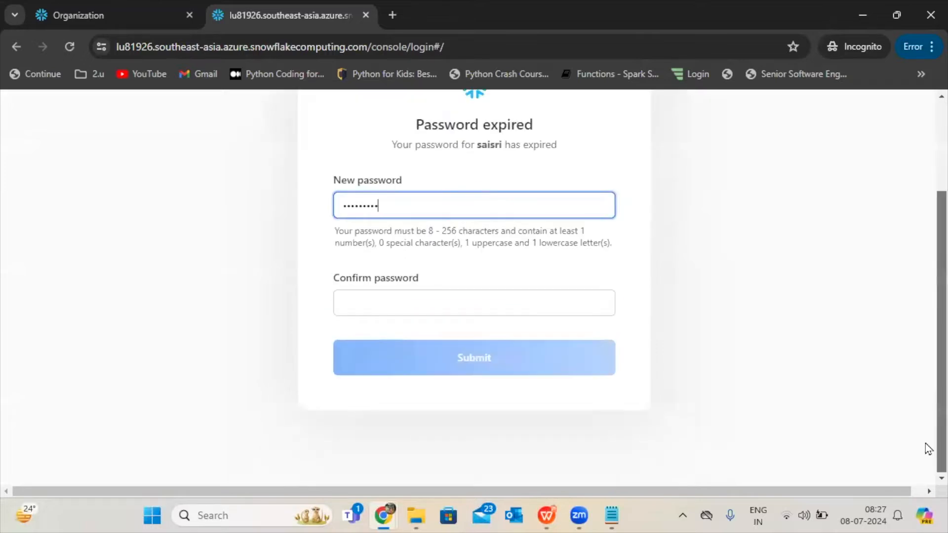
{"action": "left_click", "coordinate": [538, 310]}
{"action": "scroll", "coordinate": [538, 310], "scroll_direction": "up", "scroll_amount": 3}
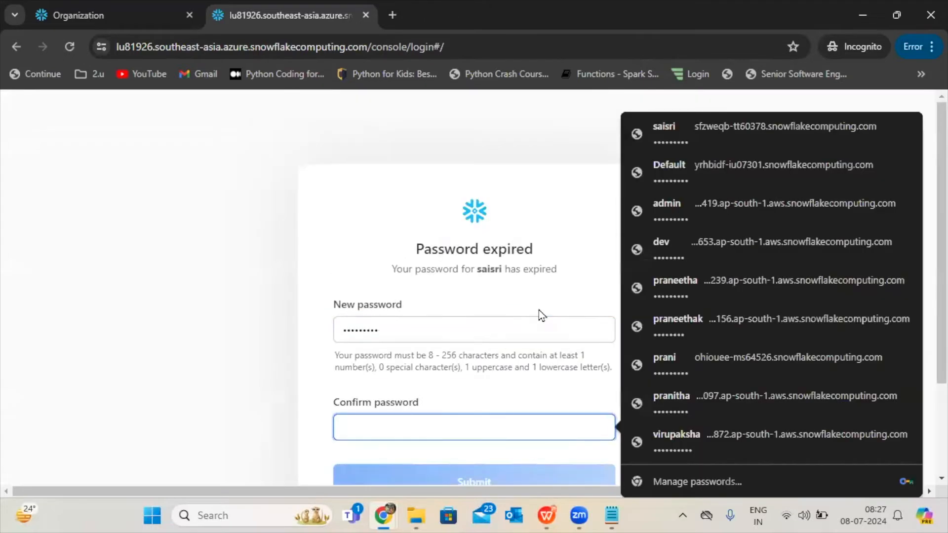
{"action": "type", "text": "•••••••••"}
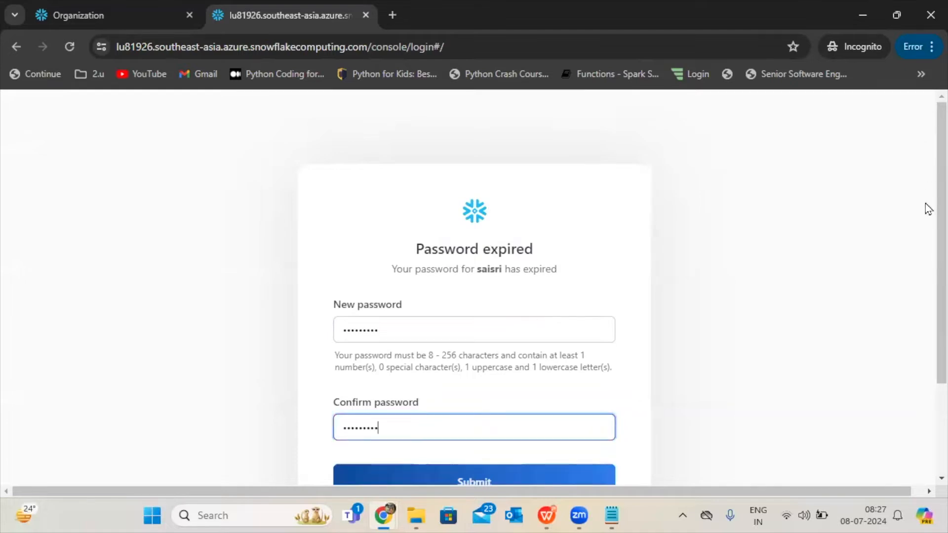
{"action": "scroll", "coordinate": [926, 353], "scroll_direction": "down", "scroll_amount": 3}
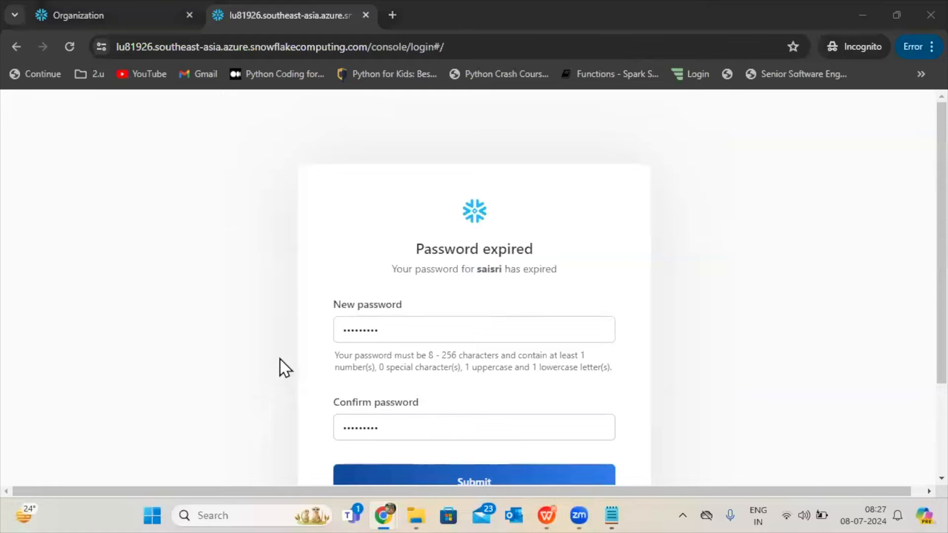
{"action": "left_click", "coordinate": [918, 359]}
{"action": "scroll", "coordinate": [915, 419], "scroll_direction": "down", "scroll_amount": 3}
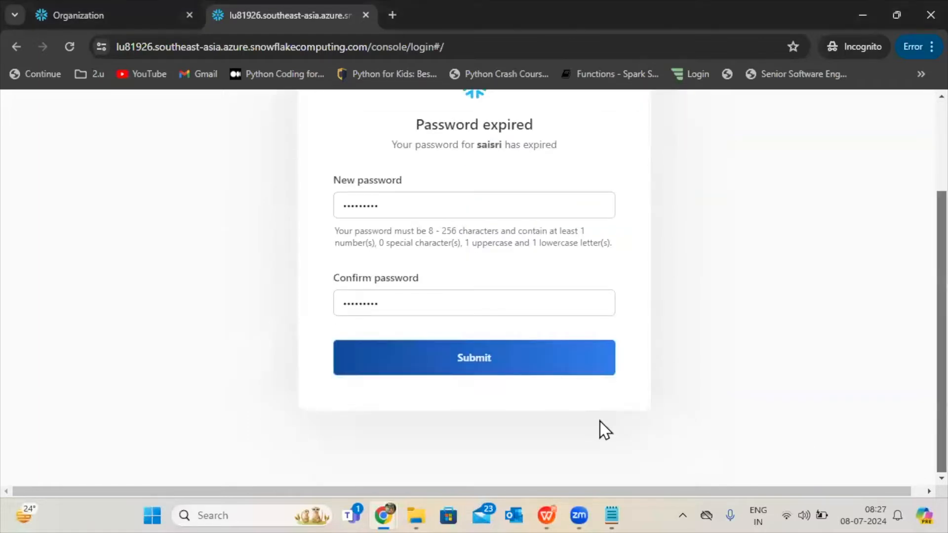
{"action": "left_click", "coordinate": [566, 362]}
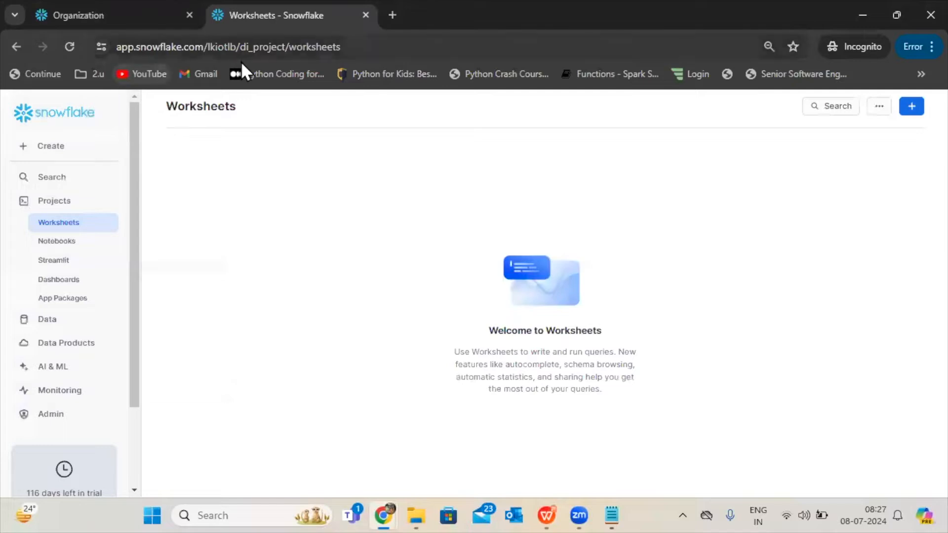
Highlight the account name in the new account's web address and compare it with DI_PROJECT in the organization's accounts list.
{"action": "left_click_drag", "start_coordinate": [239, 48], "coordinate": [353, 47]}
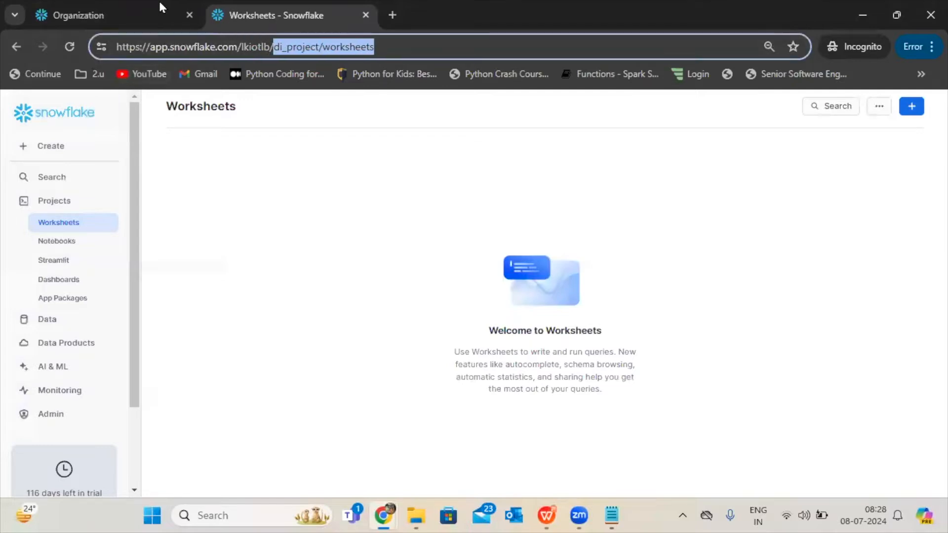
{"action": "left_click", "coordinate": [146, 7]}
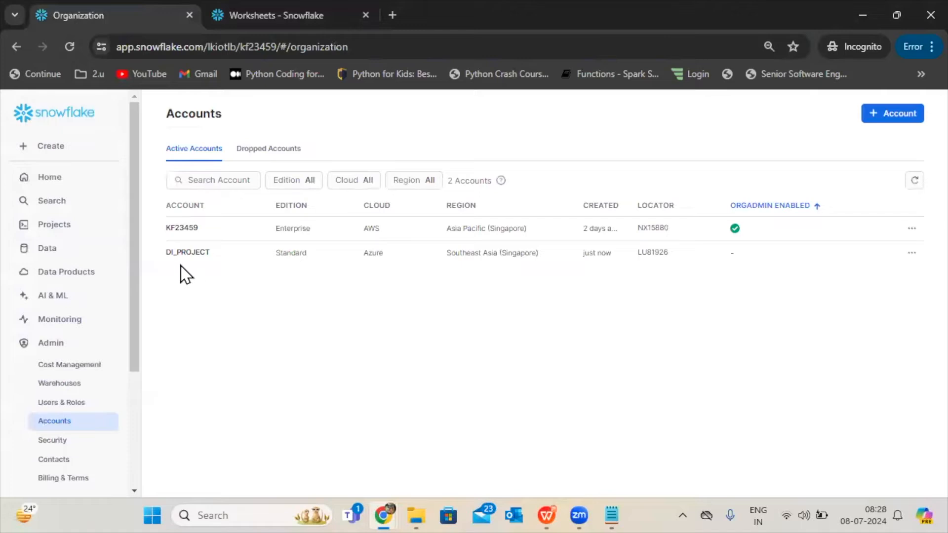
{"action": "mouse_move", "coordinate": [207, 258]}
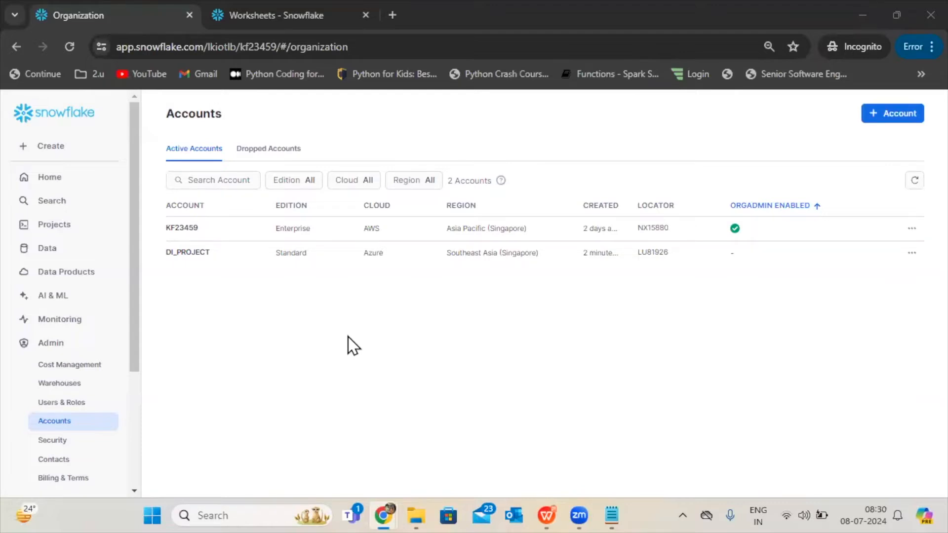
View the 2024-07-05 8:58am worksheet in the original account and return to the organization's Accounts page.
{"action": "left_click", "coordinate": [60, 230]}
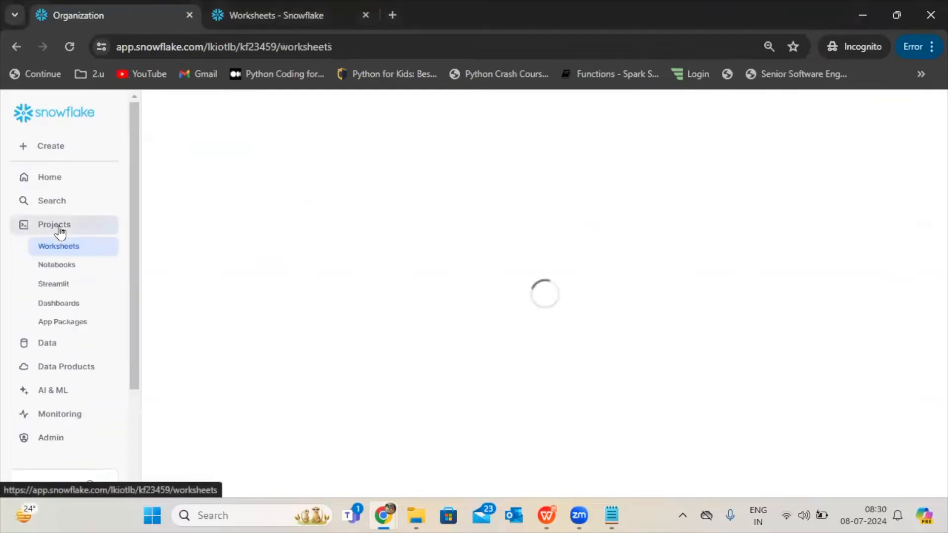
{"action": "left_click", "coordinate": [246, 188]}
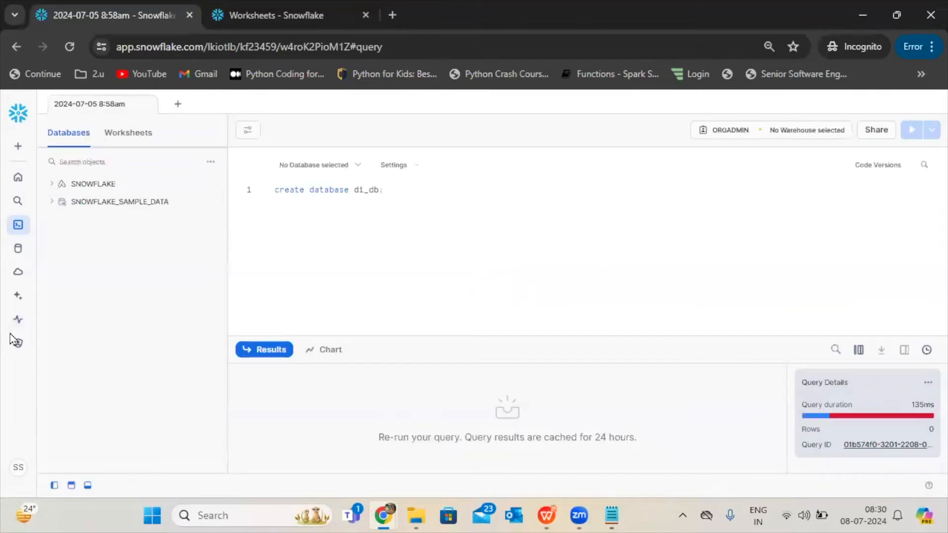
{"action": "mouse_move", "coordinate": [19, 345]}
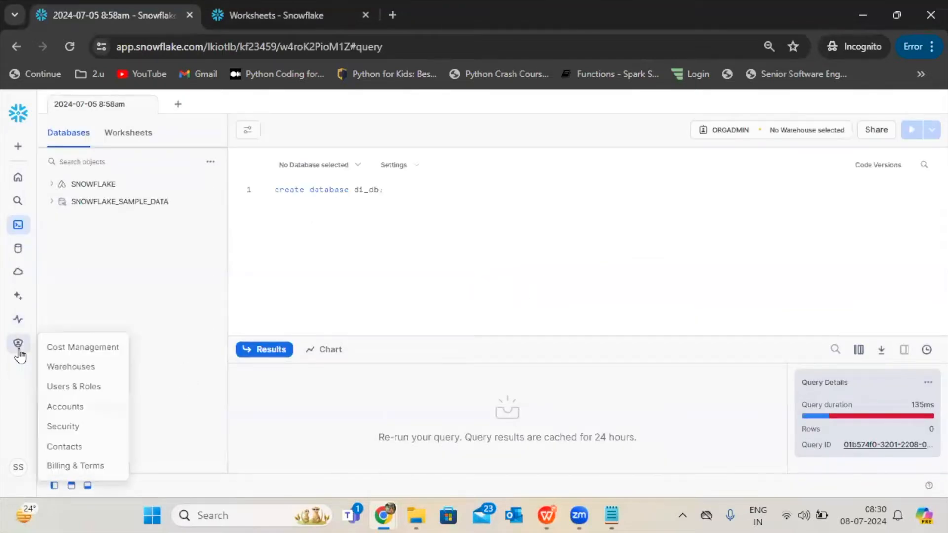
{"action": "left_click", "coordinate": [84, 414]}
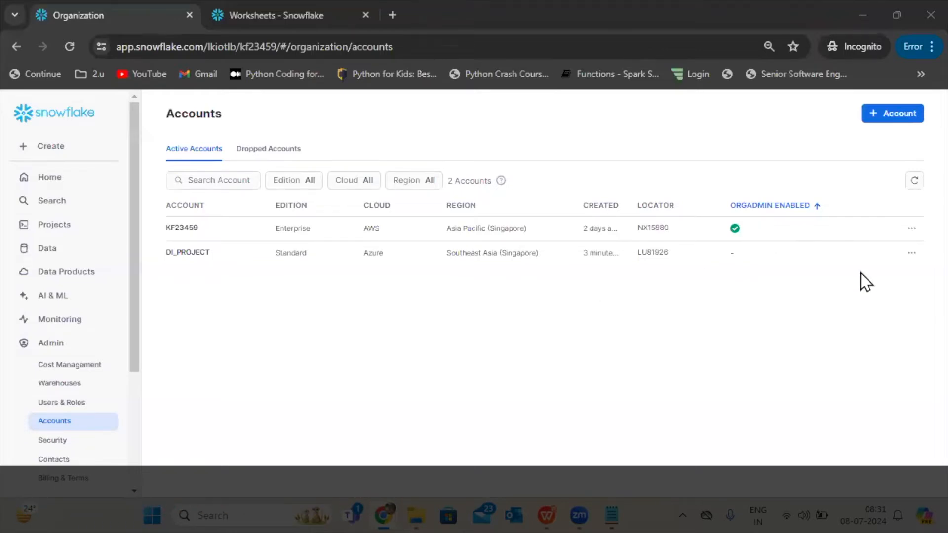
Rename the DI_PROJECT account to DI_PROJECTS, keep the original account URL saved and save the change.
{"action": "left_click", "coordinate": [912, 254]}
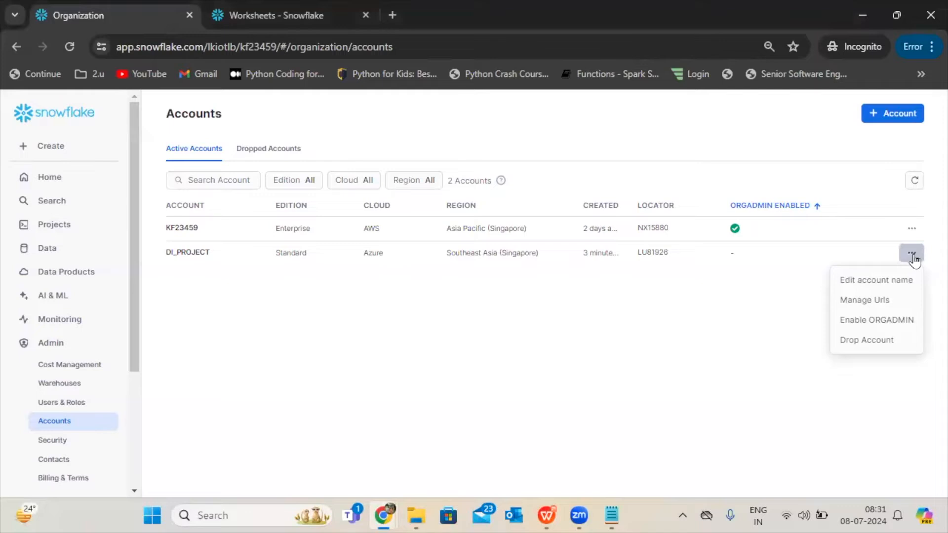
{"action": "left_click", "coordinate": [881, 284]}
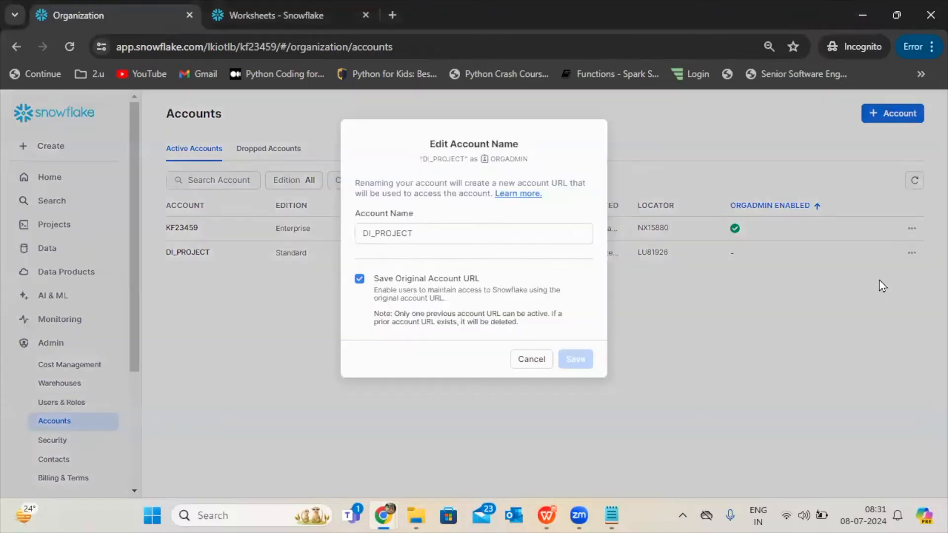
{"action": "left_click", "coordinate": [513, 239]}
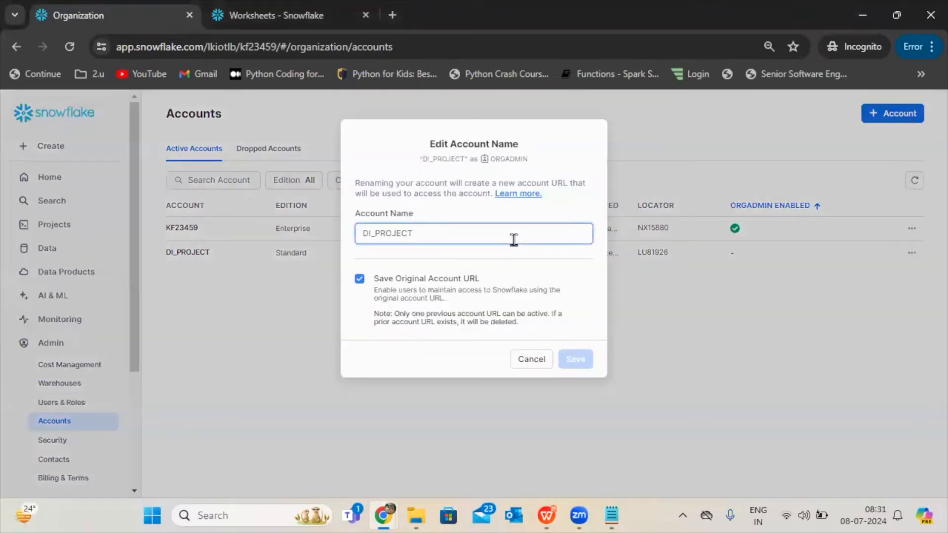
{"action": "type", "text": "s"}
{"action": "key", "text": "BackSpace"}
{"action": "type", "text": "S"}
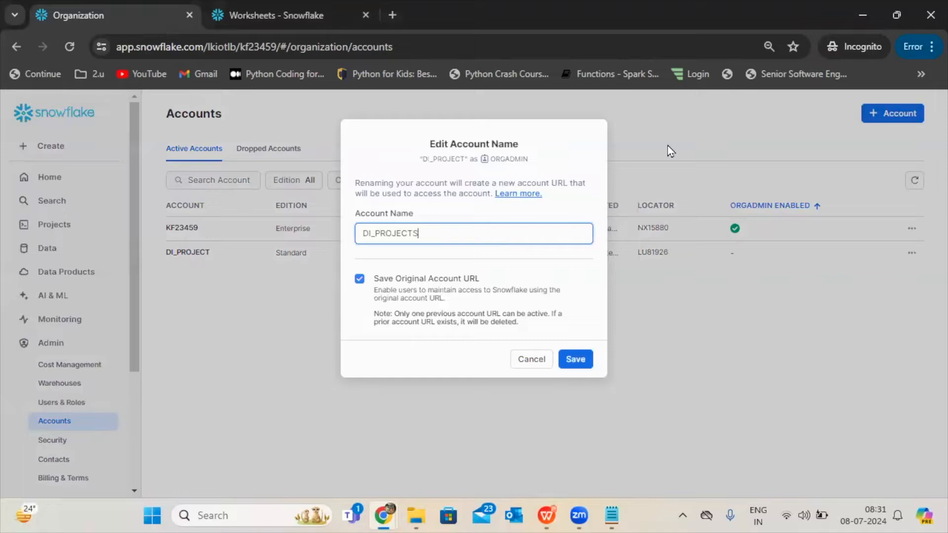
{"action": "left_click", "coordinate": [576, 360]}
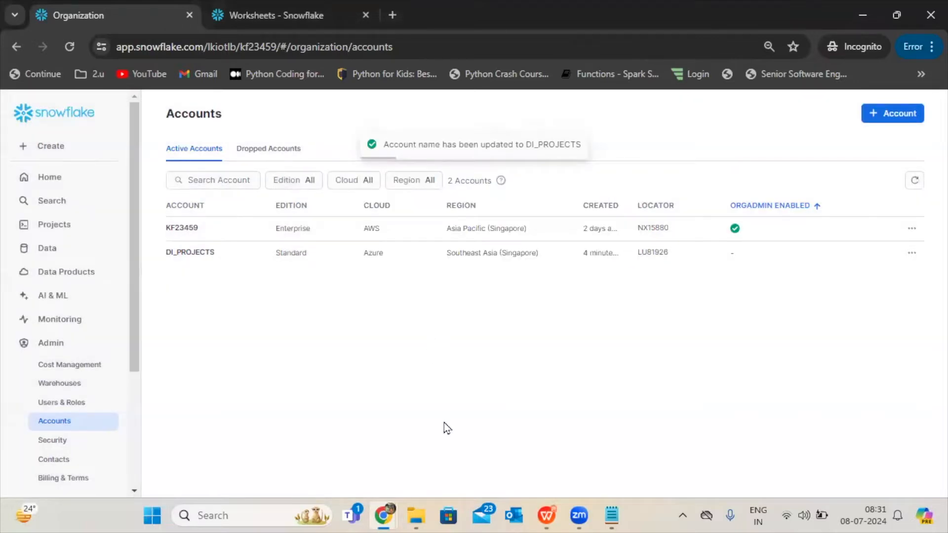
View the current and previous account URLs of DI_PROJECTS and close the URL management dialog.
{"action": "left_click", "coordinate": [912, 254]}
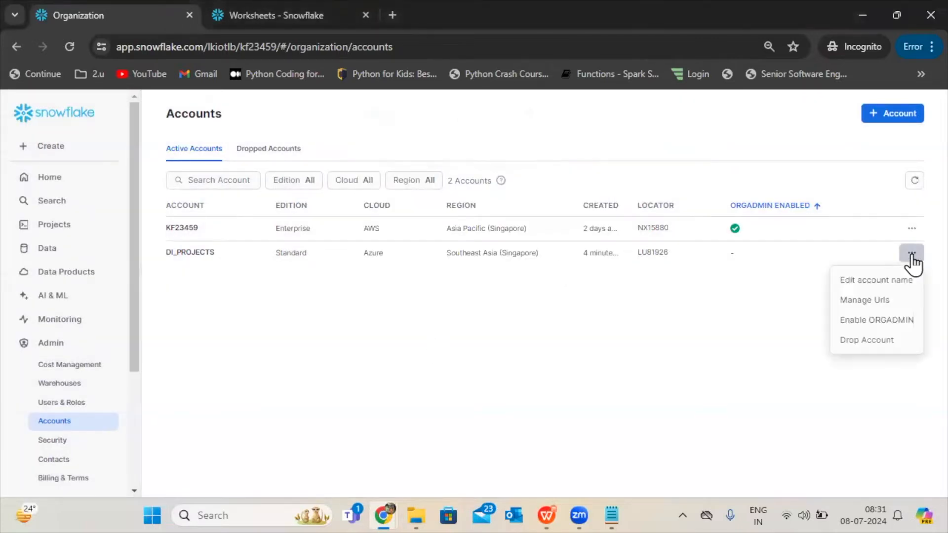
{"action": "left_click", "coordinate": [865, 301]}
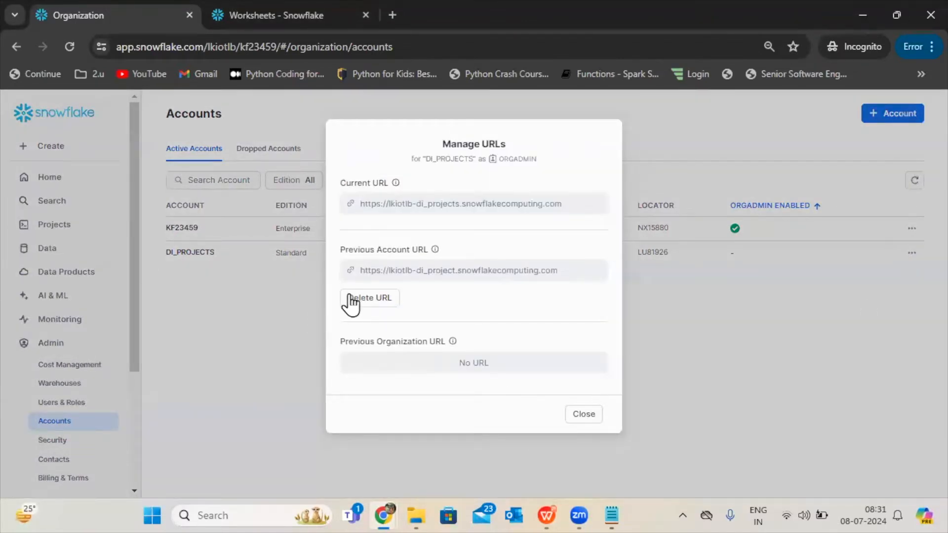
{"action": "left_click", "coordinate": [592, 422]}
Start dropping the DI_PROJECTS account, read the grace-period notice and try a grace period of 2 days.
{"action": "left_click", "coordinate": [911, 253]}
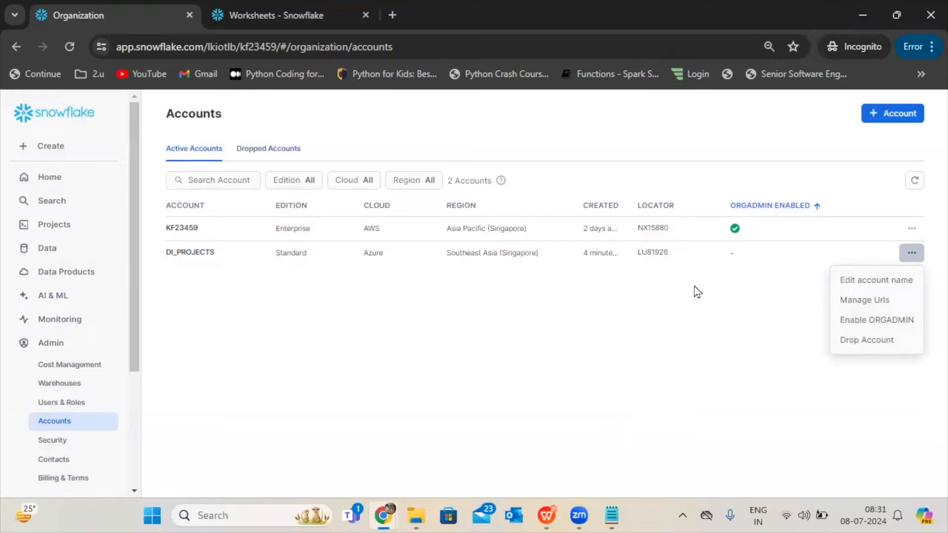
{"action": "left_click", "coordinate": [844, 348]}
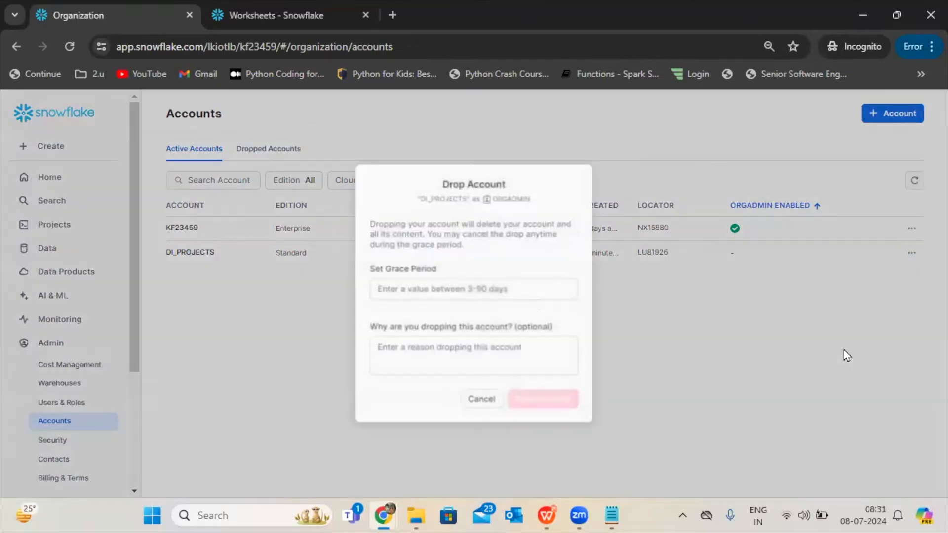
{"action": "left_click", "coordinate": [424, 289]}
{"action": "left_click", "coordinate": [425, 290]}
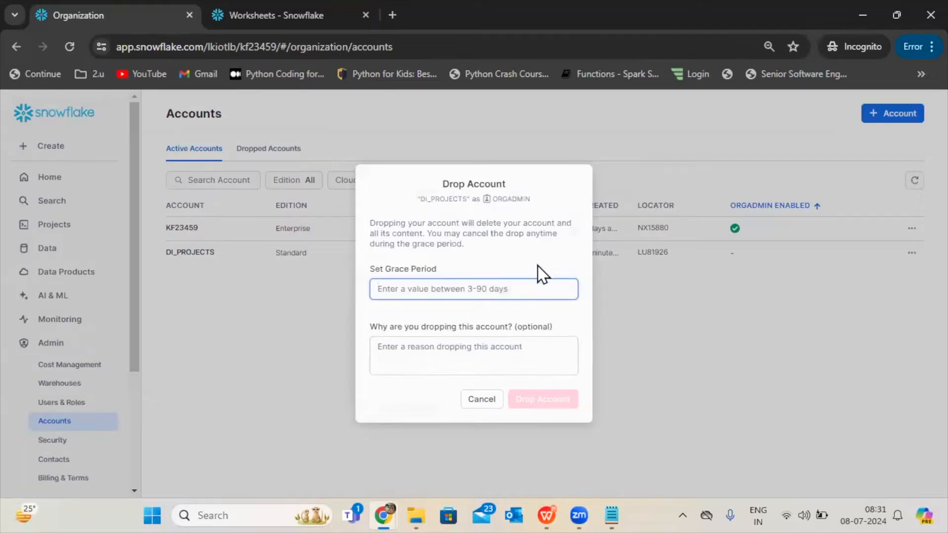
{"action": "left_click_drag", "start_coordinate": [396, 233], "coordinate": [534, 253]}
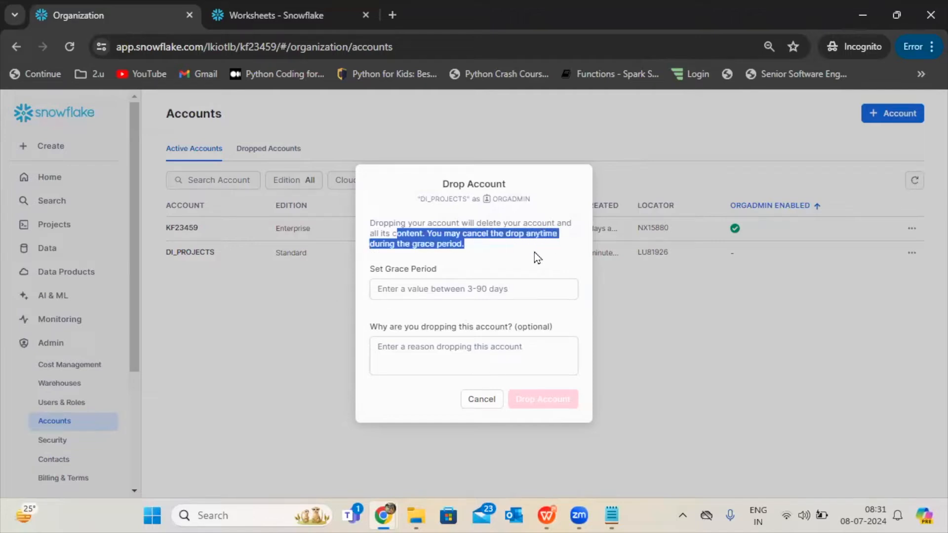
{"action": "left_click", "coordinate": [433, 285]}
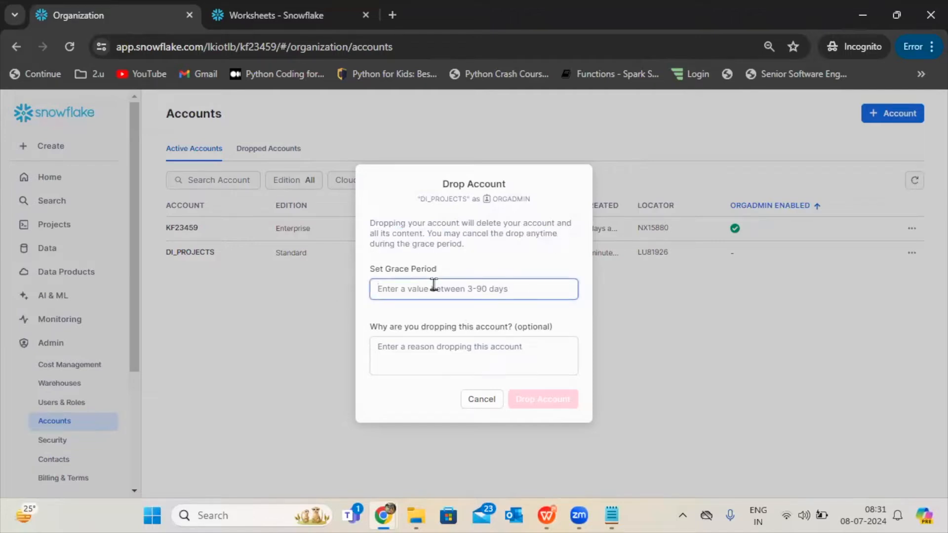
{"action": "type", "text": "2"}
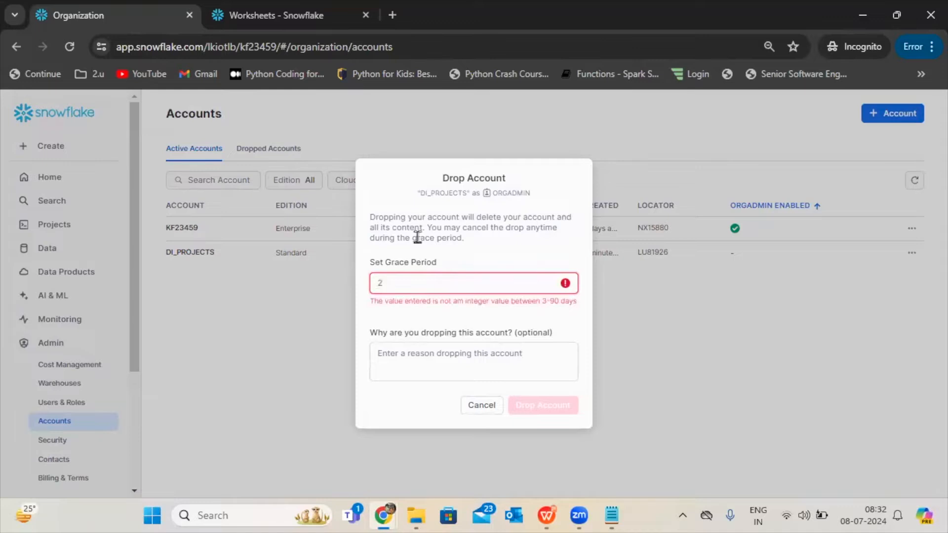
{"action": "left_click_drag", "start_coordinate": [427, 227], "coordinate": [564, 227]}
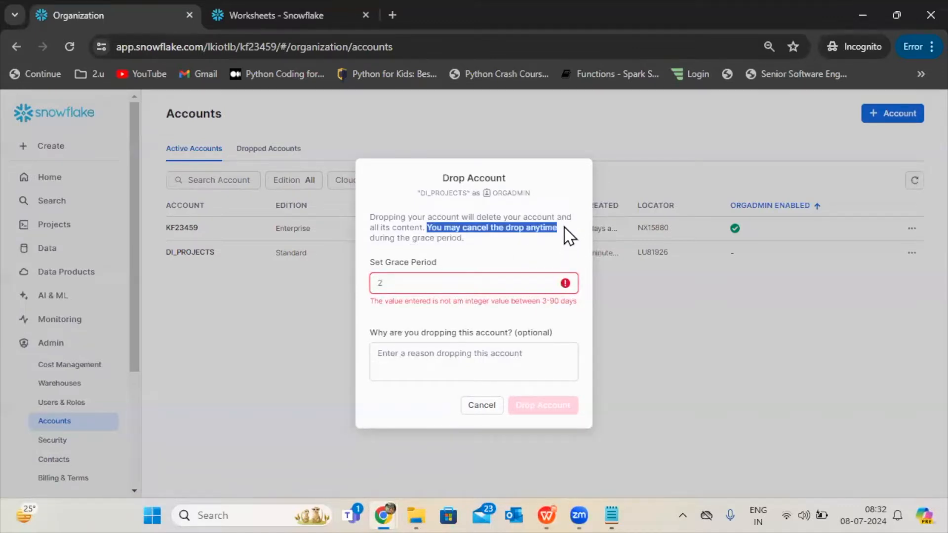
Begin the drop reason with "not" and set the grace period to 3 days.
{"action": "left_click", "coordinate": [402, 374]}
{"action": "type", "text": "not"}
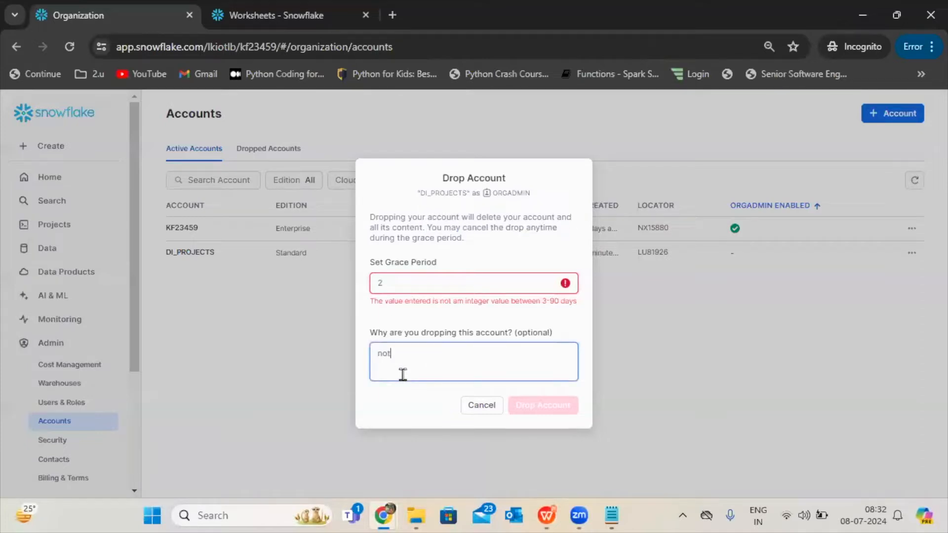
{"action": "left_click", "coordinate": [422, 291]}
{"action": "key", "text": "BackSpace"}
{"action": "type", "text": "3"}
{"action": "left_click", "coordinate": [432, 360]}
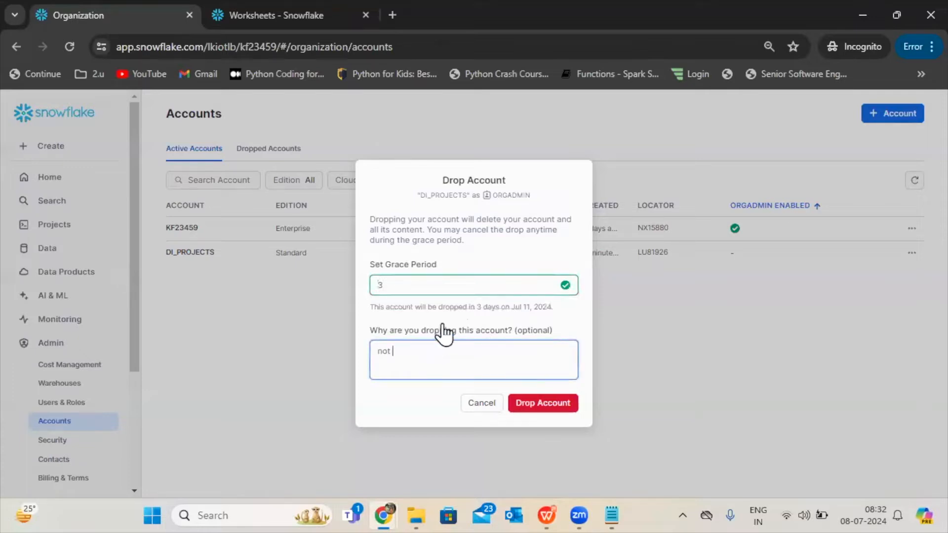
{"action": "left_click", "coordinate": [459, 289]}
{"action": "key", "text": "BackSpace"}
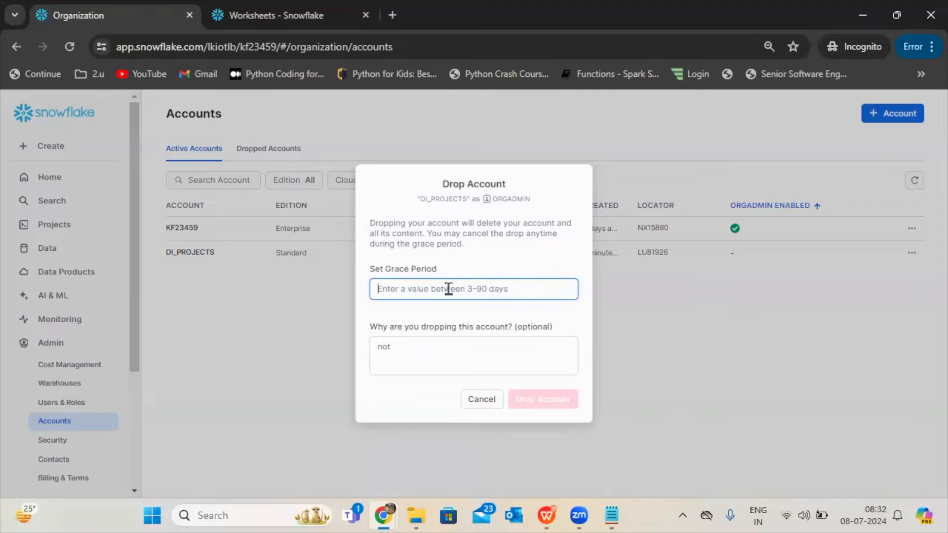
{"action": "type", "text": "3"}
Complete the drop reason as "not required" and drop the DI_PROJECTS account.
{"action": "left_click", "coordinate": [420, 365]}
{"action": "type", "text": "not rq"}
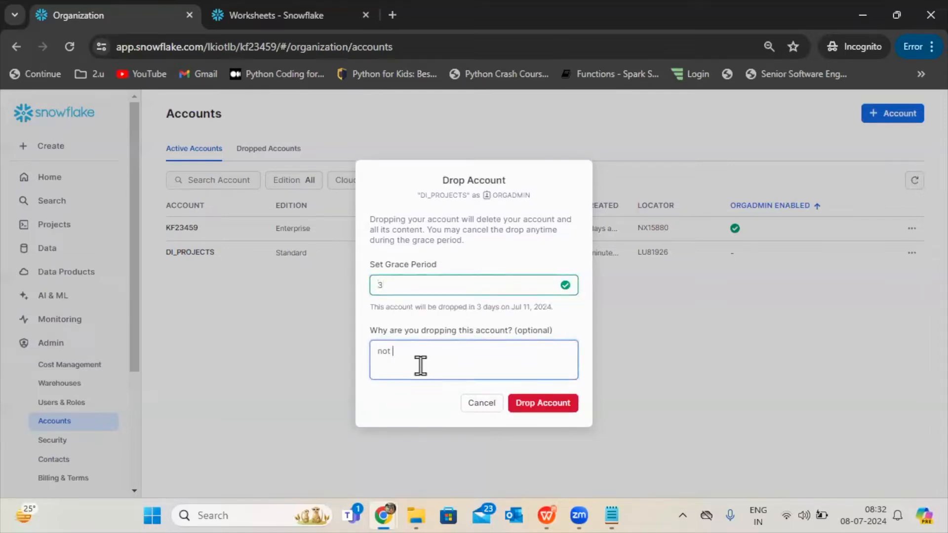
{"action": "key", "text": "BackSpace"}
{"action": "type", "text": "equired"}
{"action": "left_click", "coordinate": [552, 408]}
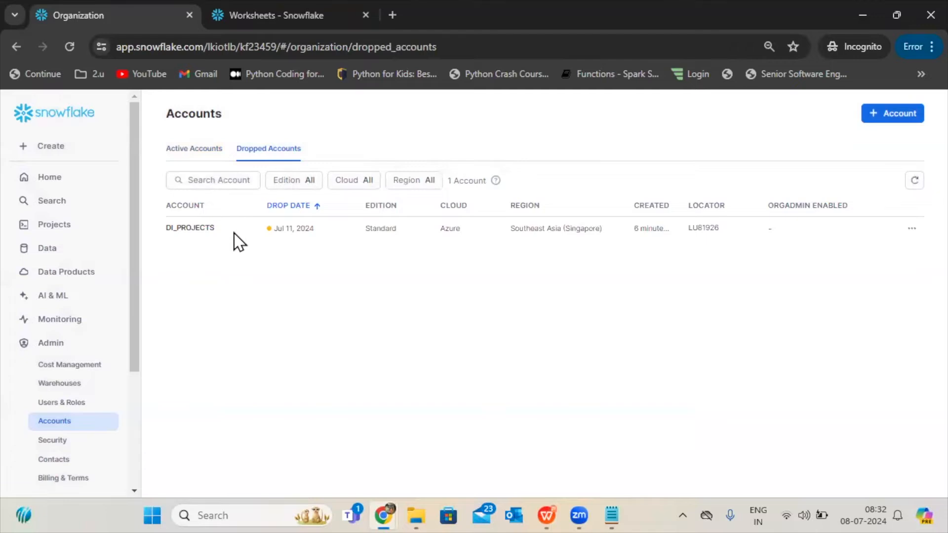
Examine the actions available for the dropped DI_PROJECTS account, including Undrop Account, and highlight its drop date.
{"action": "left_click", "coordinate": [907, 234]}
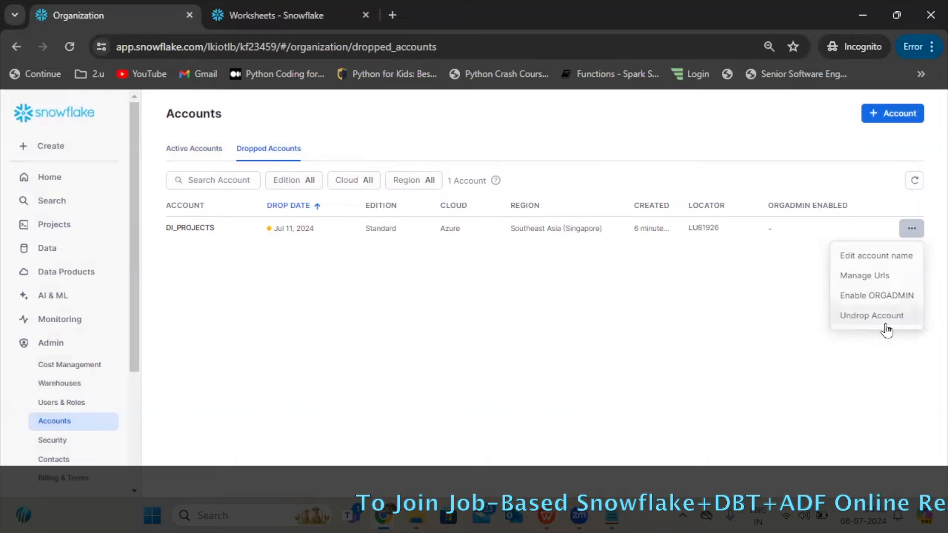
{"action": "left_click", "coordinate": [204, 145]}
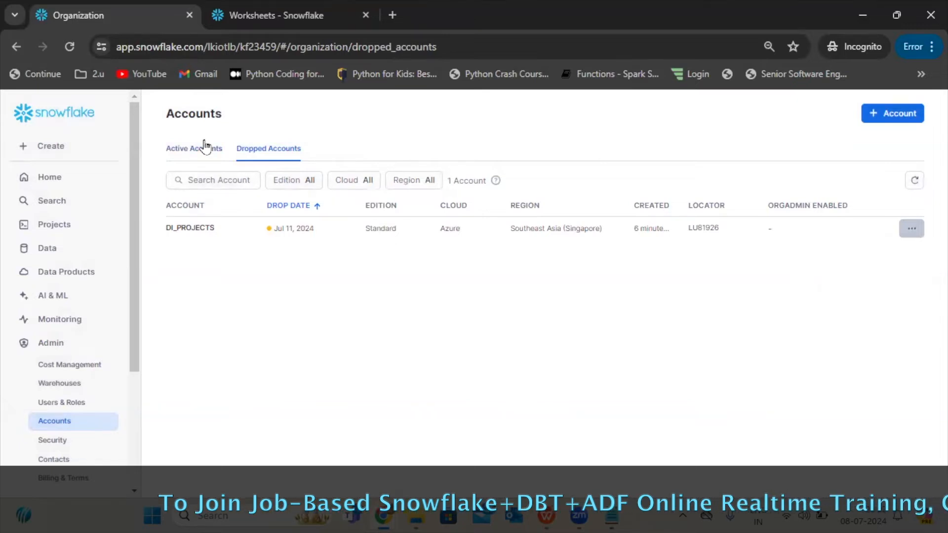
{"action": "left_click", "coordinate": [276, 152]}
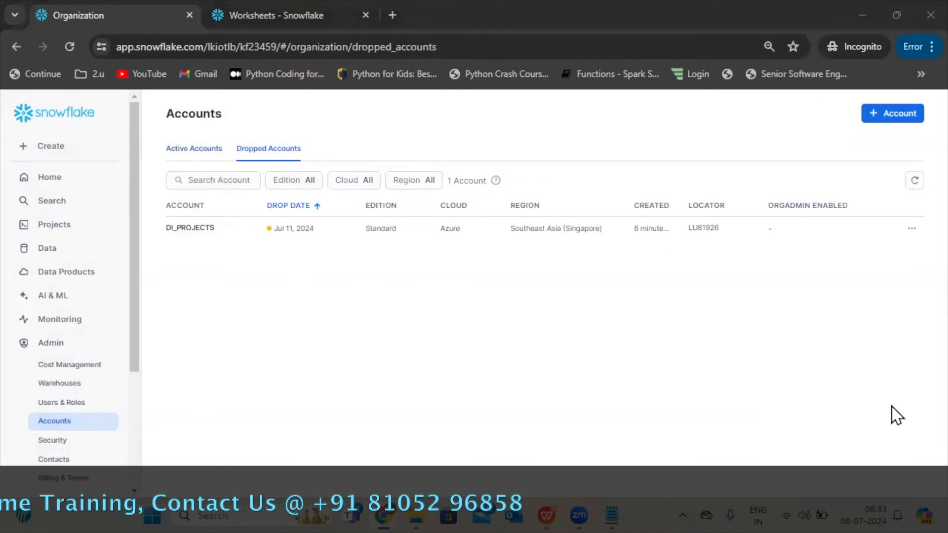
{"action": "left_click_drag", "start_coordinate": [272, 229], "coordinate": [318, 236]}
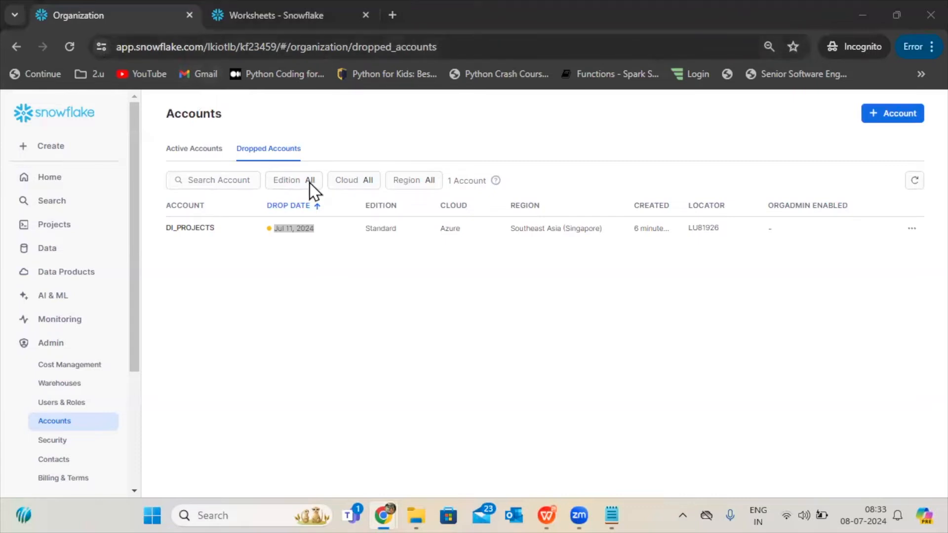
{"action": "left_click", "coordinate": [189, 289]}
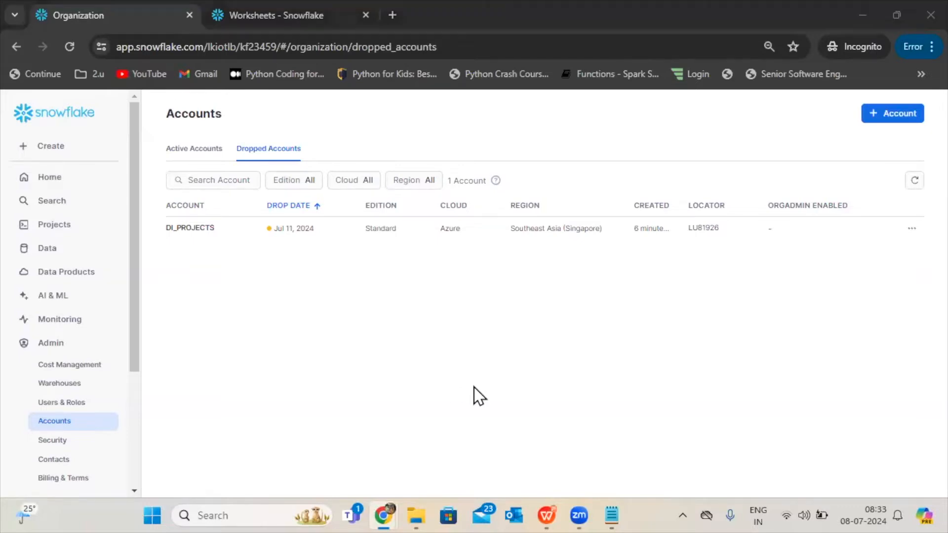
Check the system-defined roles slide in WPS Office, return to Snowflake in the browser and switch the role to ACCOUNTADMIN.
{"action": "left_click", "coordinate": [547, 513]}
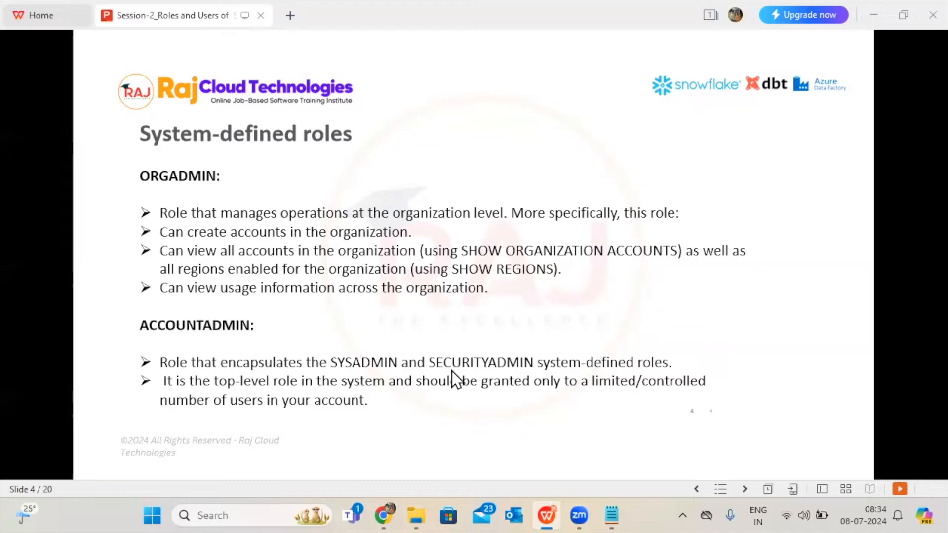
{"action": "left_click", "coordinate": [553, 499]}
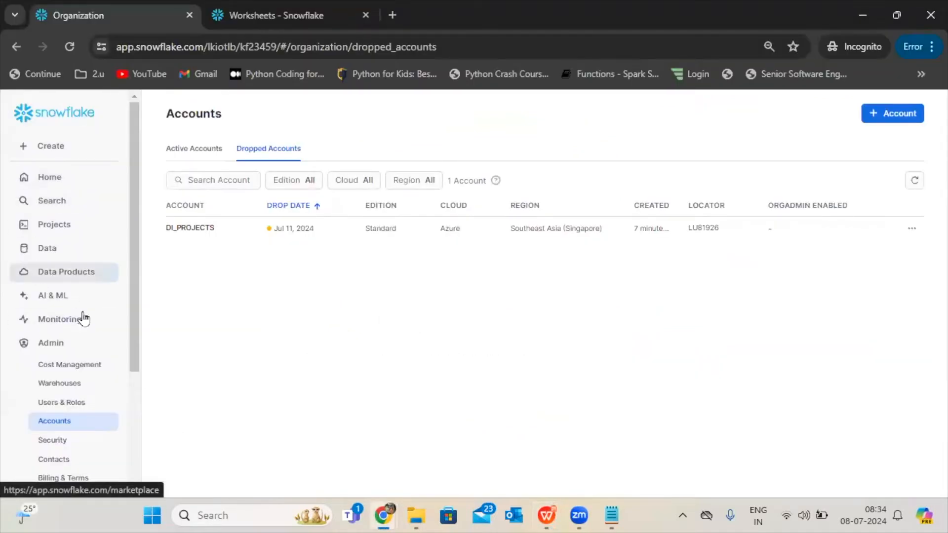
{"action": "left_click_drag", "start_coordinate": [137, 327], "coordinate": [127, 423]}
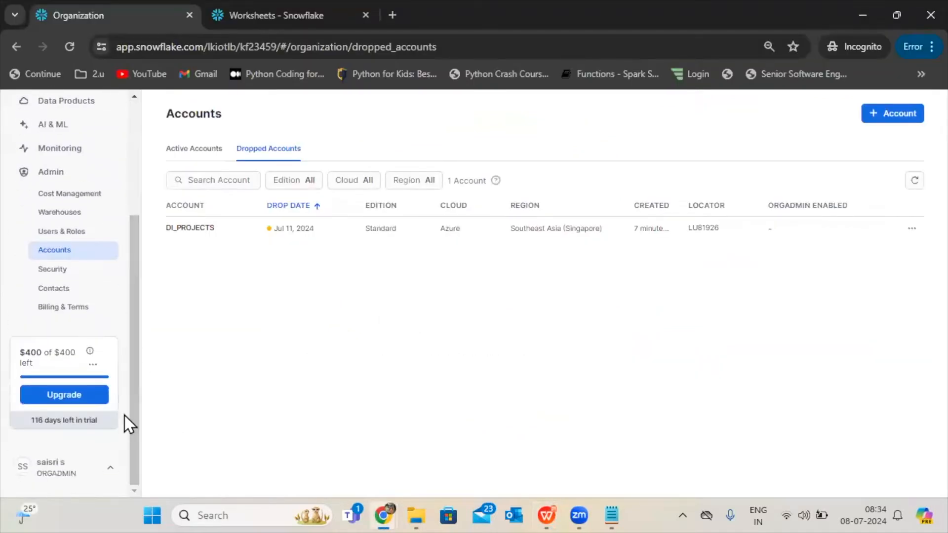
{"action": "left_click", "coordinate": [48, 479]}
{"action": "mouse_move", "coordinate": [87, 230]}
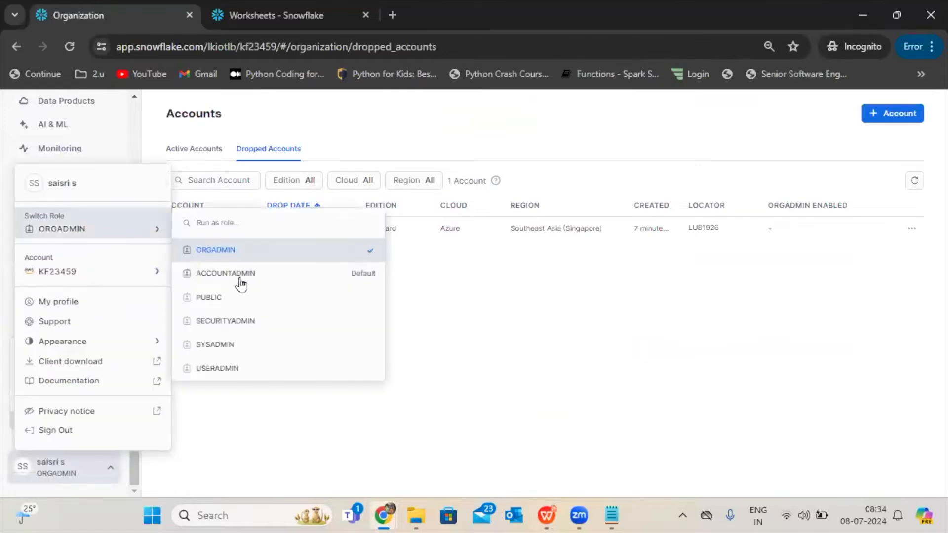
{"action": "left_click", "coordinate": [232, 273]}
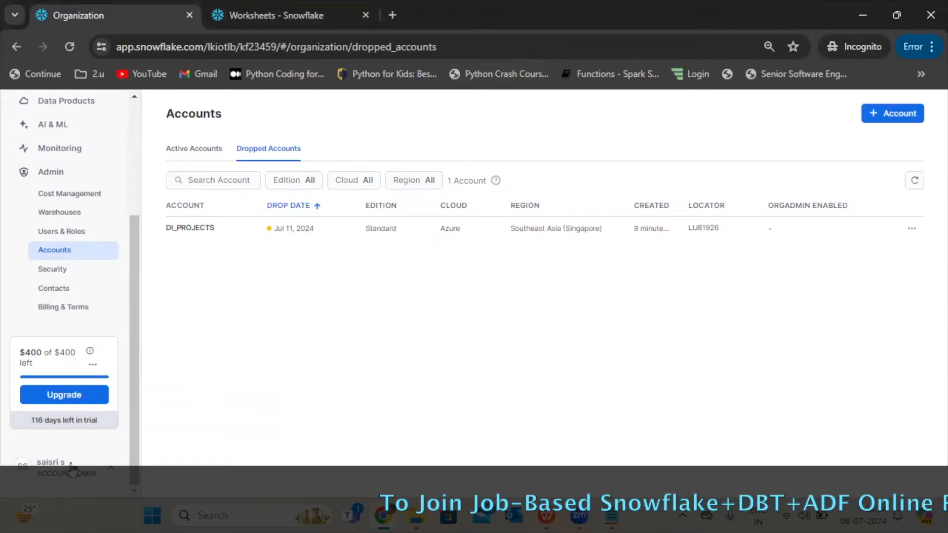
Open the ACCOUNTADMIN role from the account's roles and examine its granted roles and the users holding it.
{"action": "left_click", "coordinate": [73, 232]}
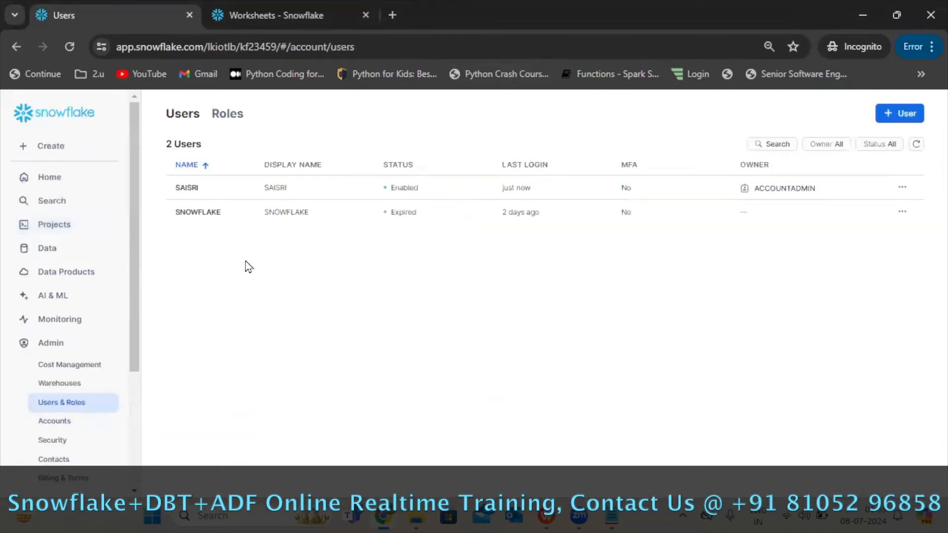
{"action": "left_click", "coordinate": [217, 119]}
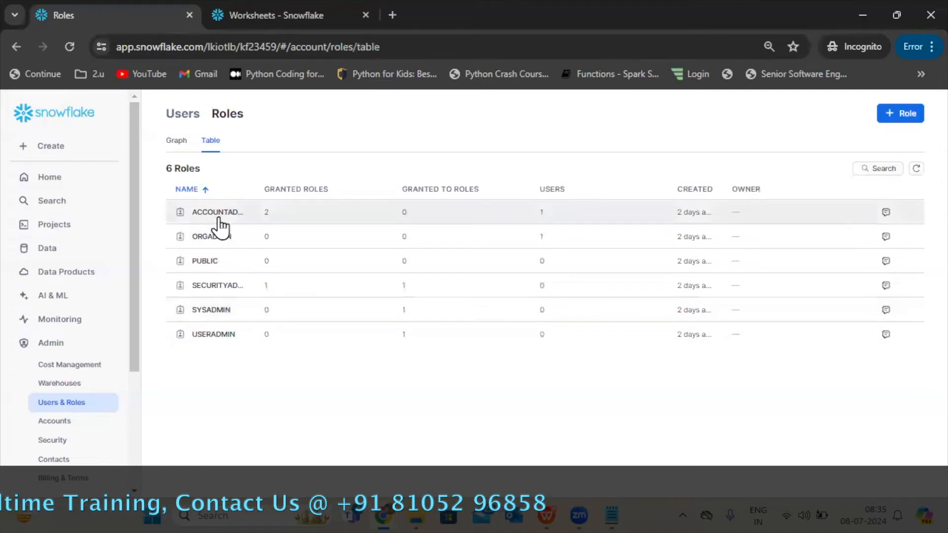
{"action": "left_click", "coordinate": [220, 225]}
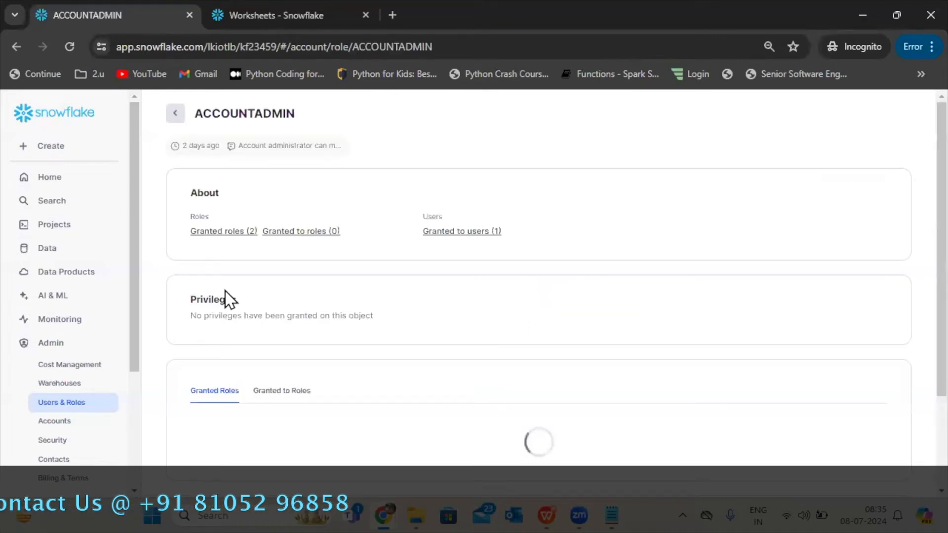
{"action": "scroll", "coordinate": [913, 262], "scroll_direction": "down", "scroll_amount": 3}
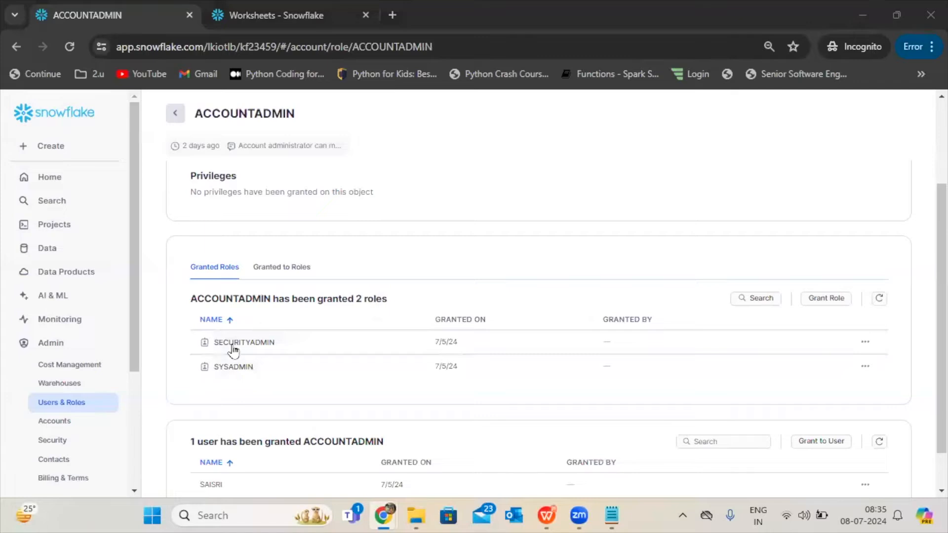
{"action": "mouse_move", "coordinate": [229, 355]}
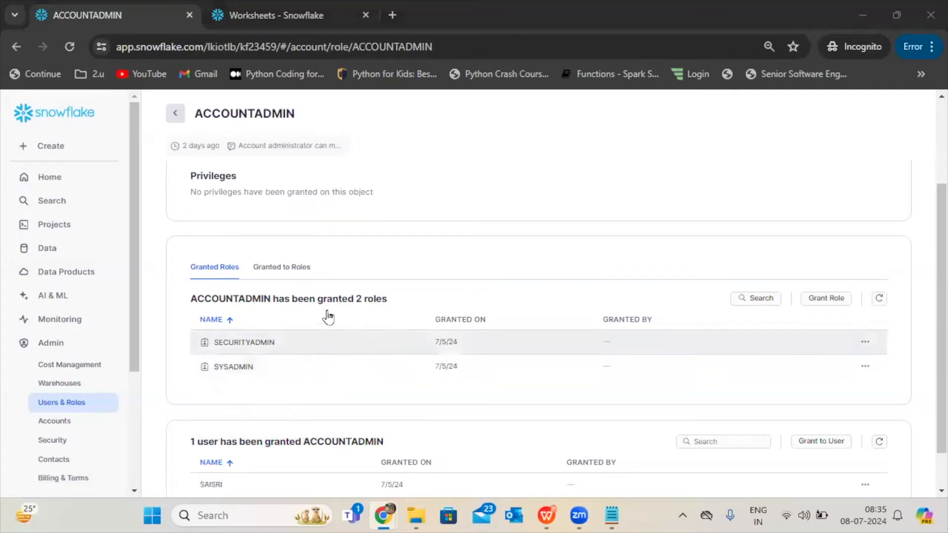
{"action": "scroll", "coordinate": [915, 322], "scroll_direction": "down", "scroll_amount": 1}
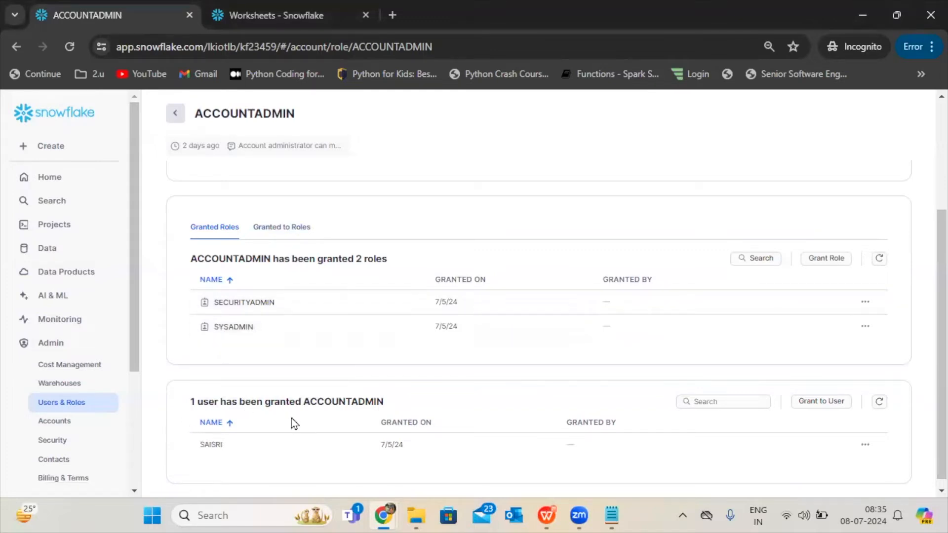
{"action": "left_click_drag", "start_coordinate": [184, 457], "coordinate": [262, 458]}
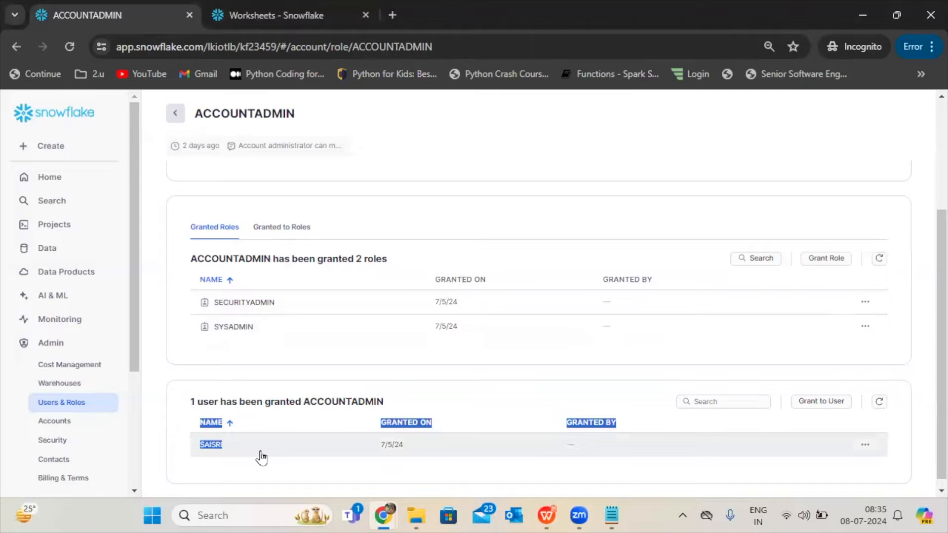
{"action": "left_click", "coordinate": [261, 458]}
Open the enabled user's details, examine the roles granted to that user and return to the roles table.
{"action": "left_click", "coordinate": [174, 113]}
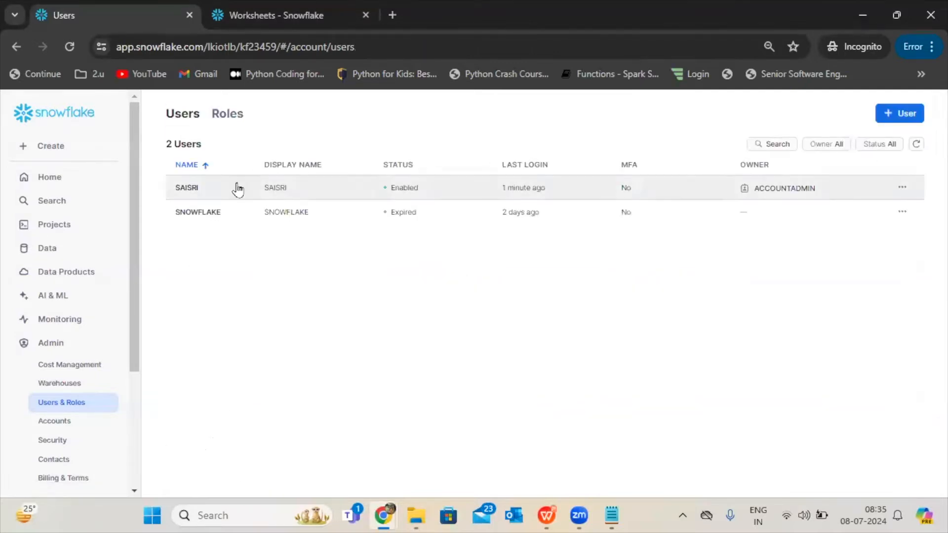
{"action": "left_click", "coordinate": [237, 189]}
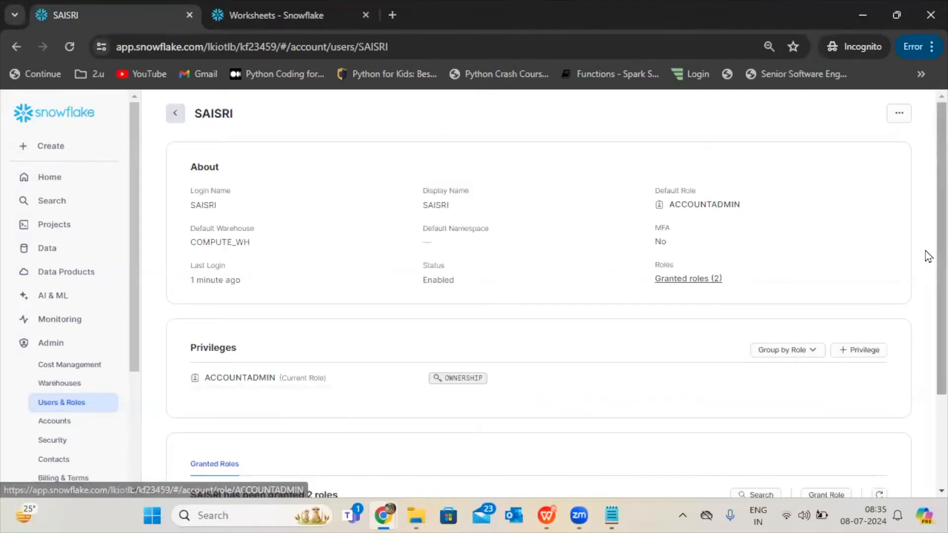
{"action": "scroll", "coordinate": [927, 255], "scroll_direction": "down", "scroll_amount": 3}
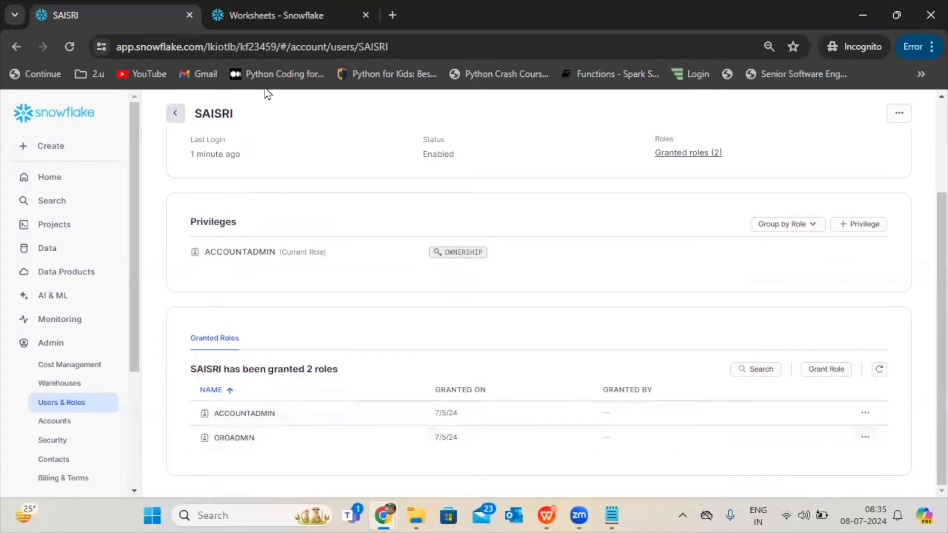
{"action": "left_click", "coordinate": [171, 120]}
{"action": "left_click", "coordinate": [230, 115]}
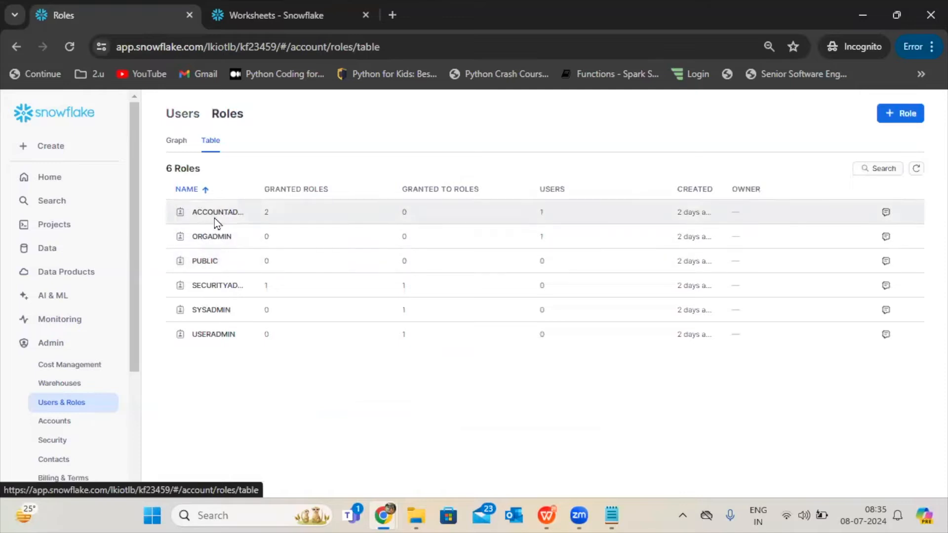
Open the ACCOUNTADMIN role again and examine which roles it has been granted and which roles it is granted to.
{"action": "left_click", "coordinate": [214, 217]}
{"action": "scroll", "coordinate": [925, 360], "scroll_direction": "down", "scroll_amount": 3}
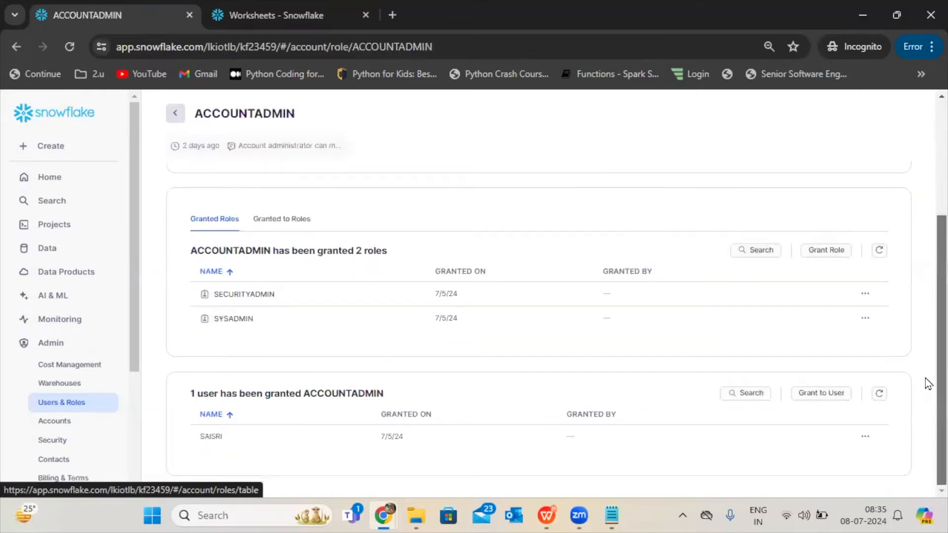
{"action": "left_click", "coordinate": [280, 222]}
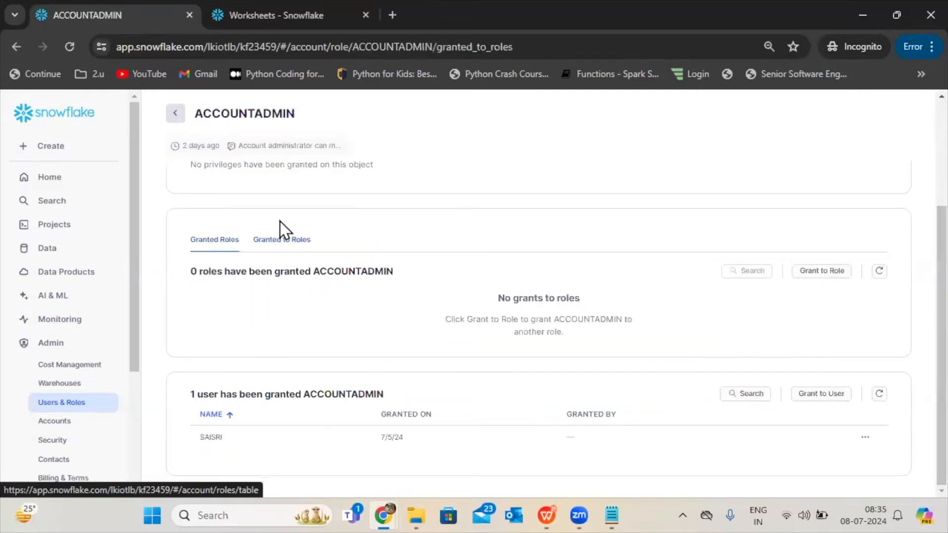
{"action": "left_click", "coordinate": [204, 234]}
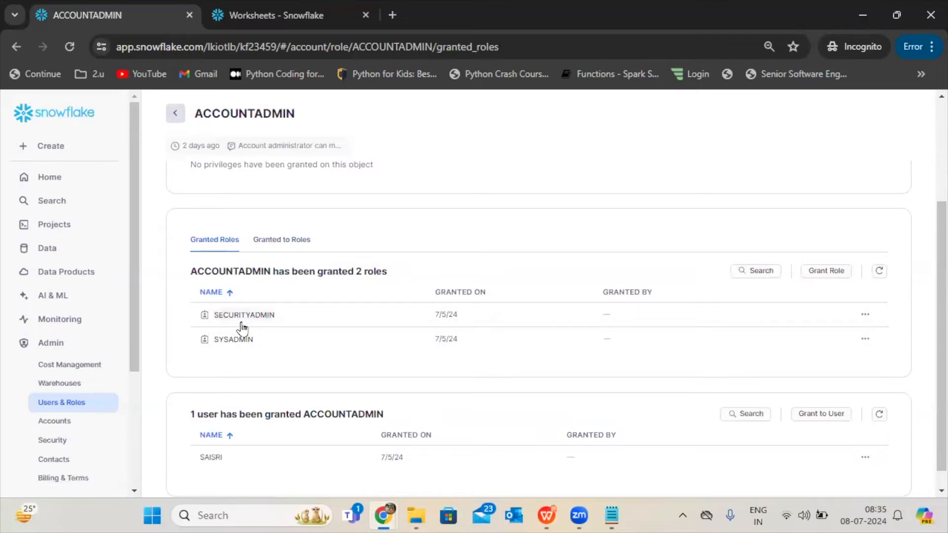
{"action": "left_click", "coordinate": [248, 244]}
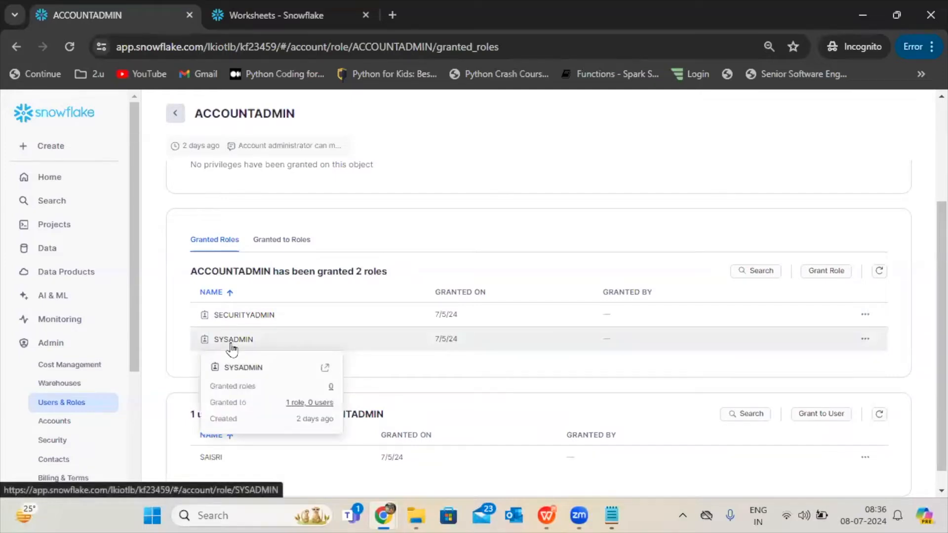
{"action": "mouse_move", "coordinate": [257, 322]}
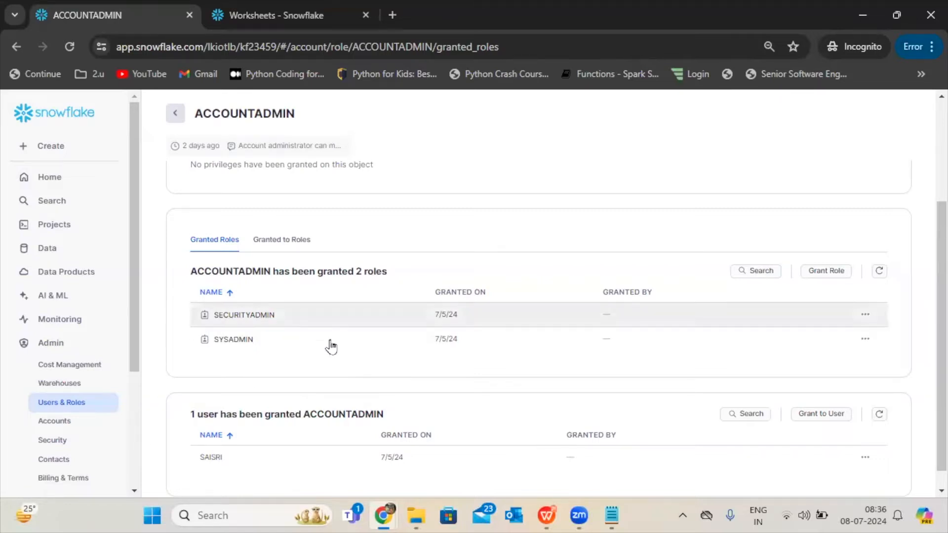
{"action": "scroll", "coordinate": [916, 212], "scroll_direction": "up", "scroll_amount": 3}
{"action": "scroll", "coordinate": [916, 291], "scroll_direction": "down", "scroll_amount": 2}
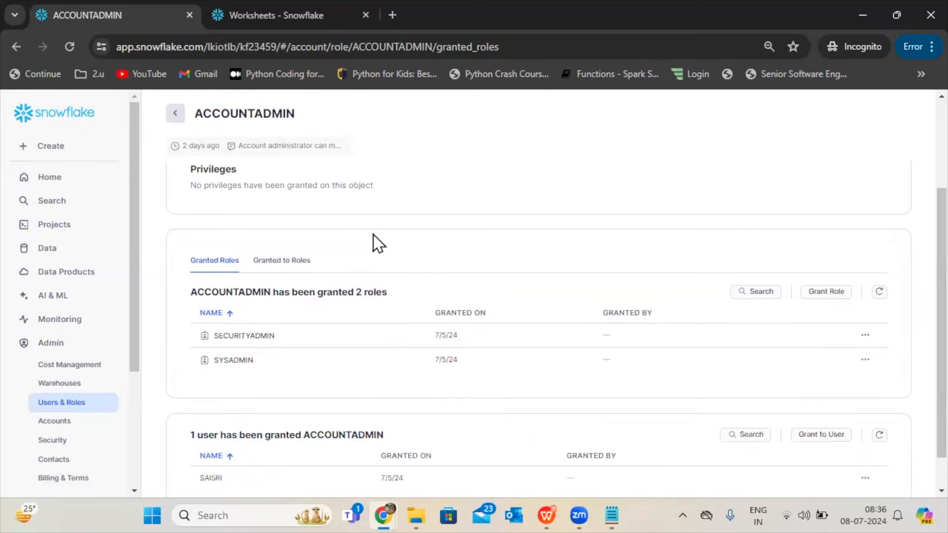
Switch to the WPS Office presentation and review the system-defined roles slides covering ORGADMIN, ACCOUNTADMIN, SECURITYADMIN and USERADMIN.
{"action": "left_click", "coordinate": [547, 509]}
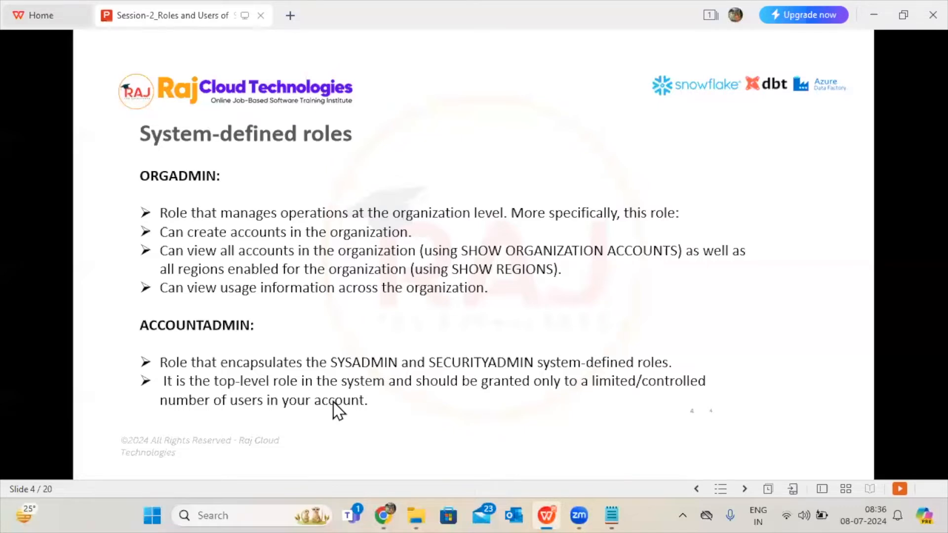
{"action": "key", "text": "Right"}
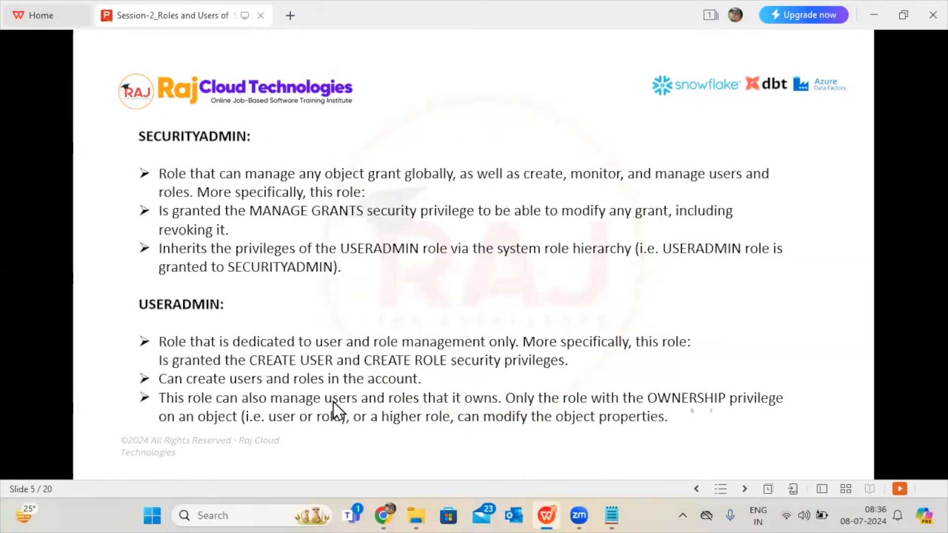
{"action": "key", "text": "Left"}
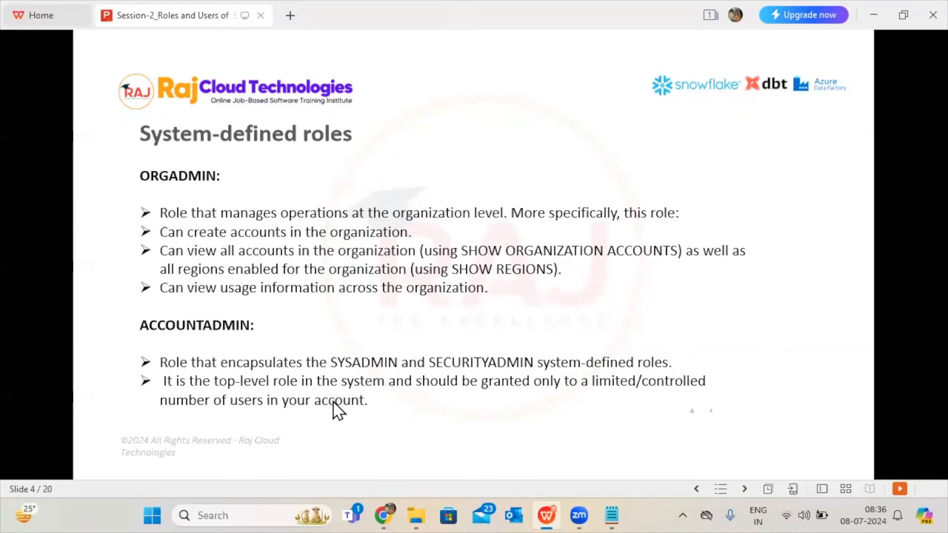
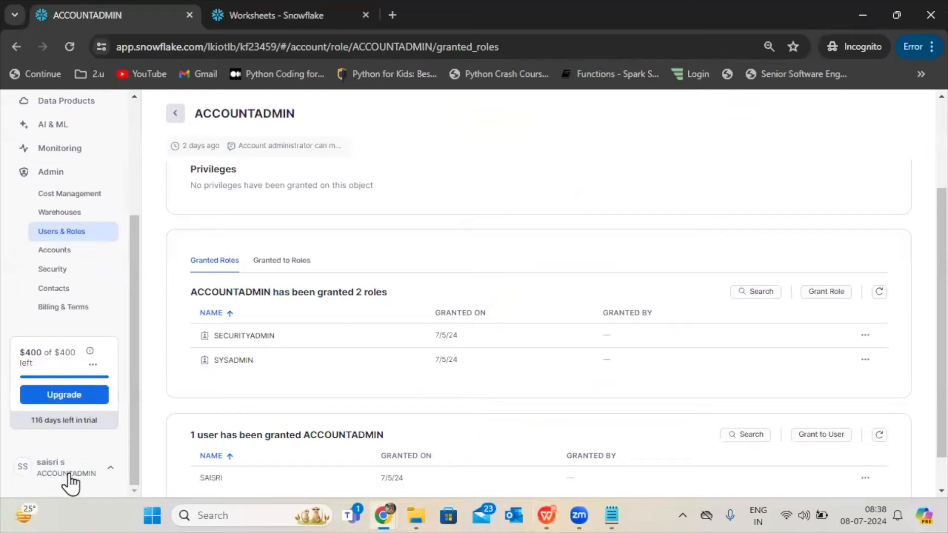
Switch the active role from the account menu to SYSADMIN.
{"action": "left_click", "coordinate": [72, 472]}
{"action": "mouse_move", "coordinate": [93, 218]}
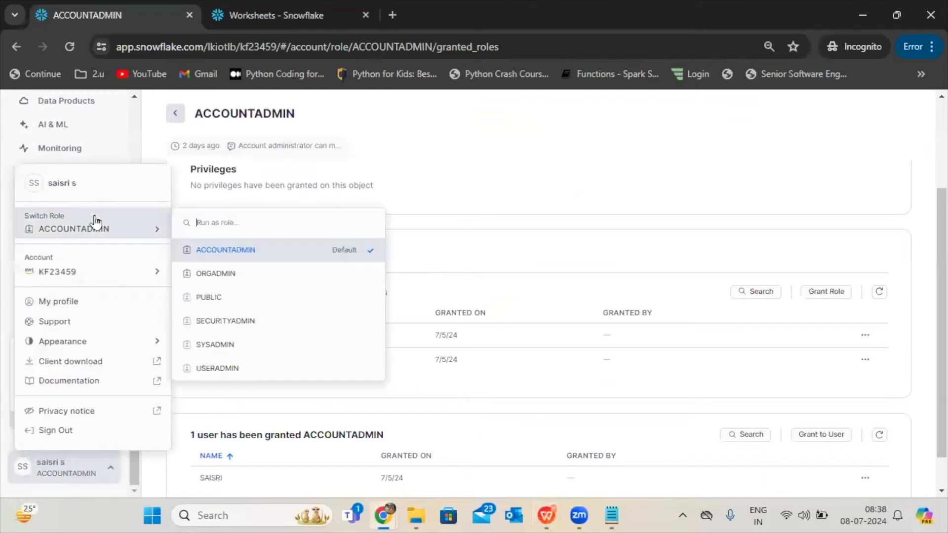
{"action": "left_click", "coordinate": [253, 344]}
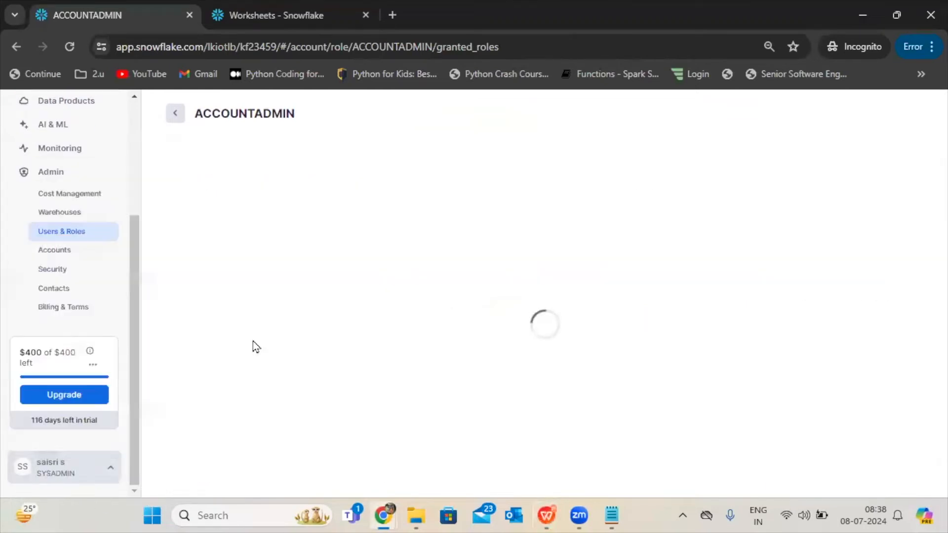
Open the recent worksheet 2024-07-05 8:58am from the project worksheets to view its create database statement.
{"action": "scroll", "coordinate": [89, 198], "scroll_direction": "up", "scroll_amount": 3}
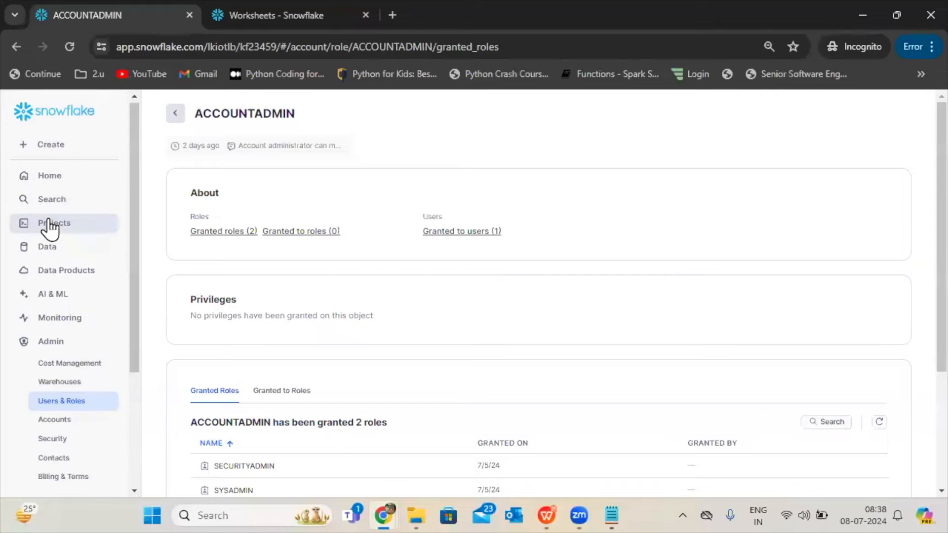
{"action": "left_click", "coordinate": [54, 226]}
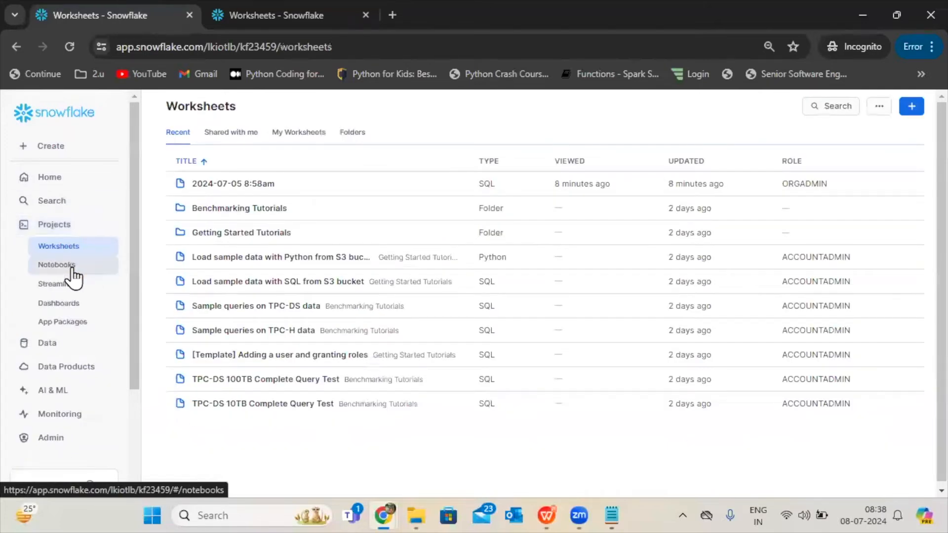
{"action": "left_click", "coordinate": [238, 186]}
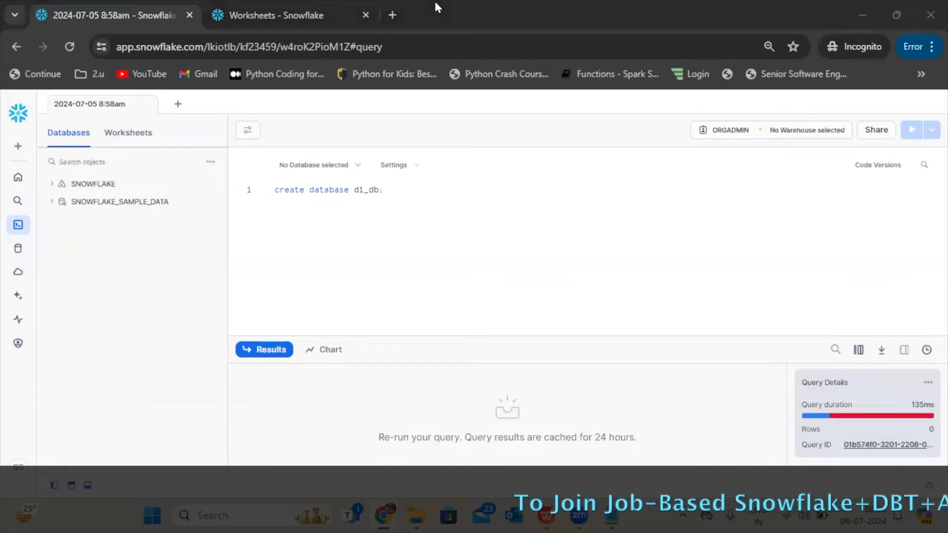
{"action": "left_click", "coordinate": [430, 256]}
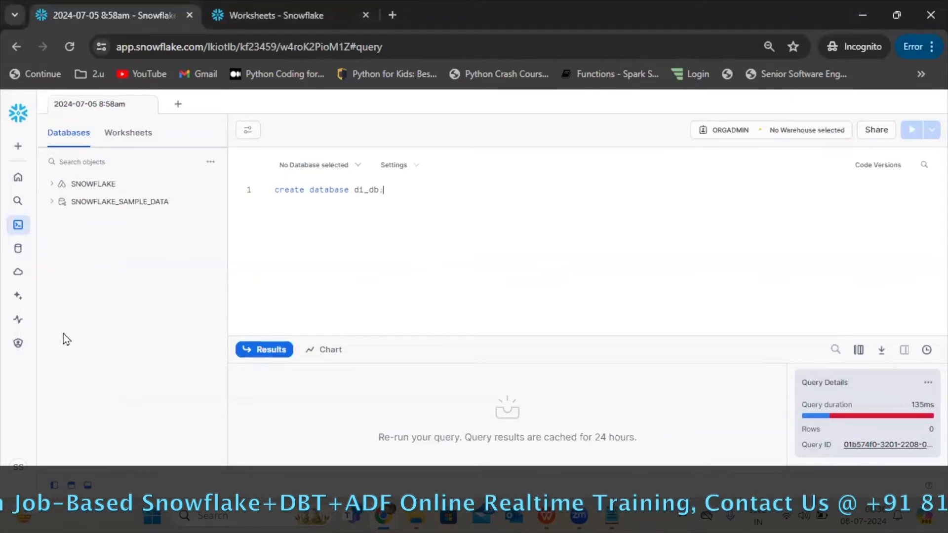
Go to the account's warehouses and start a new warehouse as SYSADMIN.
{"action": "mouse_move", "coordinate": [17, 321]}
{"action": "mouse_move", "coordinate": [17, 343]}
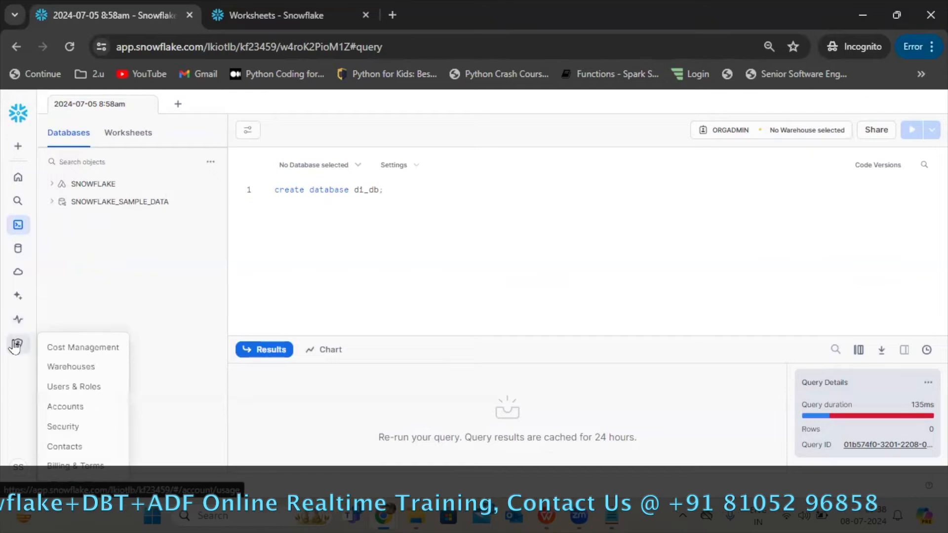
{"action": "left_click", "coordinate": [58, 373]}
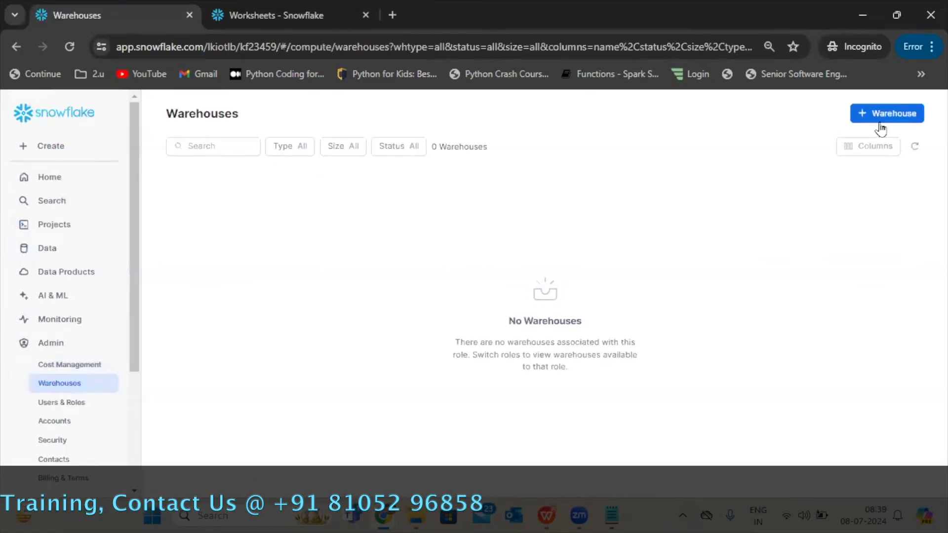
{"action": "left_click", "coordinate": [878, 123]}
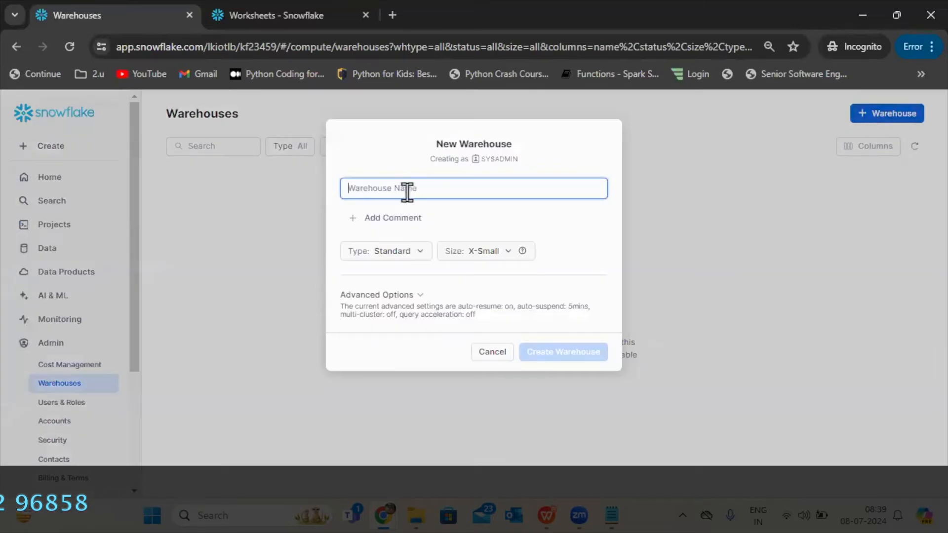
{"action": "type", "text": "compu"}
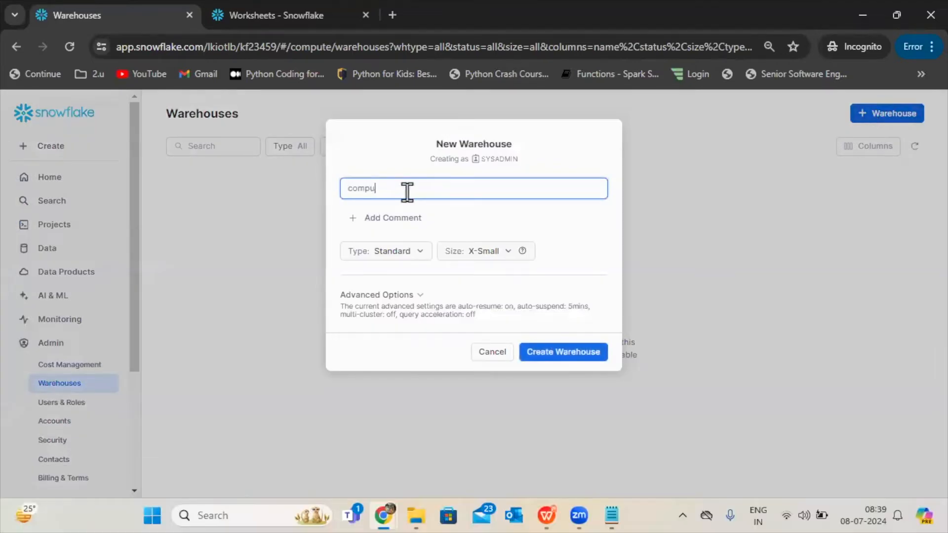
{"action": "type", "text": "te_wh"}
{"action": "key", "text": "BackSpace"}
{"action": "key", "text": "BackSpace"}
{"action": "key", "text": "BackSpace"}
{"action": "key", "text": "BackSpace"}
{"action": "key", "text": "BackSpace"}
{"action": "key", "text": "BackSpace"}
{"action": "key", "text": "BackSpace"}
{"action": "key", "text": "BackSpace"}
{"action": "key", "text": "BackSpace"}
{"action": "key", "text": "BackSpace"}
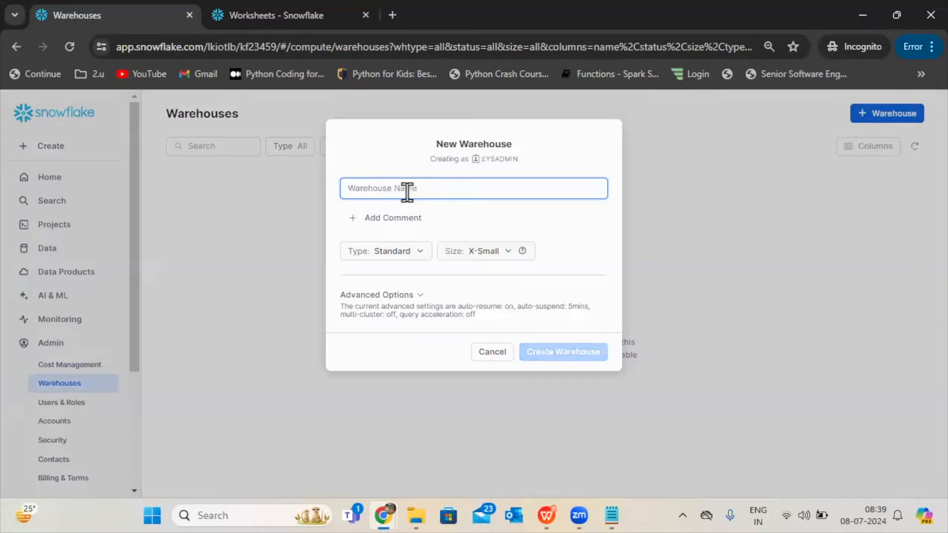
Name the new warehouse dev_warehouse.
{"action": "type", "text": "de"}
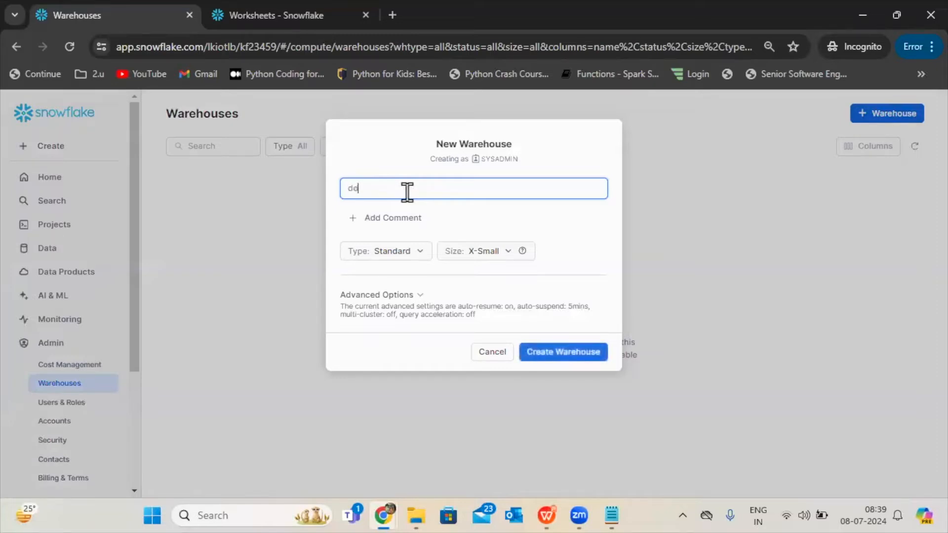
{"action": "type", "text": "v_wareho"}
{"action": "type", "text": "usde"}
{"action": "key", "text": "BackSpace"}
{"action": "key", "text": "BackSpace"}
{"action": "type", "text": "e"}
Examine the available types and sizes for the new warehouse, including the hourly credits of each size.
{"action": "left_click", "coordinate": [412, 251]}
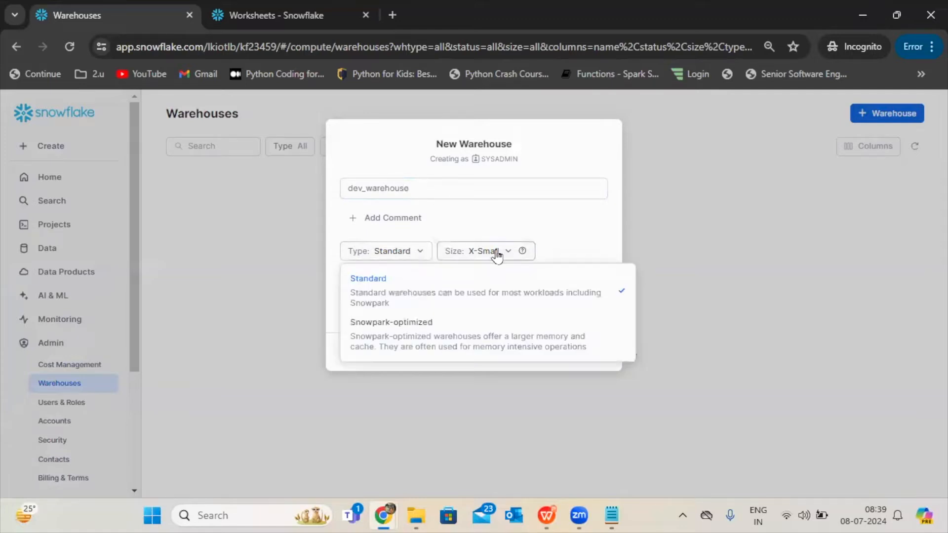
{"action": "left_click", "coordinate": [455, 254]}
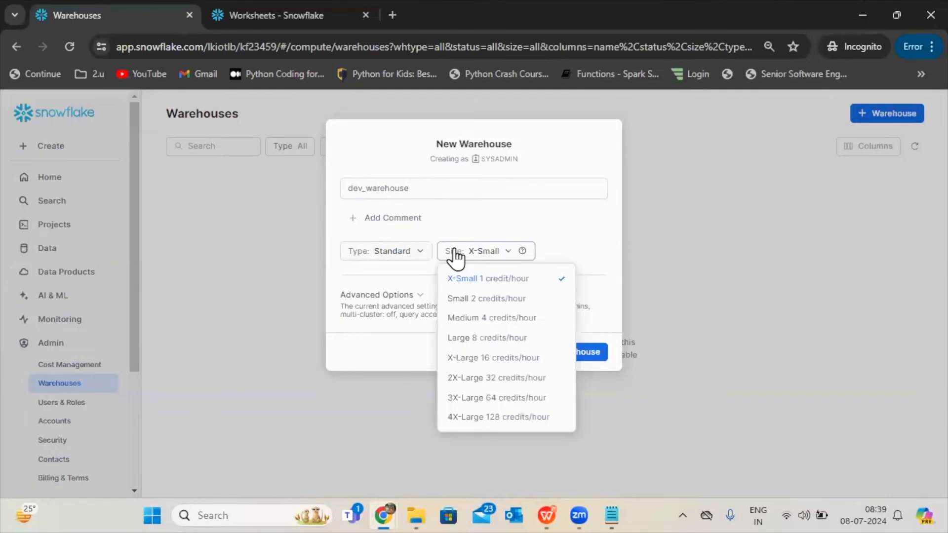
{"action": "left_click", "coordinate": [419, 254]}
{"action": "left_click", "coordinate": [418, 256]}
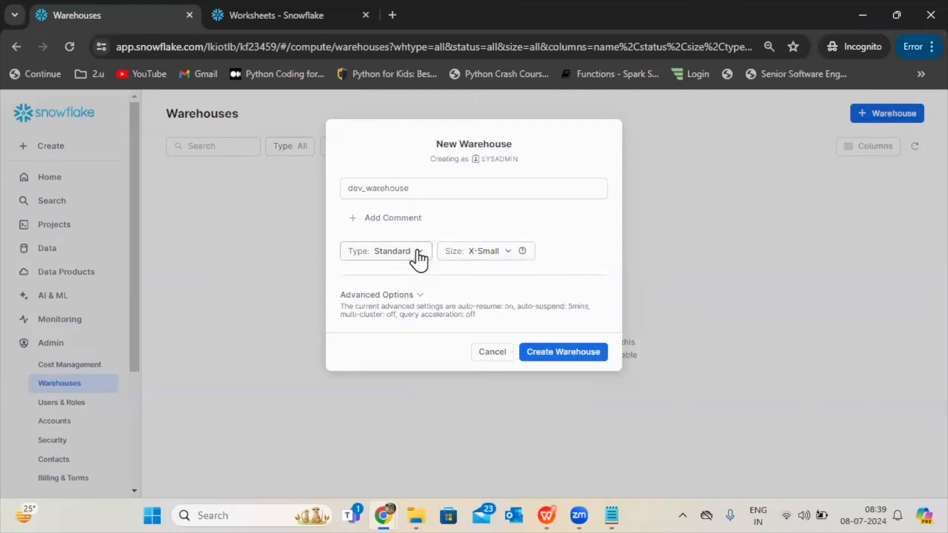
{"action": "left_click", "coordinate": [488, 252]}
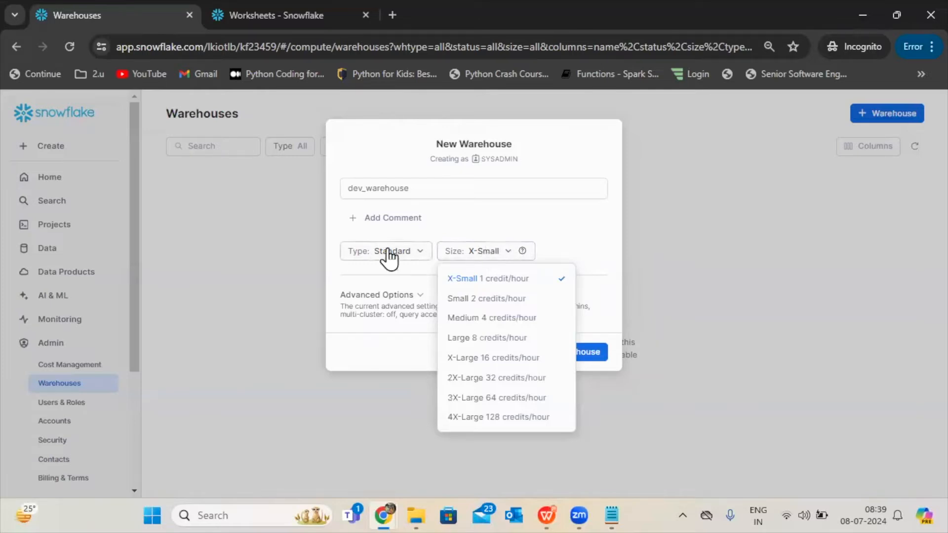
{"action": "left_click", "coordinate": [328, 338]}
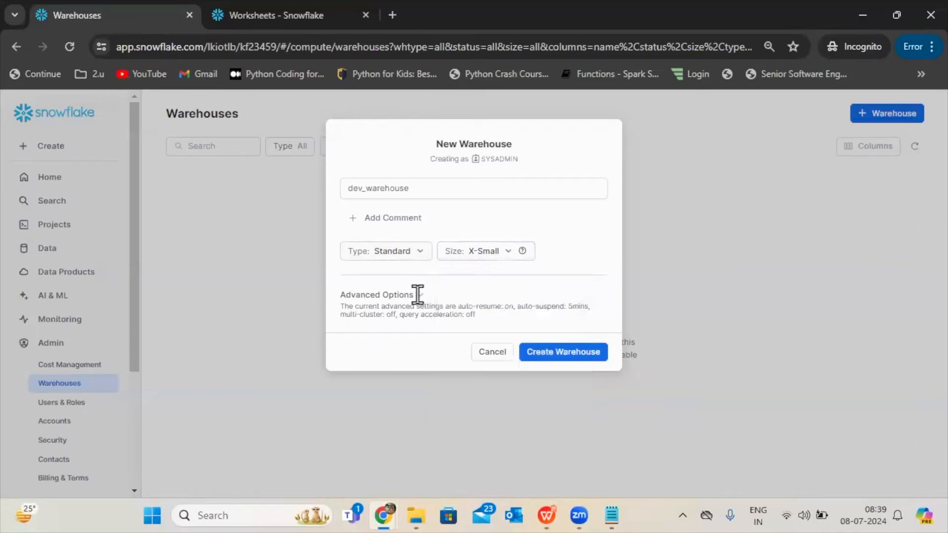
Expand the new warehouse's advanced options and set its size to Small.
{"action": "left_click", "coordinate": [418, 295]}
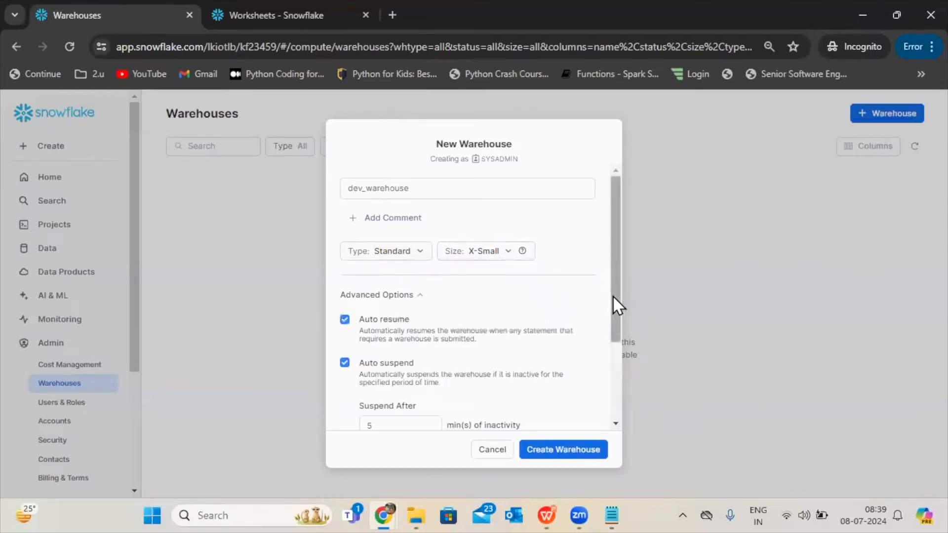
{"action": "left_click", "coordinate": [464, 252]}
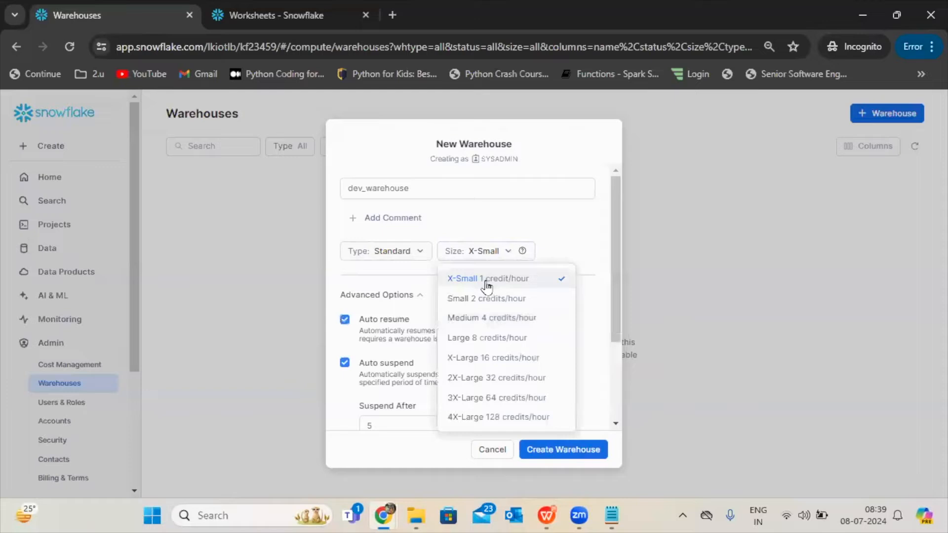
{"action": "left_click", "coordinate": [476, 299]}
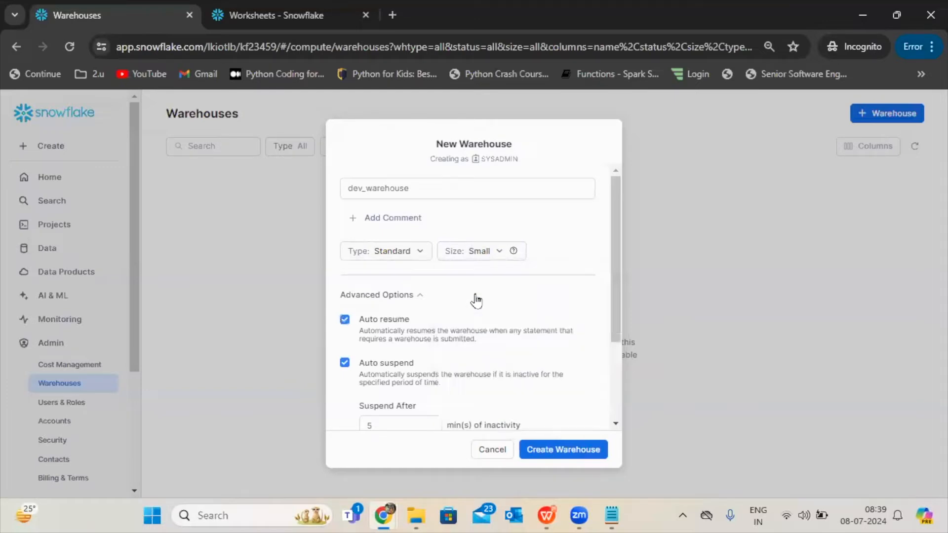
{"action": "left_click", "coordinate": [492, 257]}
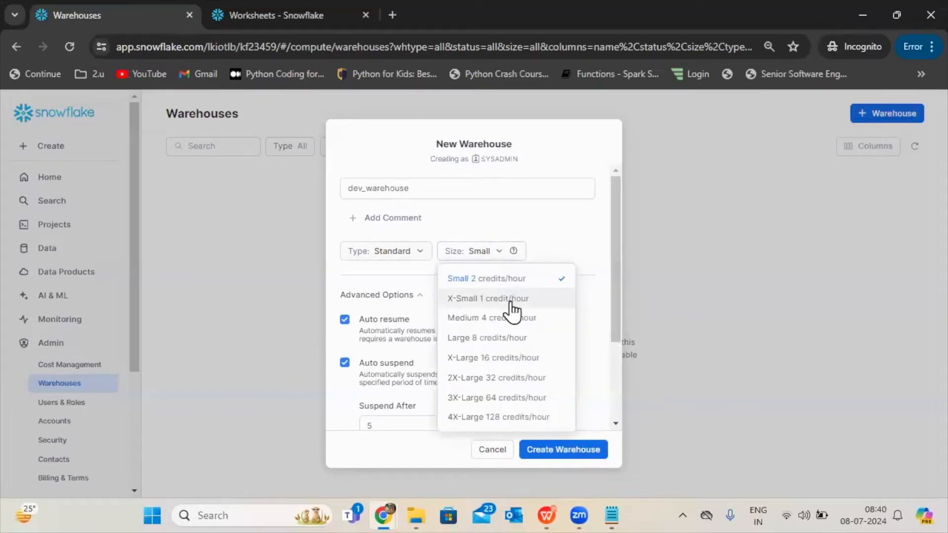
{"action": "left_click", "coordinate": [477, 320]}
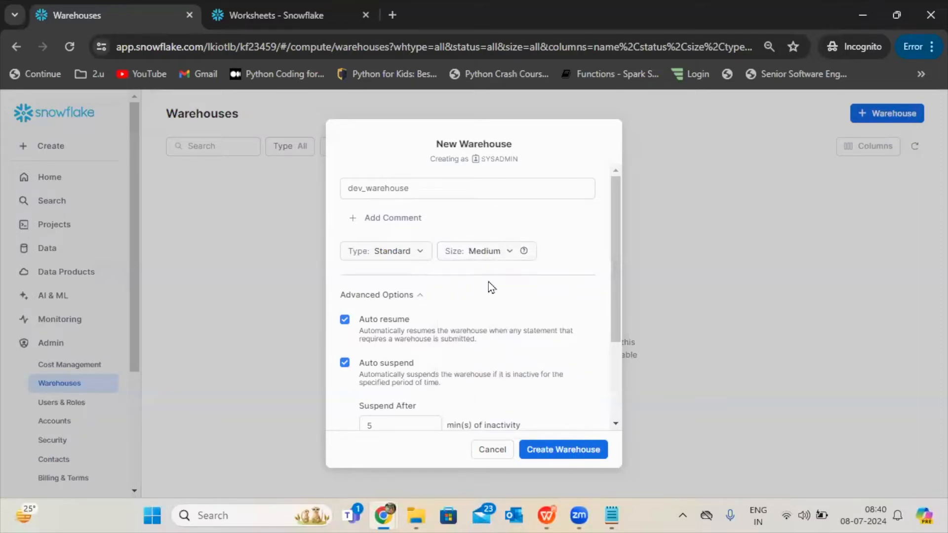
{"action": "left_click", "coordinate": [475, 254]}
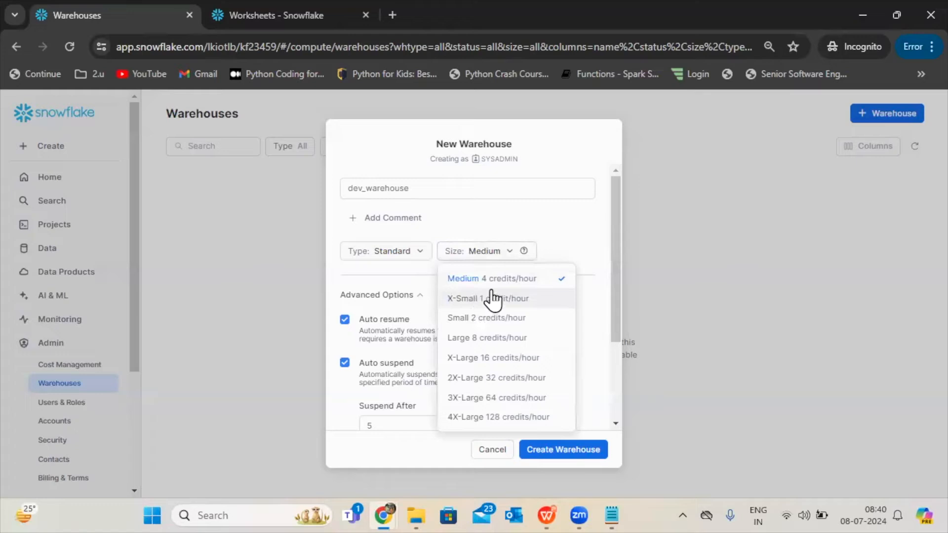
{"action": "left_click", "coordinate": [497, 323]}
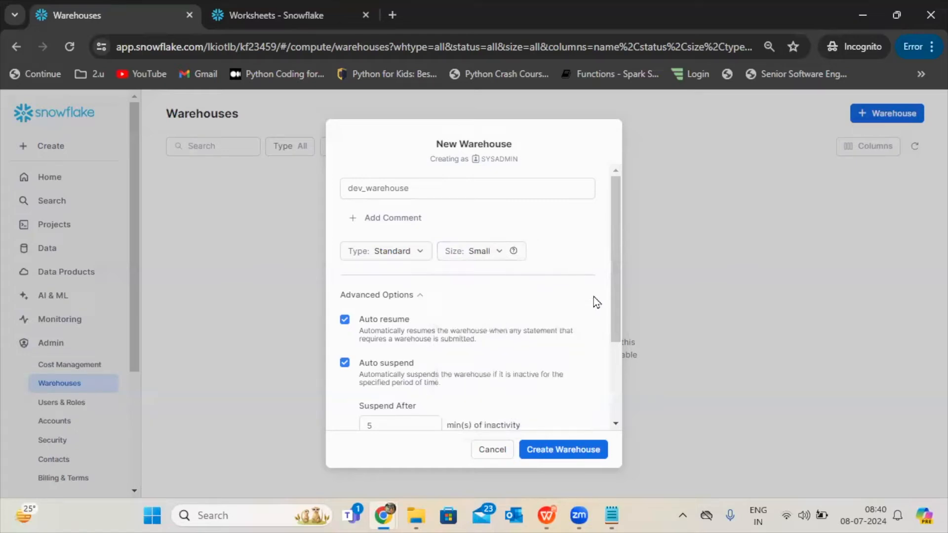
Enable the multi-cluster option for the new warehouse.
{"action": "left_click_drag", "start_coordinate": [612, 306], "coordinate": [615, 325]}
{"action": "scroll", "coordinate": [614, 324], "scroll_direction": "down", "scroll_amount": 3}
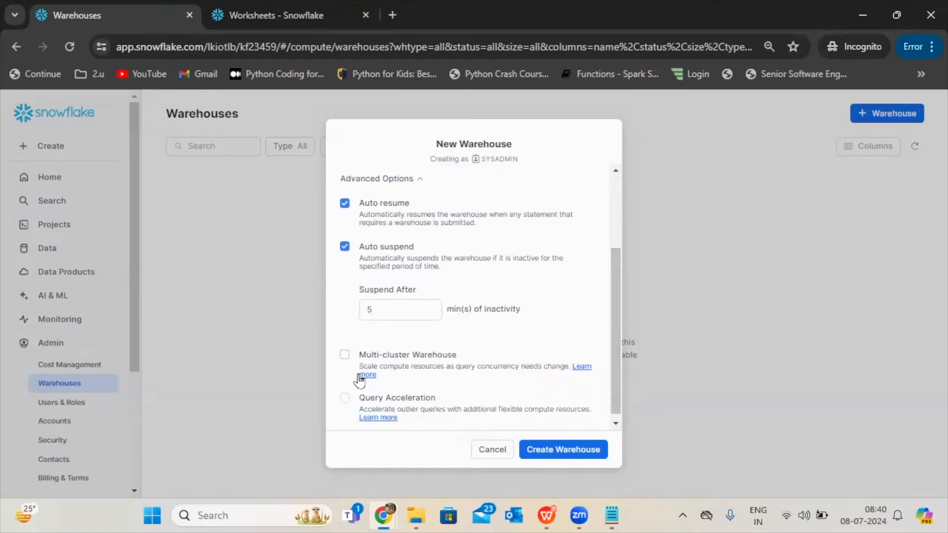
{"action": "left_click", "coordinate": [344, 354]}
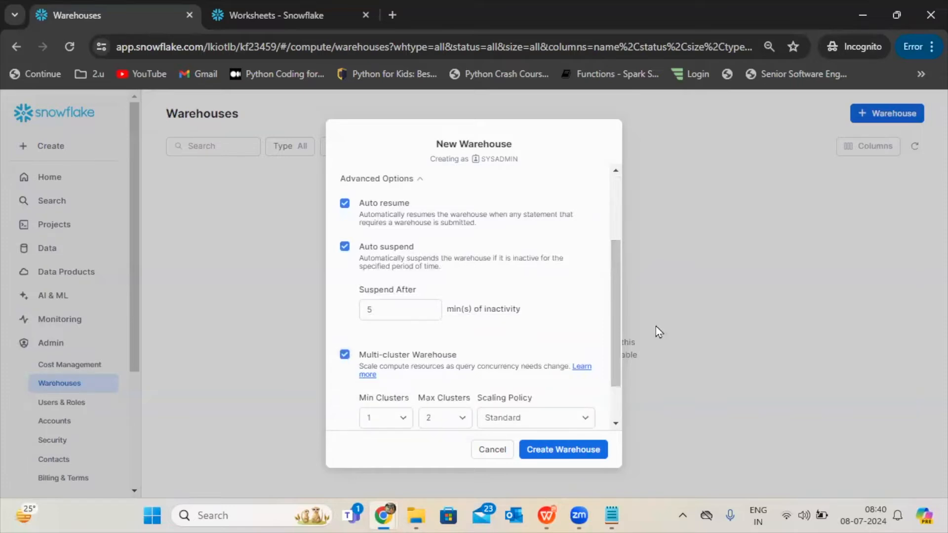
Check the warehouse's auto-suspend, cluster and scaling settings and create the warehouse.
{"action": "left_click_drag", "start_coordinate": [615, 345], "coordinate": [616, 394]}
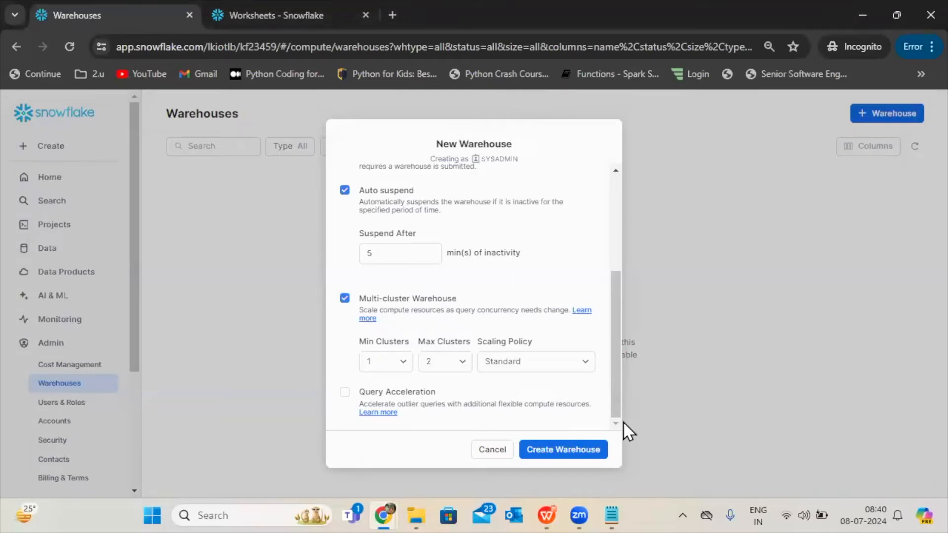
{"action": "left_click_drag", "start_coordinate": [615, 406], "coordinate": [617, 183]}
{"action": "scroll", "coordinate": [612, 375], "scroll_direction": "down", "scroll_amount": 4}
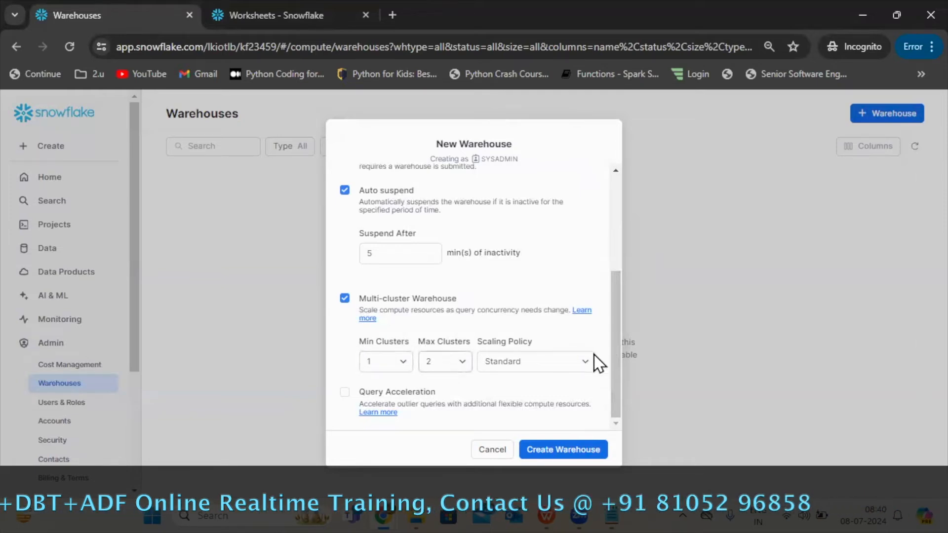
{"action": "left_click_drag", "start_coordinate": [615, 399], "coordinate": [599, 278]}
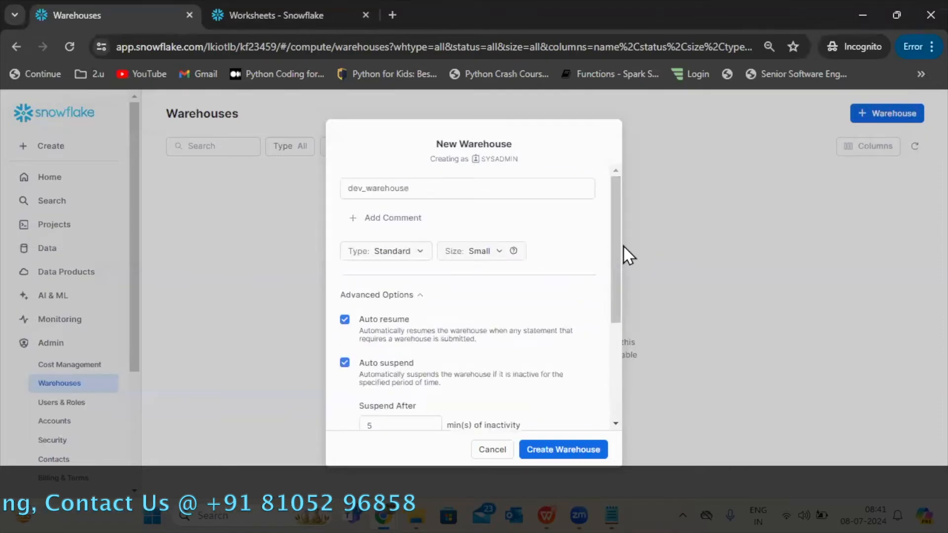
{"action": "left_click_drag", "start_coordinate": [611, 297], "coordinate": [613, 373]}
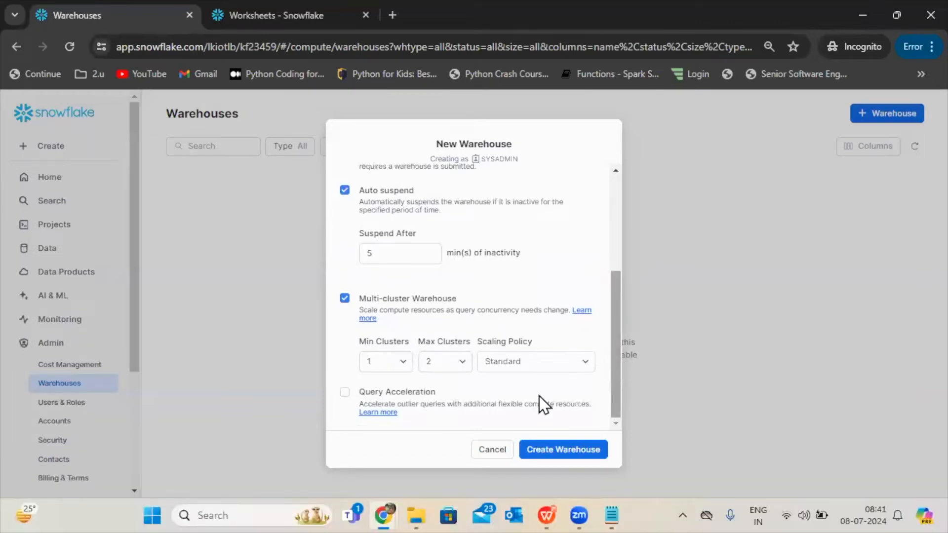
{"action": "left_click", "coordinate": [559, 449]}
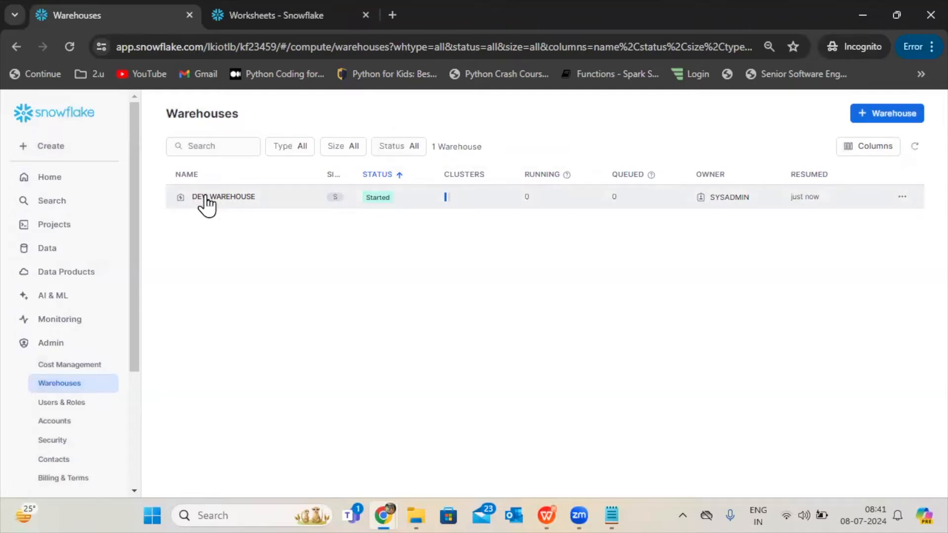
Create a new database named di_dev as SYSADMIN and check its owner in the databases list.
{"action": "left_click", "coordinate": [58, 254]}
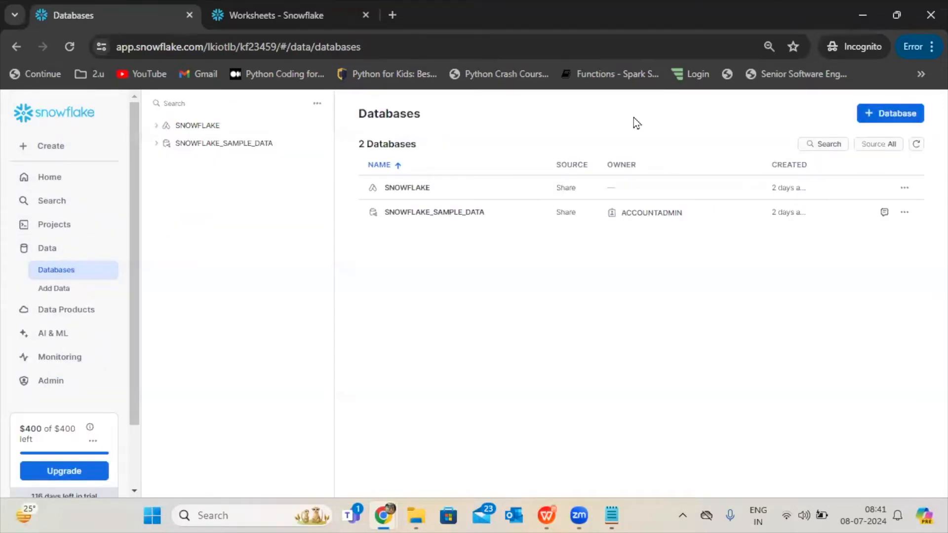
{"action": "left_click", "coordinate": [872, 117]}
{"action": "left_click", "coordinate": [458, 205]}
{"action": "type", "text": "d"}
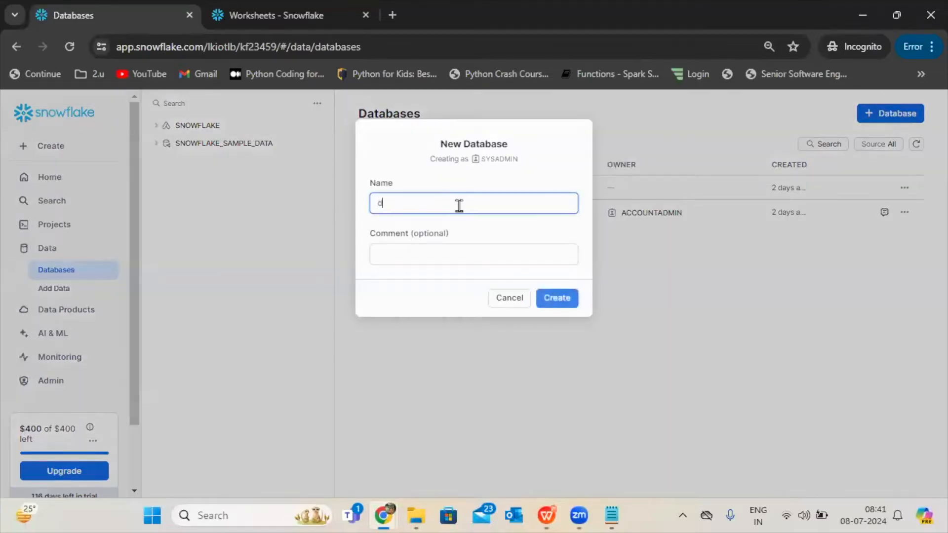
{"action": "type", "text": "i_dev"}
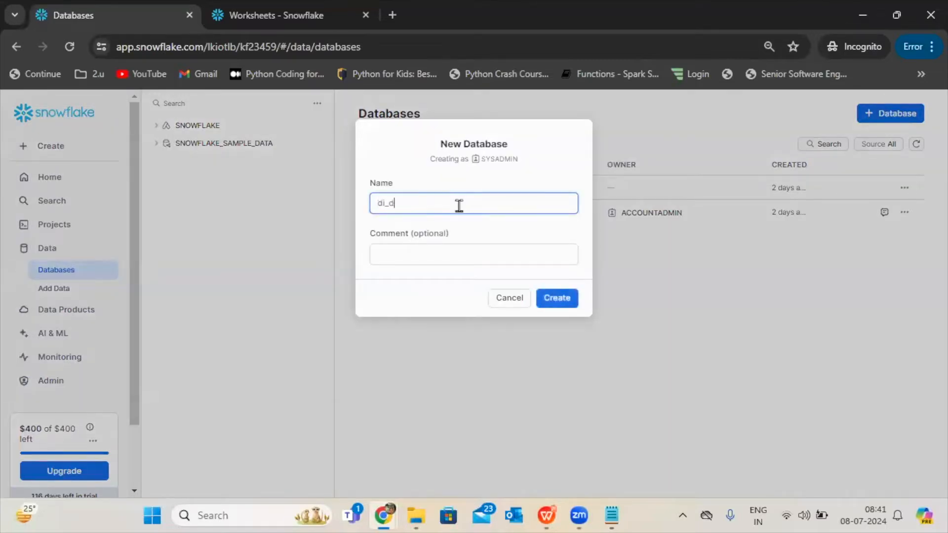
{"action": "left_click", "coordinate": [551, 303]}
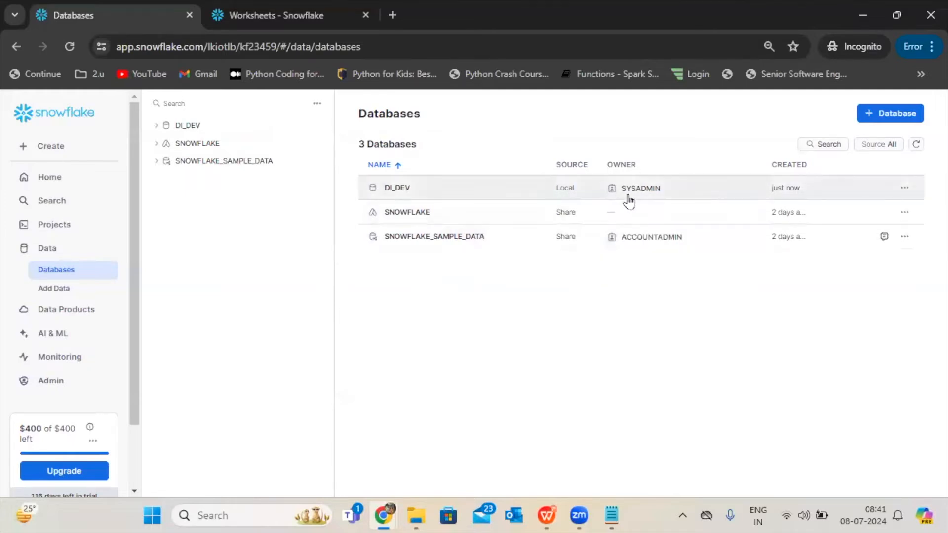
{"action": "mouse_move", "coordinate": [628, 200]}
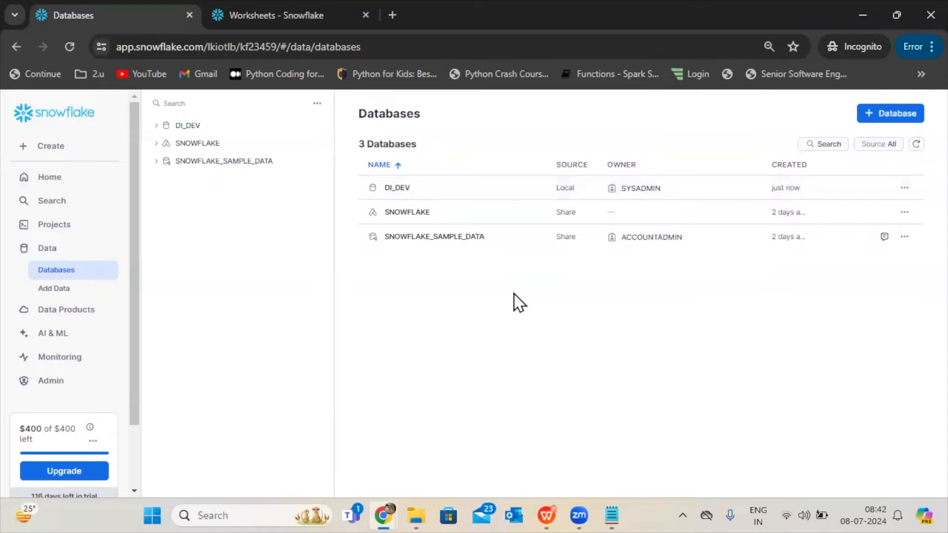
Switch to the WPS Office presentation and view the slide on the SYSADMIN and PUBLIC roles.
{"action": "mouse_move", "coordinate": [545, 499]}
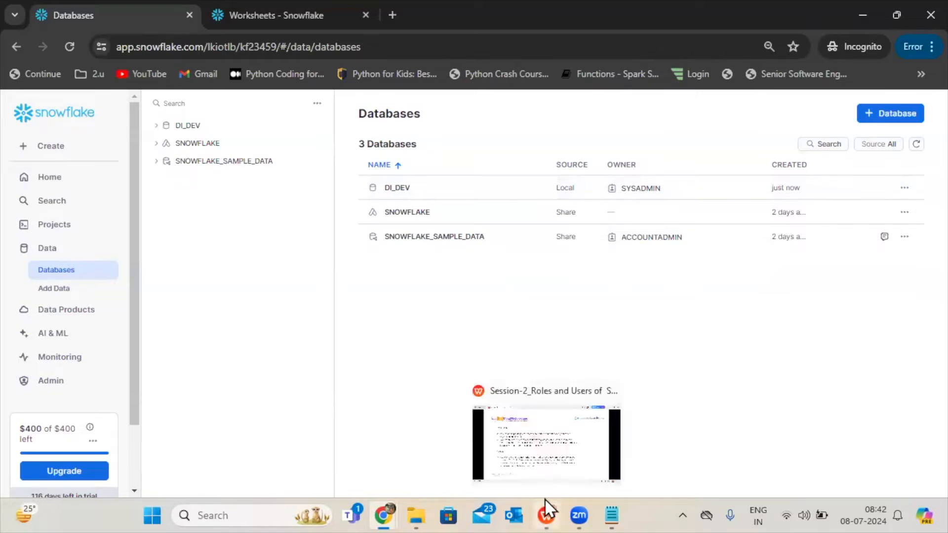
{"action": "left_click", "coordinate": [566, 451]}
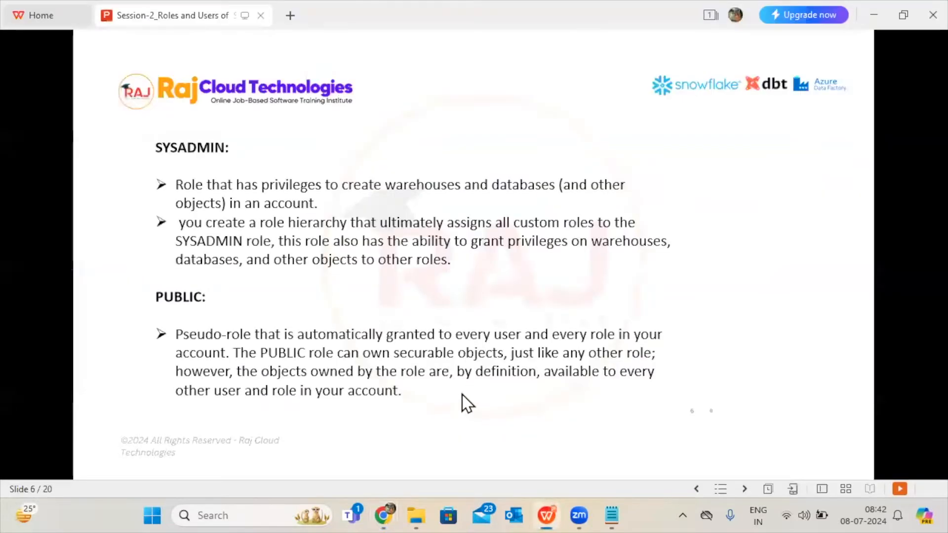
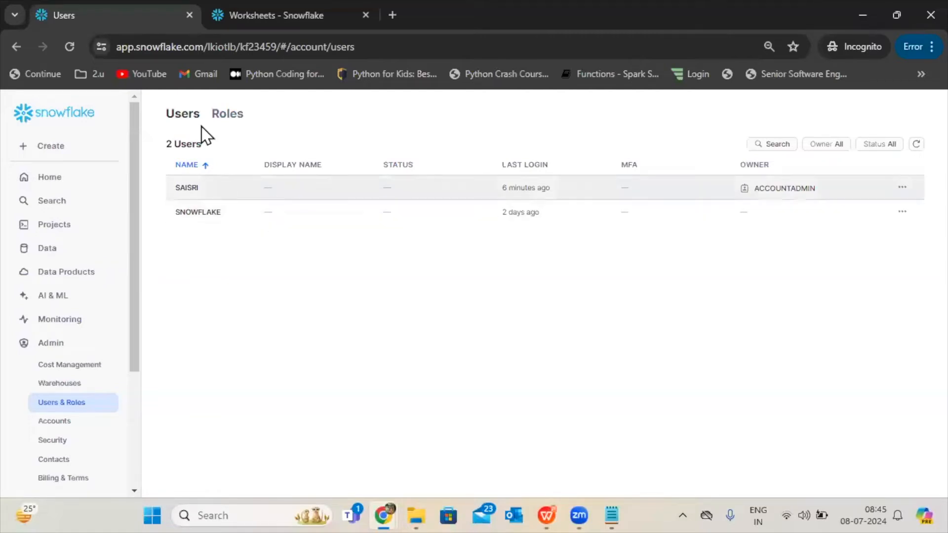
List the account's roles, then check the SECURITYADMIN and USERADMIN slide in the WPS Office presentation and return to Snowflake in Chrome.
{"action": "left_click", "coordinate": [218, 131]}
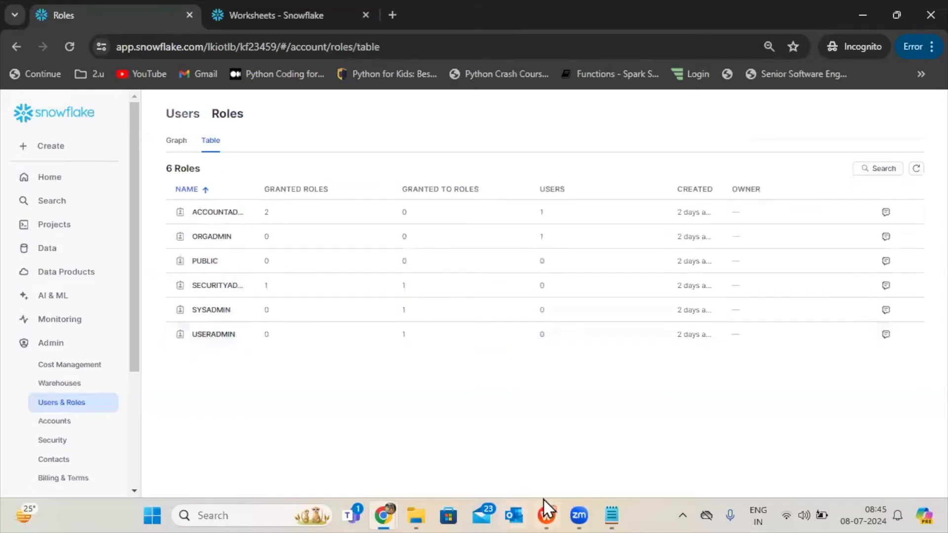
{"action": "mouse_move", "coordinate": [543, 501]}
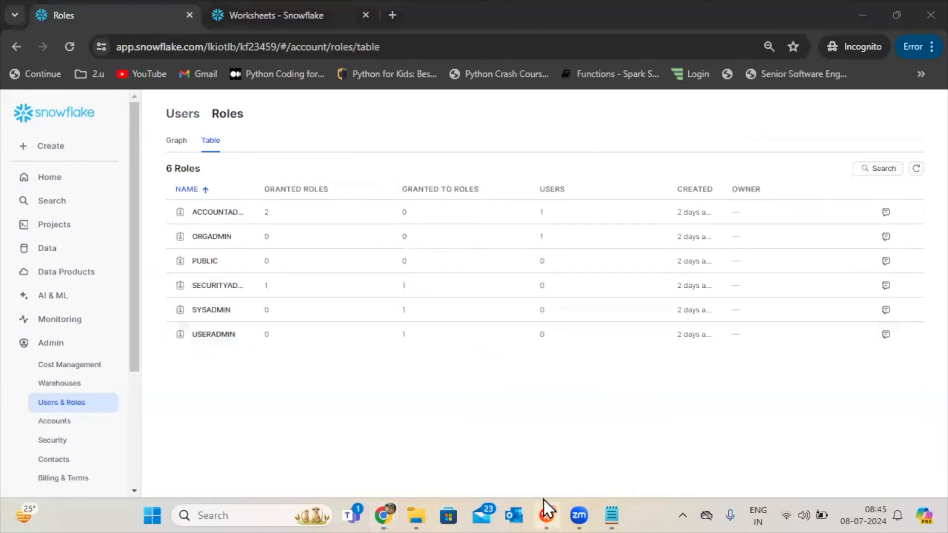
{"action": "left_click", "coordinate": [543, 499]}
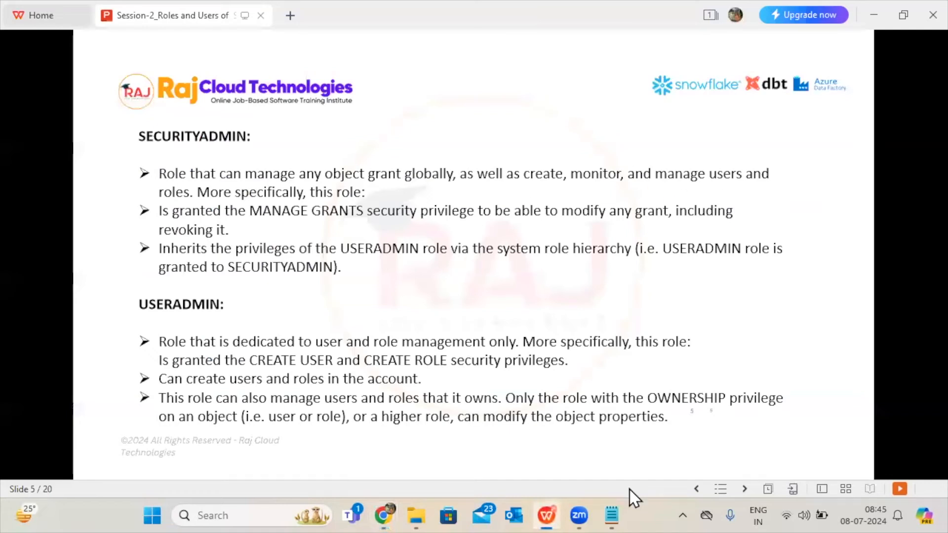
{"action": "left_click", "coordinate": [548, 501]}
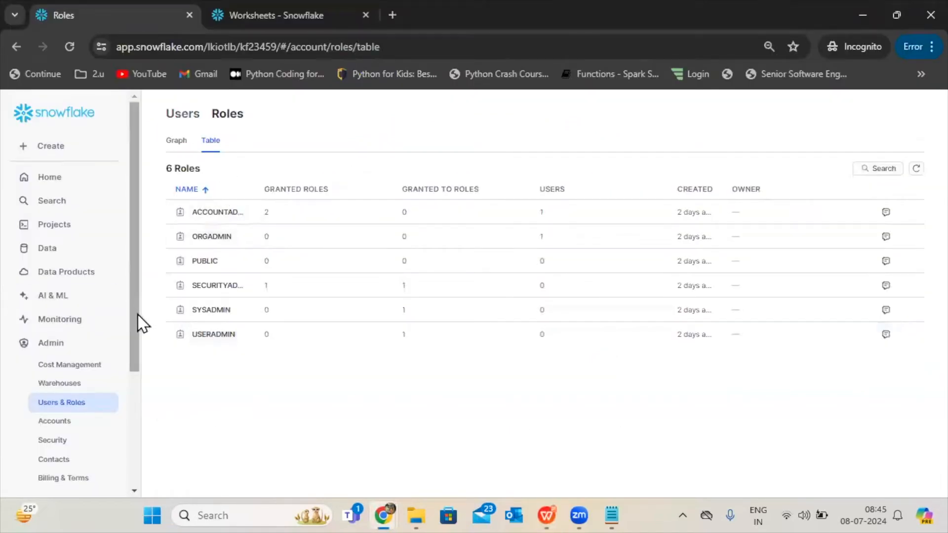
Switch the active role from SYSADMIN to SECURITYADMIN.
{"action": "scroll", "coordinate": [116, 407], "scroll_direction": "down", "scroll_amount": 5}
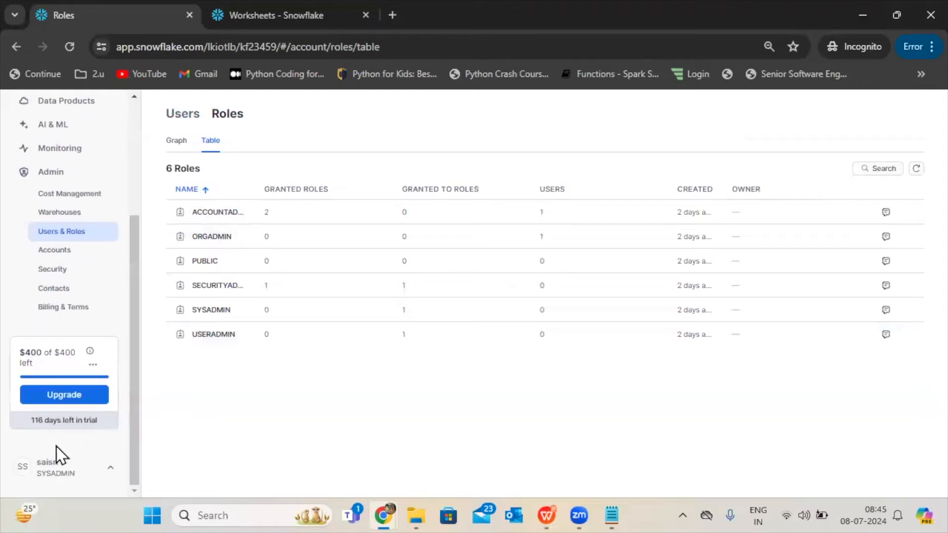
{"action": "left_click", "coordinate": [55, 464]}
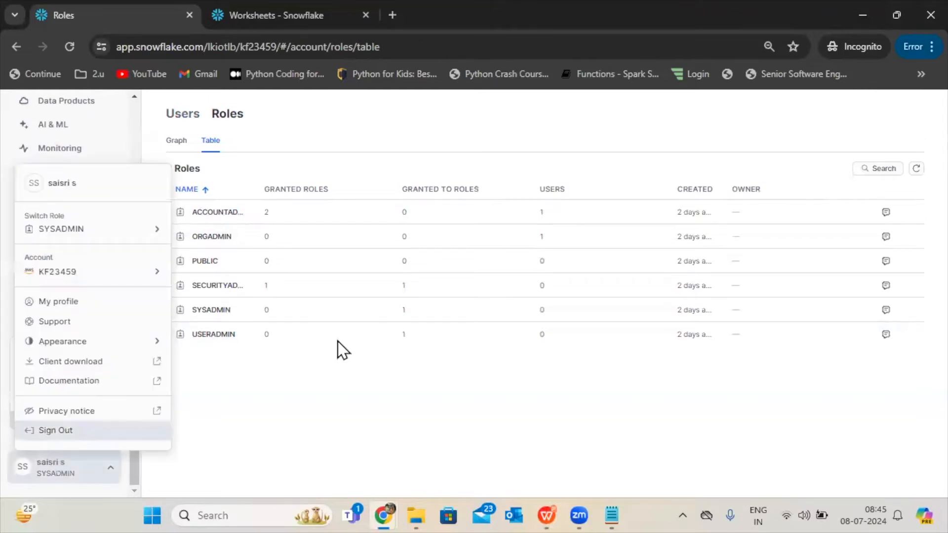
{"action": "mouse_move", "coordinate": [102, 243]}
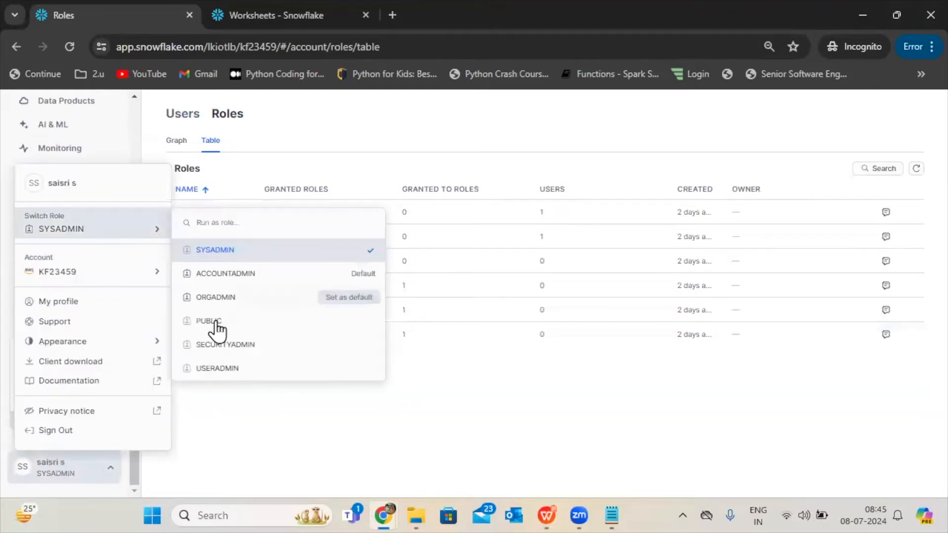
{"action": "left_click", "coordinate": [218, 345]}
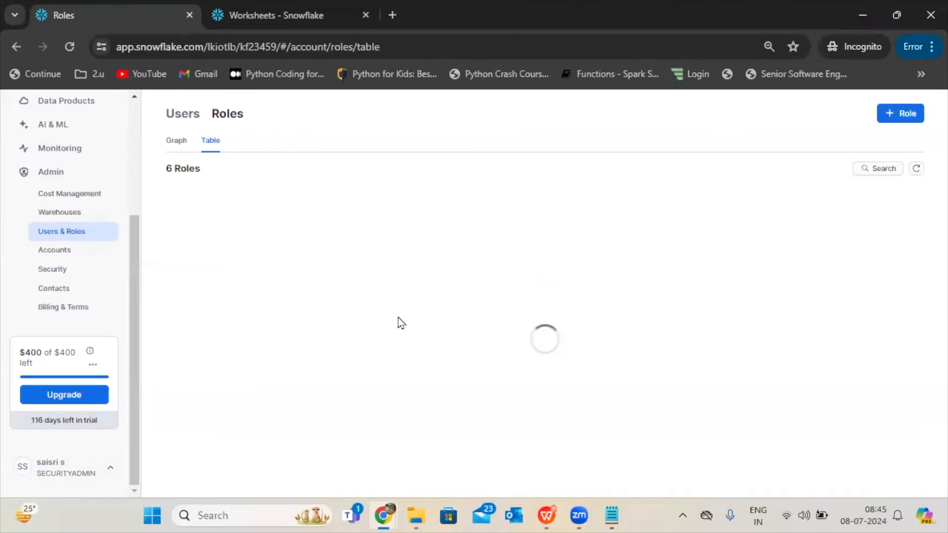
Start a new role as SECURITYADMIN and name it di_dev.
{"action": "left_click", "coordinate": [897, 123]}
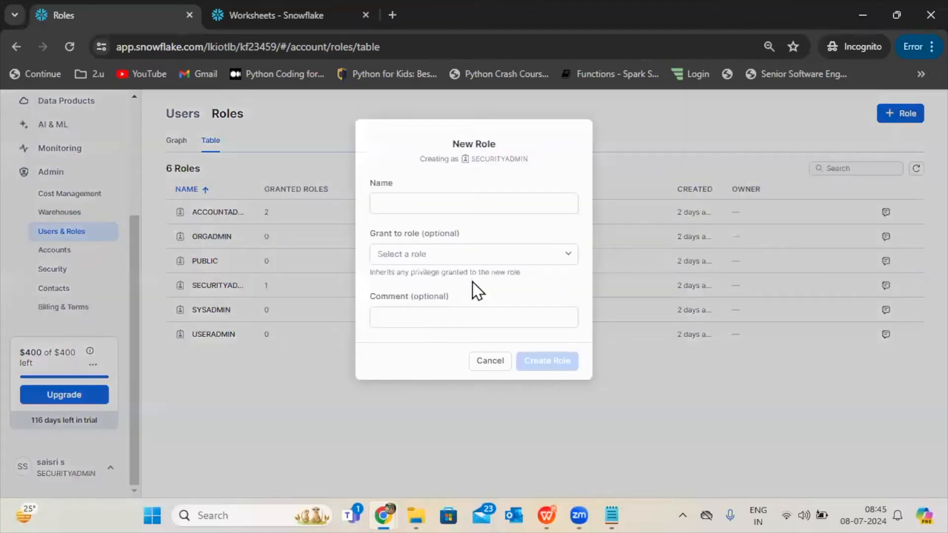
{"action": "left_click_drag", "start_coordinate": [438, 228], "coordinate": [429, 205]}
{"action": "left_click", "coordinate": [431, 206]}
{"action": "type", "text": "ddev"}
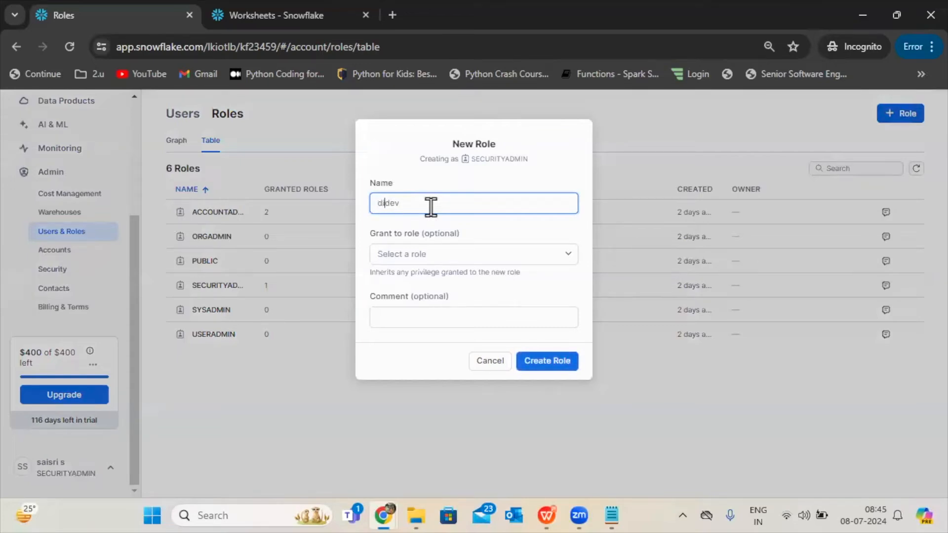
Grant the new di_dev role to SYSADMIN and create the role.
{"action": "left_click", "coordinate": [421, 253]}
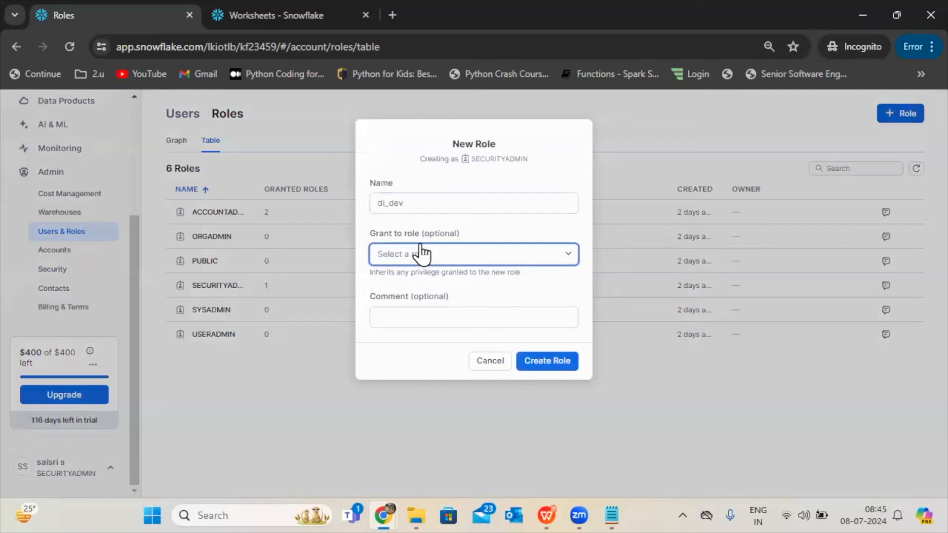
{"action": "left_click", "coordinate": [384, 241]}
{"action": "left_click_drag", "start_coordinate": [372, 277], "coordinate": [513, 272]}
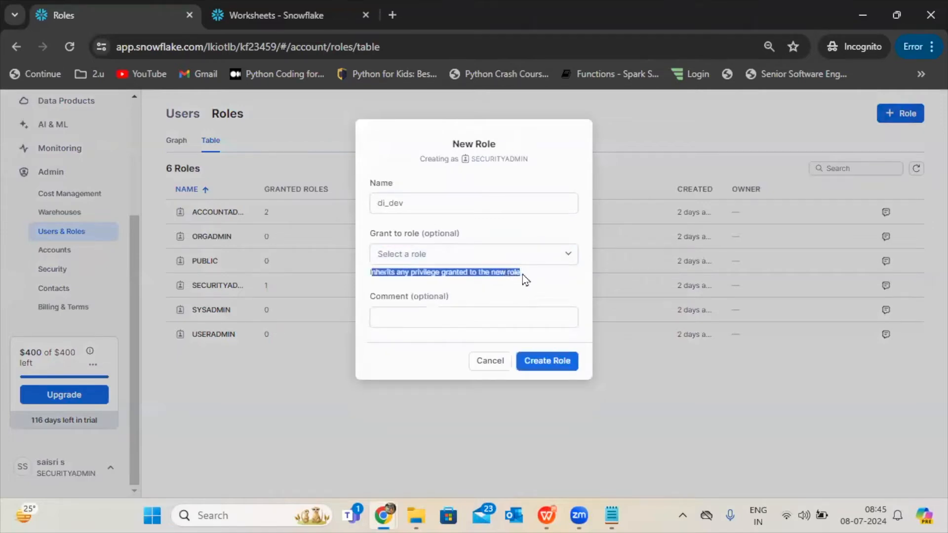
{"action": "left_click", "coordinate": [566, 261]}
{"action": "left_click", "coordinate": [568, 265]}
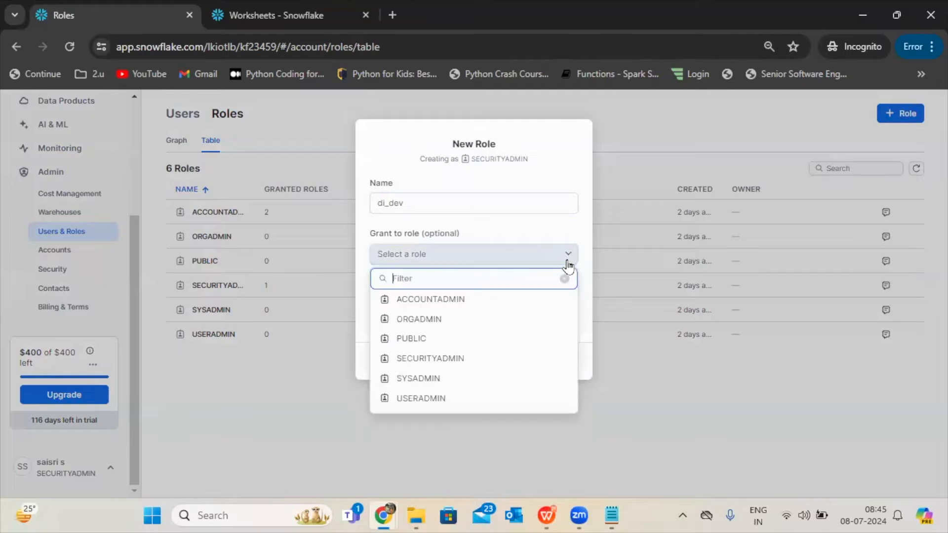
{"action": "left_click", "coordinate": [407, 378]}
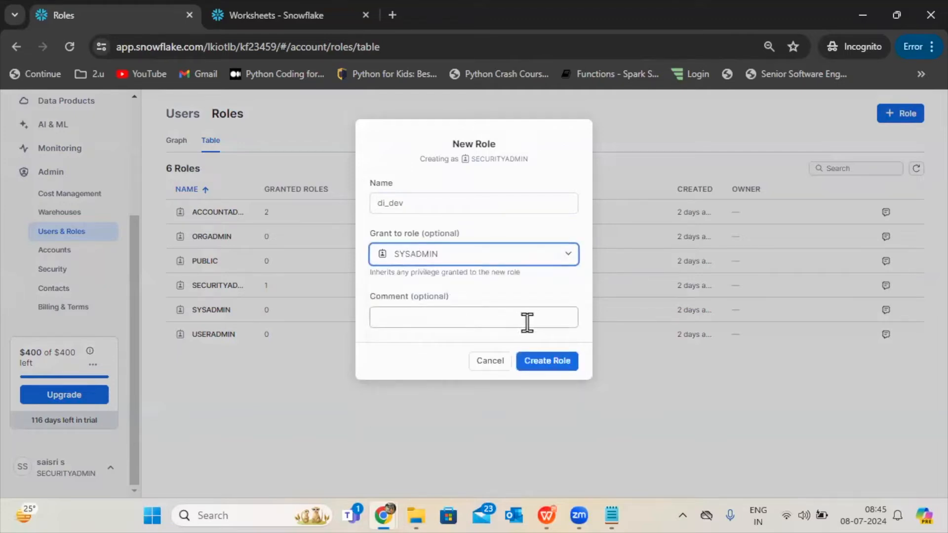
{"action": "left_click", "coordinate": [538, 363]}
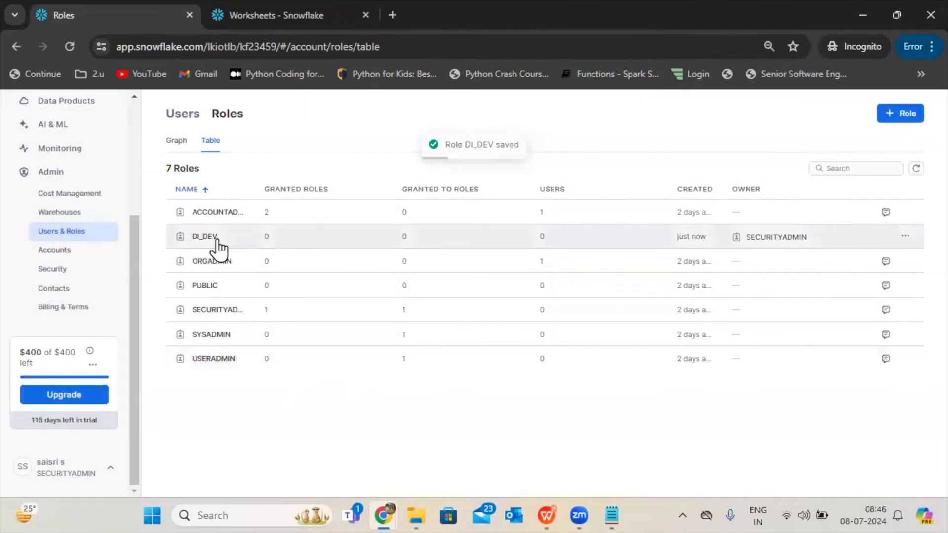
Open the DI_DEV role's details, review its privileges and grants, and return to the roles list.
{"action": "left_click", "coordinate": [217, 239]}
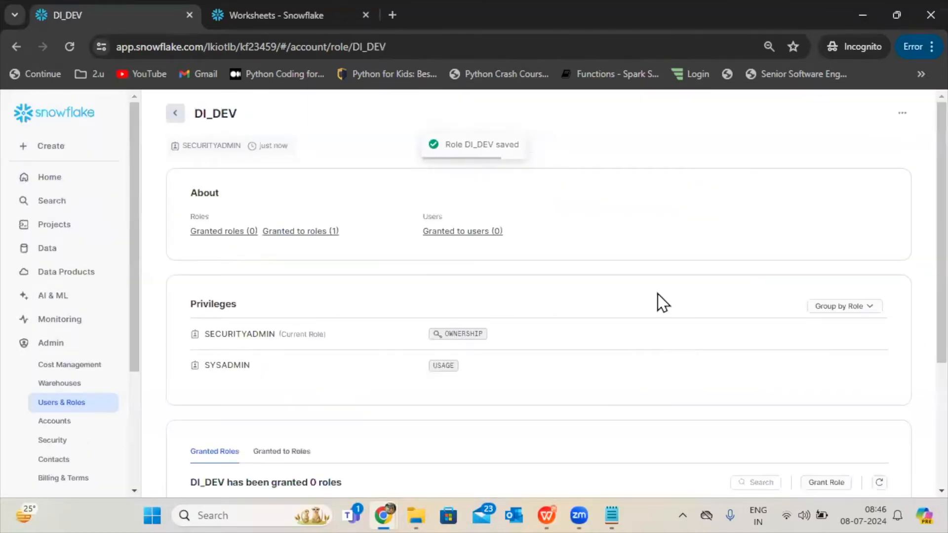
{"action": "scroll", "coordinate": [913, 258], "scroll_direction": "down", "scroll_amount": 5}
{"action": "scroll", "coordinate": [913, 390], "scroll_direction": "up", "scroll_amount": 5}
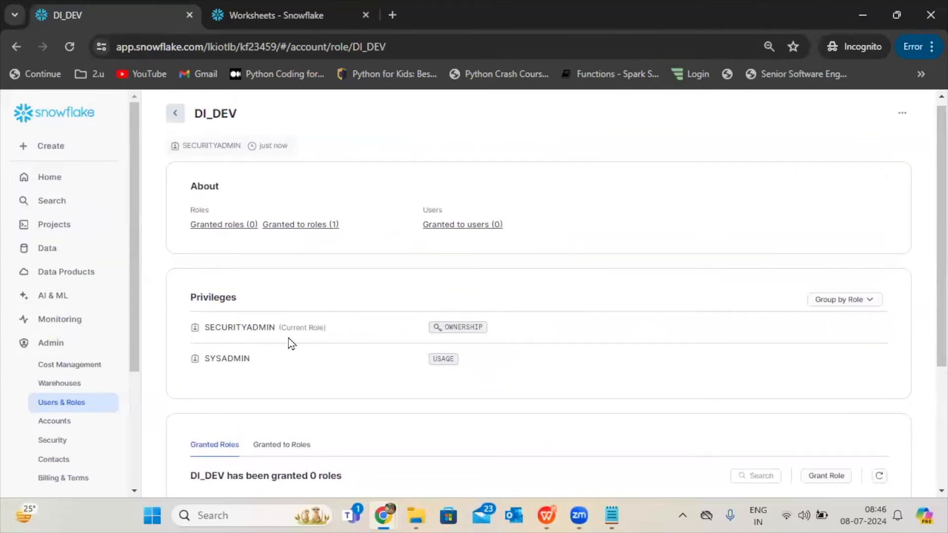
{"action": "mouse_move", "coordinate": [209, 358]}
{"action": "scroll", "coordinate": [924, 276], "scroll_direction": "up", "scroll_amount": 1}
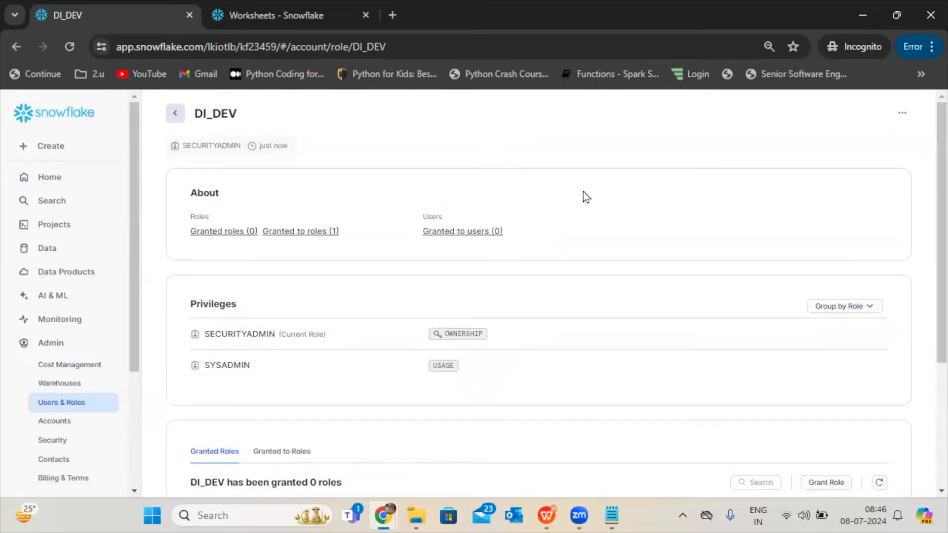
{"action": "left_click", "coordinate": [175, 116]}
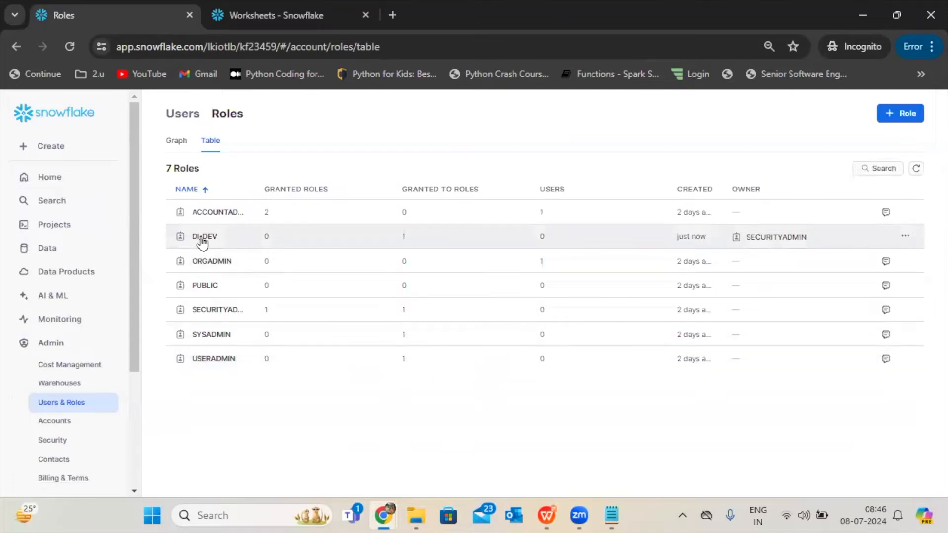
Show the roles as a graph and examine the hierarchy between ACCOUNTADMIN, SECURITYADMIN, USERADMIN and the other roles.
{"action": "left_click", "coordinate": [176, 143]}
{"action": "left_click", "coordinate": [181, 121]}
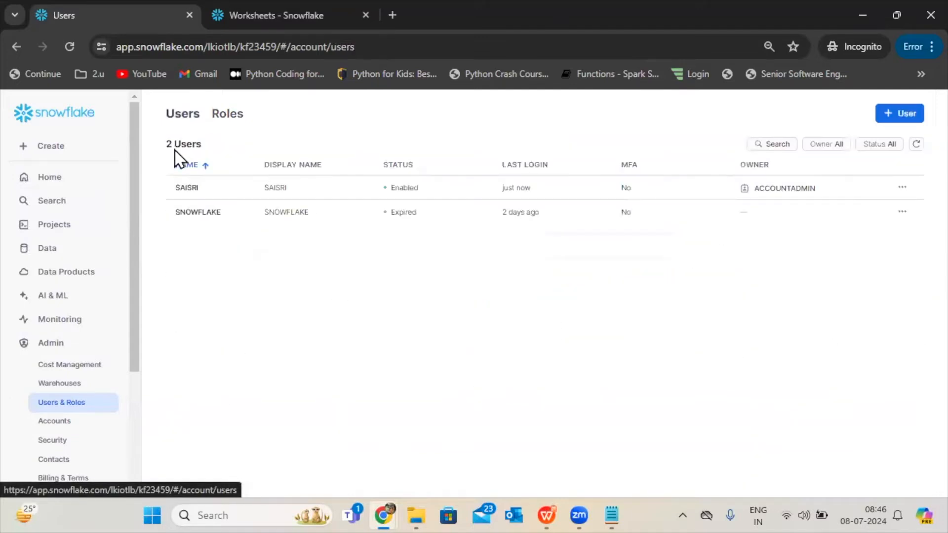
{"action": "left_click", "coordinate": [221, 118]}
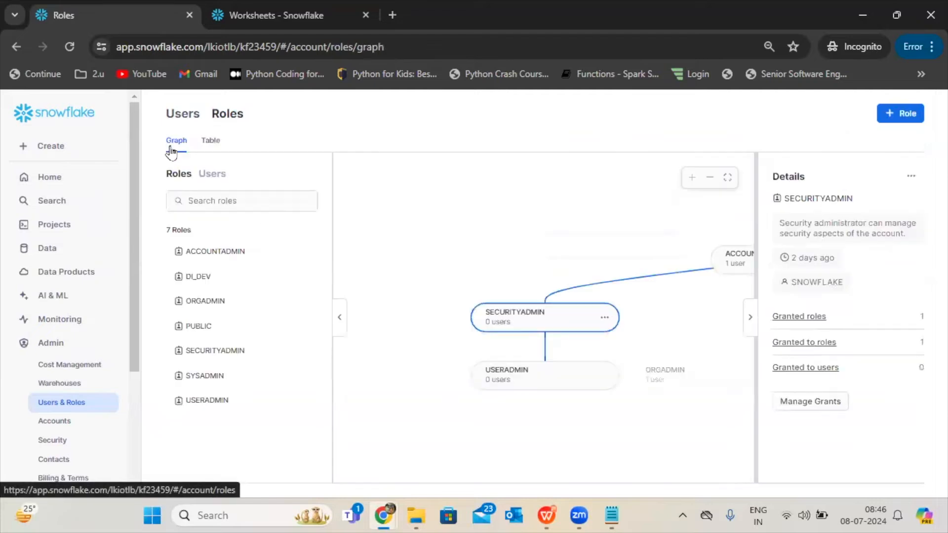
{"action": "left_click_drag", "start_coordinate": [499, 252], "coordinate": [428, 255]}
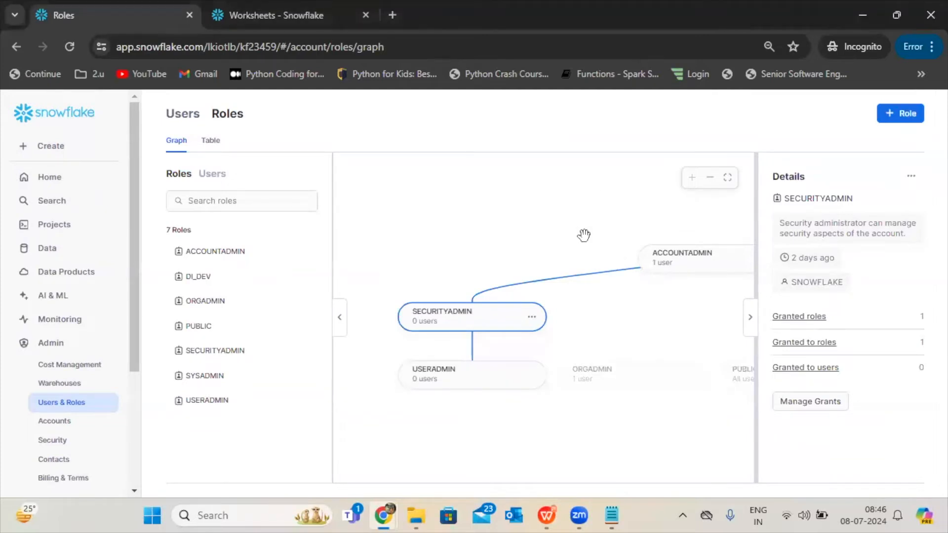
{"action": "left_click", "coordinate": [716, 189]}
{"action": "left_click_drag", "start_coordinate": [613, 214], "coordinate": [529, 188]}
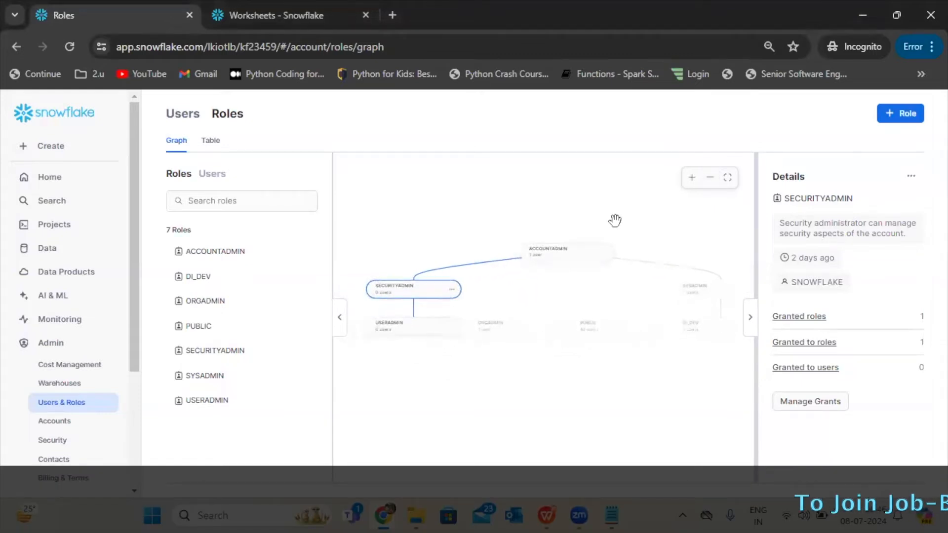
{"action": "left_click", "coordinate": [693, 179]}
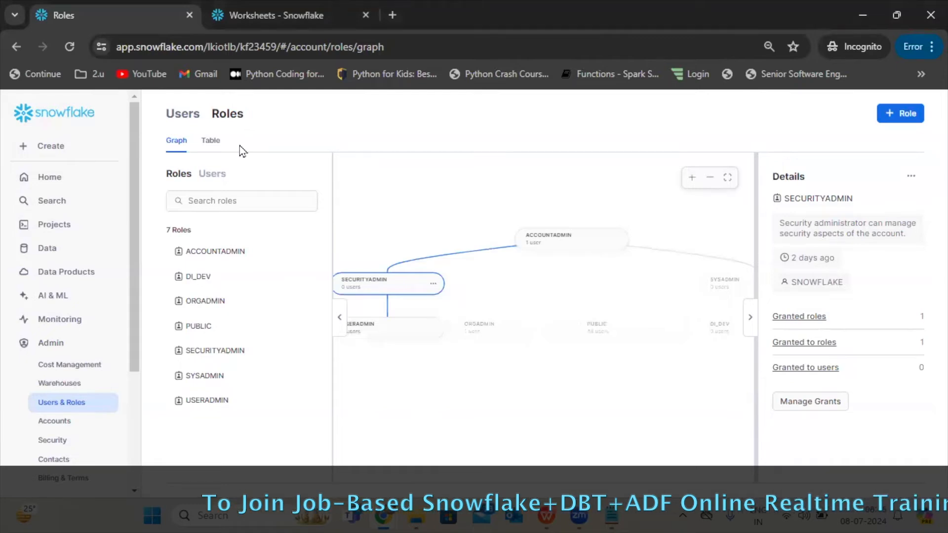
{"action": "left_click_drag", "start_coordinate": [472, 379], "coordinate": [502, 383]}
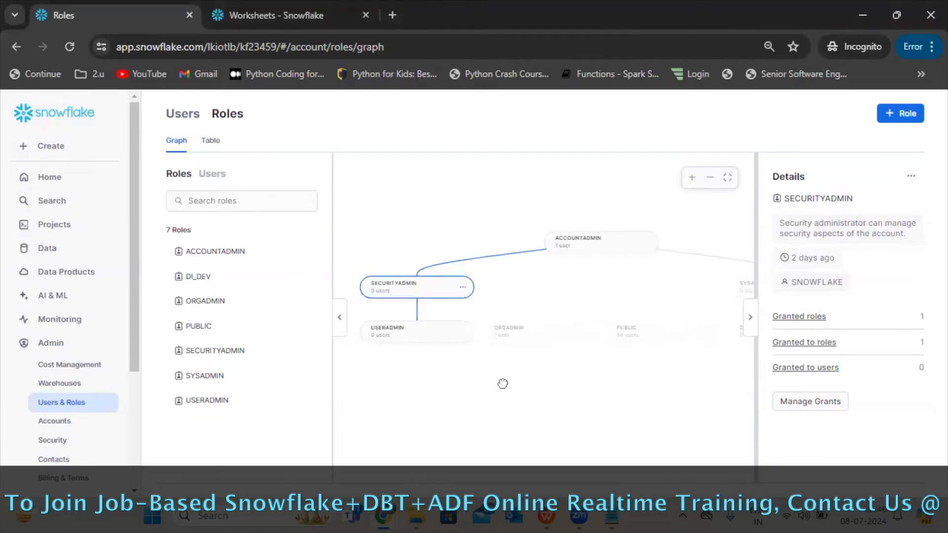
{"action": "mouse_move", "coordinate": [394, 302]}
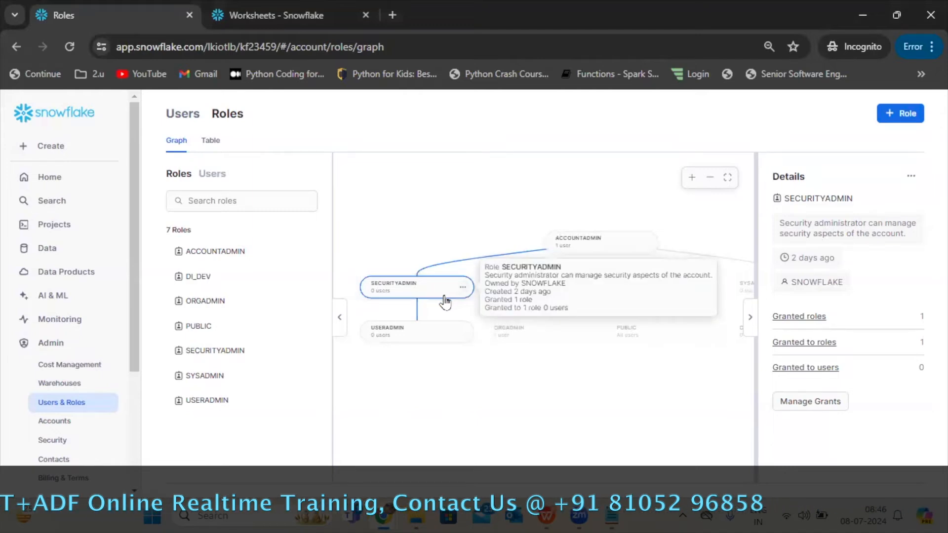
{"action": "left_click_drag", "start_coordinate": [489, 387], "coordinate": [363, 357]}
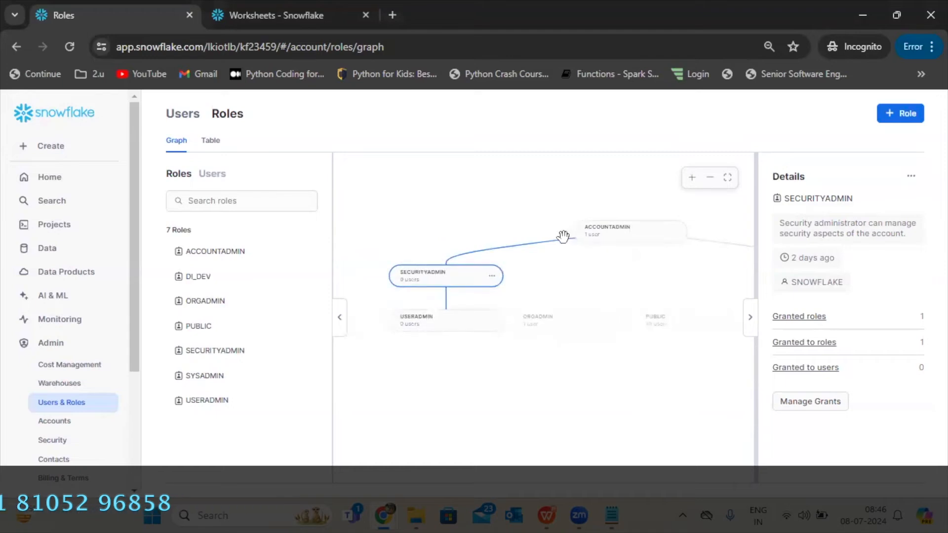
{"action": "mouse_move", "coordinate": [460, 287]}
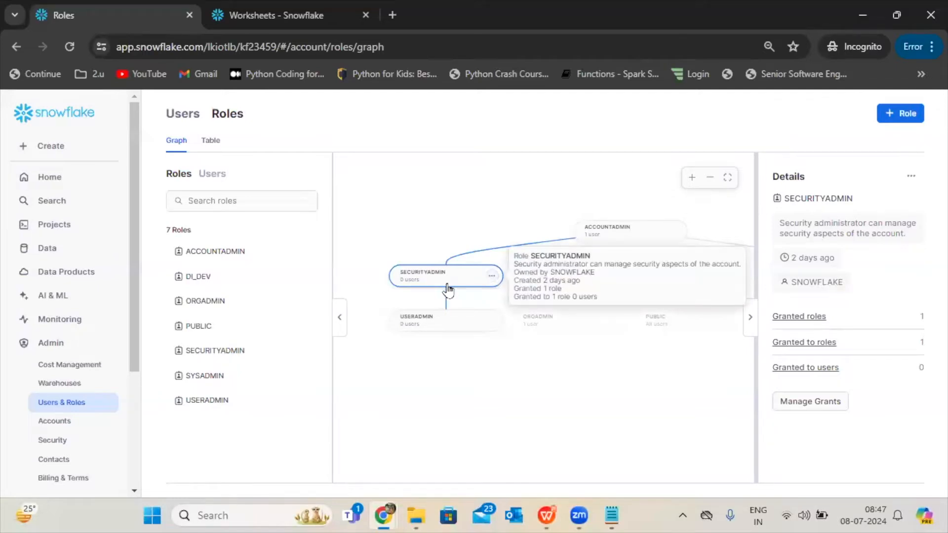
Check which roles are available to switch to and keep SECURITYADMIN as the active role.
{"action": "mouse_move", "coordinate": [218, 289]}
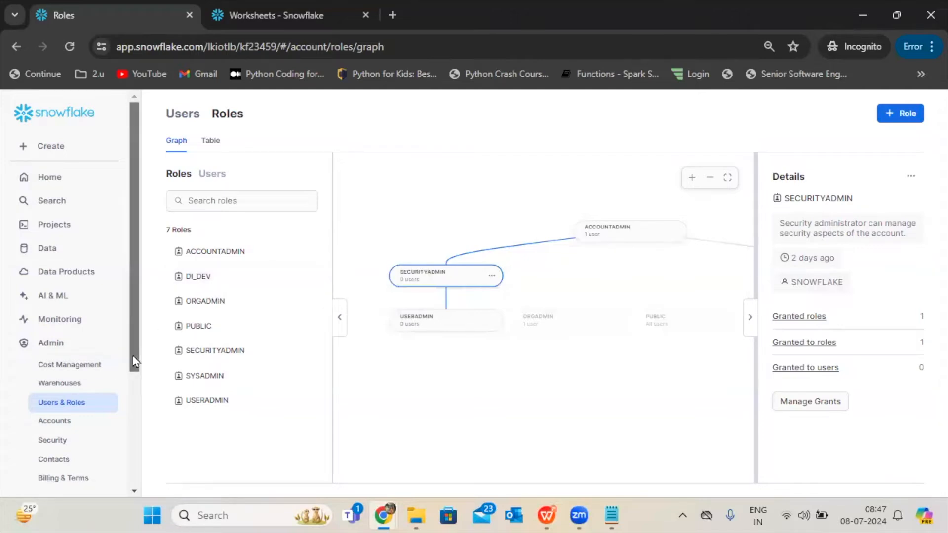
{"action": "left_click_drag", "start_coordinate": [133, 356], "coordinate": [127, 461]}
{"action": "left_click", "coordinate": [96, 483]}
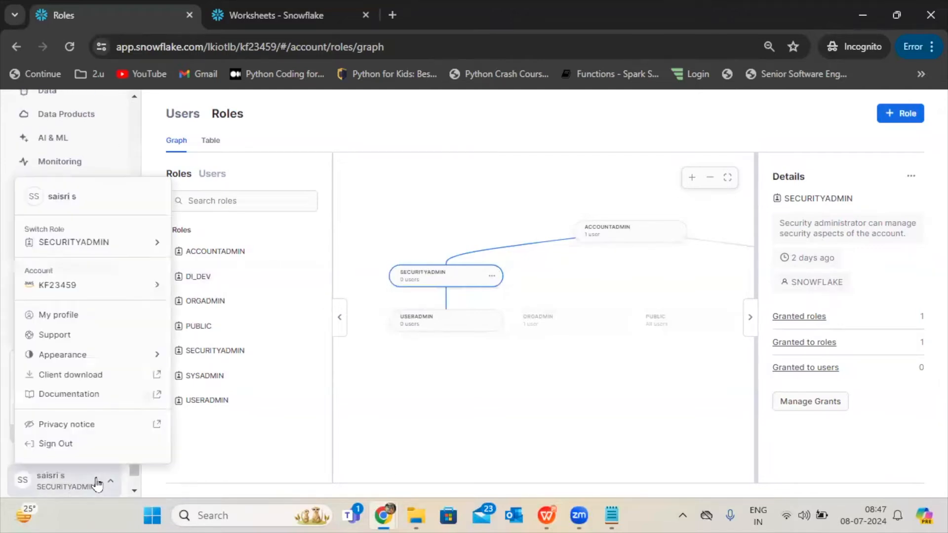
{"action": "mouse_move", "coordinate": [102, 242]}
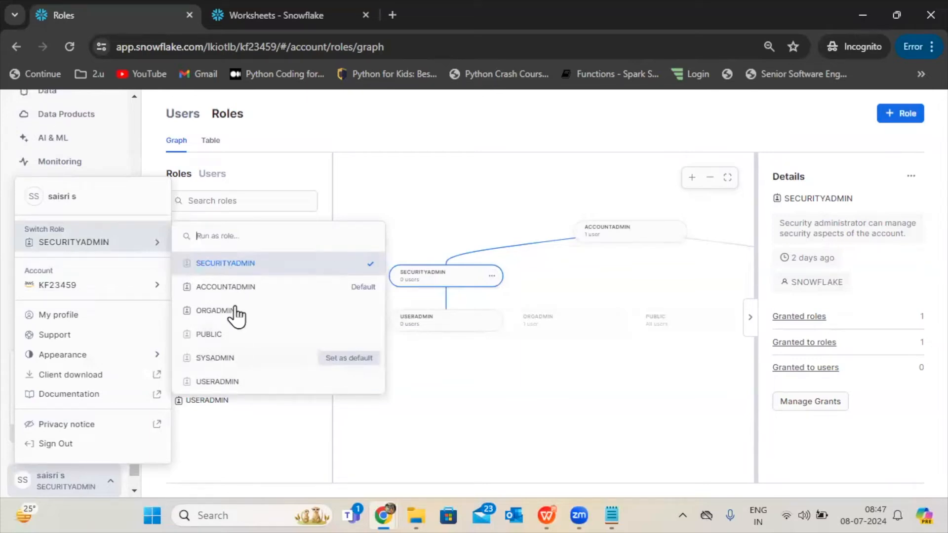
{"action": "left_click", "coordinate": [241, 262]}
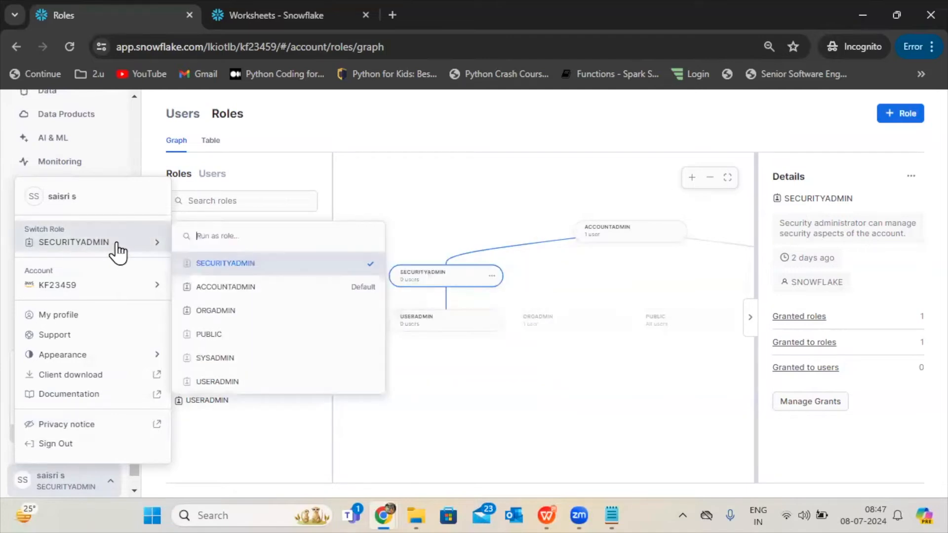
Return to the table of roles and open DI_DEV to review its granted roles and user grants.
{"action": "left_click", "coordinate": [210, 141]}
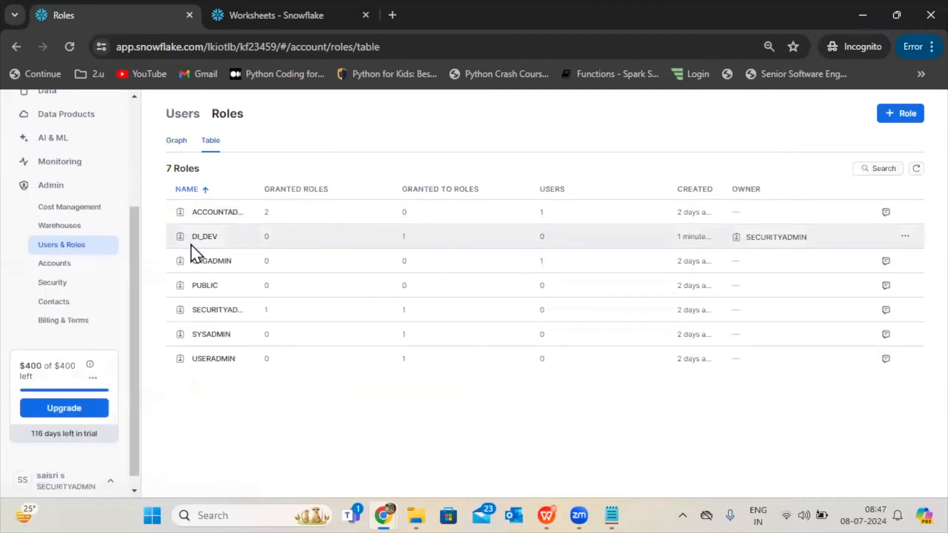
{"action": "left_click", "coordinate": [191, 246]}
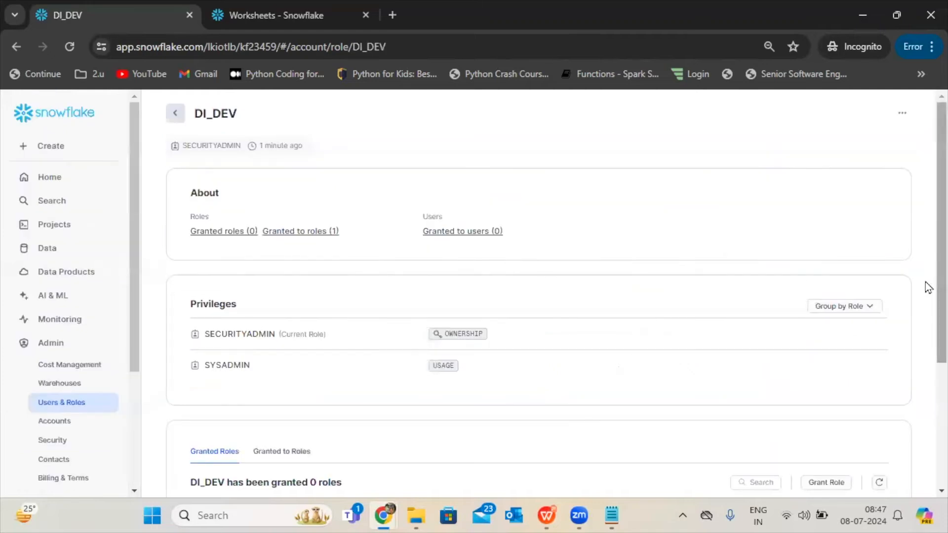
{"action": "scroll", "coordinate": [927, 365], "scroll_direction": "down", "scroll_amount": 3}
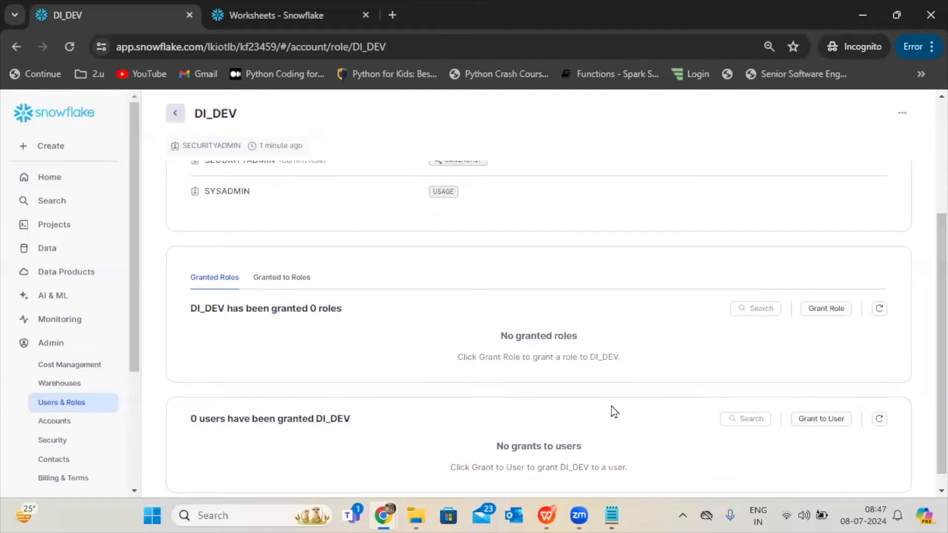
Grant the DI_DEV role to the signed-in user's account from the role's details page.
{"action": "scroll", "coordinate": [926, 310], "scroll_direction": "down", "scroll_amount": 1}
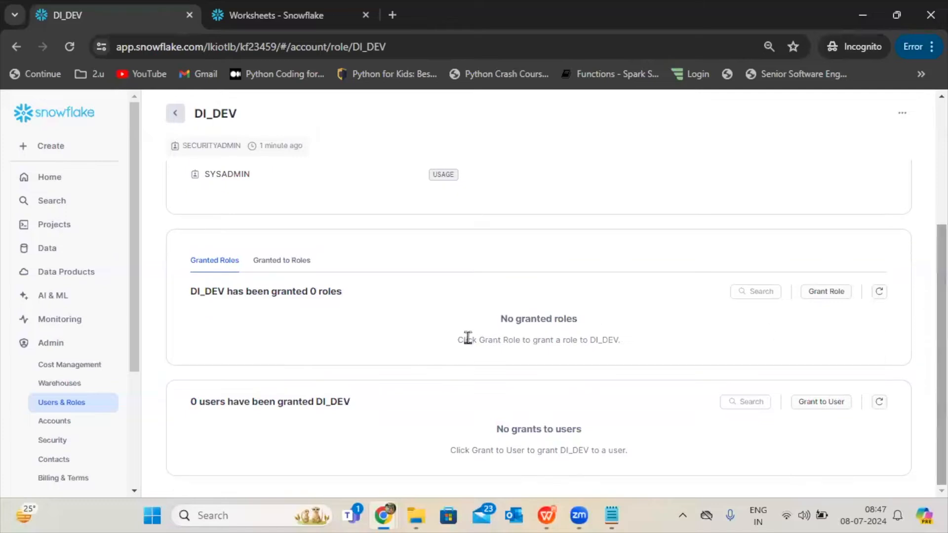
{"action": "left_click_drag", "start_coordinate": [186, 402], "coordinate": [356, 410]}
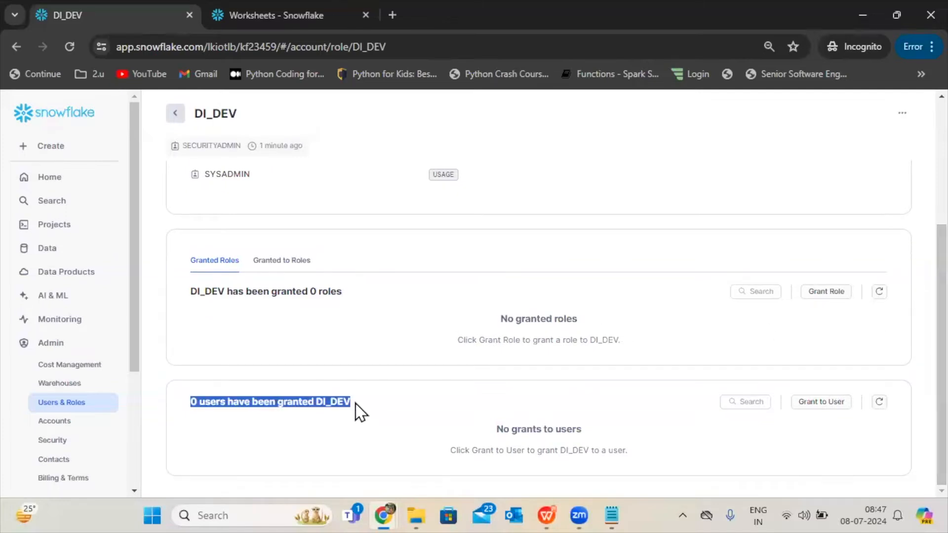
{"action": "left_click_drag", "start_coordinate": [130, 368], "coordinate": [132, 499]}
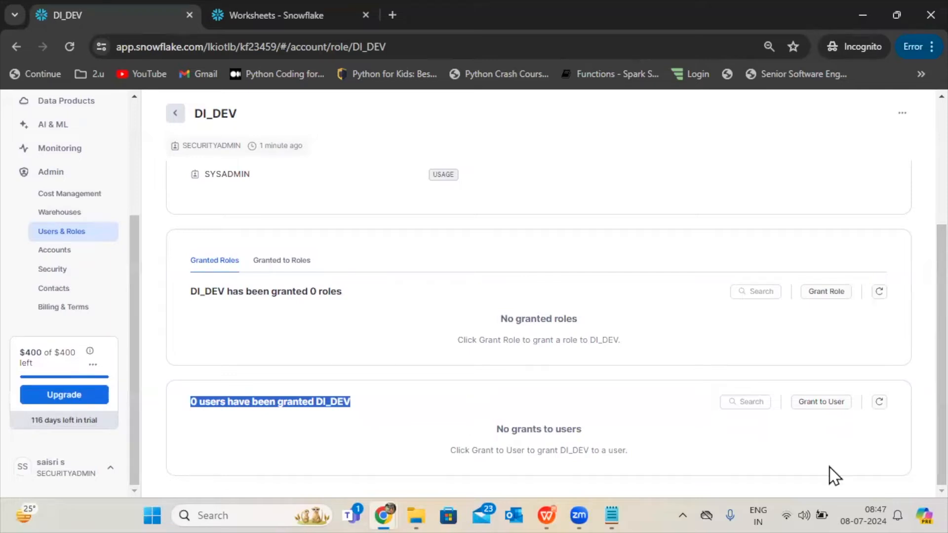
{"action": "left_click", "coordinate": [821, 407]}
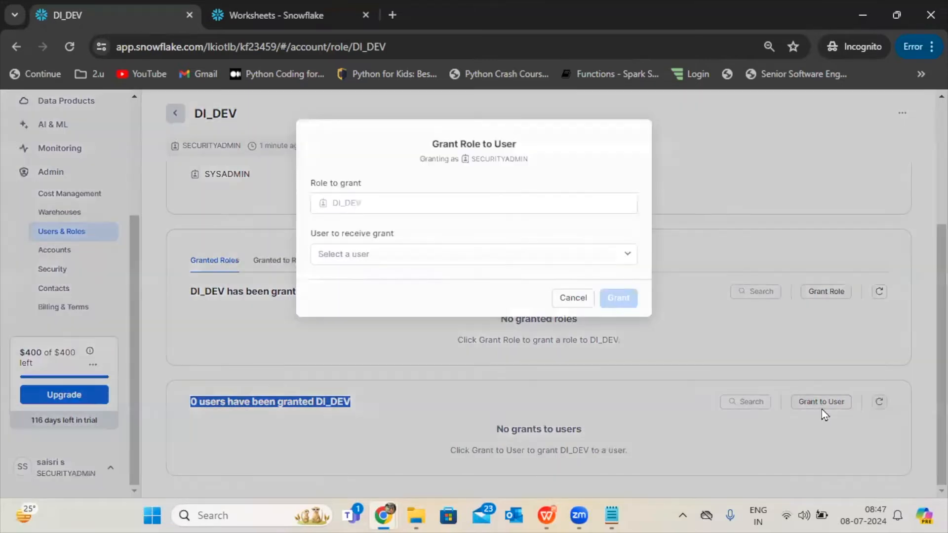
{"action": "left_click", "coordinate": [372, 257]}
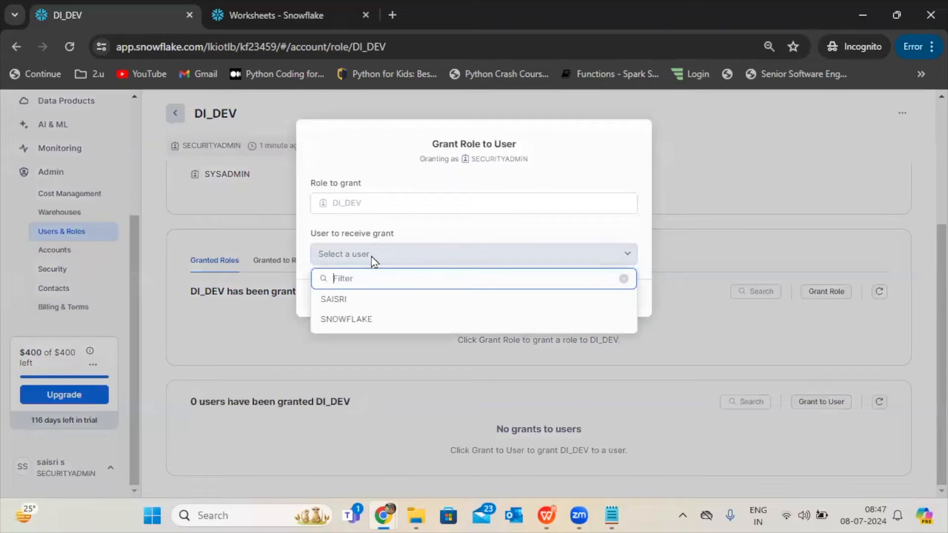
{"action": "left_click", "coordinate": [357, 303]}
{"action": "left_click", "coordinate": [612, 302]}
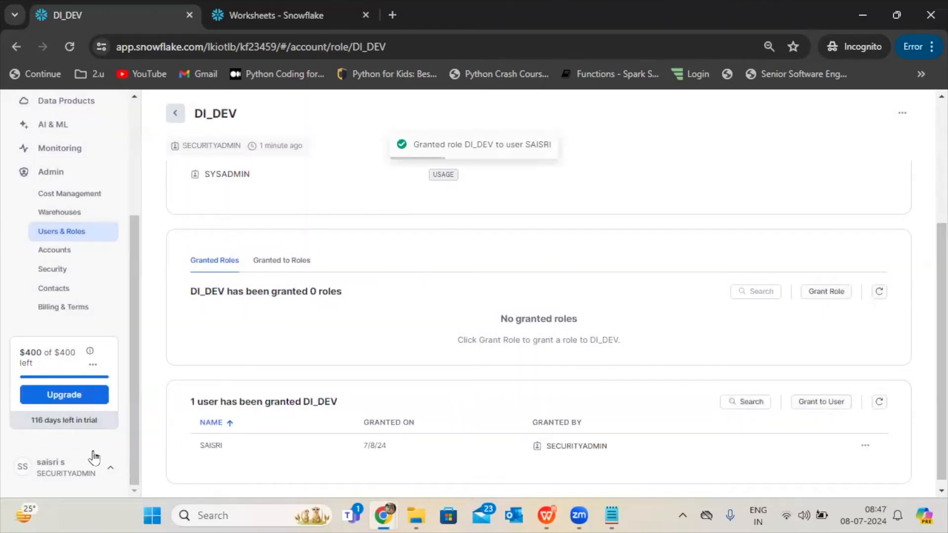
Check the available roles, reload the page to refresh them, and switch the active role to DI_DEV.
{"action": "left_click", "coordinate": [85, 470]}
{"action": "mouse_move", "coordinate": [118, 227]}
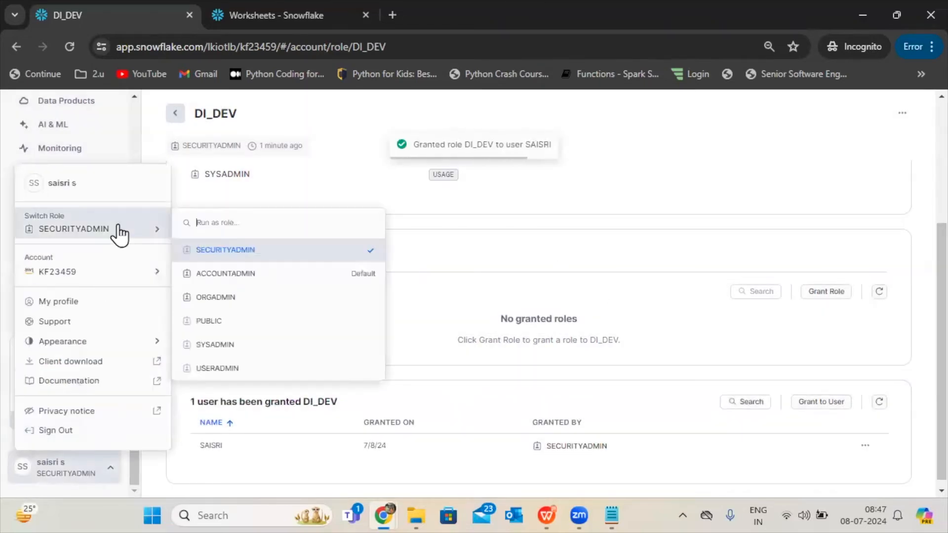
{"action": "left_click", "coordinate": [69, 46]}
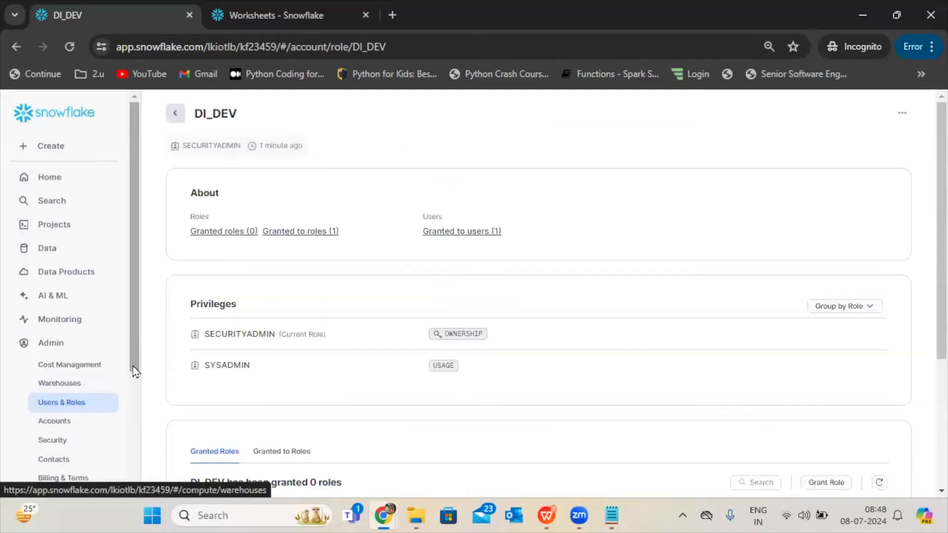
{"action": "left_click_drag", "start_coordinate": [132, 366], "coordinate": [115, 516]}
{"action": "left_click", "coordinate": [69, 465]}
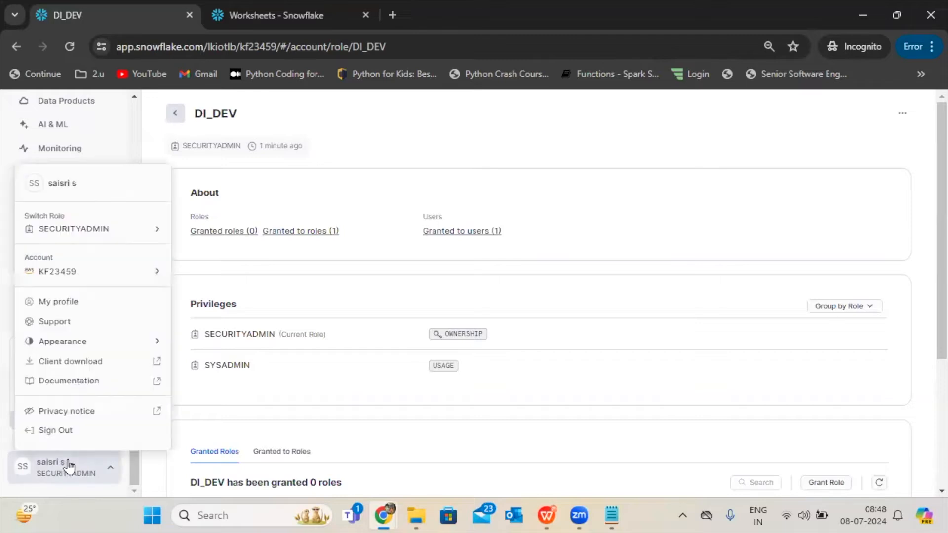
{"action": "mouse_move", "coordinate": [102, 229]}
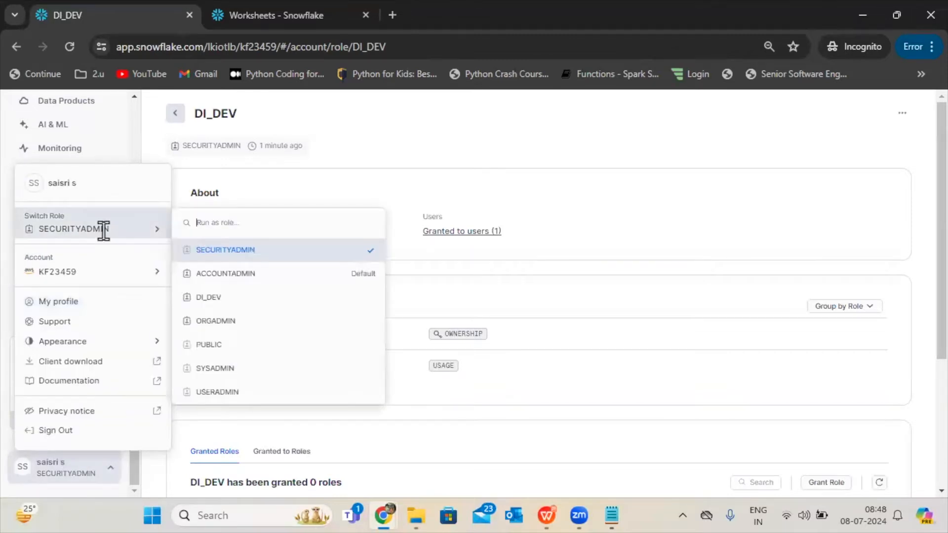
{"action": "left_click", "coordinate": [214, 297]}
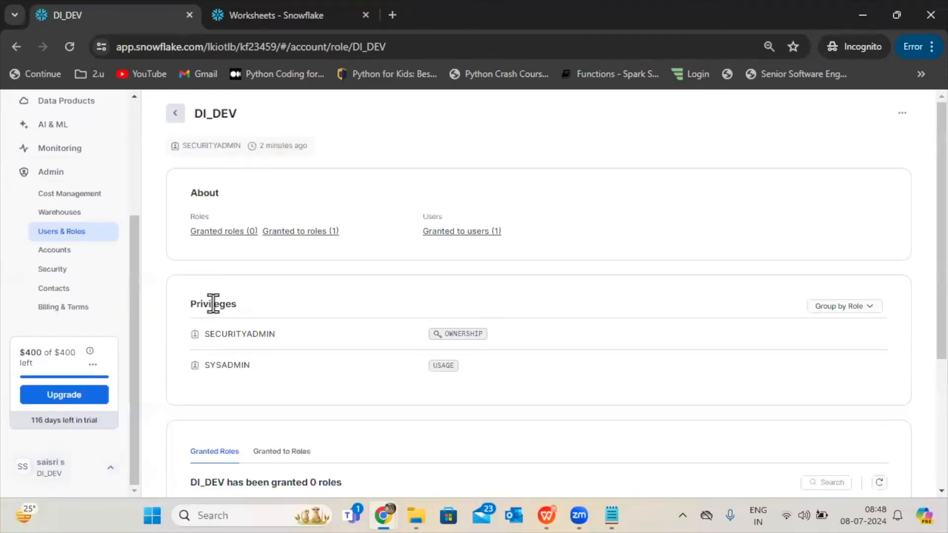
Review DI_DEV's granted roles and user grants, then view the account's list of users.
{"action": "scroll", "coordinate": [914, 288], "scroll_direction": "down", "scroll_amount": 4}
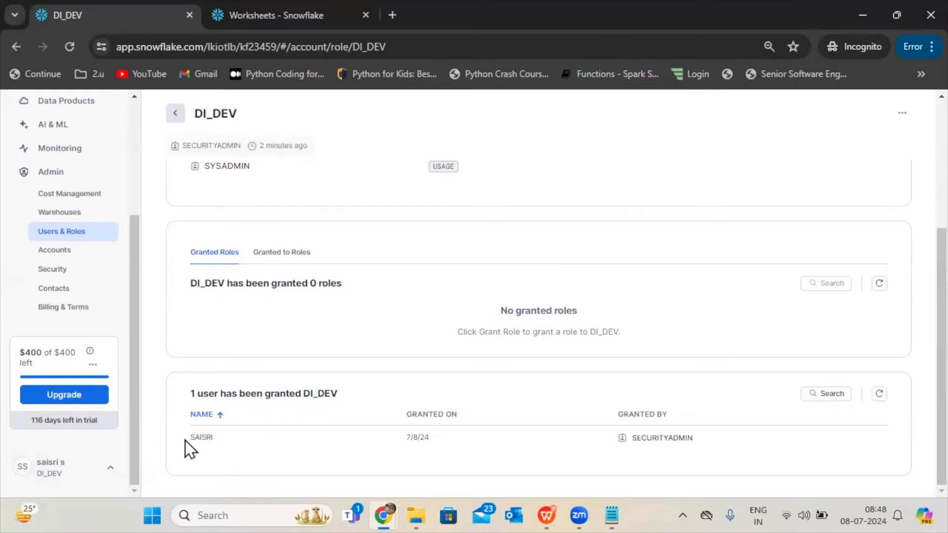
{"action": "mouse_move", "coordinate": [204, 435]}
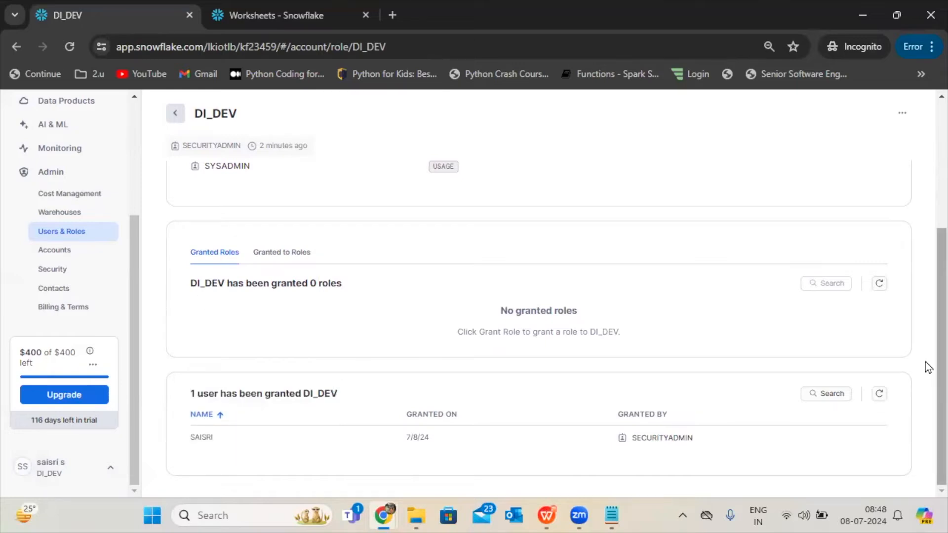
{"action": "scroll", "coordinate": [924, 364], "scroll_direction": "up", "scroll_amount": 4}
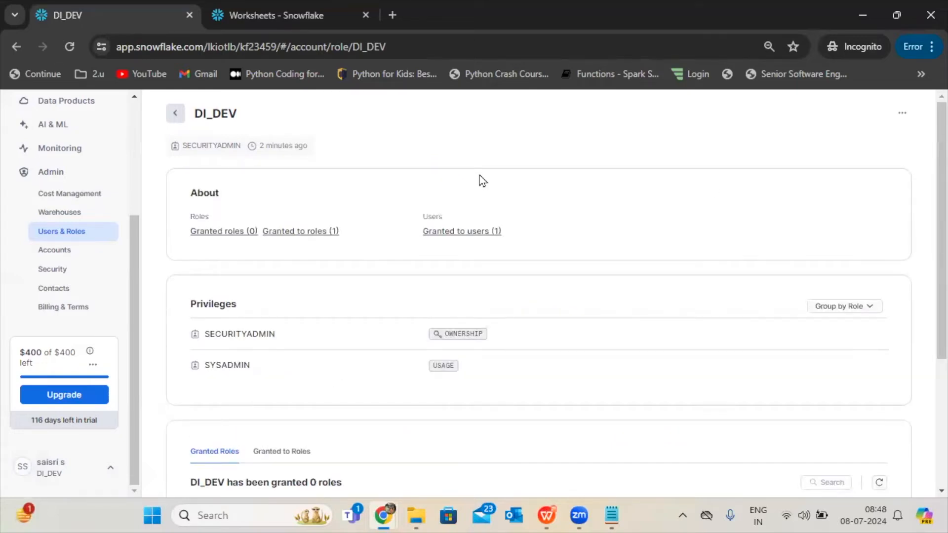
{"action": "left_click", "coordinate": [181, 120]}
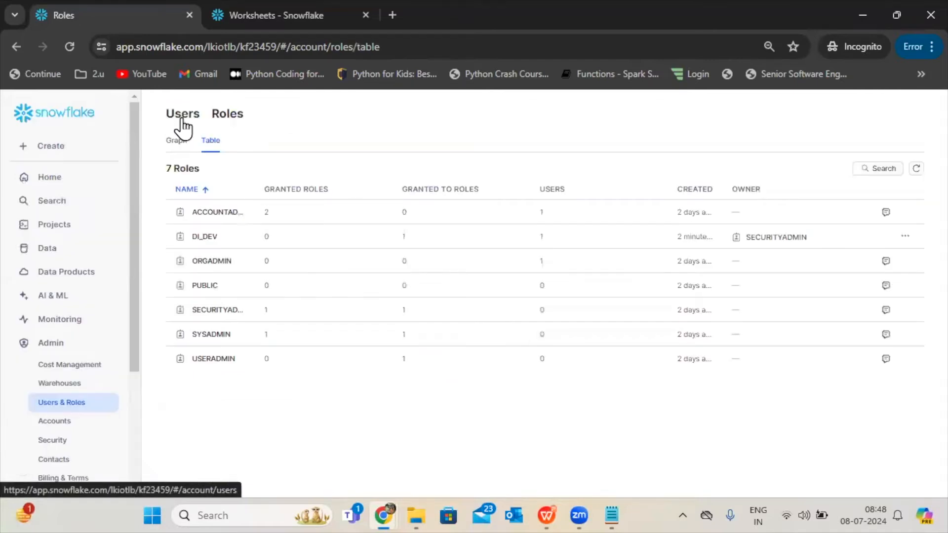
{"action": "left_click", "coordinate": [182, 119]}
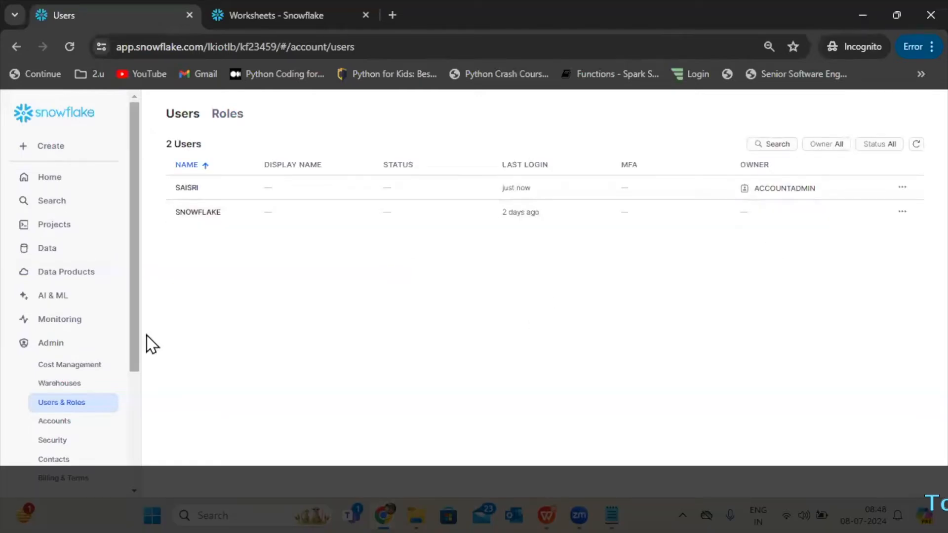
Switch the active role from DI_DEV back to SECURITYADMIN.
{"action": "scroll", "coordinate": [132, 461], "scroll_direction": "down", "scroll_amount": 4}
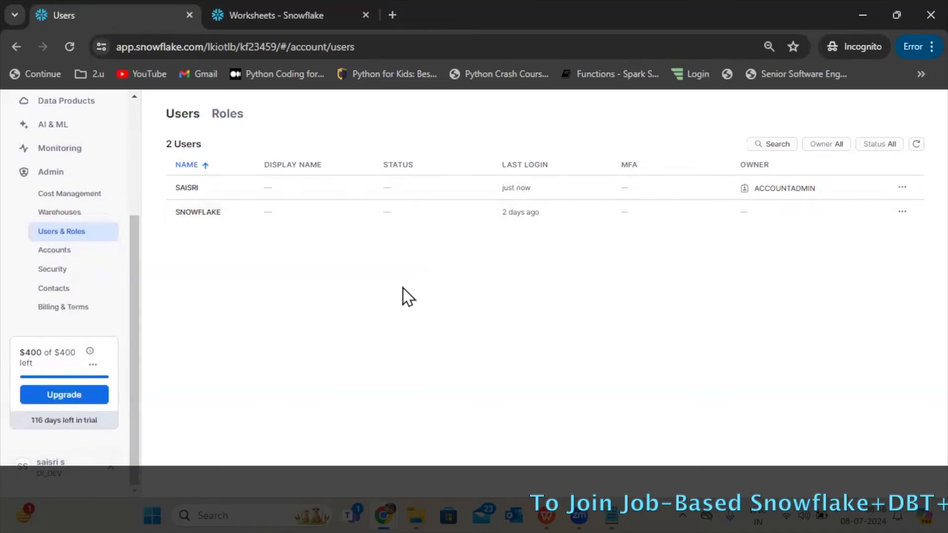
{"action": "left_click", "coordinate": [85, 478]}
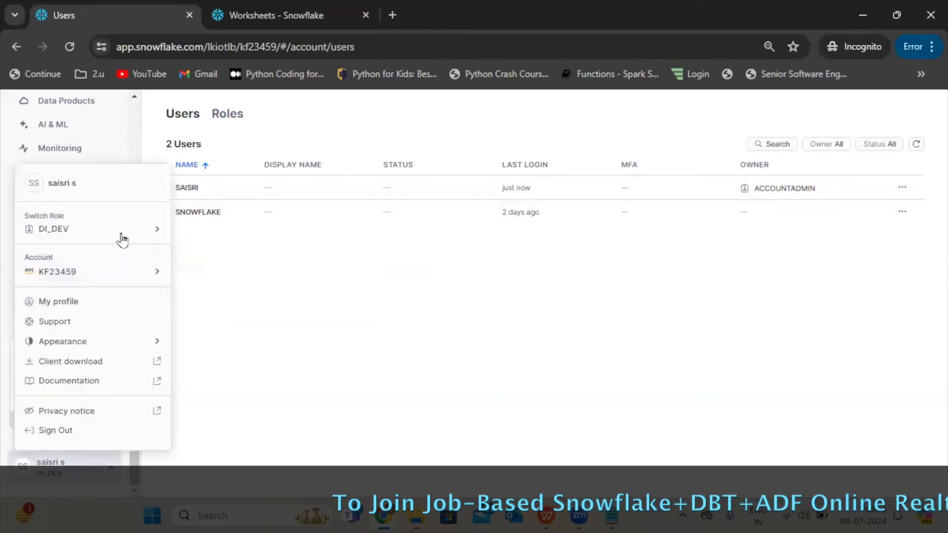
{"action": "mouse_move", "coordinate": [123, 232]}
{"action": "left_click", "coordinate": [221, 345]}
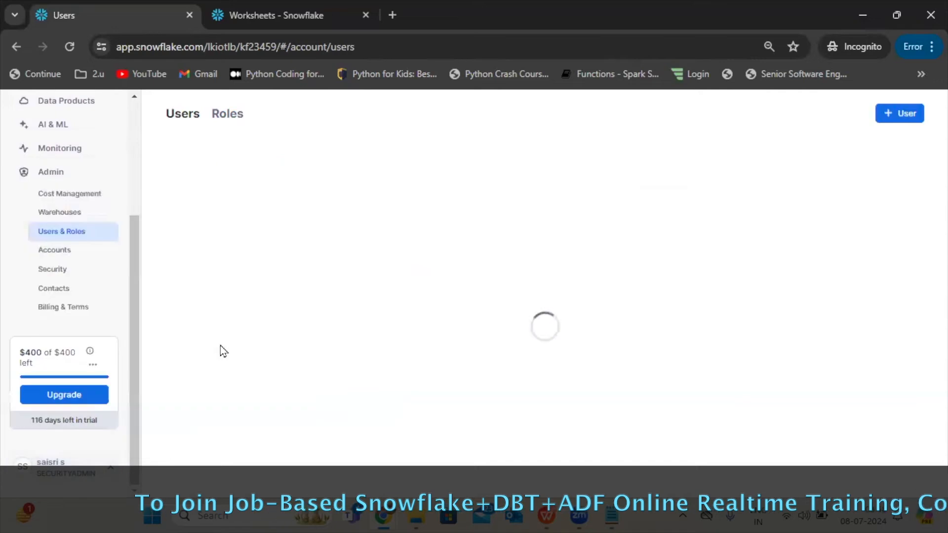
Start creating a new user and fill in the user name and the user's e-mail address.
{"action": "left_click", "coordinate": [899, 113]}
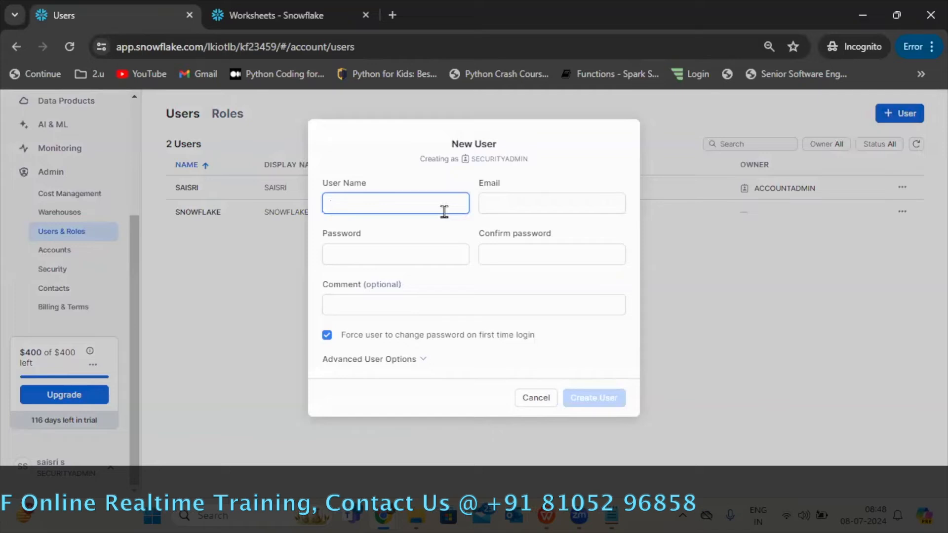
{"action": "type", "text": "kumar"}
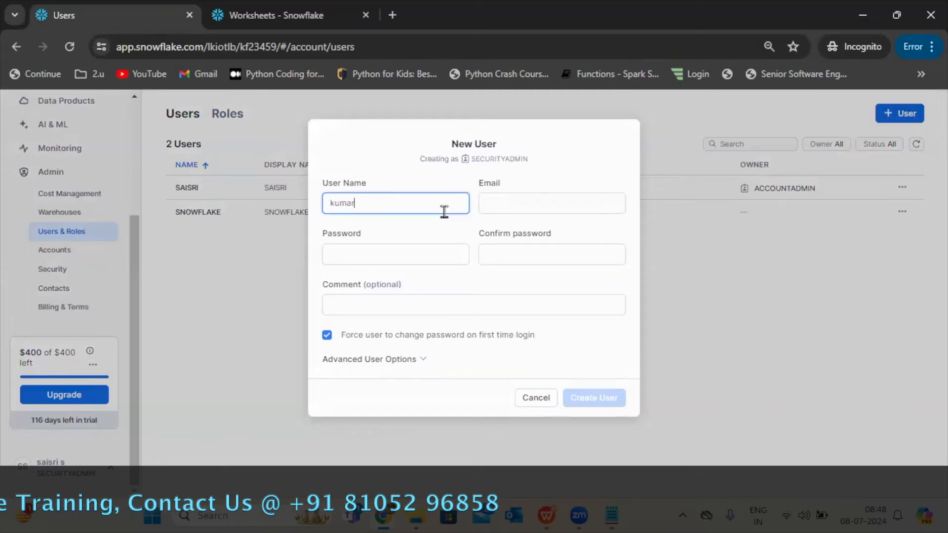
{"action": "left_click", "coordinate": [537, 206]}
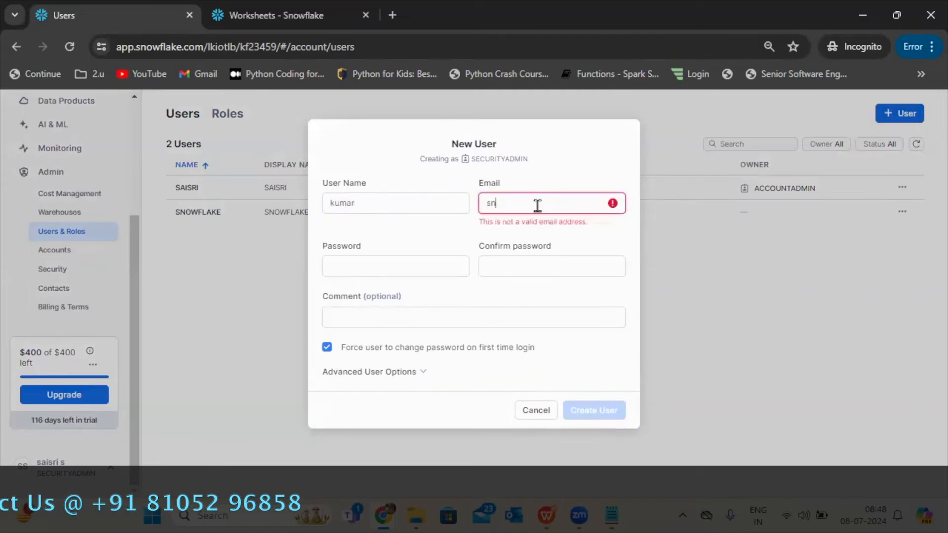
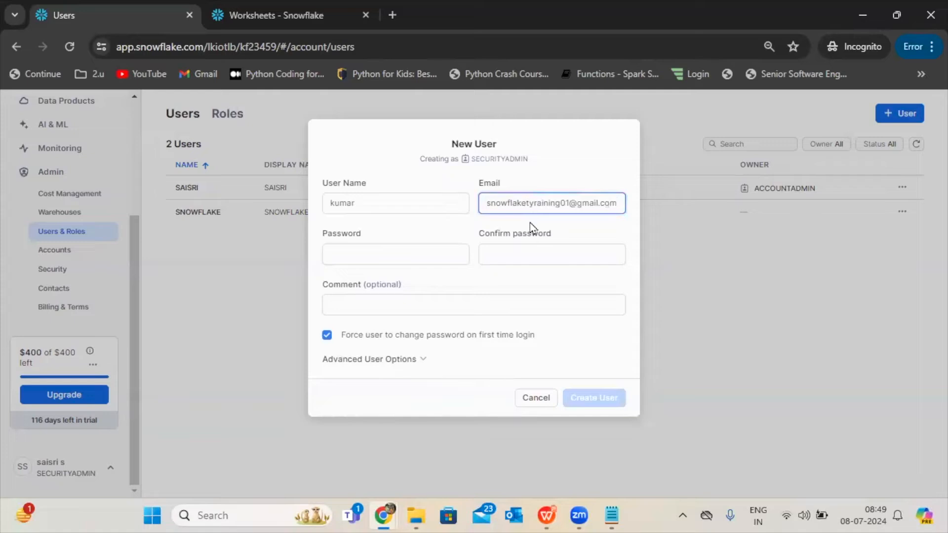
{"action": "left_click", "coordinate": [536, 203]}
{"action": "key", "text": "BackSpace"}
Enter the new user's account password and repeat it in the confirmation field.
{"action": "left_click", "coordinate": [435, 253]}
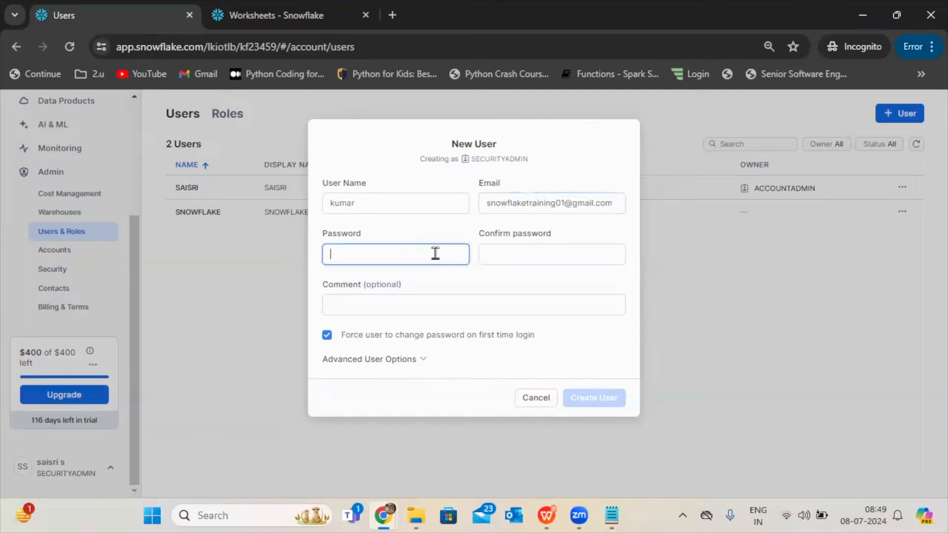
{"action": "type", "text": "••••••••••••••••••"}
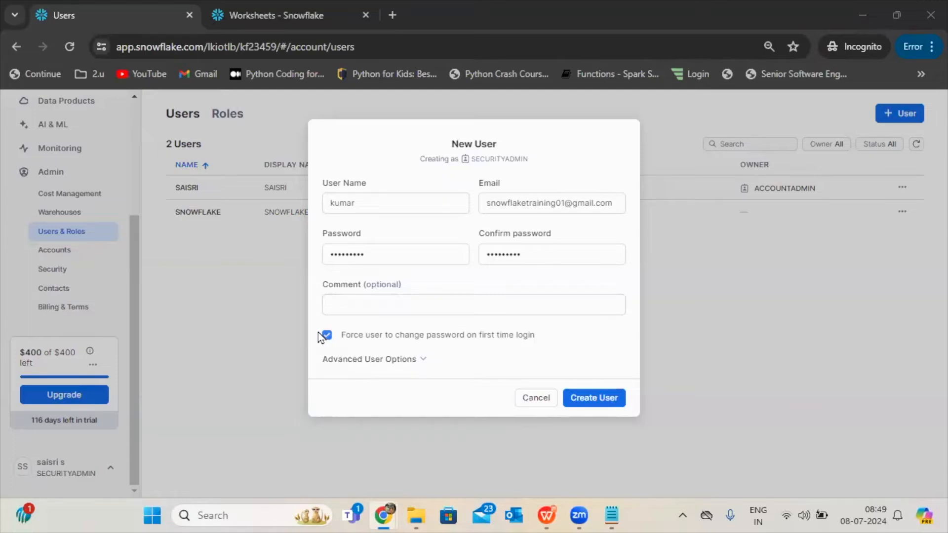
{"action": "left_click", "coordinate": [330, 345]}
{"action": "left_click", "coordinate": [381, 250]}
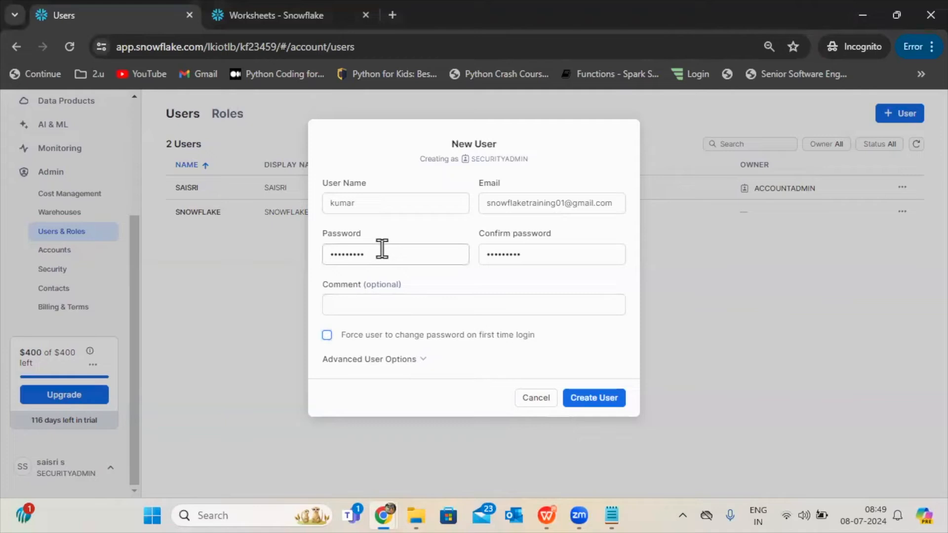
{"action": "left_click_drag", "start_coordinate": [381, 250], "coordinate": [321, 257]}
{"action": "left_click", "coordinate": [350, 267]}
{"action": "left_click", "coordinate": [326, 336]}
Expand the advanced user options and fill in the new user's login name, display name, first name and last name.
{"action": "left_click", "coordinate": [355, 362]}
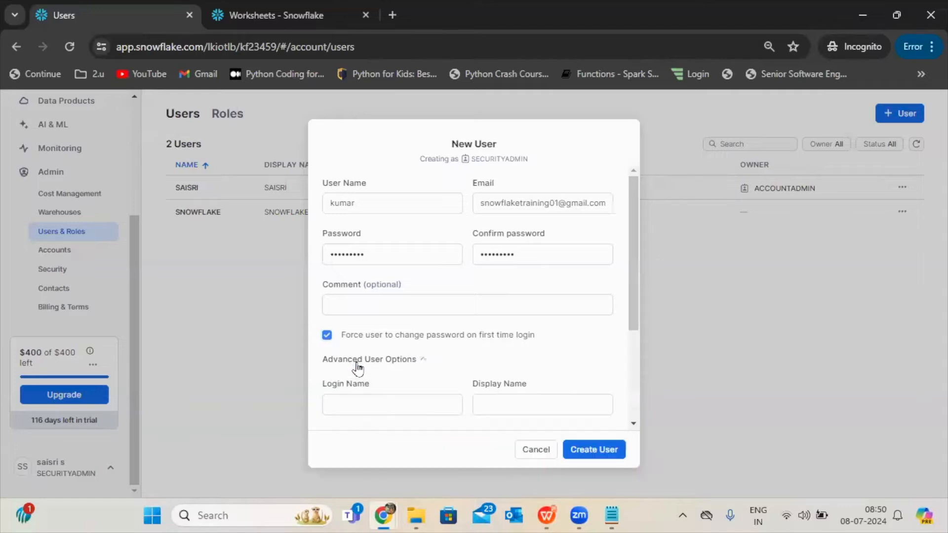
{"action": "scroll", "coordinate": [461, 309], "scroll_direction": "down", "scroll_amount": 2}
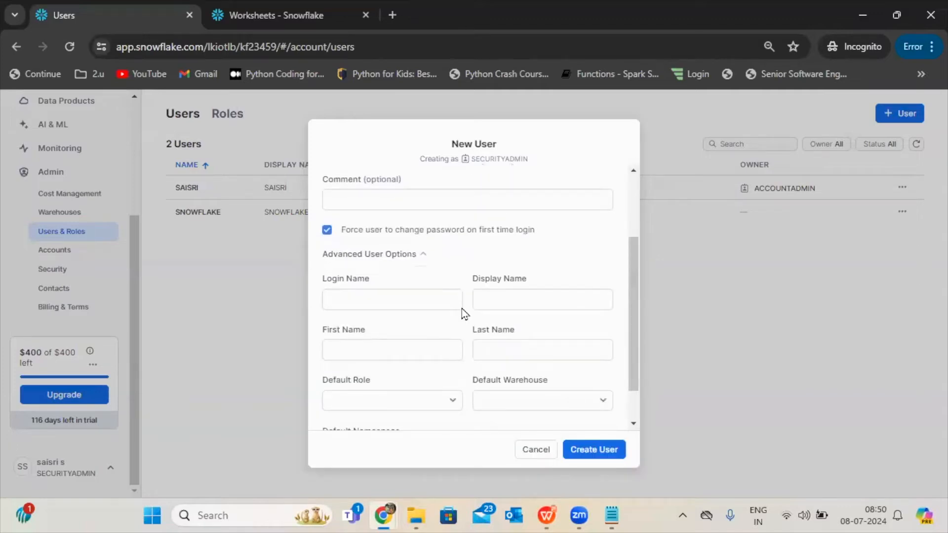
{"action": "left_click", "coordinate": [386, 298]}
{"action": "type", "text": "kumar"}
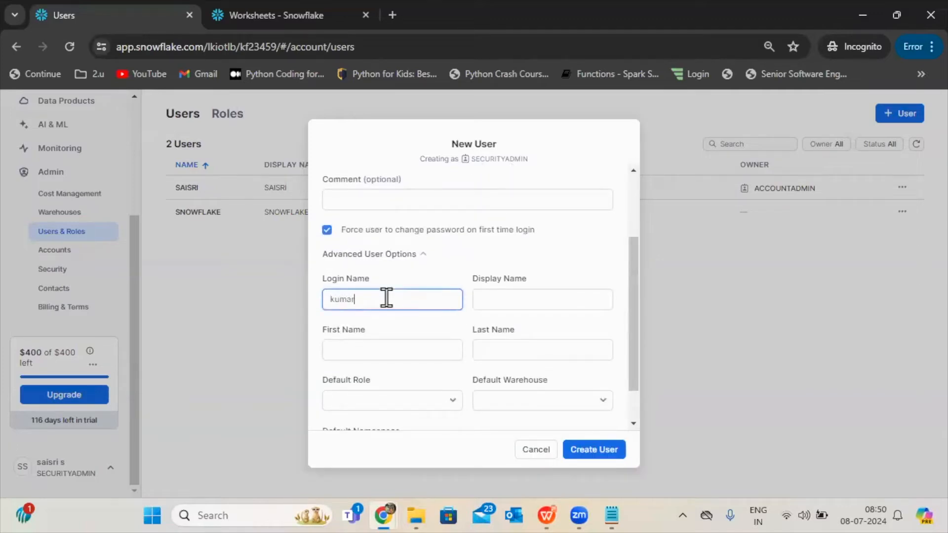
{"action": "left_click", "coordinate": [503, 294]}
{"action": "type", "text": "kumar"}
{"action": "left_click", "coordinate": [406, 346]}
{"action": "type", "text": "kum"}
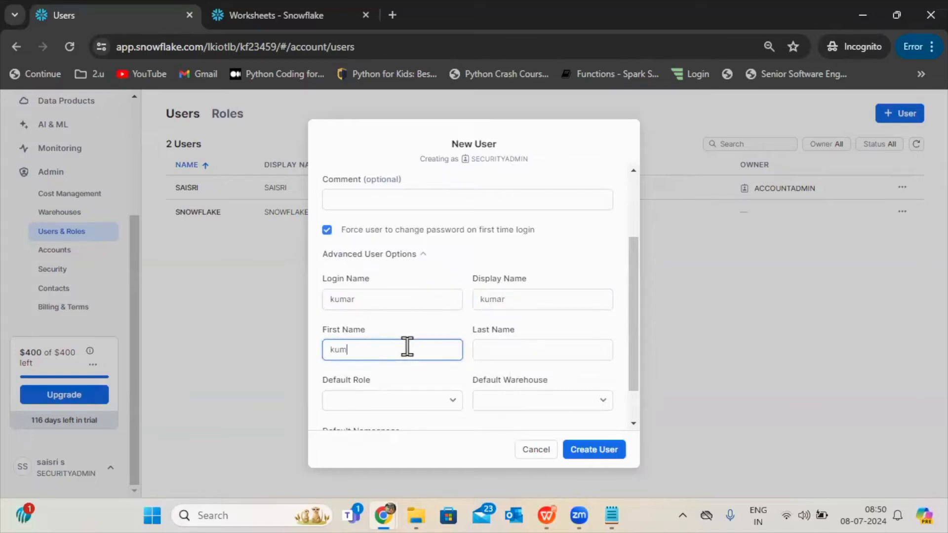
{"action": "type", "text": "ar"}
{"action": "left_click", "coordinate": [532, 352]}
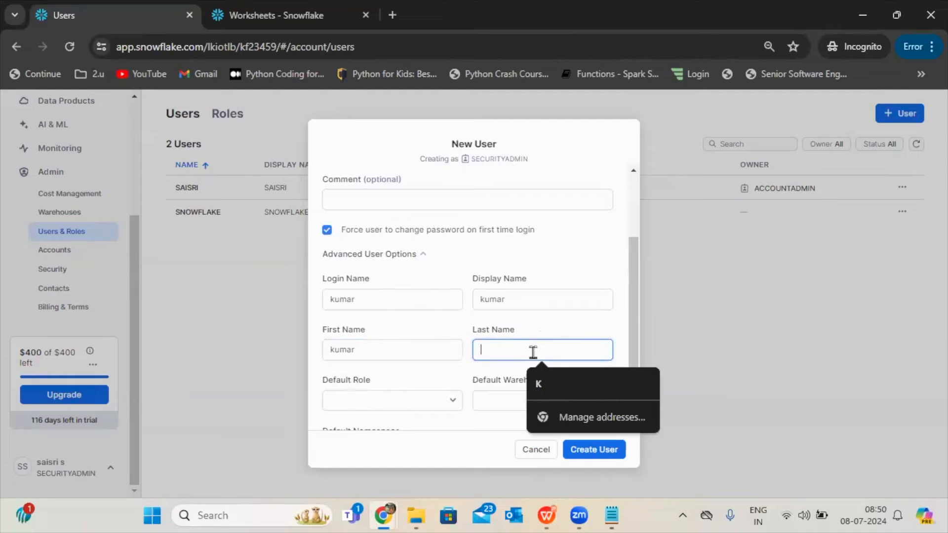
Set the new user's default role to DI_DEV and default warehouse to DEV_WAREHOUSE, and create the user.
{"action": "left_click", "coordinate": [425, 400]}
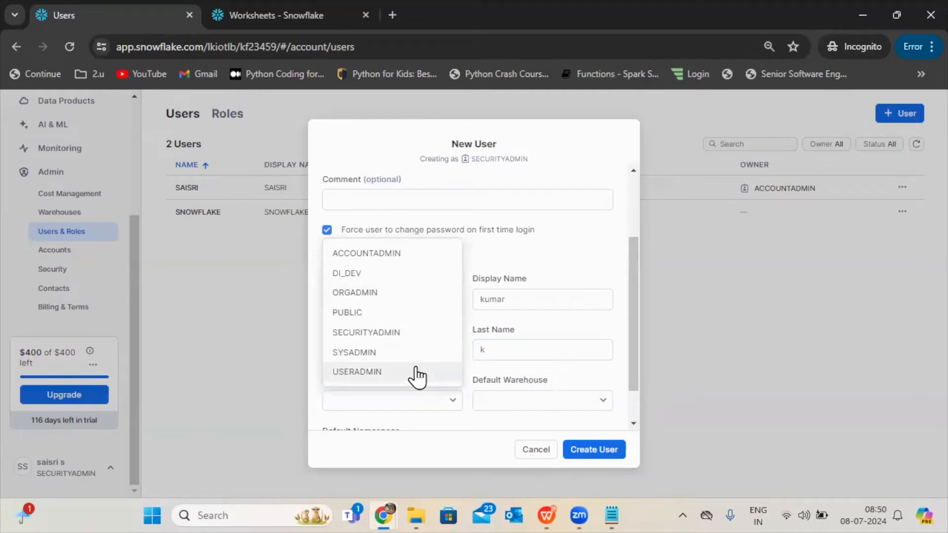
{"action": "left_click", "coordinate": [374, 284]}
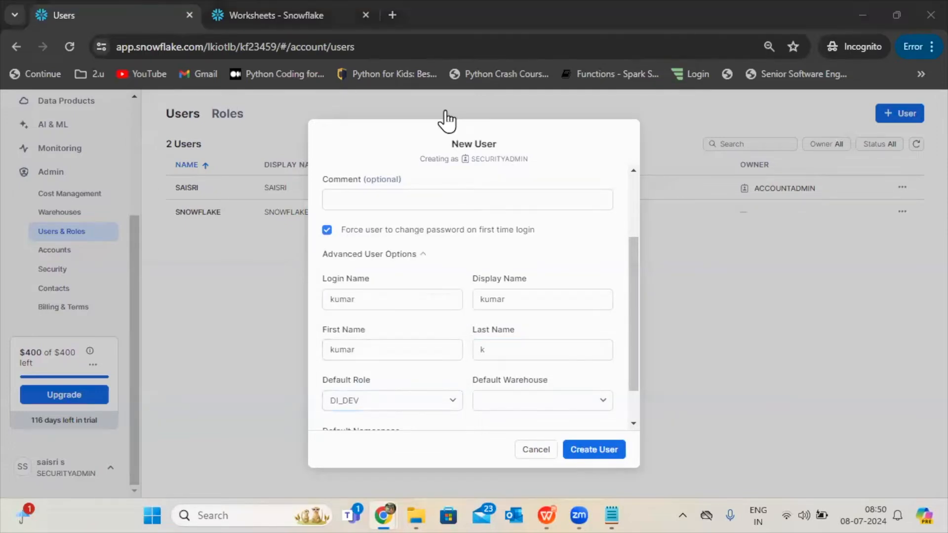
{"action": "left_click", "coordinate": [403, 404]}
{"action": "left_click", "coordinate": [405, 408]}
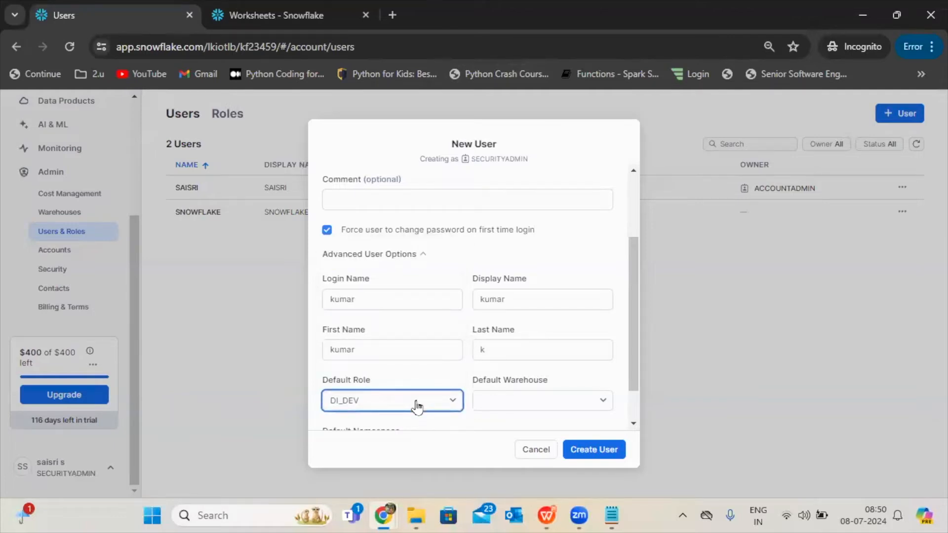
{"action": "left_click_drag", "start_coordinate": [633, 316], "coordinate": [633, 359]}
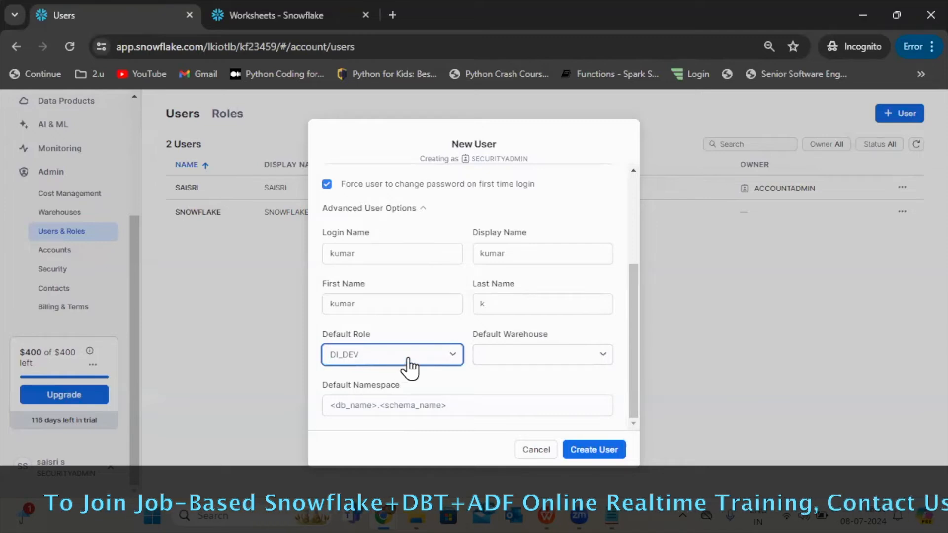
{"action": "left_click", "coordinate": [540, 364]}
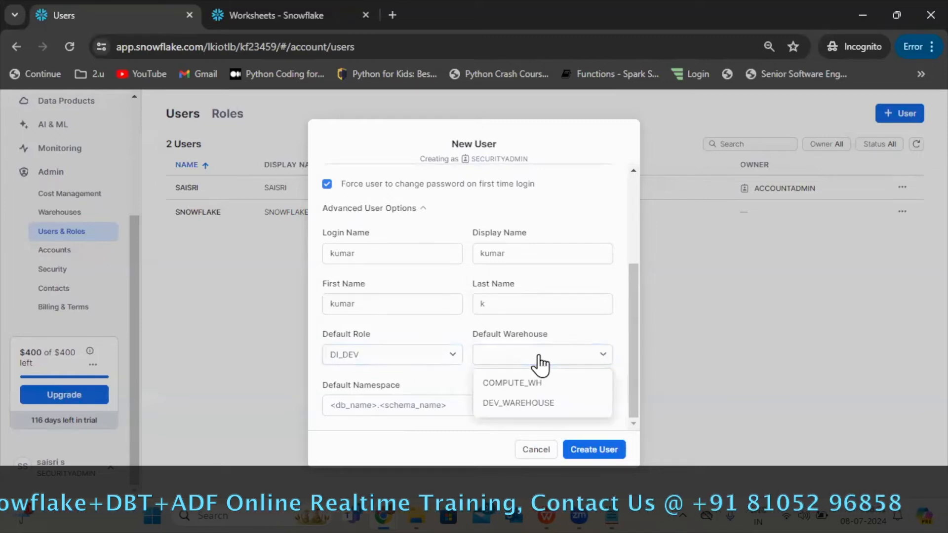
{"action": "left_click", "coordinate": [523, 408]}
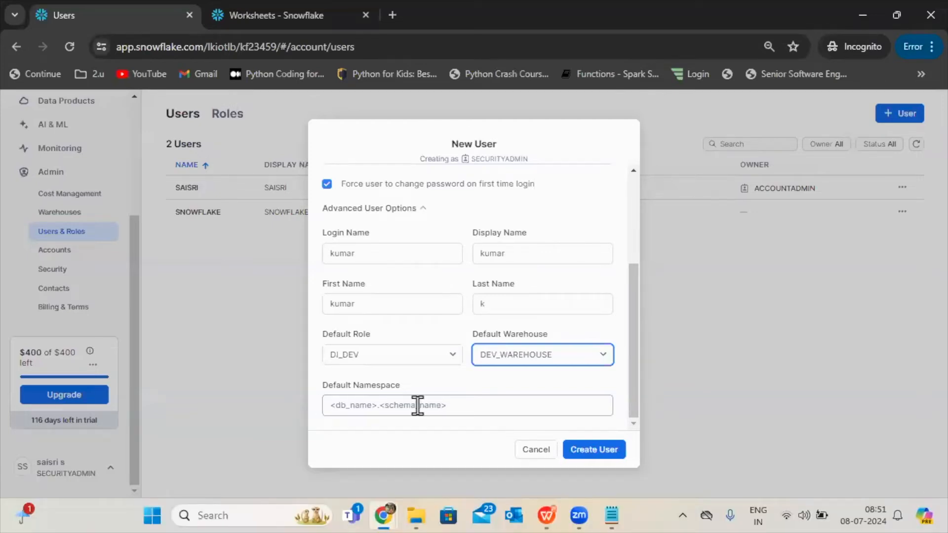
{"action": "left_click", "coordinate": [592, 450]}
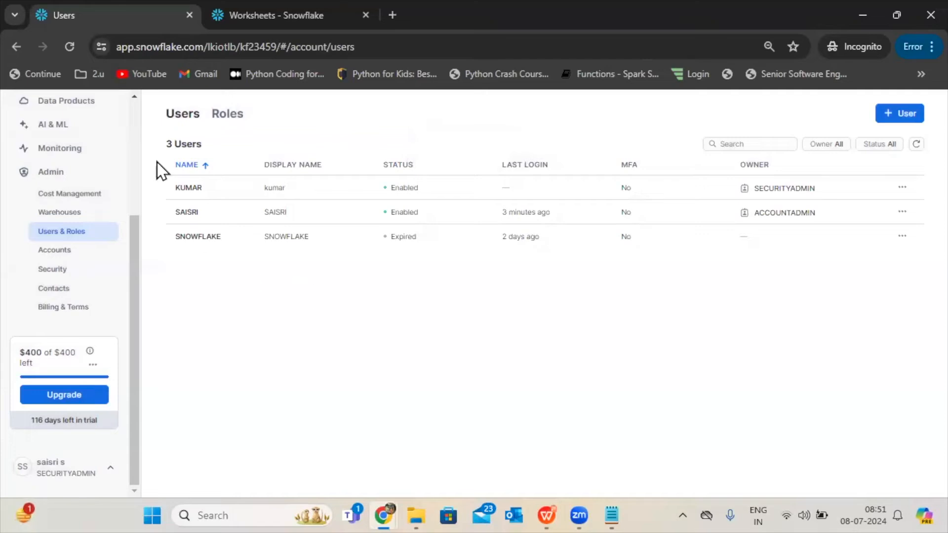
Open the new user's details page, and load the address of the Worksheets page in a new Incognito window.
{"action": "left_click", "coordinate": [232, 191]}
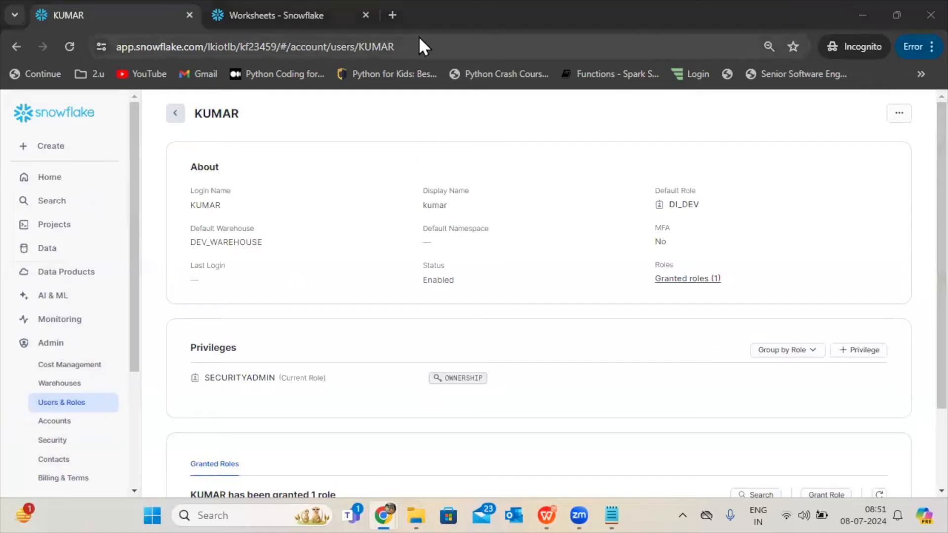
{"action": "left_click", "coordinate": [64, 228]}
{"action": "left_click", "coordinate": [389, 46]}
{"action": "key", "text": "ctrl+c"}
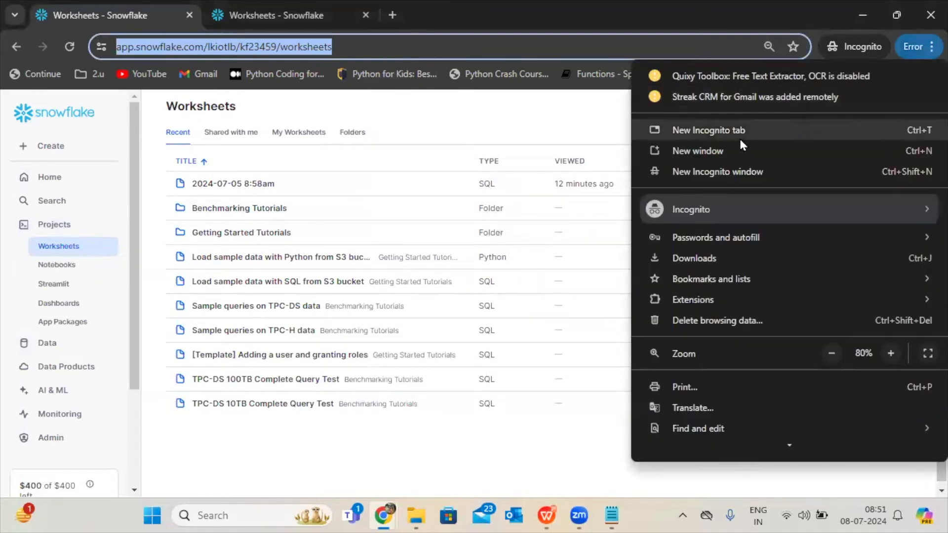
{"action": "left_click", "coordinate": [740, 173]}
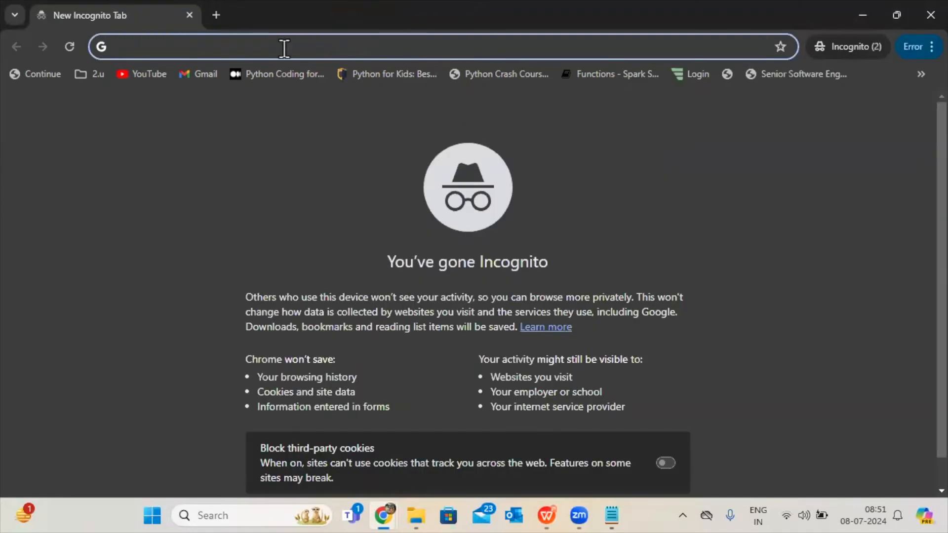
{"action": "key", "text": "ctrl+v"}
{"action": "key", "text": "Return"}
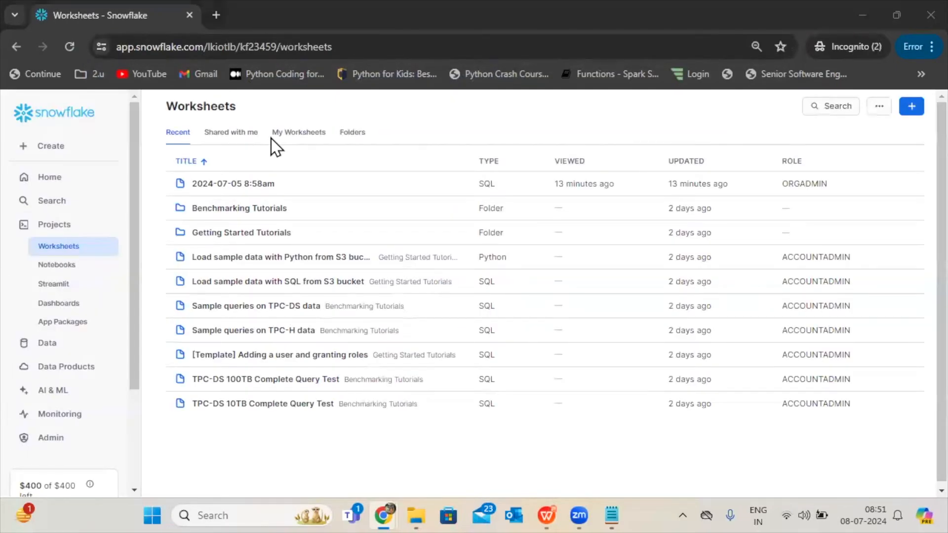
Sign out of the current session and select the same account to sign into again.
{"action": "left_click_drag", "start_coordinate": [131, 330], "coordinate": [134, 436]}
{"action": "left_click", "coordinate": [91, 465]}
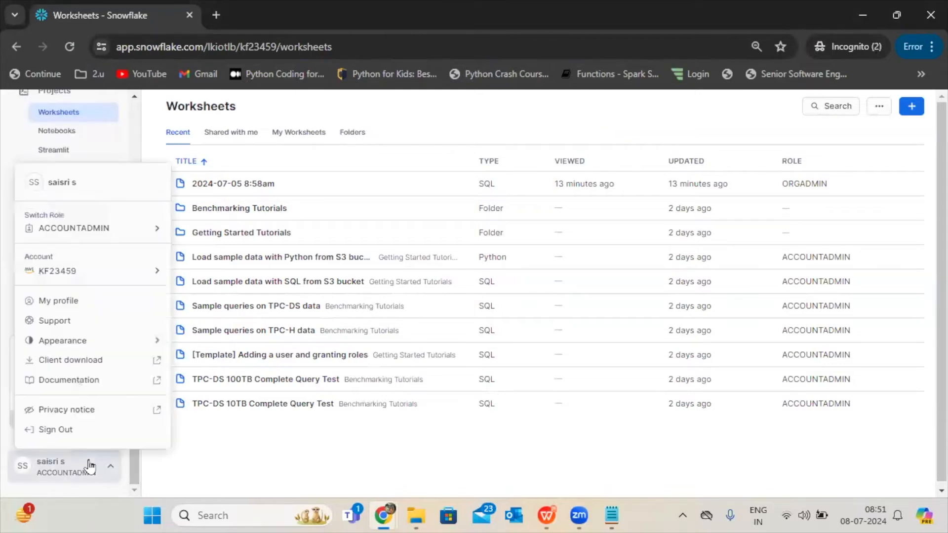
{"action": "left_click", "coordinate": [64, 430]}
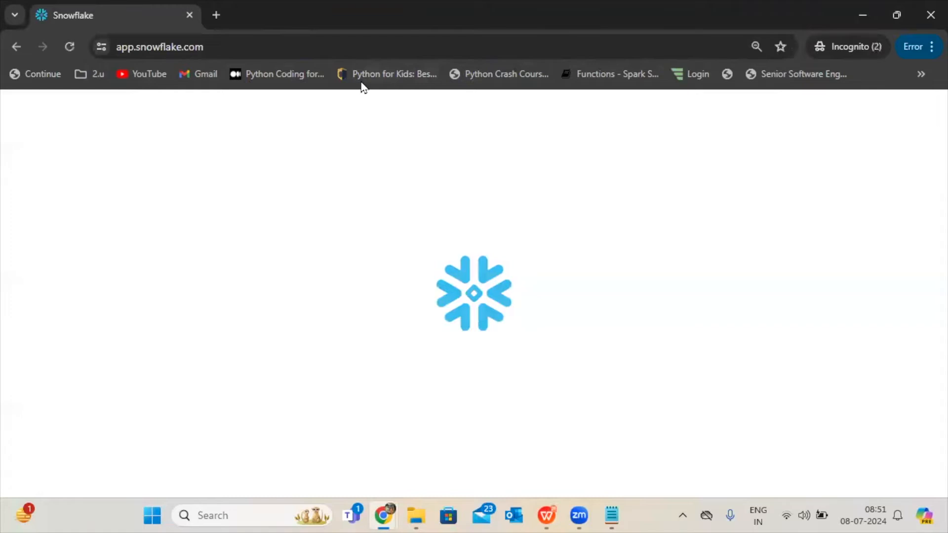
{"action": "left_click", "coordinate": [466, 341]}
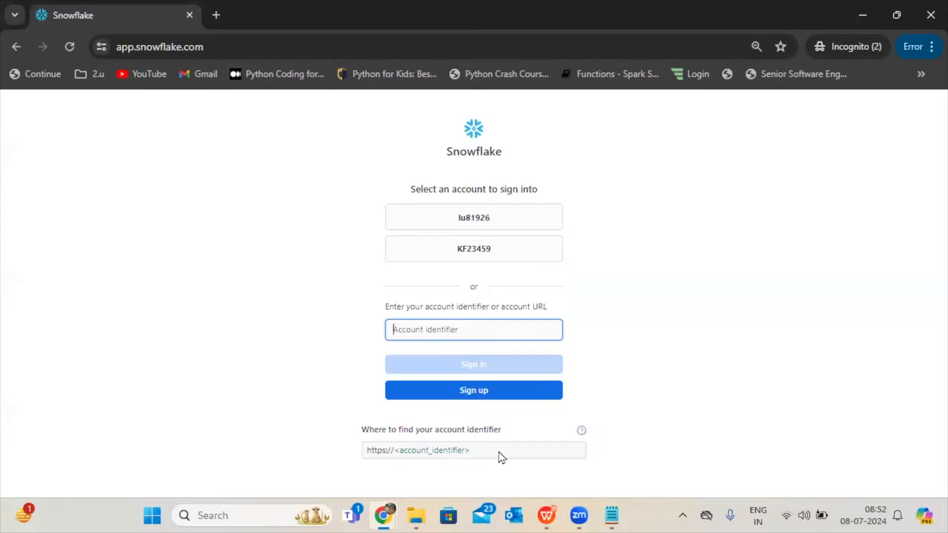
{"action": "left_click", "coordinate": [477, 249]}
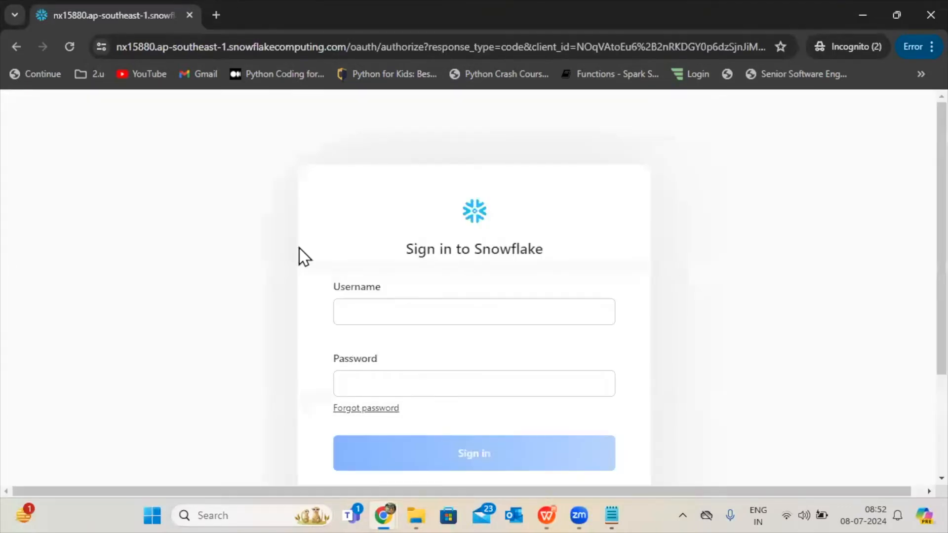
Sign in with the newly created user's username and account password.
{"action": "left_click", "coordinate": [365, 307]}
{"action": "type", "text": "kum"}
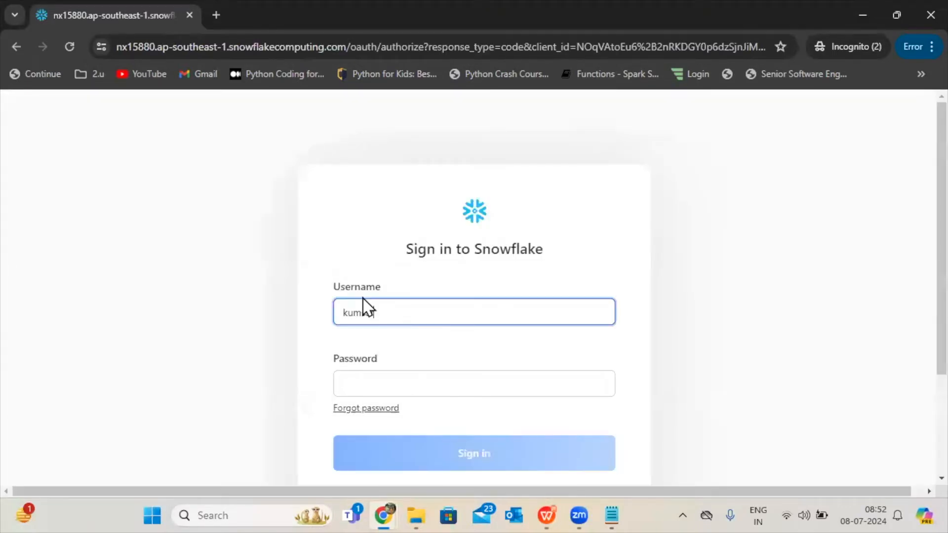
{"action": "type", "text": "sar"}
{"action": "left_click", "coordinate": [389, 385]}
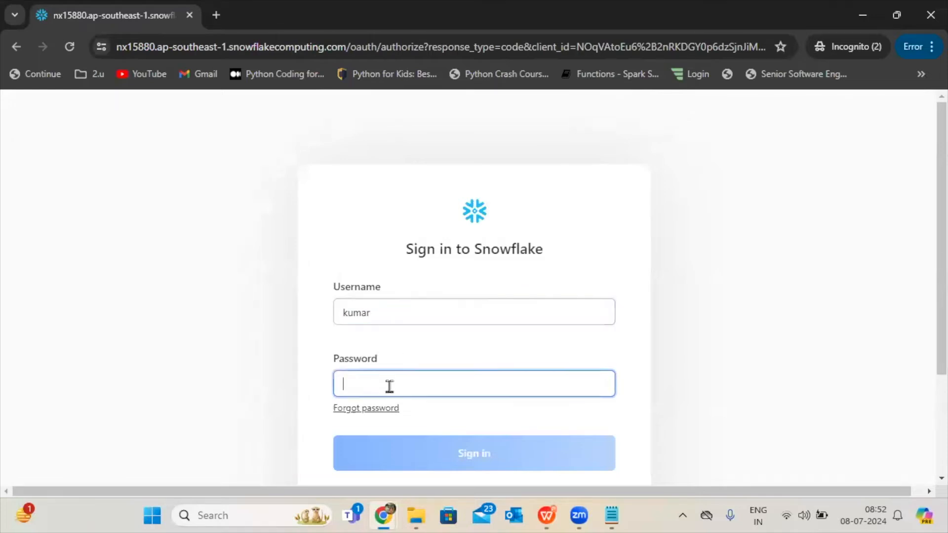
{"action": "type", "text": "*****"}
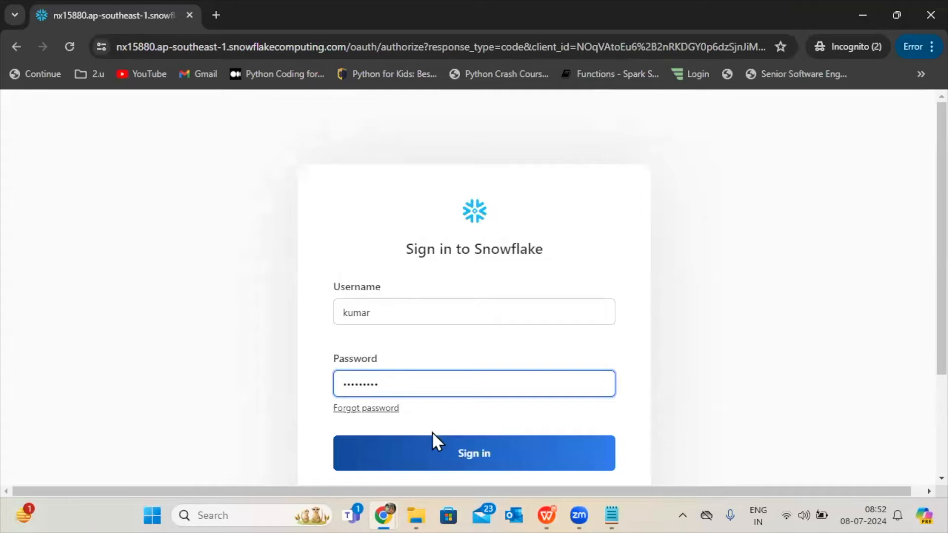
{"action": "left_click", "coordinate": [430, 455]}
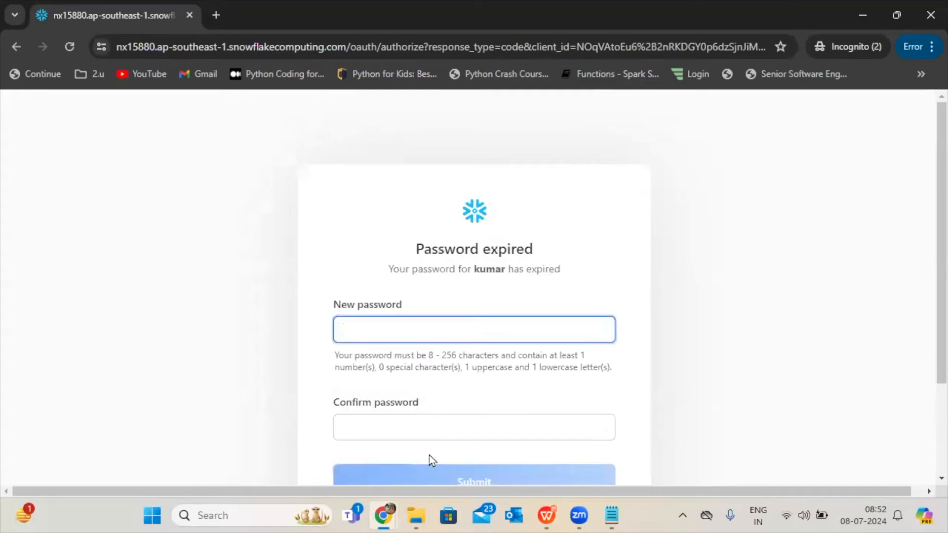
Replace the expired password by entering a new password, repeating it in the confirmation field and submitting the form.
{"action": "left_click_drag", "start_coordinate": [925, 302], "coordinate": [925, 383]}
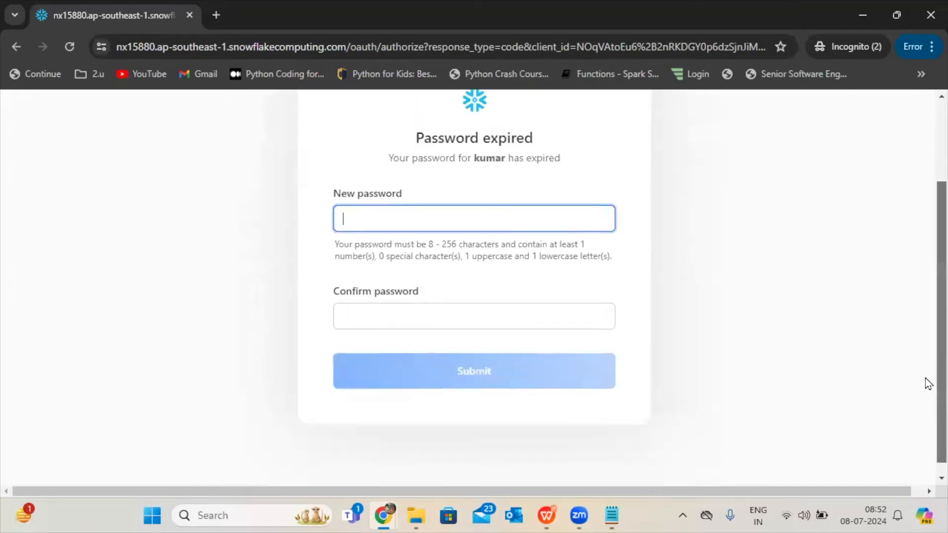
{"action": "left_click", "coordinate": [446, 227]}
{"action": "type", "text": "•••••"}
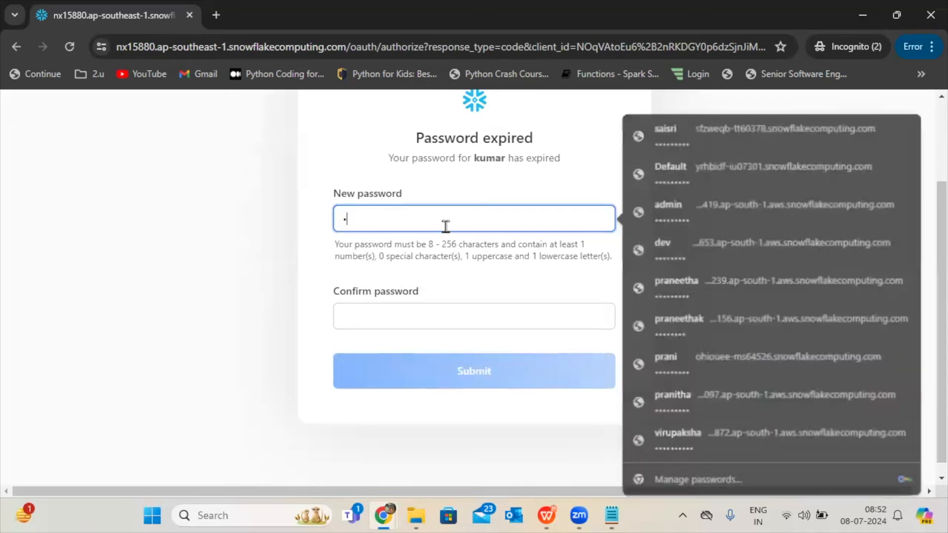
{"action": "type", "text": "••••"}
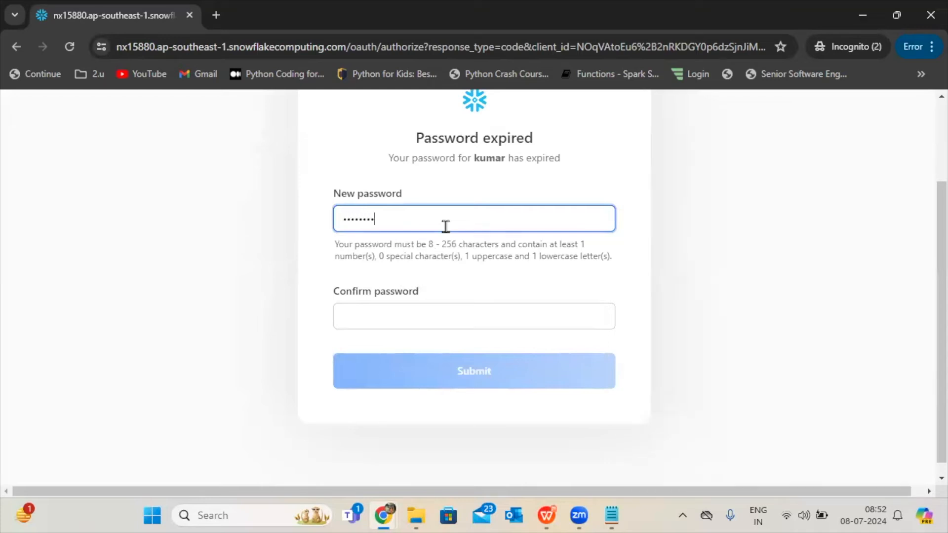
{"action": "key", "text": "Tab"}
{"action": "type", "text": "••"}
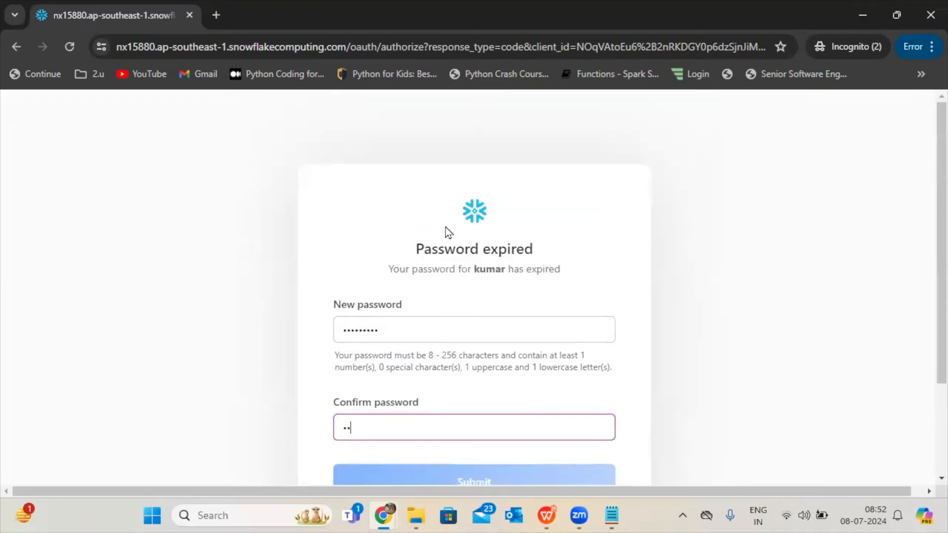
{"action": "type", "text": "•••••••"}
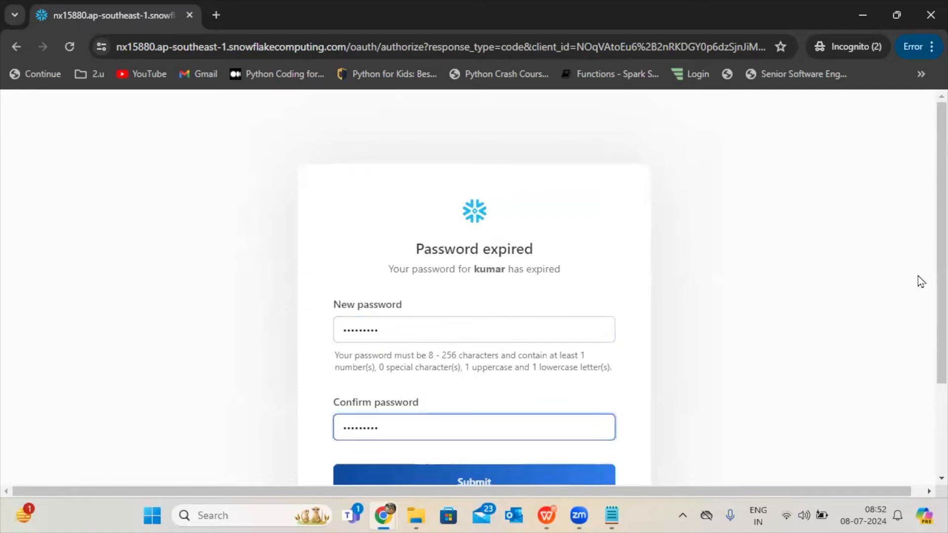
{"action": "scroll", "coordinate": [929, 306], "scroll_direction": "down", "scroll_amount": 2}
{"action": "left_click", "coordinate": [534, 403]}
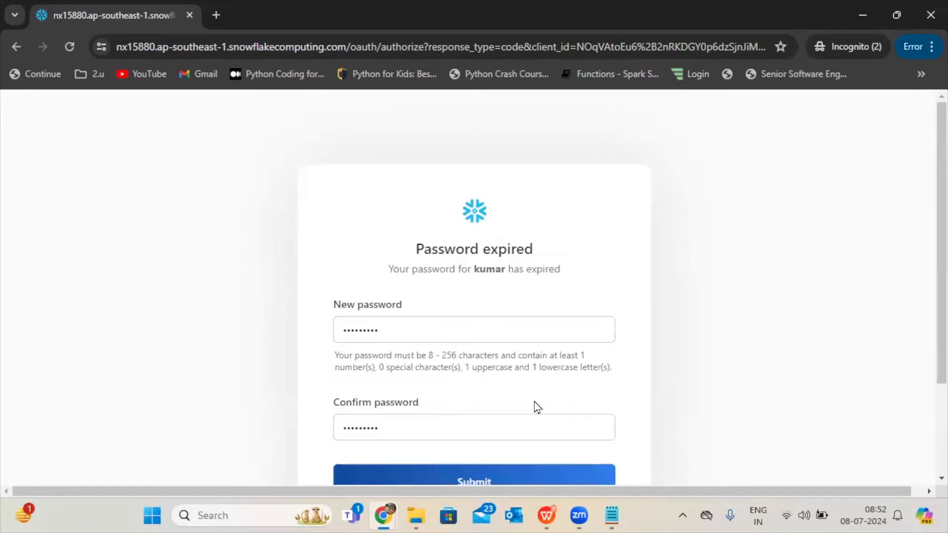
{"action": "scroll", "coordinate": [924, 195], "scroll_direction": "down", "scroll_amount": 3}
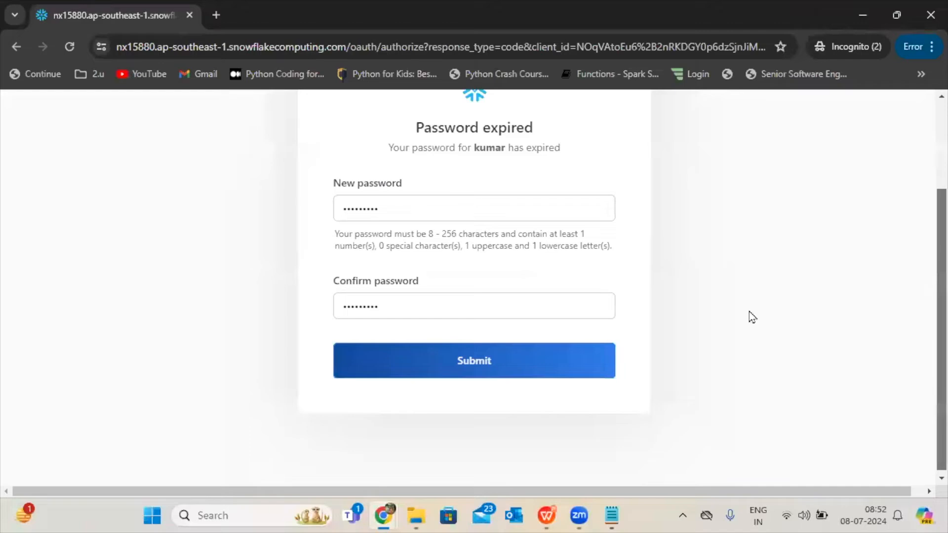
{"action": "left_click", "coordinate": [564, 361]}
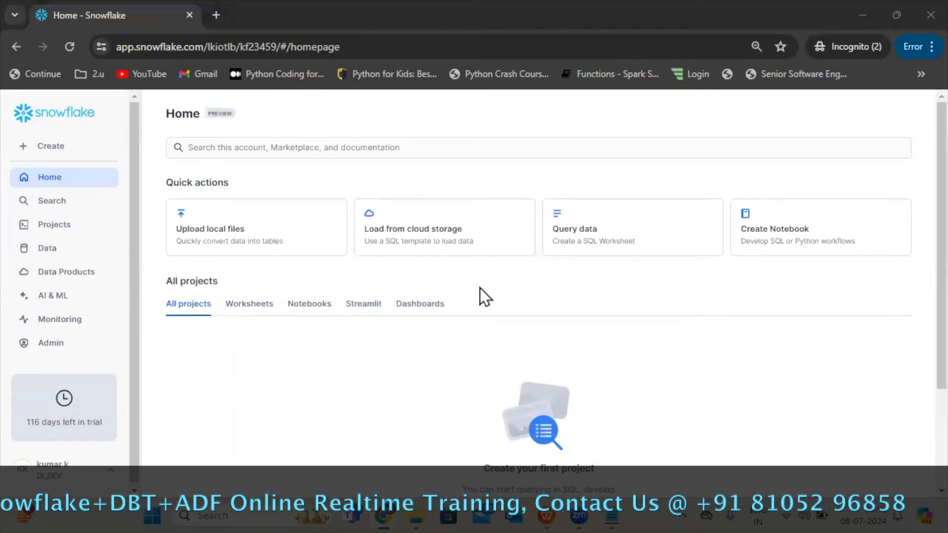
Open the Worksheets page and check the signed-in user's name and active role.
{"action": "left_click", "coordinate": [65, 230]}
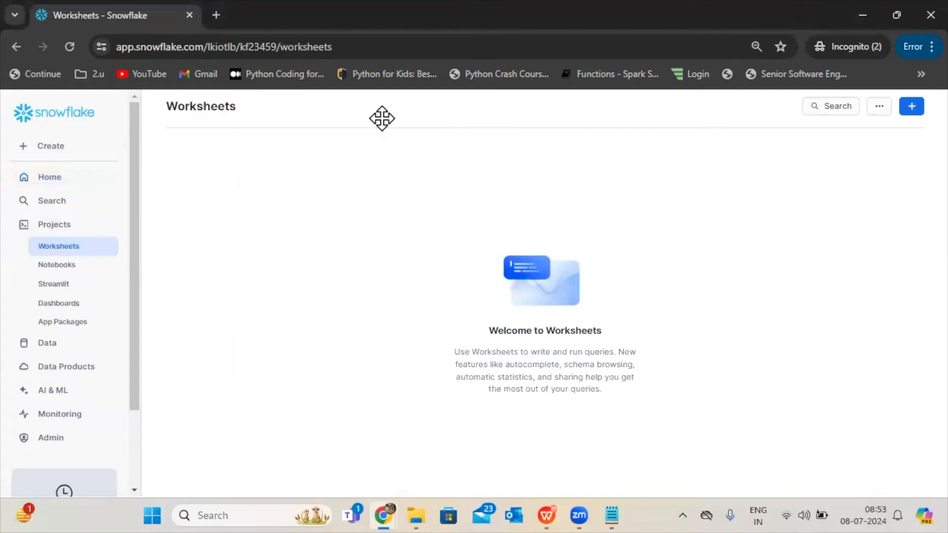
{"action": "mouse_move", "coordinate": [381, 512]}
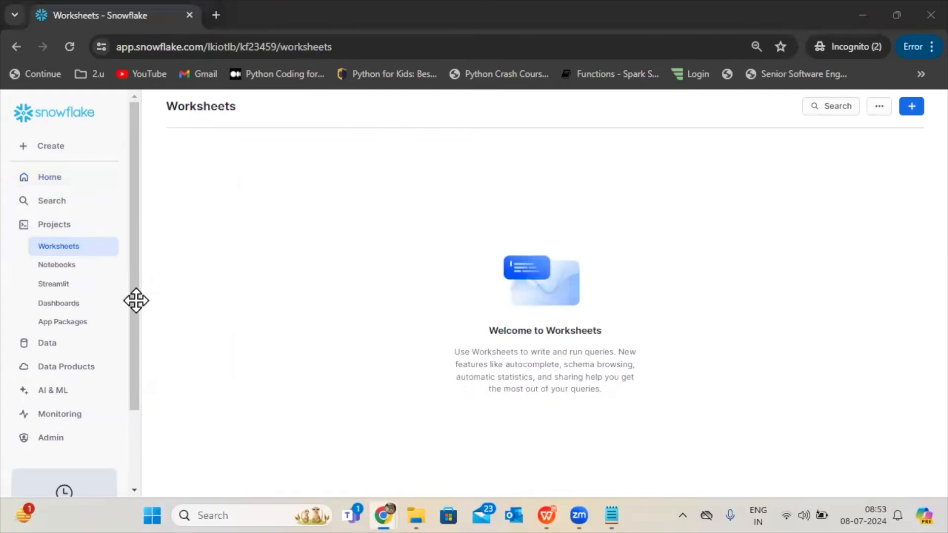
{"action": "left_click_drag", "start_coordinate": [131, 301], "coordinate": [106, 468]}
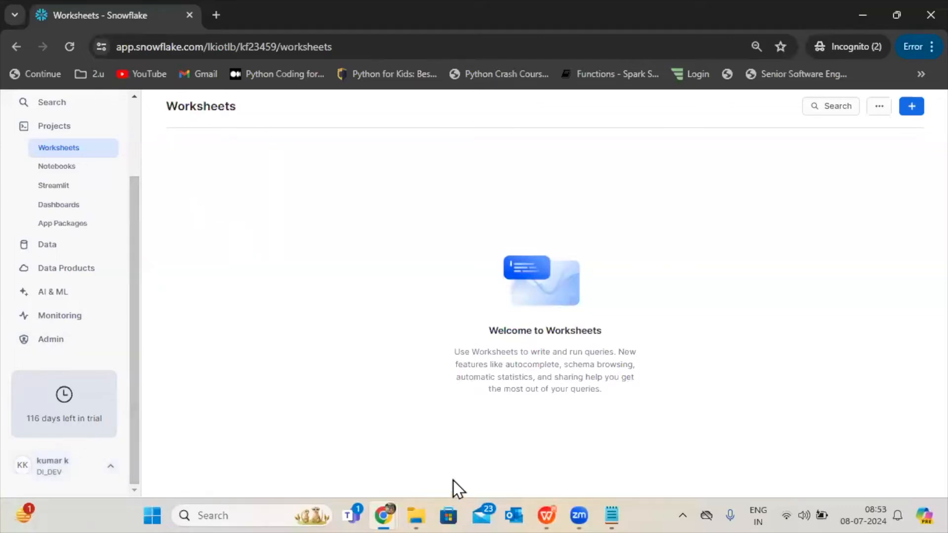
Switch to the other browser window and try to sign in with the administrator's saved username and account password.
{"action": "mouse_move", "coordinate": [388, 503]}
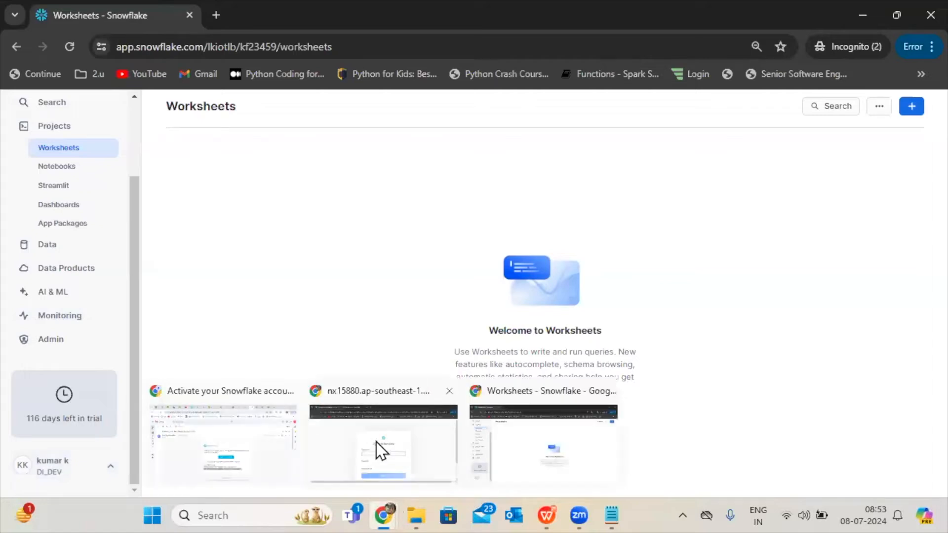
{"action": "left_click", "coordinate": [433, 444]}
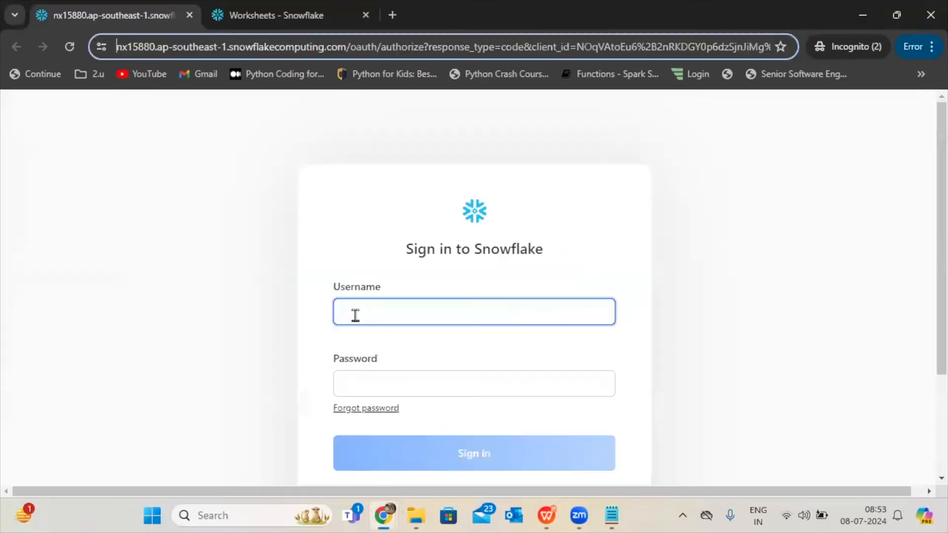
{"action": "left_click", "coordinate": [391, 314]}
{"action": "type", "text": "sai"}
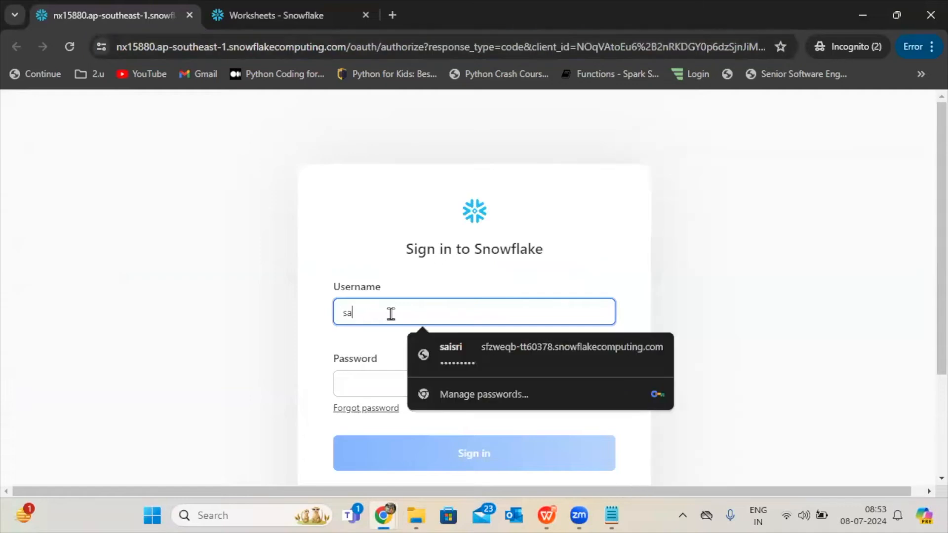
{"action": "left_click", "coordinate": [479, 347]}
{"action": "left_click", "coordinate": [406, 447]}
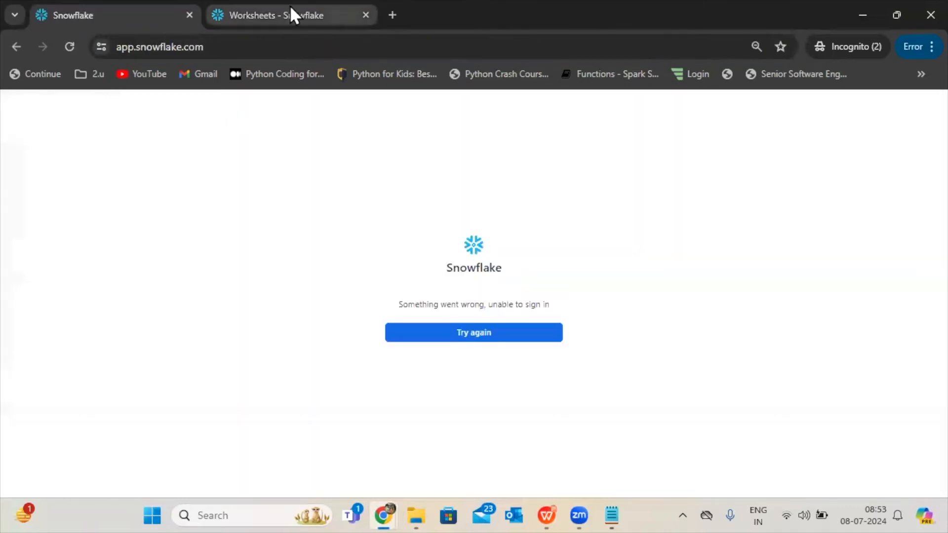
{"action": "left_click", "coordinate": [290, 6]}
{"action": "left_click", "coordinate": [128, 7]}
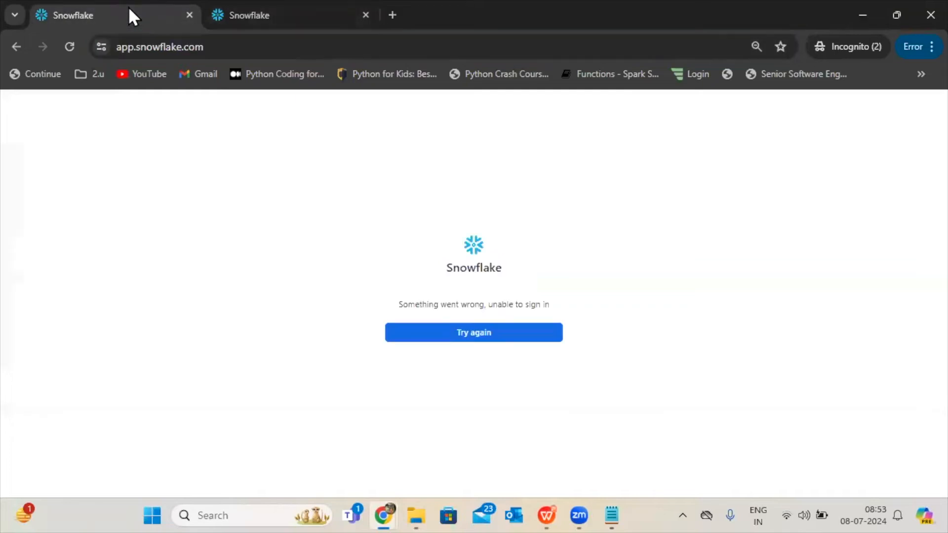
Retry the sign-in by selecting the same account and entering the administrator's saved username and password, and check the active role.
{"action": "left_click", "coordinate": [472, 336]}
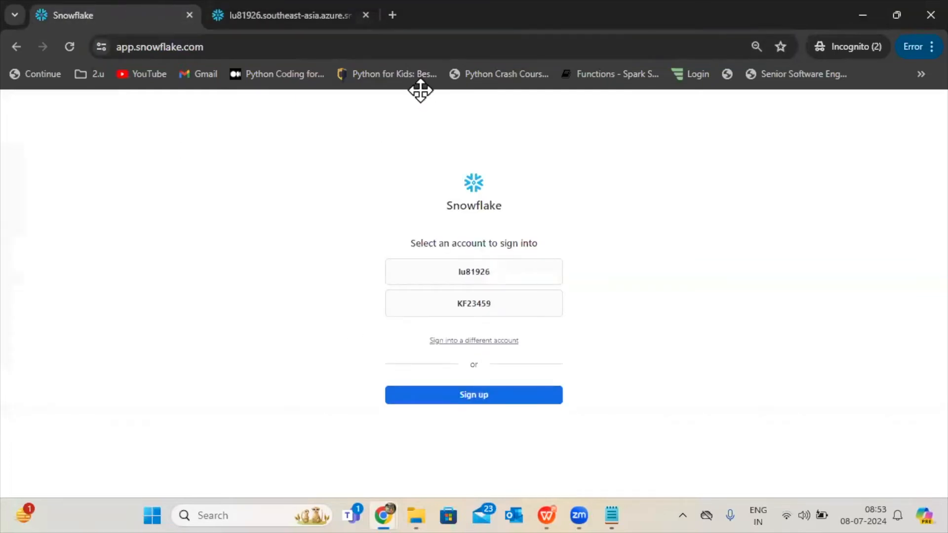
{"action": "left_click", "coordinate": [434, 305]}
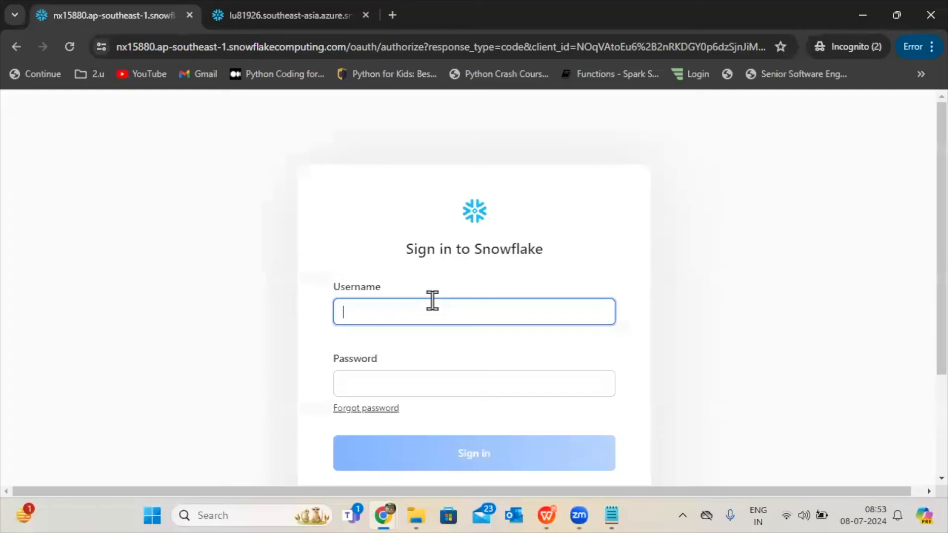
{"action": "type", "text": "saisri"}
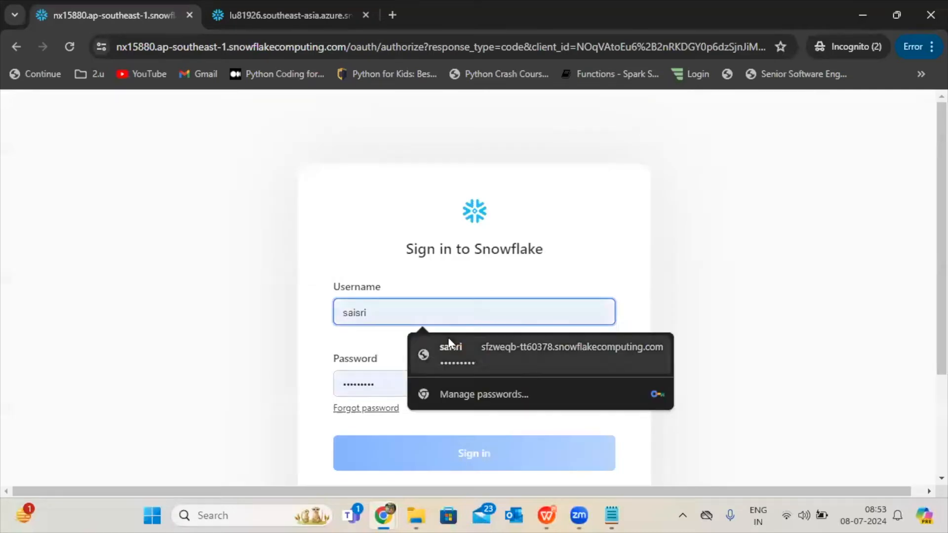
{"action": "left_click", "coordinate": [448, 346]}
{"action": "left_click", "coordinate": [422, 460]}
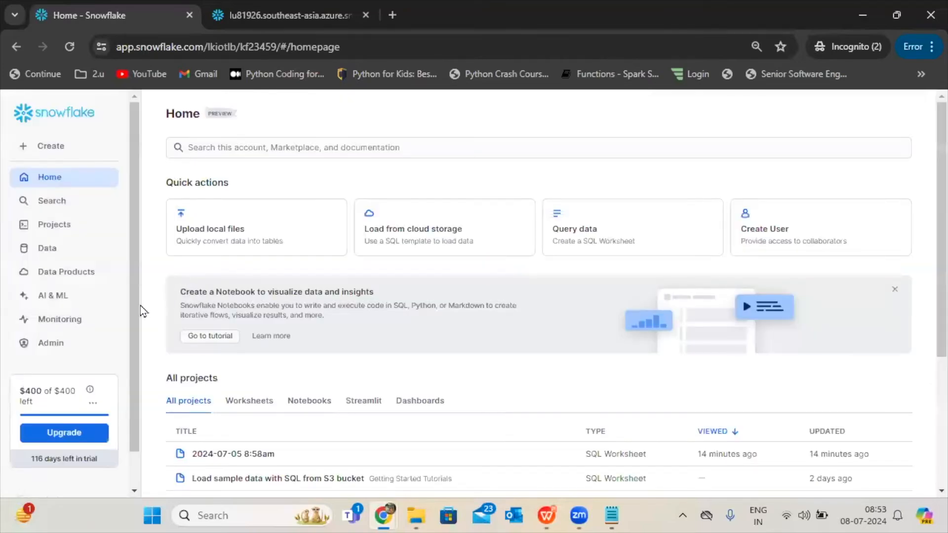
{"action": "left_click_drag", "start_coordinate": [134, 306], "coordinate": [134, 476]}
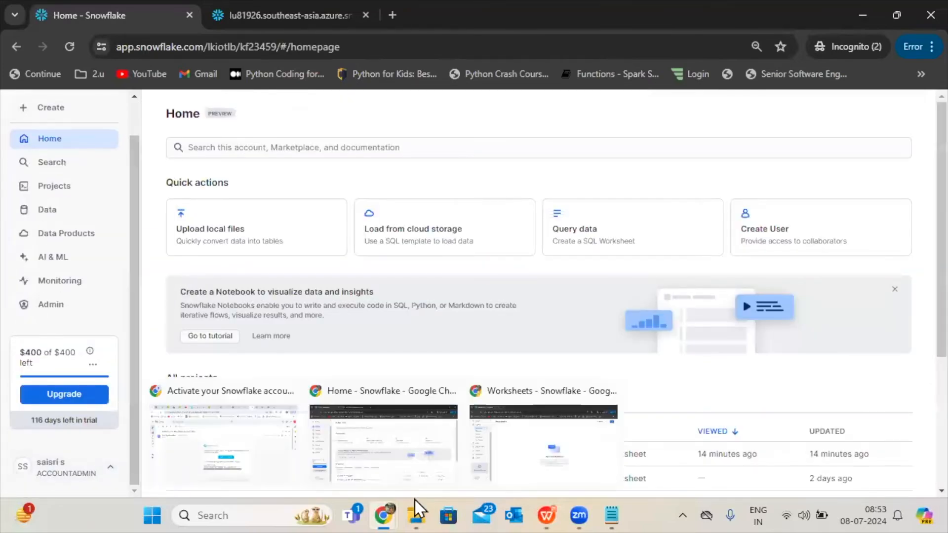
Return to the new user's Worksheets window and check the signed-in user's active role.
{"action": "mouse_move", "coordinate": [383, 513]}
{"action": "left_click", "coordinate": [535, 442]}
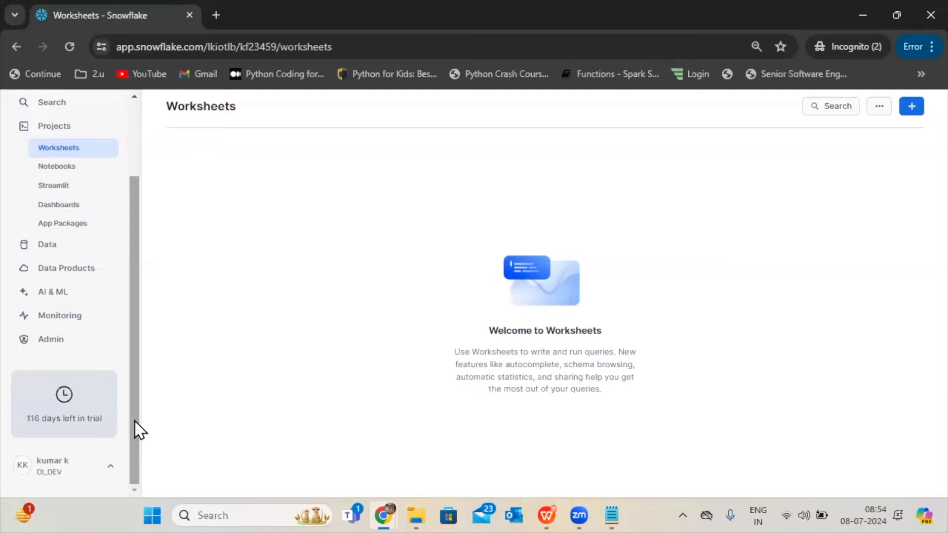
{"action": "left_click_drag", "start_coordinate": [132, 424], "coordinate": [131, 348]}
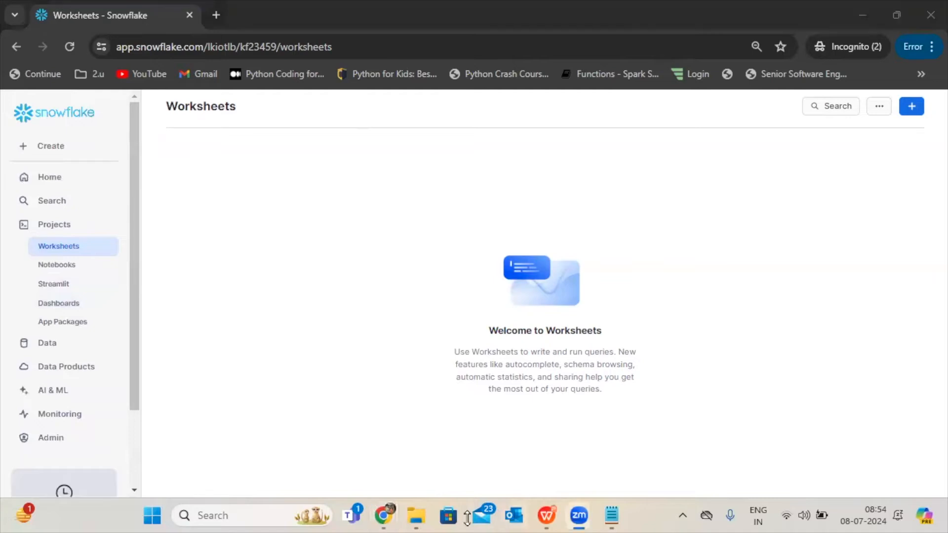
{"action": "left_click", "coordinate": [897, 15]}
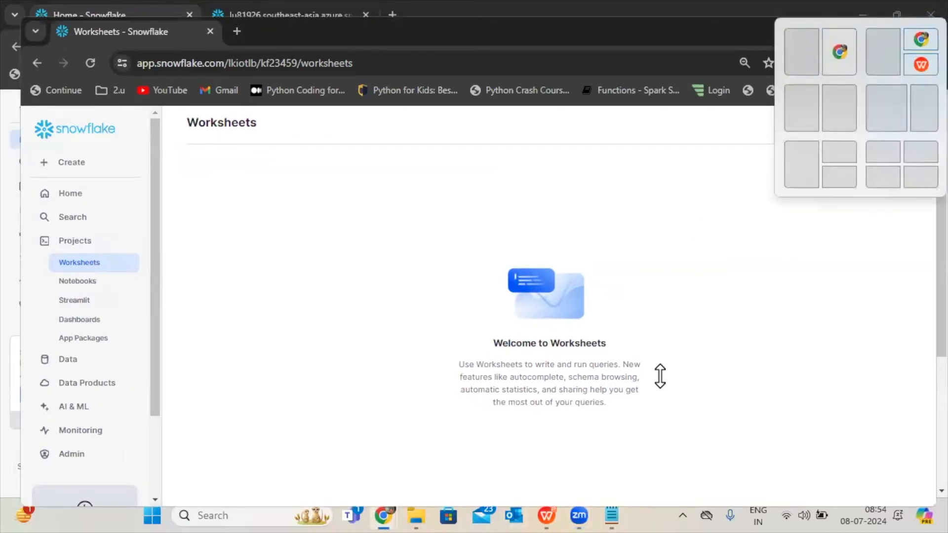
{"action": "scroll", "coordinate": [152, 402], "scroll_direction": "down", "scroll_amount": 3}
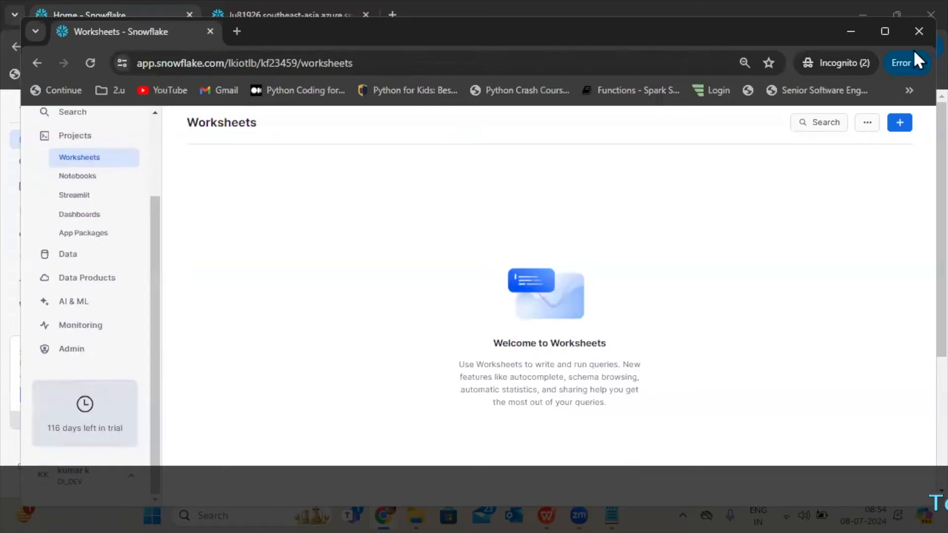
{"action": "left_click", "coordinate": [884, 35]}
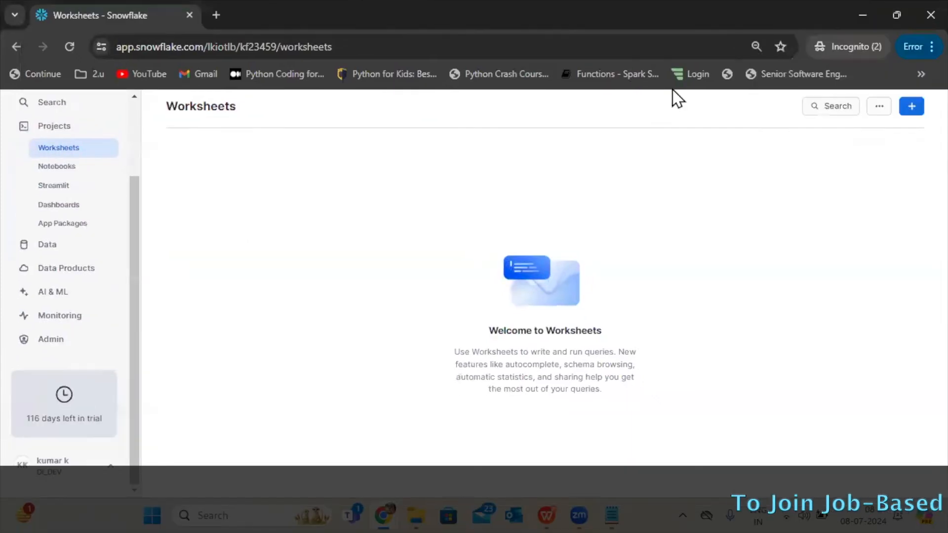
Open AI & ML Studio and the Admin section as the DI_DEV user, and review the Admin pages offered.
{"action": "left_click", "coordinate": [53, 292]}
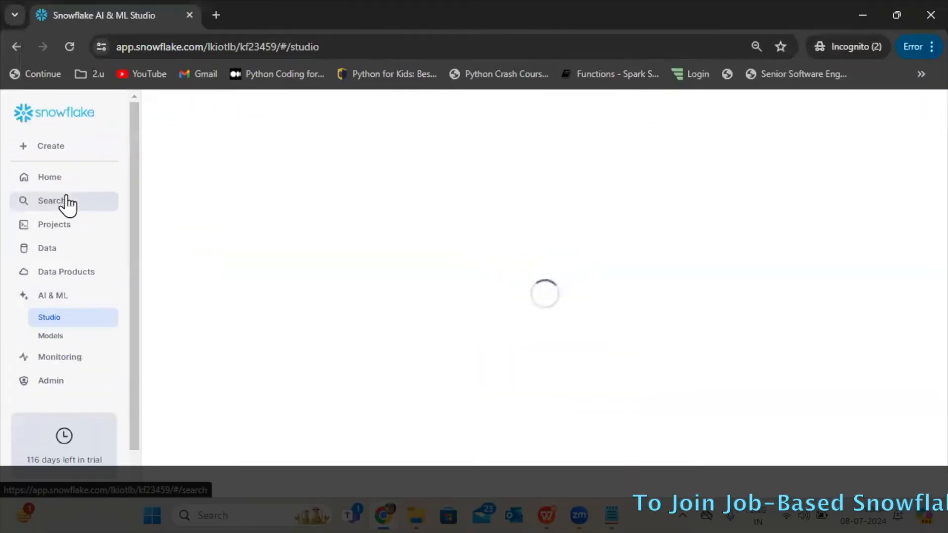
{"action": "left_click", "coordinate": [49, 390]}
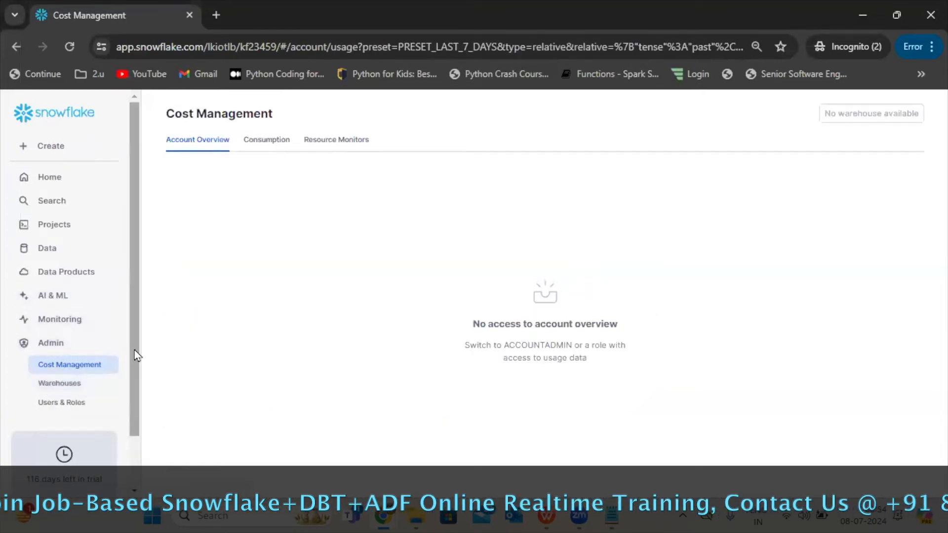
{"action": "left_click_drag", "start_coordinate": [135, 350], "coordinate": [137, 408]}
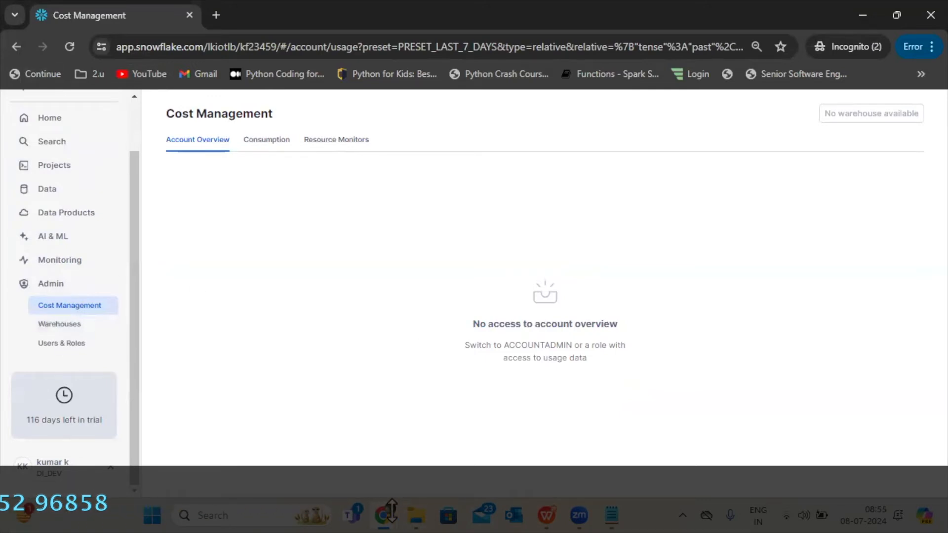
Open the Admin section in the administrator's window and review the pages offered to ACCOUNTADMIN.
{"action": "mouse_move", "coordinate": [387, 514]}
{"action": "left_click", "coordinate": [404, 437]}
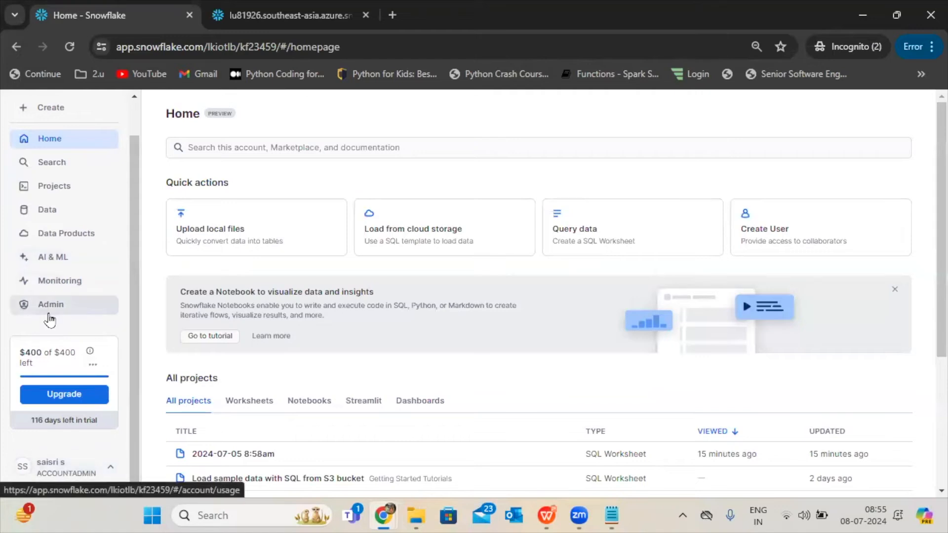
{"action": "left_click", "coordinate": [49, 311]}
{"action": "left_click_drag", "start_coordinate": [134, 339], "coordinate": [142, 425]}
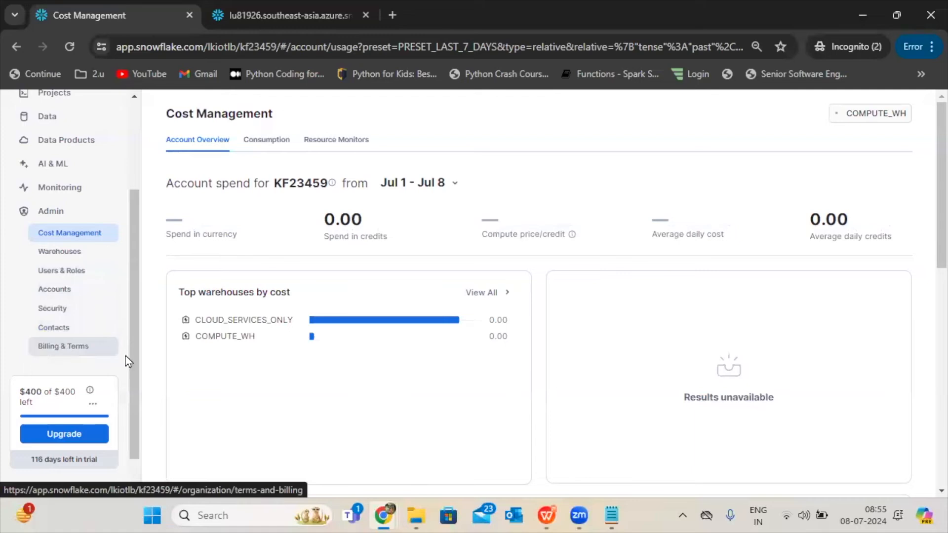
Compare the Admin options and Cost Management page between the DI_DEV and ACCOUNTADMIN windows.
{"action": "mouse_move", "coordinate": [378, 499]}
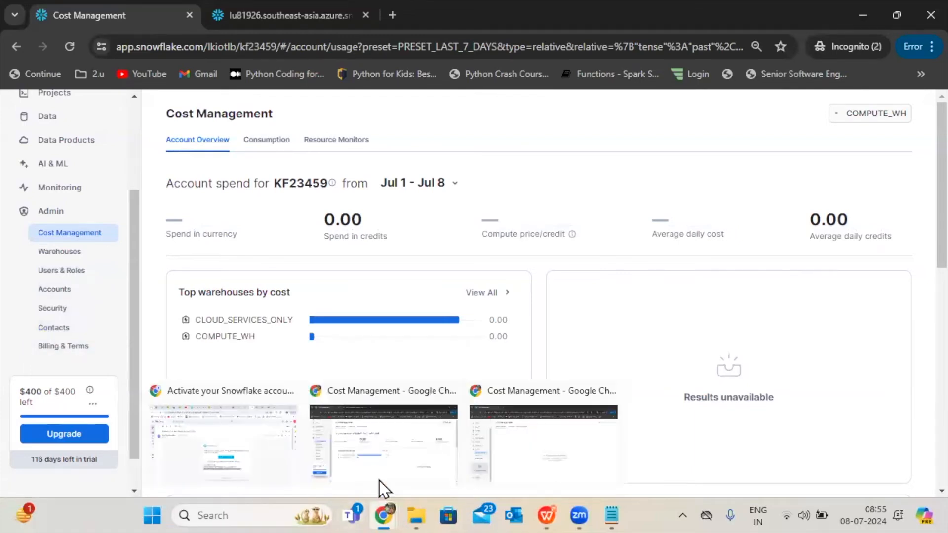
{"action": "left_click", "coordinate": [531, 429]}
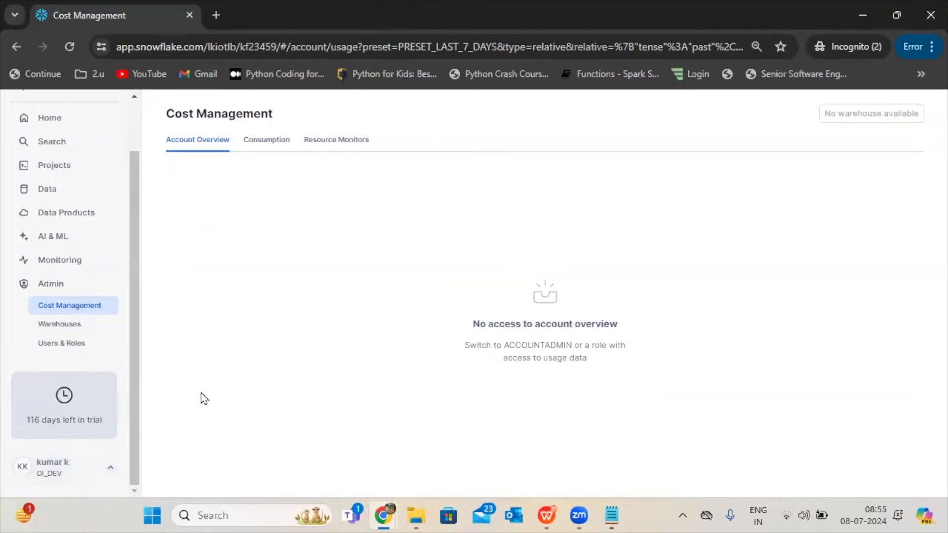
{"action": "mouse_move", "coordinate": [134, 468]}
{"action": "left_mouse_down"}
{"action": "mouse_move", "coordinate": [133, 423]}
{"action": "mouse_move", "coordinate": [141, 483]}
{"action": "left_mouse_up"}
{"action": "mouse_move", "coordinate": [389, 517]}
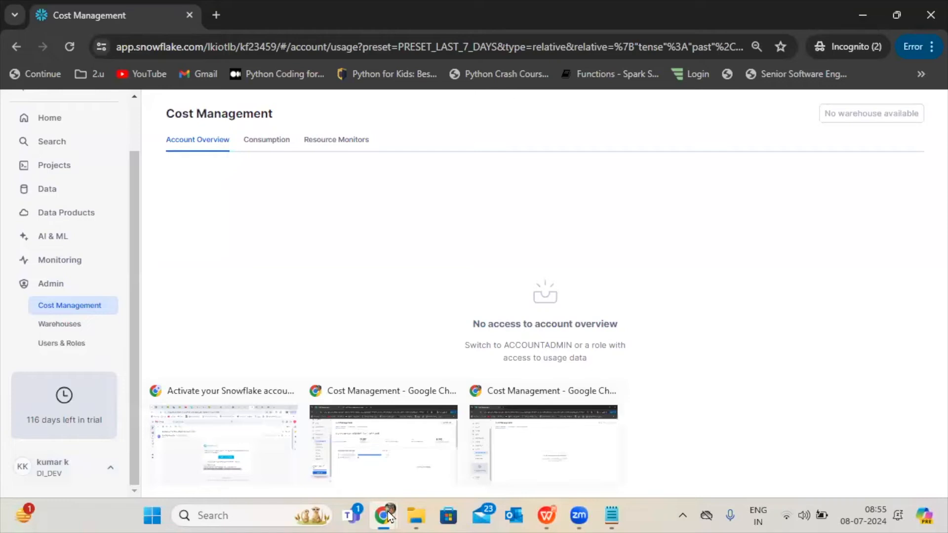
{"action": "left_click", "coordinate": [401, 449]}
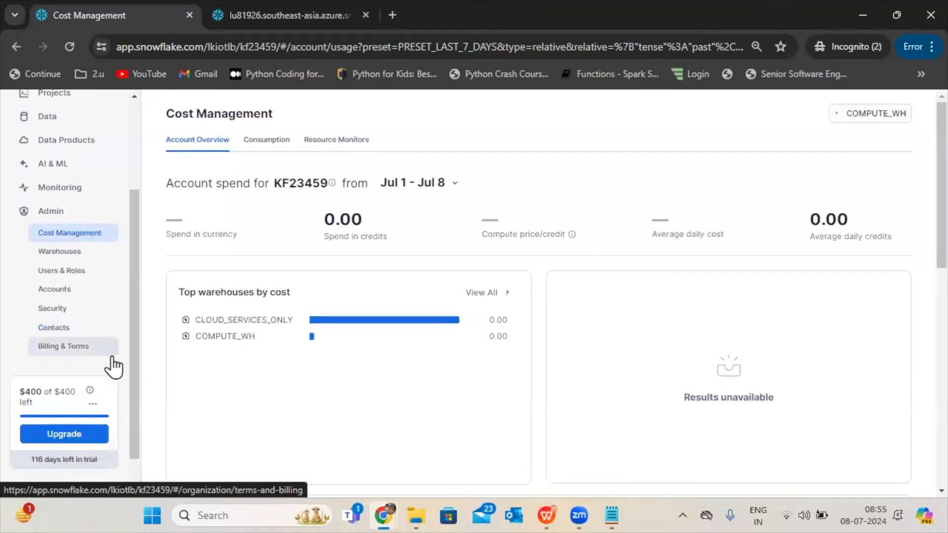
{"action": "mouse_move", "coordinate": [382, 515]}
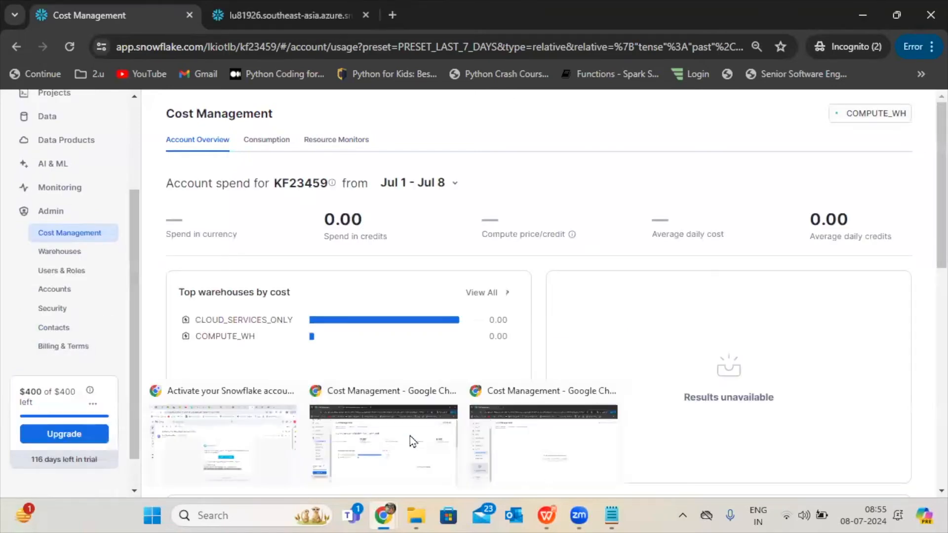
Open the Warehouses page in the DI_DEV user's window and examine which warehouses that role can access.
{"action": "left_click", "coordinate": [514, 440]}
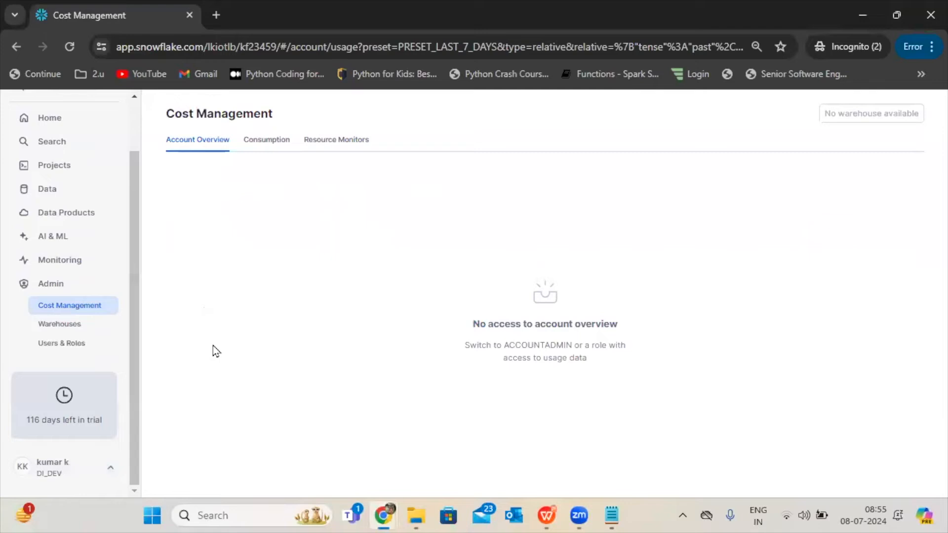
{"action": "left_click", "coordinate": [70, 326]}
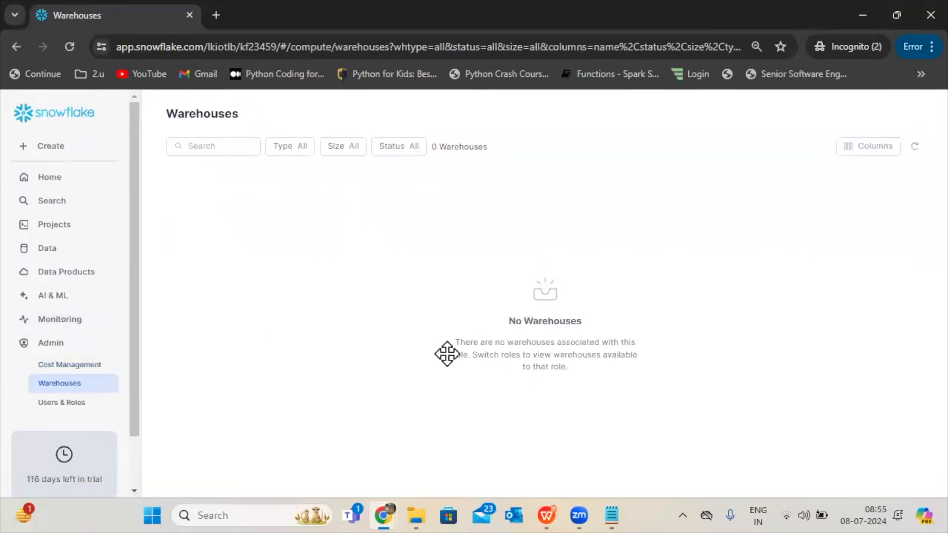
{"action": "left_click_drag", "start_coordinate": [133, 408], "coordinate": [143, 499]}
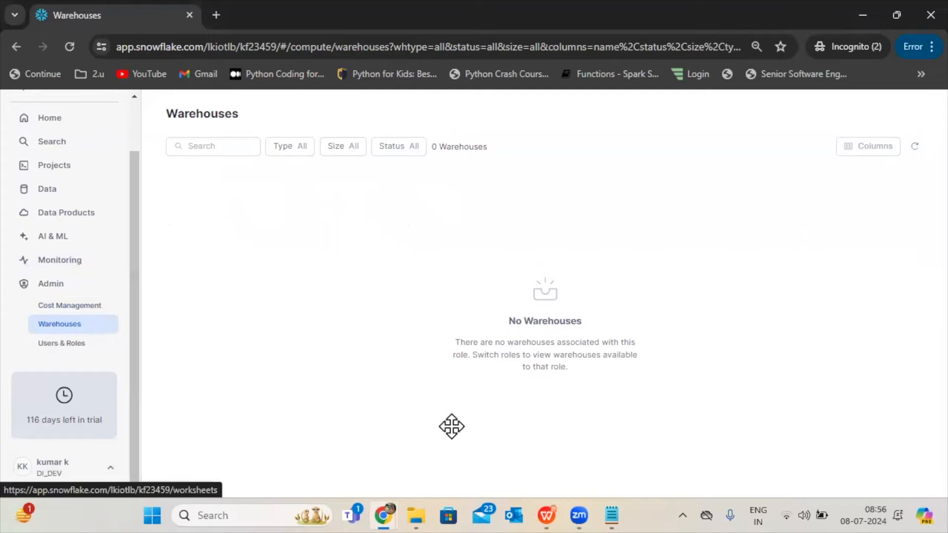
Open the Warehouses page in the ACCOUNTADMIN window and examine the warehouses and their owners.
{"action": "mouse_move", "coordinate": [385, 514]}
{"action": "left_click", "coordinate": [355, 438]}
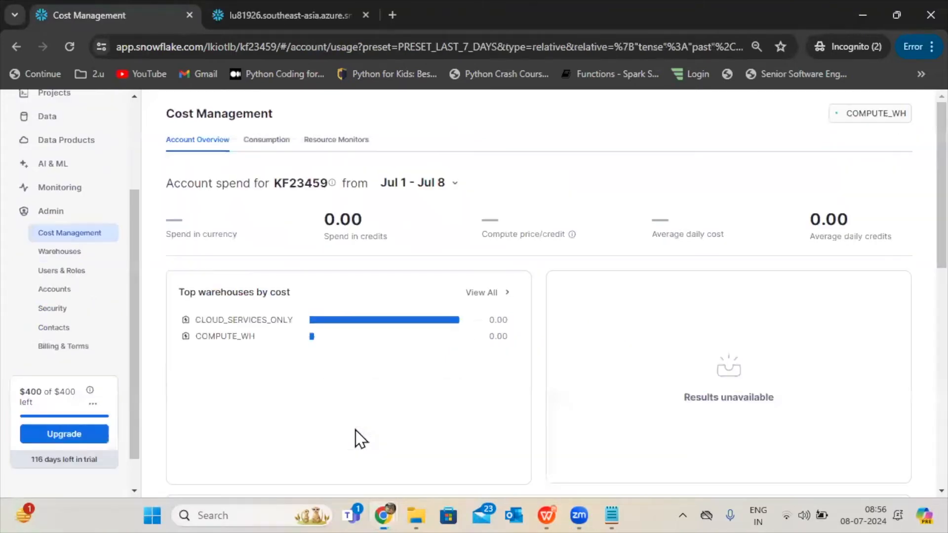
{"action": "left_click", "coordinate": [43, 254]}
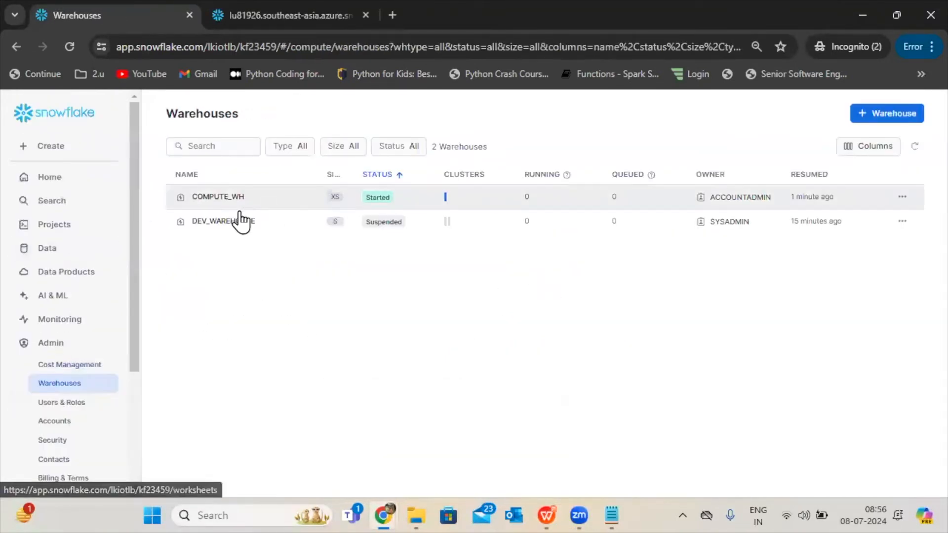
Open the details of DEV_WAREHOUSE and examine the roles listed under its privileges.
{"action": "left_click", "coordinate": [250, 241]}
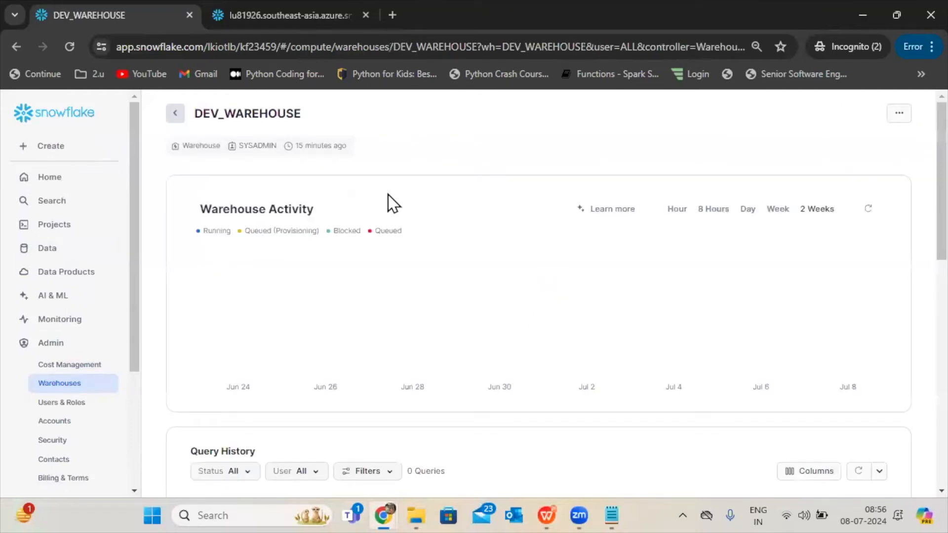
{"action": "scroll", "coordinate": [916, 332], "scroll_direction": "down", "scroll_amount": 10}
{"action": "scroll", "coordinate": [917, 380], "scroll_direction": "down", "scroll_amount": 4}
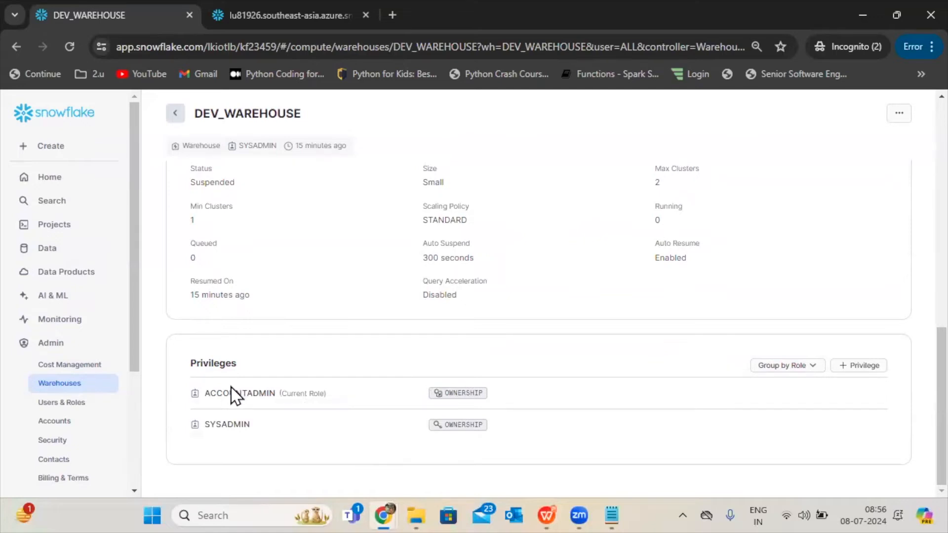
Switch the role from ACCOUNTADMIN to SYSADMIN and examine the privileges listed on DEV_WAREHOUSE.
{"action": "left_click_drag", "start_coordinate": [131, 364], "coordinate": [170, 503]}
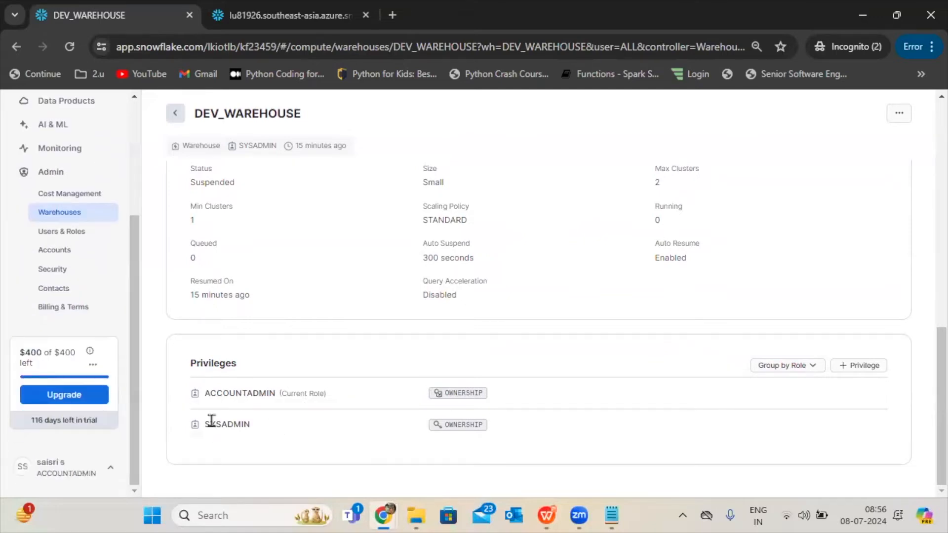
{"action": "left_click", "coordinate": [93, 472]}
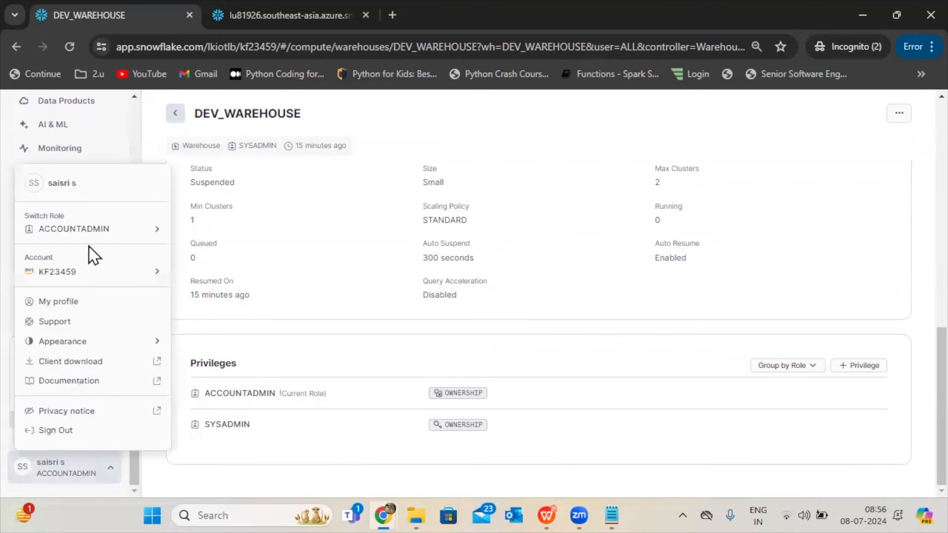
{"action": "mouse_move", "coordinate": [89, 236]}
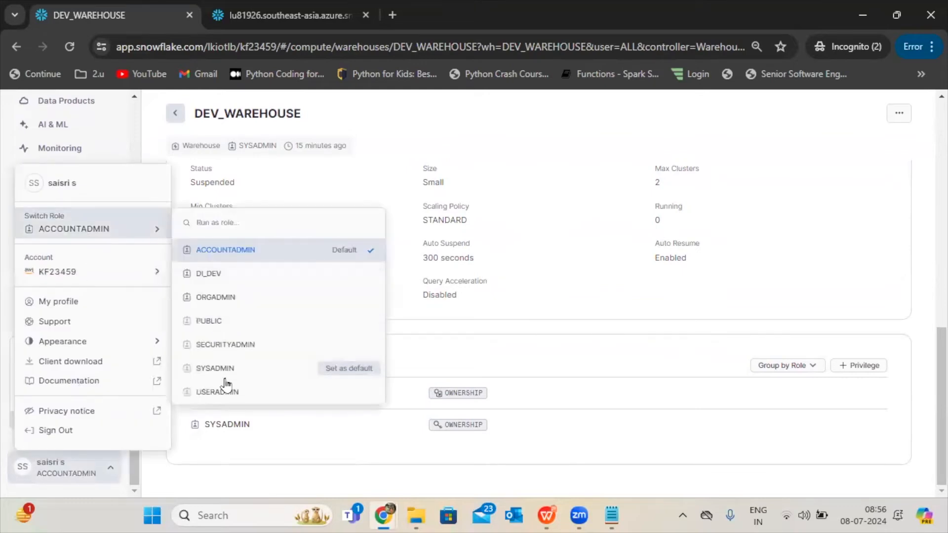
{"action": "left_click", "coordinate": [210, 368]}
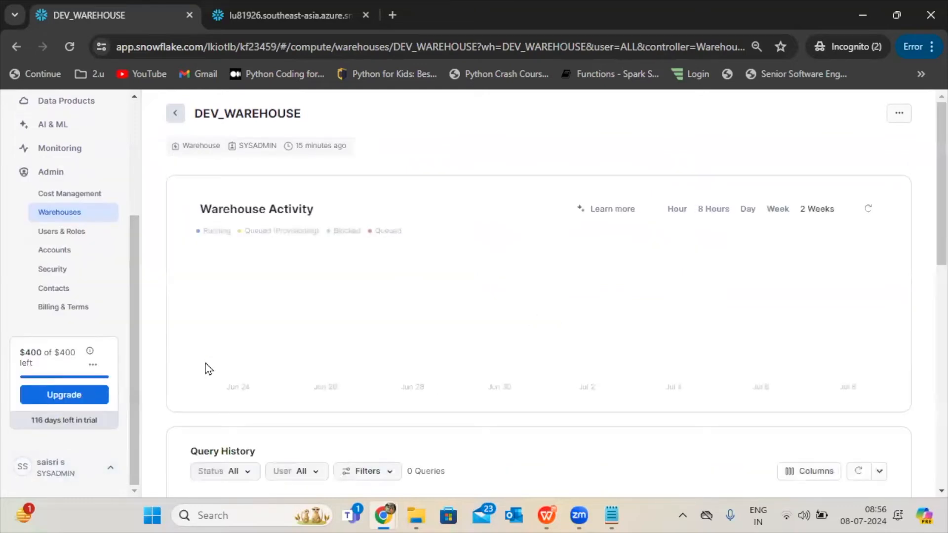
{"action": "scroll", "coordinate": [914, 270], "scroll_direction": "down", "scroll_amount": 8}
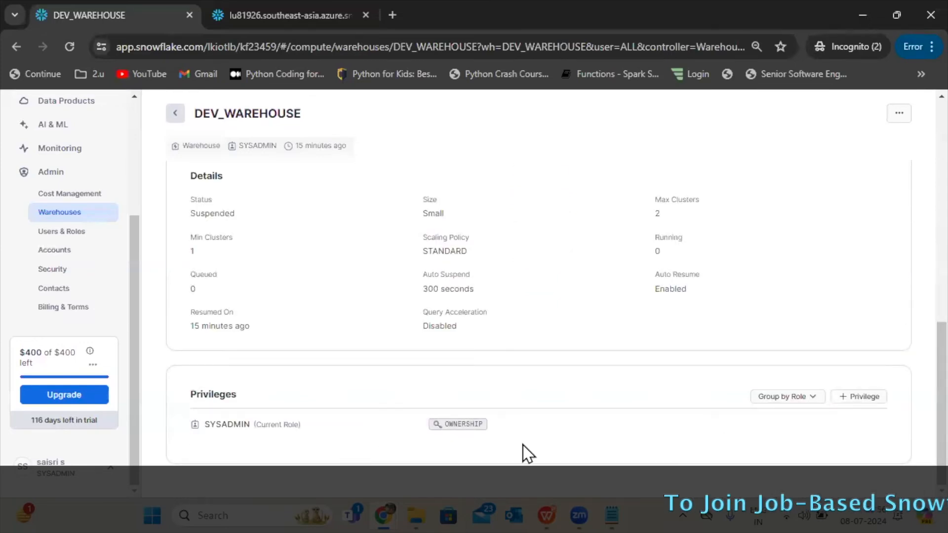
Switch the role to SECURITYADMIN and review the details and privileges of DEV_WAREHOUSE.
{"action": "left_click", "coordinate": [69, 475]}
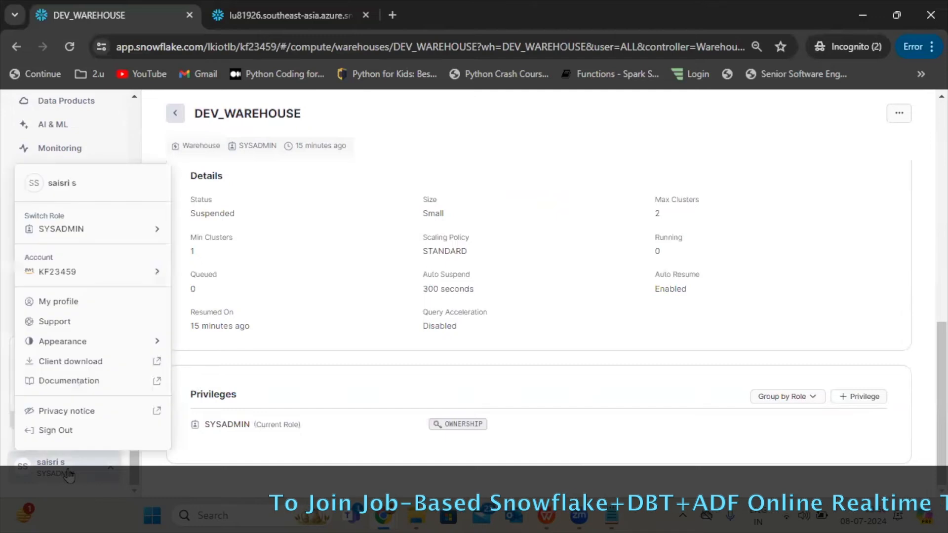
{"action": "mouse_move", "coordinate": [64, 232]}
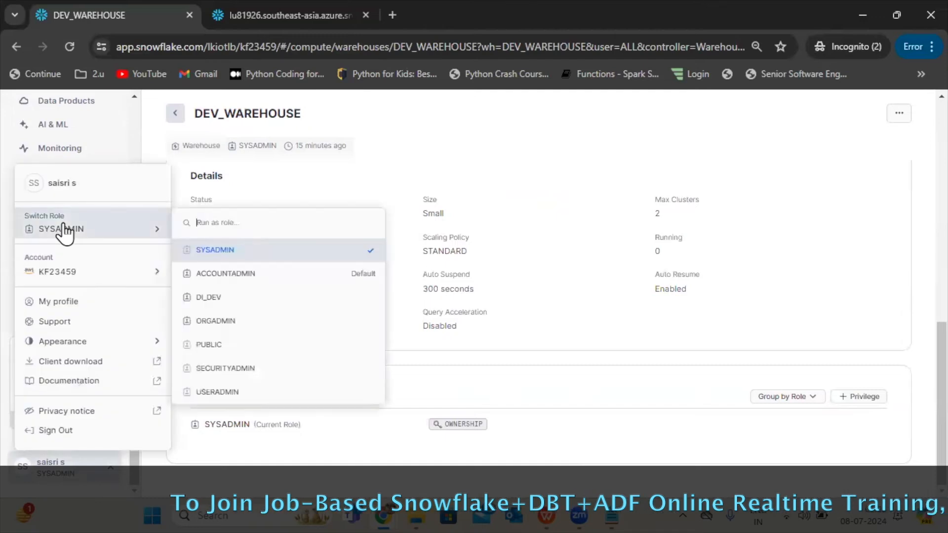
{"action": "left_click", "coordinate": [253, 368]}
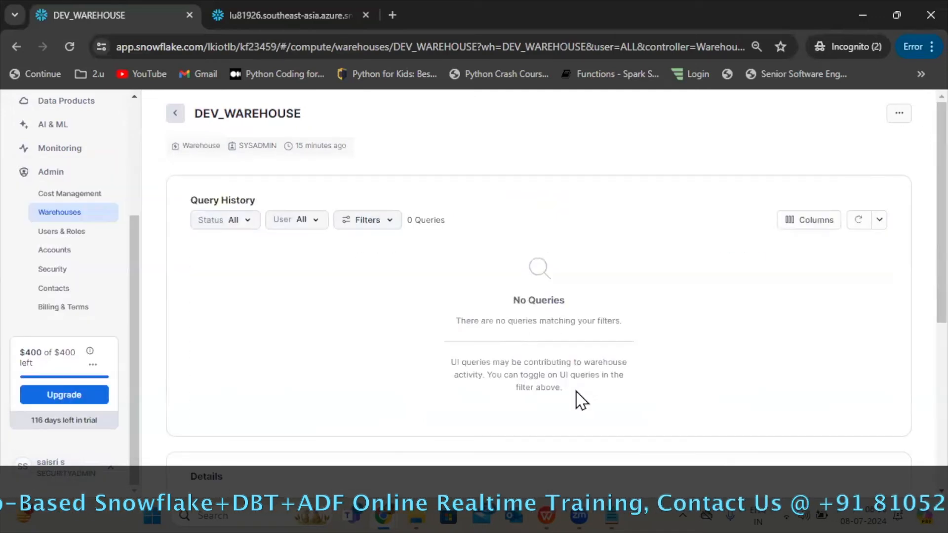
{"action": "scroll", "coordinate": [917, 461], "scroll_direction": "down", "scroll_amount": 10}
{"action": "scroll", "coordinate": [914, 296], "scroll_direction": "up", "scroll_amount": 10}
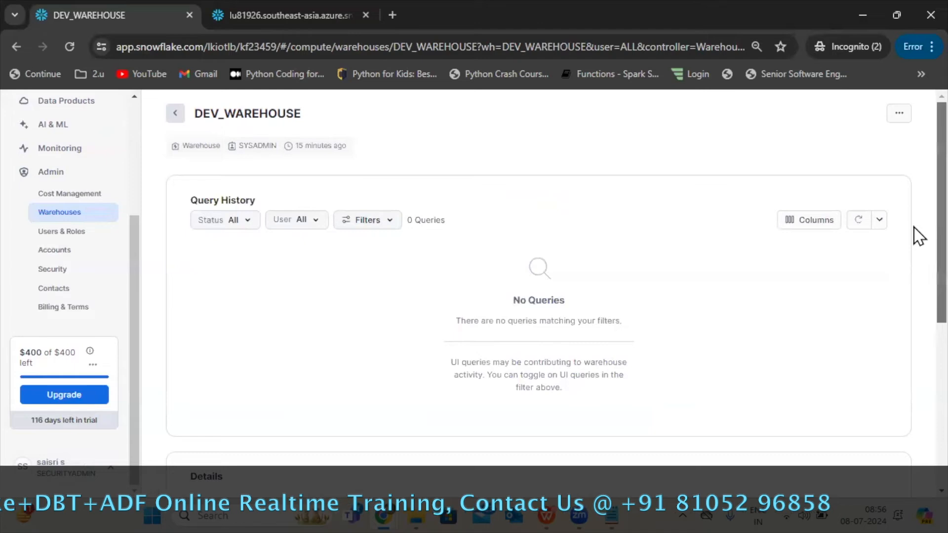
{"action": "scroll", "coordinate": [915, 345], "scroll_direction": "down", "scroll_amount": 9}
{"action": "left_click_drag", "start_coordinate": [913, 418], "coordinate": [911, 439]}
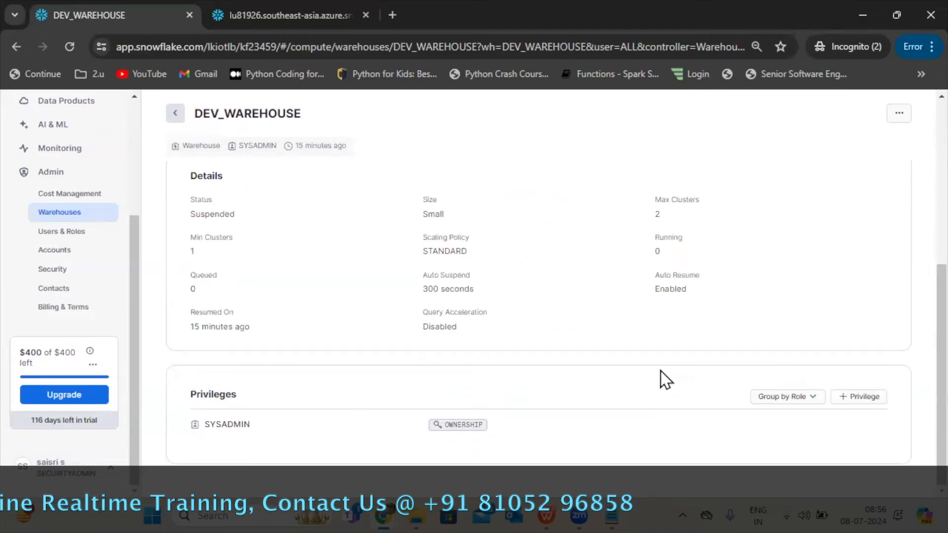
Grant the USAGE privilege on DEV_WAREHOUSE to the DI_DEV role.
{"action": "left_click", "coordinate": [849, 402]}
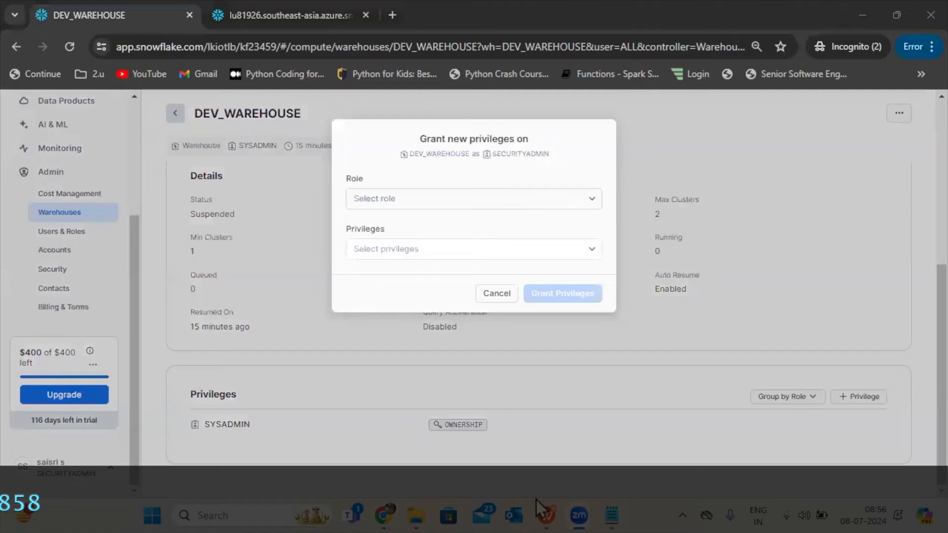
{"action": "left_click", "coordinate": [556, 202]}
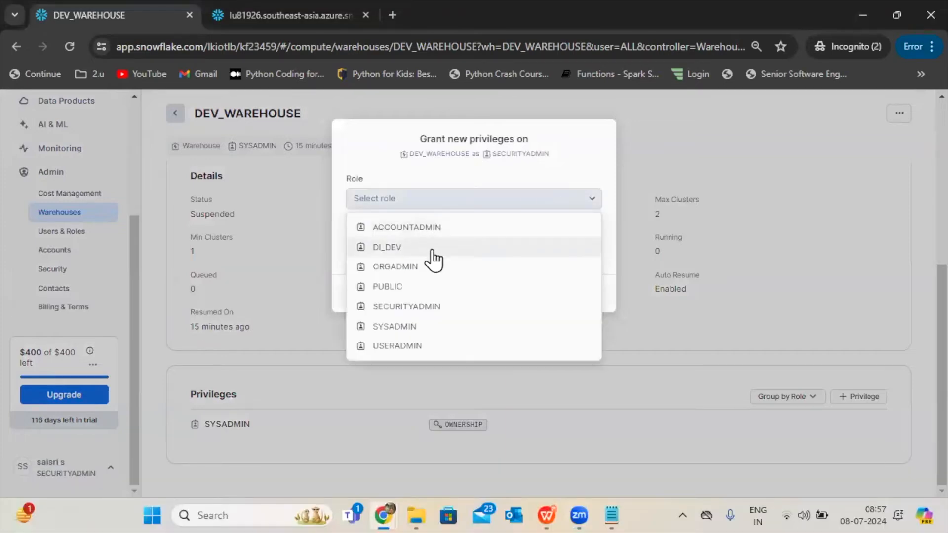
{"action": "left_click", "coordinate": [433, 255]}
{"action": "left_click", "coordinate": [428, 251]}
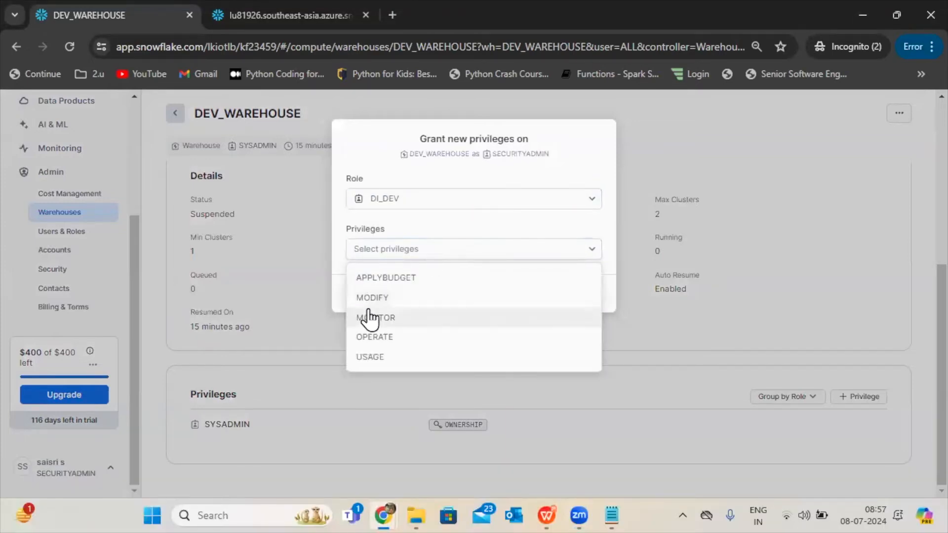
{"action": "left_click", "coordinate": [383, 358]}
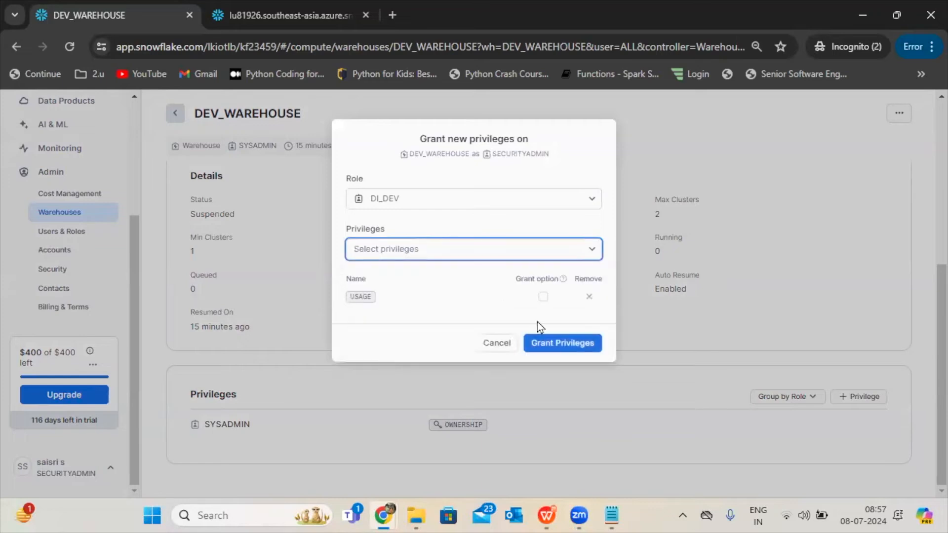
{"action": "left_click", "coordinate": [541, 346]}
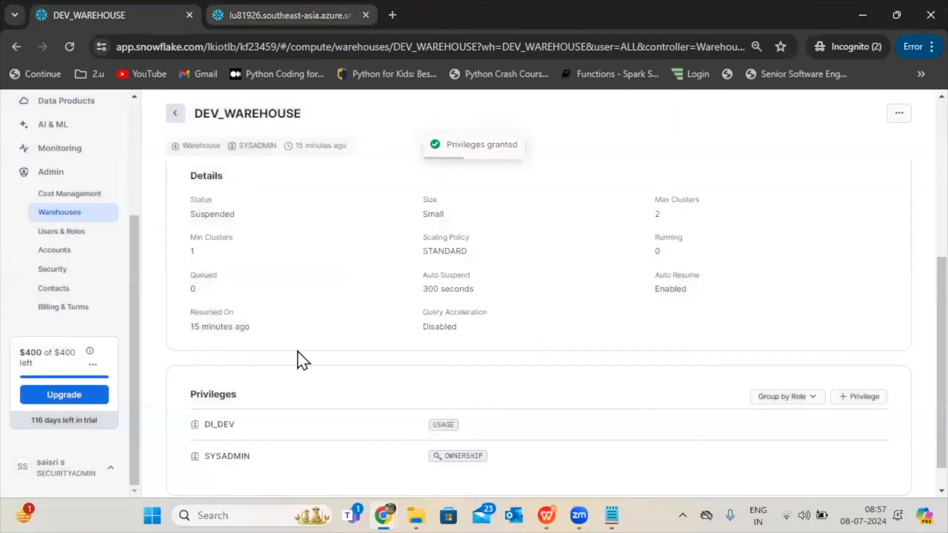
Compare the Warehouses page and active role in the second window with those in the DEV_WAREHOUSE window.
{"action": "left_click", "coordinate": [391, 500]}
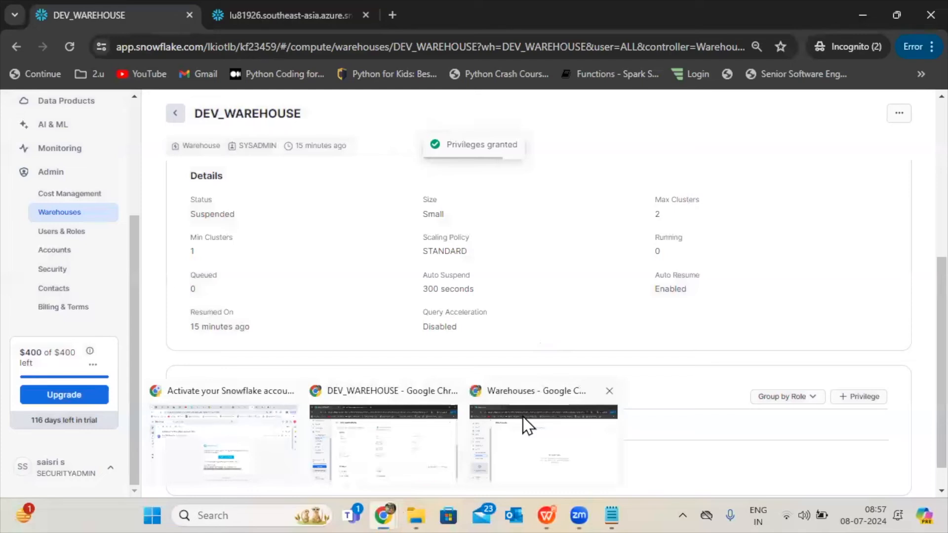
{"action": "left_click", "coordinate": [527, 426]}
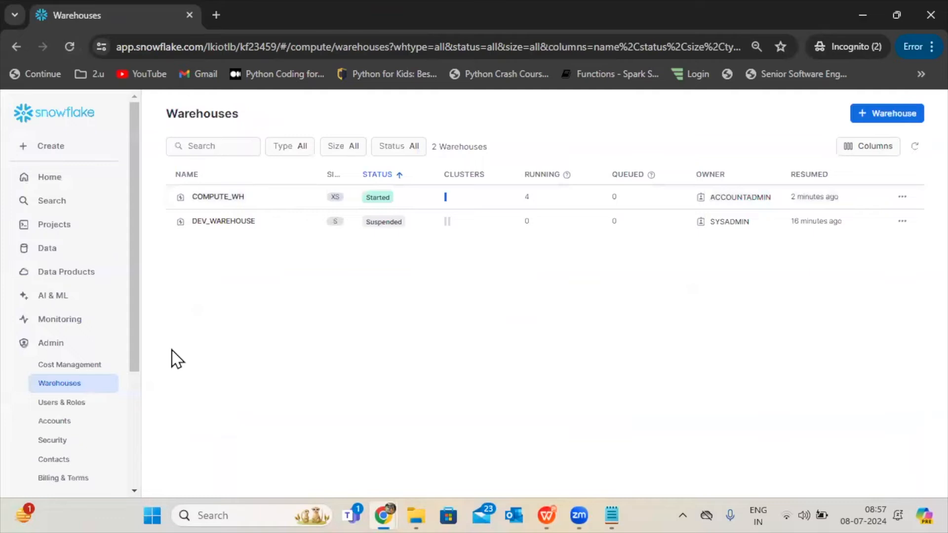
{"action": "left_click_drag", "start_coordinate": [132, 370], "coordinate": [134, 499]}
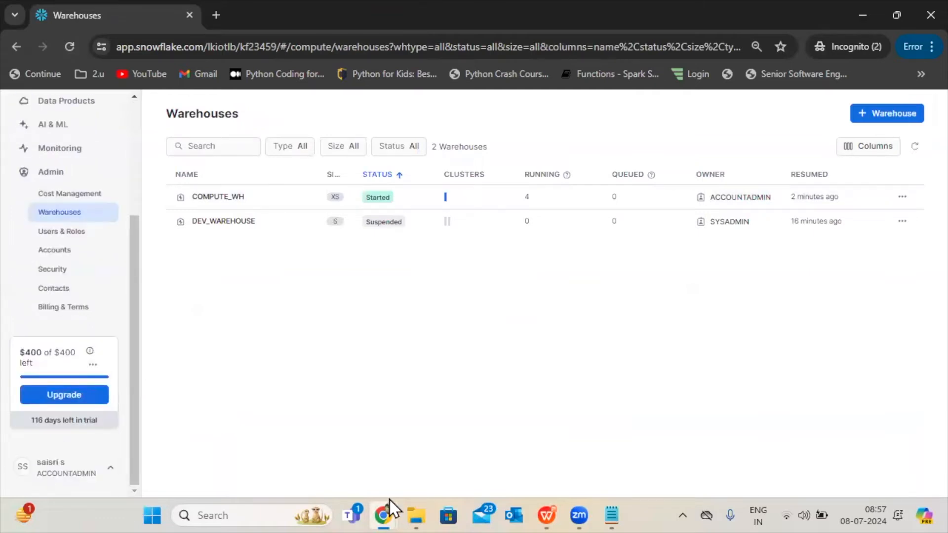
{"action": "mouse_move", "coordinate": [390, 500]}
{"action": "left_click", "coordinate": [467, 426]}
{"action": "mouse_move", "coordinate": [395, 500]}
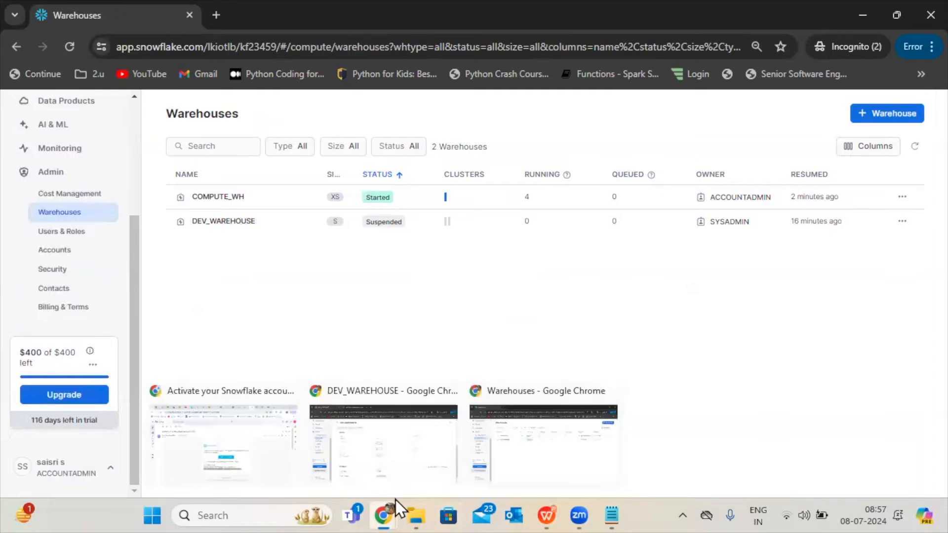
{"action": "left_click", "coordinate": [358, 418]}
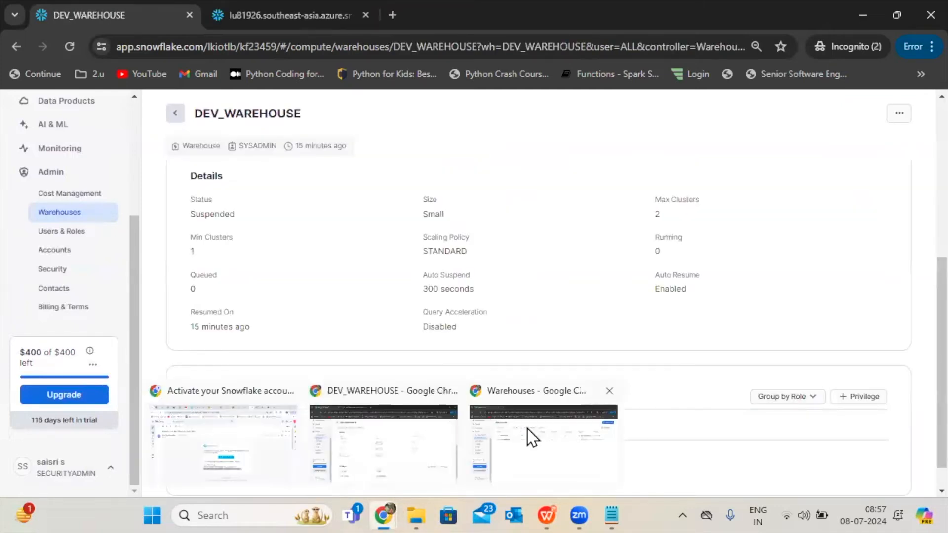
{"action": "left_click", "coordinate": [543, 442]}
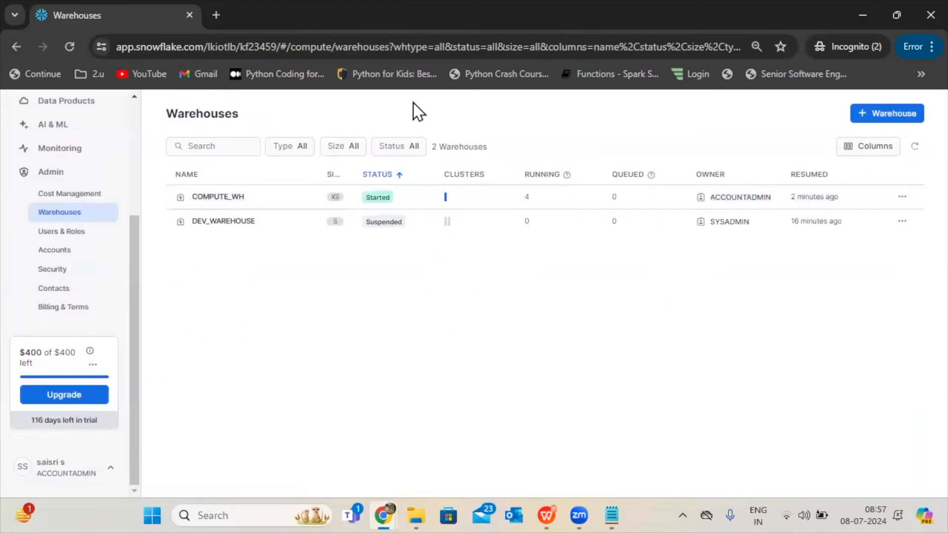
Sign out of the ACCOUNTADMIN session in the window showing the Warehouses page.
{"action": "left_click", "coordinate": [15, 52]}
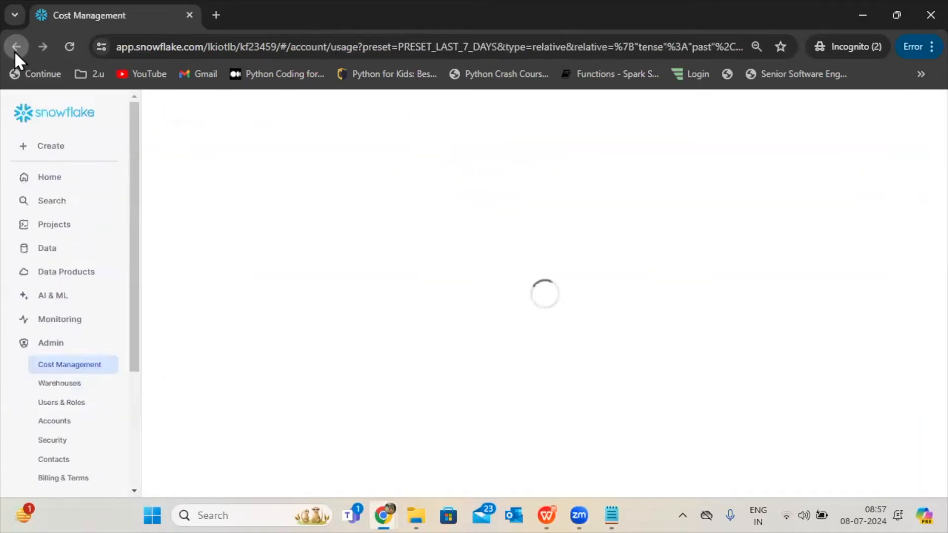
{"action": "left_click_drag", "start_coordinate": [134, 259], "coordinate": [144, 438]}
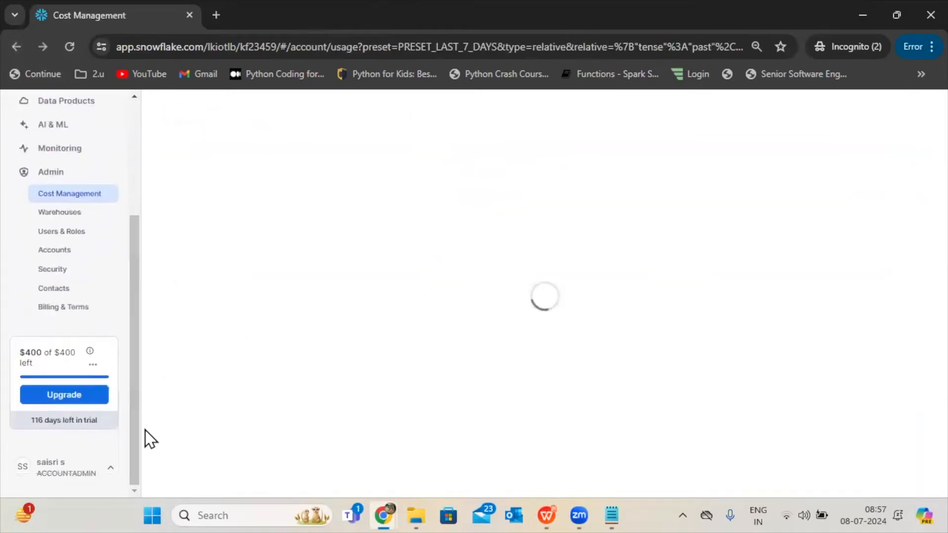
{"action": "left_click", "coordinate": [56, 483]}
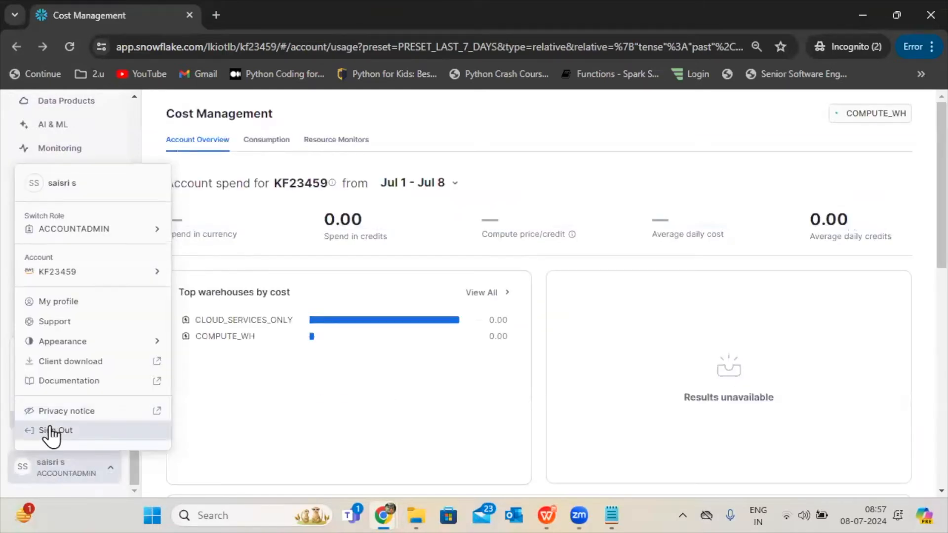
{"action": "left_click", "coordinate": [52, 432]}
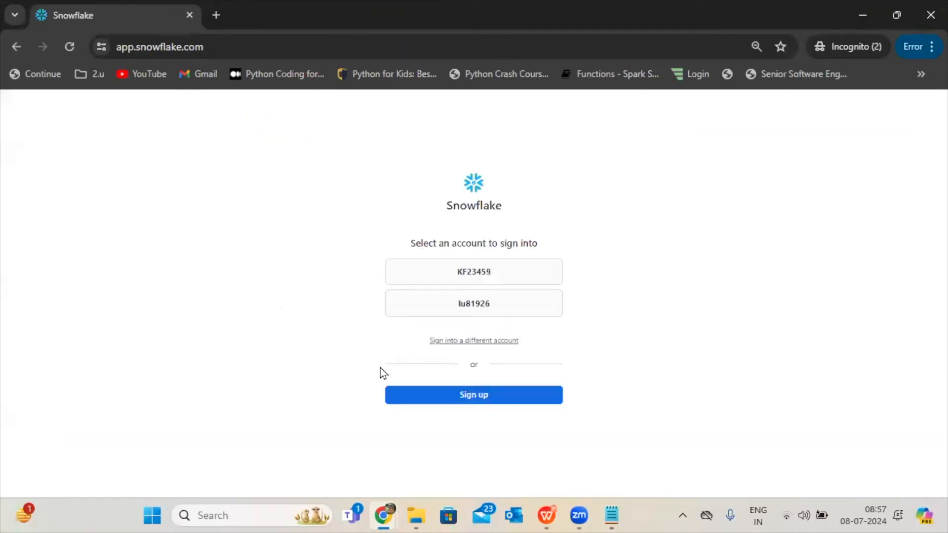
Sign in to the same Snowflake account as the DI_DEV user, entering that user's username and password.
{"action": "left_click", "coordinate": [474, 278]}
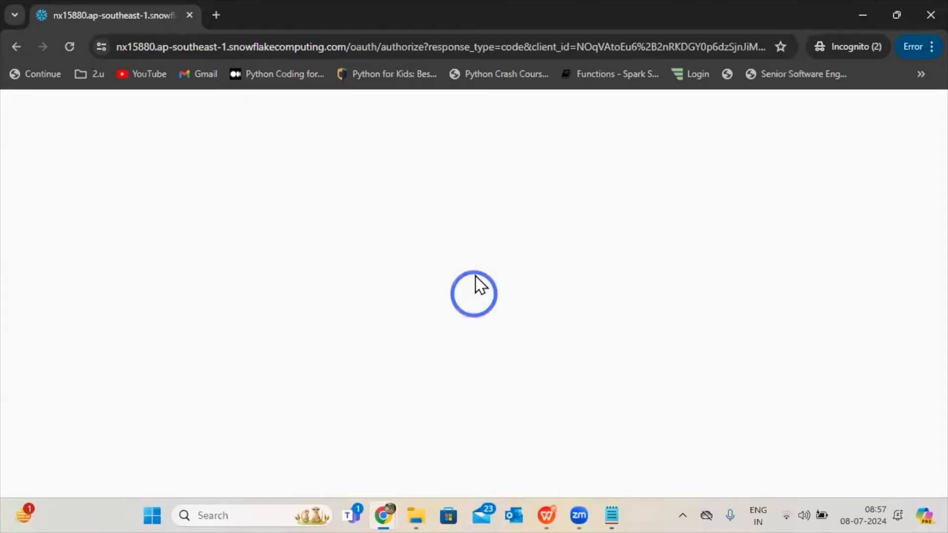
{"action": "type", "text": "kumar"}
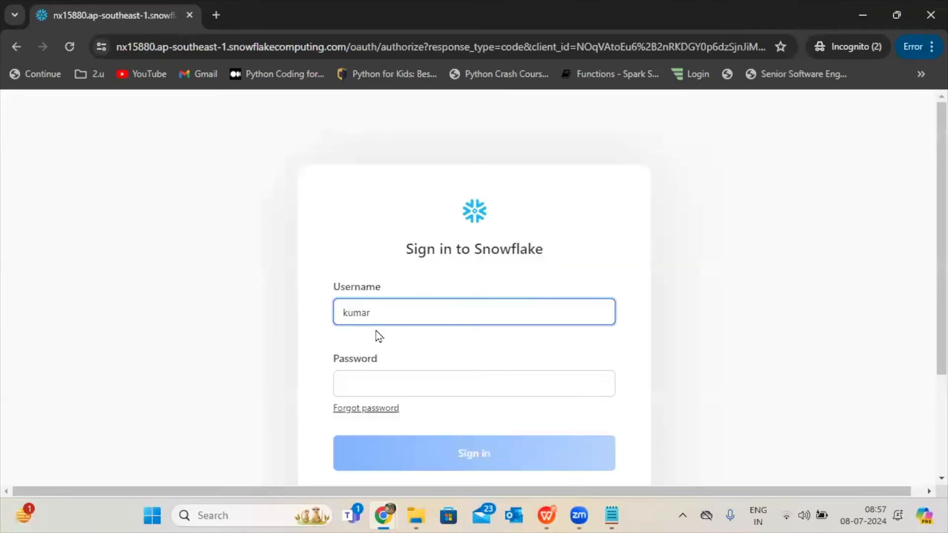
{"action": "key", "text": "Tab"}
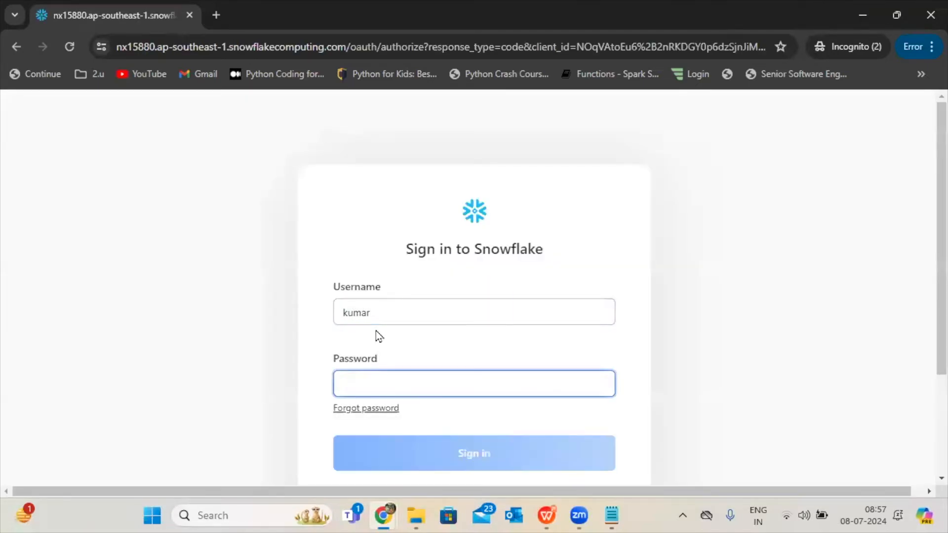
{"action": "type", "text": "•••••••••"}
{"action": "key", "text": "Return"}
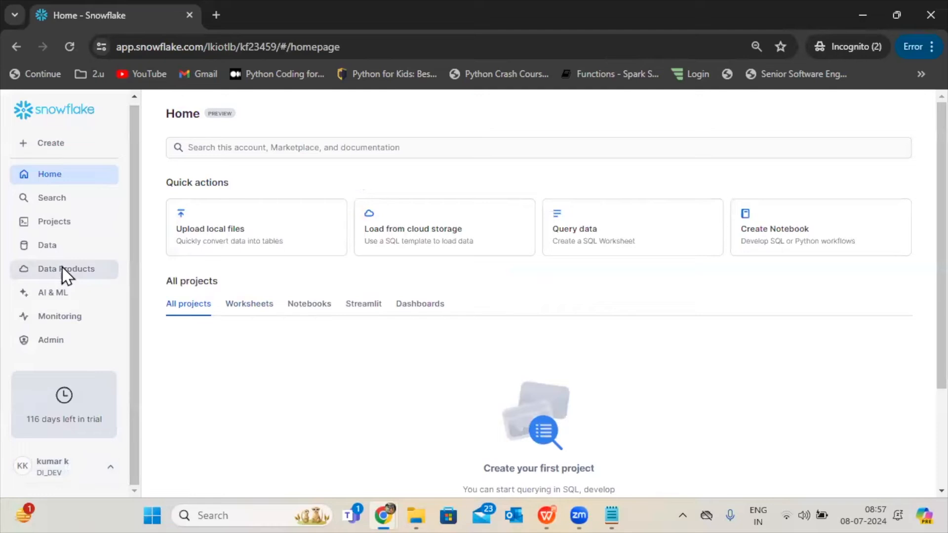
Open the Warehouses page as the DI_DEV user and compare its list with the DEV_WAREHOUSE privileges in the other window.
{"action": "left_click", "coordinate": [56, 343]}
{"action": "left_click", "coordinate": [55, 383]}
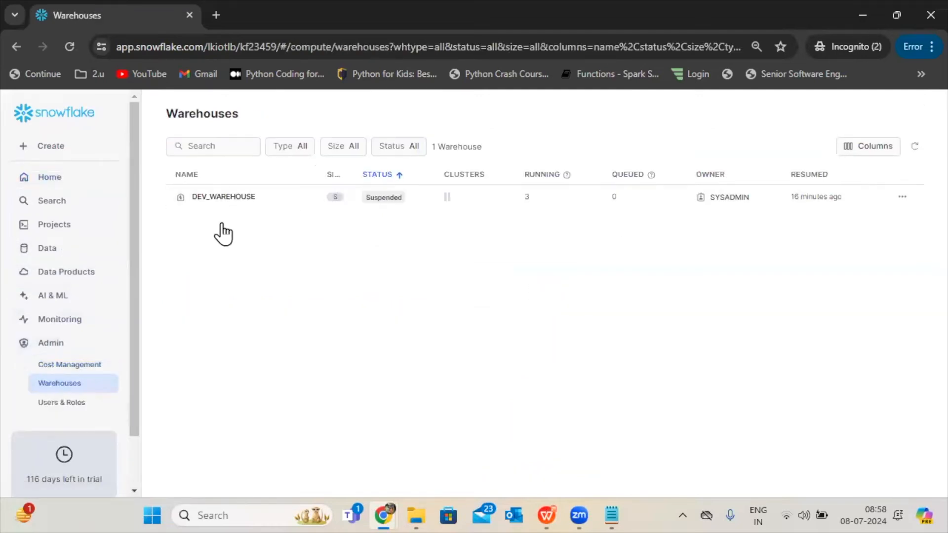
{"action": "mouse_move", "coordinate": [381, 509]}
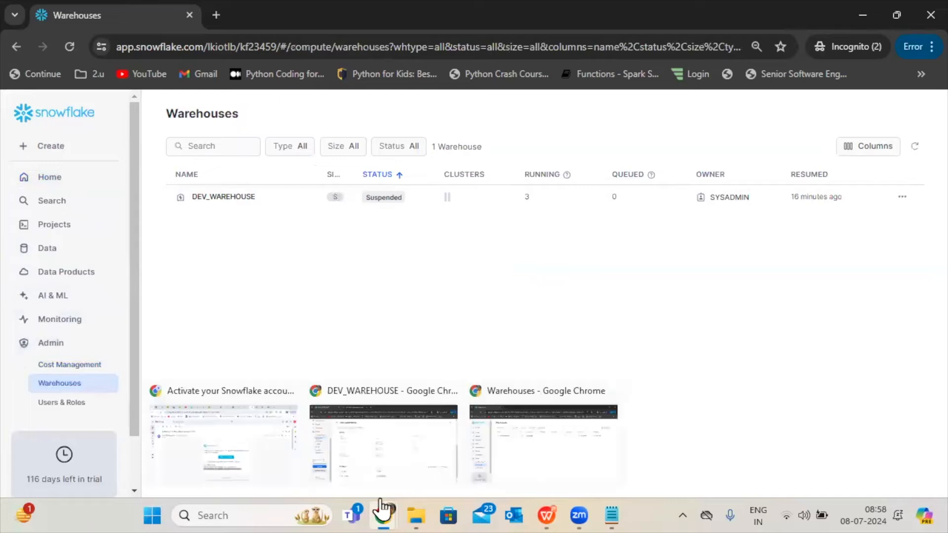
{"action": "left_click", "coordinate": [375, 435]}
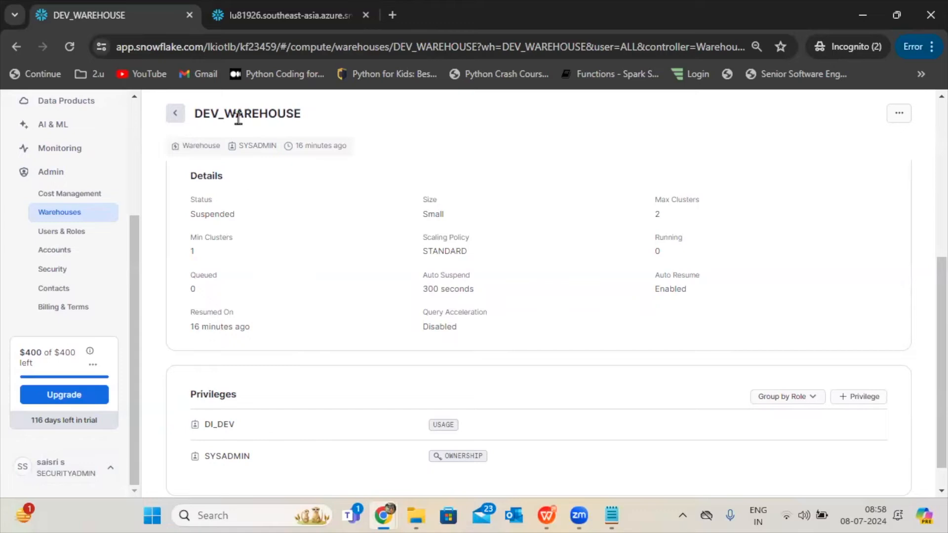
{"action": "scroll", "coordinate": [925, 459], "scroll_direction": "down", "scroll_amount": 1}
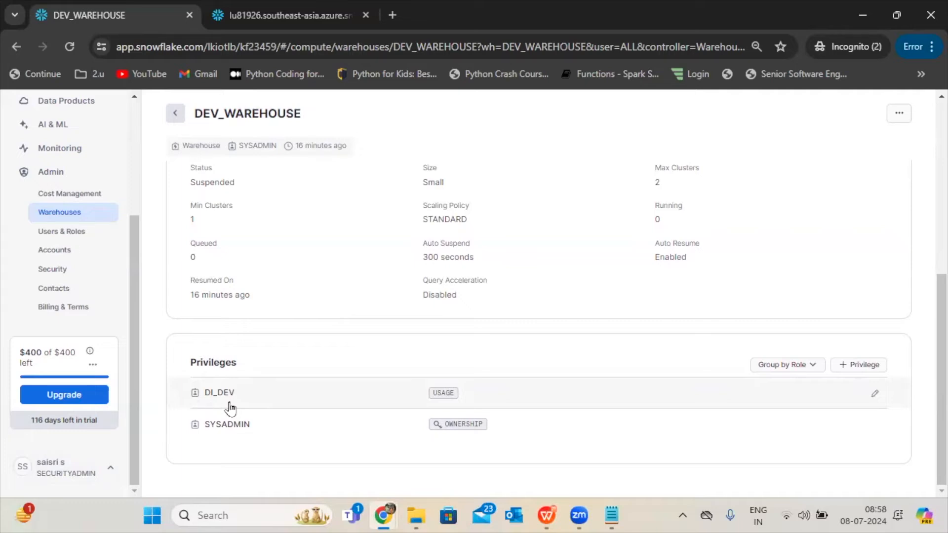
Check the signed-in user, active role and available Admin options in the DEV_WAREHOUSE window.
{"action": "left_click", "coordinate": [40, 470]}
{"action": "left_click", "coordinate": [91, 323]}
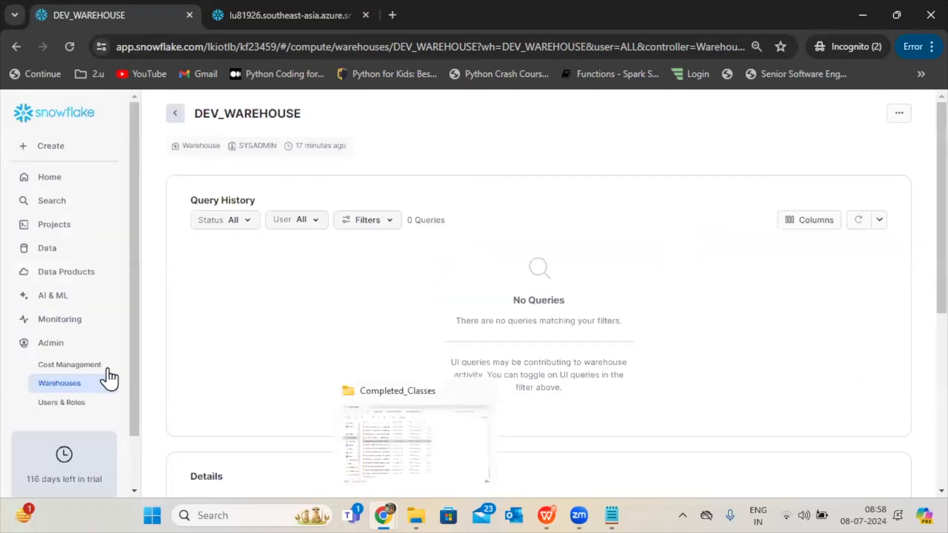
{"action": "left_click_drag", "start_coordinate": [133, 397], "coordinate": [123, 499]}
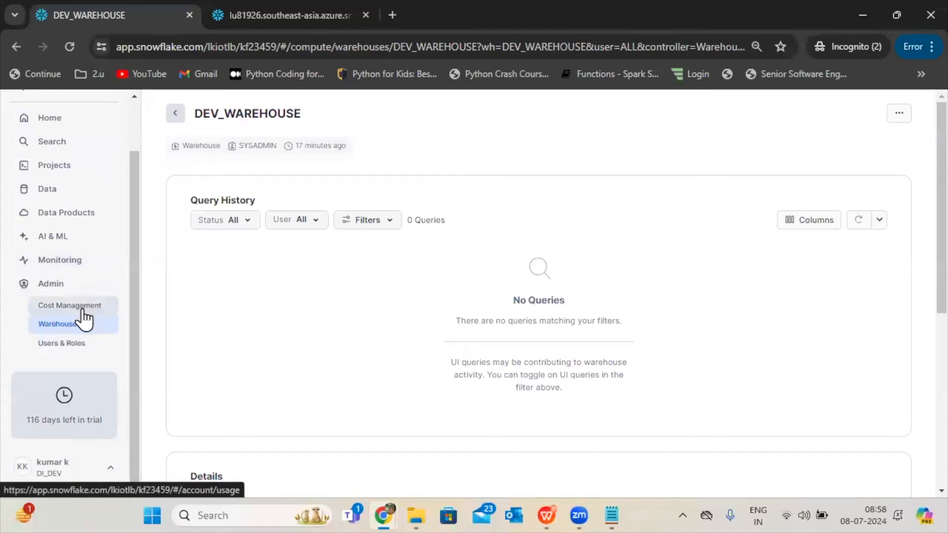
Return to the Warehouses list and compare it with the Warehouses list in the other browser window.
{"action": "left_click", "coordinate": [77, 329]}
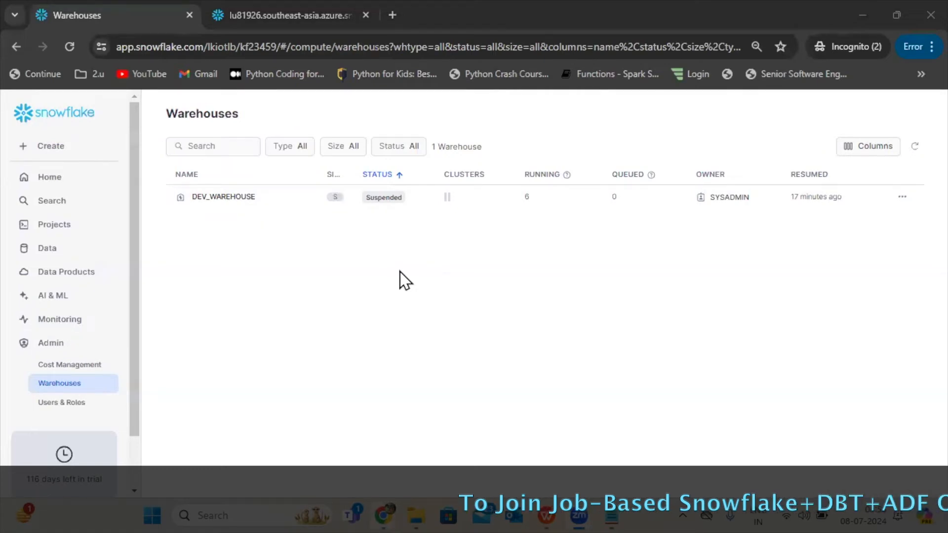
{"action": "mouse_move", "coordinate": [383, 515]}
{"action": "left_click", "coordinate": [527, 426]}
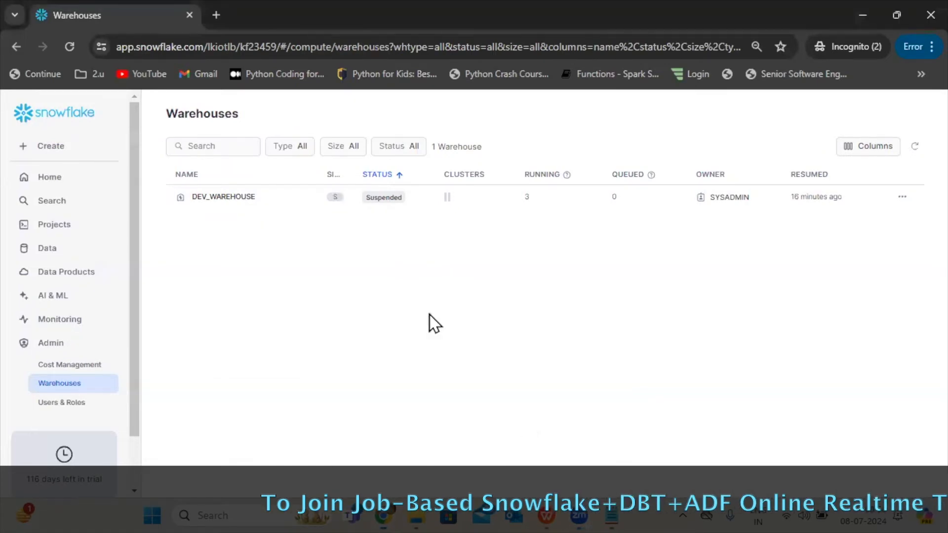
{"action": "mouse_move", "coordinate": [383, 515]}
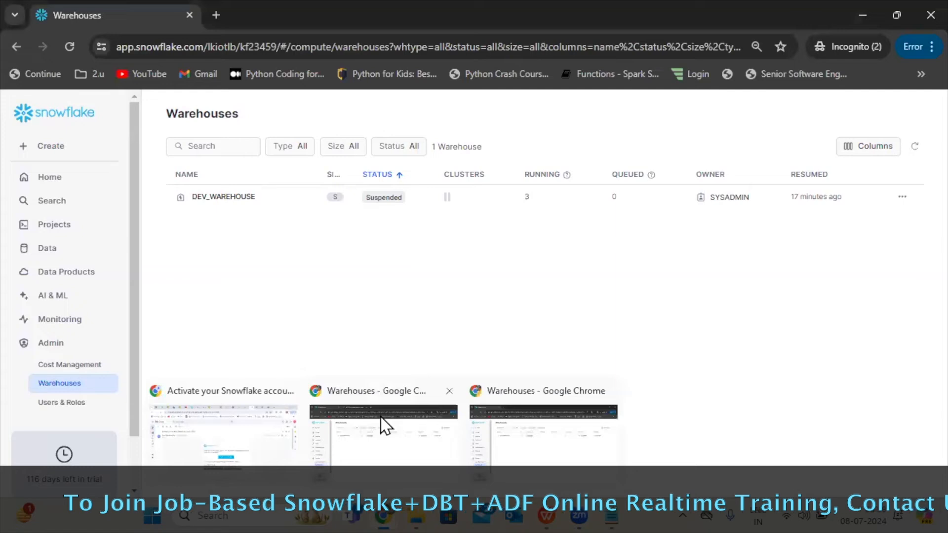
{"action": "left_click", "coordinate": [383, 423]}
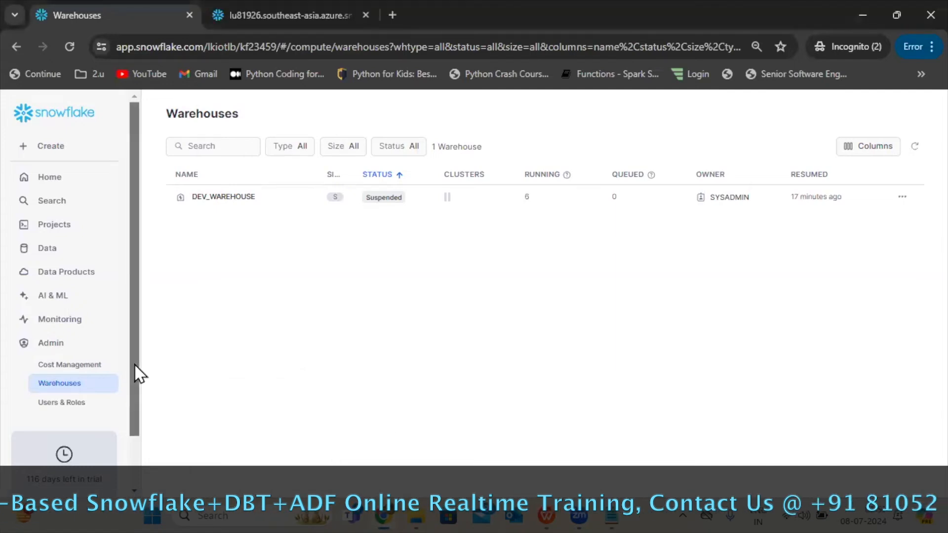
{"action": "scroll", "coordinate": [131, 469], "scroll_direction": "down", "scroll_amount": 2}
{"action": "scroll", "coordinate": [130, 467], "scroll_direction": "up", "scroll_amount": 2}
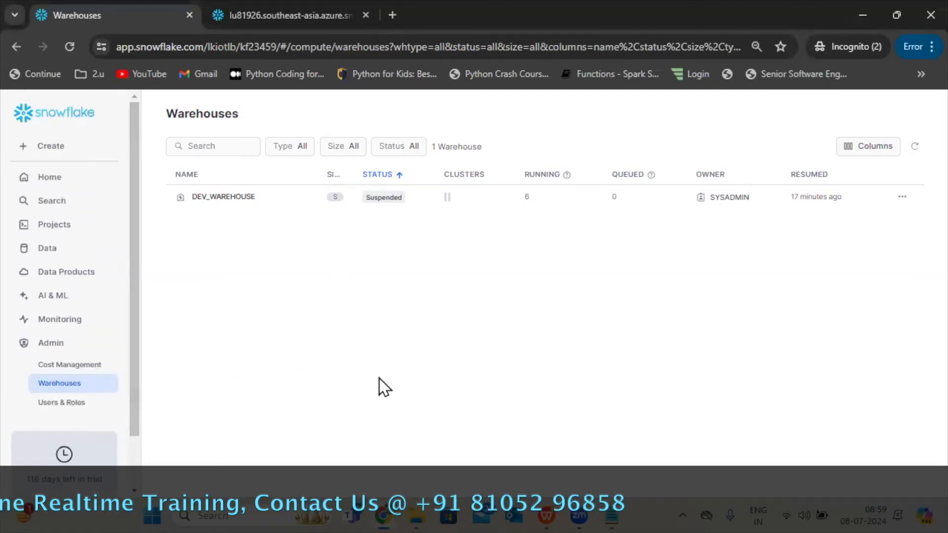
{"action": "mouse_move", "coordinate": [383, 516]}
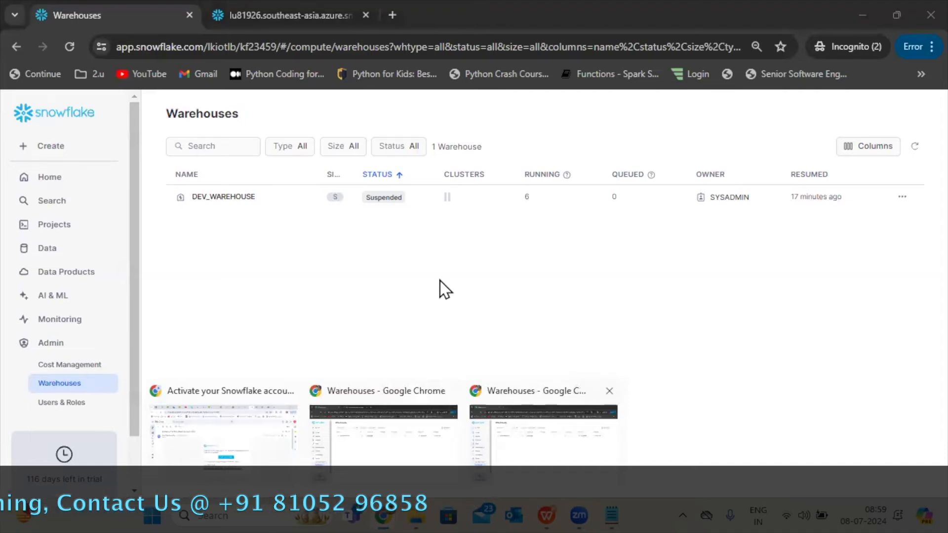
{"action": "left_click", "coordinate": [372, 391]}
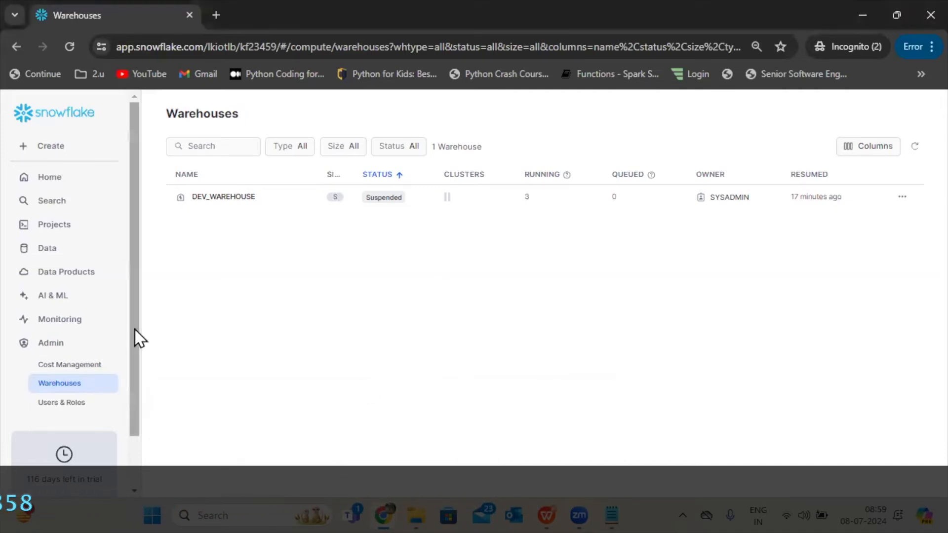
Check the signed-in user and active role in the account menu of the second Warehouses window.
{"action": "scroll", "coordinate": [123, 391], "scroll_direction": "down", "scroll_amount": 2}
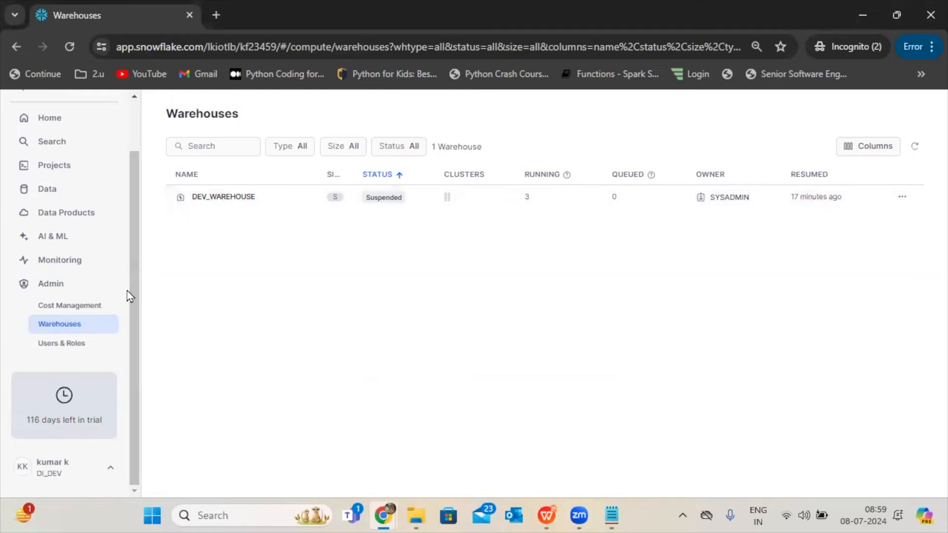
{"action": "left_click", "coordinate": [51, 466]}
{"action": "mouse_move", "coordinate": [55, 236]}
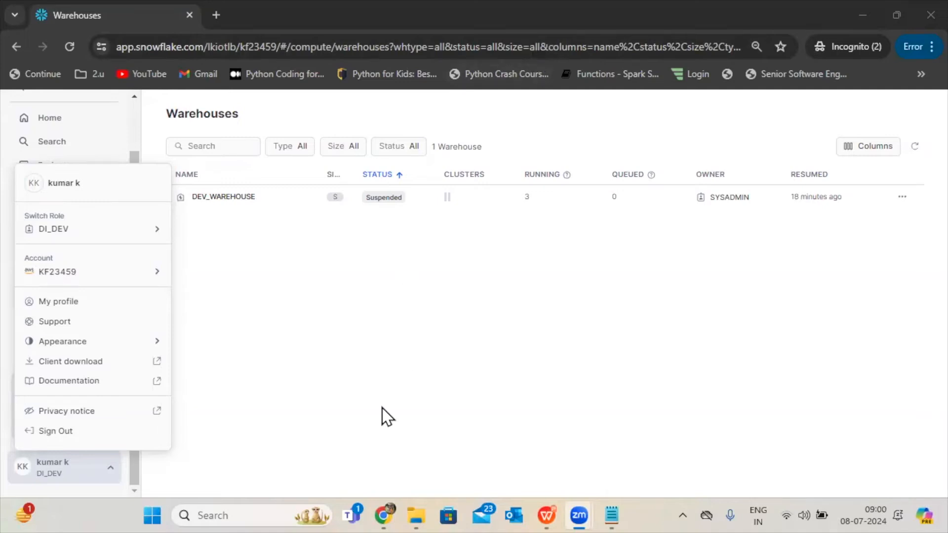
{"action": "left_click", "coordinate": [469, 340]}
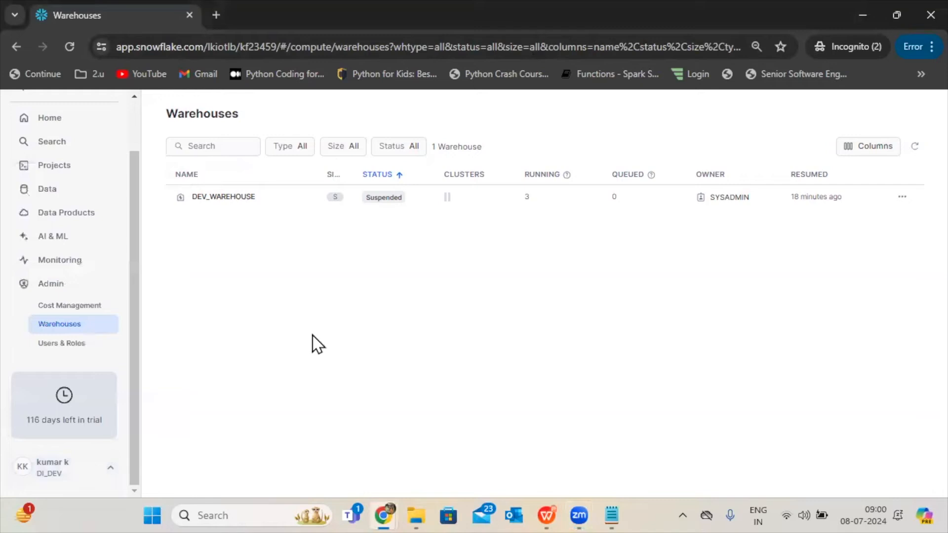
{"action": "left_click", "coordinate": [419, 289]}
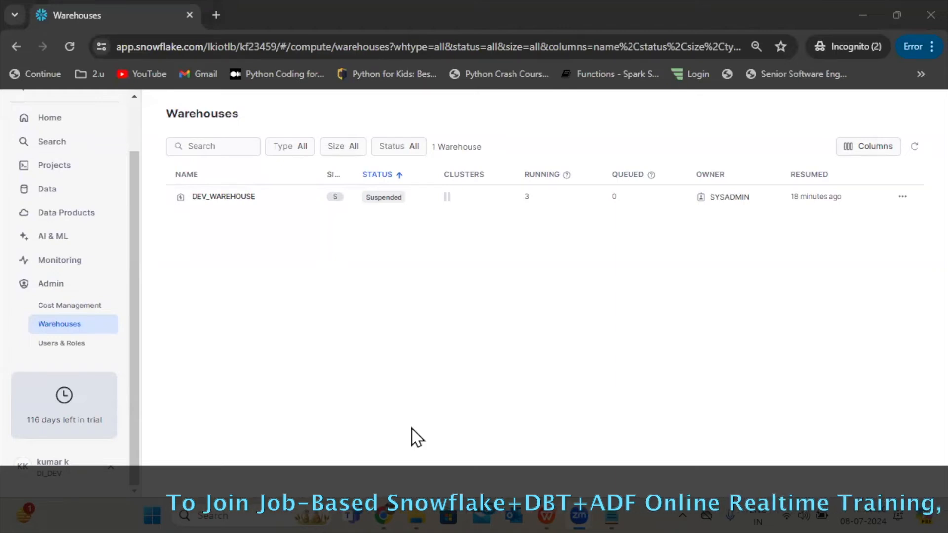
{"action": "left_click_drag", "start_coordinate": [135, 395], "coordinate": [137, 312]}
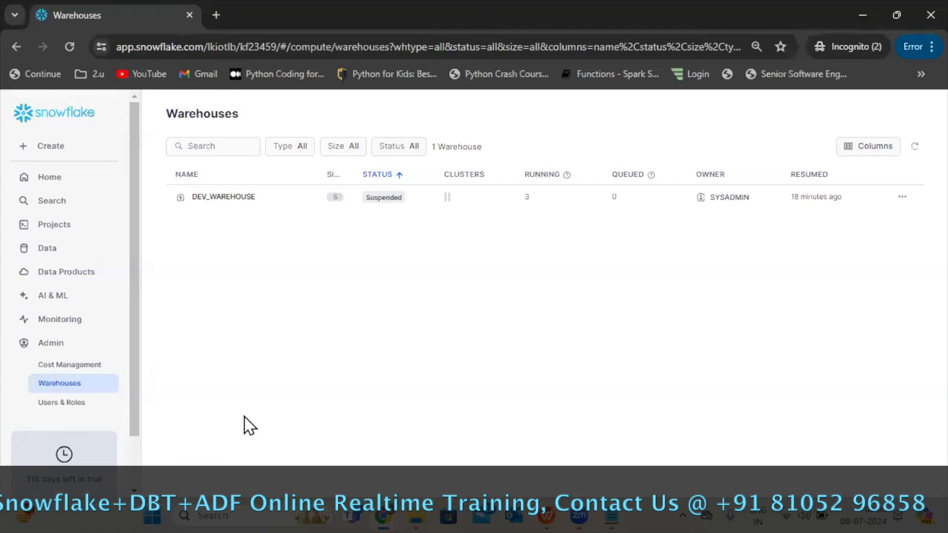
Switch to the WPS presentation and review the slides on SECURITYADMIN, USERADMIN, the sales project and creating roles.
{"action": "left_click", "coordinate": [548, 515]}
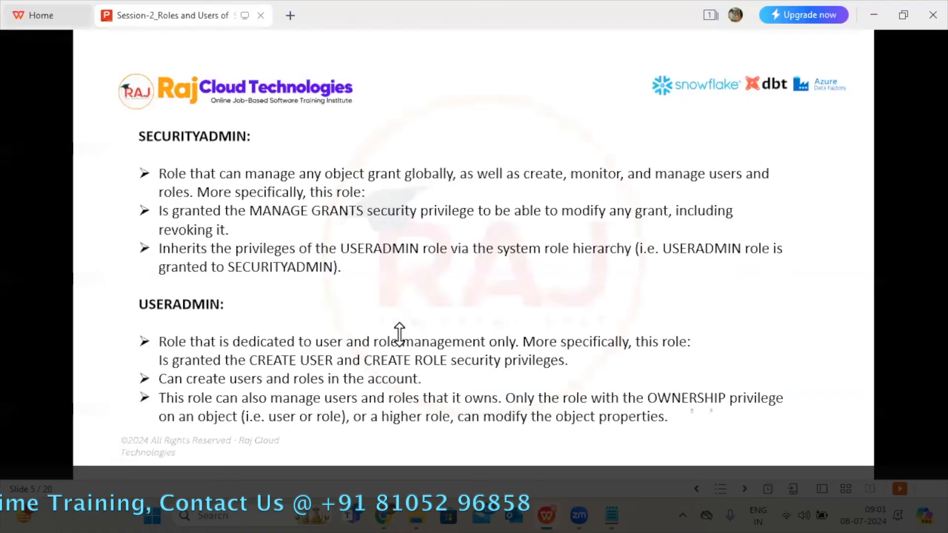
{"action": "scroll", "coordinate": [398, 334], "scroll_direction": "down", "scroll_amount": 2}
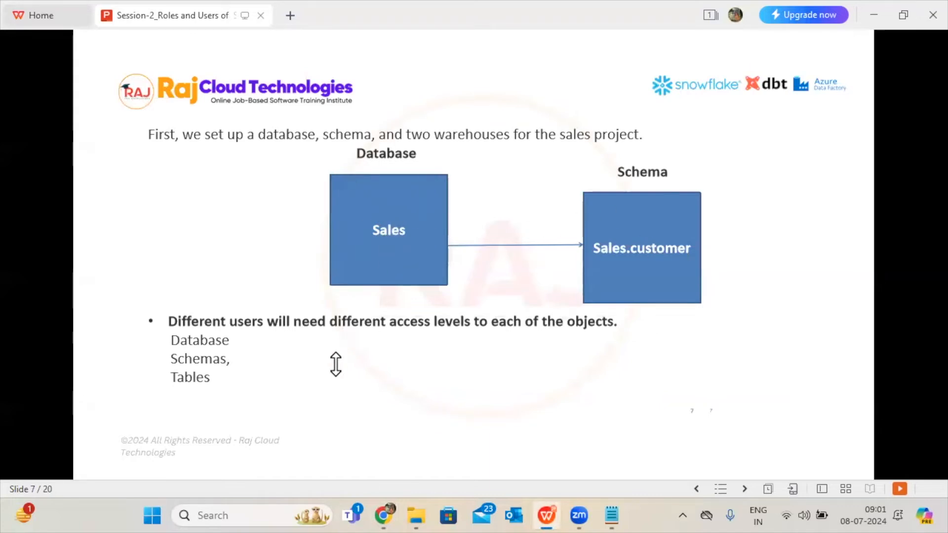
{"action": "key", "text": "Right"}
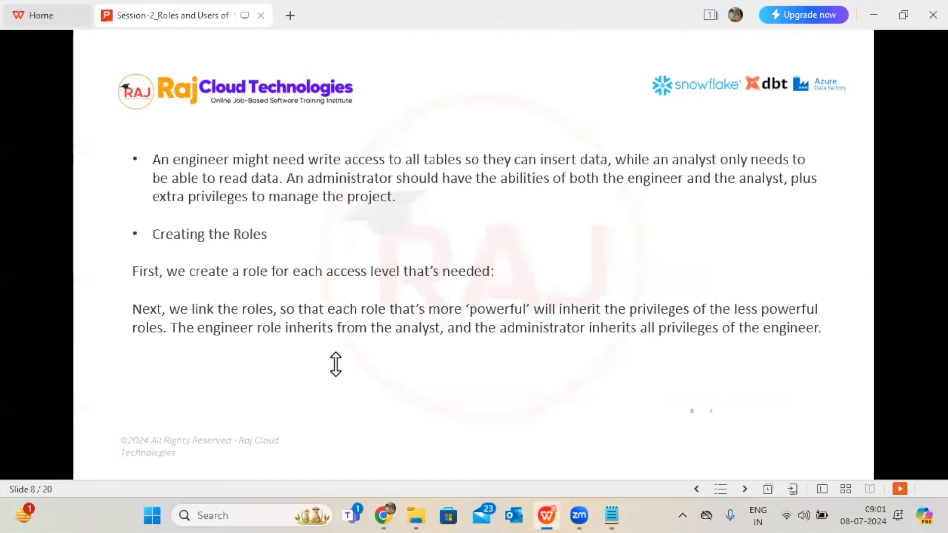
{"action": "left_click", "coordinate": [557, 500]}
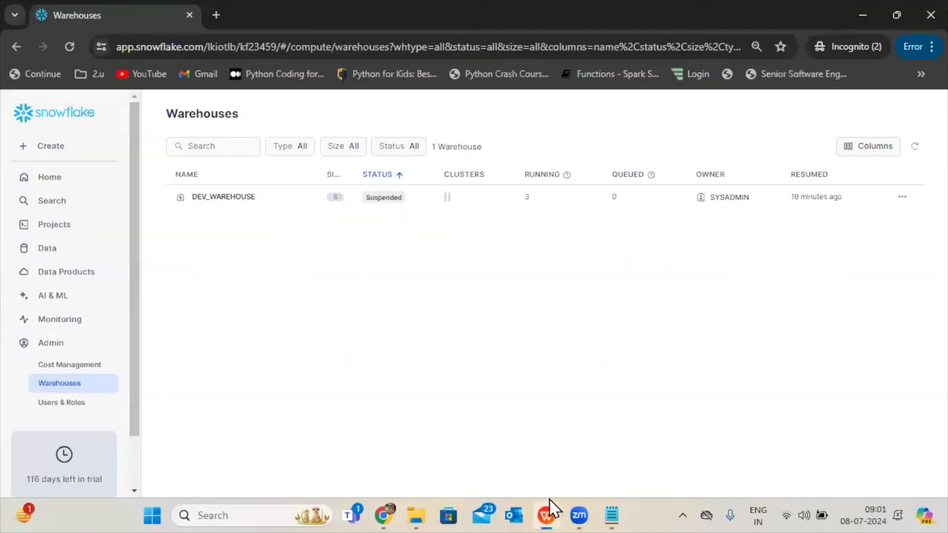
Sign out of the DI_DEV session in the browser window showing the Warehouses page.
{"action": "scroll", "coordinate": [132, 383], "scroll_direction": "down", "scroll_amount": 2}
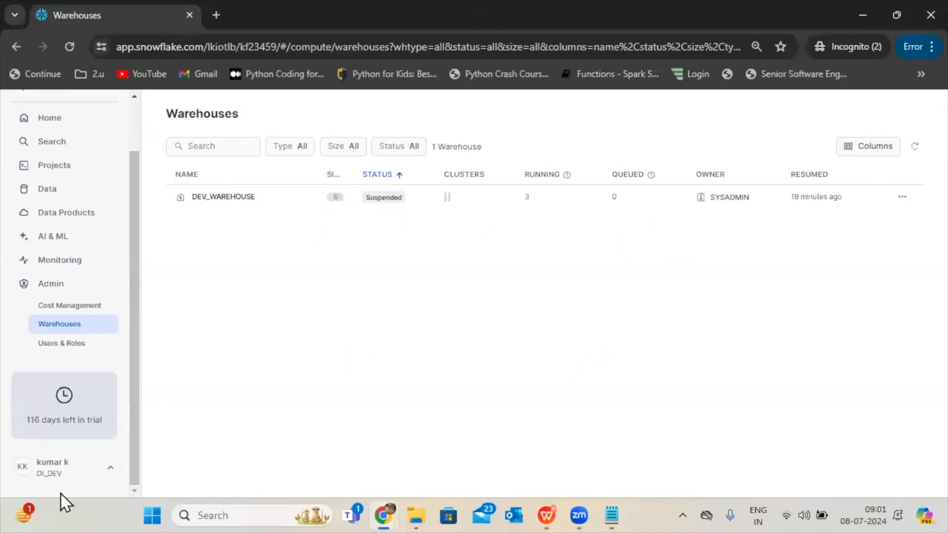
{"action": "left_click", "coordinate": [44, 475]}
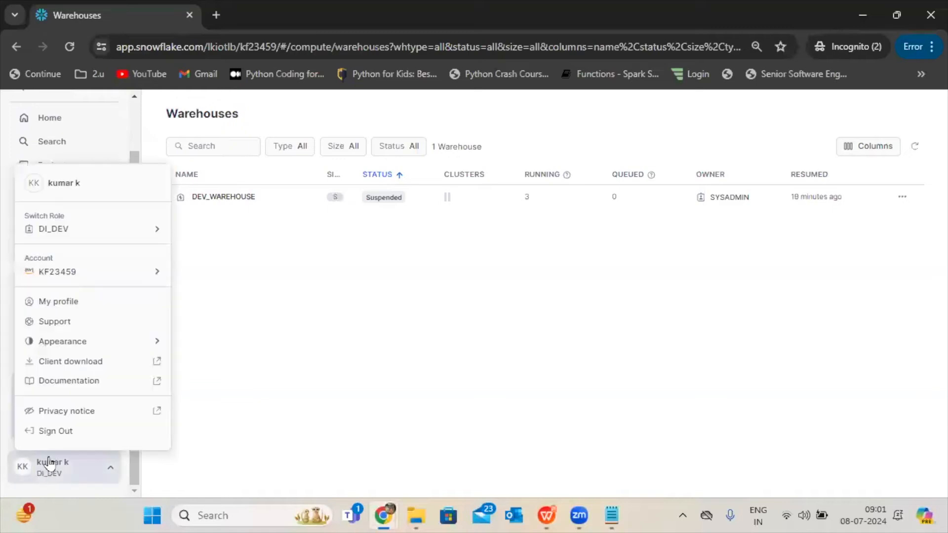
{"action": "left_click", "coordinate": [48, 437]}
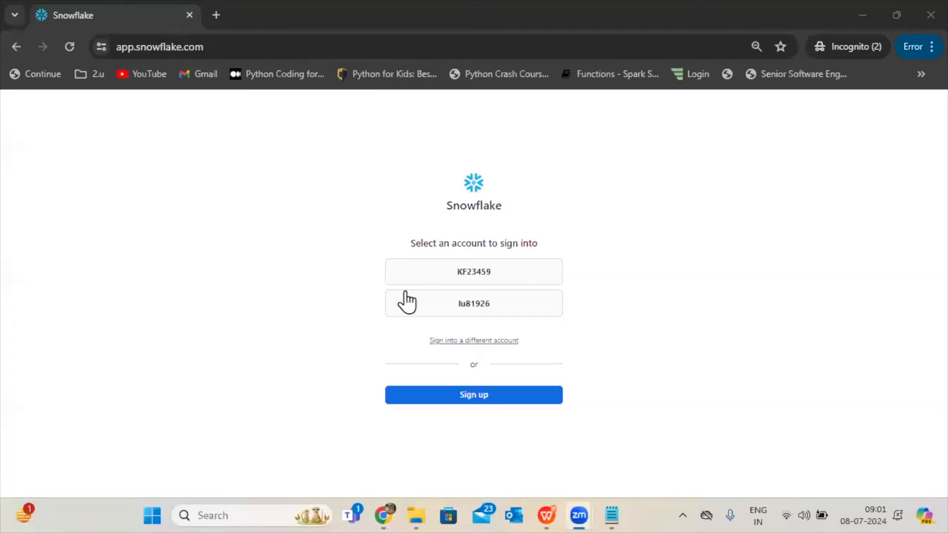
Sign in to the same Snowflake account as the ACCOUNTADMIN user, filling in that user's saved username and password.
{"action": "left_click", "coordinate": [464, 277]}
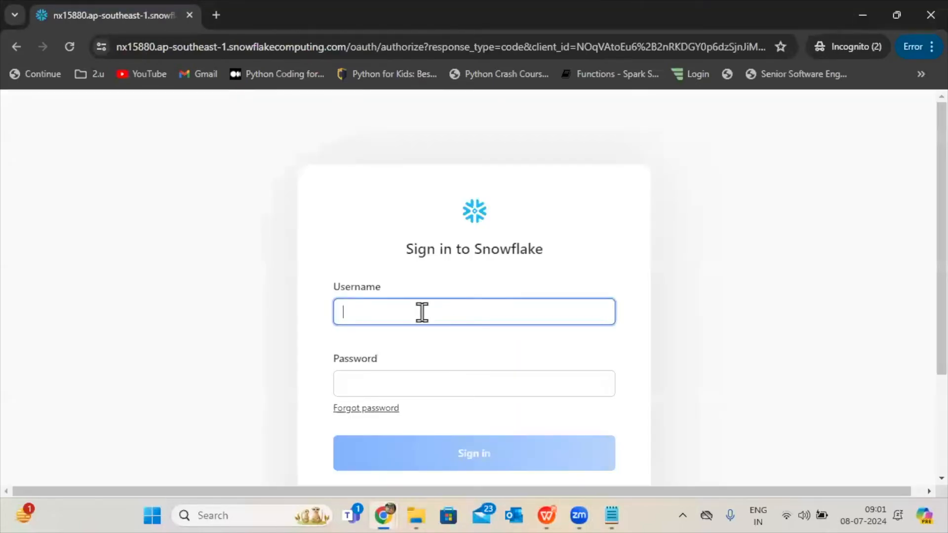
{"action": "left_click", "coordinate": [422, 312]}
{"action": "type", "text": "saisri"}
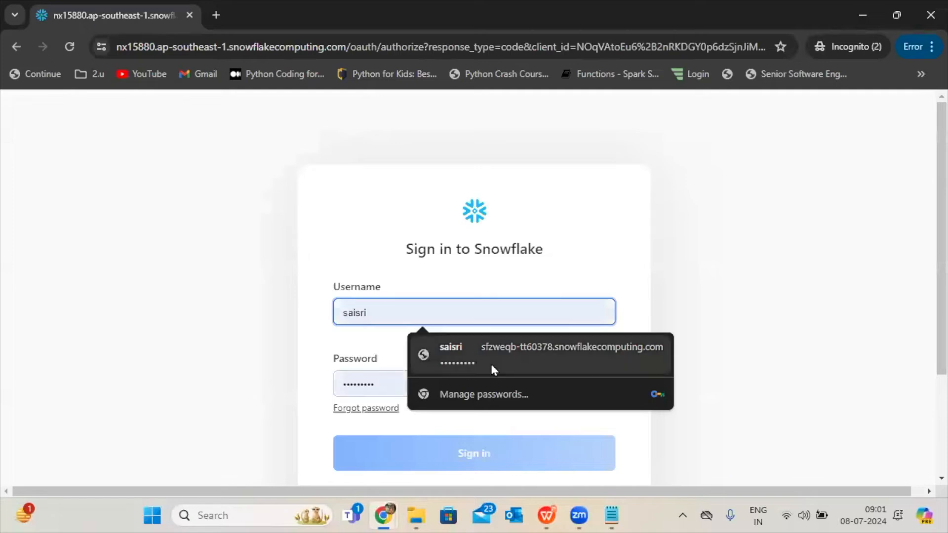
{"action": "left_click", "coordinate": [491, 362]}
{"action": "scroll", "coordinate": [925, 296], "scroll_direction": "down", "scroll_amount": 2}
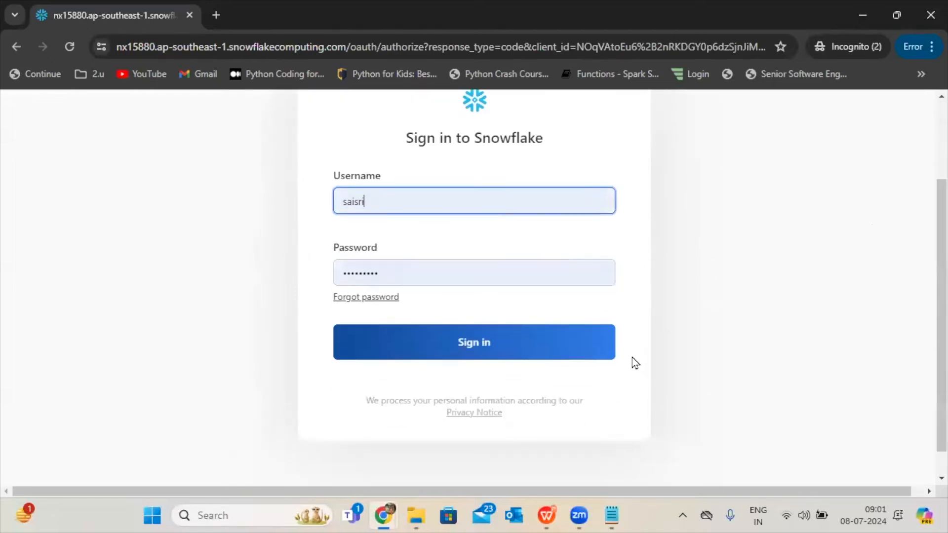
{"action": "left_click", "coordinate": [562, 346]}
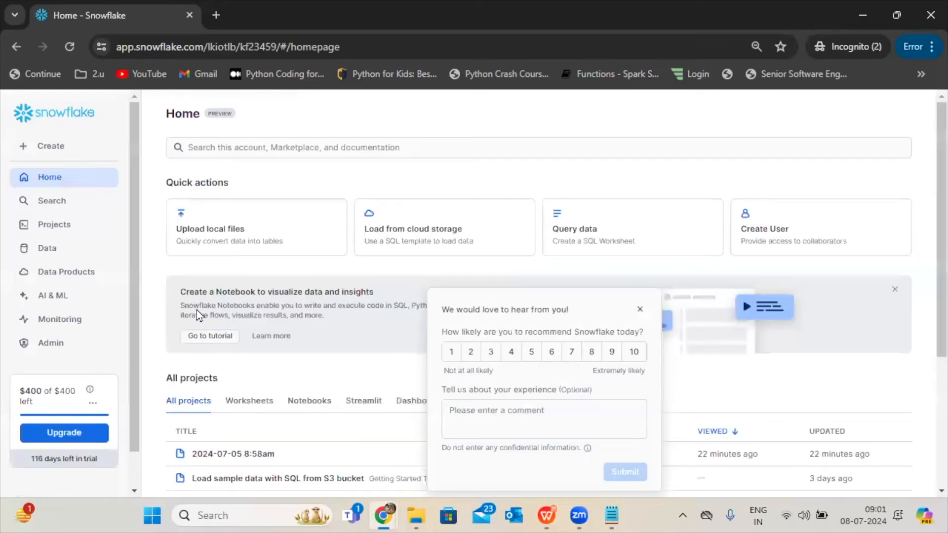
Open the worksheet 2024-07-05 8:58am and dismiss the feedback survey.
{"action": "left_click", "coordinate": [74, 230]}
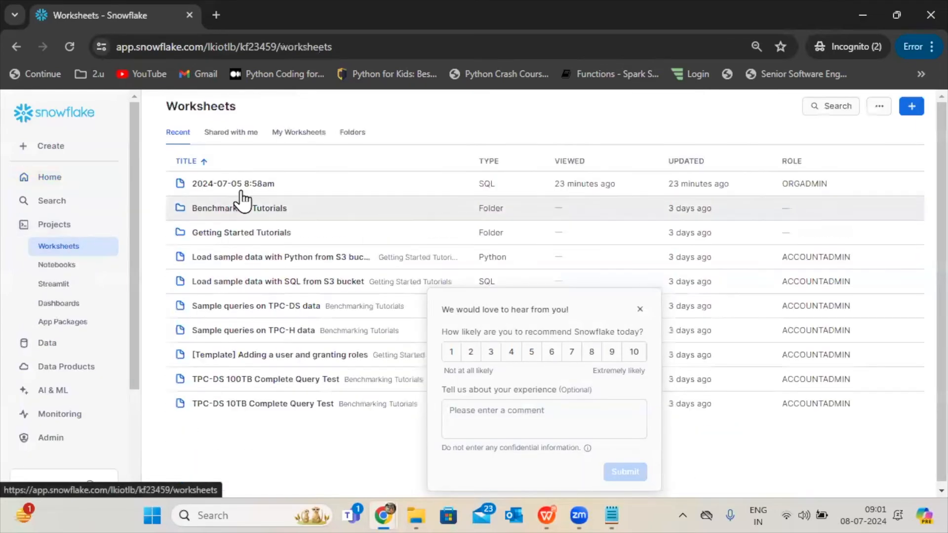
{"action": "left_click", "coordinate": [247, 191]}
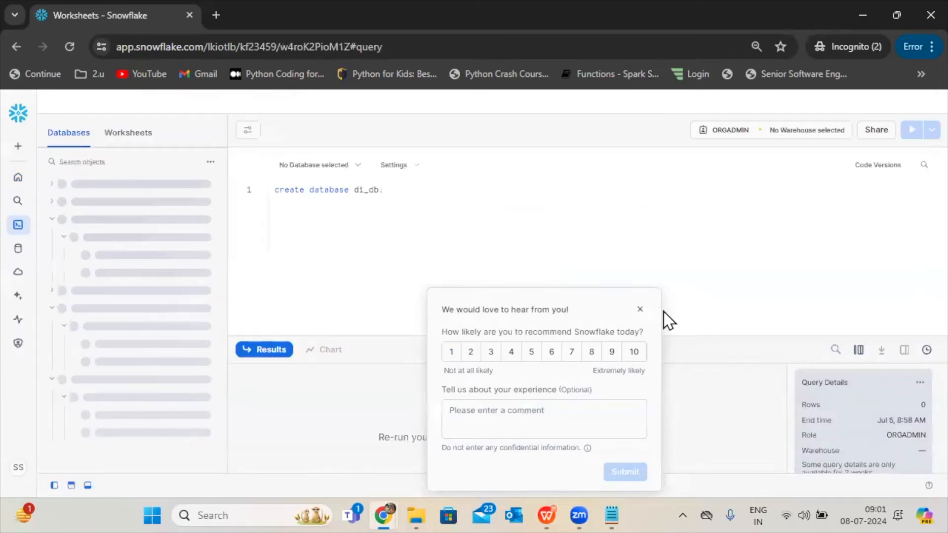
{"action": "left_click", "coordinate": [640, 309]}
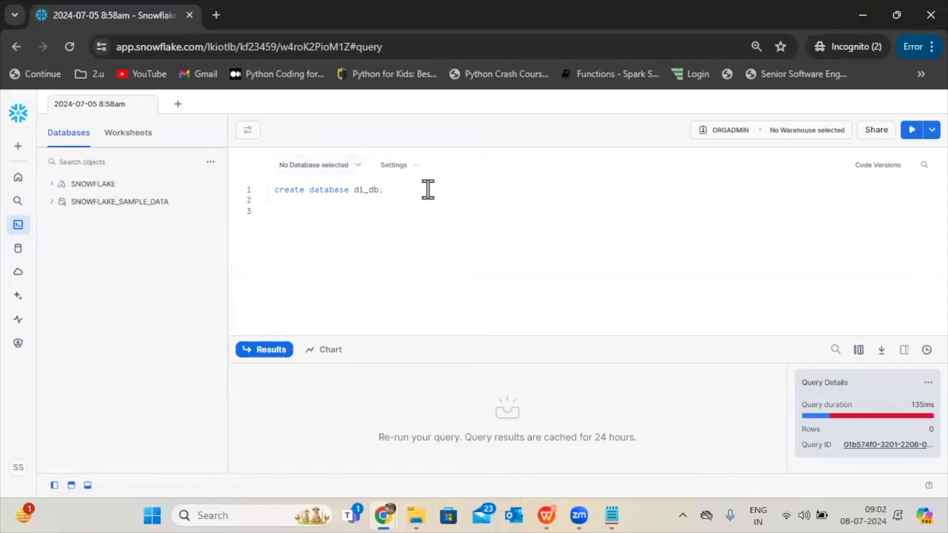
Check the presentation slide on the sales project's database and schema, then return to the Snowflake worksheet.
{"action": "left_click", "coordinate": [550, 511]}
{"action": "scroll", "coordinate": [445, 256], "scroll_direction": "up", "scroll_amount": 1}
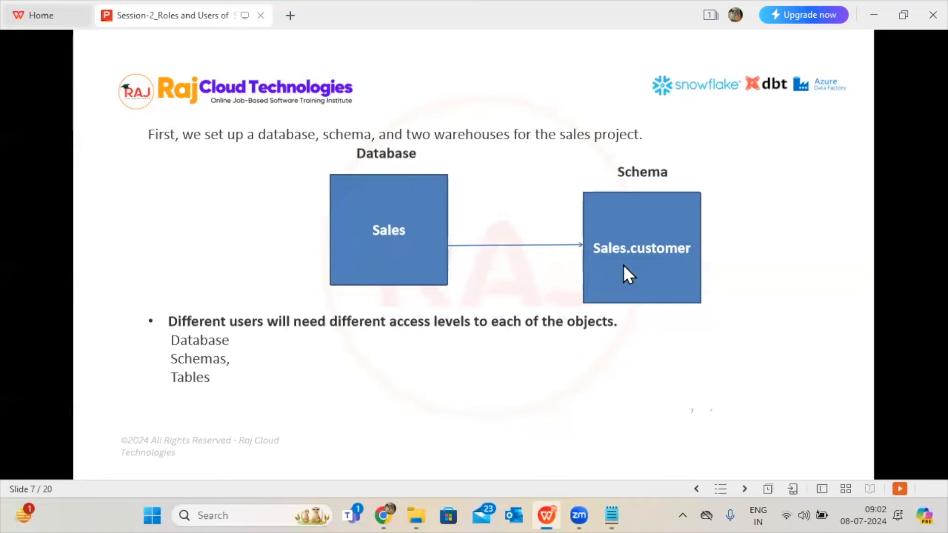
{"action": "left_click", "coordinate": [546, 499]}
Begin a create statement on line 3 and set the worksheet's role to SYSADMIN.
{"action": "type", "text": "create"}
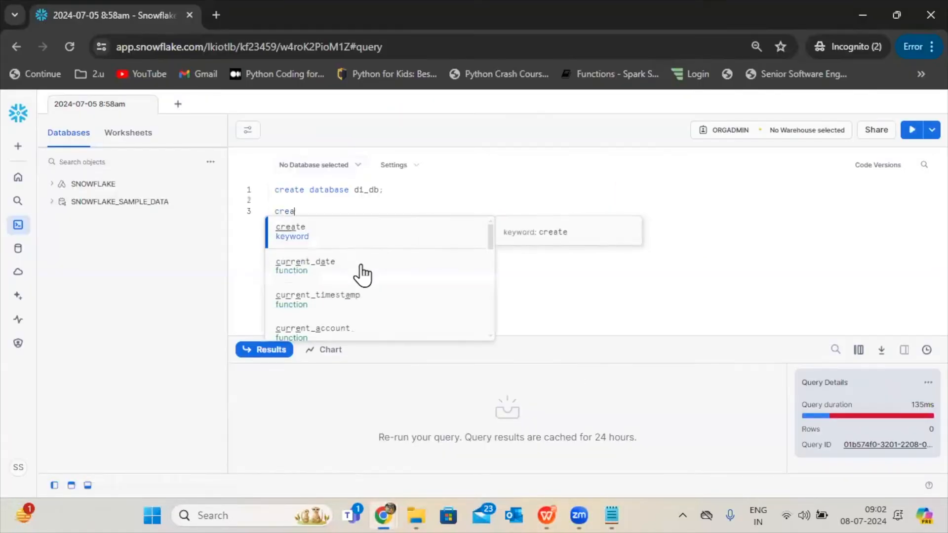
{"action": "left_click", "coordinate": [721, 141]}
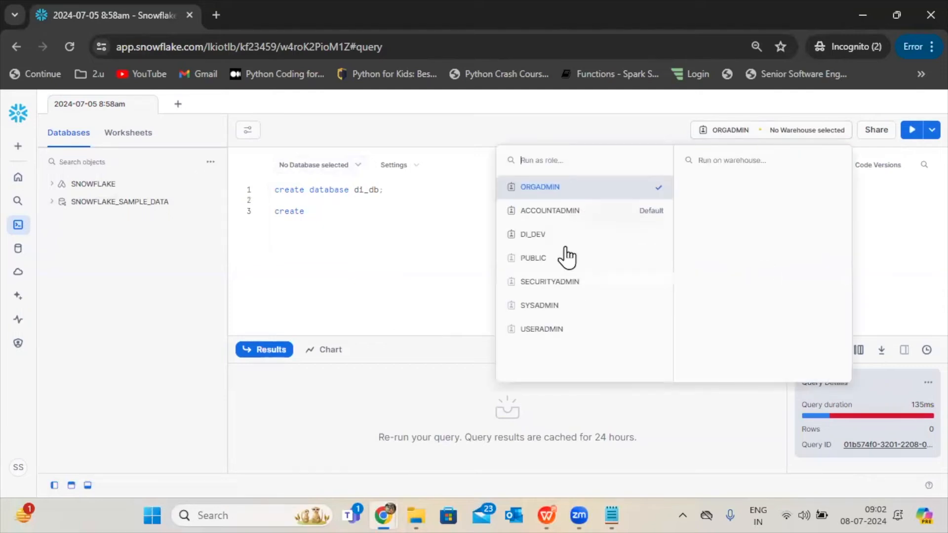
{"action": "left_click", "coordinate": [557, 306]}
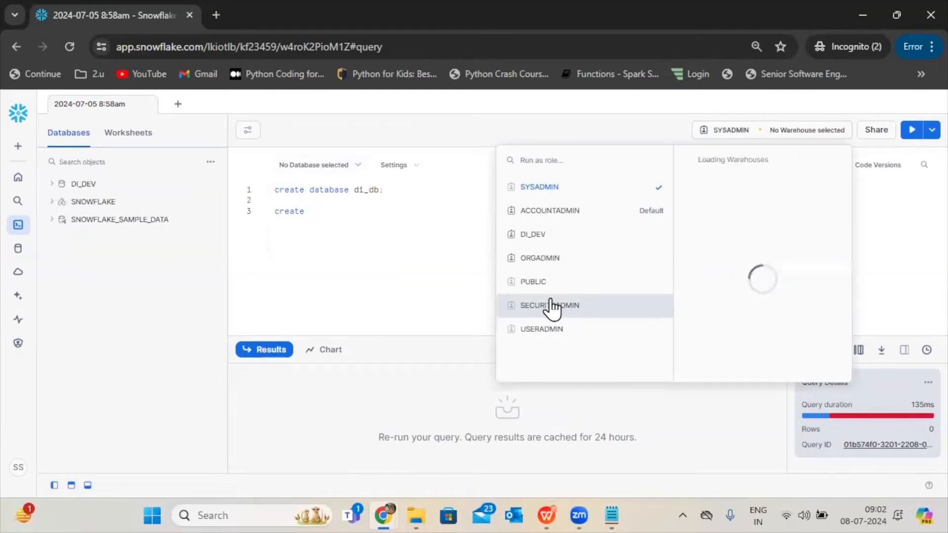
{"action": "left_click", "coordinate": [390, 254]}
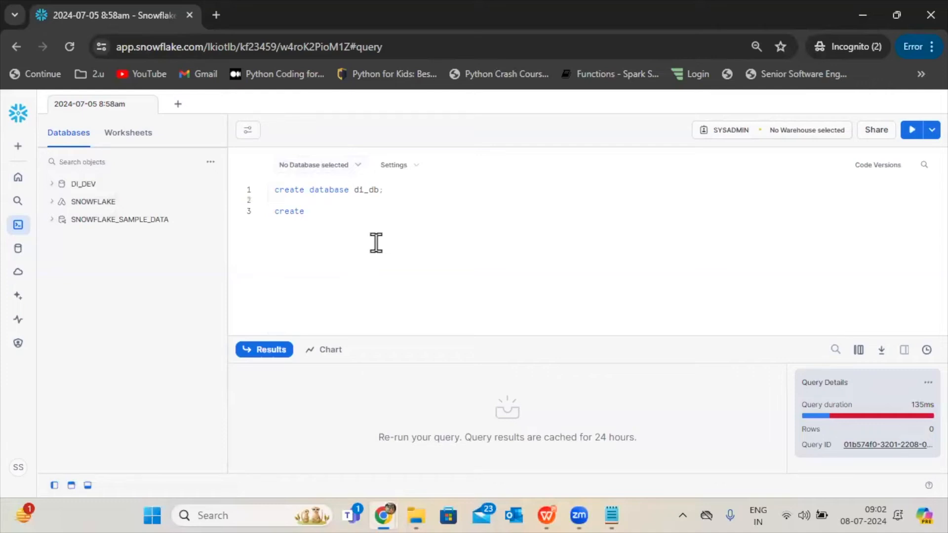
{"action": "key", "text": "ctrl+Return"}
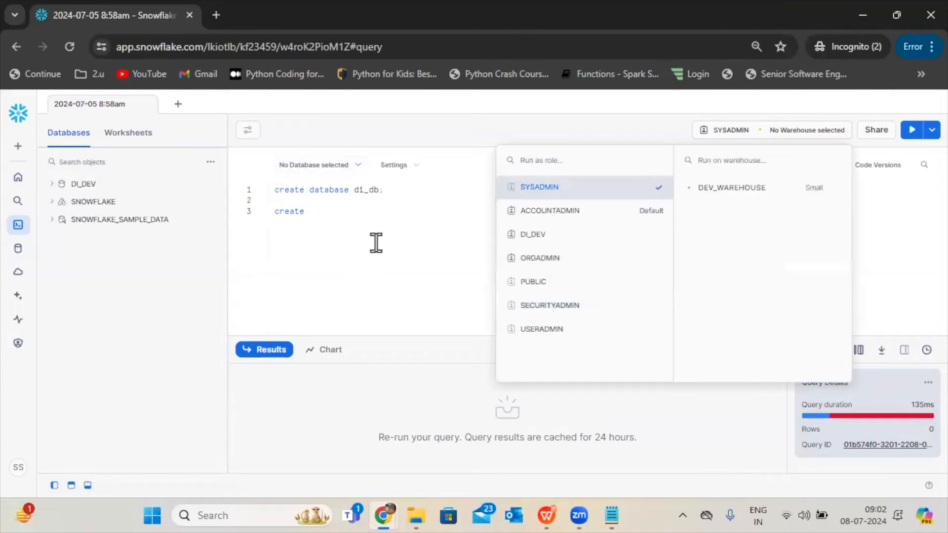
{"action": "left_click", "coordinate": [364, 213]}
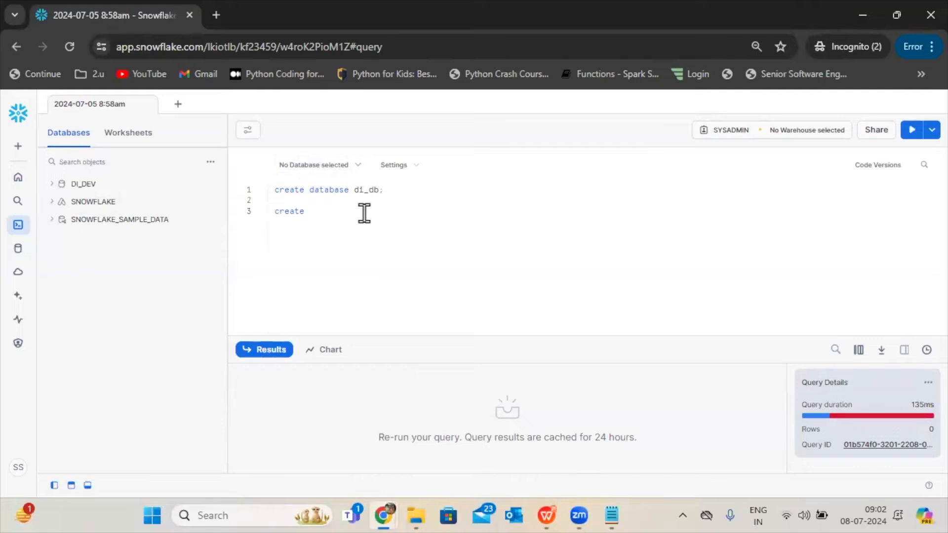
{"action": "key", "text": "ctrl+Return"}
Complete the statement on line 3 as create database sales; and run it to create the database.
{"action": "left_click", "coordinate": [364, 214]}
{"action": "type", "text": "create database sales;"}
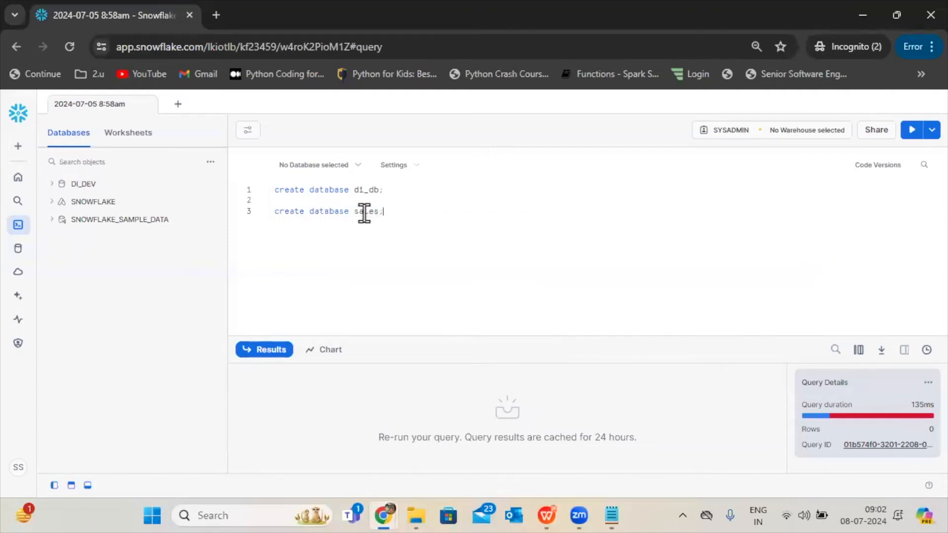
{"action": "key", "text": "shift+Up"}
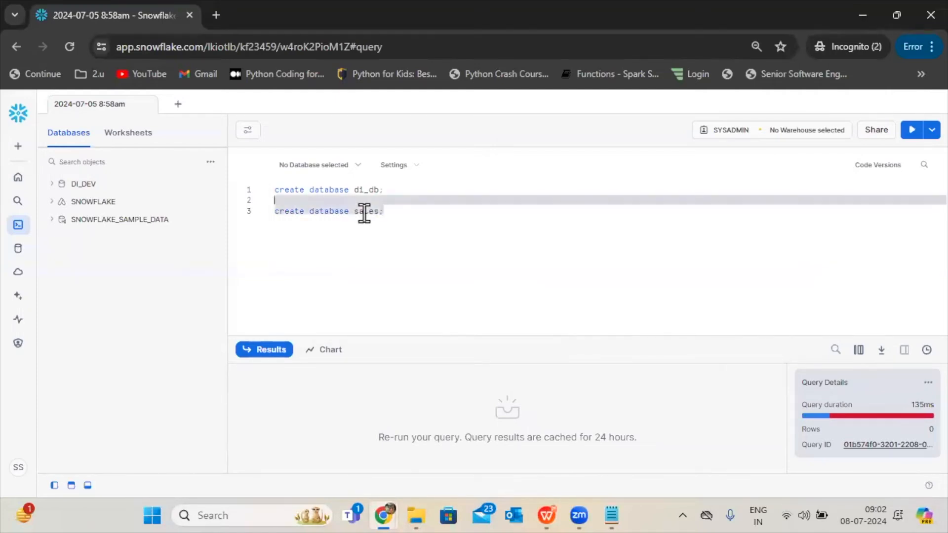
{"action": "left_click", "coordinate": [911, 133]}
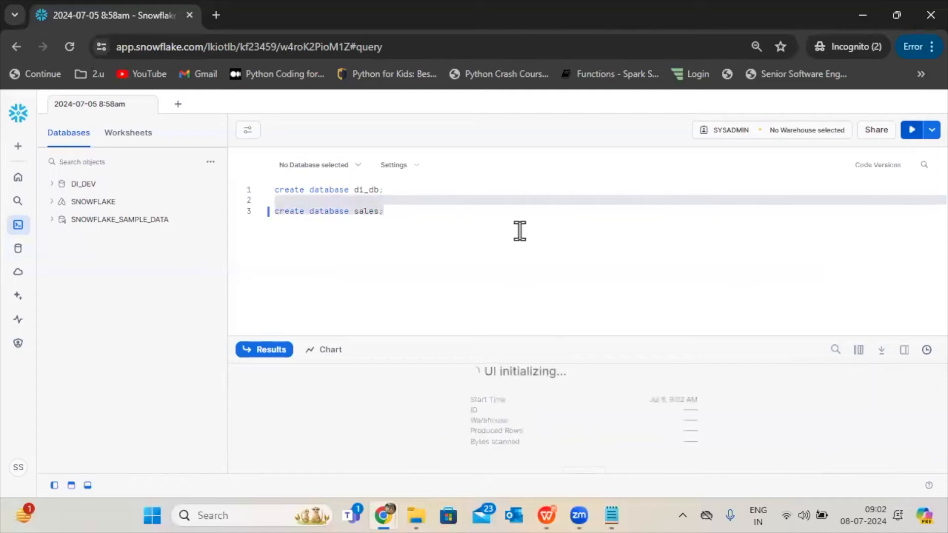
Begin a create schema statement on line 5 of the worksheet.
{"action": "left_click", "coordinate": [447, 216]}
{"action": "type", "text": "cr"}
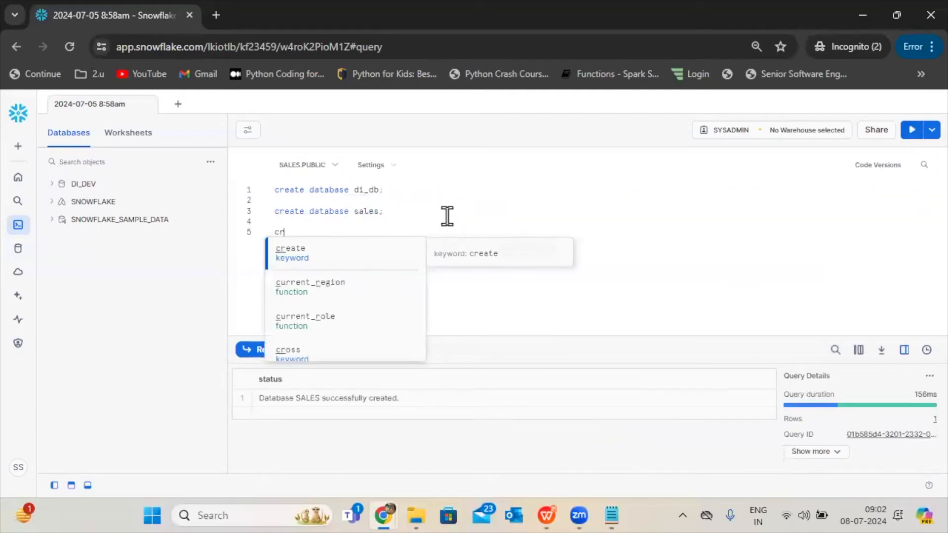
{"action": "type", "text": "eate schema"}
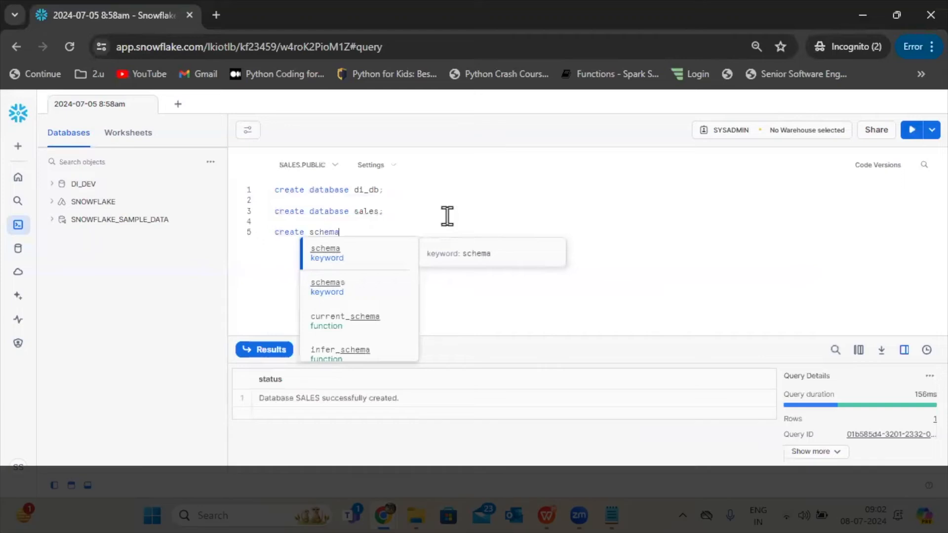
Refresh the database object list, expand SALES and examine its PUBLIC schema's details.
{"action": "left_click", "coordinate": [278, 168]}
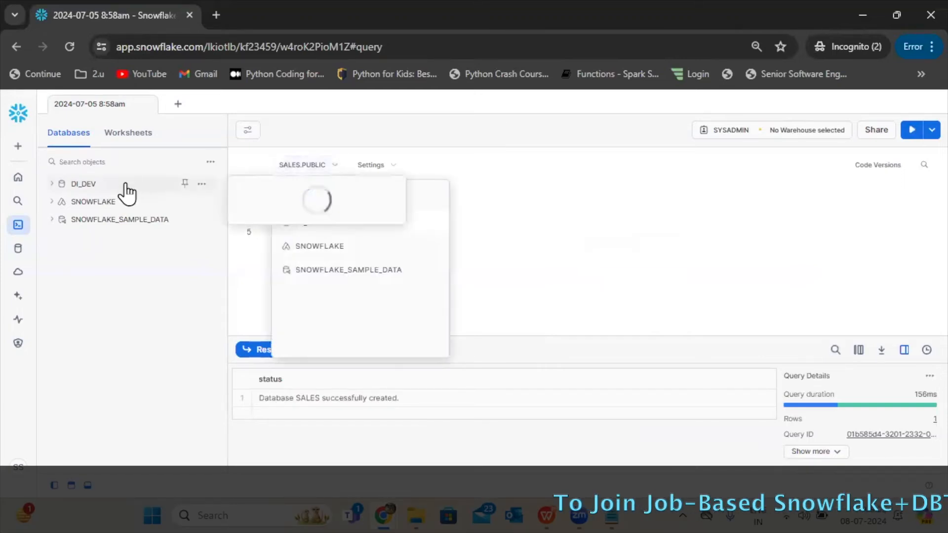
{"action": "left_click", "coordinate": [210, 162]}
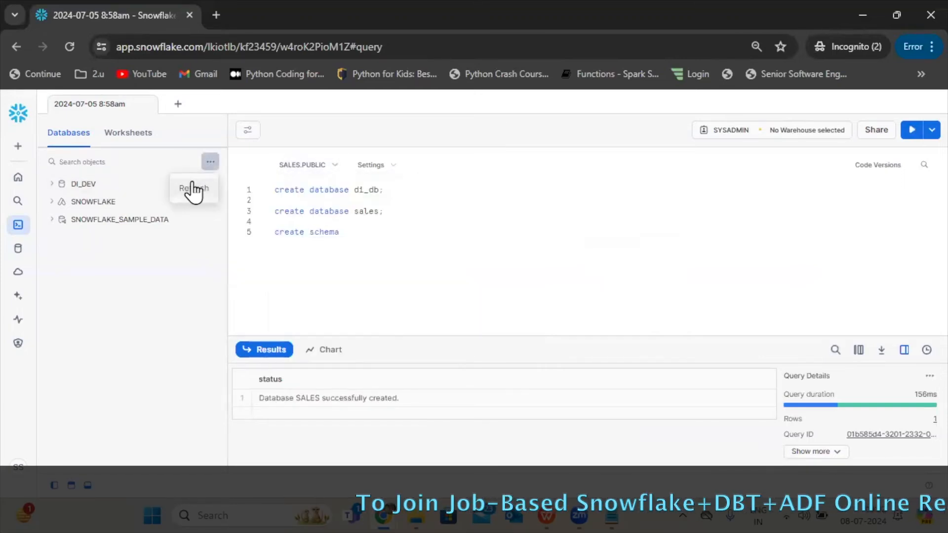
{"action": "left_click", "coordinate": [193, 188]}
{"action": "left_click", "coordinate": [84, 203]}
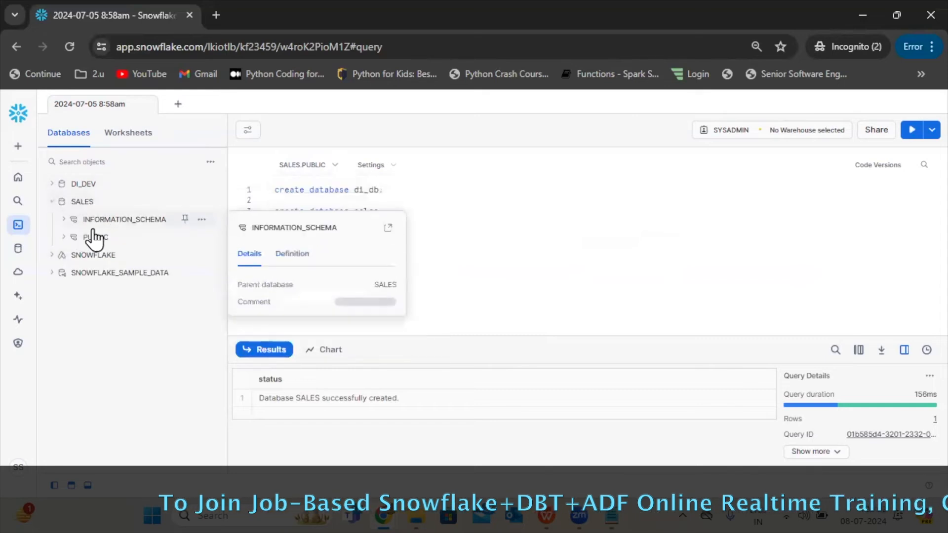
{"action": "mouse_move", "coordinate": [102, 240]}
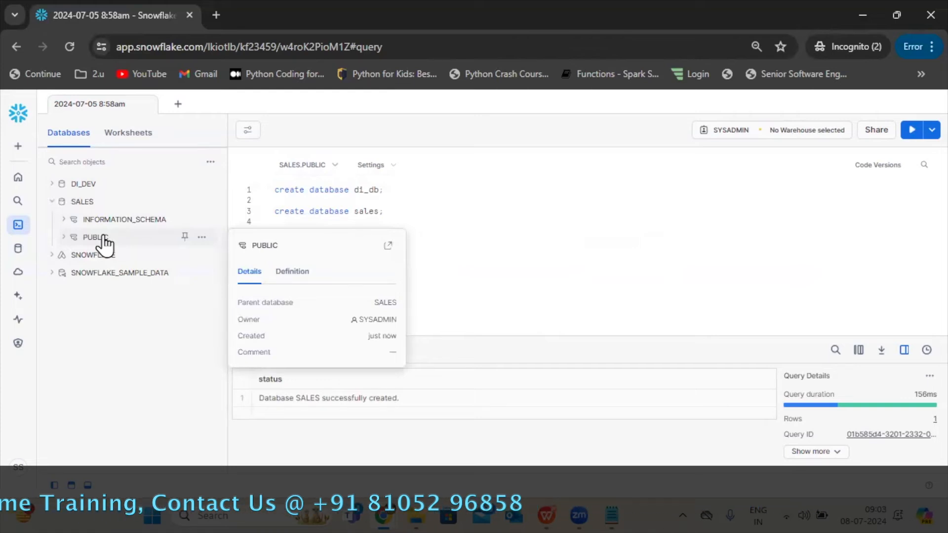
{"action": "mouse_move", "coordinate": [85, 210]}
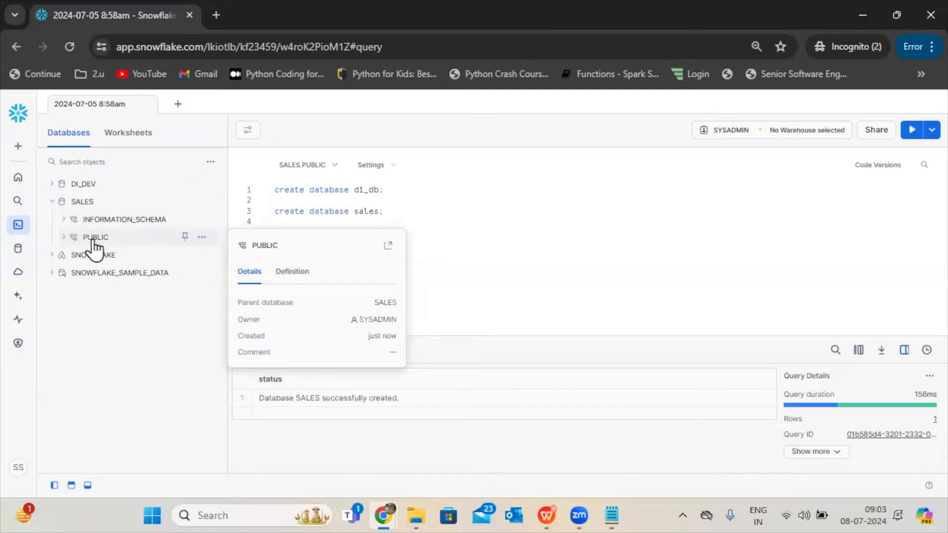
Check the schema name on the presentation slide, then complete line 5 as create schema customer; and run it in the Snowflake worksheet.
{"action": "type", "text": "create schema "}
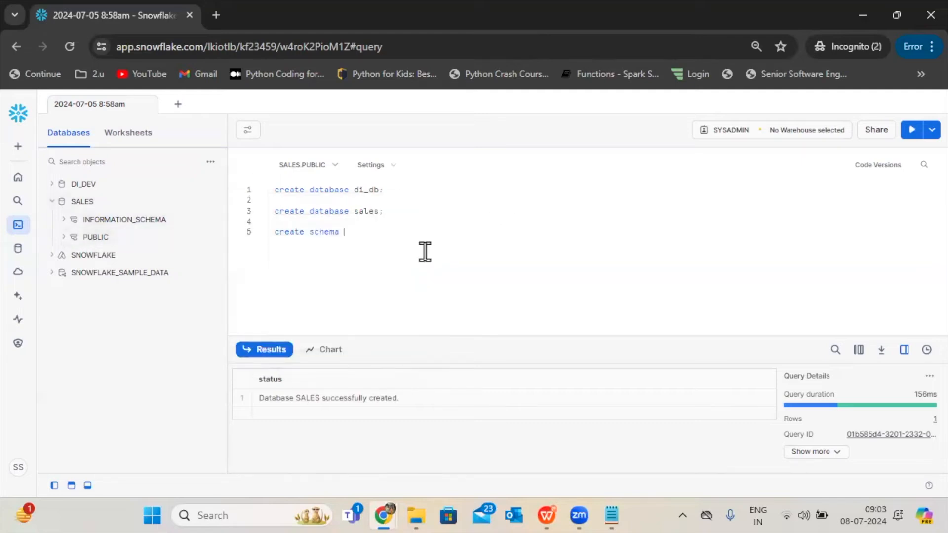
{"action": "type", "text": "s"}
{"action": "key", "text": "BackSpace"}
{"action": "left_click", "coordinate": [542, 500]}
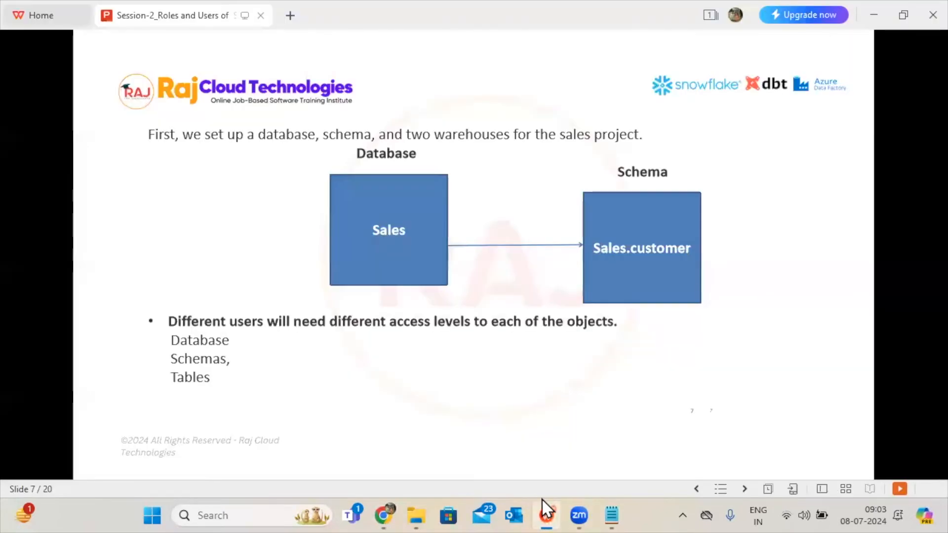
{"action": "left_click", "coordinate": [541, 500]}
{"action": "type", "text": "customer;"}
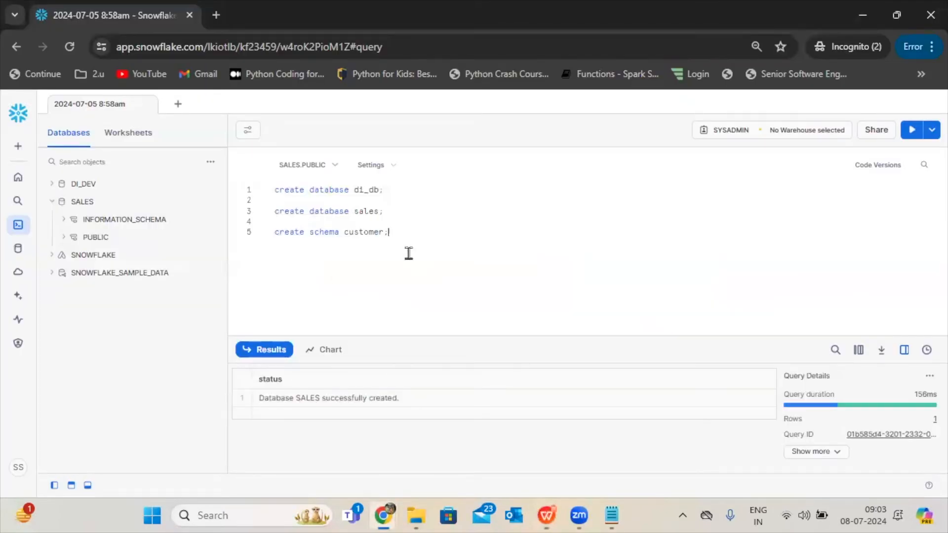
{"action": "key", "text": "shift+Up"}
{"action": "left_click", "coordinate": [913, 132]}
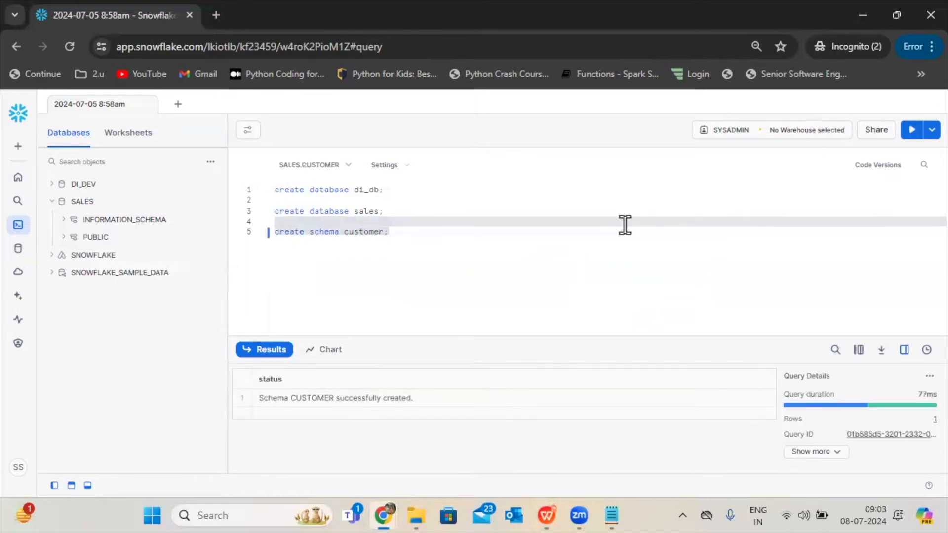
Refresh the database object list and examine the schemas under SALES.
{"action": "left_click", "coordinate": [433, 256]}
{"action": "left_click", "coordinate": [210, 161]}
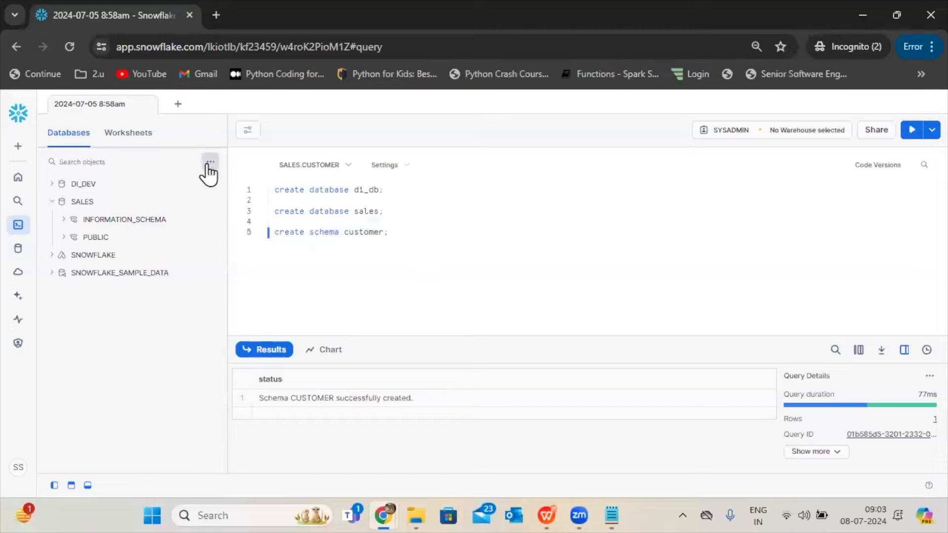
{"action": "left_click", "coordinate": [186, 198]}
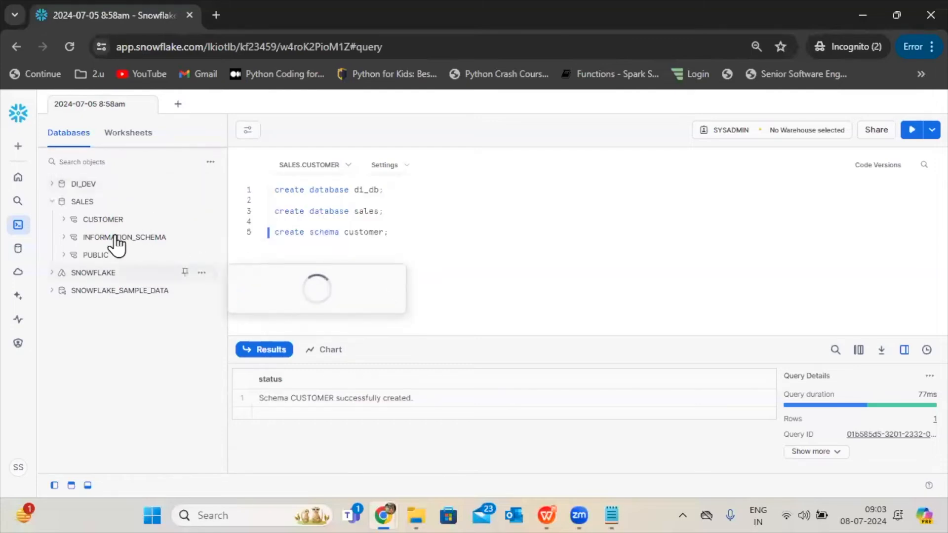
{"action": "mouse_move", "coordinate": [143, 274]}
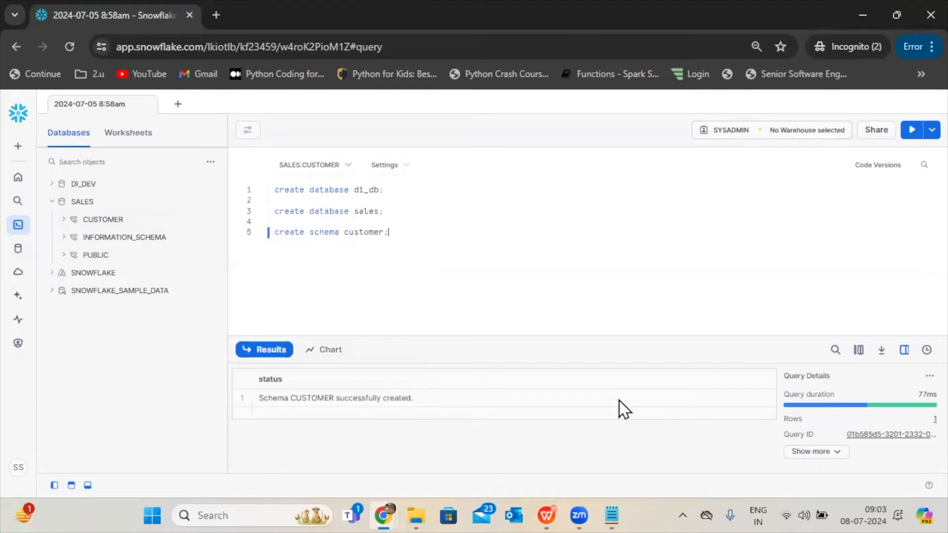
Check the account's active role, then switch the worksheet's role to DI_DEV to examine which databases it can access.
{"action": "left_click", "coordinate": [21, 474]}
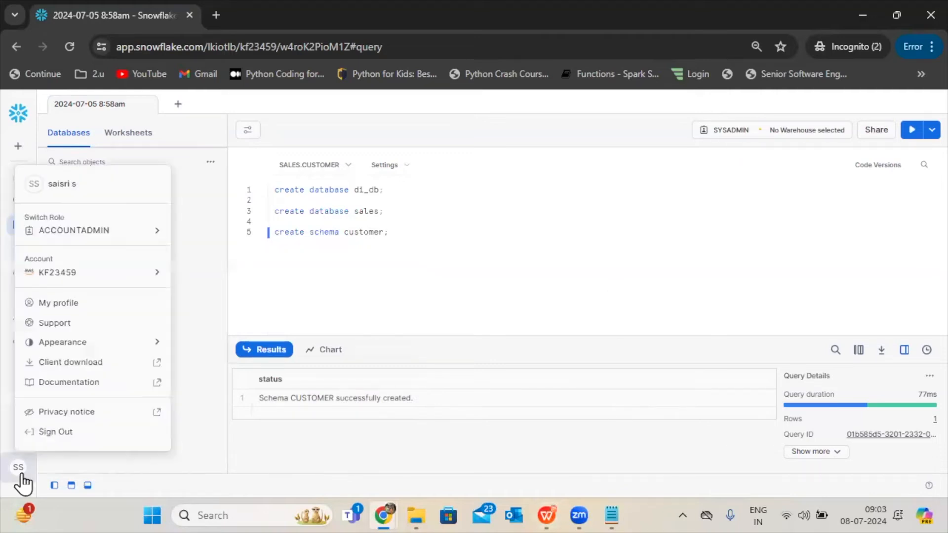
{"action": "left_click", "coordinate": [727, 132]}
{"action": "left_click", "coordinate": [556, 236]}
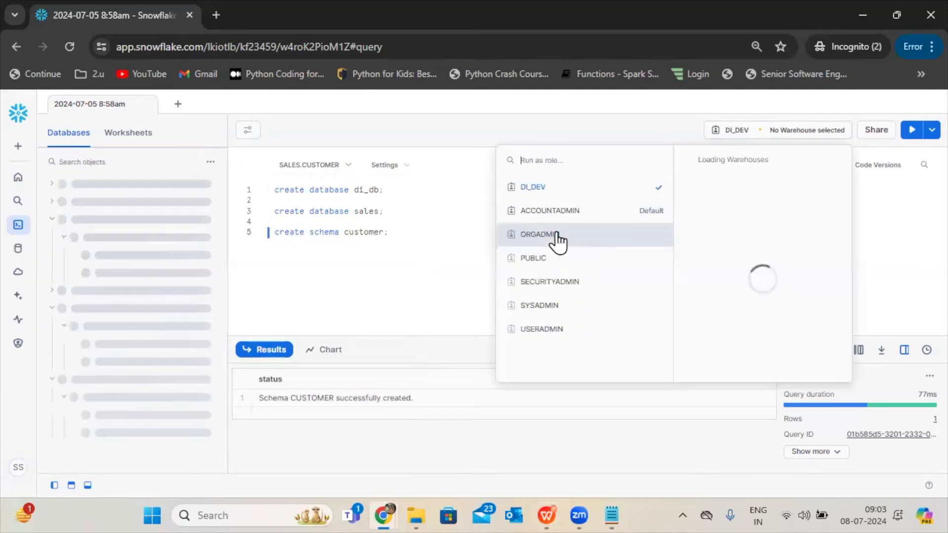
{"action": "left_click", "coordinate": [381, 248]}
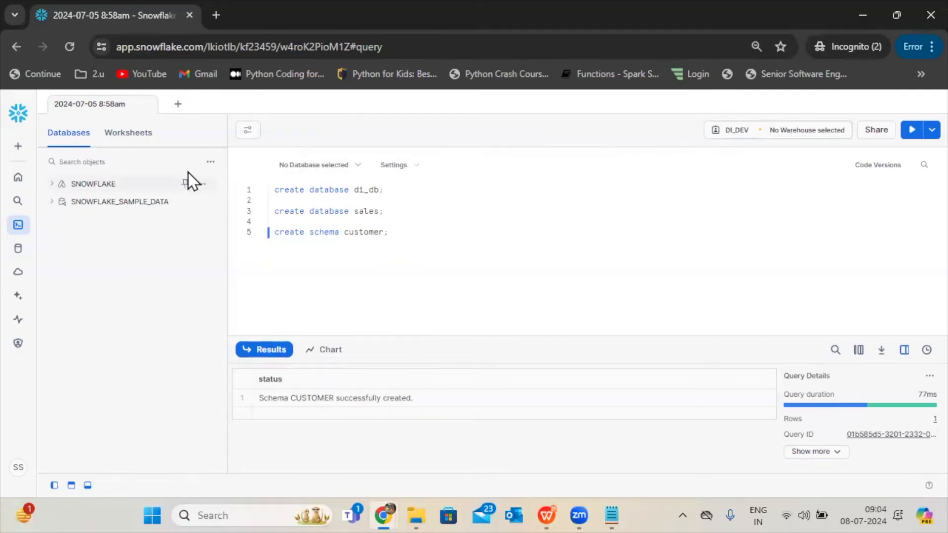
Switch the worksheet's role back to SYSADMIN and compare the databases it can access.
{"action": "left_click", "coordinate": [736, 130]}
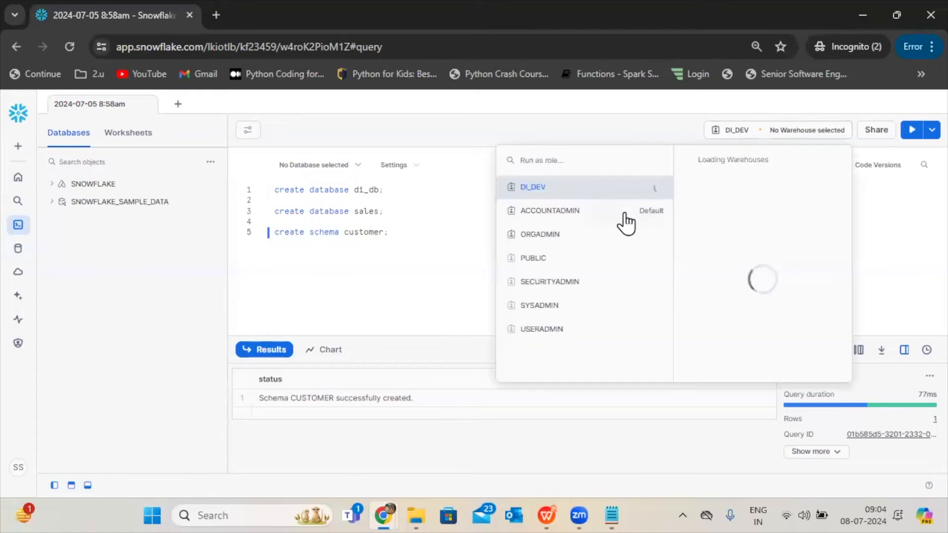
{"action": "left_click", "coordinate": [548, 310]}
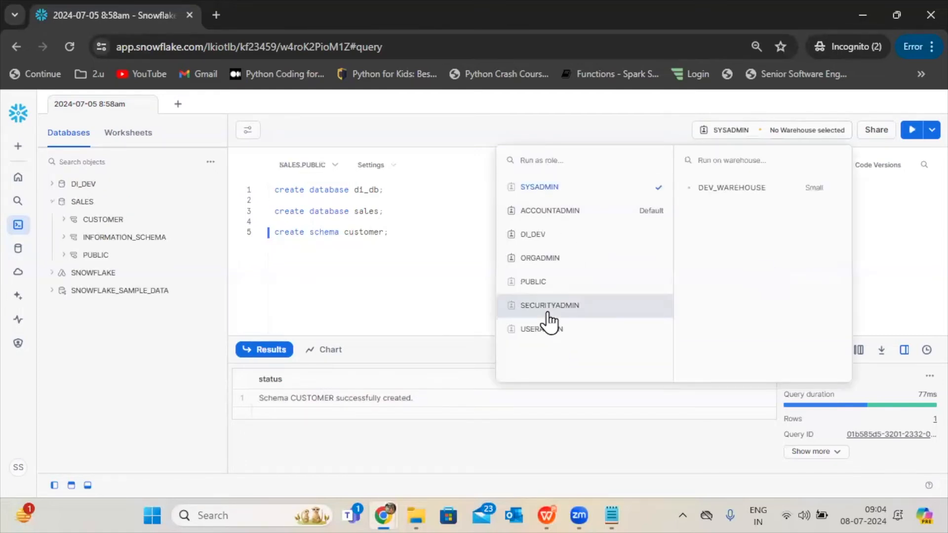
{"action": "left_click", "coordinate": [326, 311]}
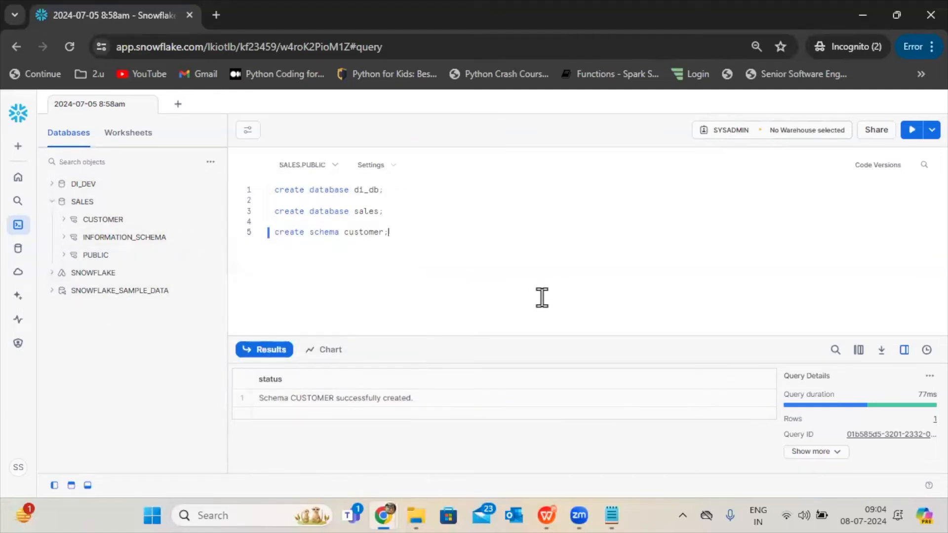
Set the worksheet's role to SECURITYADMIN and examine its accessible databases.
{"action": "left_click", "coordinate": [721, 133]}
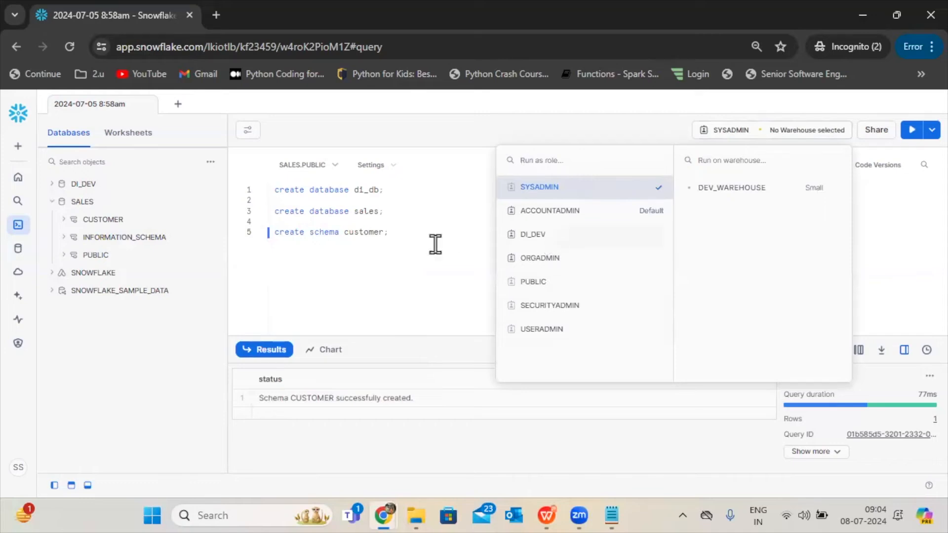
{"action": "left_click", "coordinate": [530, 307]}
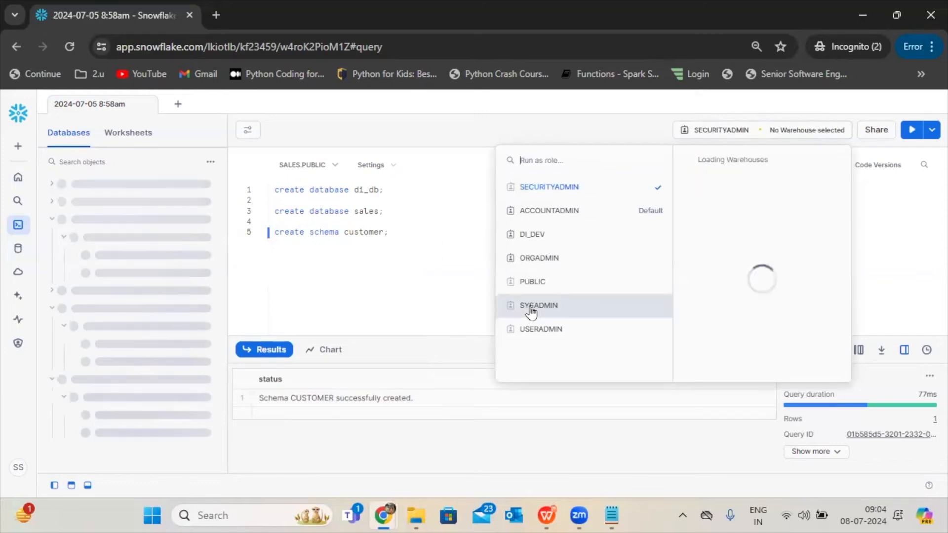
{"action": "left_click", "coordinate": [382, 275]}
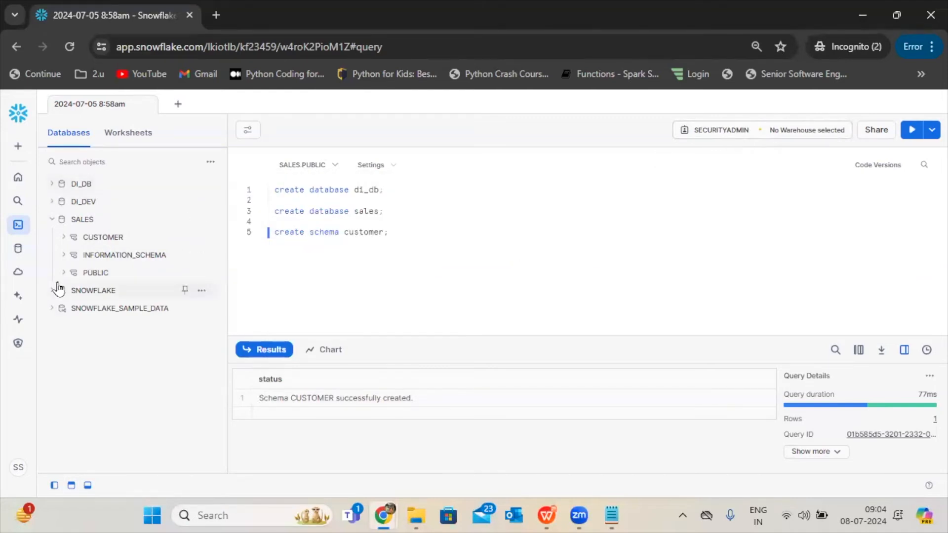
Go to the account's databases overview and open the details of the DI_DEV database.
{"action": "mouse_move", "coordinate": [18, 321]}
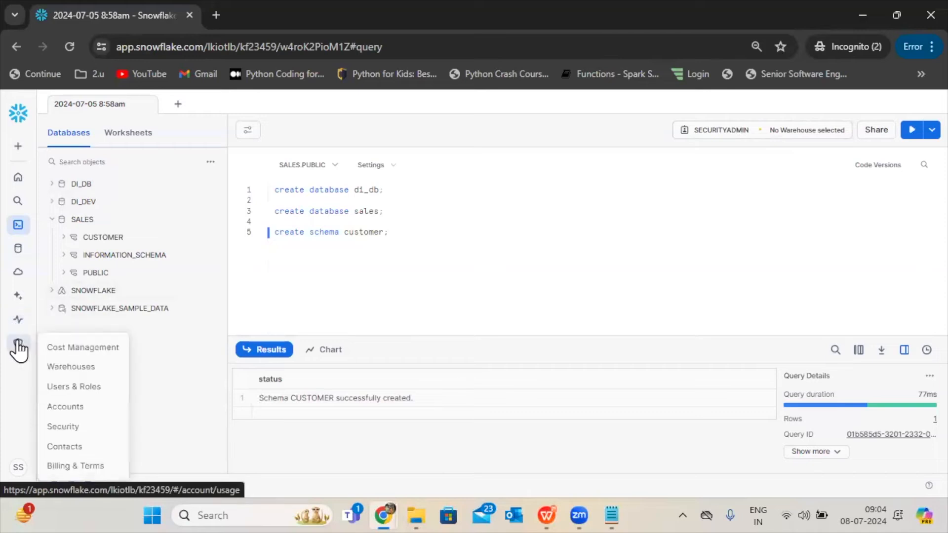
{"action": "mouse_move", "coordinate": [18, 249]}
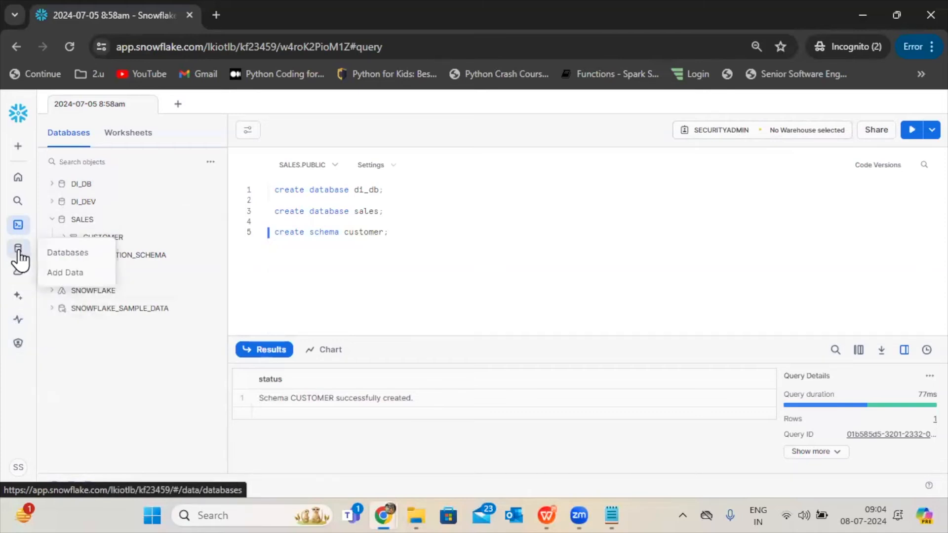
{"action": "left_click", "coordinate": [61, 253]}
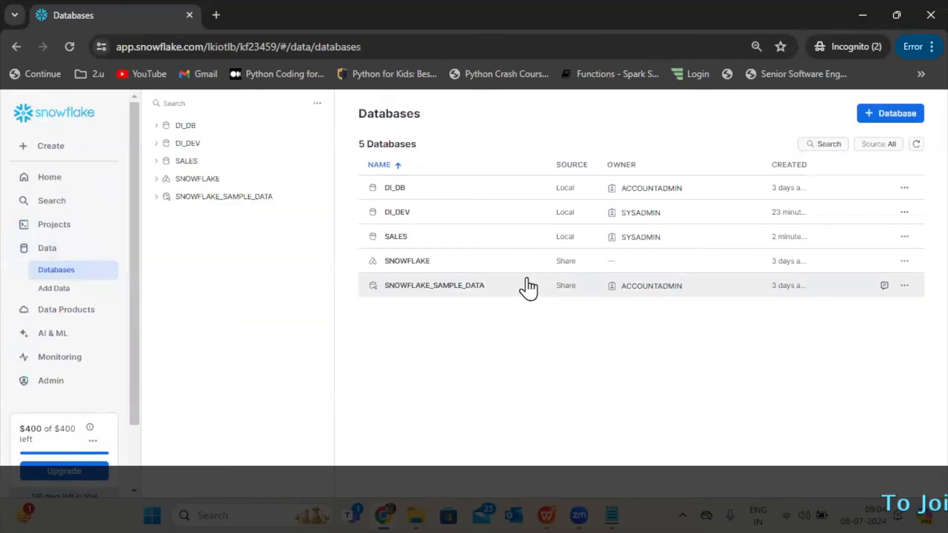
{"action": "left_click", "coordinate": [444, 213]}
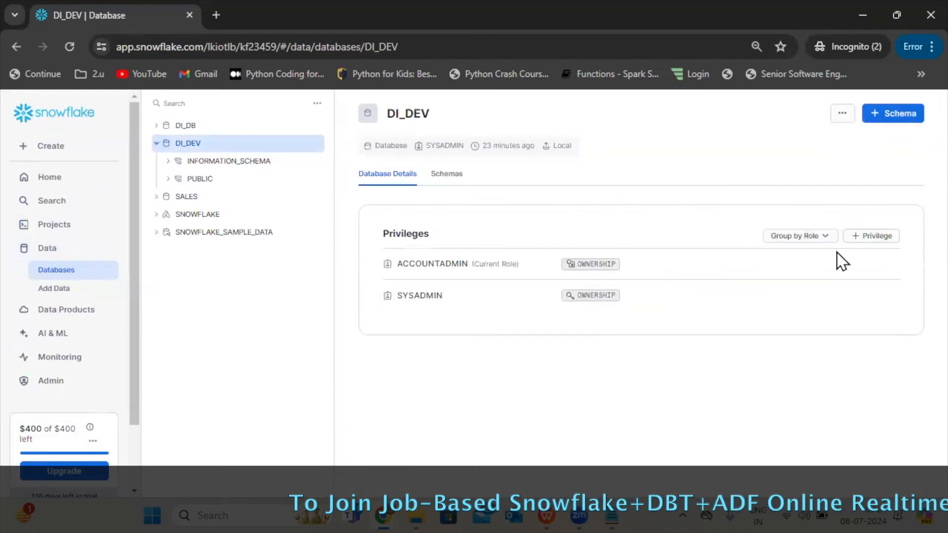
Grant the USAGE privilege on the DI_DEV database to the DI_DEV role.
{"action": "left_click", "coordinate": [871, 236]}
{"action": "left_click", "coordinate": [536, 200]}
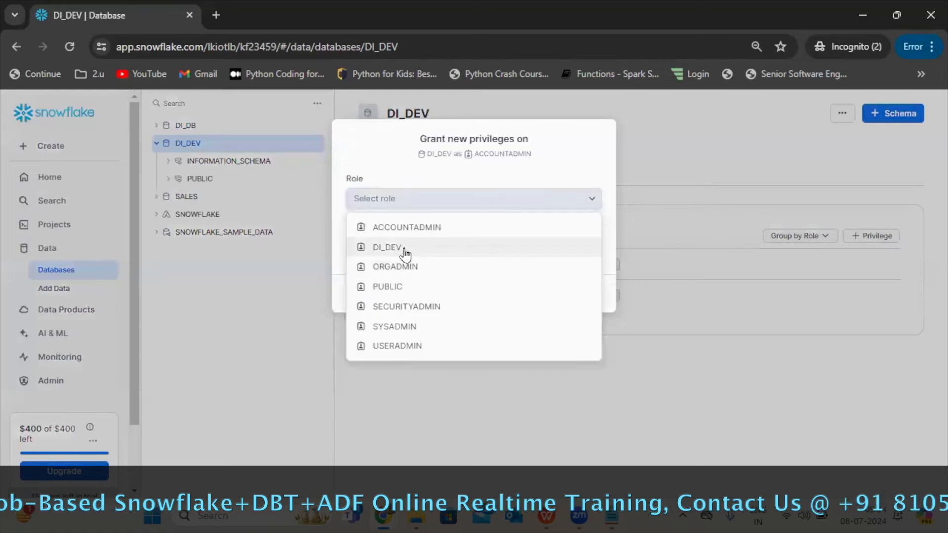
{"action": "left_click", "coordinate": [404, 250]}
{"action": "left_click", "coordinate": [440, 249]}
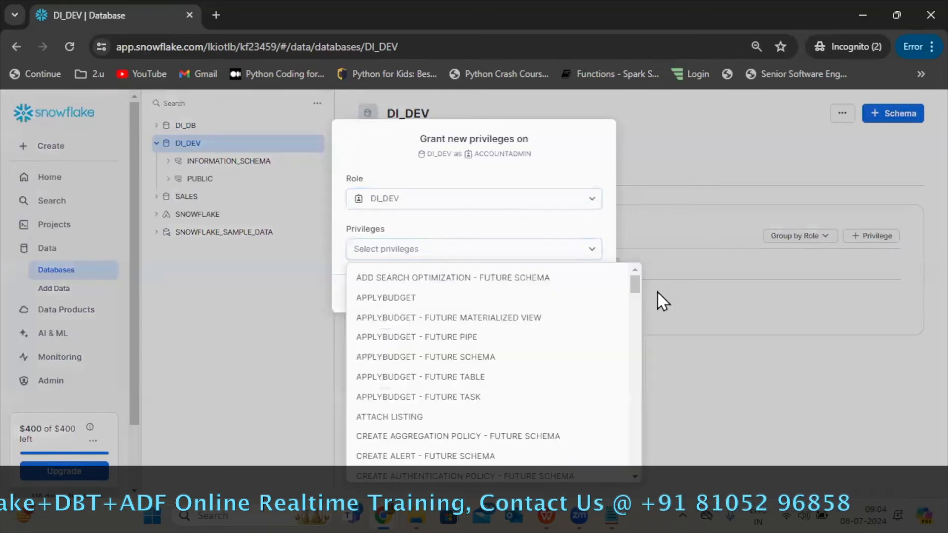
{"action": "scroll", "coordinate": [630, 339], "scroll_direction": "down", "scroll_amount": 15}
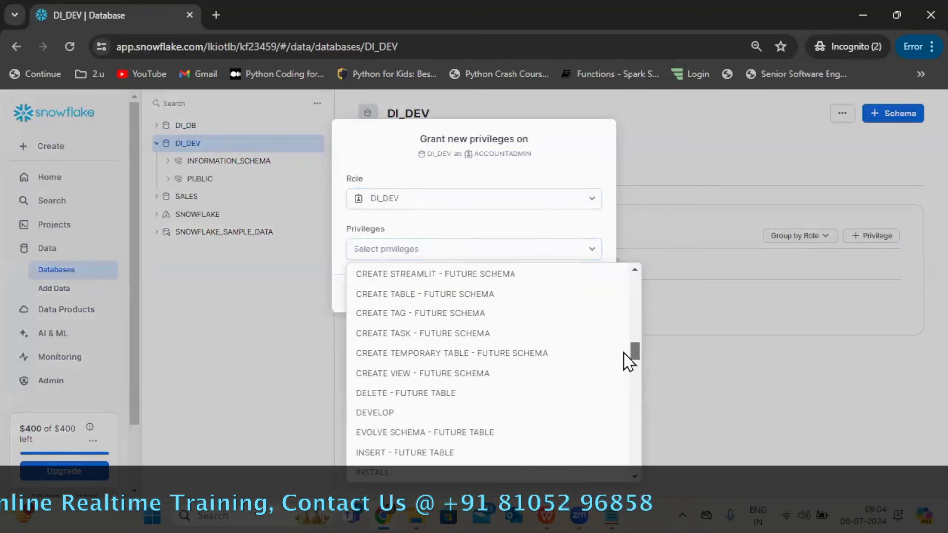
{"action": "scroll", "coordinate": [623, 354], "scroll_direction": "down", "scroll_amount": 12}
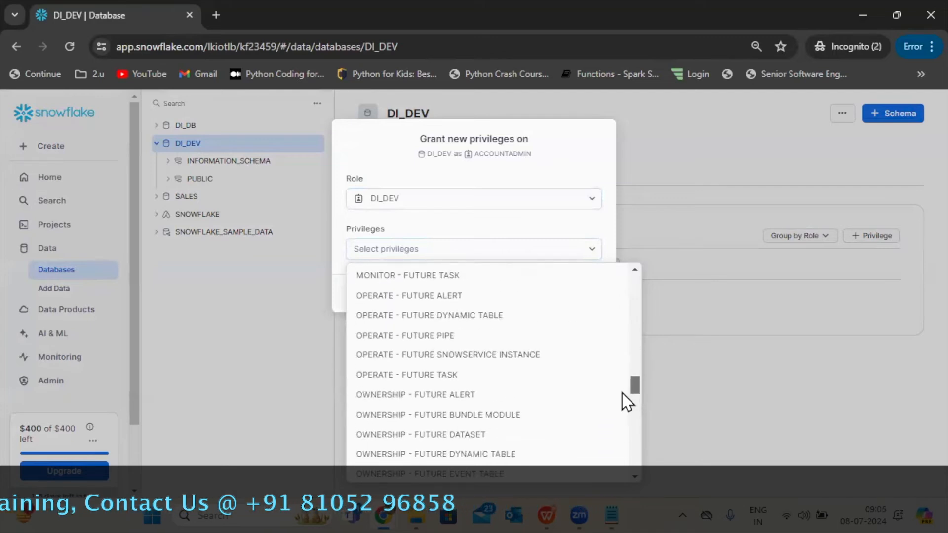
{"action": "scroll", "coordinate": [623, 420], "scroll_direction": "down", "scroll_amount": 10}
{"action": "scroll", "coordinate": [625, 420], "scroll_direction": "up", "scroll_amount": 3}
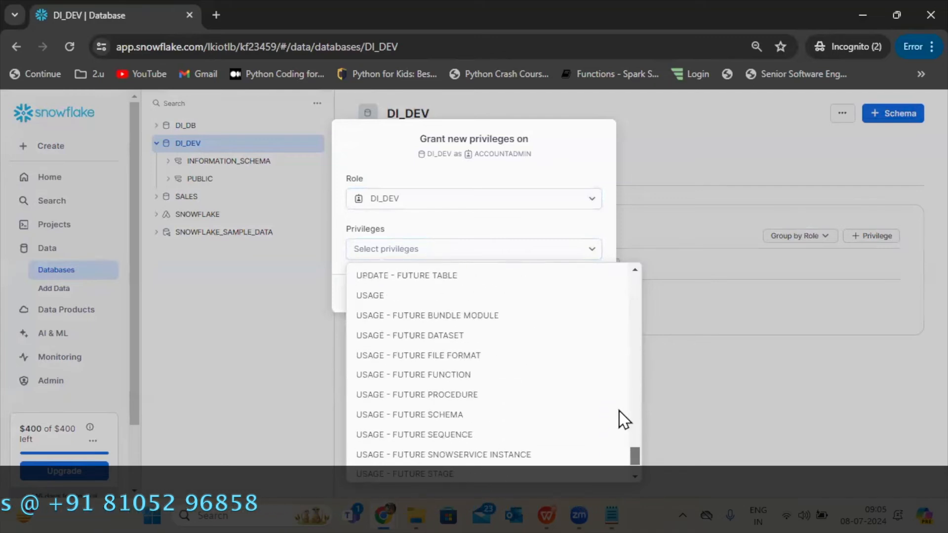
{"action": "left_click", "coordinate": [383, 350]}
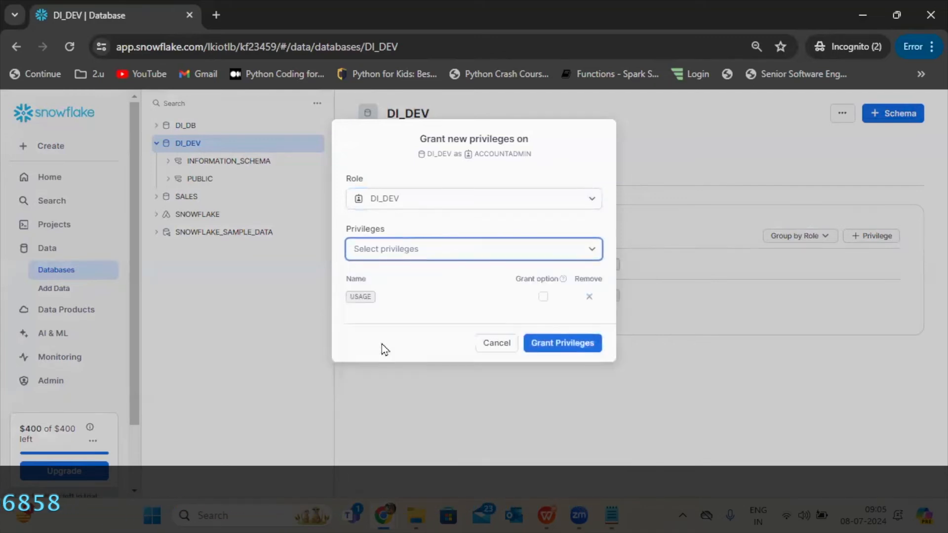
{"action": "left_click", "coordinate": [546, 343]}
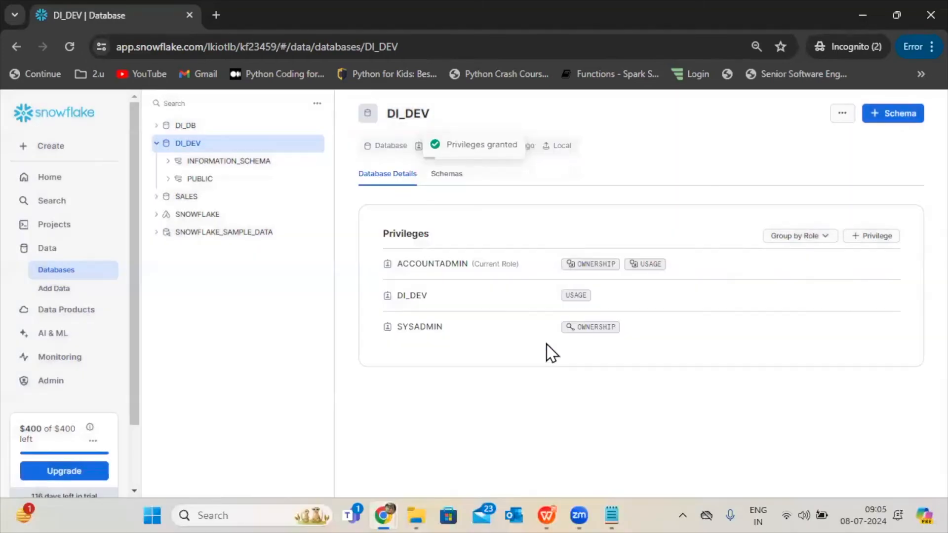
Return to the 2024-07-05 8:58am worksheet and switch its role from SECURITYADMIN to DI_DEV.
{"action": "left_click", "coordinate": [56, 226]}
{"action": "left_click", "coordinate": [272, 184]}
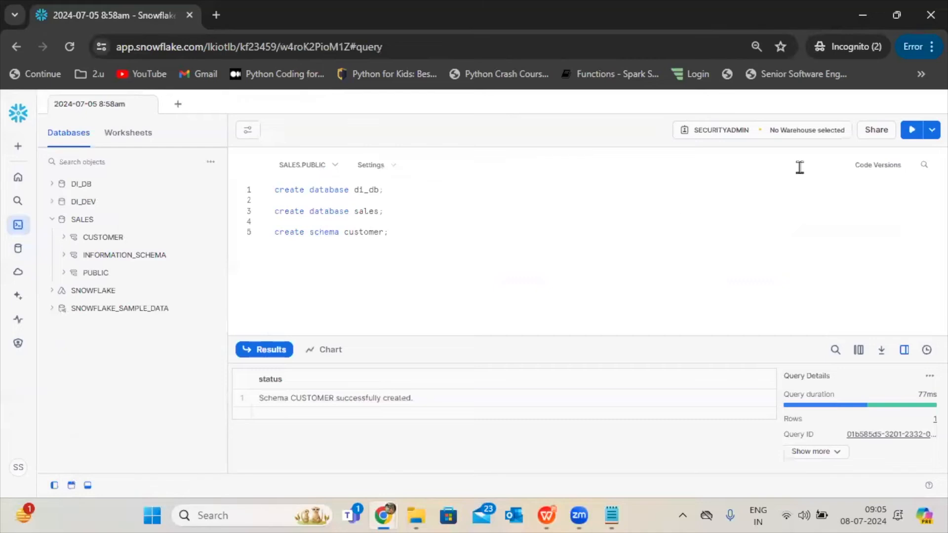
{"action": "left_click", "coordinate": [719, 134]}
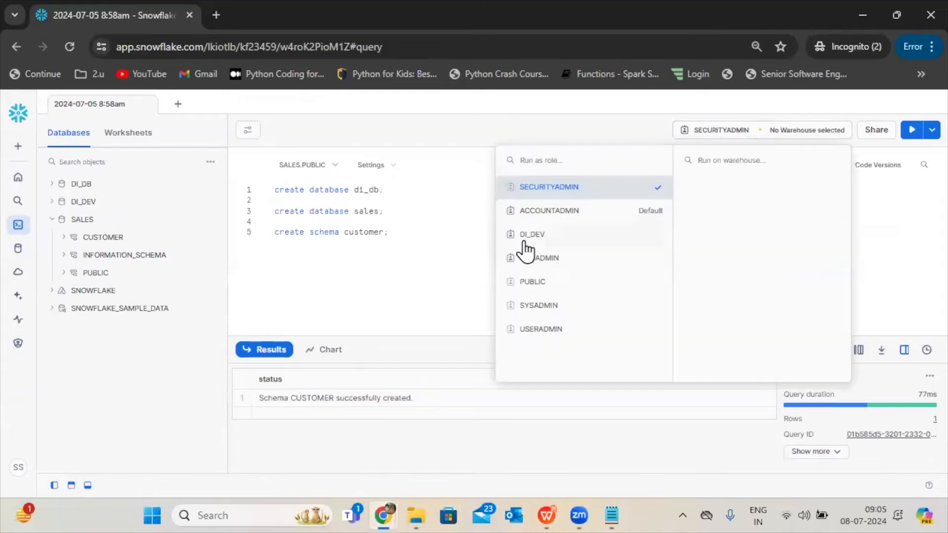
{"action": "left_click", "coordinate": [526, 241]}
{"action": "left_click", "coordinate": [482, 243]}
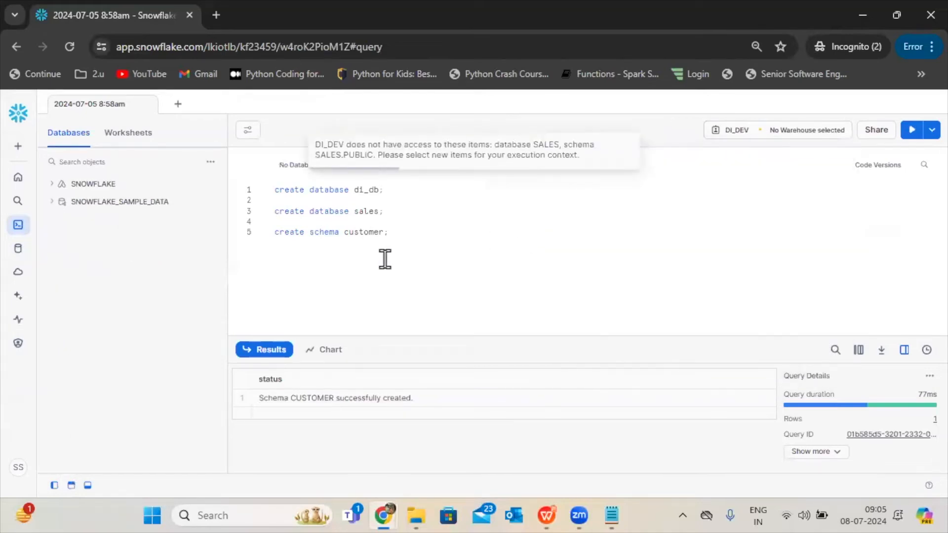
Refresh the worksheet's database list and expand DI_DEV to examine the schemas the role can access.
{"action": "left_click", "coordinate": [211, 162]}
{"action": "left_click", "coordinate": [193, 190]}
{"action": "mouse_move", "coordinate": [192, 192]}
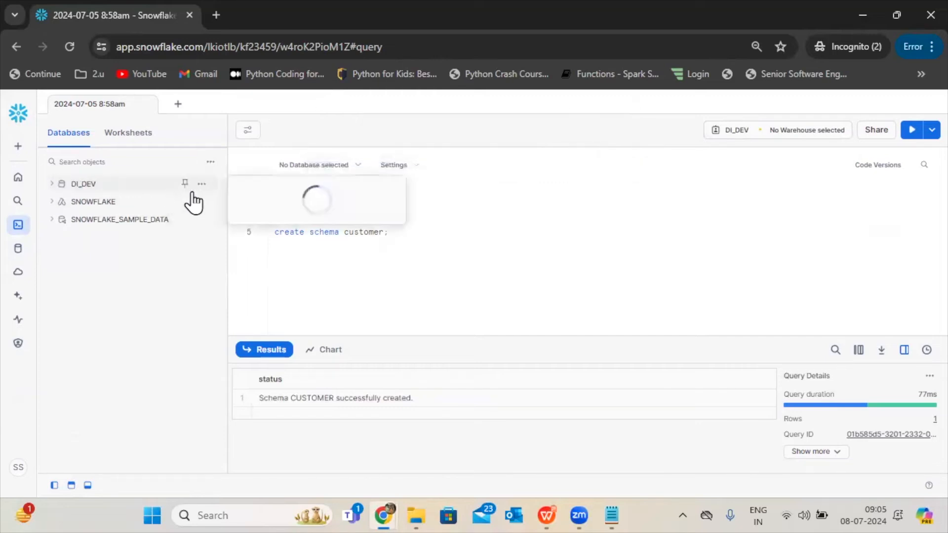
{"action": "left_click", "coordinate": [99, 188]}
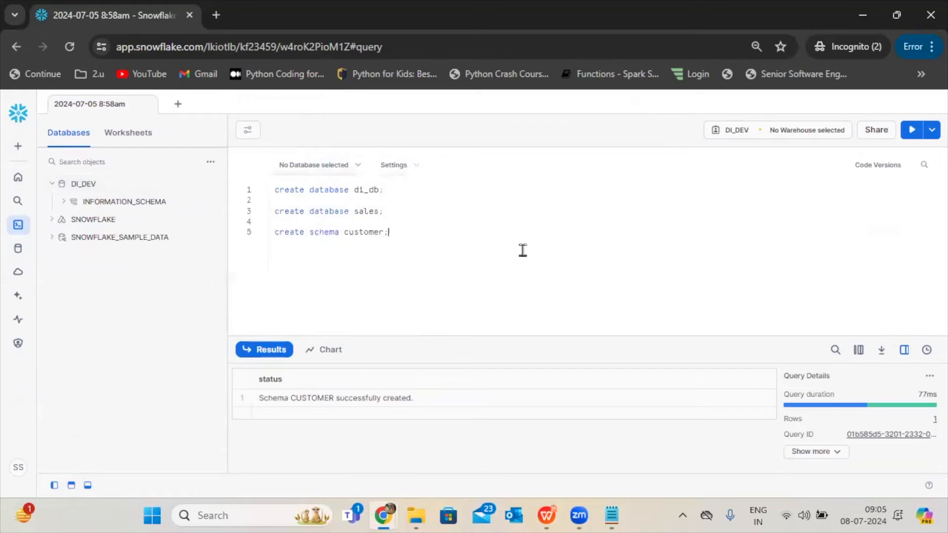
Set the worksheet's role to SECURITYADMIN, then open the details of the SALES database from the databases overview.
{"action": "left_click", "coordinate": [747, 132]}
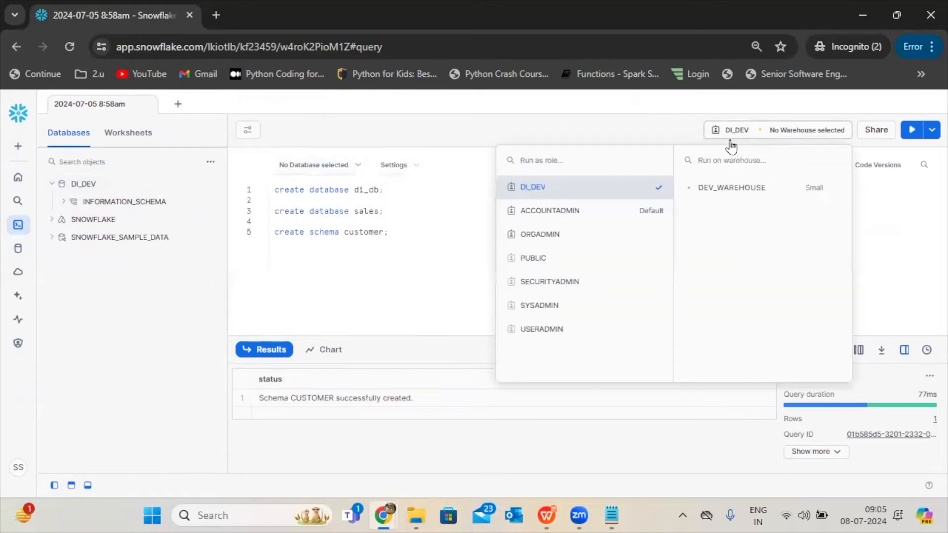
{"action": "left_click", "coordinate": [537, 282]}
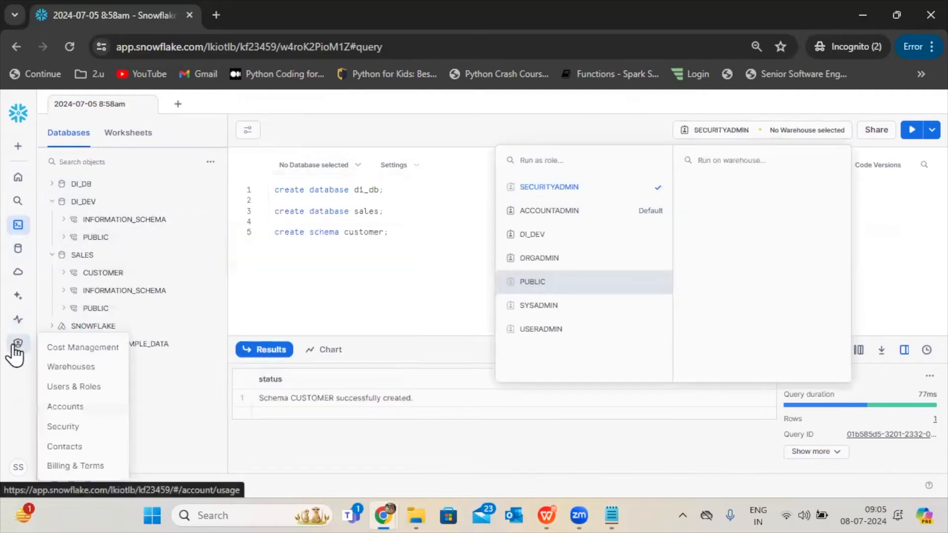
{"action": "left_click", "coordinate": [21, 252]}
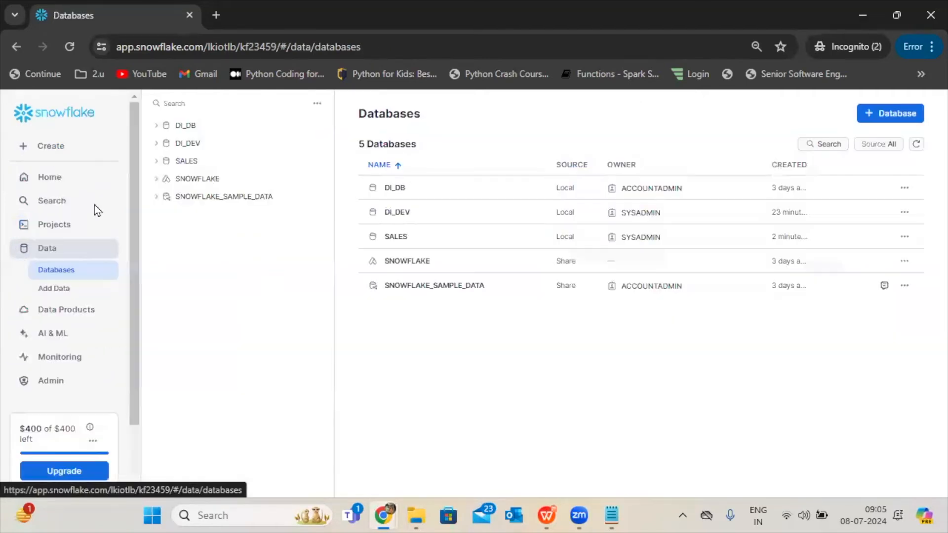
{"action": "left_click", "coordinate": [400, 236]}
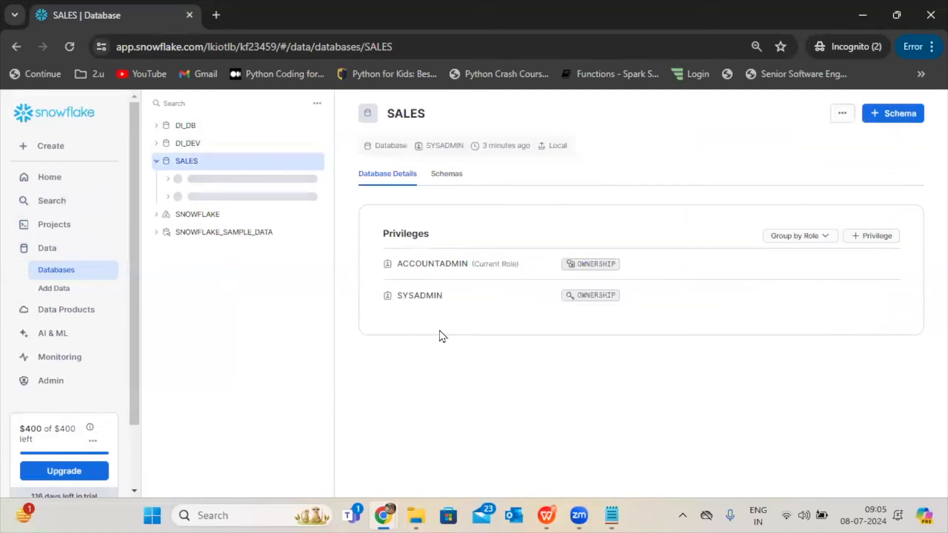
Grant the USAGE privilege on the SALES database to the DI_DEV role.
{"action": "left_click", "coordinate": [878, 238]}
{"action": "left_click", "coordinate": [501, 194]}
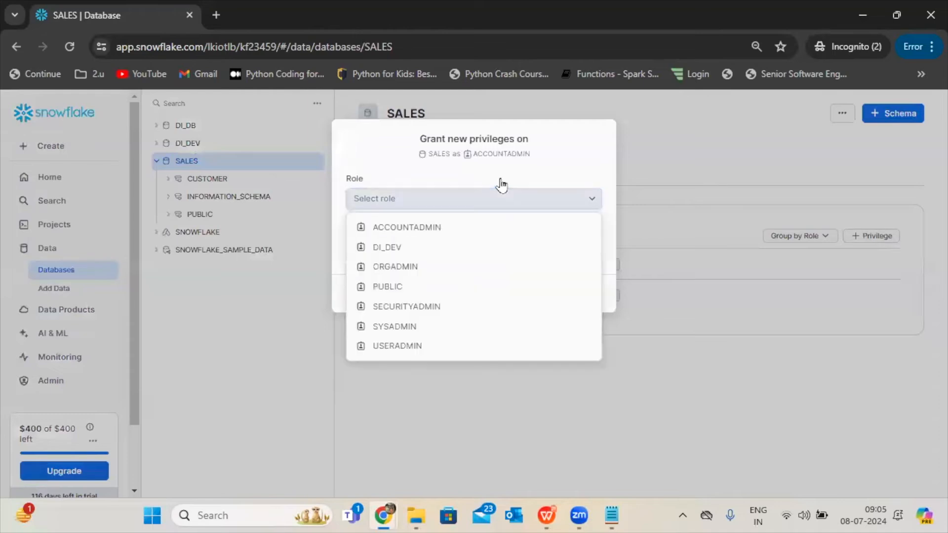
{"action": "left_click", "coordinate": [397, 248]}
{"action": "left_click", "coordinate": [474, 254]}
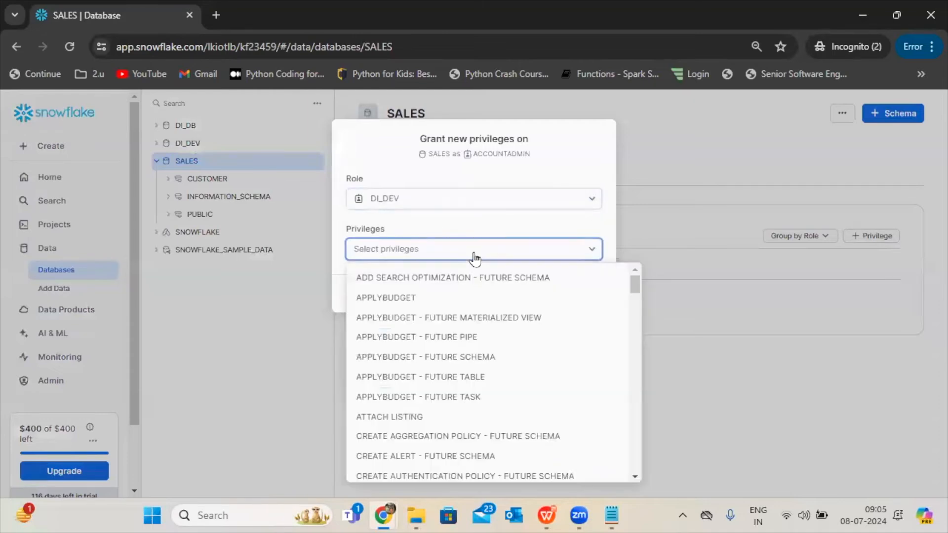
{"action": "scroll", "coordinate": [638, 428], "scroll_direction": "down", "scroll_amount": 15}
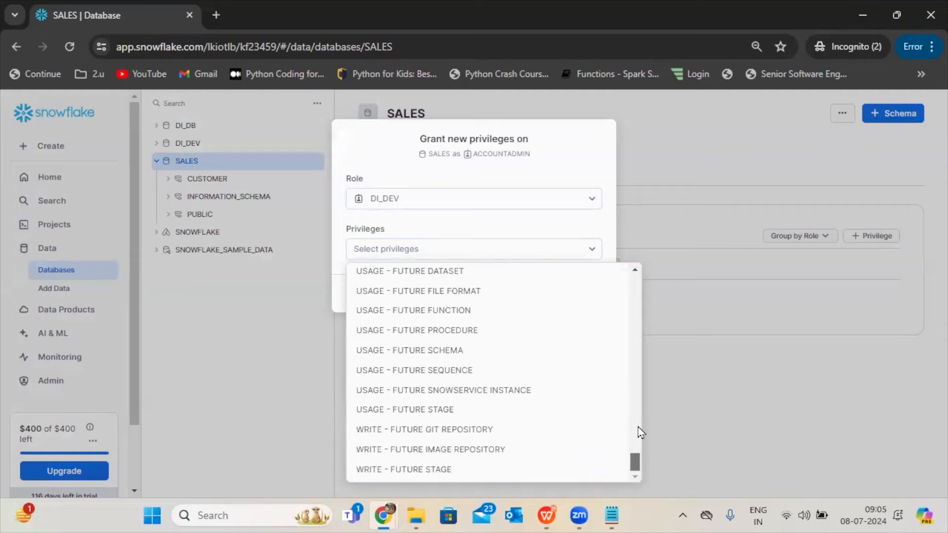
{"action": "scroll", "coordinate": [637, 427], "scroll_direction": "up", "scroll_amount": 4}
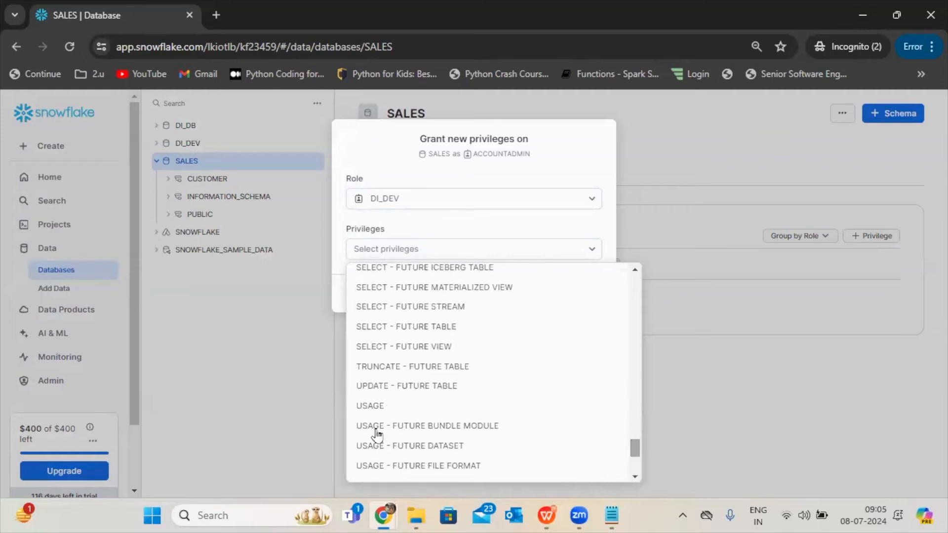
{"action": "left_click", "coordinate": [378, 409]}
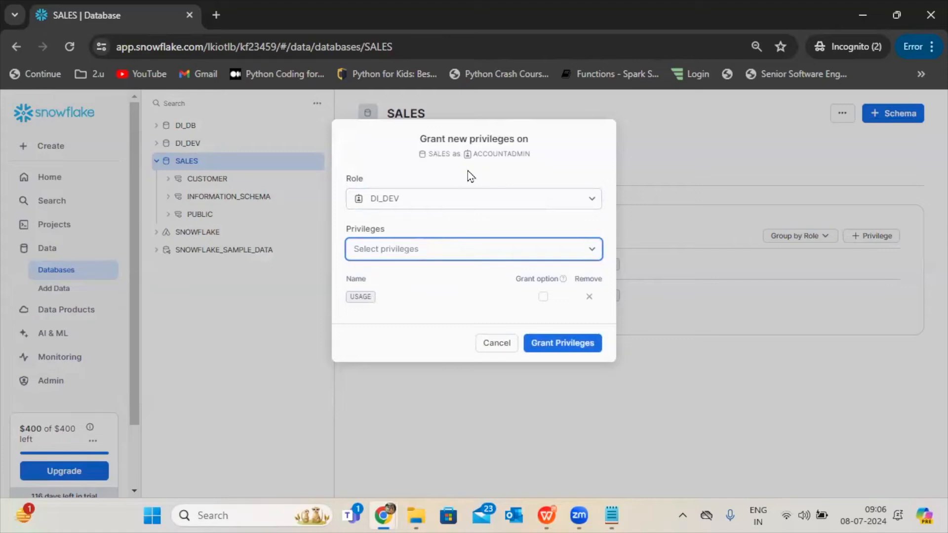
{"action": "left_click", "coordinate": [557, 345]}
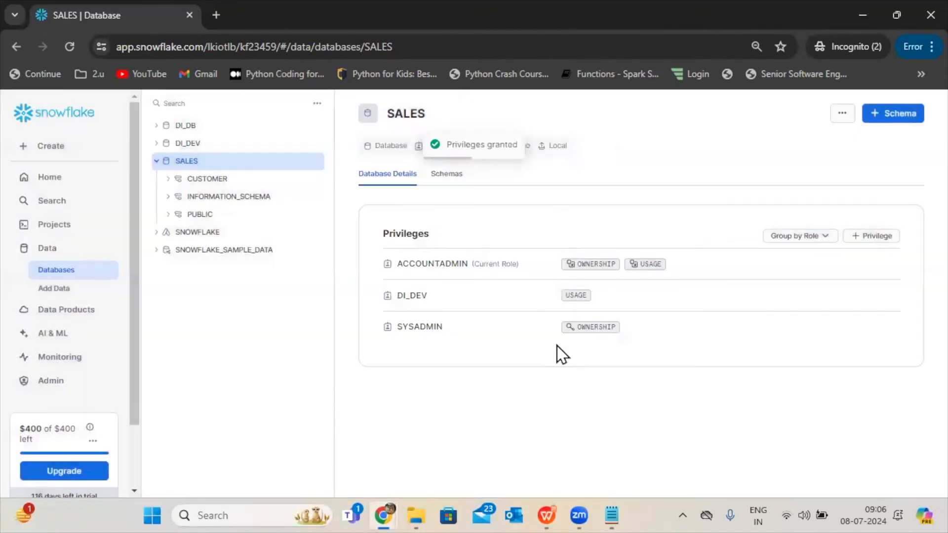
Reopen the 2024-07-05 8:58am worksheet and set its role back to DI_DEV.
{"action": "scroll", "coordinate": [123, 444], "scroll_direction": "down", "scroll_amount": 2}
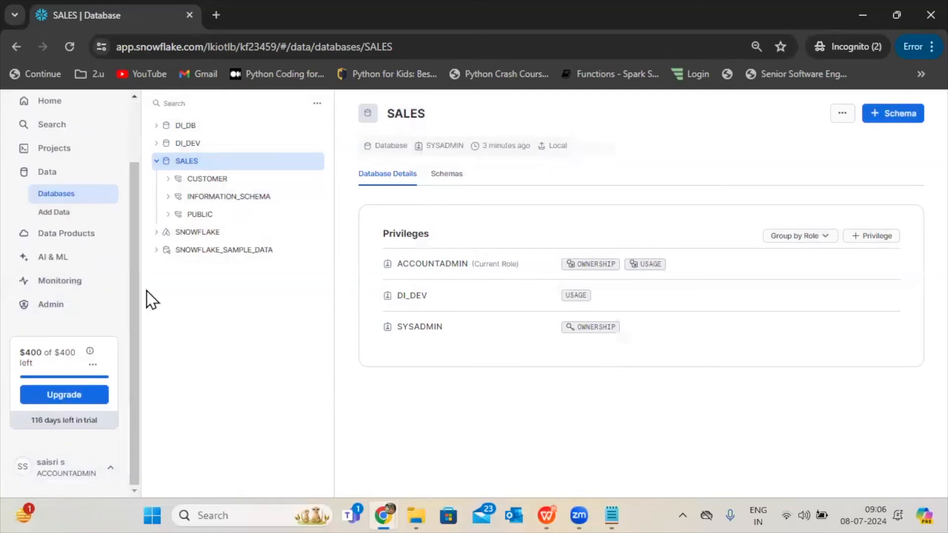
{"action": "left_click_drag", "start_coordinate": [131, 303], "coordinate": [140, 238]}
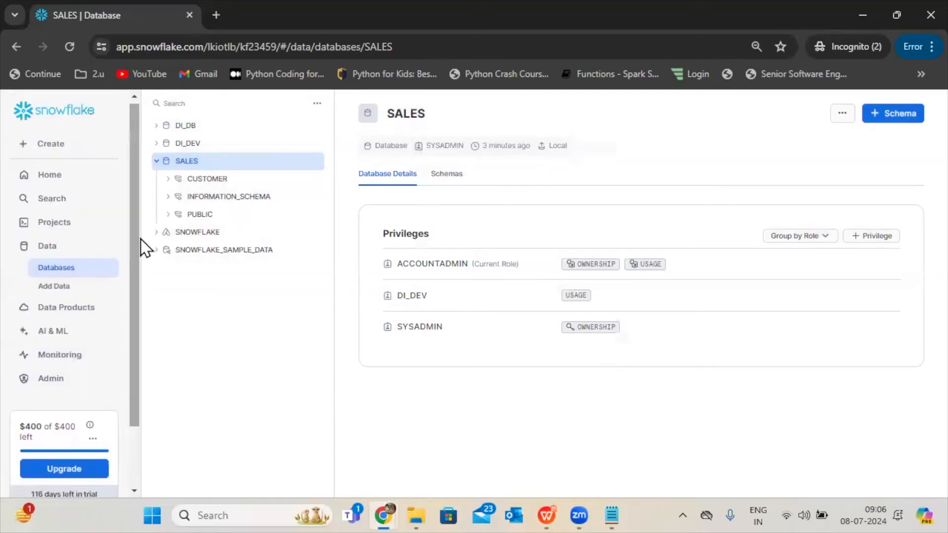
{"action": "left_click", "coordinate": [58, 223]}
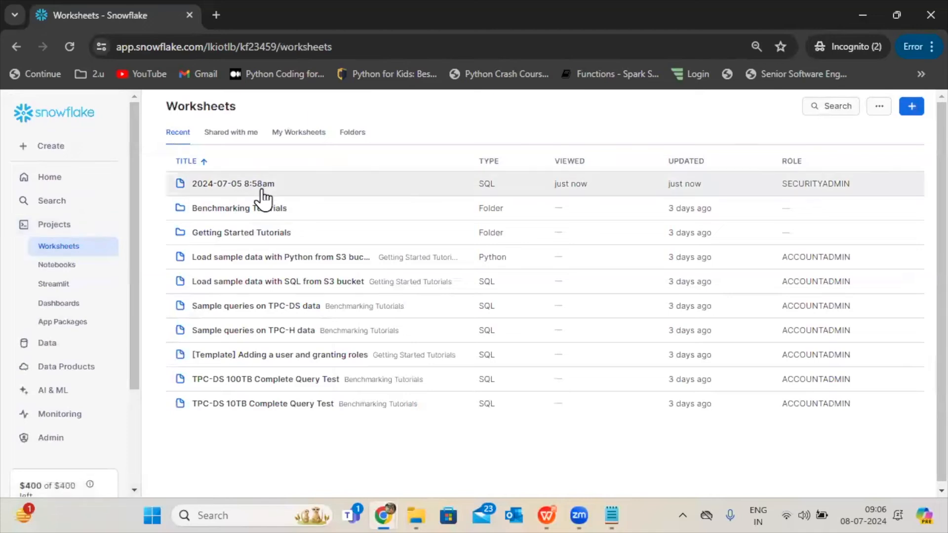
{"action": "left_click", "coordinate": [261, 191]}
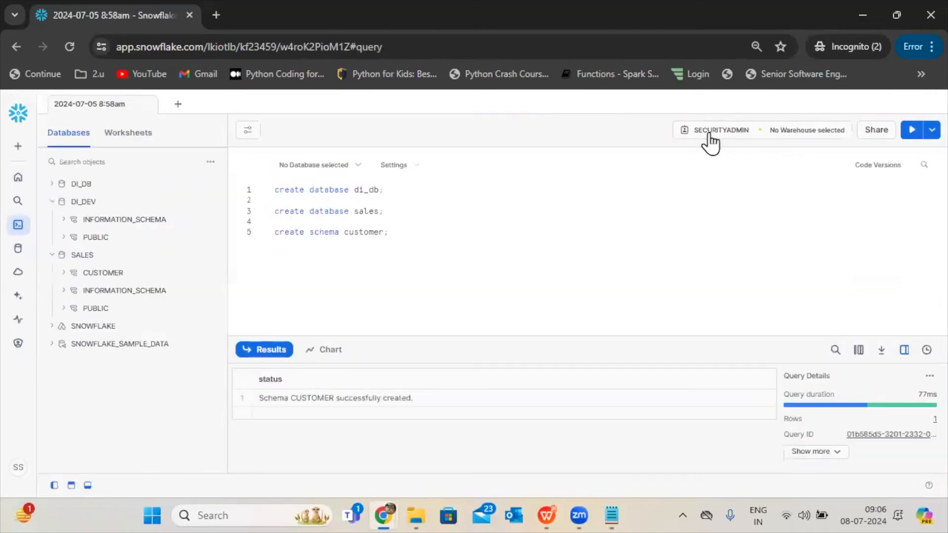
{"action": "left_click", "coordinate": [709, 132]}
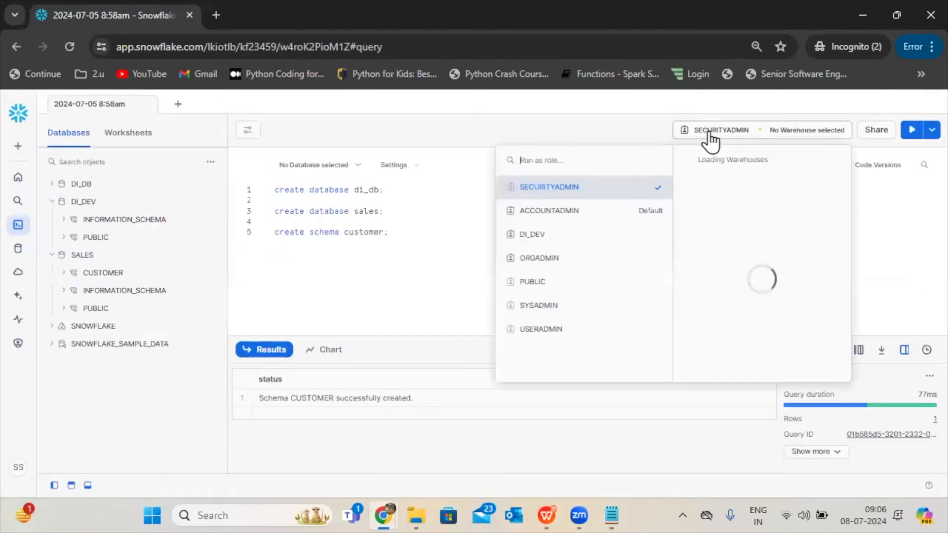
{"action": "left_click", "coordinate": [548, 236]}
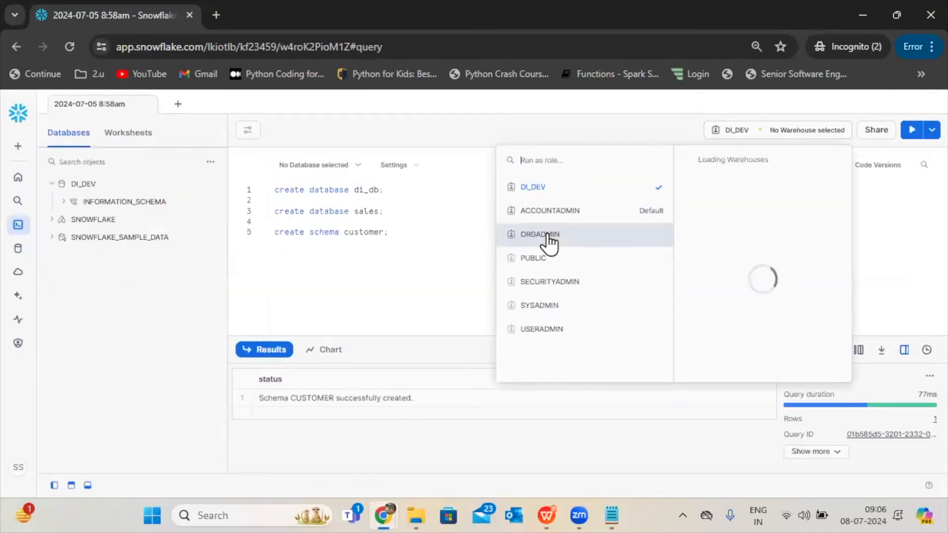
{"action": "left_click", "coordinate": [406, 247]}
Refresh the database list, collapse DI_DEV and expand SALES to check which of its contents the DI_DEV role can access.
{"action": "left_click", "coordinate": [210, 163]}
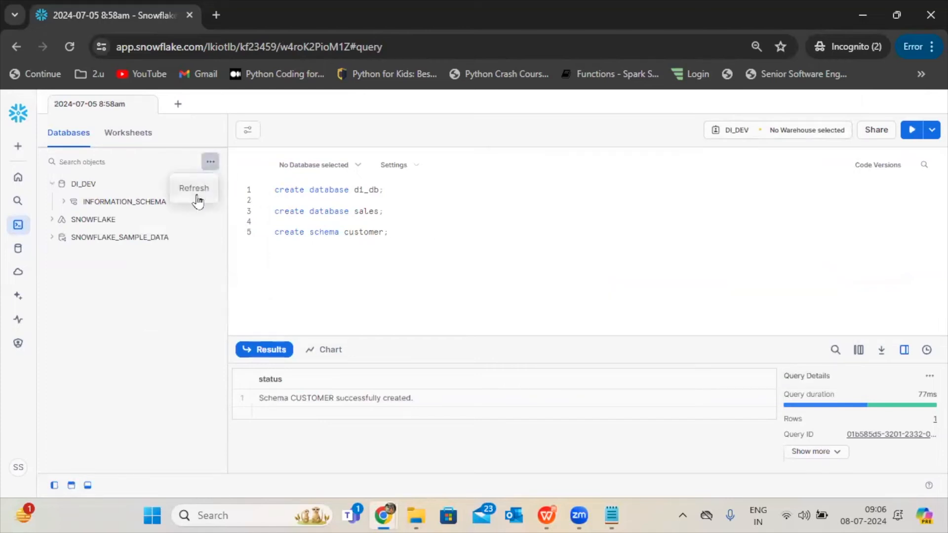
{"action": "left_click", "coordinate": [197, 202]}
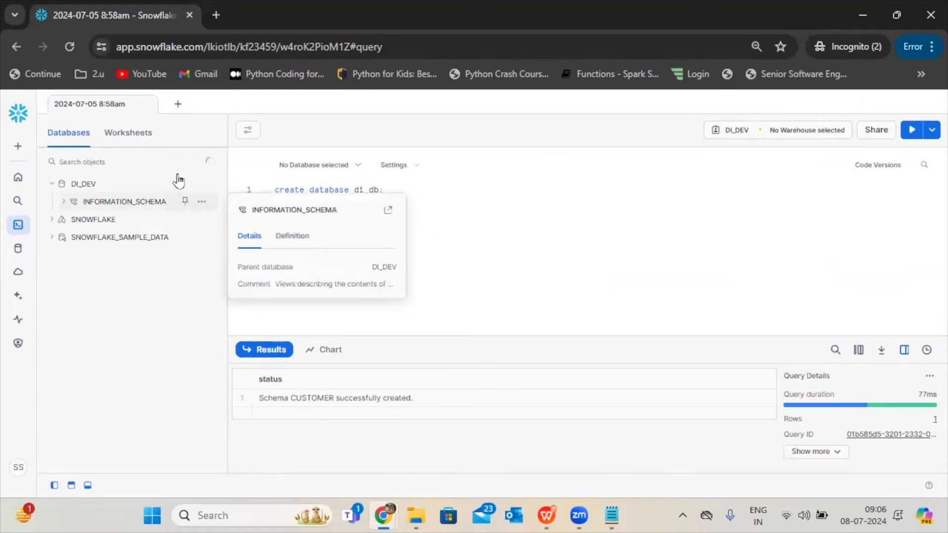
{"action": "left_click", "coordinate": [51, 185]}
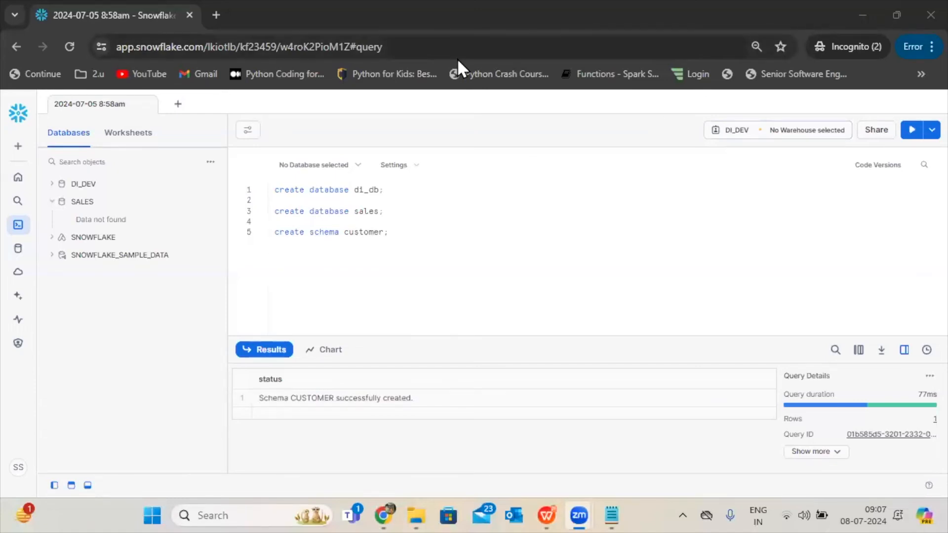
{"action": "left_click", "coordinate": [356, 262]}
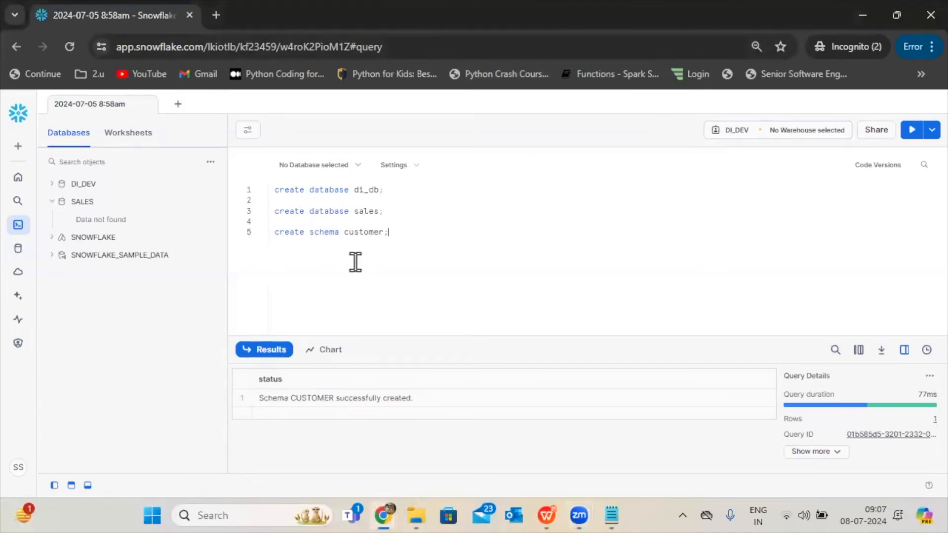
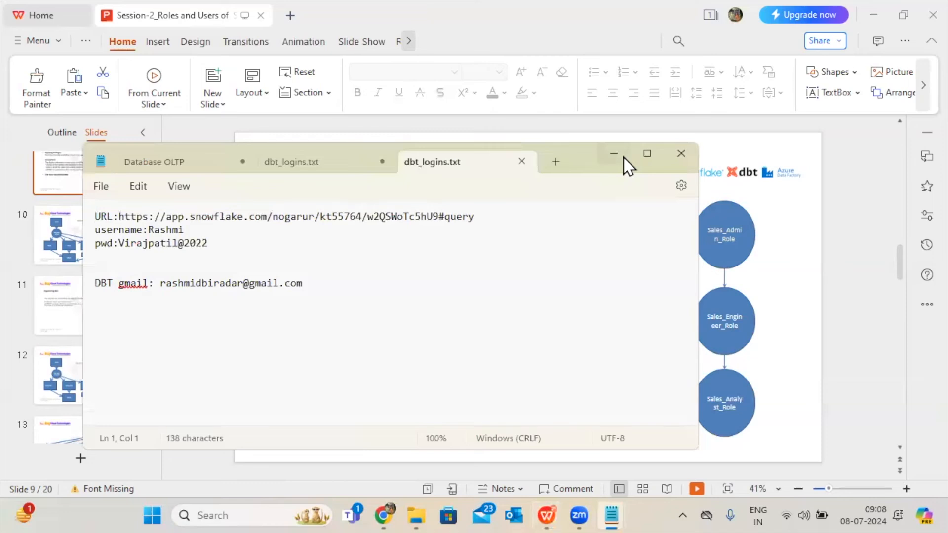
Switch to the Notepad note starting with "In snowflake" and add the line "roles--> sales_admin_role" at its end.
{"action": "left_click", "coordinate": [611, 516]}
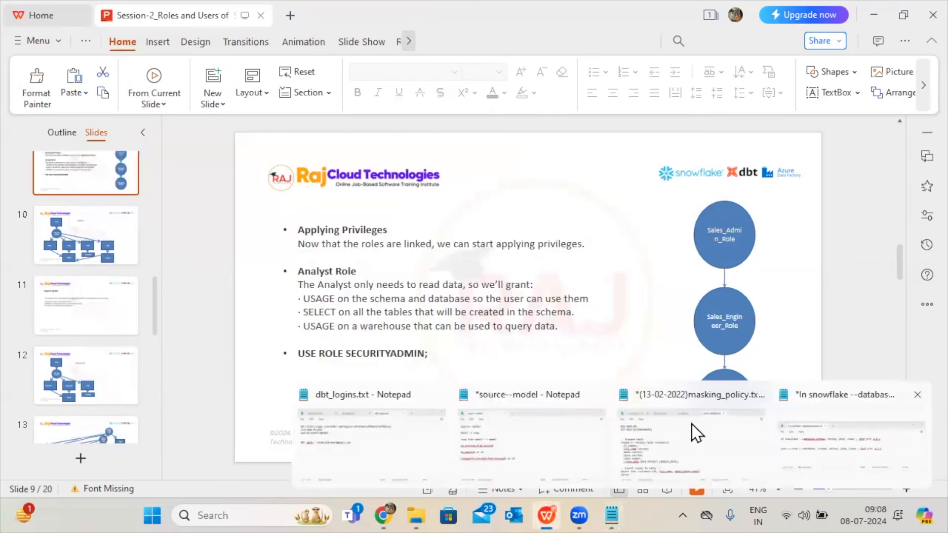
{"action": "left_click", "coordinate": [692, 424]}
{"action": "left_click_drag", "start_coordinate": [767, 221], "coordinate": [522, 51]}
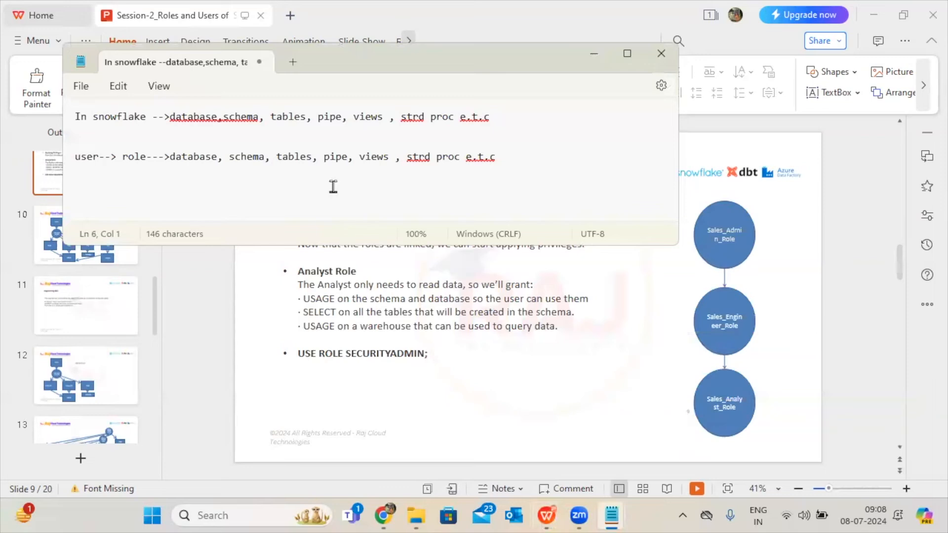
{"action": "type", "text": "es--"}
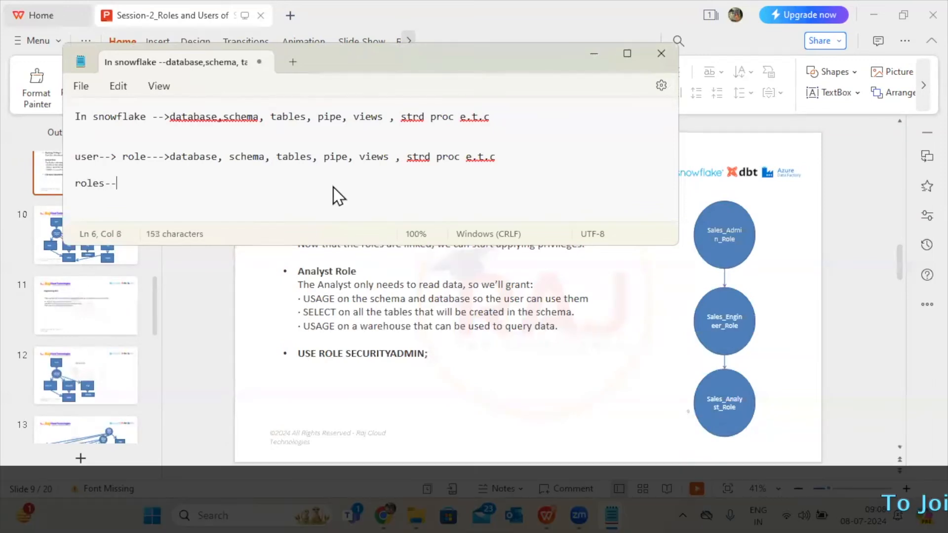
{"action": "type", "text": "> "}
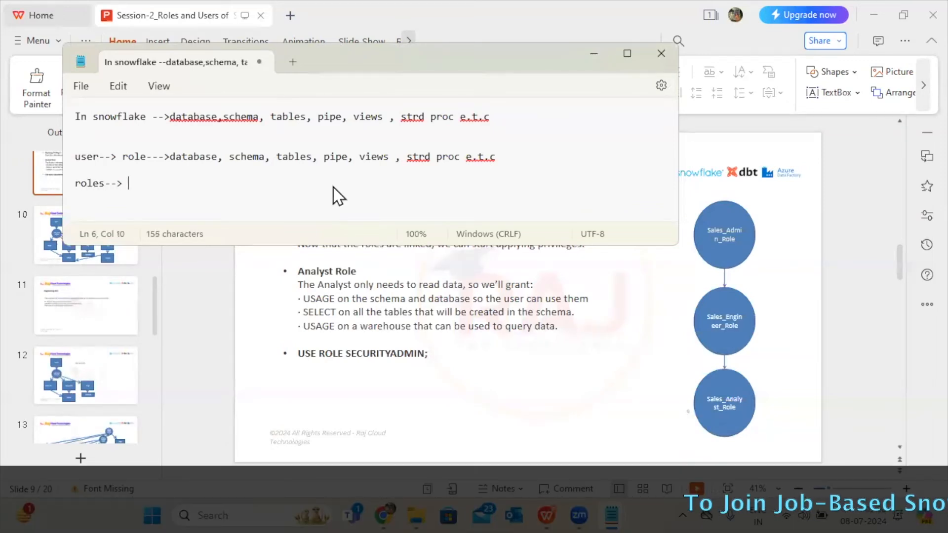
{"action": "type", "text": "sales"}
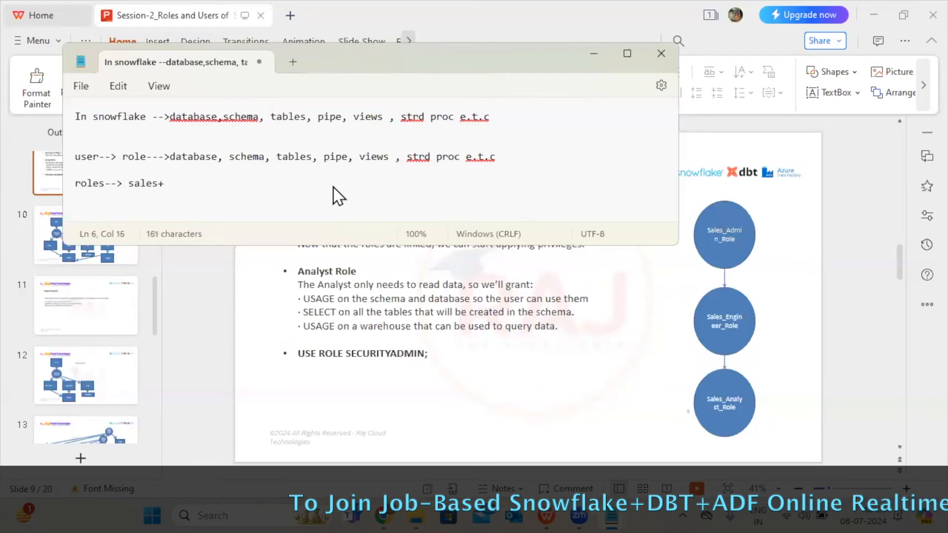
{"action": "type", "text": "_admin"}
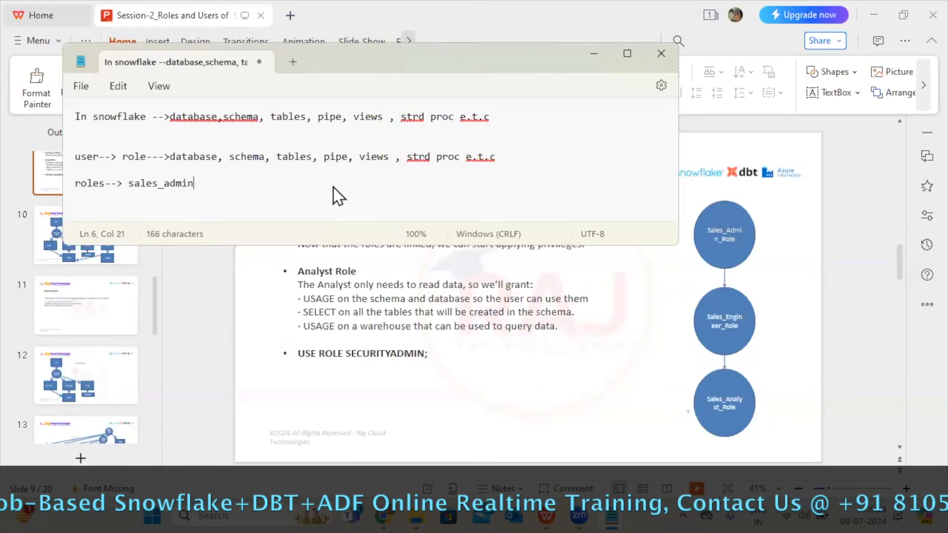
{"action": "type", "text": "_role"}
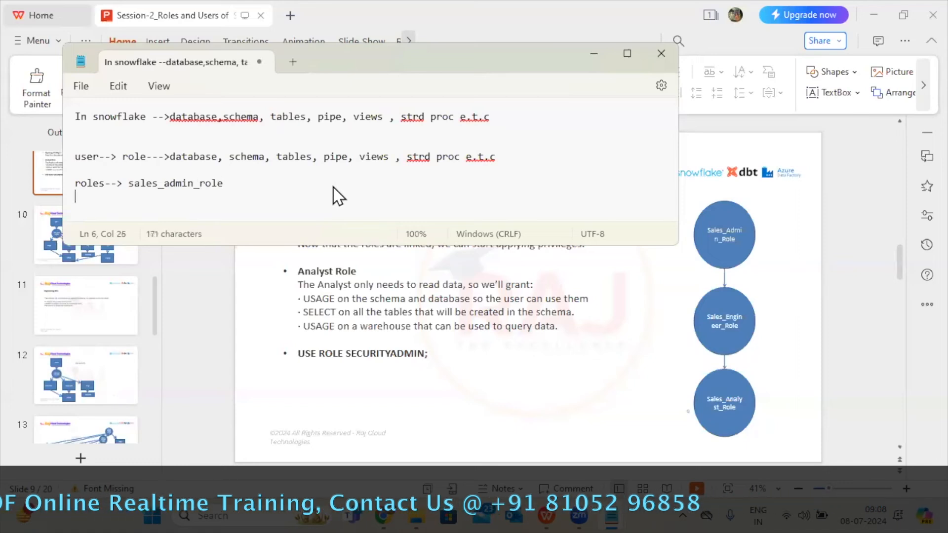
{"action": "key", "text": "Return"}
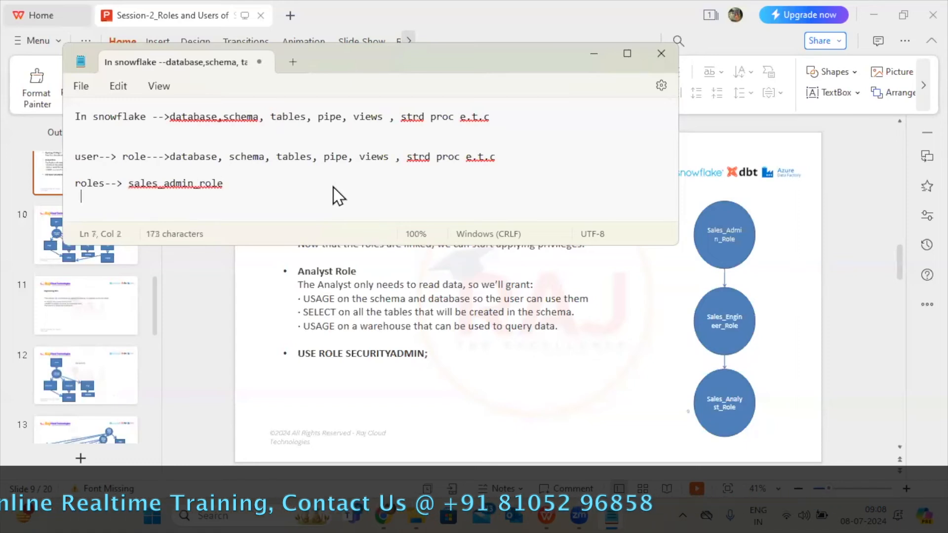
List sales_engineer_role and sales_analyst_role on separate lines beneath sales_admin_role in the note.
{"action": "type", "text": "sa"}
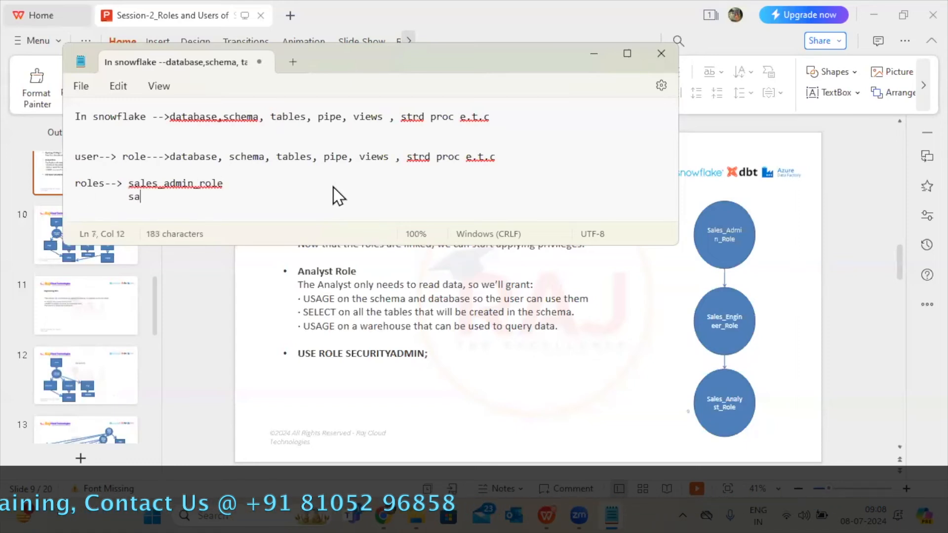
{"action": "type", "text": "les_e"}
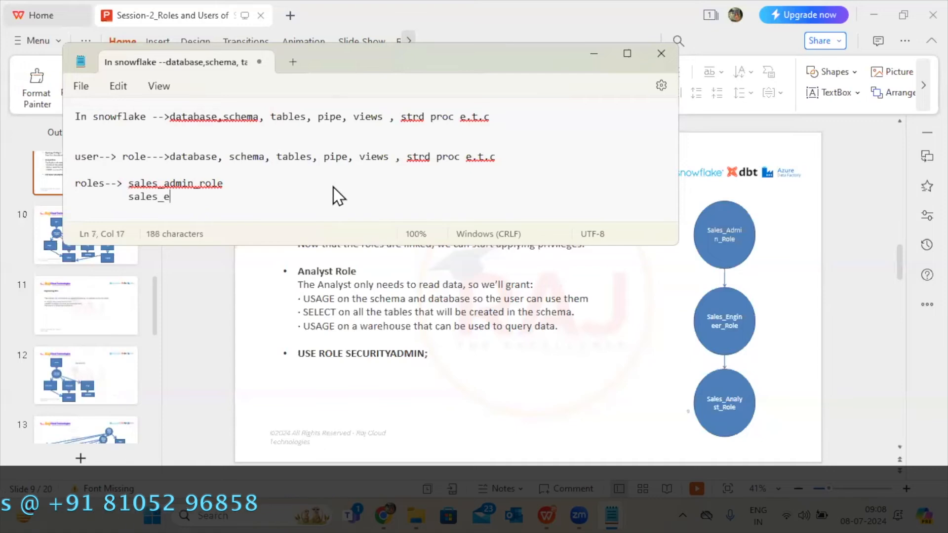
{"action": "type", "text": "ngineer"}
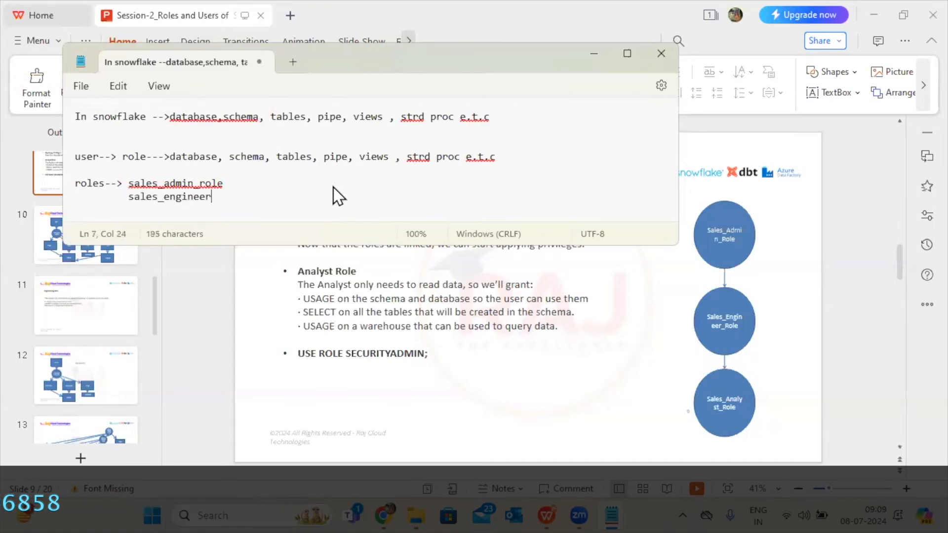
{"action": "type", "text": "_role"}
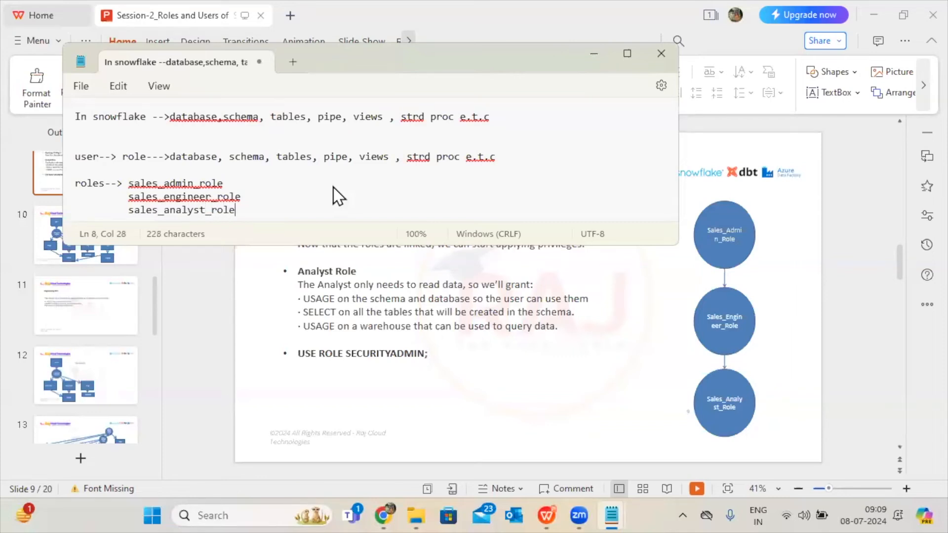
Copy the three-line roles list from the note and paste it at the end of Snowflake's 2024-07-05 8:58am worksheet.
{"action": "left_click_drag", "start_coordinate": [246, 212], "coordinate": [64, 184]}
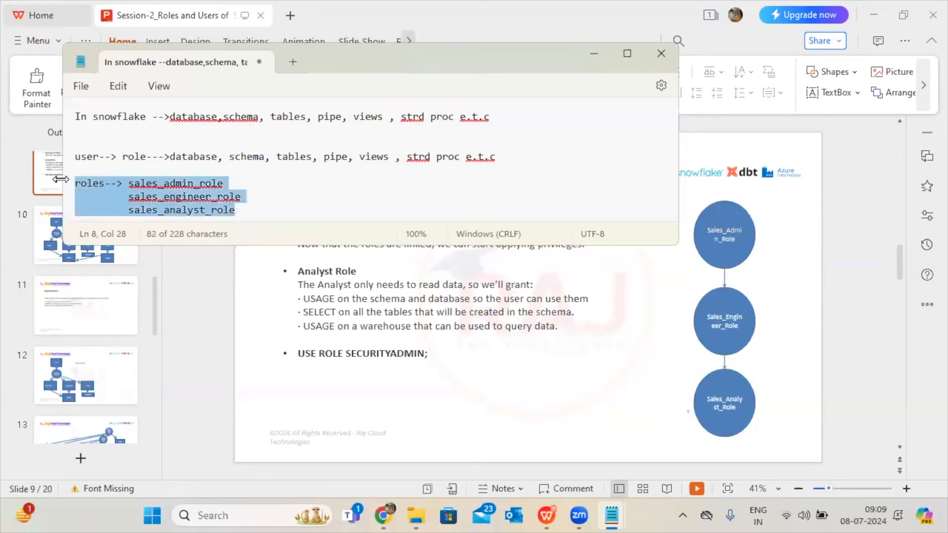
{"action": "left_click", "coordinate": [41, 244]}
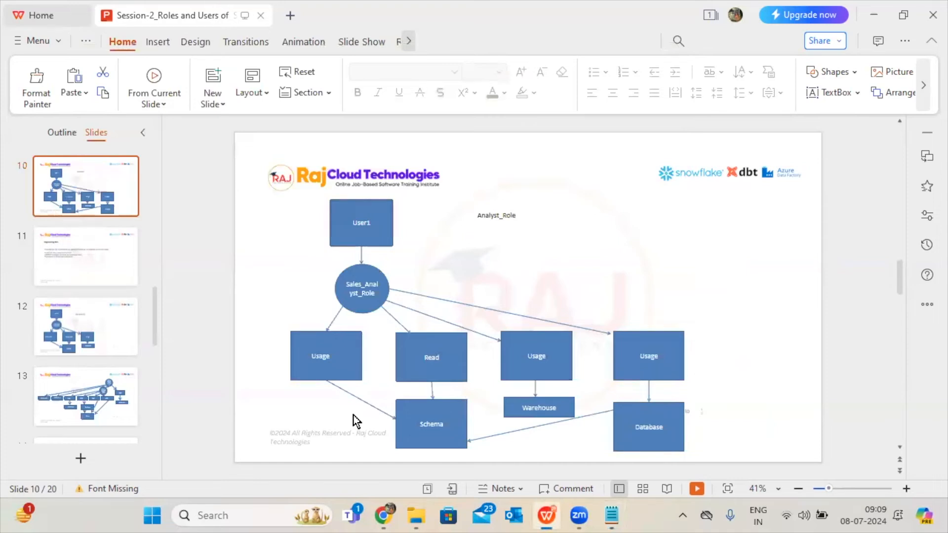
{"action": "mouse_move", "coordinate": [384, 515]}
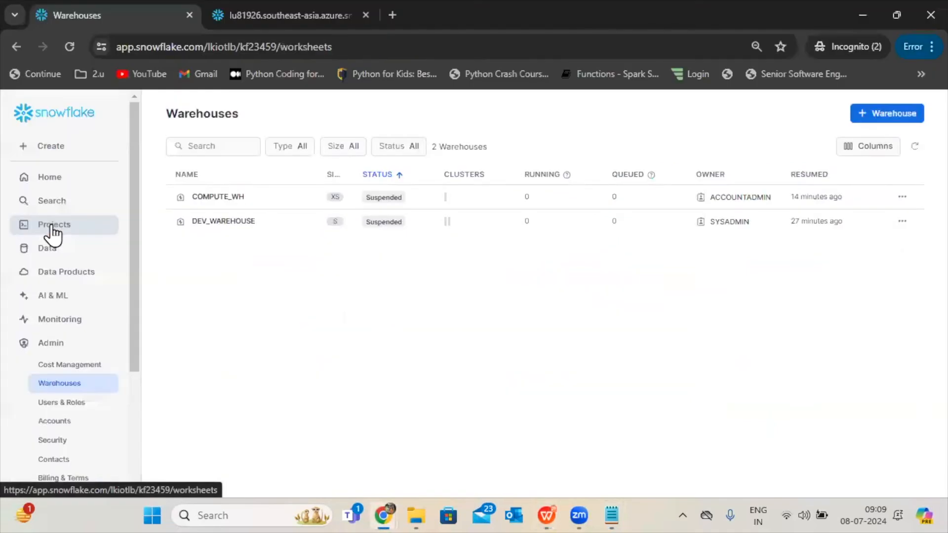
{"action": "left_click", "coordinate": [51, 225]}
{"action": "left_click", "coordinate": [215, 193]}
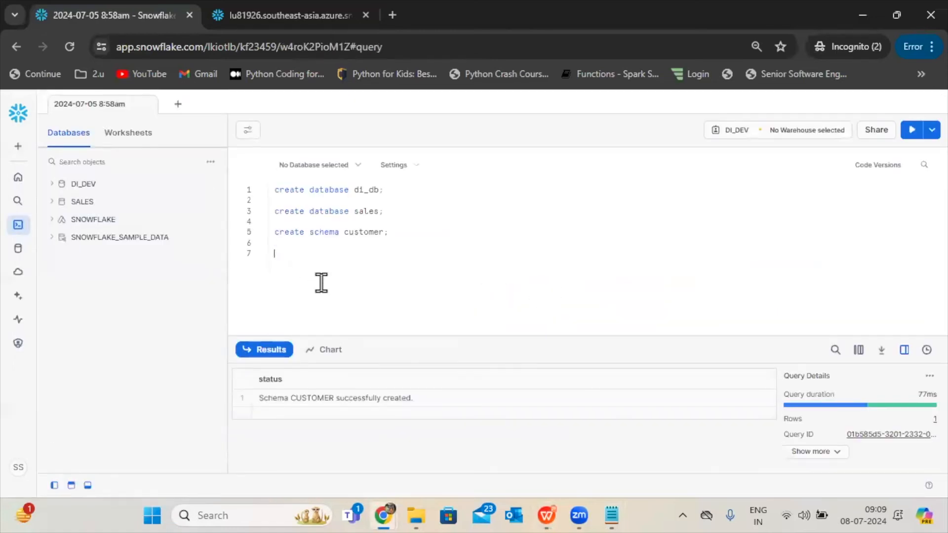
{"action": "type", "text": "roles--> sales_admin_role          sales_engineer_role          sales_analyst_role"}
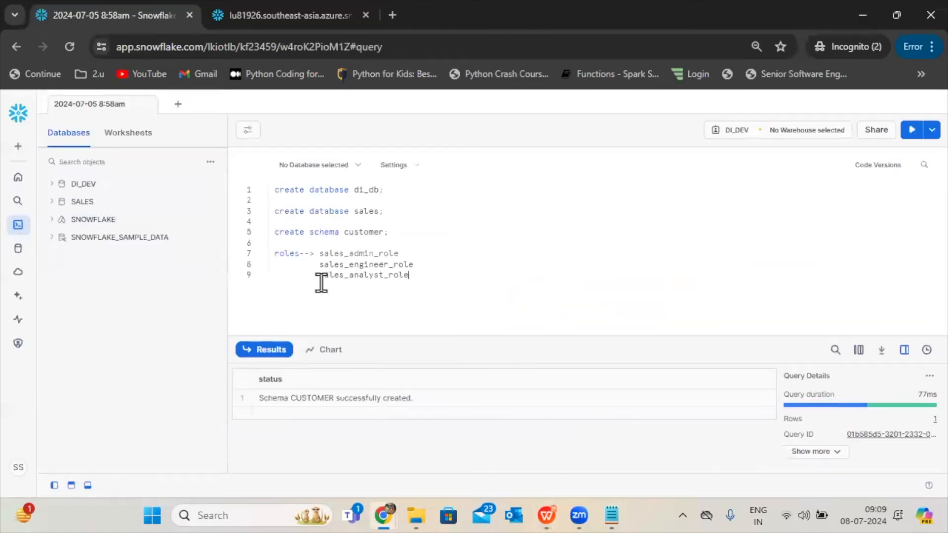
Copy sales_admin_role from the worksheet, switch the account's active role to SECURITYADMIN, and go to the users and roles administration.
{"action": "double_click", "coordinate": [360, 252]}
{"action": "key", "text": "ctrl+c"}
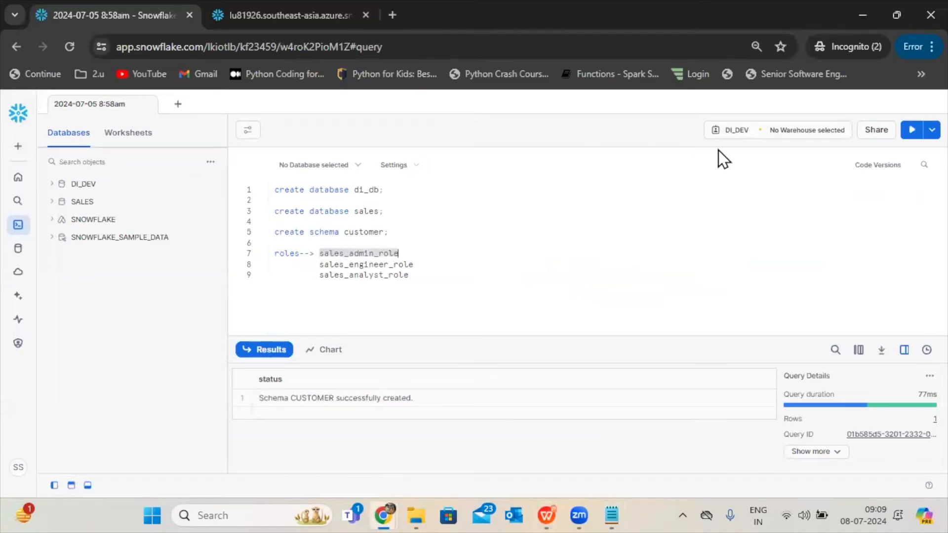
{"action": "left_click", "coordinate": [17, 467]}
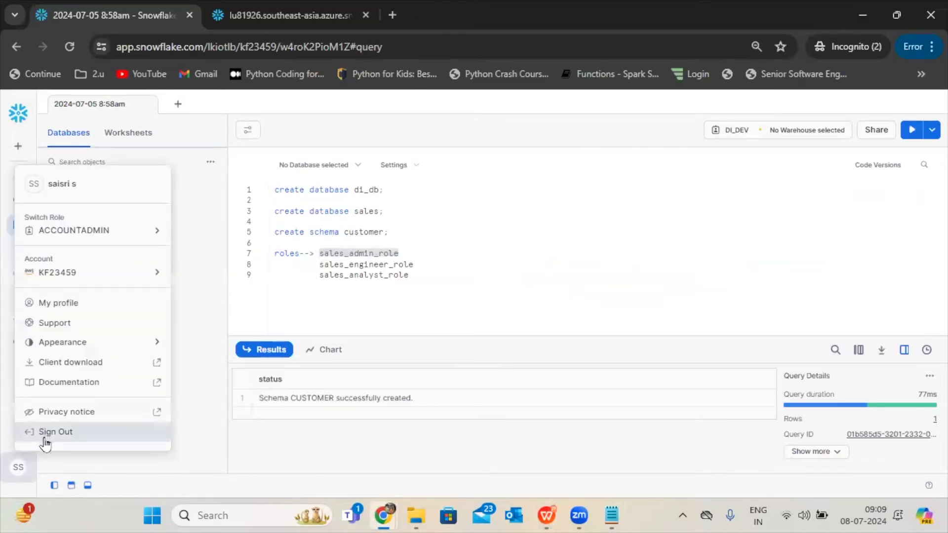
{"action": "mouse_move", "coordinate": [114, 243]}
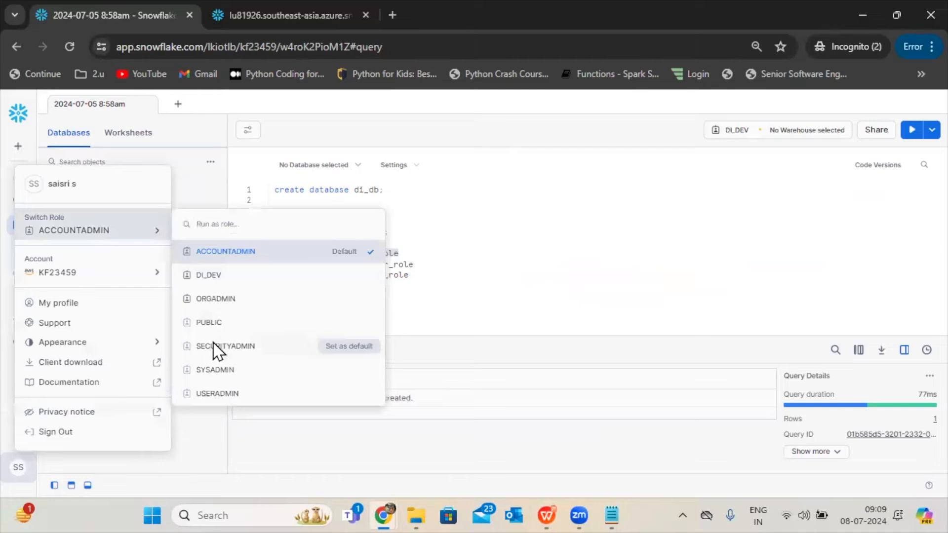
{"action": "left_click", "coordinate": [214, 343]}
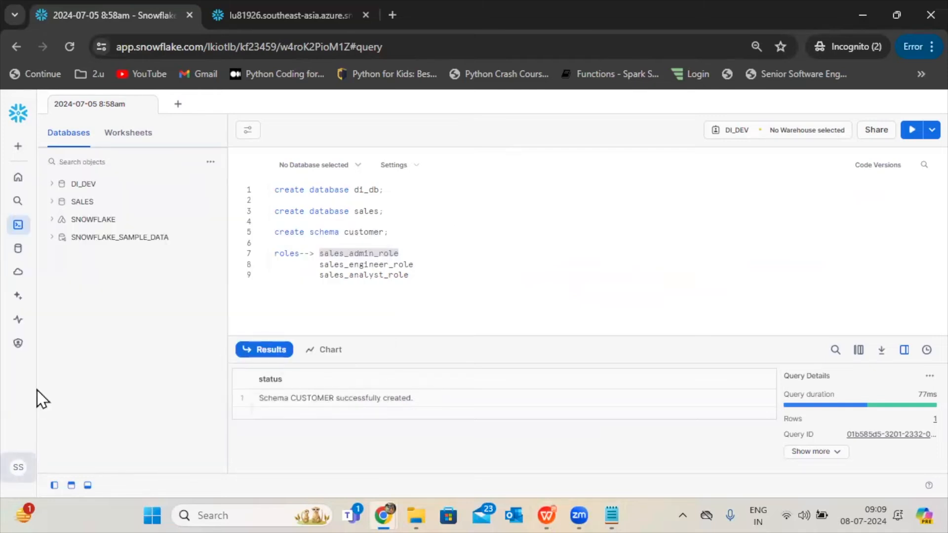
{"action": "left_click", "coordinate": [17, 469]}
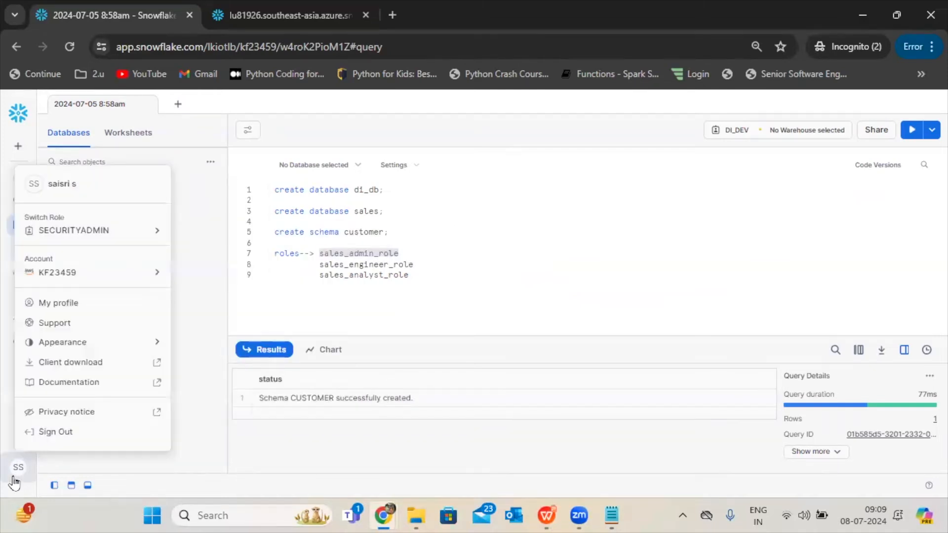
{"action": "left_click", "coordinate": [338, 287]}
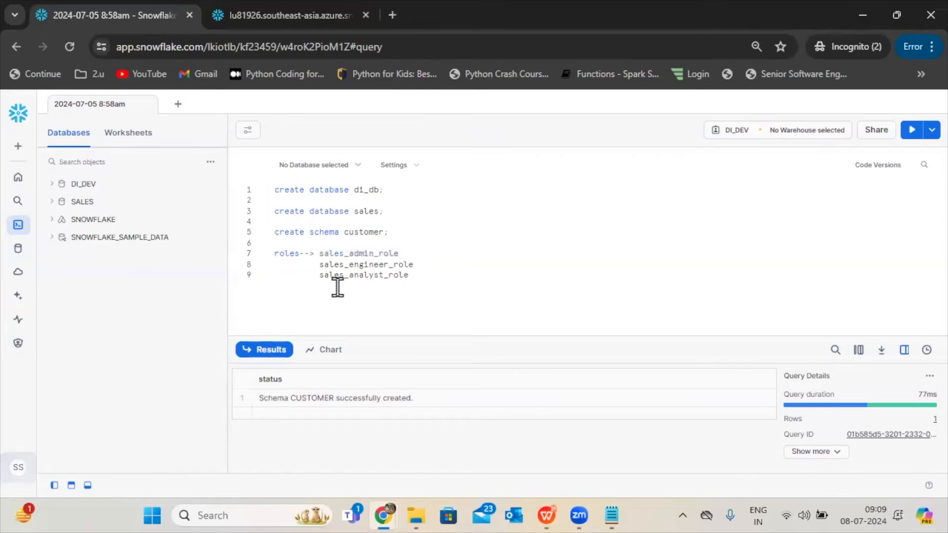
{"action": "mouse_move", "coordinate": [18, 343]}
{"action": "left_click", "coordinate": [57, 393]}
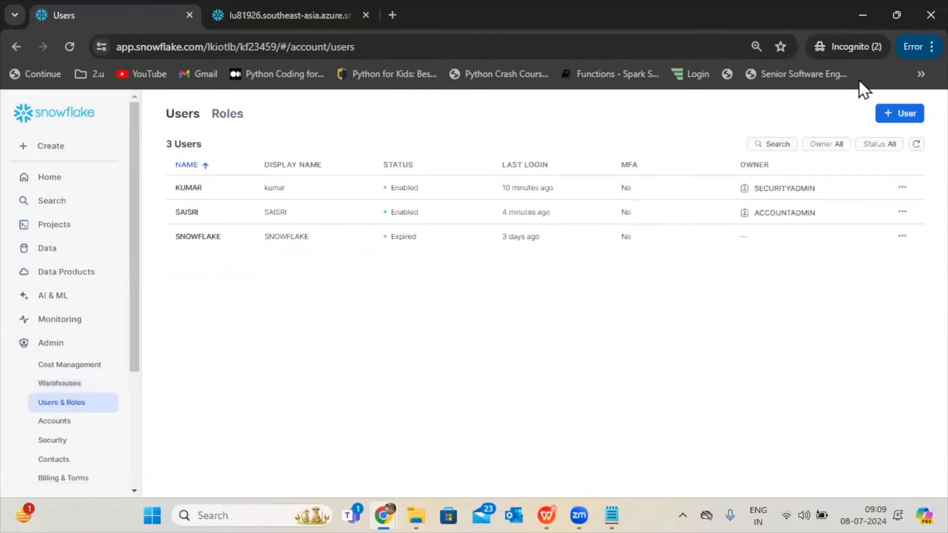
{"action": "left_click", "coordinate": [899, 113]}
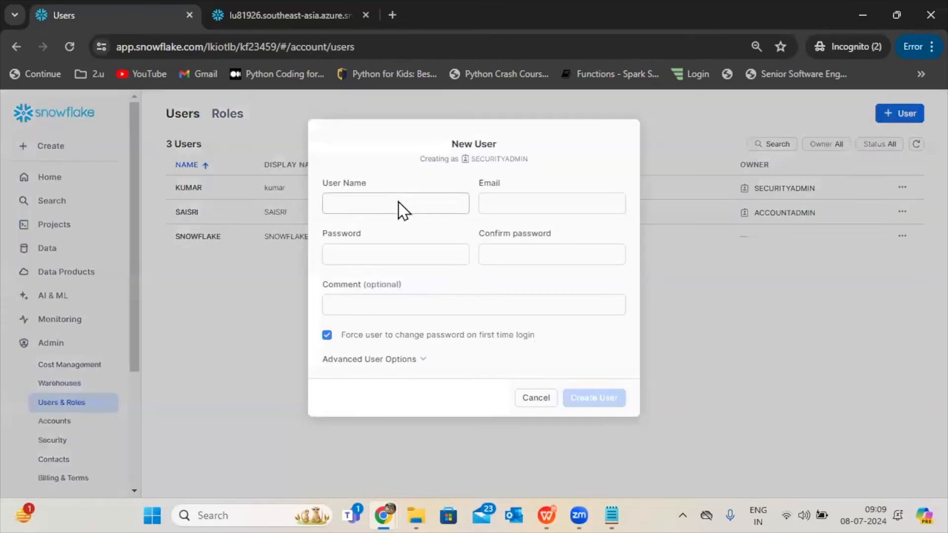
{"action": "left_click", "coordinate": [520, 400]}
{"action": "left_click_drag", "start_coordinate": [210, 48], "coordinate": [215, 104]}
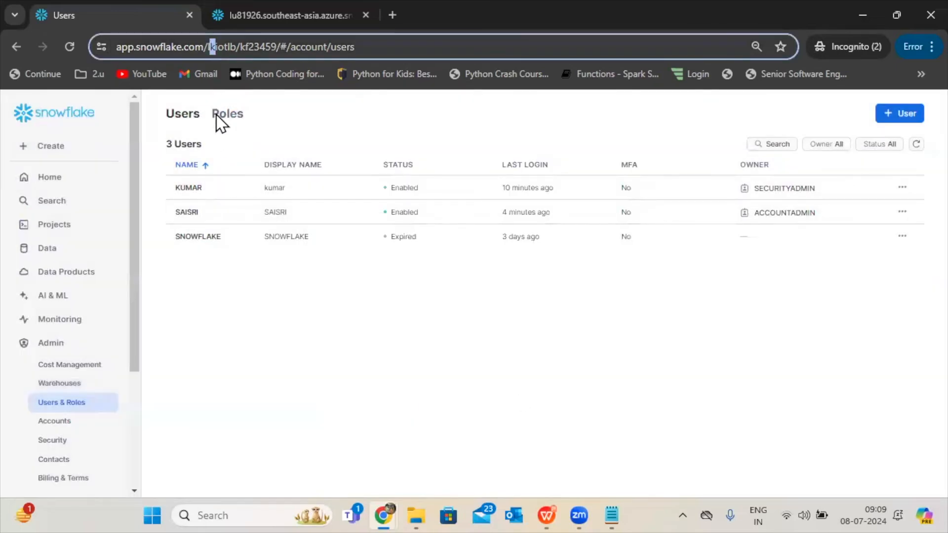
Create a role named sales_admin_role without granting it to another role.
{"action": "left_click", "coordinate": [220, 118]}
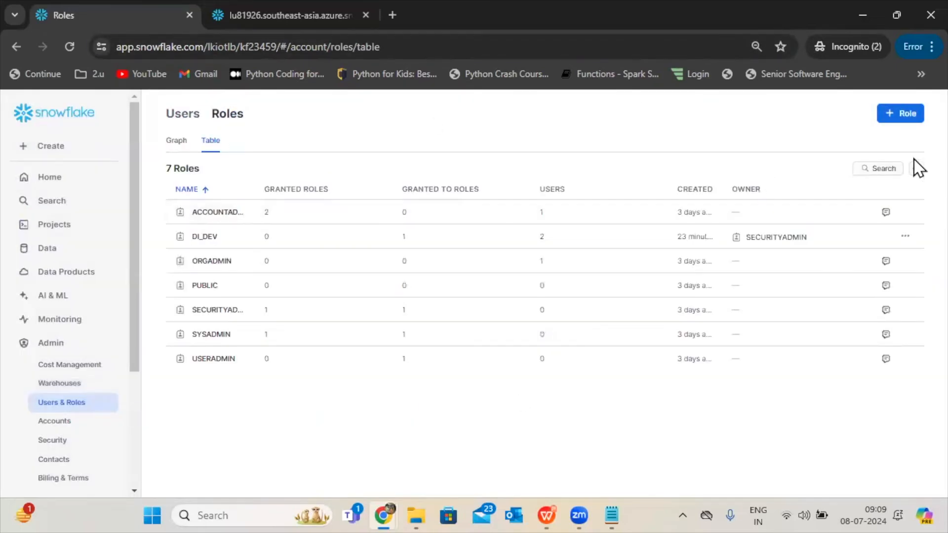
{"action": "left_click", "coordinate": [902, 119]}
{"action": "left_click", "coordinate": [437, 211]}
{"action": "key", "text": "ctrl+v"}
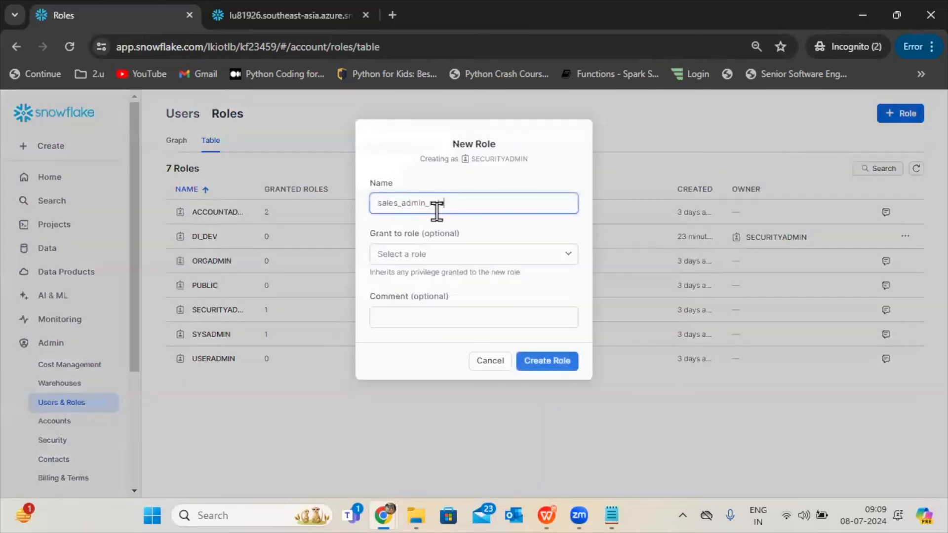
{"action": "left_click", "coordinate": [403, 255]}
{"action": "left_click", "coordinate": [402, 255]}
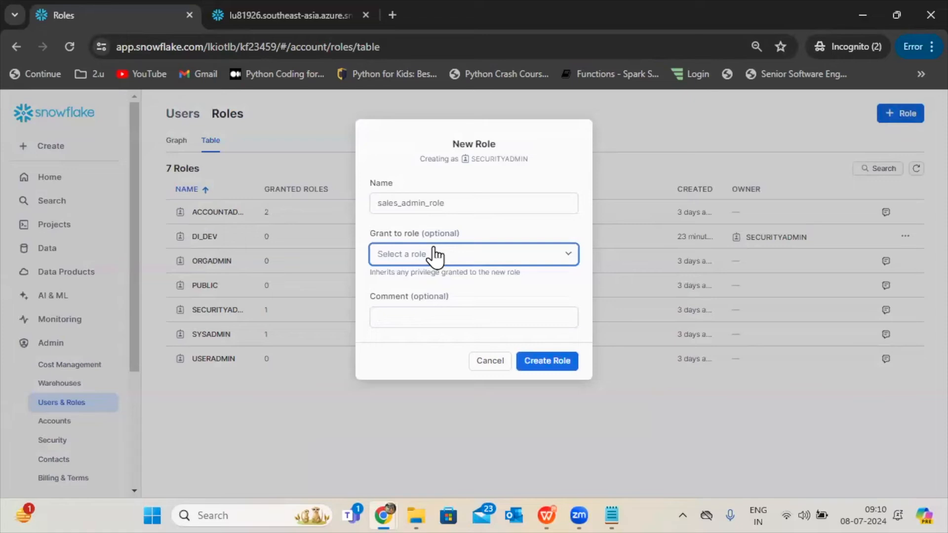
{"action": "left_click", "coordinate": [549, 361]}
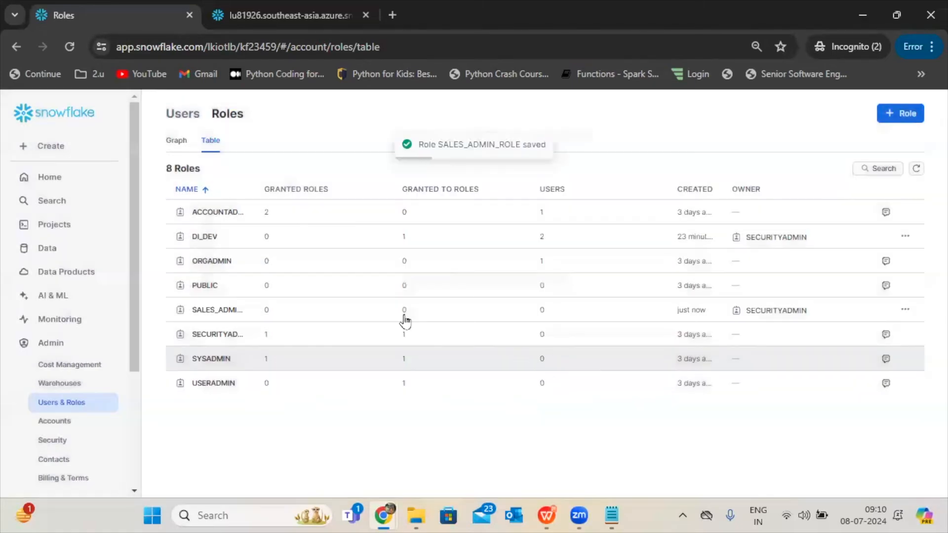
Copy sales_engineer_role from the 2024-07-05 8:58am worksheet and return to the users and roles administration.
{"action": "left_click", "coordinate": [55, 228]}
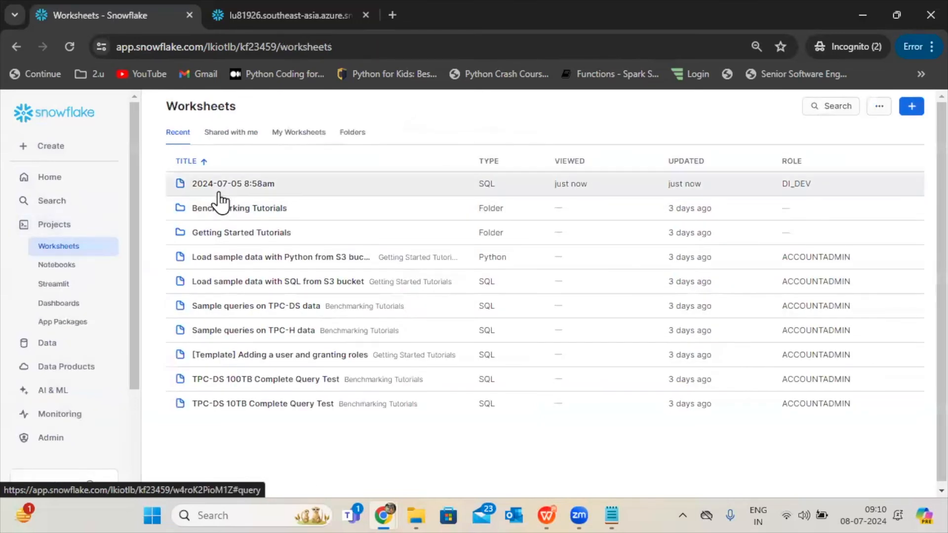
{"action": "left_click", "coordinate": [218, 193]}
{"action": "double_click", "coordinate": [362, 265]}
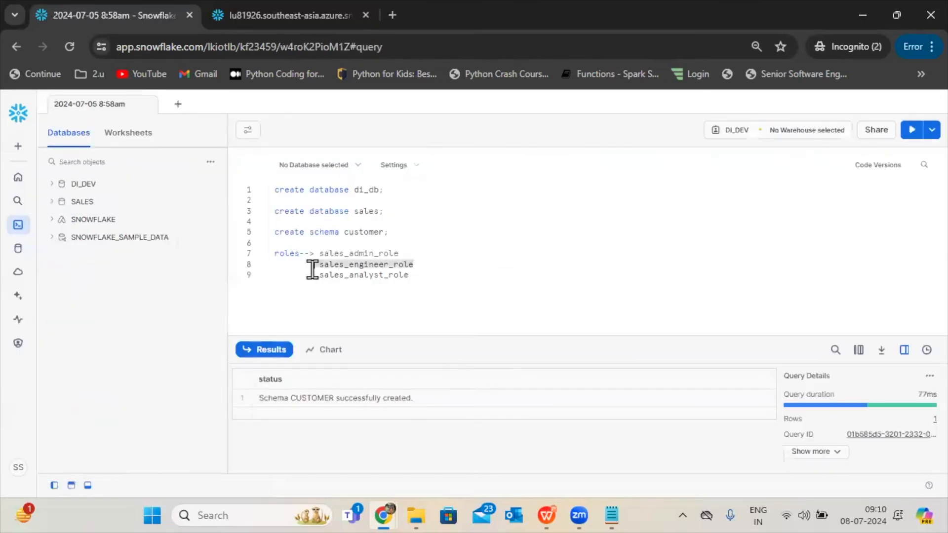
{"action": "mouse_move", "coordinate": [19, 351]}
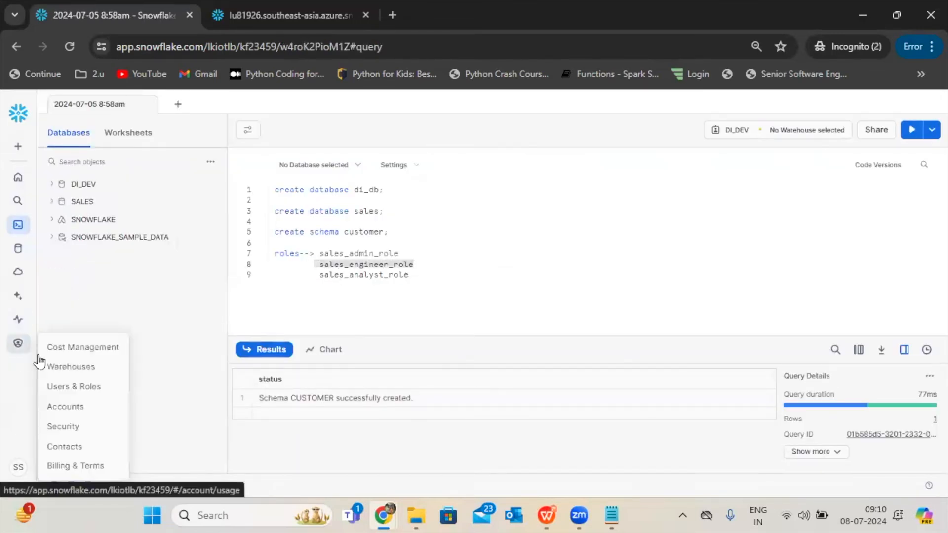
{"action": "left_click", "coordinate": [62, 386]}
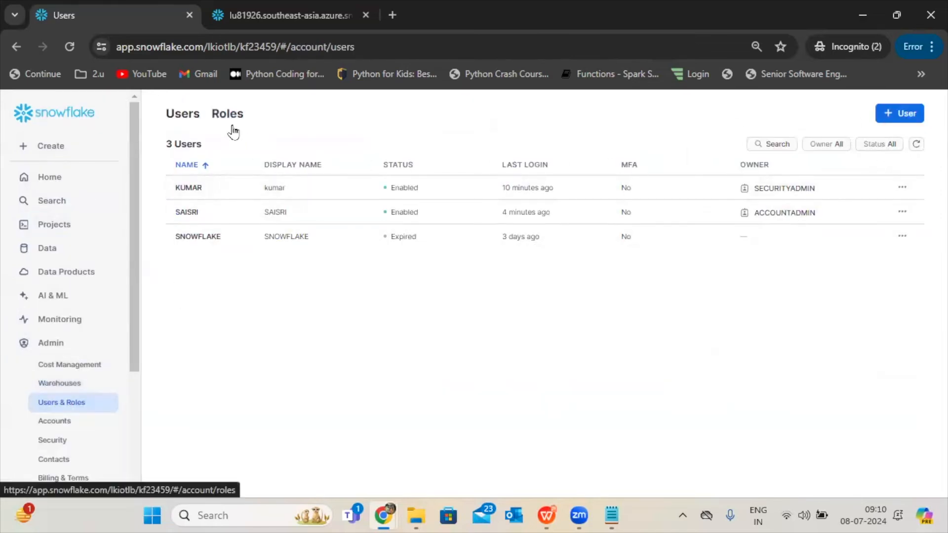
Create a role named sales_engineer_role, removing the stray leading character from the pasted name and granting it to no other role.
{"action": "left_click", "coordinate": [226, 115]}
{"action": "left_click", "coordinate": [906, 116]}
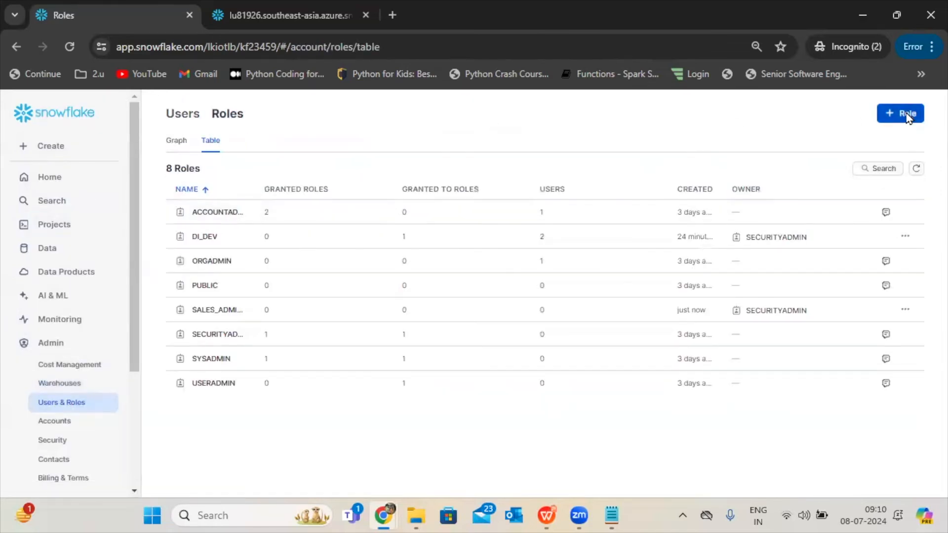
{"action": "left_click", "coordinate": [496, 200]}
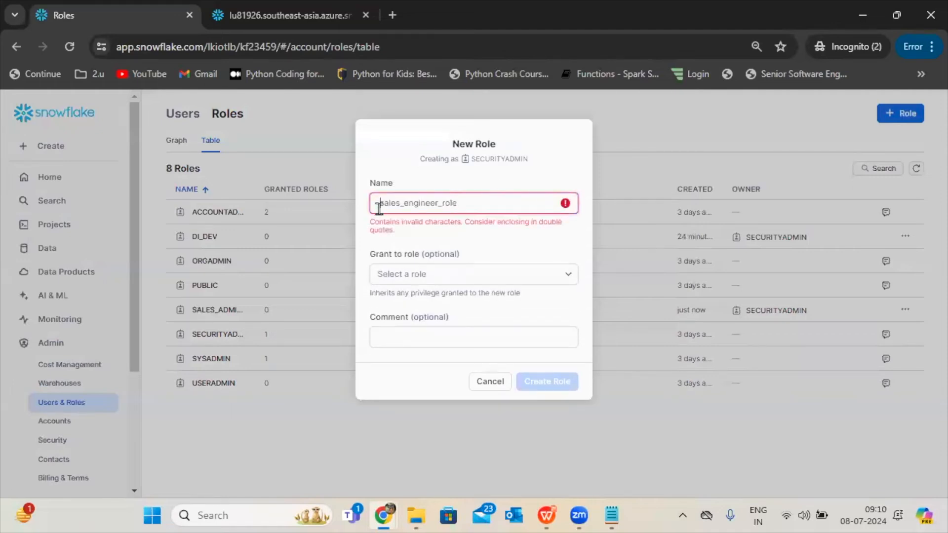
{"action": "key", "text": "BackSpace"}
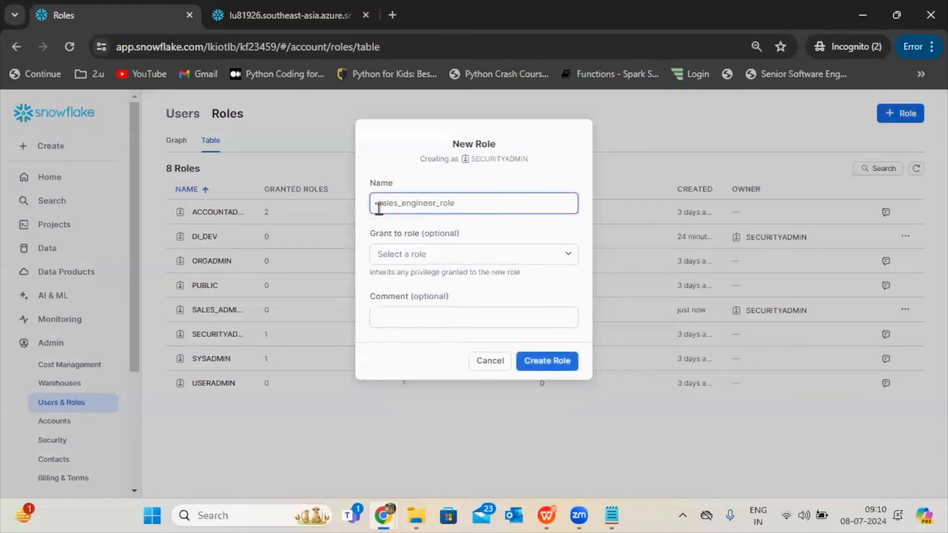
{"action": "left_click", "coordinate": [550, 360]}
Copy sales_analyst_role from the 2024-07-05 8:58am worksheet and go back to the users and roles administration.
{"action": "left_click", "coordinate": [42, 232]}
{"action": "left_click", "coordinate": [261, 183]}
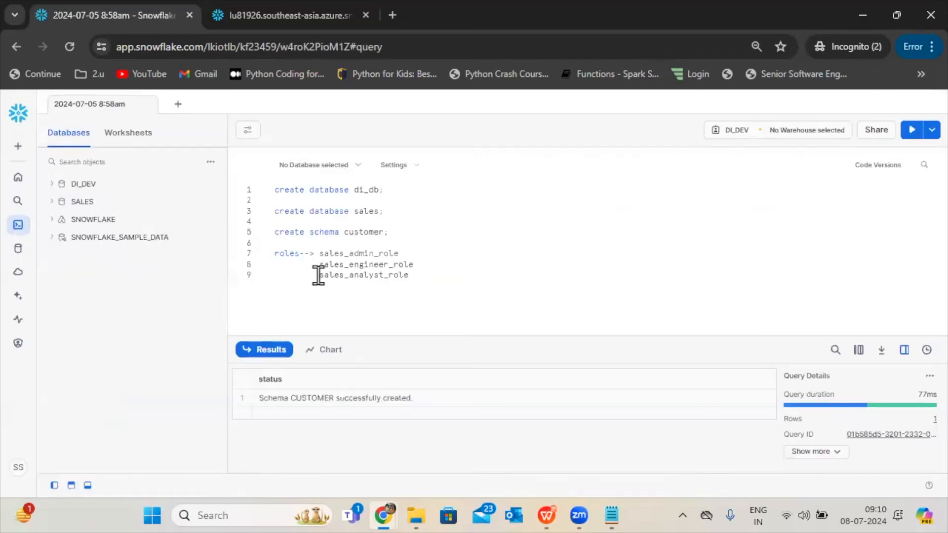
{"action": "left_click_drag", "start_coordinate": [319, 275], "coordinate": [414, 274]}
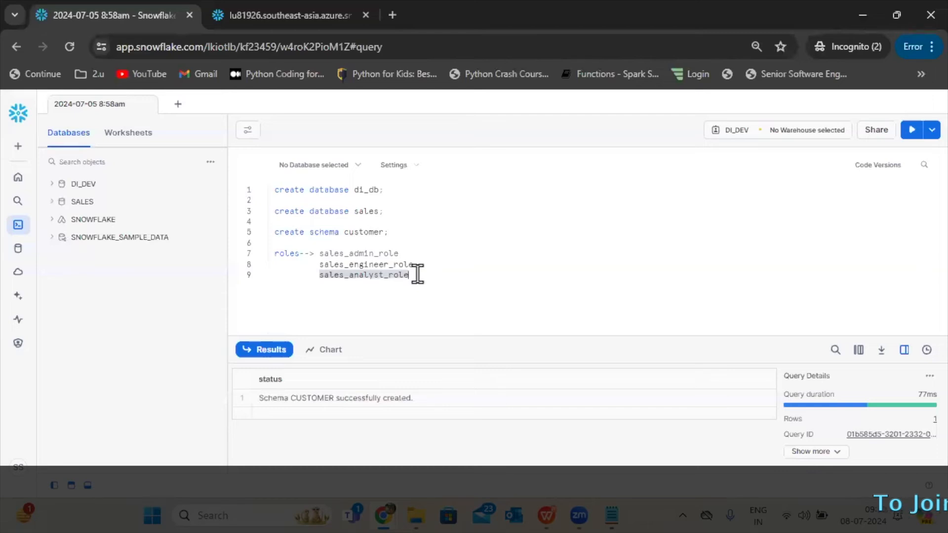
{"action": "left_click", "coordinate": [18, 344]}
{"action": "left_click", "coordinate": [42, 402]}
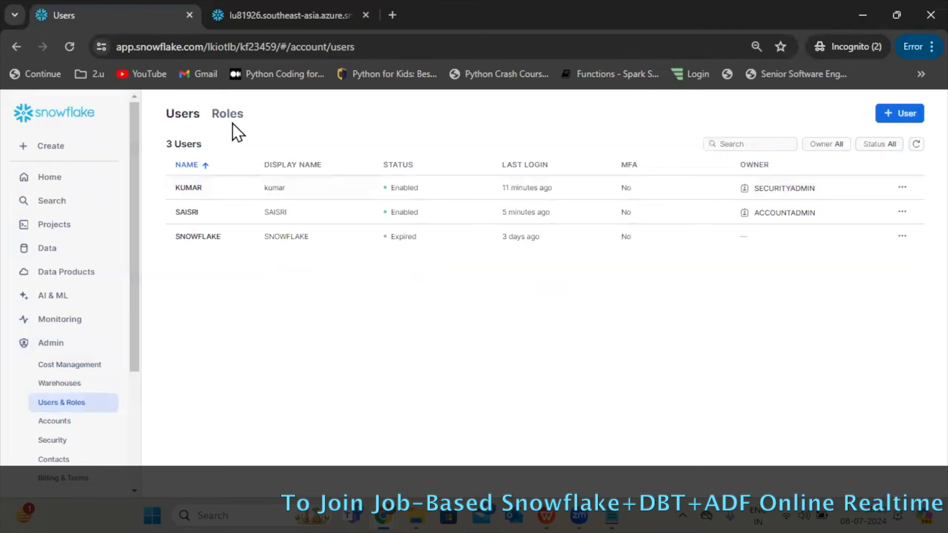
Create a role named sales_analyst_role without granting it to another role.
{"action": "left_click", "coordinate": [227, 116]}
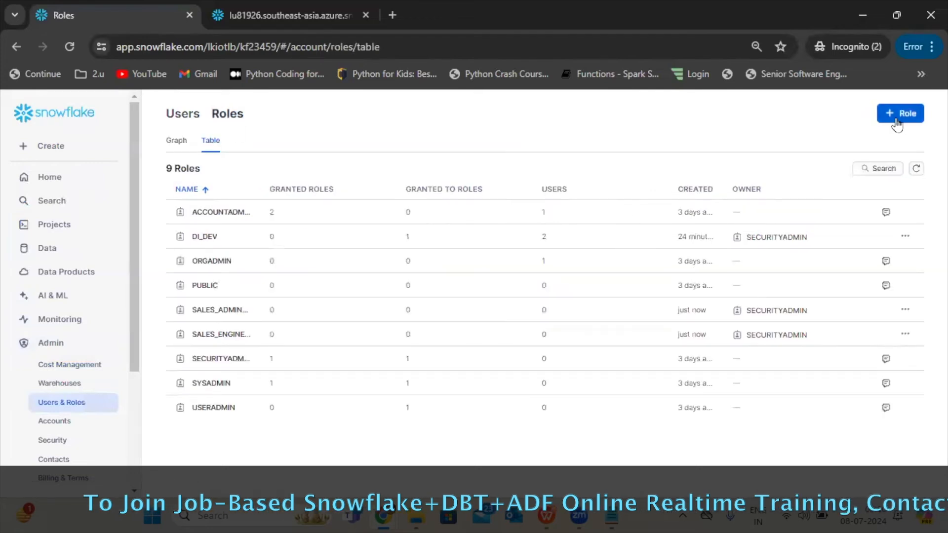
{"action": "left_click", "coordinate": [900, 114]}
{"action": "left_click", "coordinate": [476, 196]}
{"action": "type", "text": "sales_analyst_role"}
{"action": "left_click", "coordinate": [532, 362]}
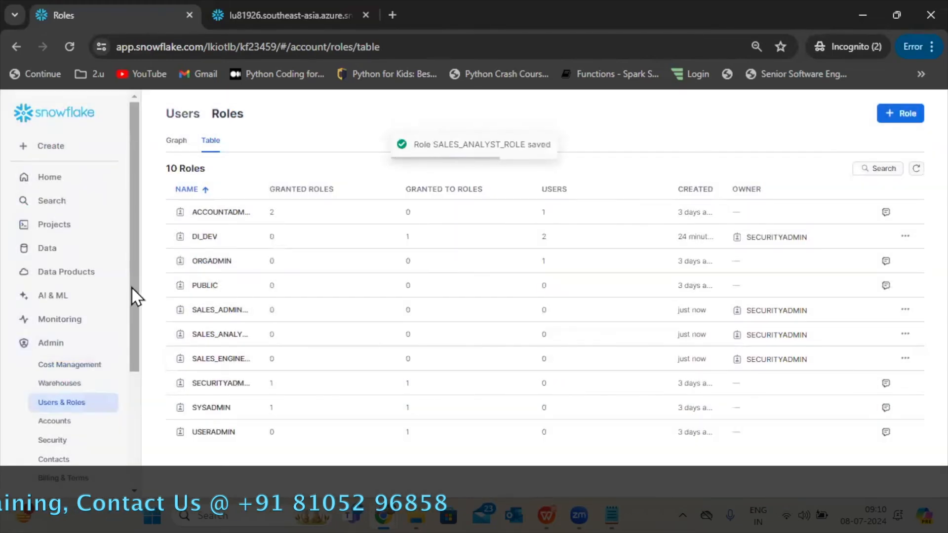
Check the active role and review the signed-in user's privileges and granted roles in the user details.
{"action": "left_click_drag", "start_coordinate": [131, 287], "coordinate": [131, 429]}
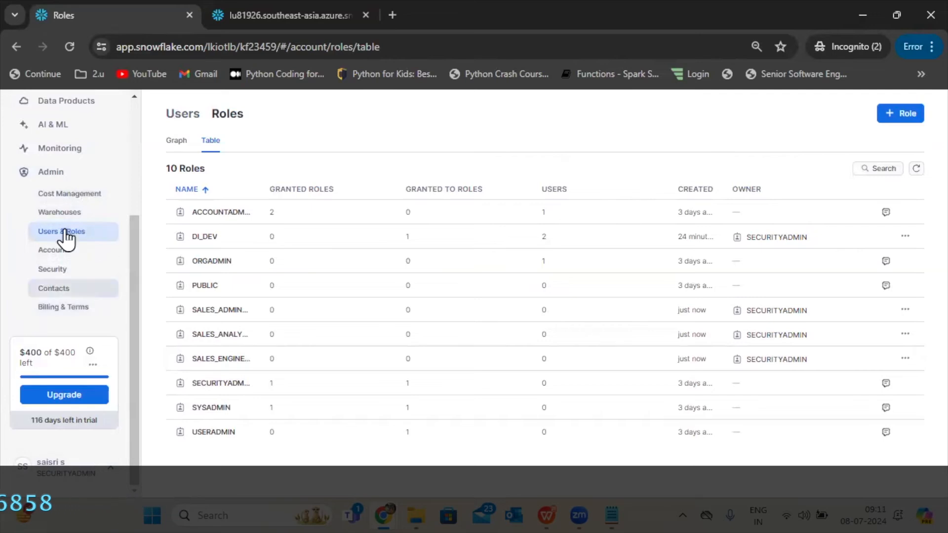
{"action": "left_click", "coordinate": [182, 117]}
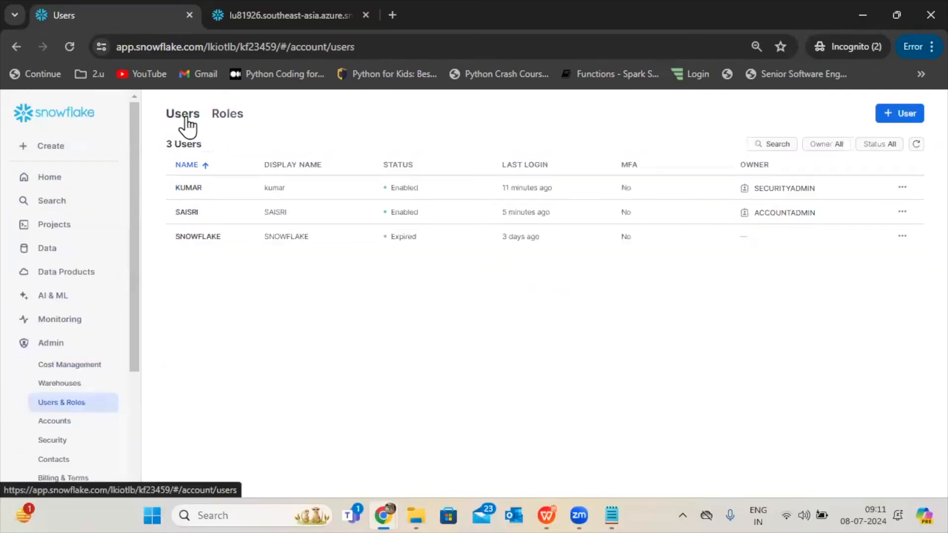
{"action": "left_click", "coordinate": [265, 219]}
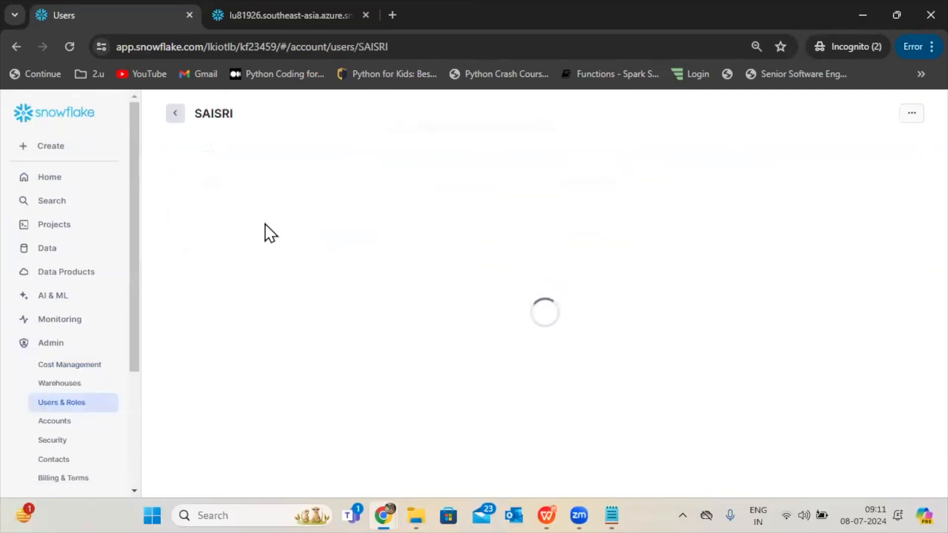
{"action": "scroll", "coordinate": [929, 164], "scroll_direction": "down", "scroll_amount": 3}
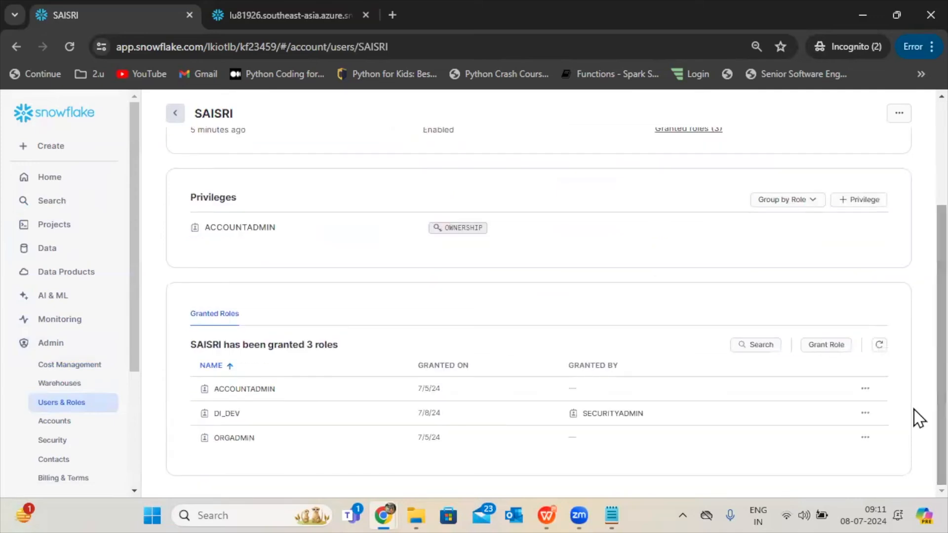
{"action": "scroll", "coordinate": [918, 316], "scroll_direction": "up", "scroll_amount": 3}
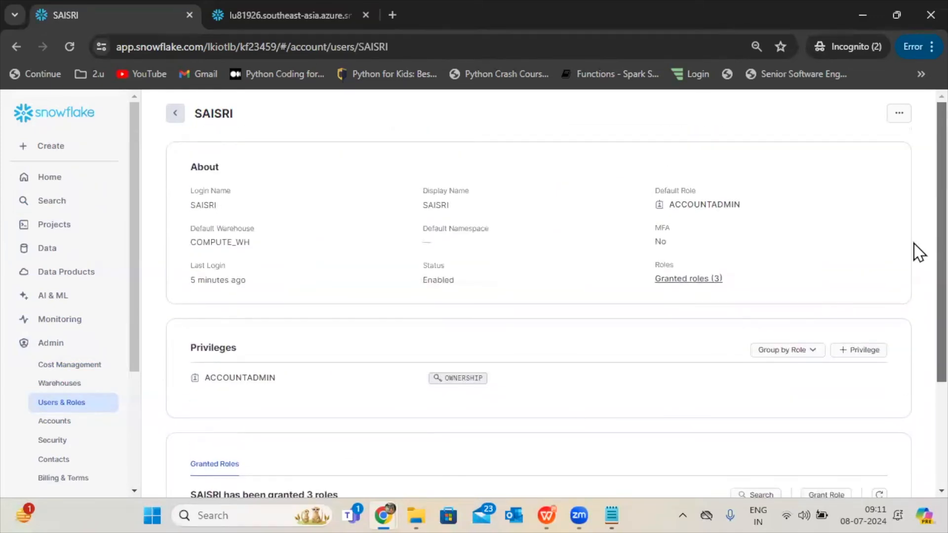
{"action": "left_click", "coordinate": [174, 117]}
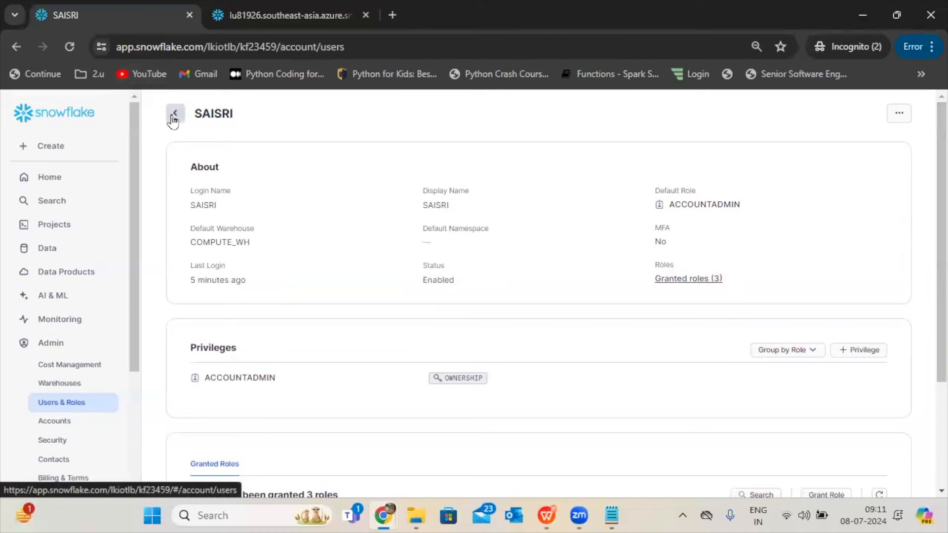
Grant SALES_ADMIN_ROLE to the signed-in user and return to the roles list.
{"action": "left_click", "coordinate": [227, 113]}
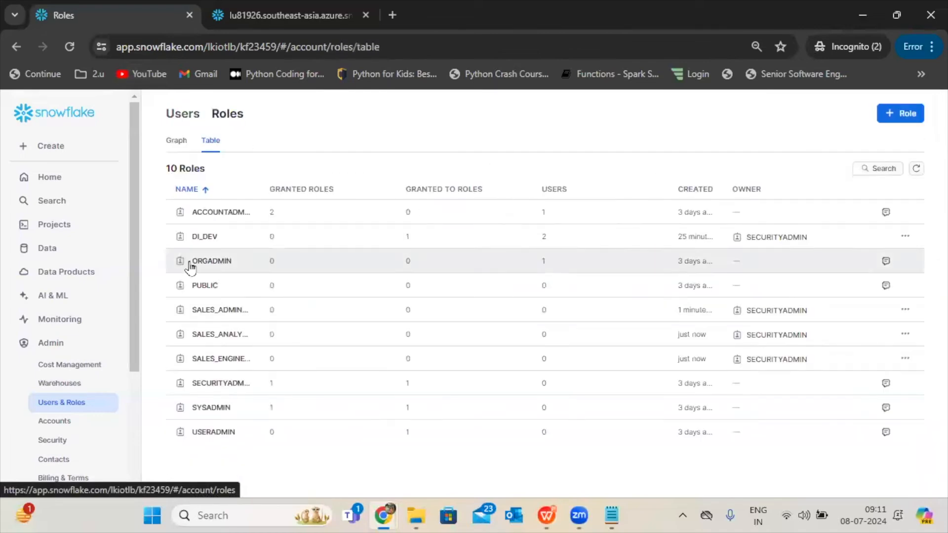
{"action": "left_click", "coordinate": [225, 312]}
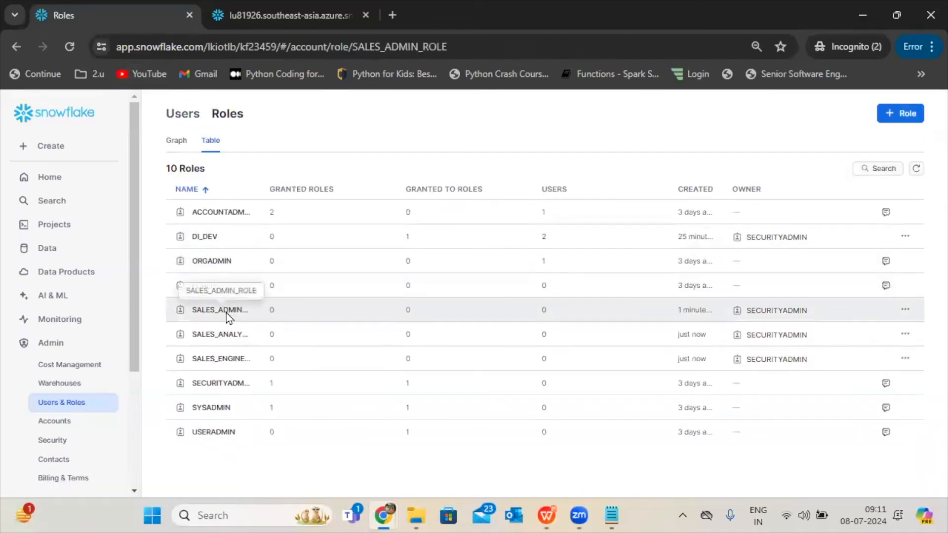
{"action": "scroll", "coordinate": [925, 356], "scroll_direction": "down", "scroll_amount": 3}
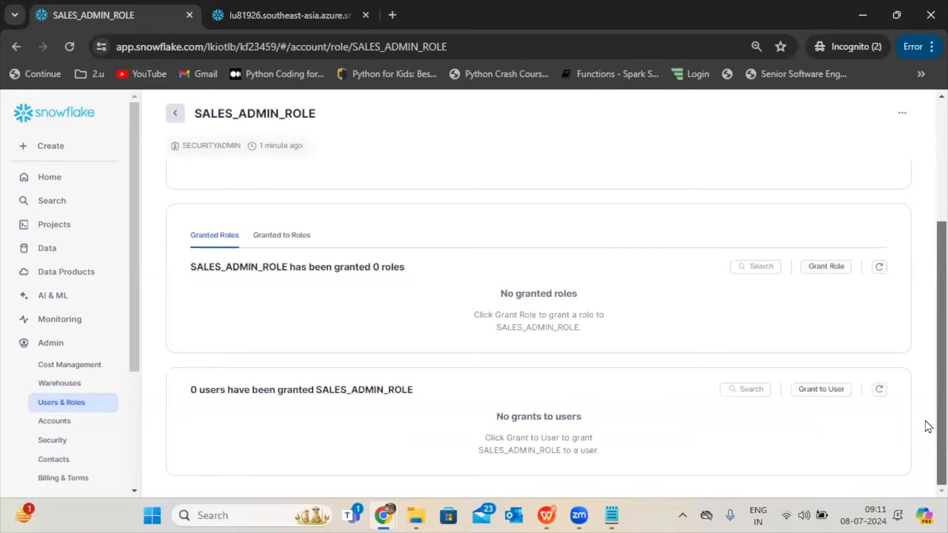
{"action": "left_click", "coordinate": [803, 398]}
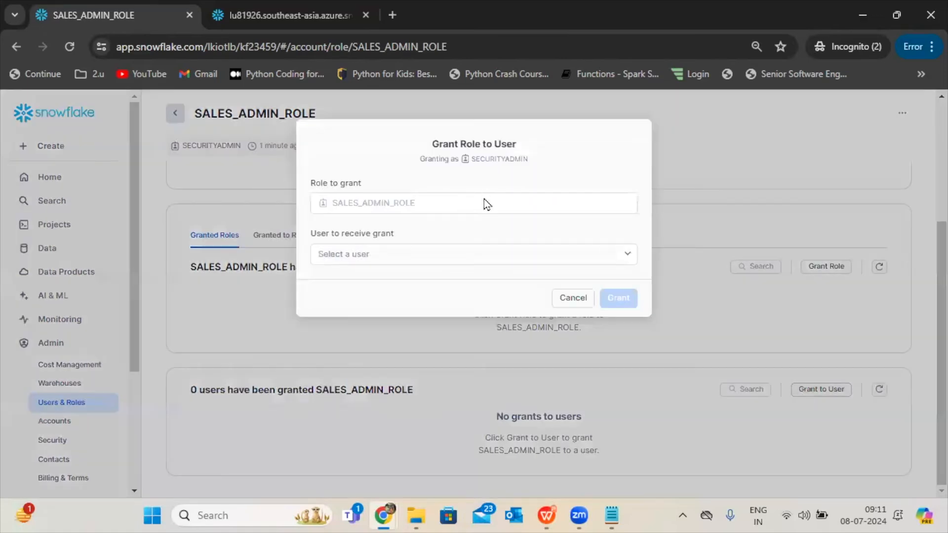
{"action": "left_click", "coordinate": [455, 259]}
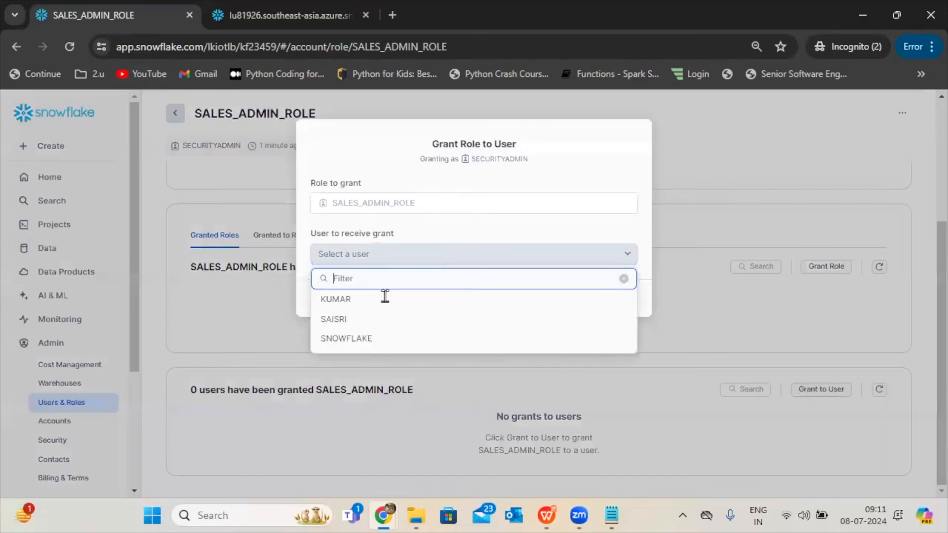
{"action": "left_click", "coordinate": [351, 319]}
{"action": "left_click", "coordinate": [627, 296]}
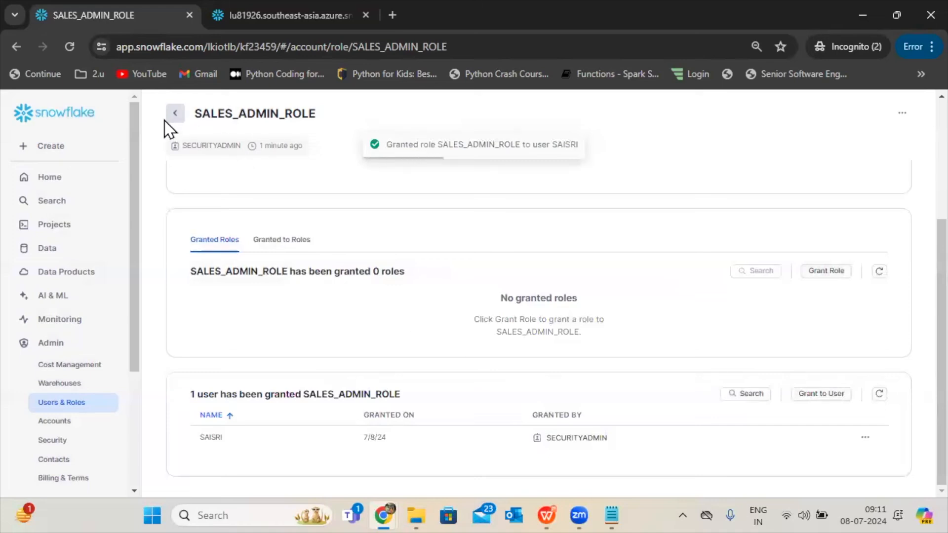
{"action": "left_click", "coordinate": [175, 117]}
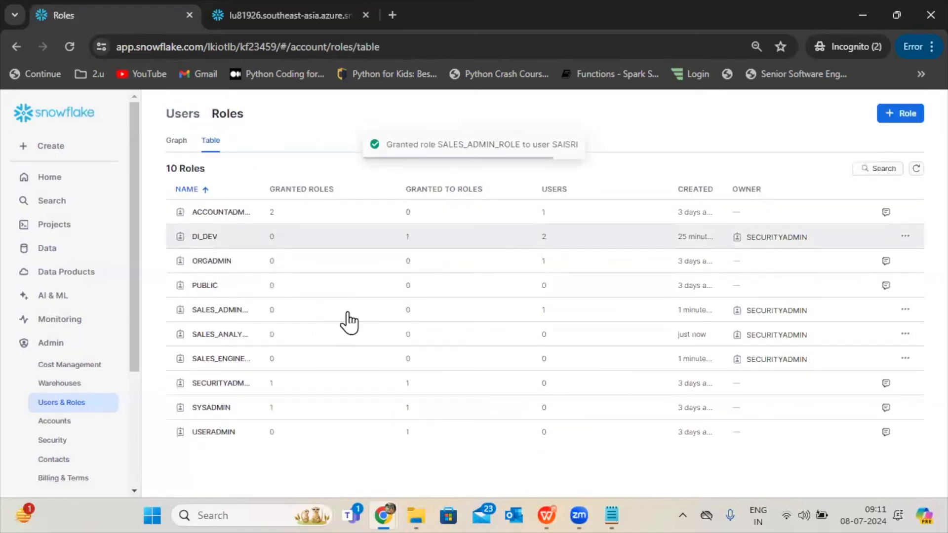
Grant SALES_ANALYST_ROLE to the signed-in user and return to the roles list.
{"action": "left_click", "coordinate": [229, 334]}
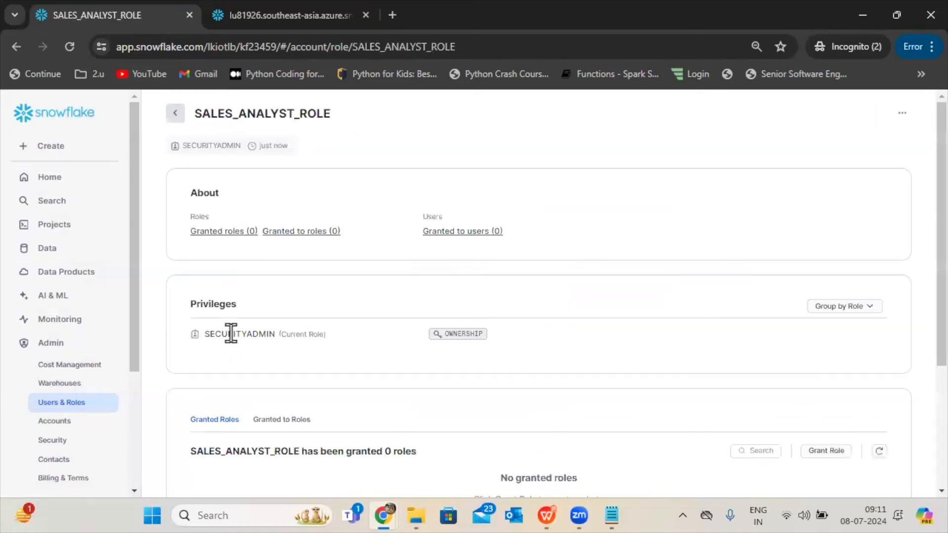
{"action": "scroll", "coordinate": [918, 271], "scroll_direction": "down", "scroll_amount": 4}
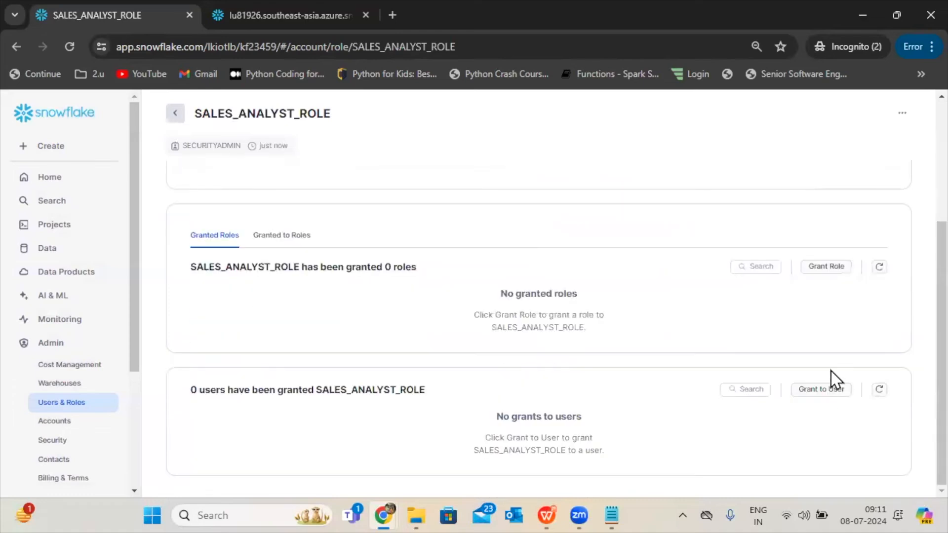
{"action": "left_click", "coordinate": [819, 391]}
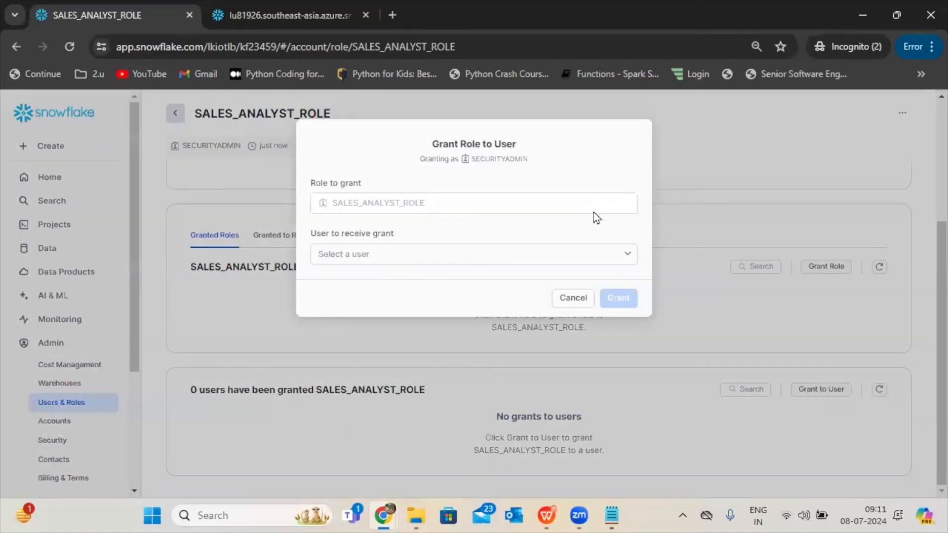
{"action": "left_click", "coordinate": [609, 256]}
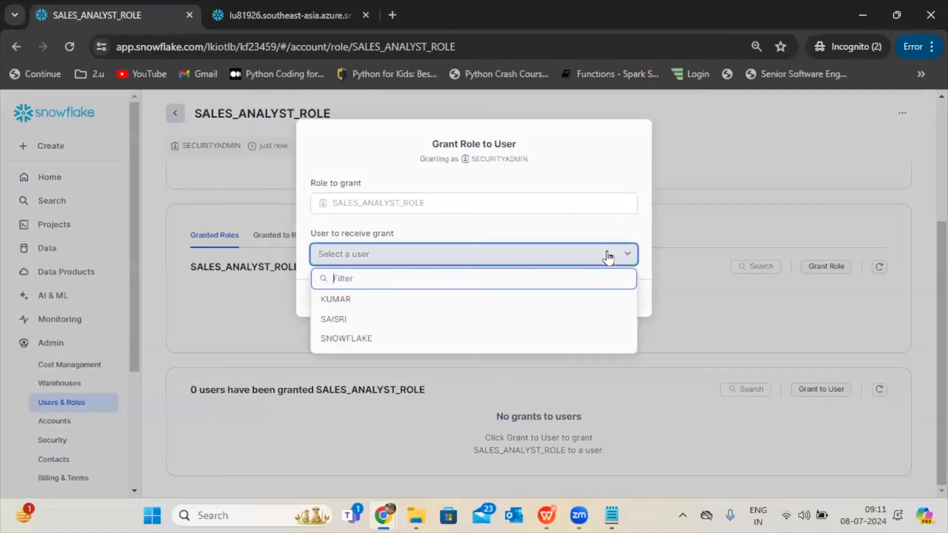
{"action": "left_click", "coordinate": [377, 320]}
{"action": "left_click", "coordinate": [631, 302]}
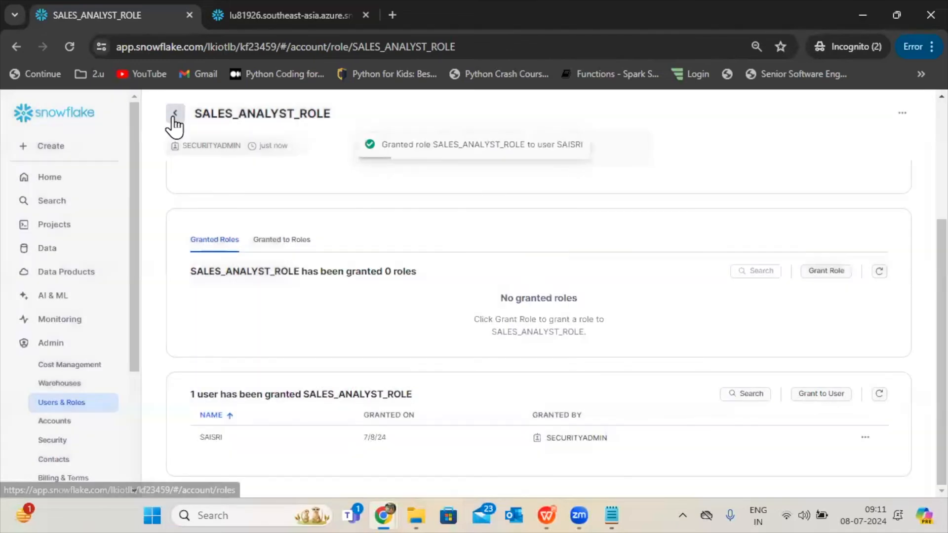
{"action": "left_click", "coordinate": [175, 118]}
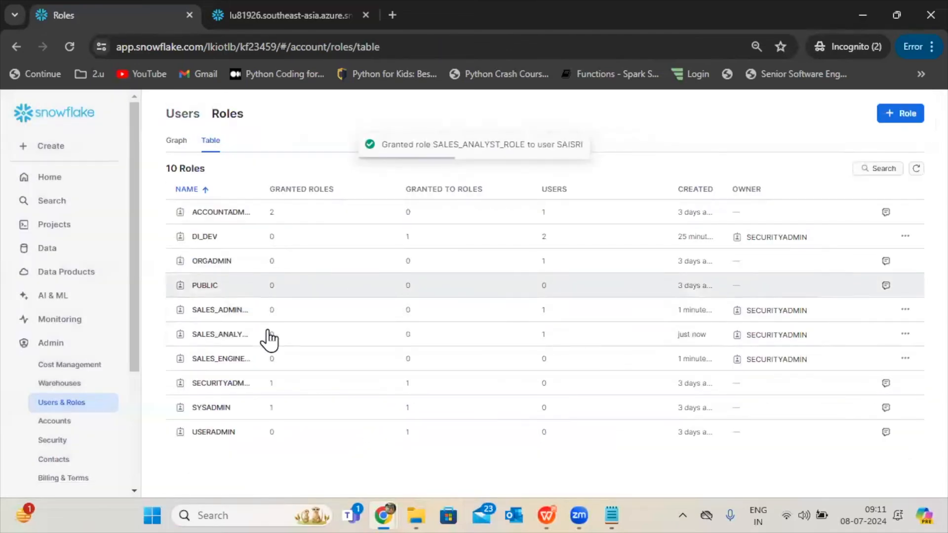
Grant SALES_ENGINEER_ROLE to the signed-in user.
{"action": "left_click", "coordinate": [245, 365]}
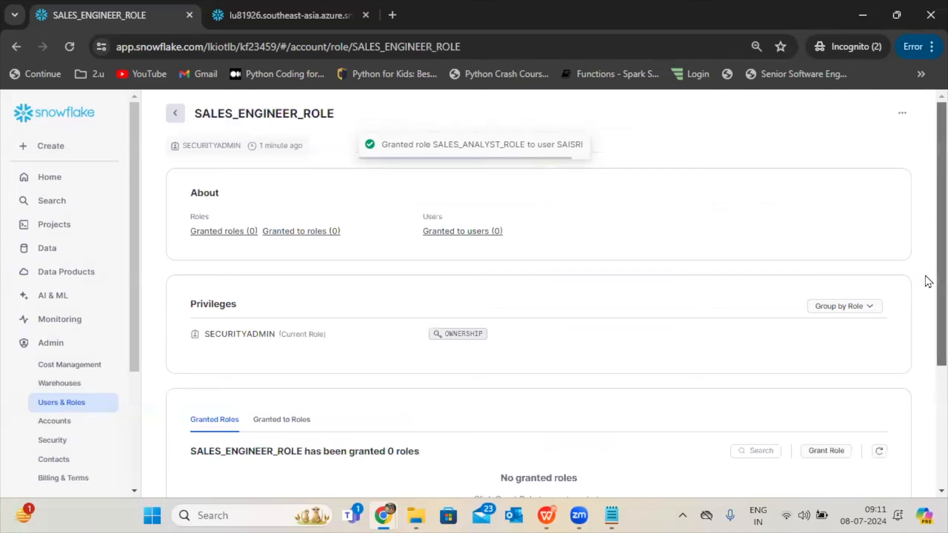
{"action": "scroll", "coordinate": [893, 361], "scroll_direction": "down", "scroll_amount": 4}
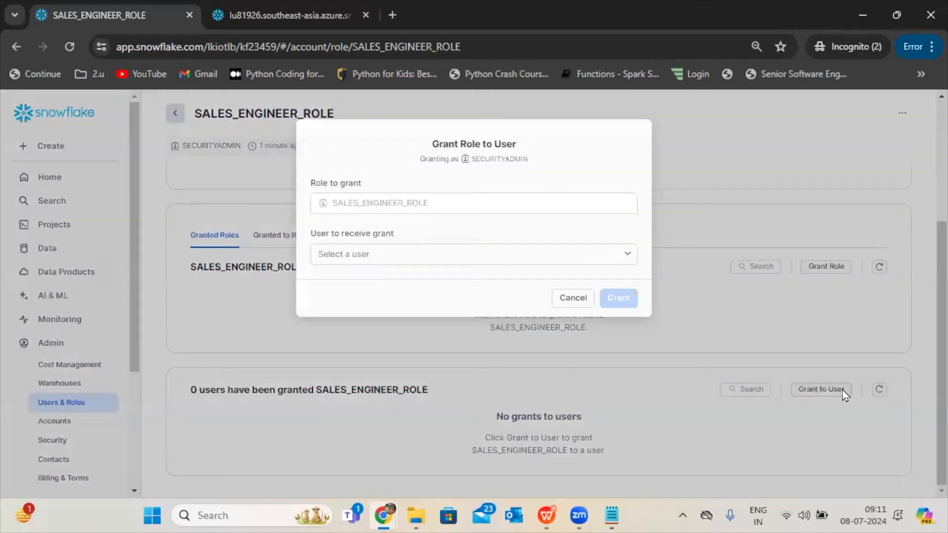
{"action": "left_click", "coordinate": [539, 254]}
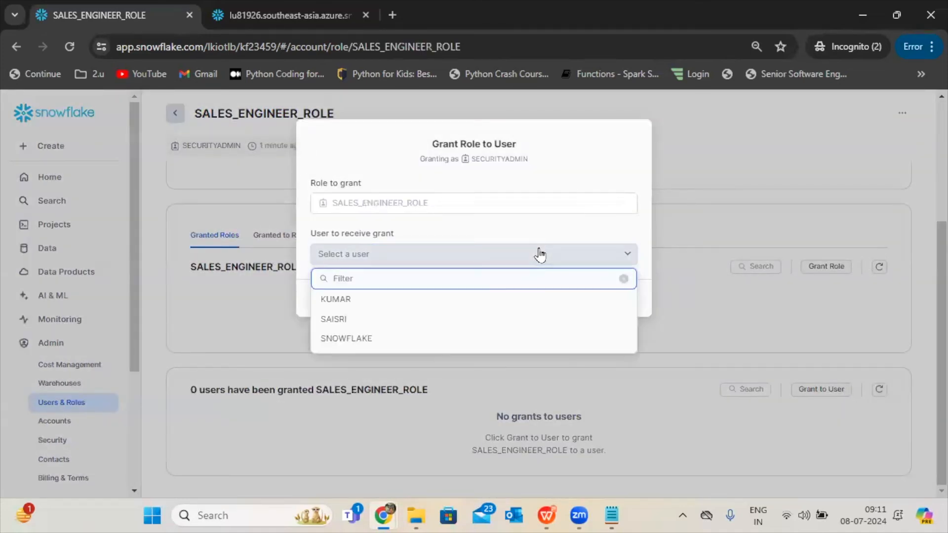
{"action": "left_click", "coordinate": [371, 319]}
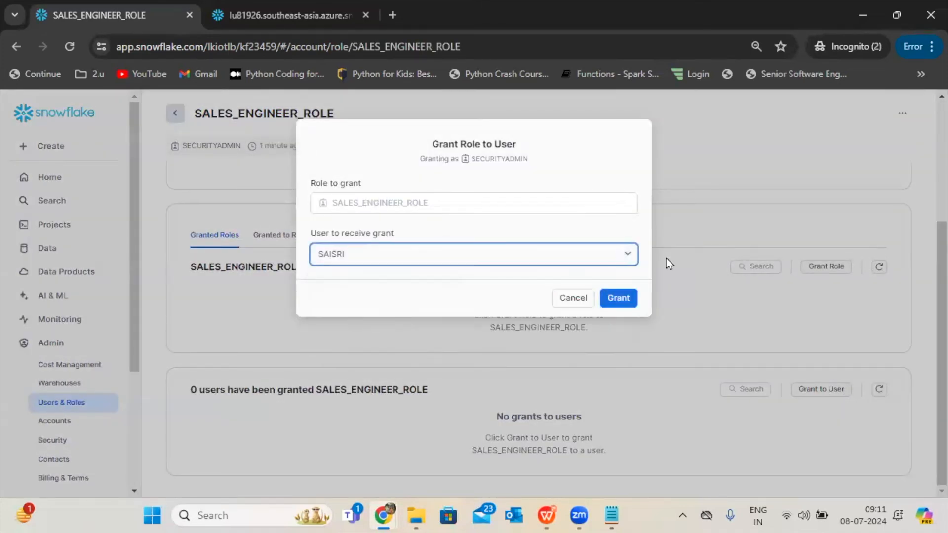
{"action": "left_click", "coordinate": [620, 298]}
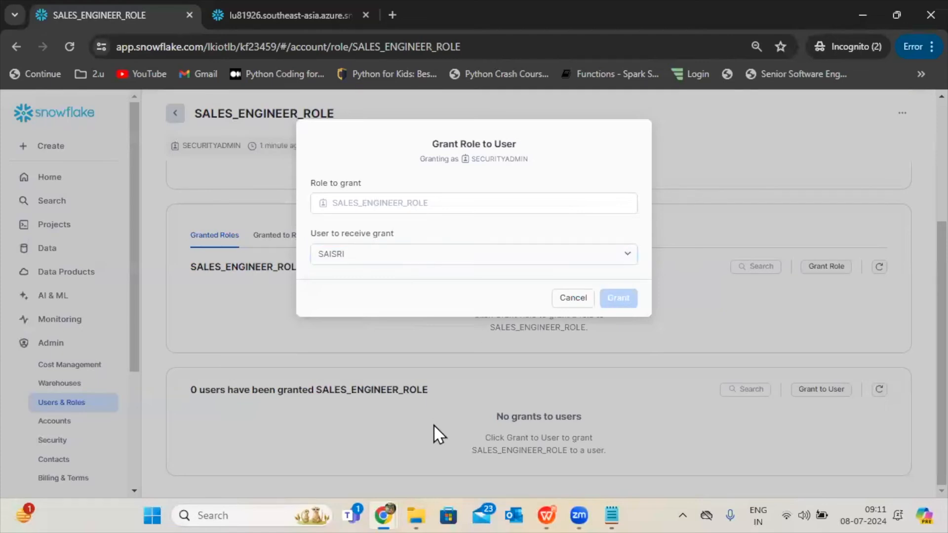
Switch to the Notepad notes on Snowflake roles and add the line "1 user--> multiple roles" below the role list.
{"action": "mouse_move", "coordinate": [603, 499]}
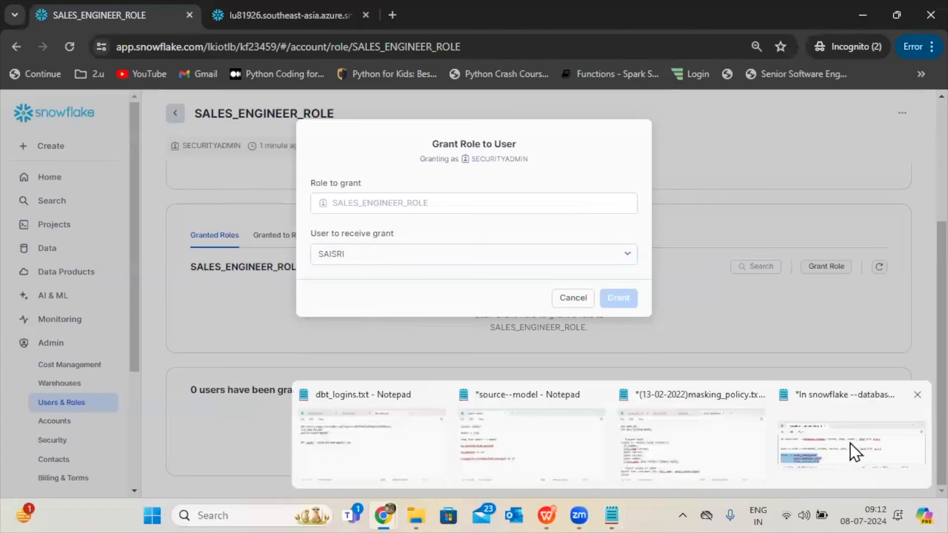
{"action": "left_click", "coordinate": [845, 446]}
{"action": "left_click", "coordinate": [332, 211]}
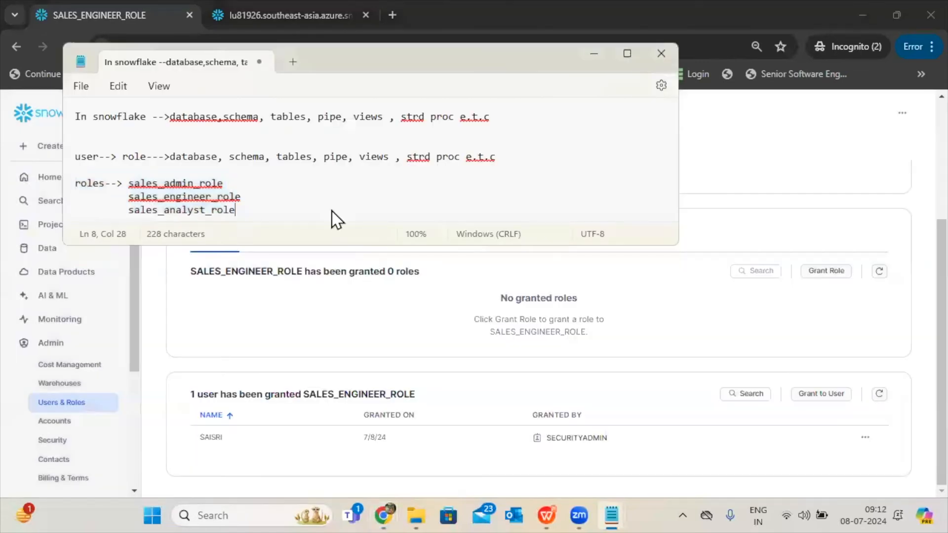
{"action": "key", "text": "Return"}
{"action": "key", "text": "Return"}
{"action": "type", "text": "1 user"}
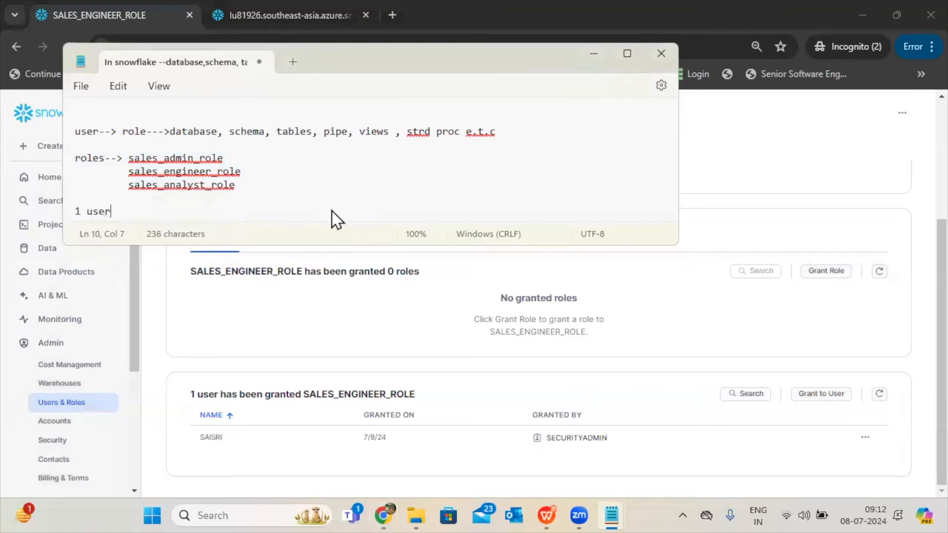
{"action": "type", "text": "--> multiple roles"}
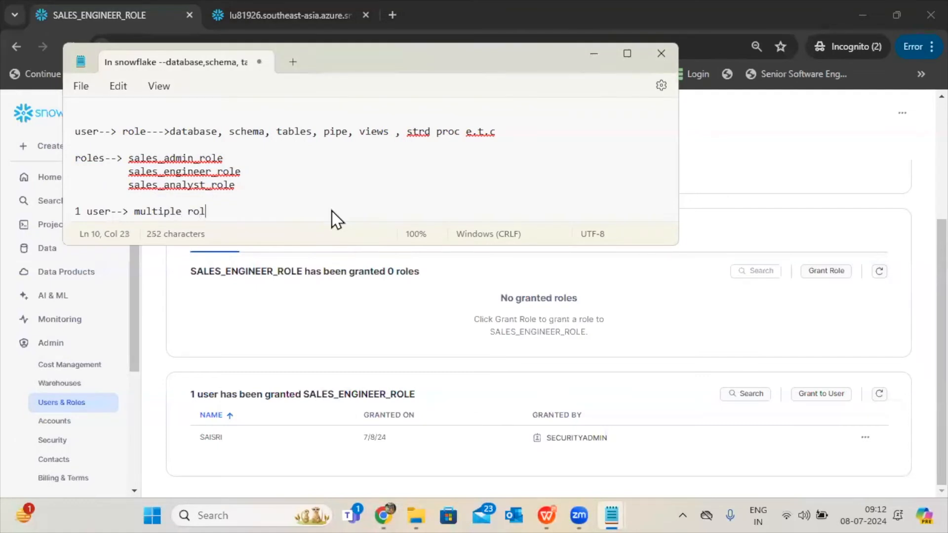
Add the line "1 role --> multiple users" at the end of the notes, separated by a blank line.
{"action": "key", "text": "Return"}
{"action": "key", "text": "Return"}
{"action": "type", "text": "i\\1 ro"}
{"action": "type", "text": "le"}
{"action": "key", "text": "BackSpace"}
{"action": "key", "text": "BackSpace"}
{"action": "key", "text": "BackSpace"}
{"action": "key", "text": "BackSpace"}
{"action": "key", "text": "BackSpace"}
{"action": "key", "text": "BackSpace"}
{"action": "key", "text": "BackSpace"}
{"action": "key", "text": "BackSpace"}
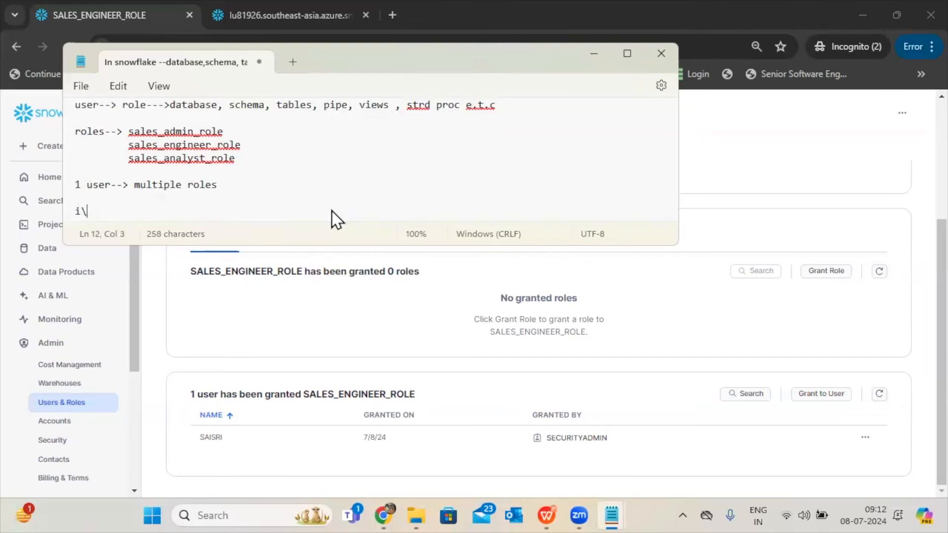
{"action": "type", "text": "1 role --> multiple usr"}
{"action": "key", "text": "BackSpace"}
{"action": "type", "text": "ers"}
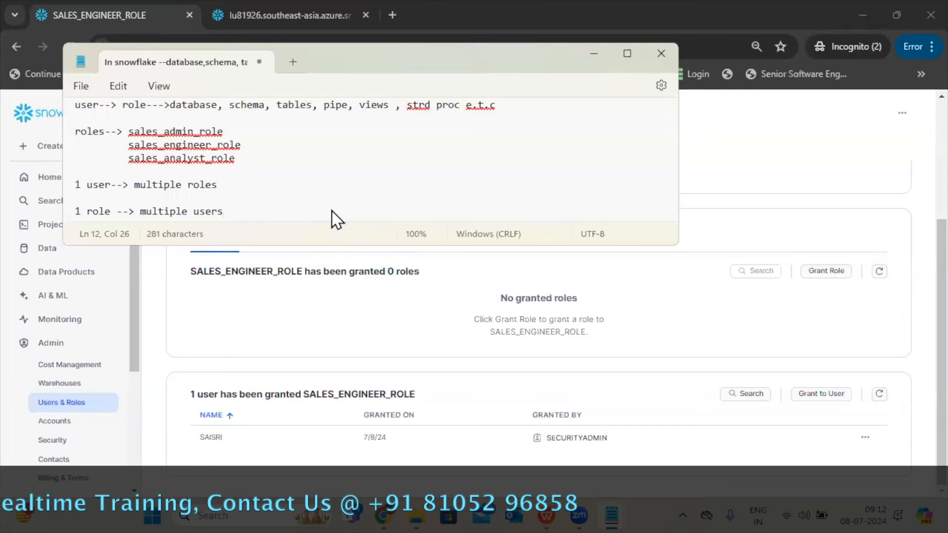
Below "1 user--> multiple roles", note the signed-in user's name with di_dev and a copy of the three sales role names.
{"action": "left_click", "coordinate": [295, 188]}
{"action": "key", "text": "Return"}
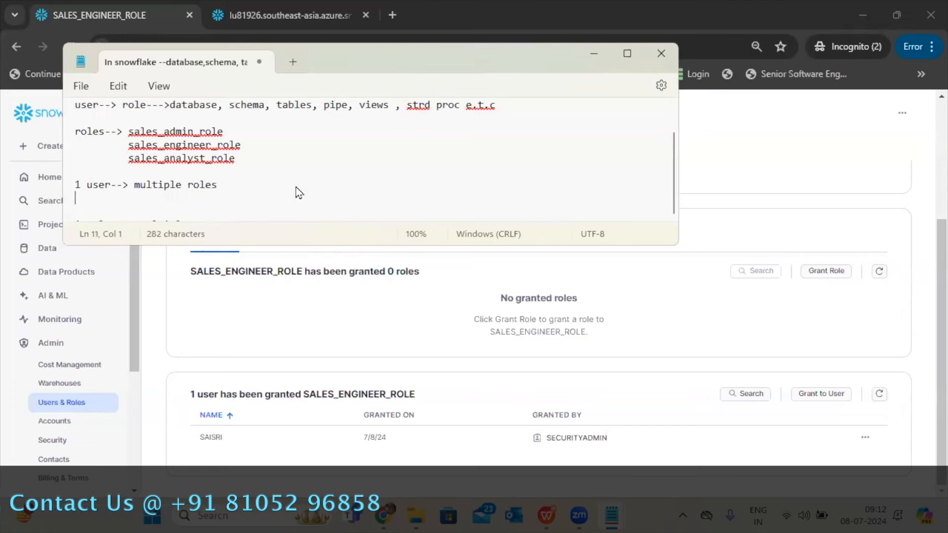
{"action": "type", "text": "saisr"}
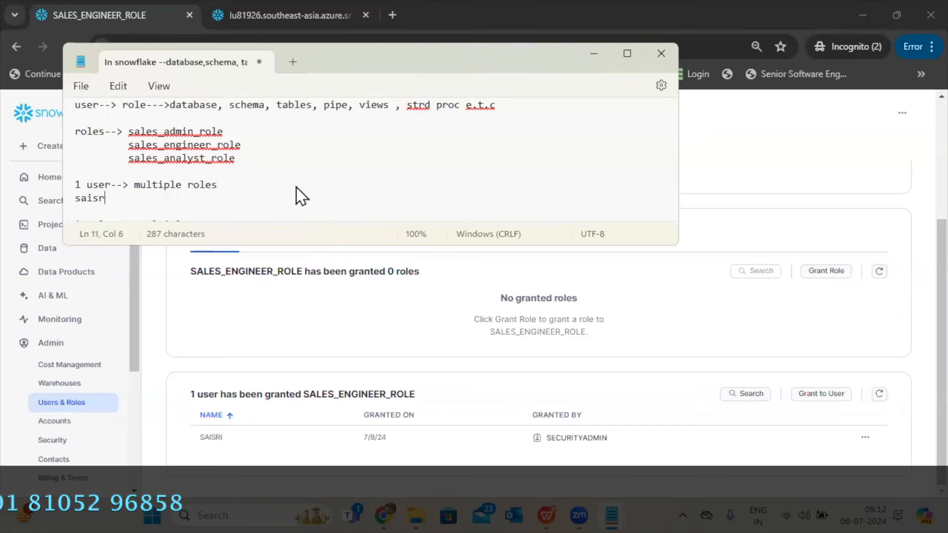
{"action": "type", "text": "i--> "}
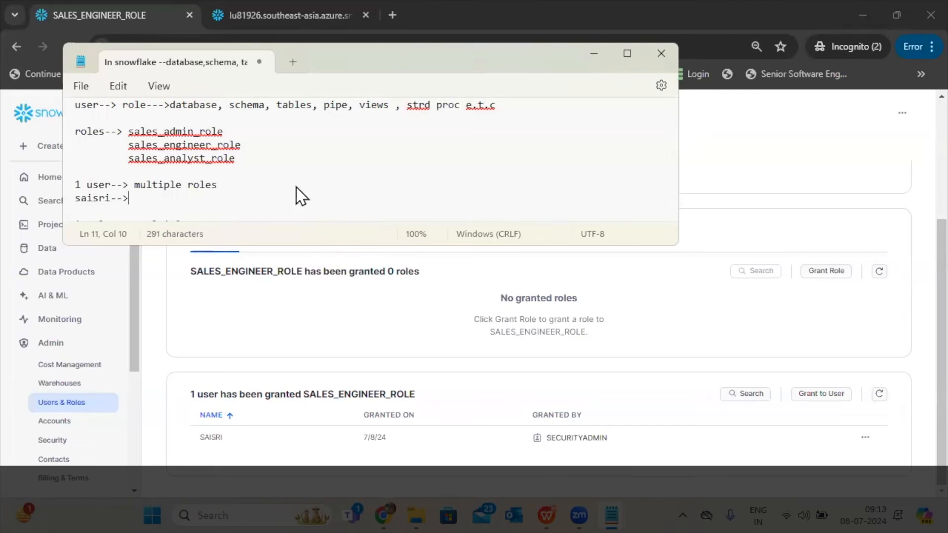
{"action": "type", "text": "de"}
{"action": "type", "text": "_dev,"}
{"action": "left_click_drag", "start_coordinate": [236, 159], "coordinate": [127, 135]}
{"action": "key", "text": "ctrl+c"}
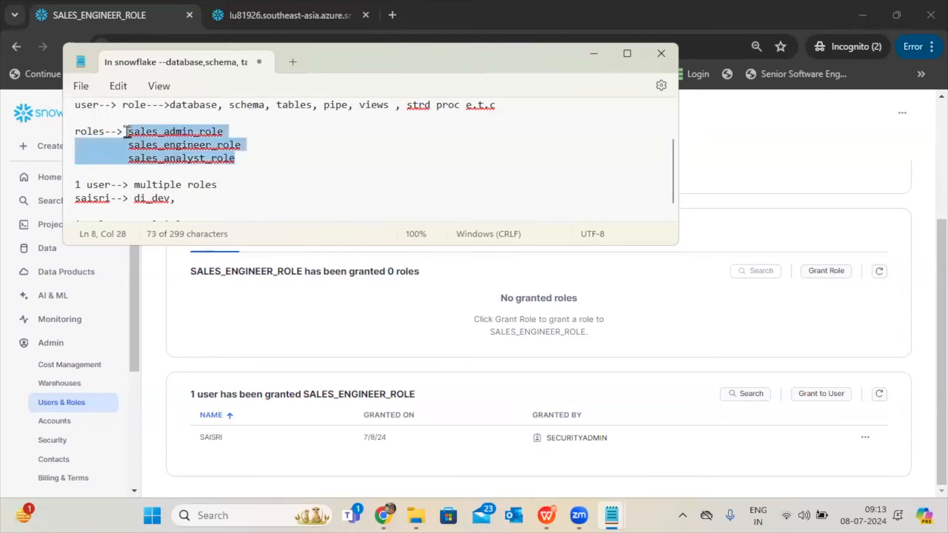
{"action": "left_click", "coordinate": [186, 202]}
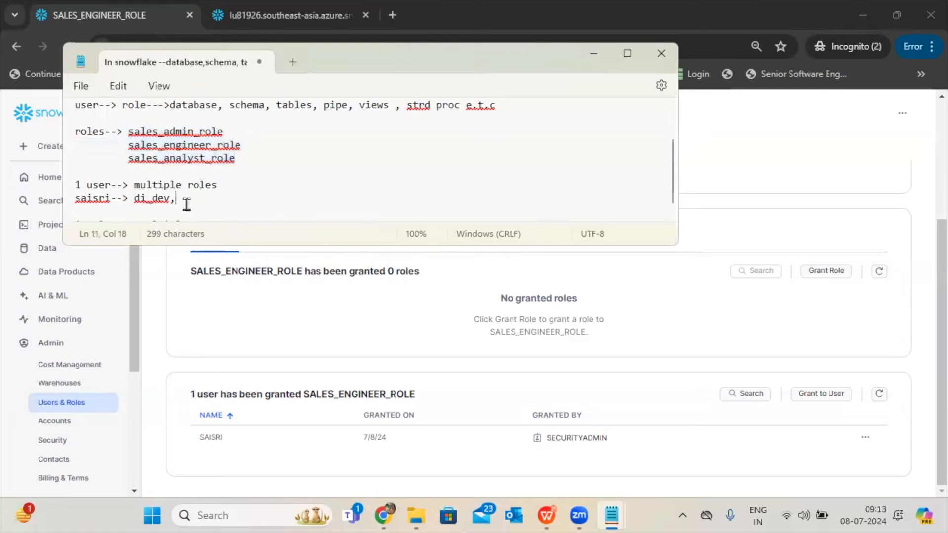
{"action": "key", "text": "ctrl+v"}
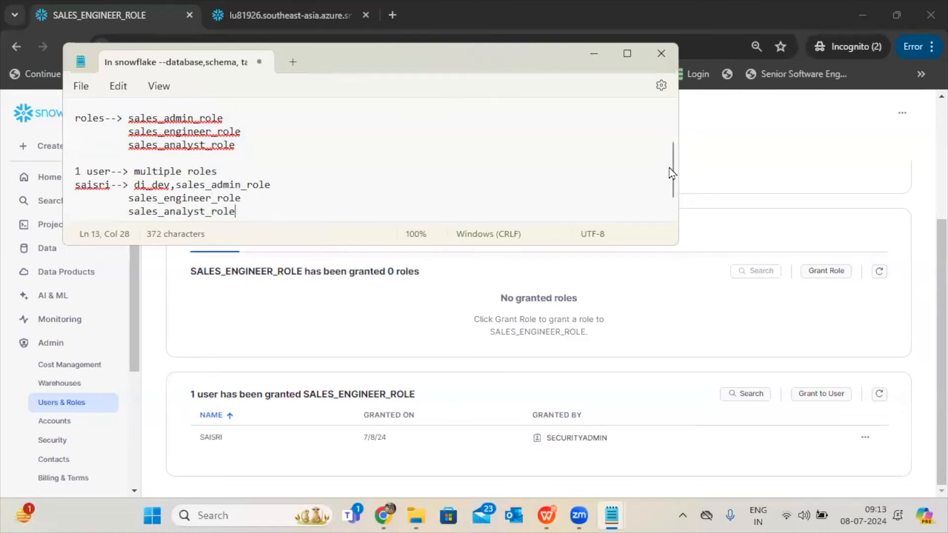
Enlarge the notes window and add a line under "1 role --> multiple users" mapping Di_dev to the two user names.
{"action": "left_click_drag", "start_coordinate": [671, 168], "coordinate": [671, 185]}
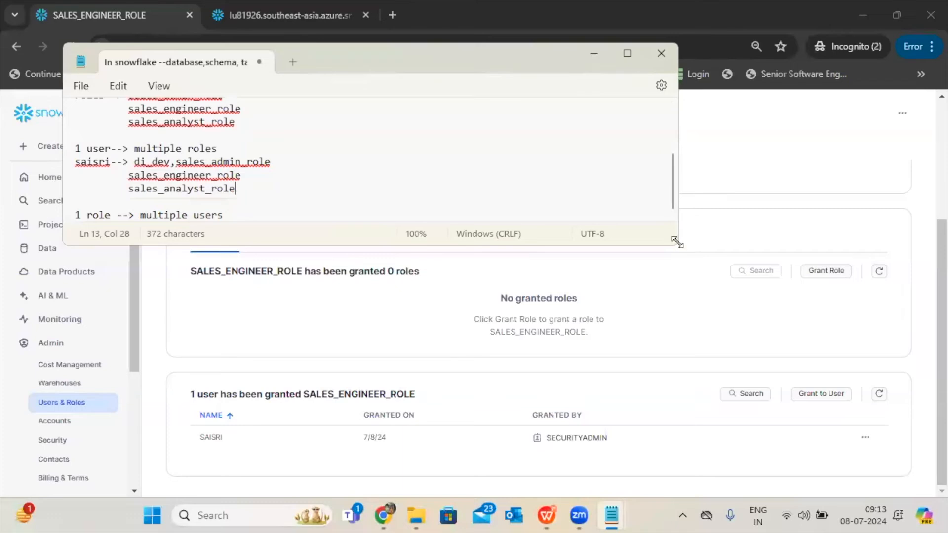
{"action": "left_click_drag", "start_coordinate": [677, 242], "coordinate": [768, 365]}
{"action": "left_click", "coordinate": [318, 311]}
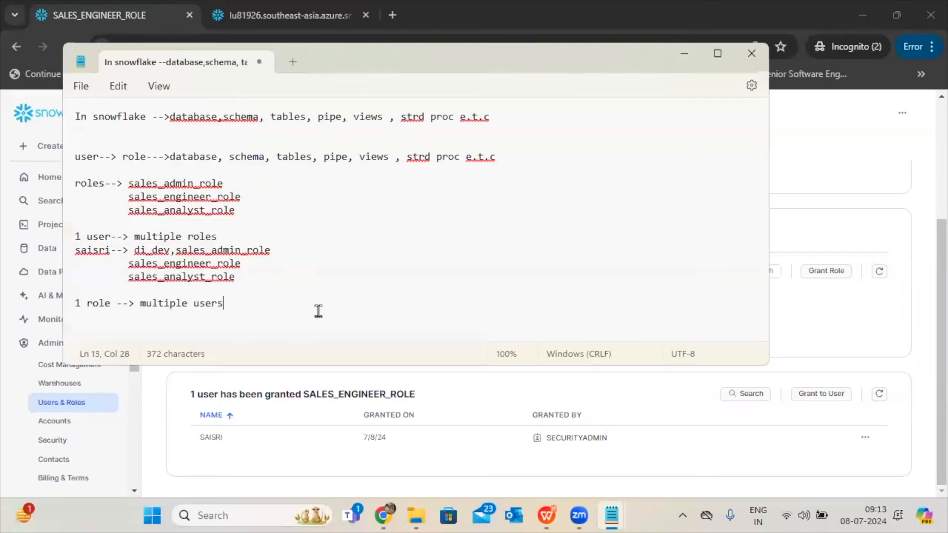
{"action": "key", "text": "Return"}
{"action": "type", "text": "Di_dev--> saisri,kumar"}
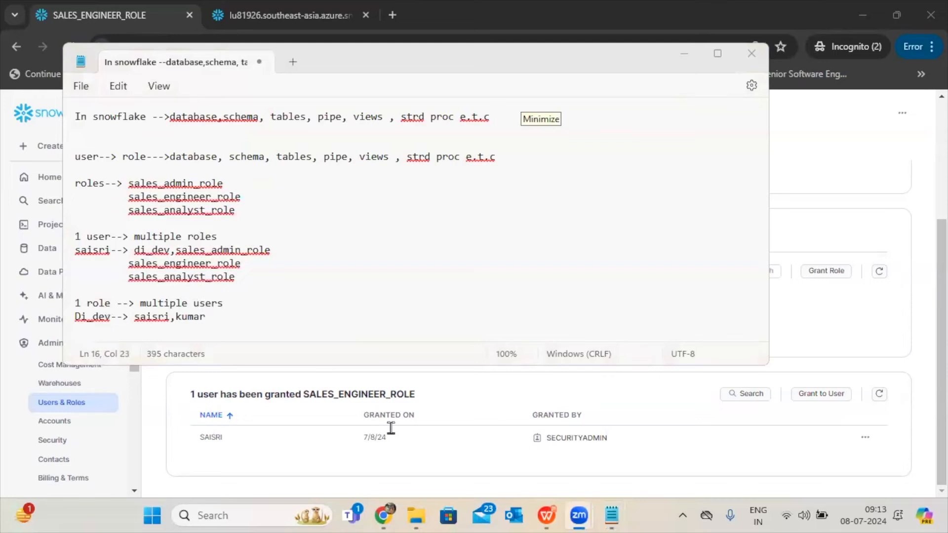
Return to Snowflake in the browser and open the worksheet 2024-07-05 8:58am.
{"action": "left_click", "coordinate": [688, 57]}
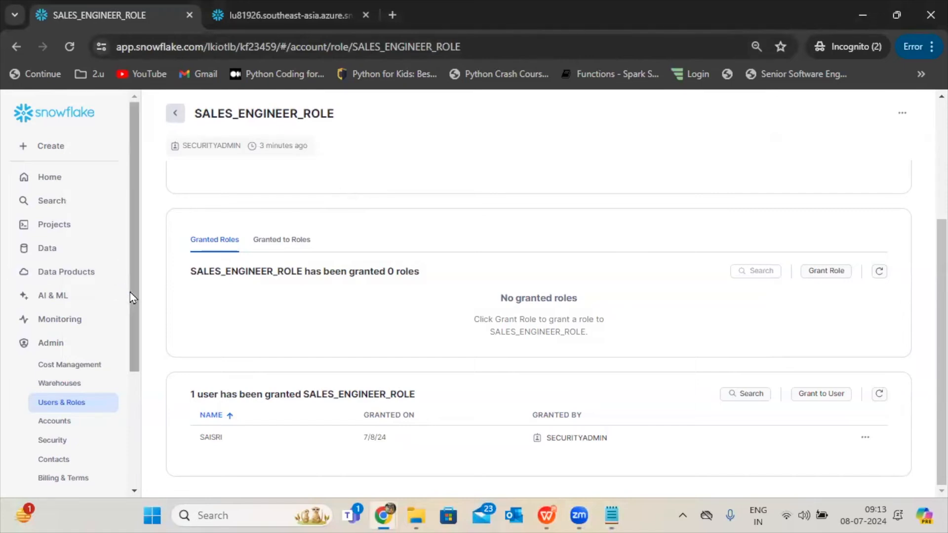
{"action": "left_click_drag", "start_coordinate": [133, 286], "coordinate": [144, 220]}
{"action": "left_click", "coordinate": [69, 227]}
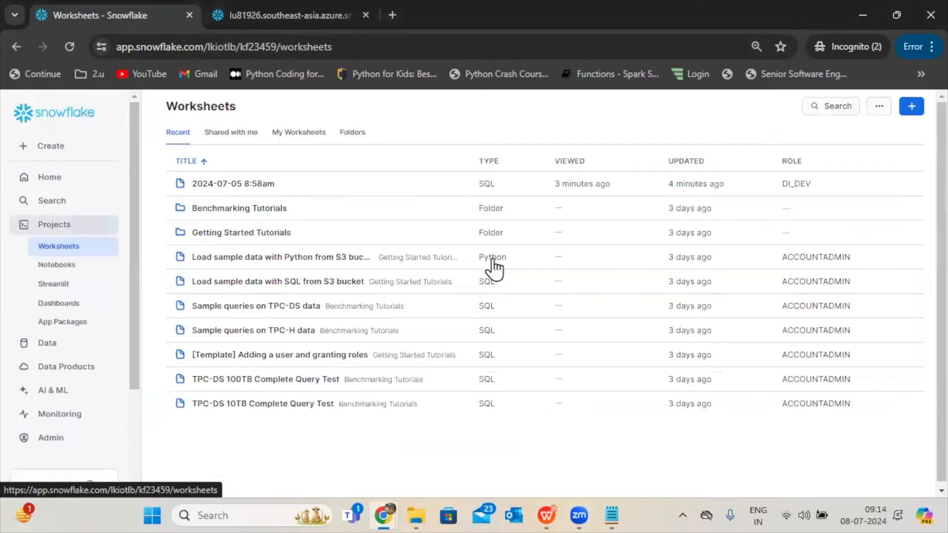
{"action": "left_click", "coordinate": [306, 185]}
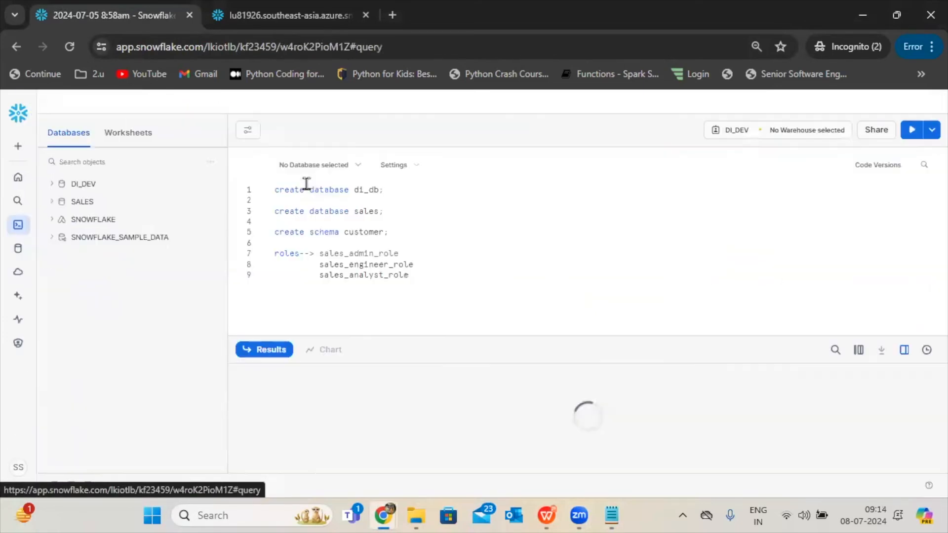
Reload the worksheet page and check which roles are available for running it.
{"action": "left_click", "coordinate": [736, 138]}
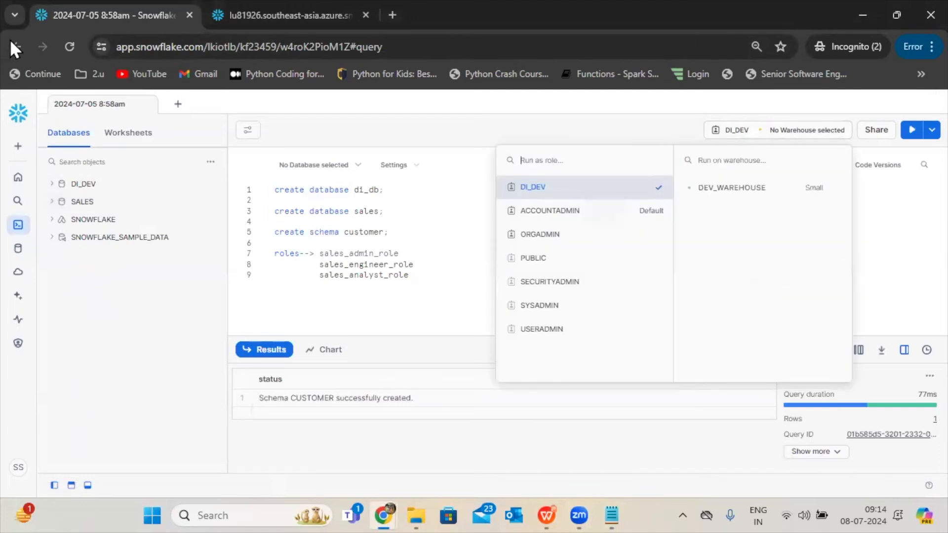
{"action": "left_click", "coordinate": [69, 47]}
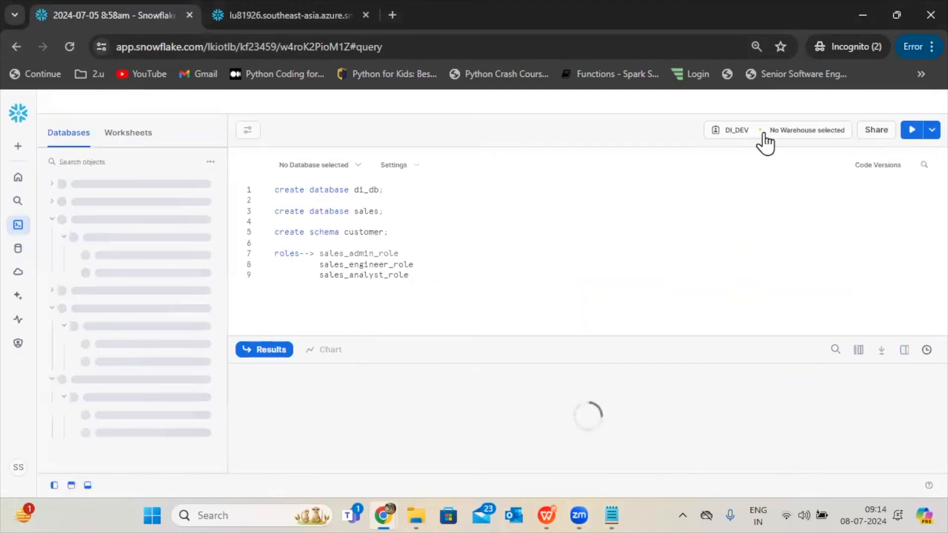
{"action": "left_click", "coordinate": [741, 131]}
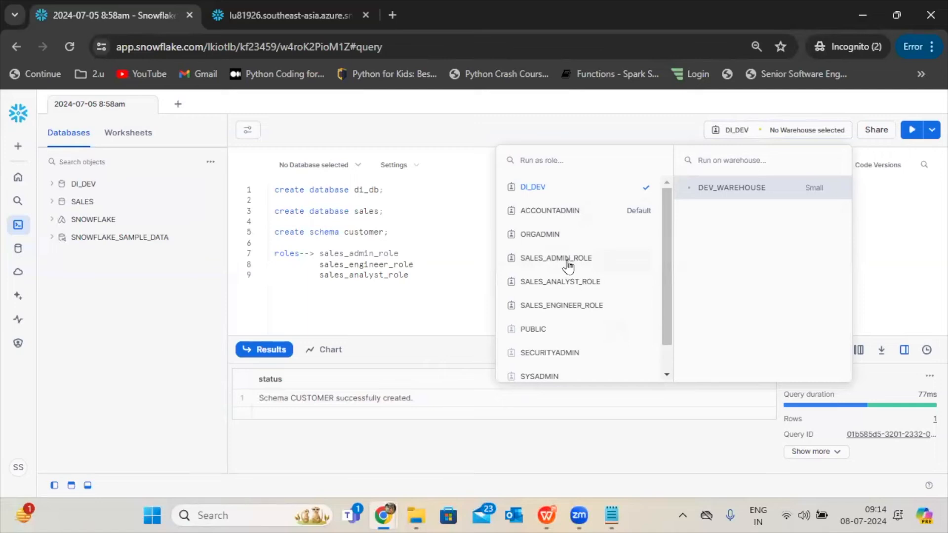
Switch to the WPS presentation and examine the Analyst_Role diagram on slide 10 in reading view.
{"action": "left_click", "coordinate": [554, 515]}
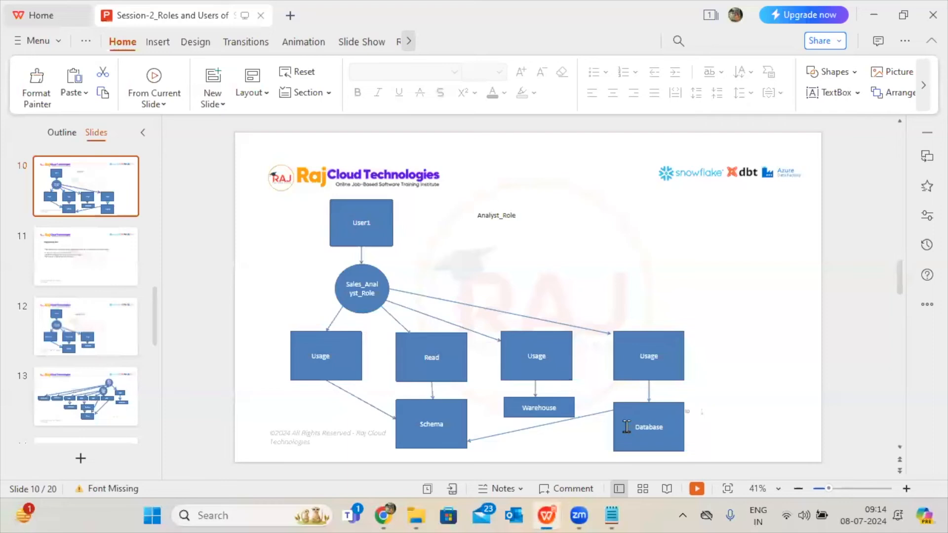
{"action": "left_click", "coordinate": [667, 489]}
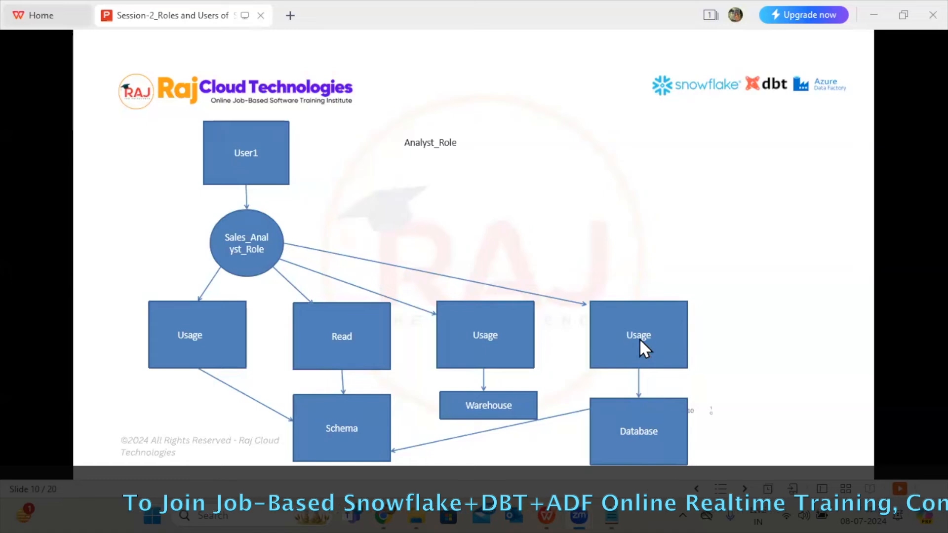
{"action": "mouse_move", "coordinate": [549, 516]}
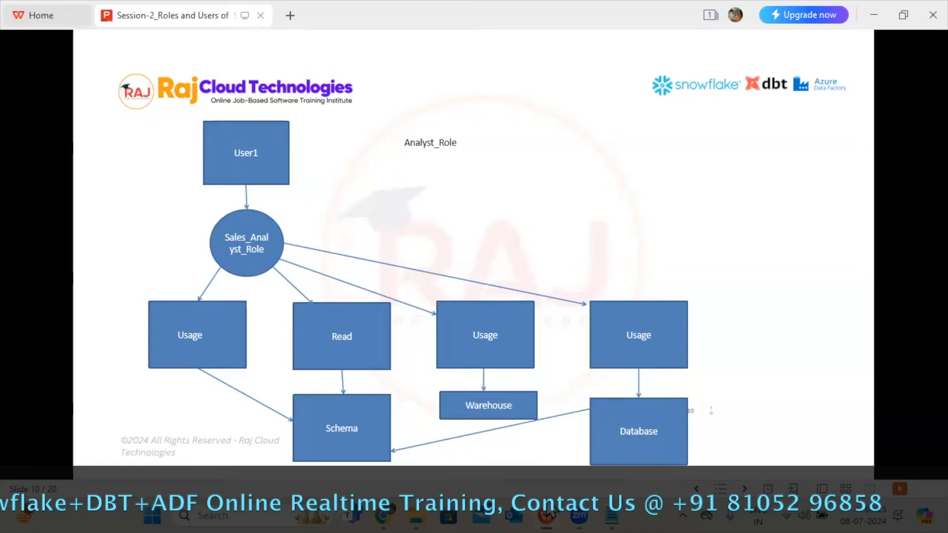
Return to the Snowflake worksheet and extend the sales_analyst_role line with "--> usage --> database".
{"action": "left_click", "coordinate": [383, 516]}
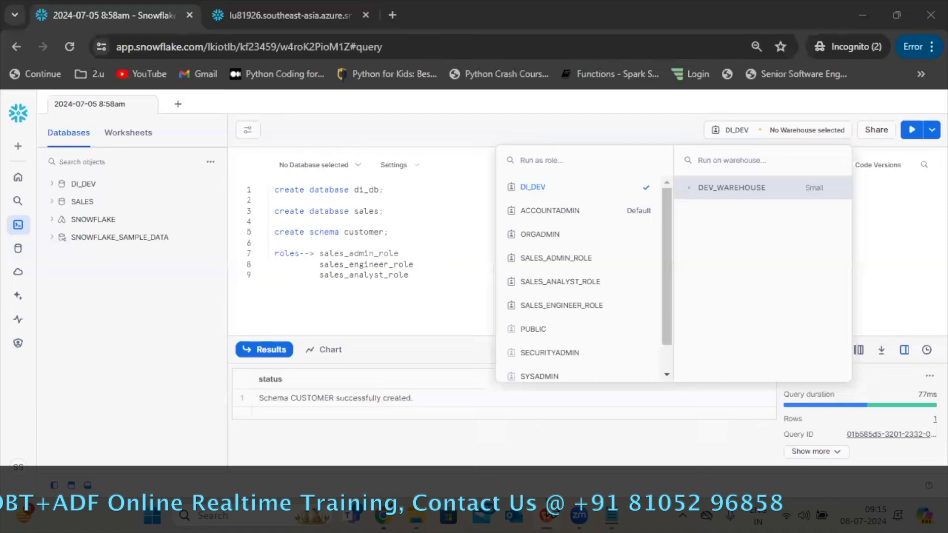
{"action": "left_click", "coordinate": [431, 296]}
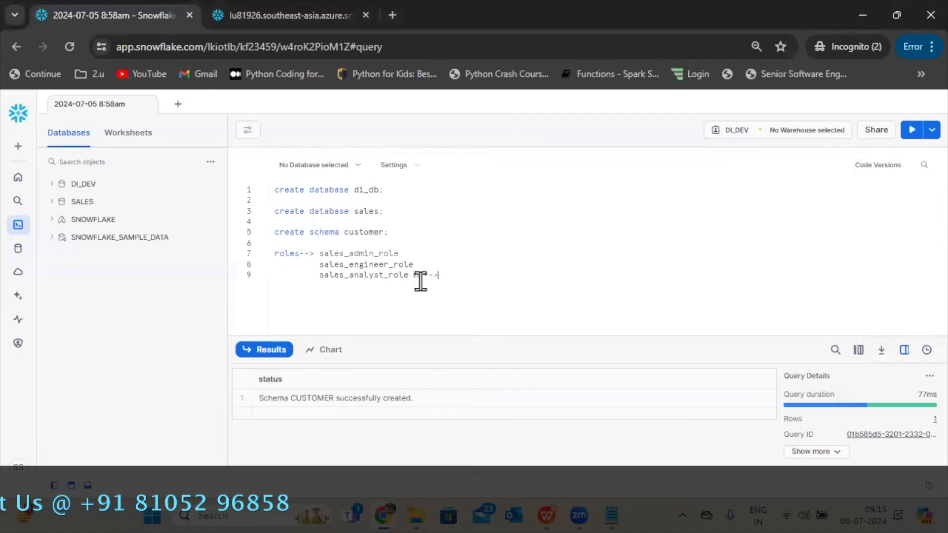
{"action": "type", "text": "usage @"}
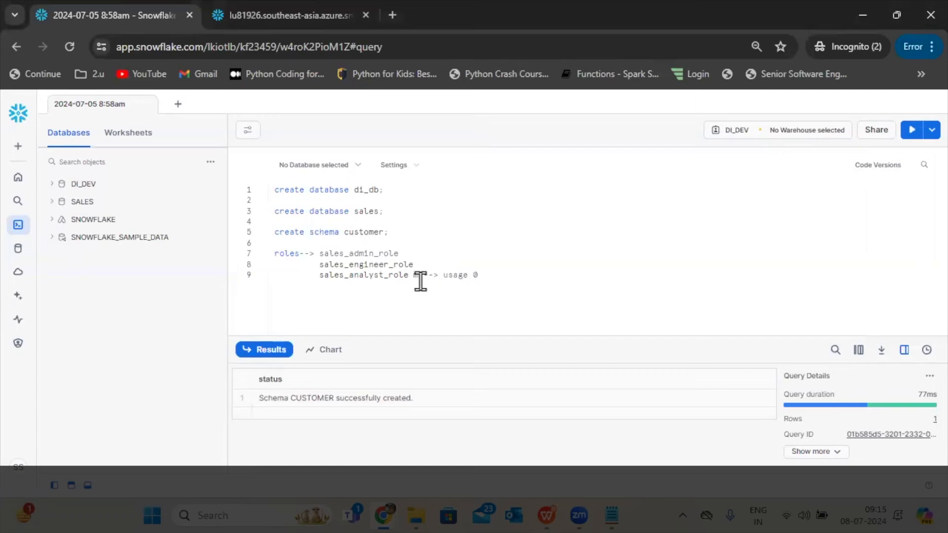
{"action": "key", "text": "BackSpace"}
{"action": "type", "text": "--"}
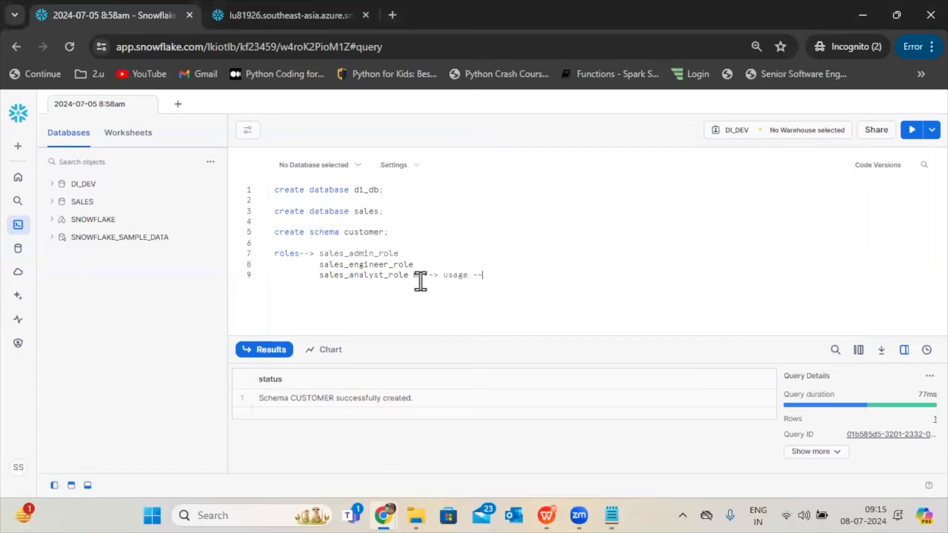
{"action": "type", "text": ">"}
Check which role is active for the signed-in account and which roles it can switch to.
{"action": "mouse_move", "coordinate": [20, 343]}
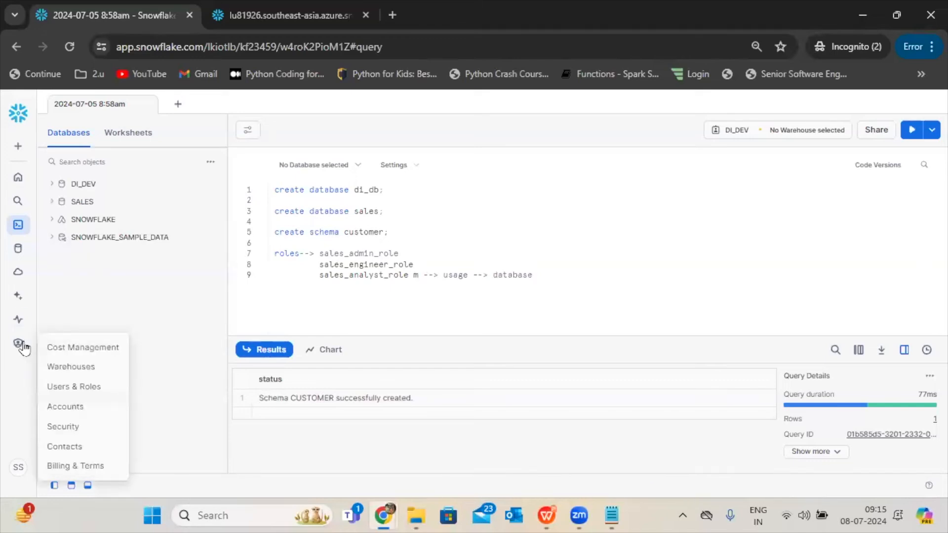
{"action": "left_click", "coordinate": [16, 475]}
{"action": "mouse_move", "coordinate": [76, 243]}
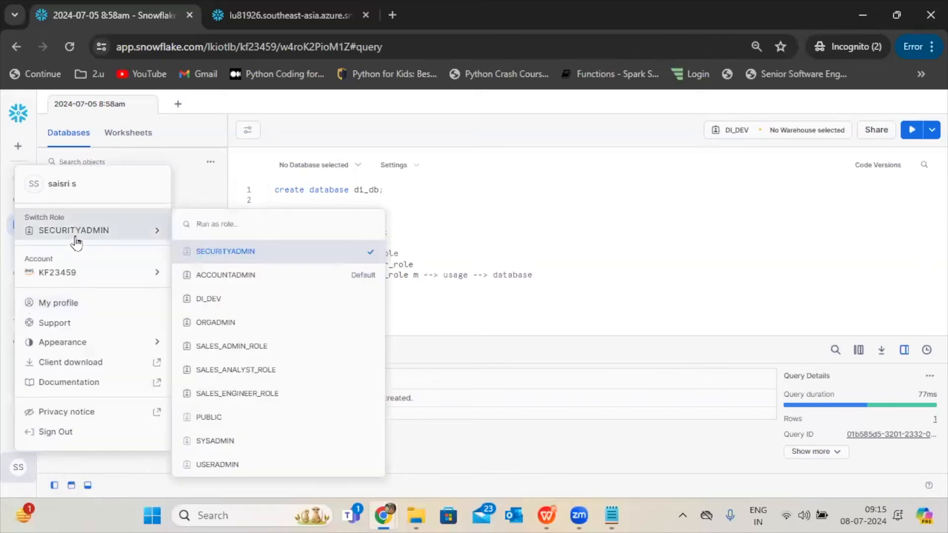
{"action": "left_click", "coordinate": [519, 221]}
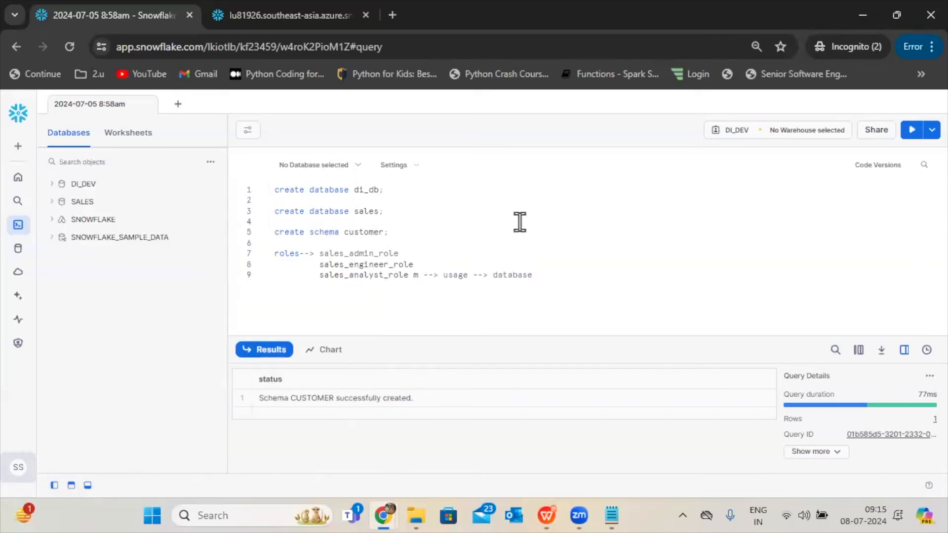
Grant the USAGE privilege on the SALES database to SALES_ANALYST_ROLE.
{"action": "left_click", "coordinate": [19, 252]}
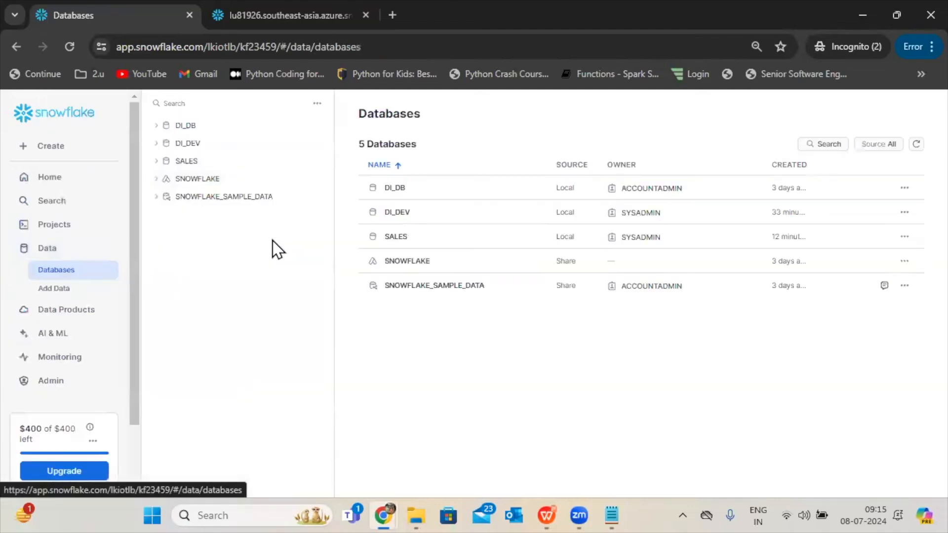
{"action": "left_click", "coordinate": [399, 238]}
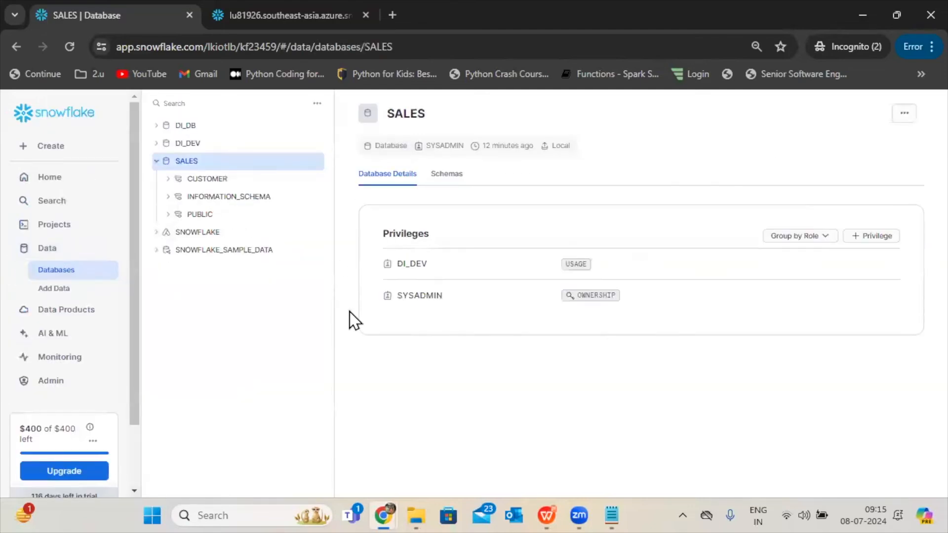
{"action": "left_click", "coordinate": [845, 239]}
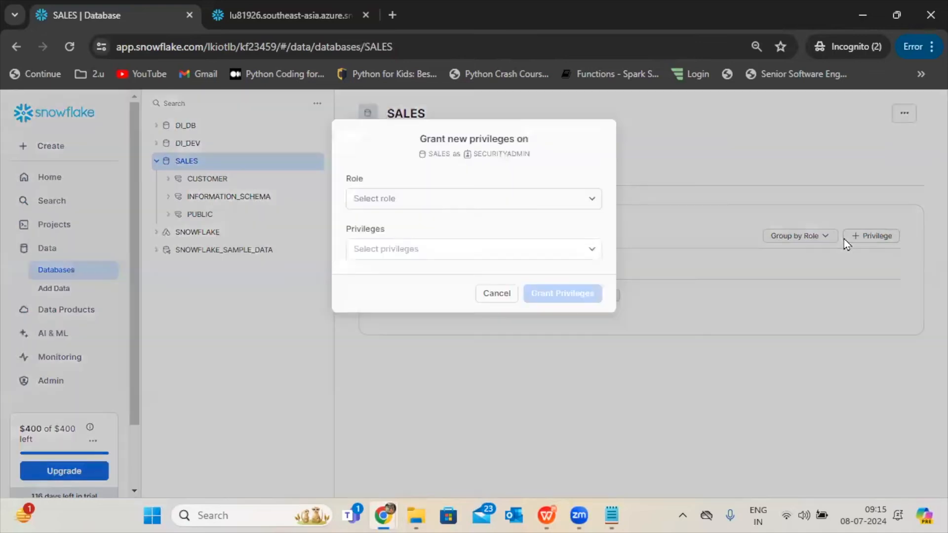
{"action": "left_click", "coordinate": [493, 202]}
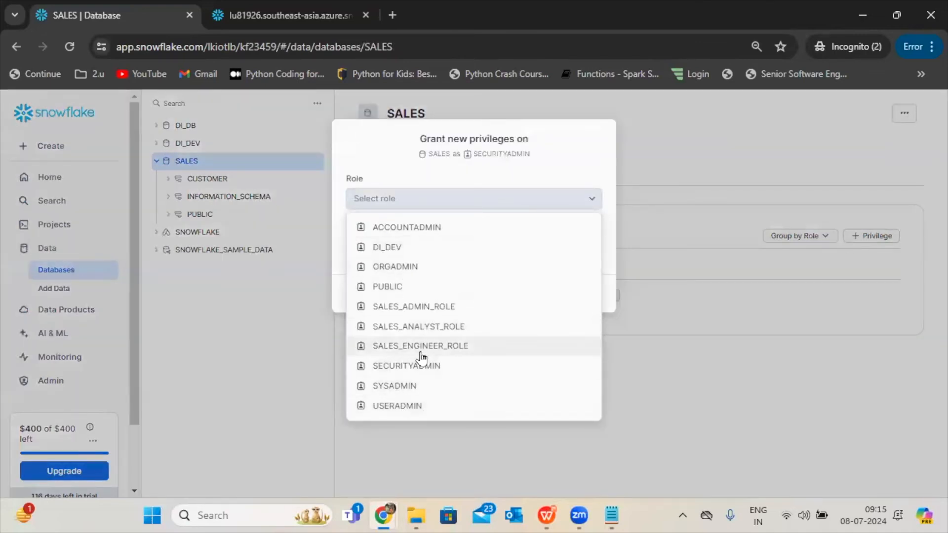
{"action": "left_click", "coordinate": [415, 327]}
{"action": "left_click", "coordinate": [429, 249]}
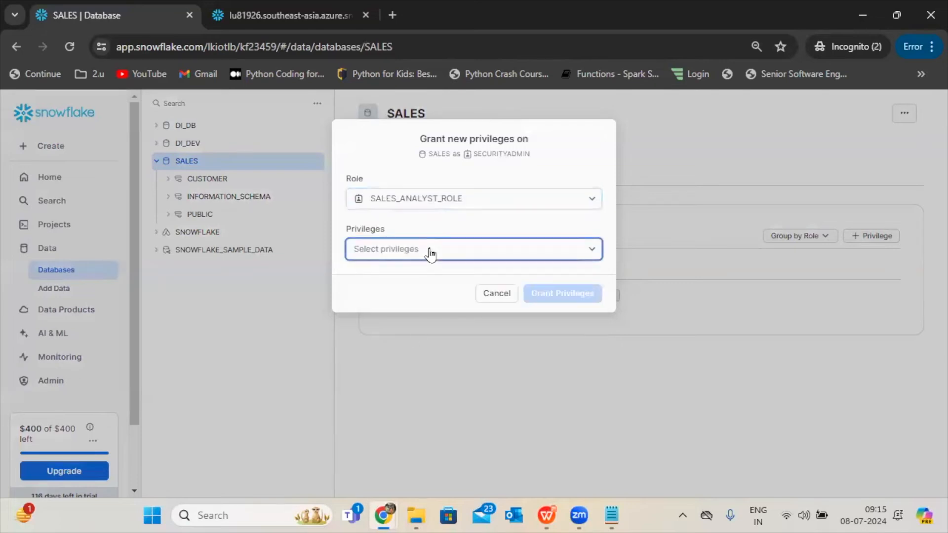
{"action": "left_click_drag", "start_coordinate": [636, 282], "coordinate": [629, 446]}
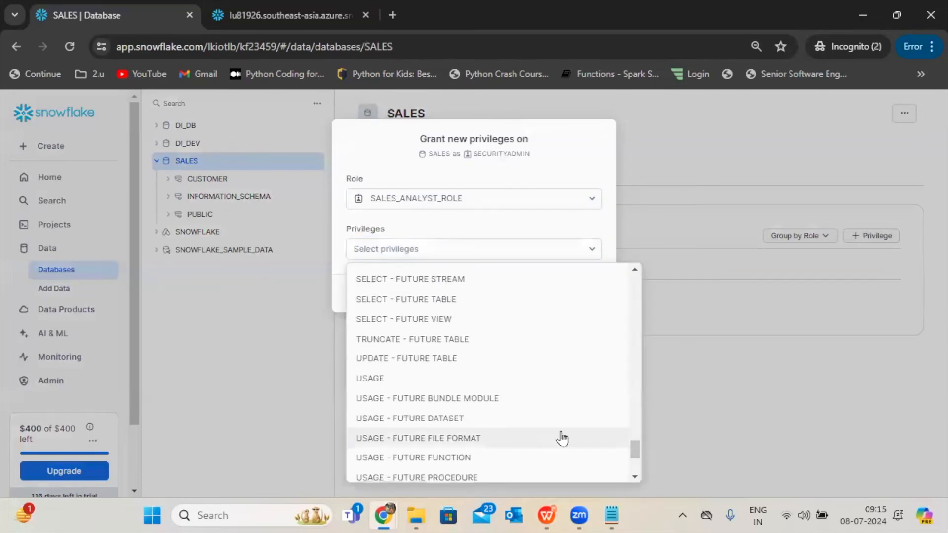
{"action": "left_click", "coordinate": [366, 381]}
{"action": "left_click", "coordinate": [577, 345]}
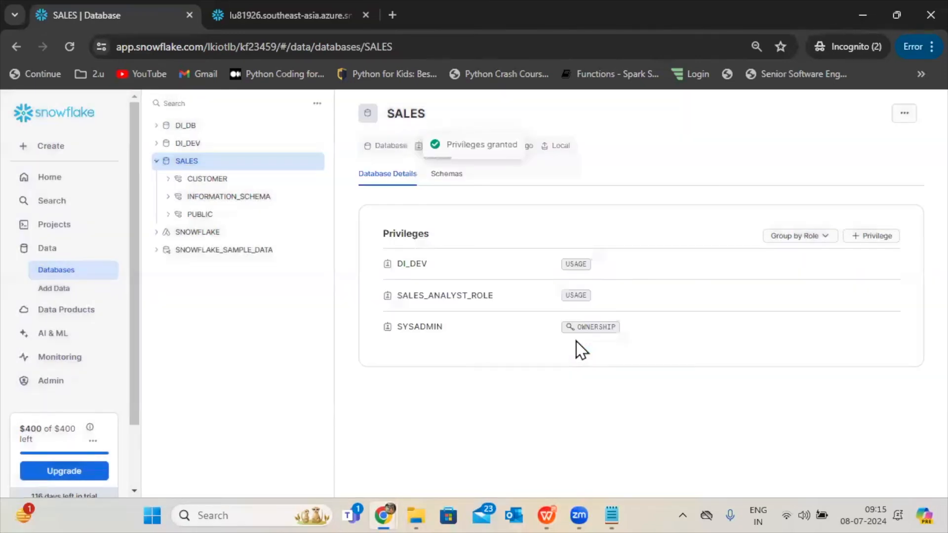
Check the Analyst_Role diagram in the WPS presentation, and in the Snowflake worksheet 2024-07-05 8:58am add "--> warehouse" beneath "--> database".
{"action": "left_click", "coordinate": [546, 511]}
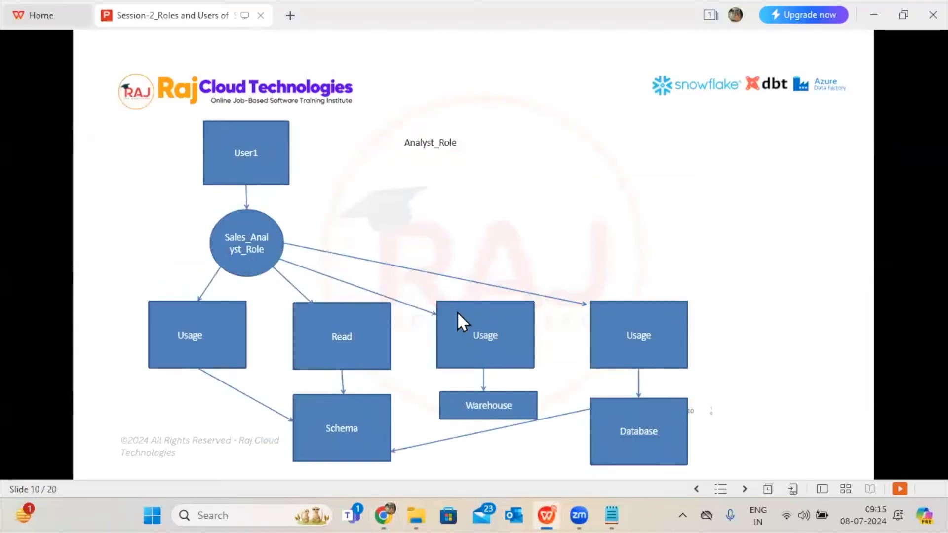
{"action": "left_click", "coordinate": [550, 501]}
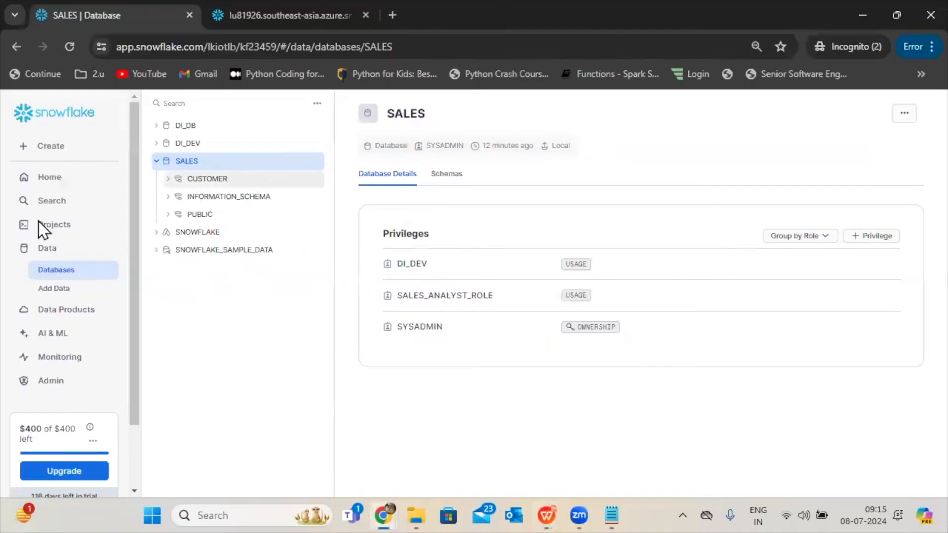
{"action": "left_click", "coordinate": [61, 225]}
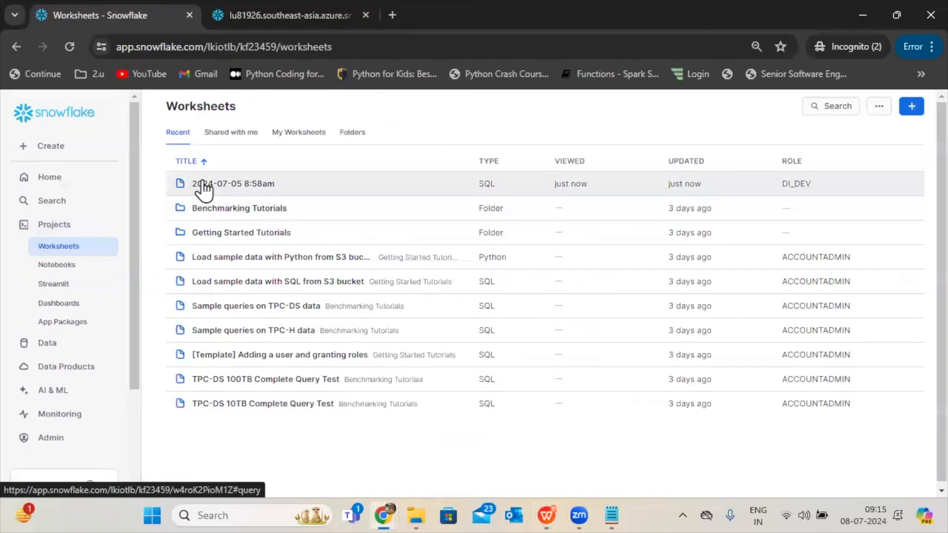
{"action": "left_click", "coordinate": [206, 188]}
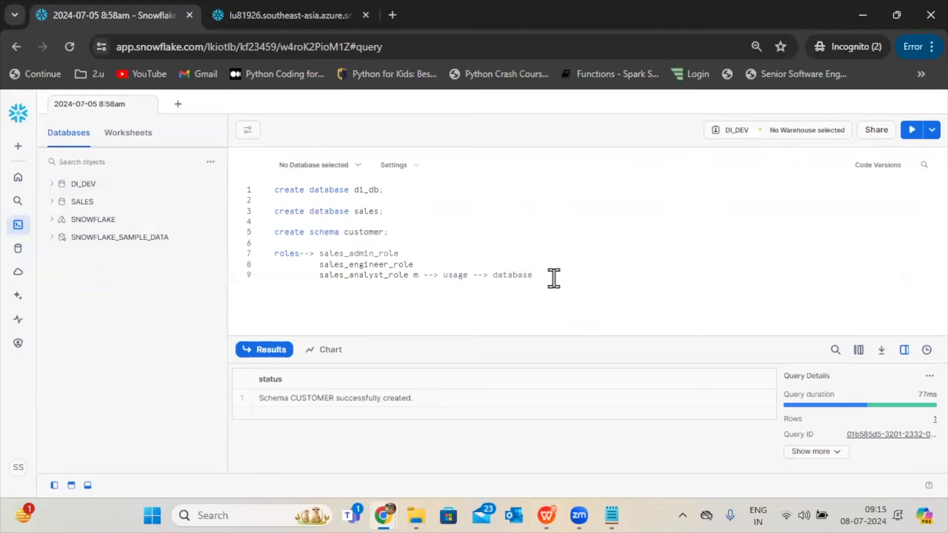
{"action": "key", "text": "Return"}
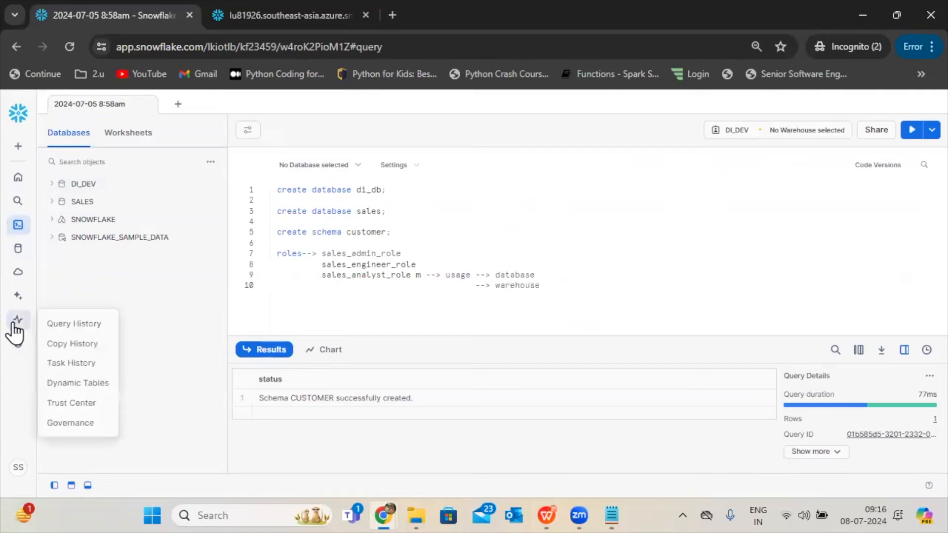
Grant the USAGE privilege on the warehouse DEV_WAREHOUSE to SALES_ANALYST_ROLE.
{"action": "mouse_move", "coordinate": [15, 346]}
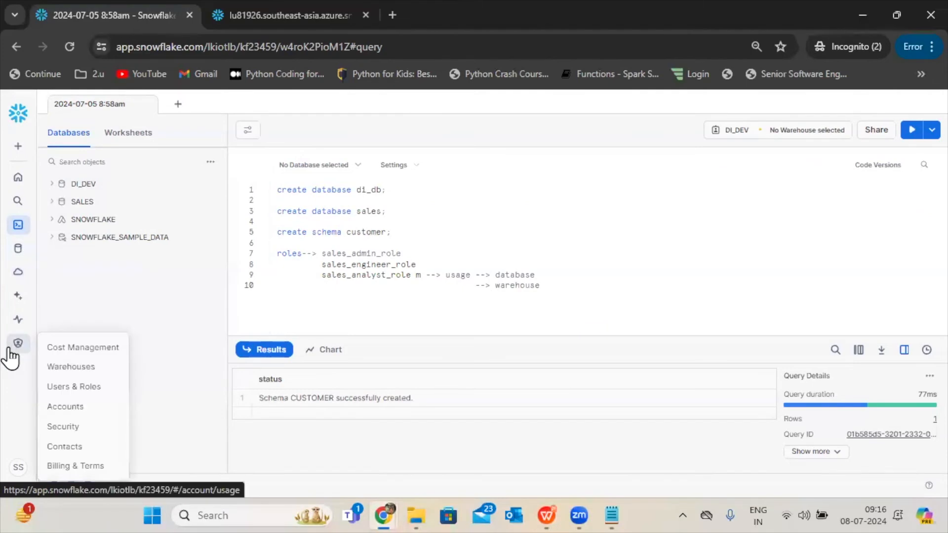
{"action": "left_click", "coordinate": [51, 371]}
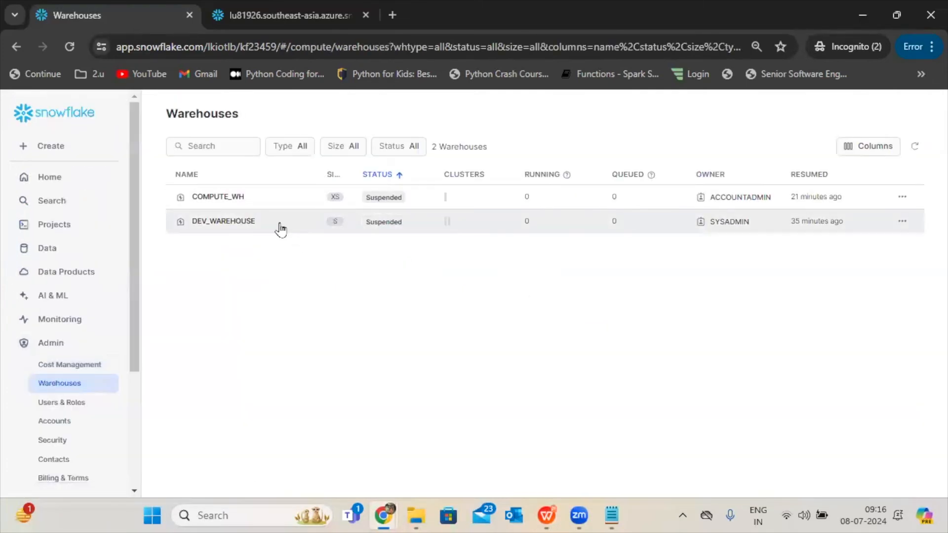
{"action": "left_click", "coordinate": [236, 228]}
{"action": "scroll", "coordinate": [914, 432], "scroll_direction": "down", "scroll_amount": 7}
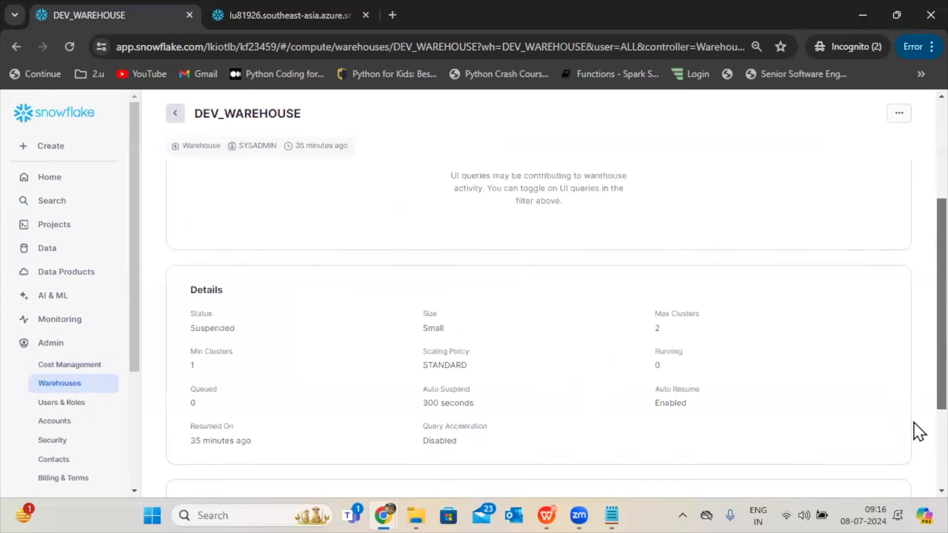
{"action": "left_click", "coordinate": [859, 365]}
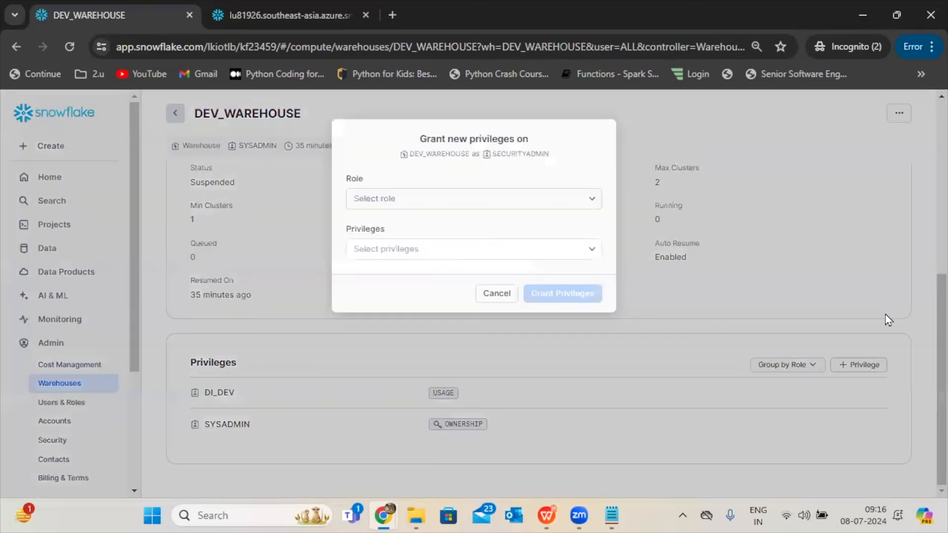
{"action": "left_click", "coordinate": [554, 204]}
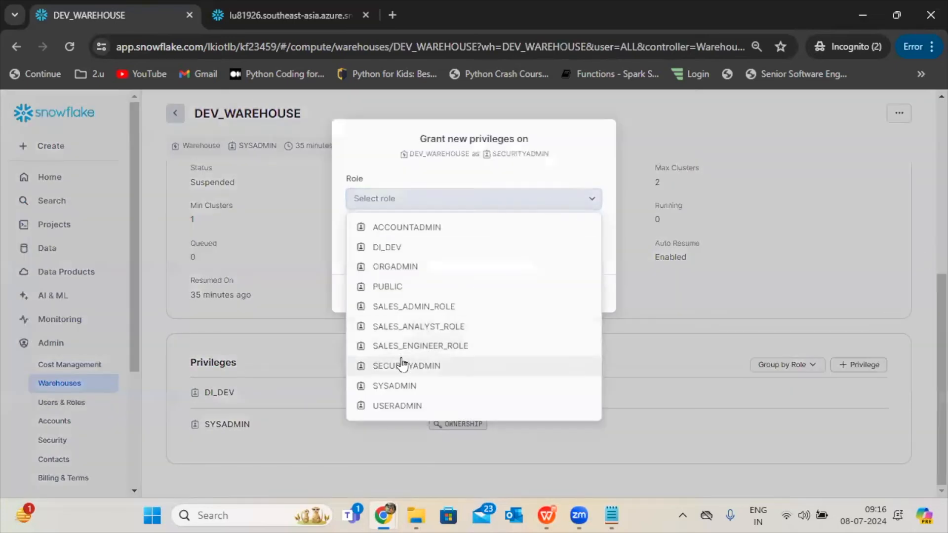
{"action": "left_click", "coordinate": [404, 326]}
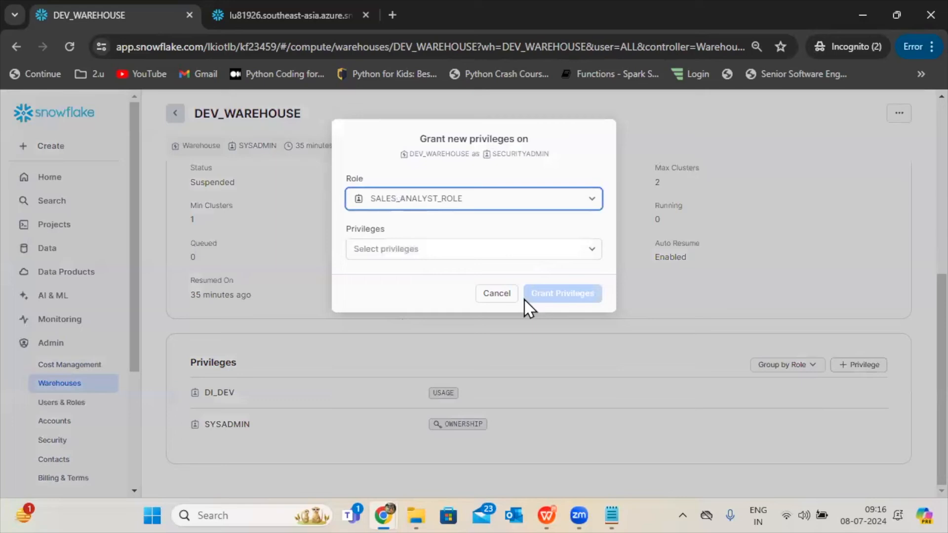
{"action": "left_click", "coordinate": [445, 256]}
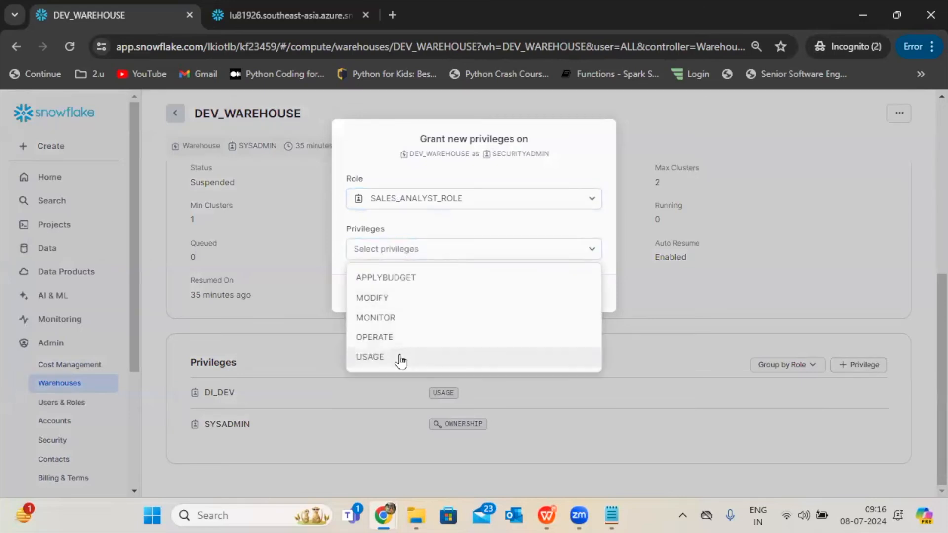
{"action": "left_click", "coordinate": [400, 358]}
{"action": "left_click", "coordinate": [556, 343]}
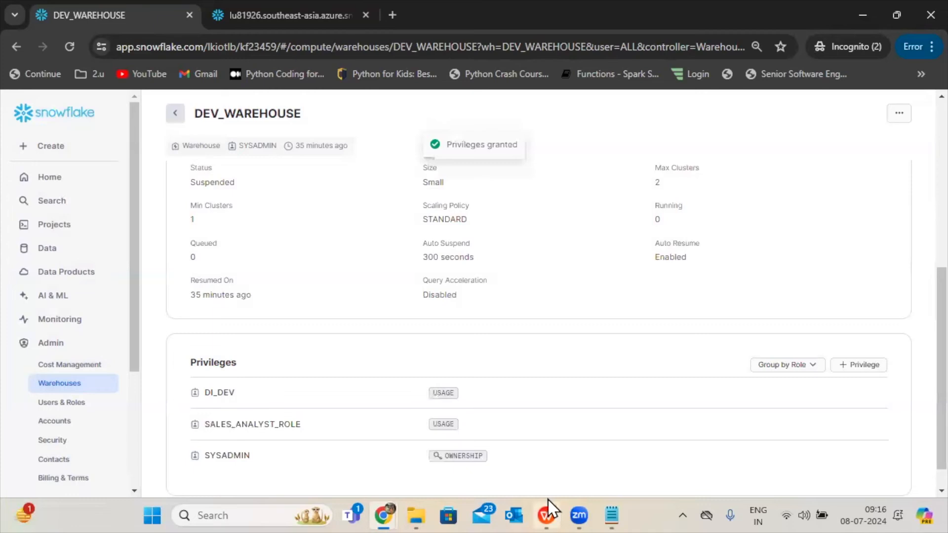
Review the Analyst_Role diagram in the WPS presentation, and reopen the Snowflake worksheet 2024-07-05 8:58am.
{"action": "left_click", "coordinate": [547, 515]}
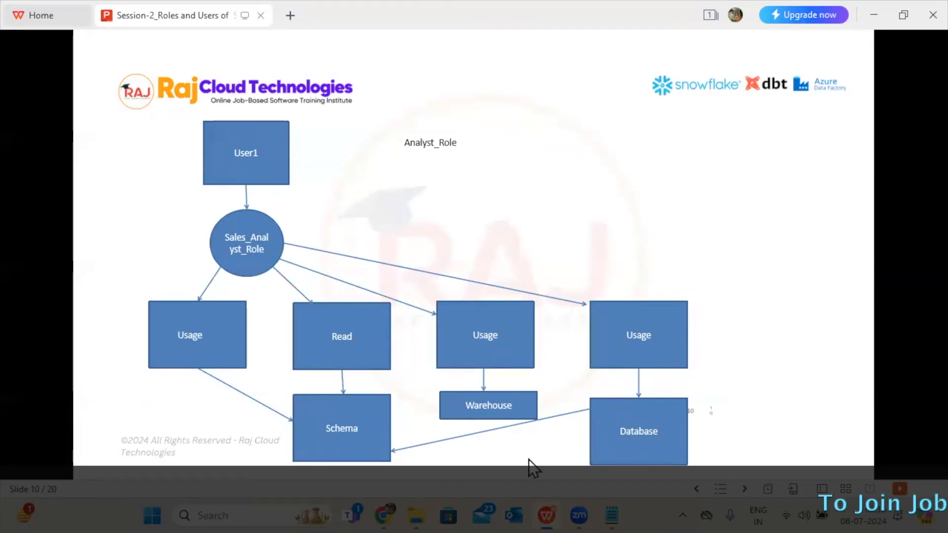
{"action": "left_click", "coordinate": [549, 504]}
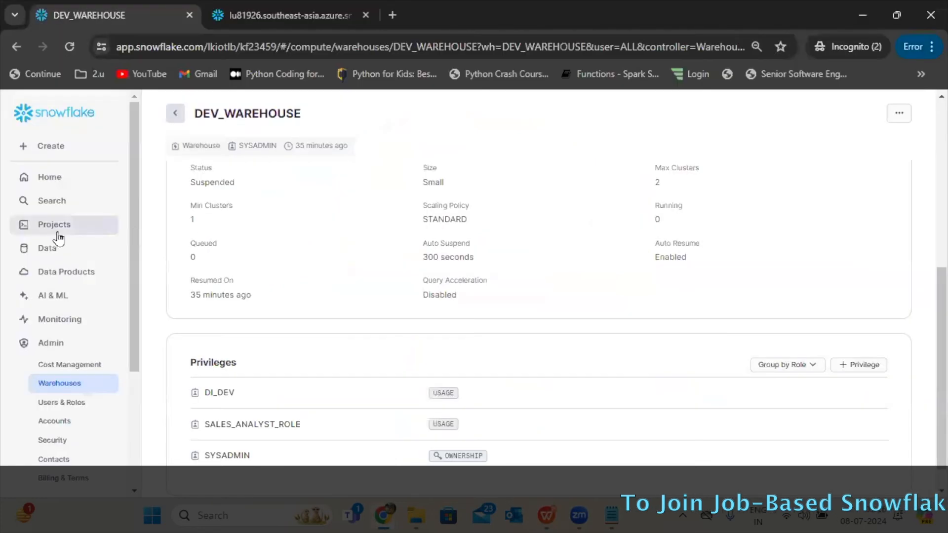
{"action": "left_click", "coordinate": [58, 231]}
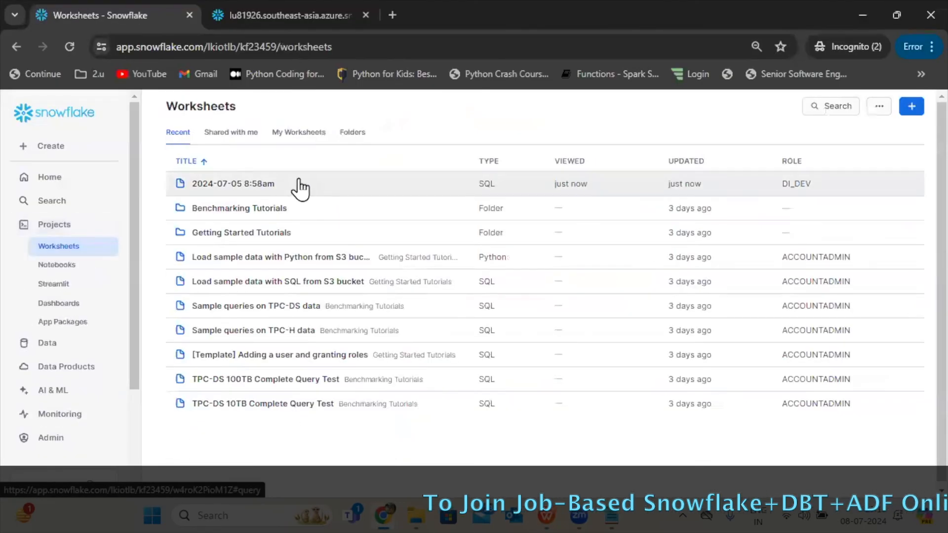
{"action": "left_click", "coordinate": [300, 186]}
Add the line "--> usage,read --> schema" to the role notes, one blank line below the warehouse entry.
{"action": "key", "text": "Return"}
{"action": "key", "text": "Return"}
{"action": "key", "text": "BackSpace"}
{"action": "key", "text": "BackSpace"}
{"action": "key", "text": "BackSpace"}
{"action": "key", "text": "BackSpace"}
{"action": "key", "text": "BackSpace"}
{"action": "type", "text": "--"}
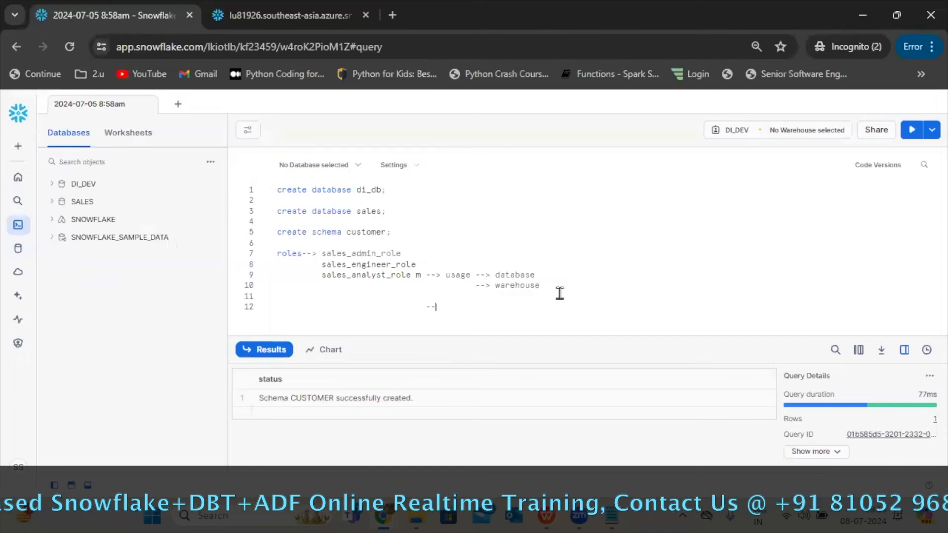
{"action": "type", "text": "> usage,read"}
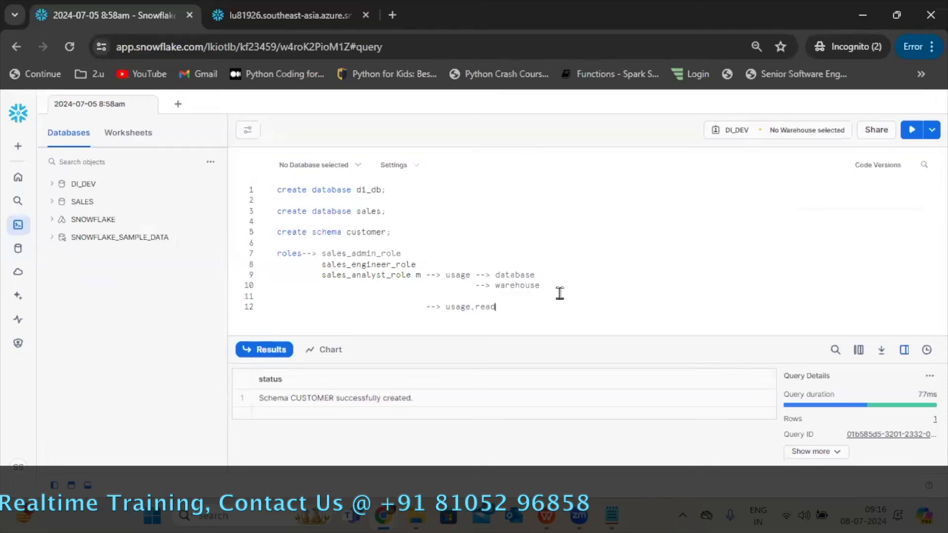
{"action": "type", "text": " --> schema"}
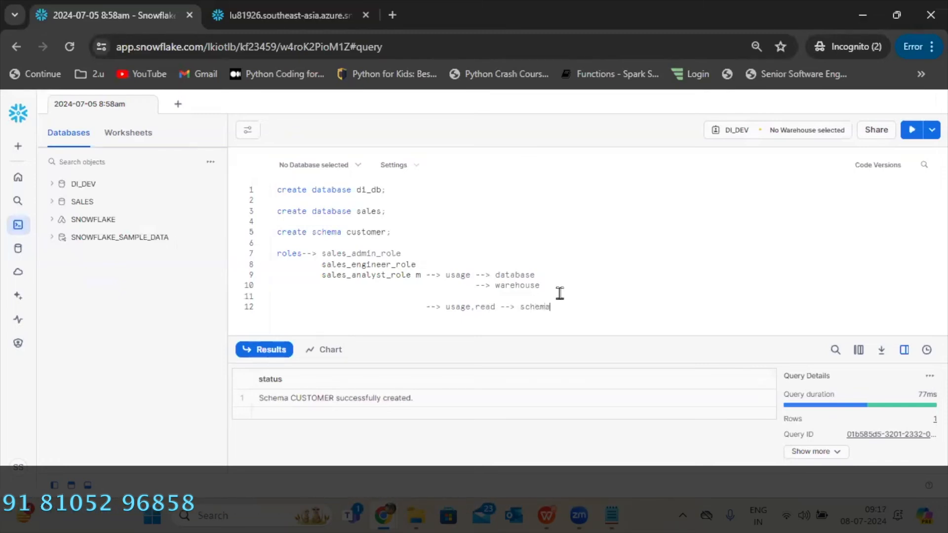
Open the details of the CUSTOMER schema in the SALES database.
{"action": "mouse_move", "coordinate": [17, 354]}
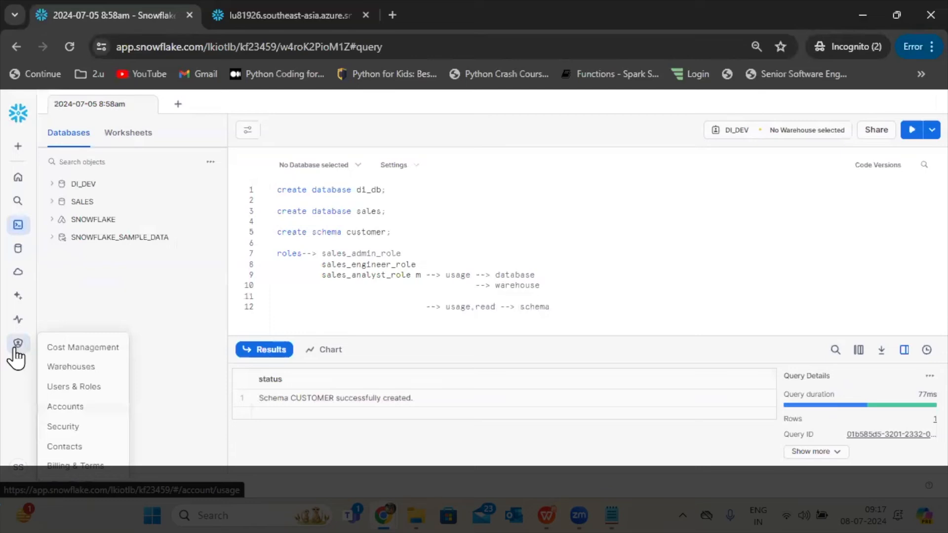
{"action": "left_click", "coordinate": [20, 257]}
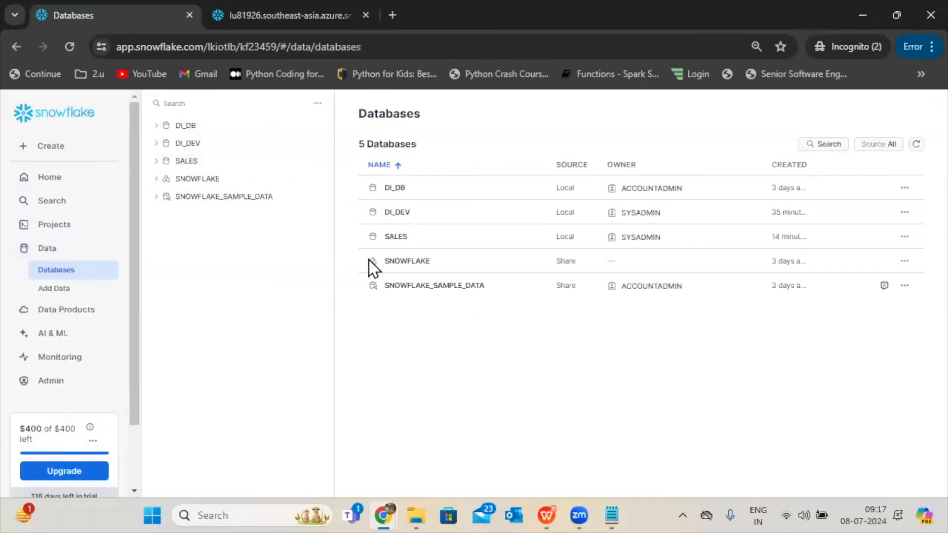
{"action": "left_click", "coordinate": [416, 236]}
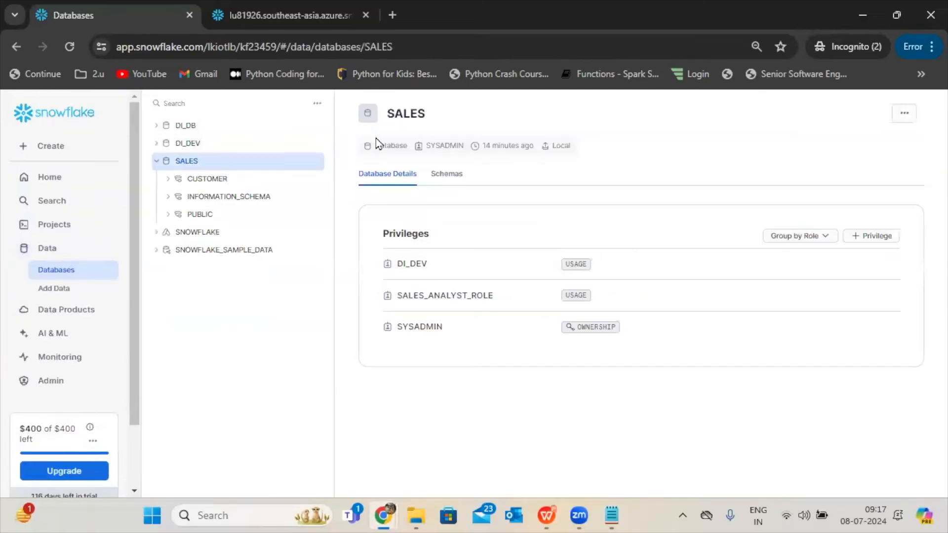
{"action": "left_click", "coordinate": [447, 173]}
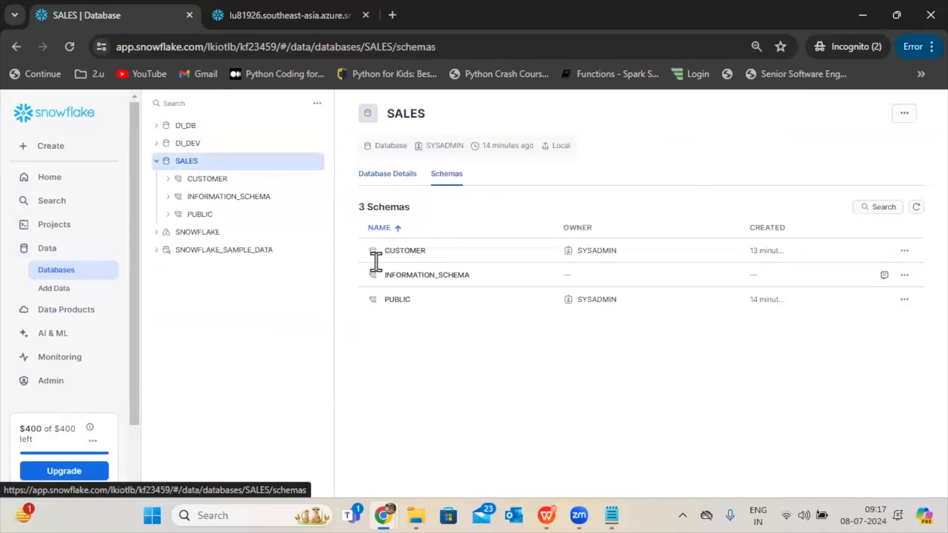
{"action": "left_click", "coordinate": [398, 251]}
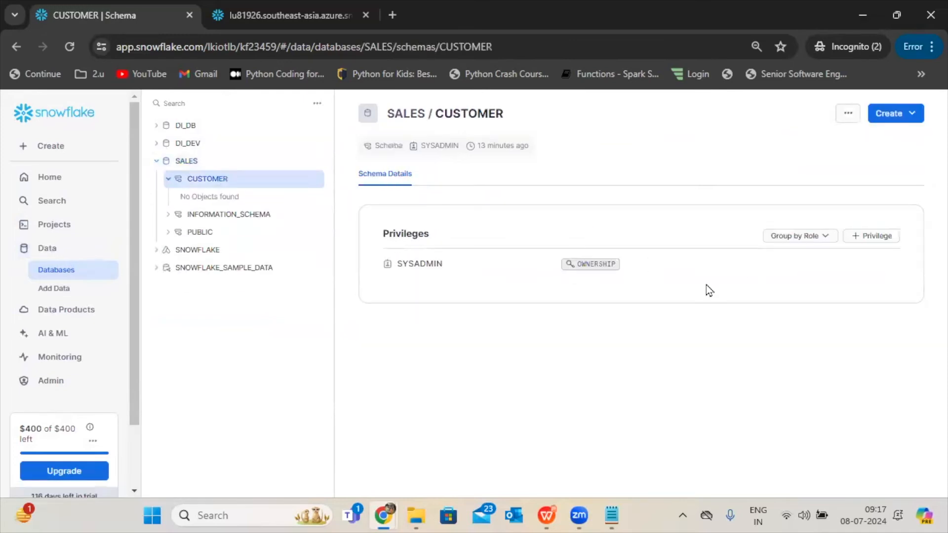
Start a new privilege grant on the CUSTOMER schema for SALES_ANALYST_ROLE and include the USAGE privilege.
{"action": "left_click", "coordinate": [871, 239]}
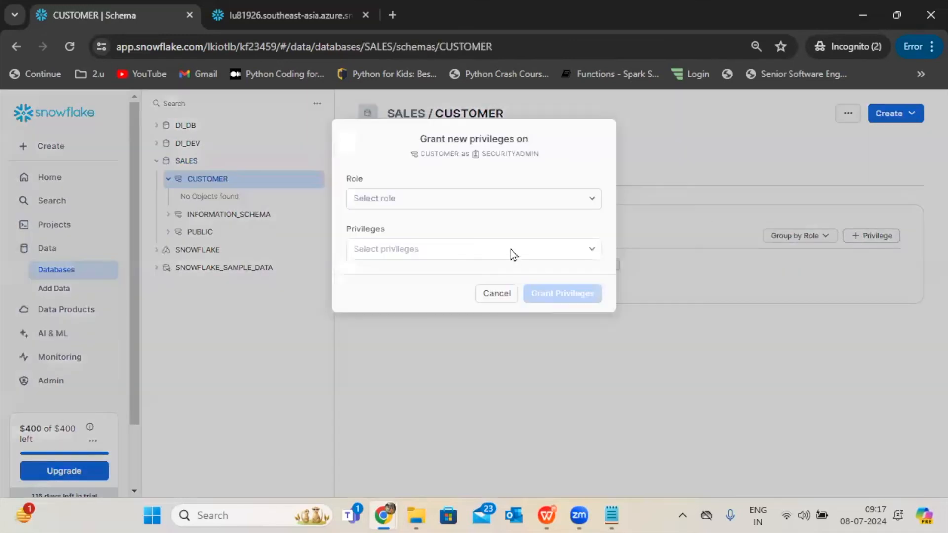
{"action": "left_click", "coordinate": [514, 199]}
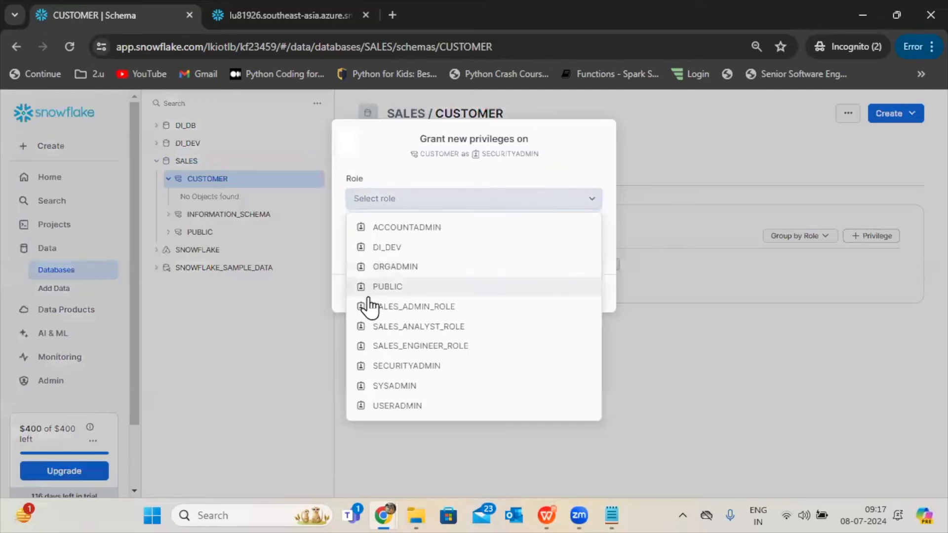
{"action": "left_click", "coordinate": [394, 328]}
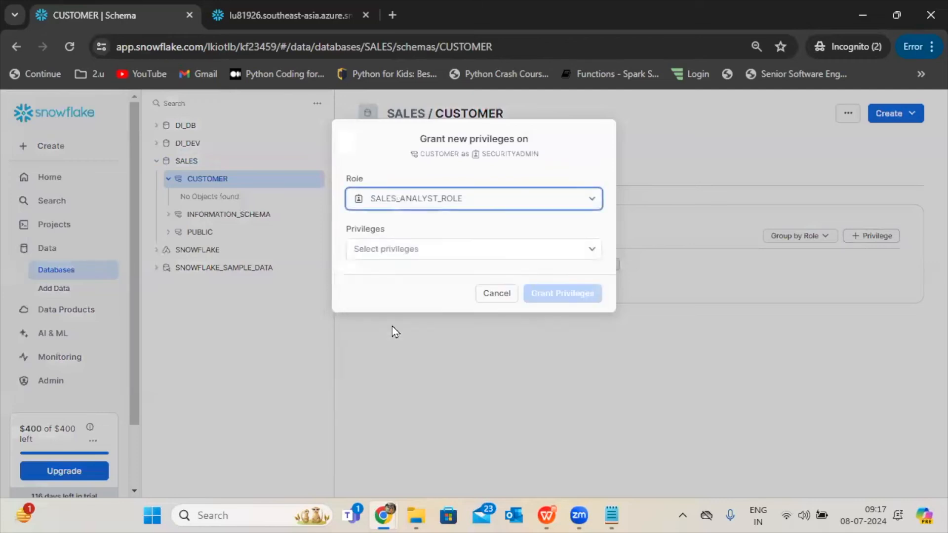
{"action": "left_click", "coordinate": [477, 258]}
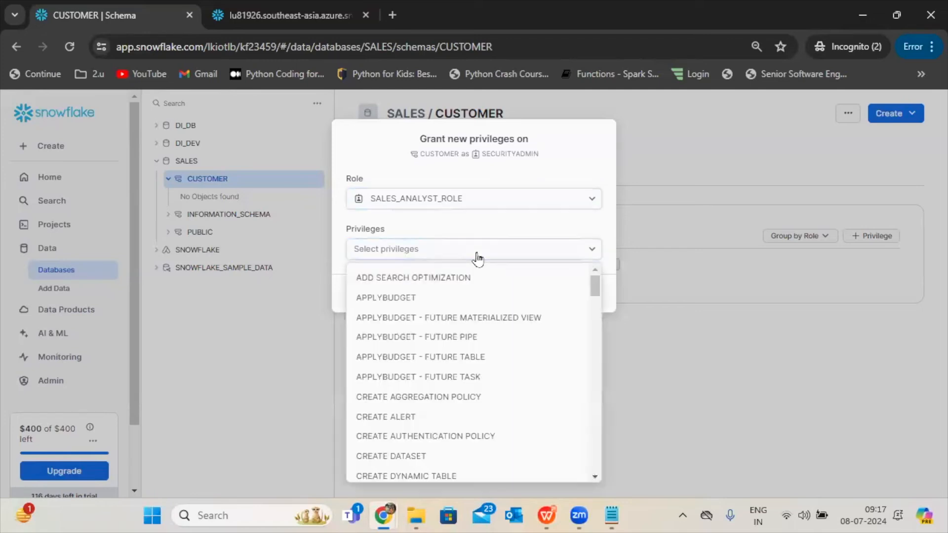
{"action": "left_click_drag", "start_coordinate": [595, 288], "coordinate": [602, 455]}
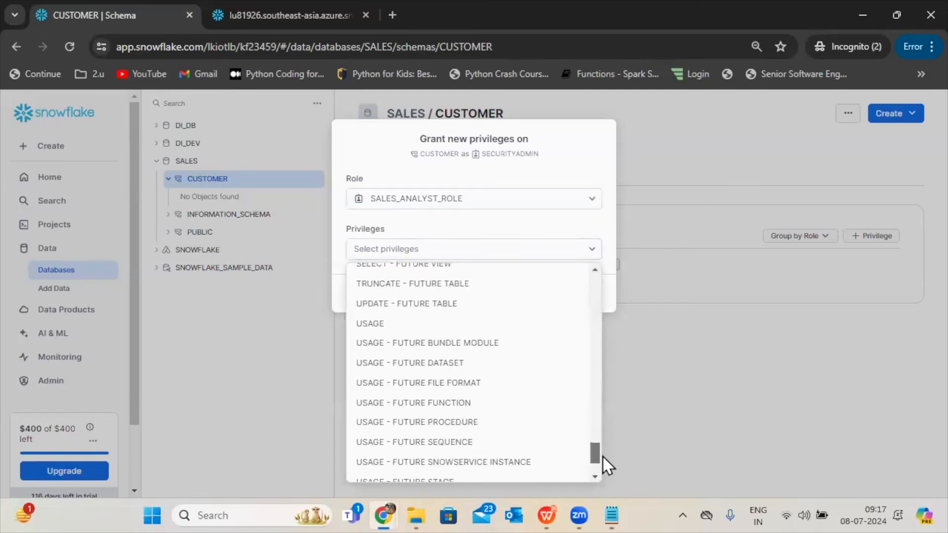
{"action": "left_click", "coordinate": [395, 327]}
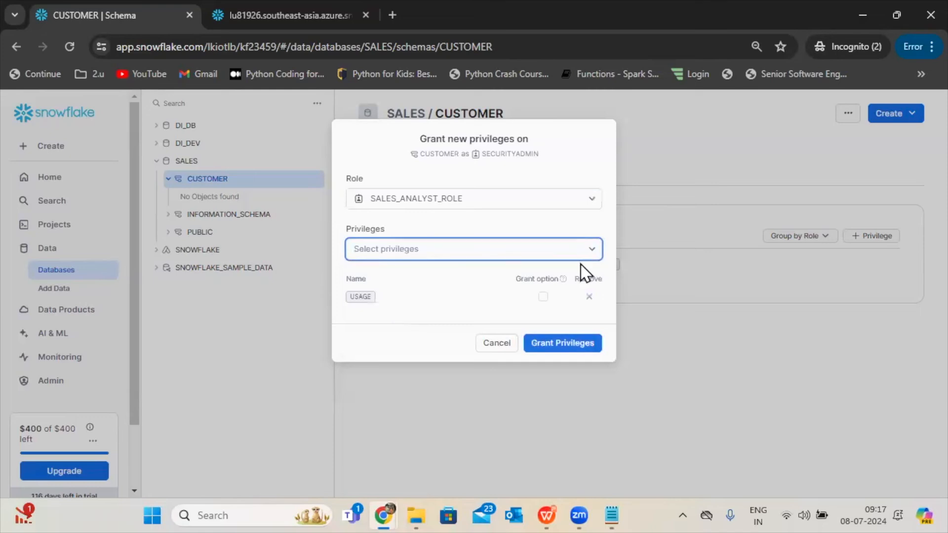
Add the SELECT - FUTURE TABLE privilege to the schema grant and apply the grant.
{"action": "left_click", "coordinate": [564, 257]}
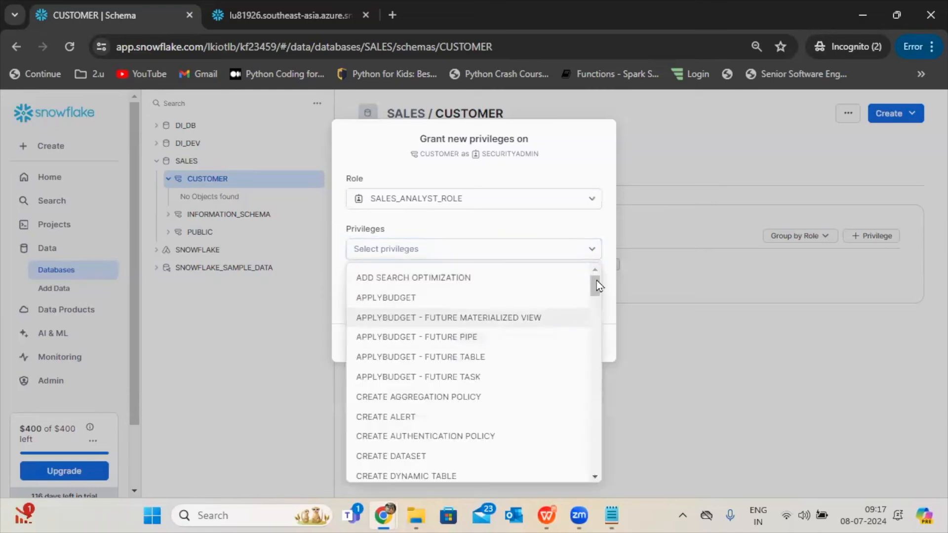
{"action": "left_click_drag", "start_coordinate": [594, 284], "coordinate": [596, 469]}
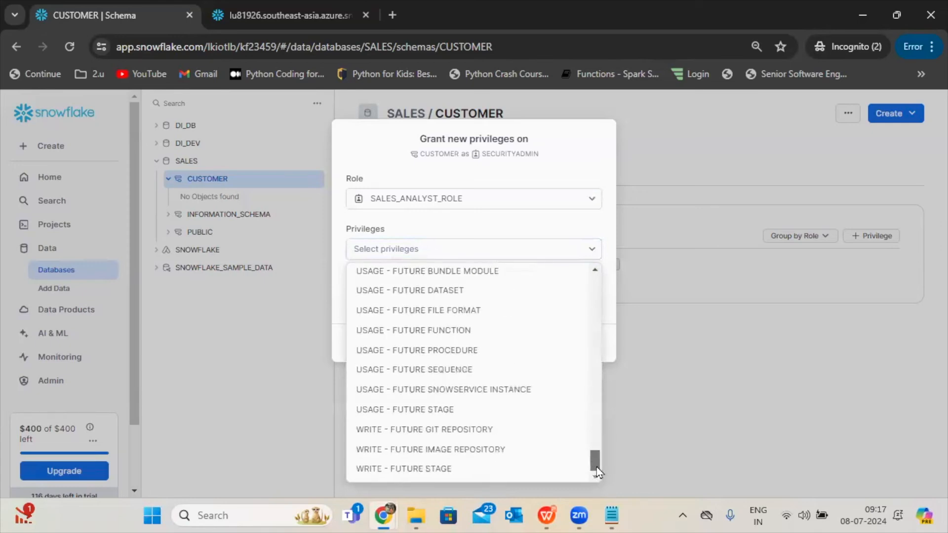
{"action": "left_click_drag", "start_coordinate": [595, 272], "coordinate": [595, 271]}
{"action": "left_click", "coordinate": [596, 271]}
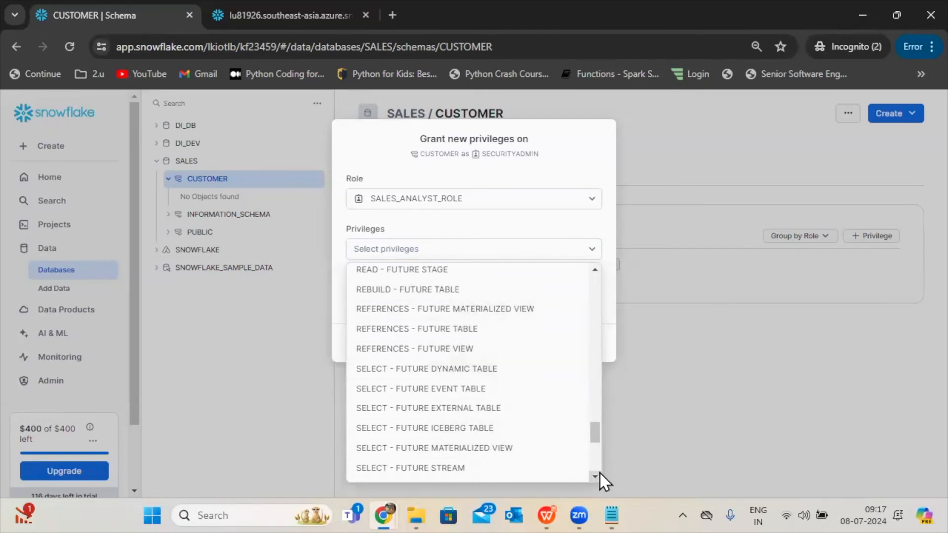
{"action": "scroll", "coordinate": [596, 473], "scroll_direction": "down", "scroll_amount": 3}
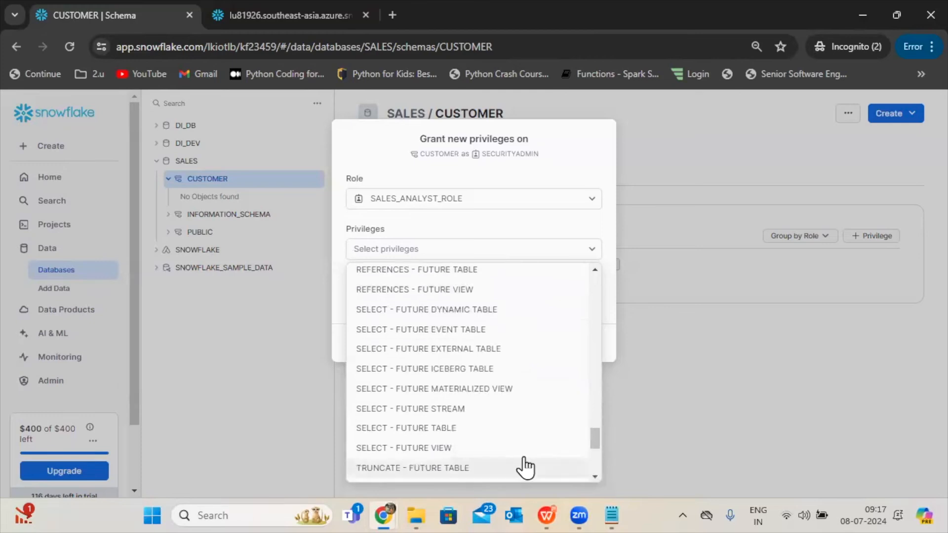
{"action": "left_click", "coordinate": [519, 430]}
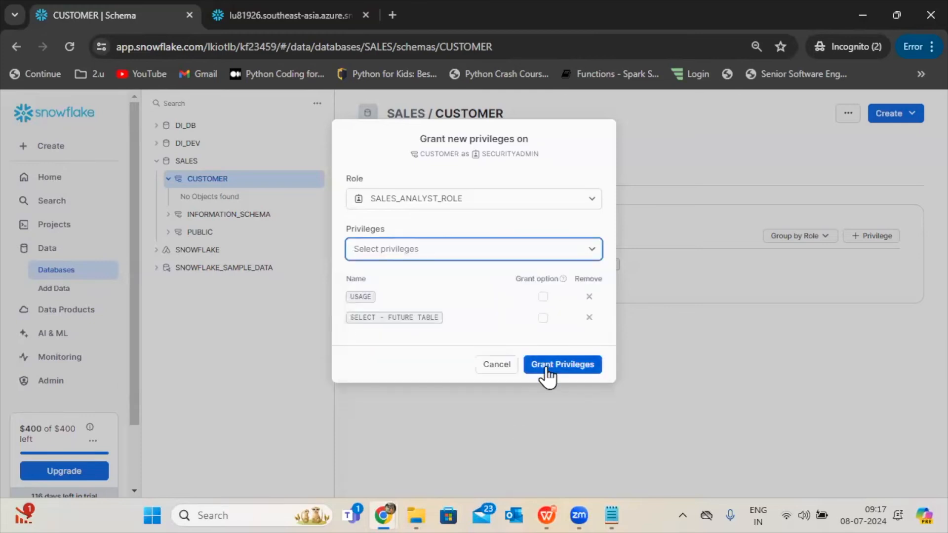
{"action": "left_click", "coordinate": [569, 365]}
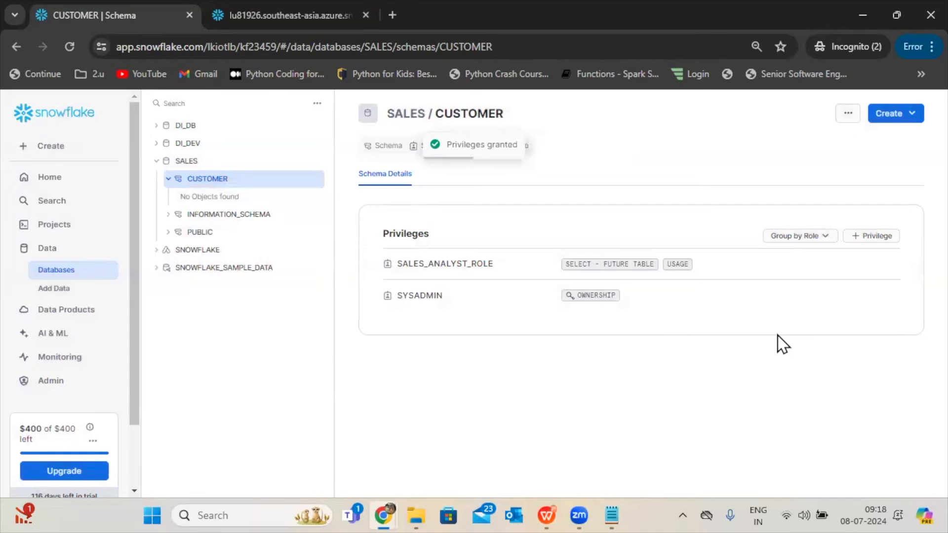
Compare the schema grants with the Analyst_Role diagram in the WPS presentation, and return to Snowflake in the browser.
{"action": "left_click", "coordinate": [546, 511]}
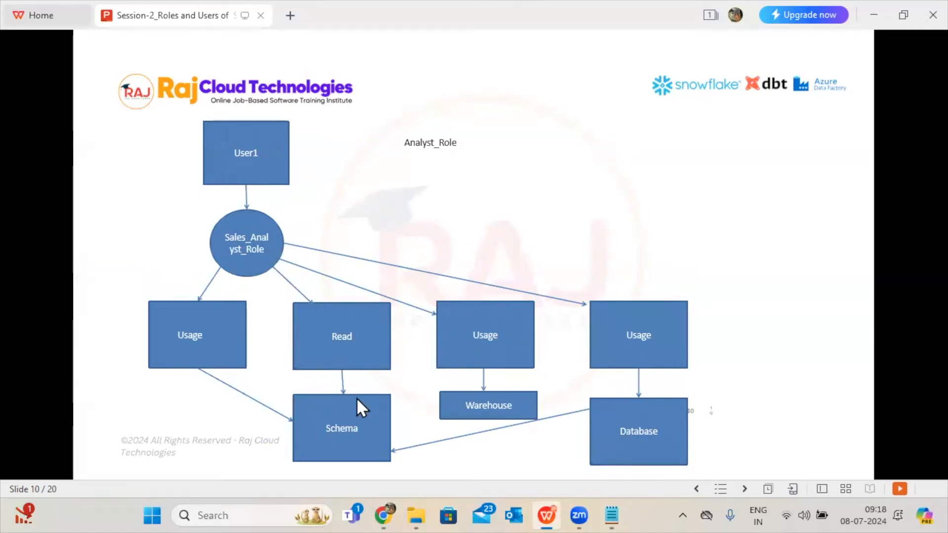
{"action": "left_click", "coordinate": [555, 500]}
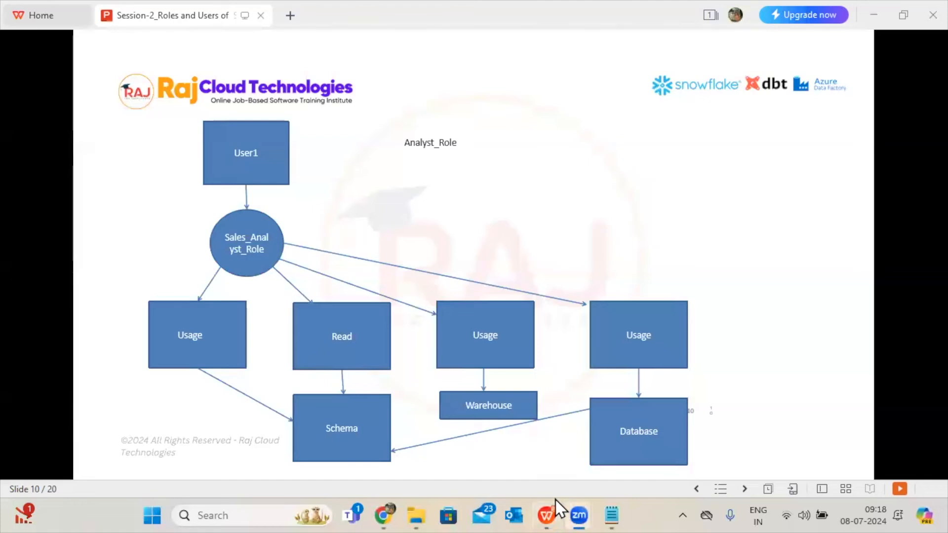
{"action": "left_click", "coordinate": [541, 499]}
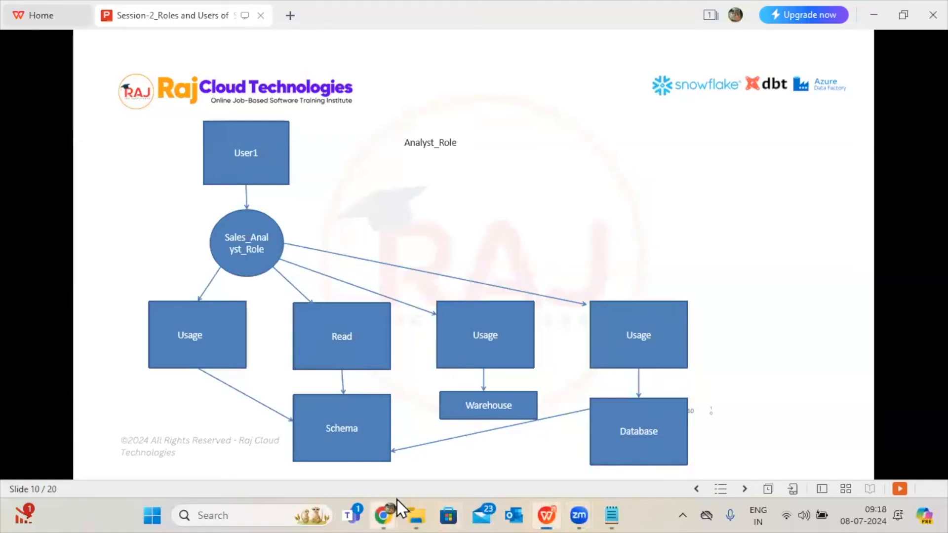
{"action": "mouse_move", "coordinate": [397, 500]}
{"action": "left_click", "coordinate": [415, 455]}
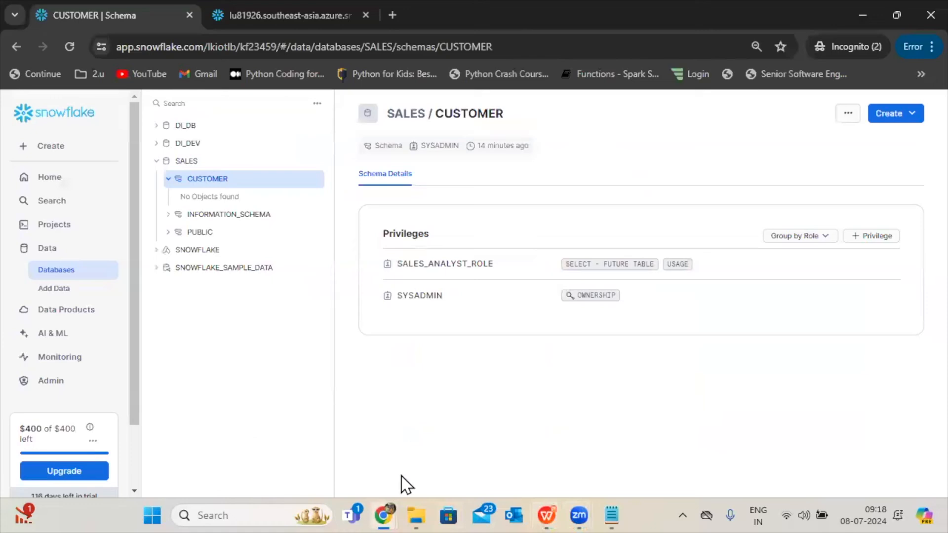
Reopen the worksheet 2024-07-05 8:58am and switch its role to SALES_ANALYST_ROLE.
{"action": "left_click", "coordinate": [67, 226]}
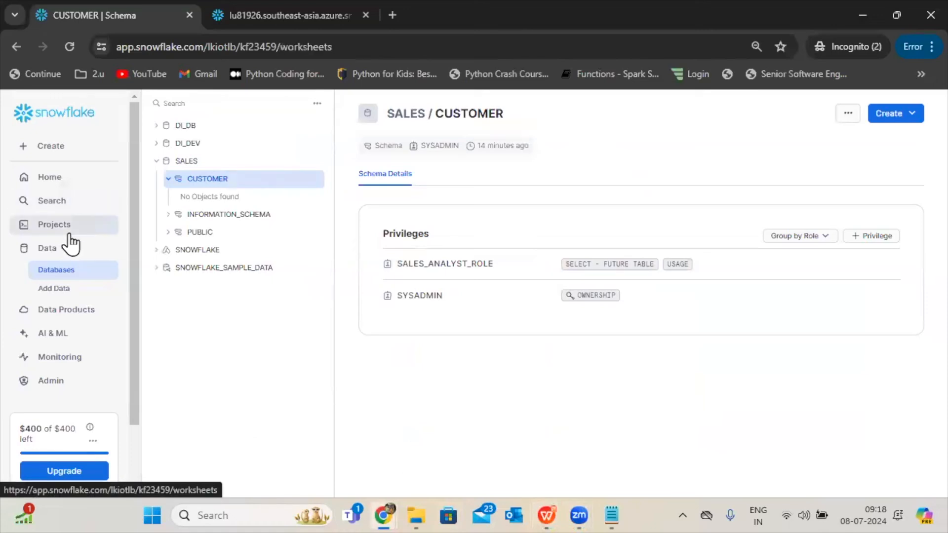
{"action": "left_click", "coordinate": [230, 187]}
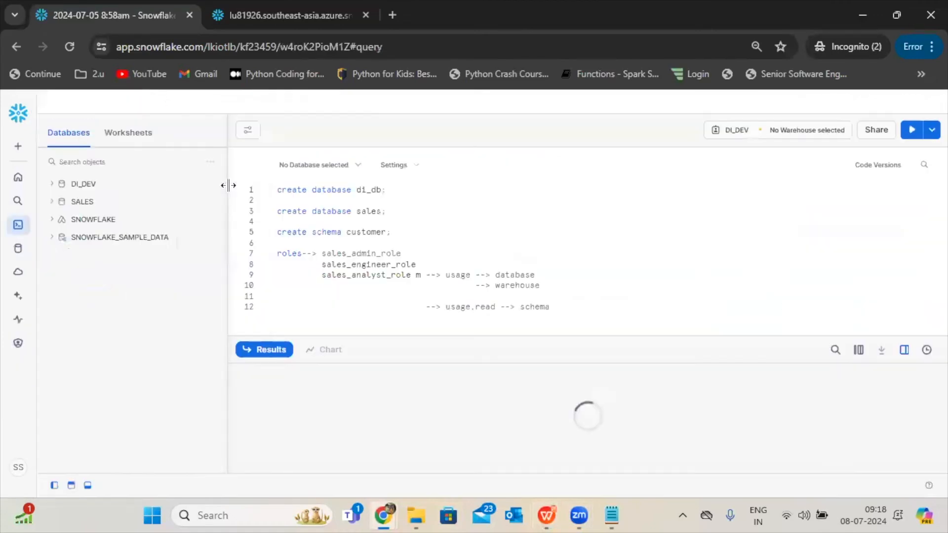
{"action": "left_click", "coordinate": [754, 132]}
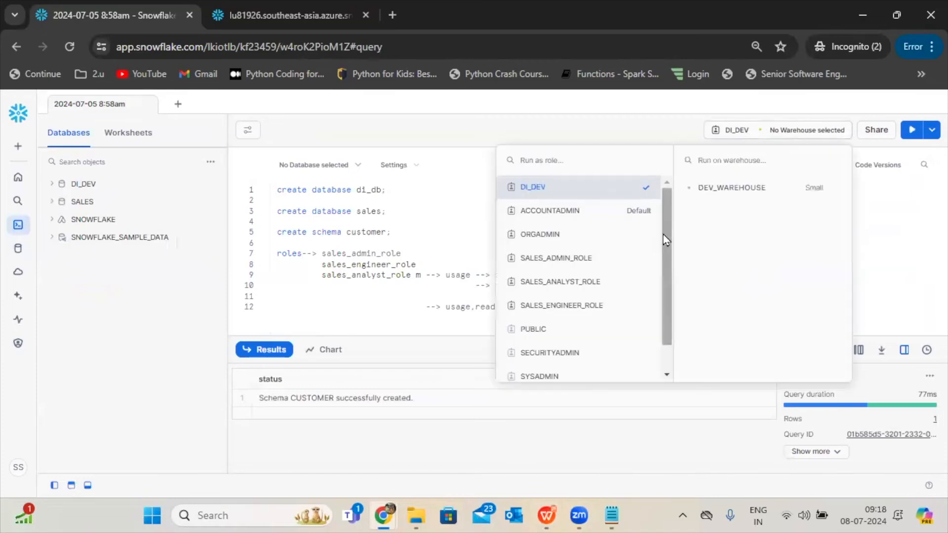
{"action": "left_click_drag", "start_coordinate": [663, 235], "coordinate": [663, 238]}
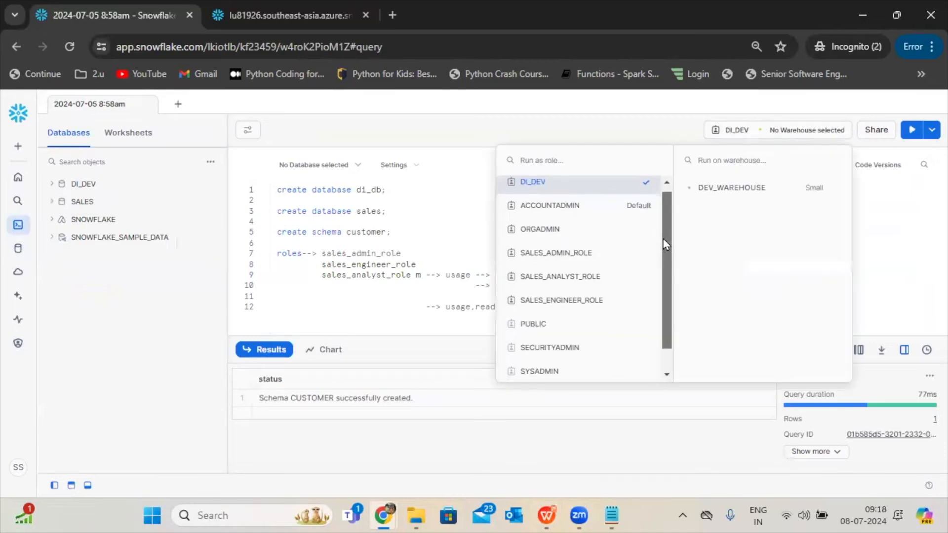
{"action": "left_click", "coordinate": [548, 277]}
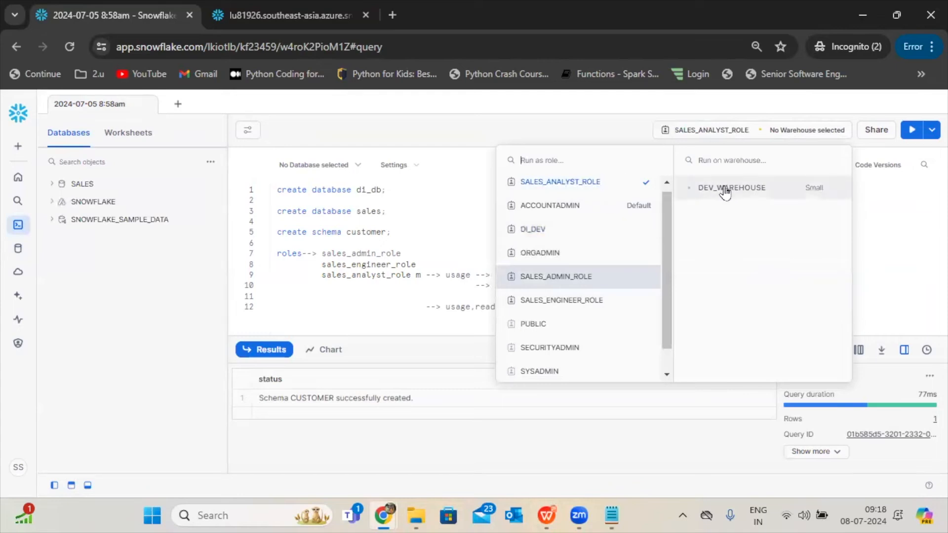
Expand the SALES database and its CUSTOMER schema to check the analyst role's access, and close the role and warehouse picker.
{"action": "left_click", "coordinate": [88, 188]}
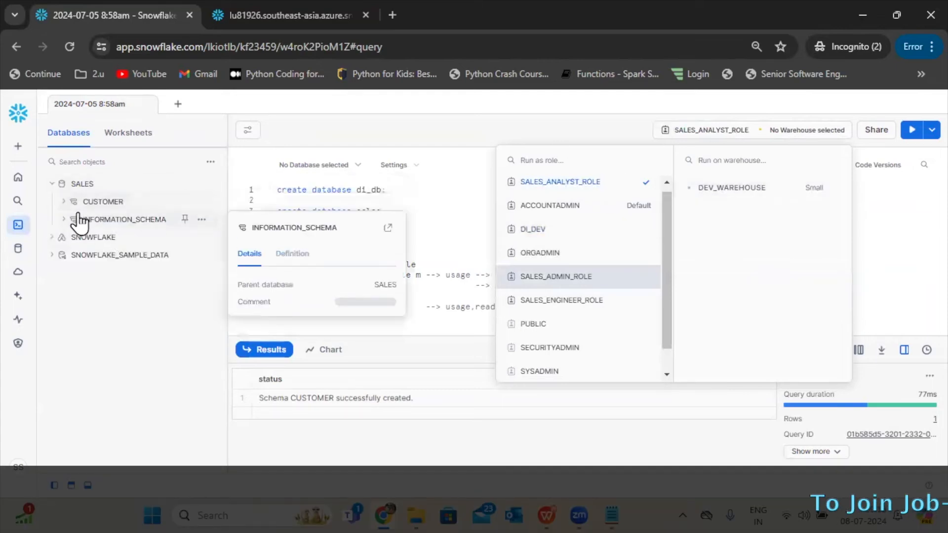
{"action": "left_click", "coordinate": [88, 201]}
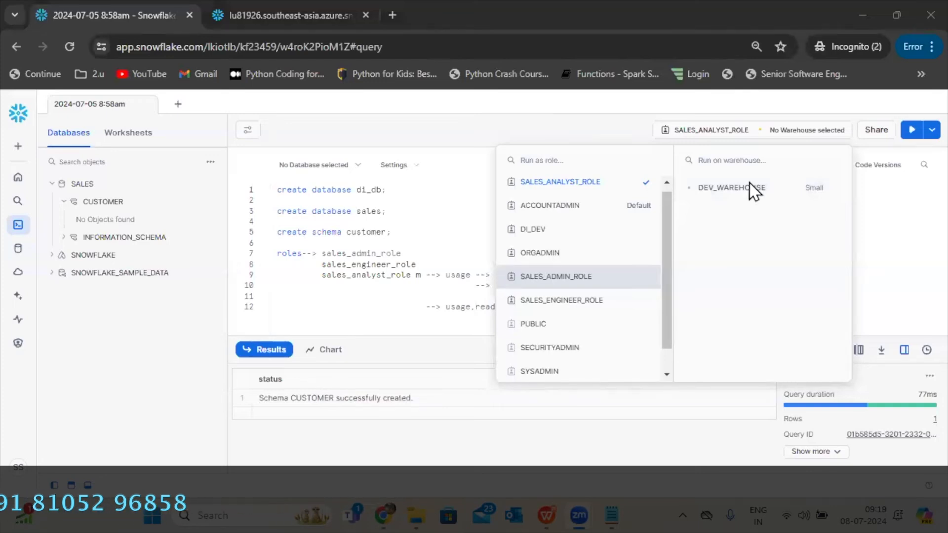
{"action": "left_click", "coordinate": [455, 289]}
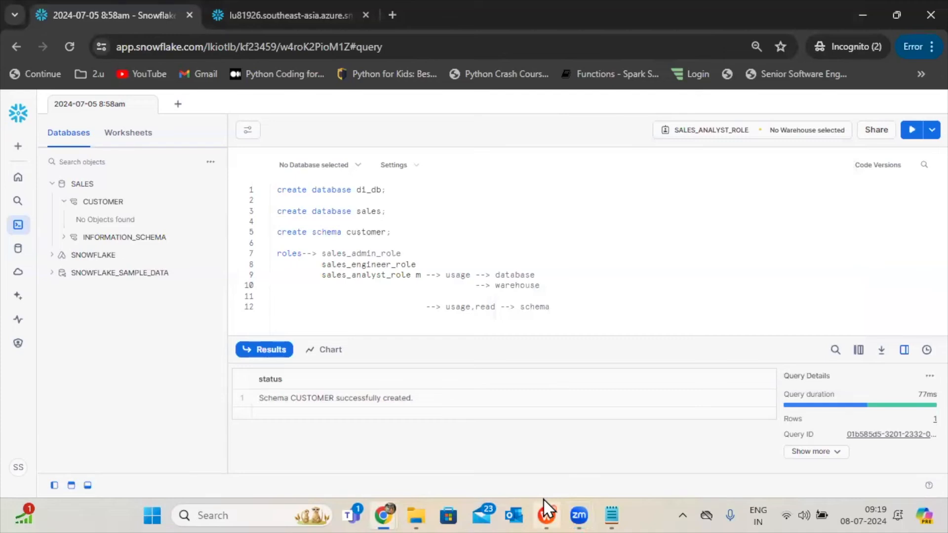
Switch to the WPS presentation and view the Engineering Role slide and the Data engineer role diagram.
{"action": "left_click", "coordinate": [543, 499]}
{"action": "left_click", "coordinate": [303, 356]}
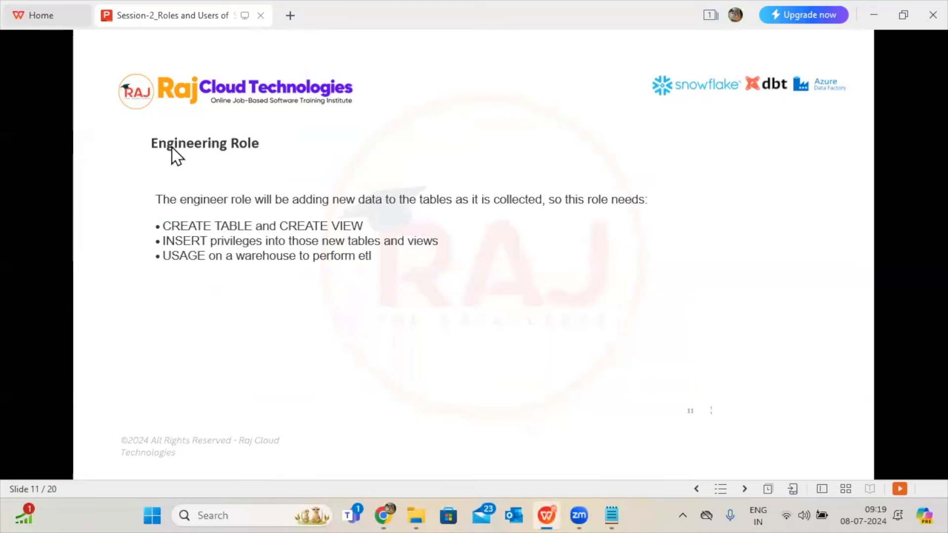
{"action": "left_click", "coordinate": [243, 147]}
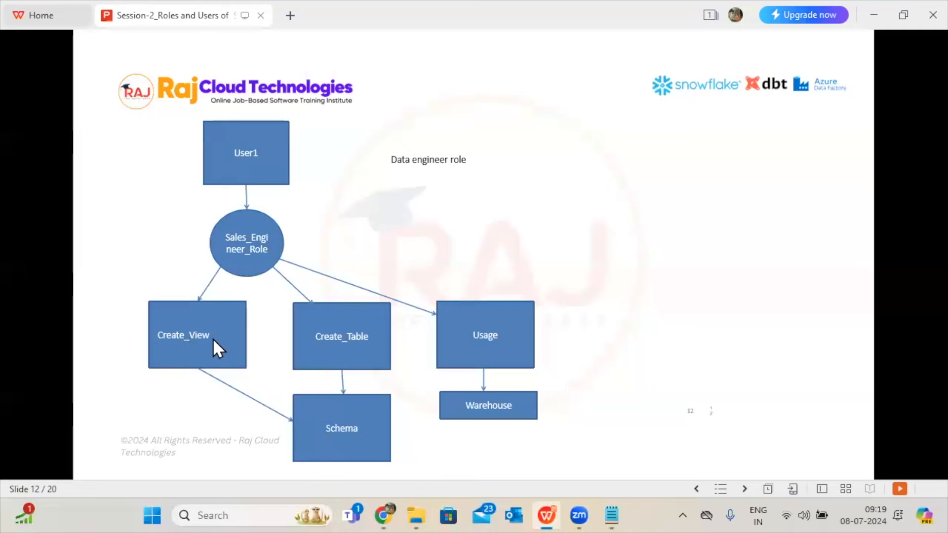
Revisit the slides on creating roles, applying privileges and the Analyst_Role, and return to the Data engineer role diagram on slide 12.
{"action": "scroll", "coordinate": [385, 380], "scroll_direction": "up", "scroll_amount": 2}
{"action": "scroll", "coordinate": [385, 380], "scroll_direction": "up", "scroll_amount": 2}
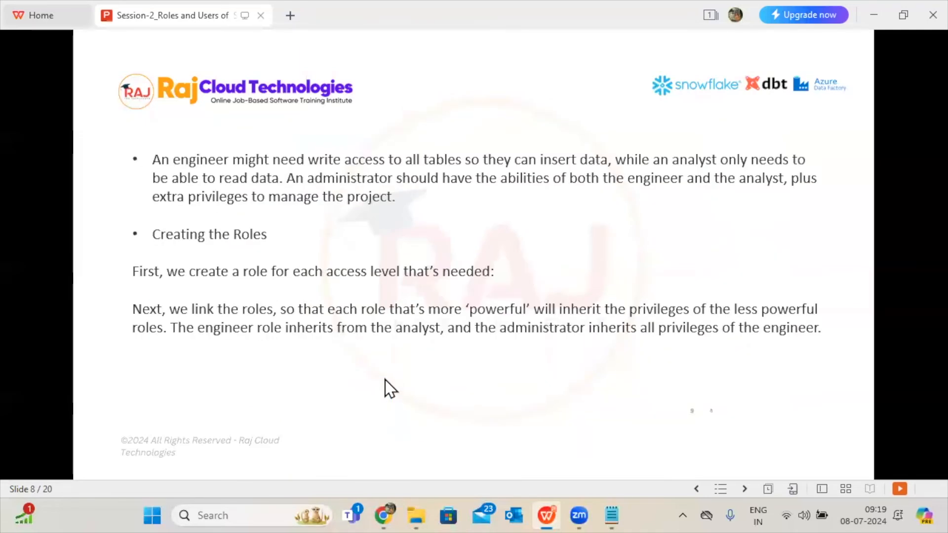
{"action": "scroll", "coordinate": [385, 389], "scroll_direction": "down", "scroll_amount": 1}
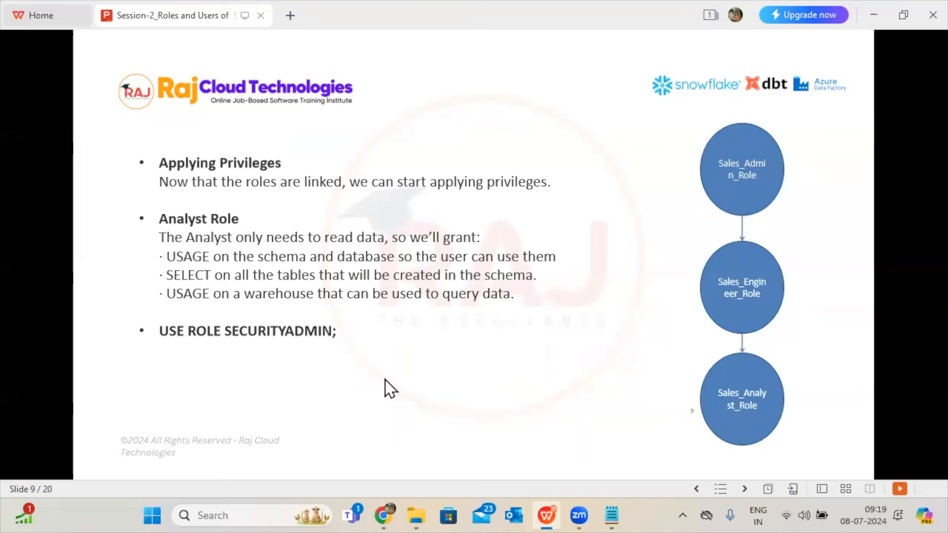
{"action": "left_click", "coordinate": [385, 379]}
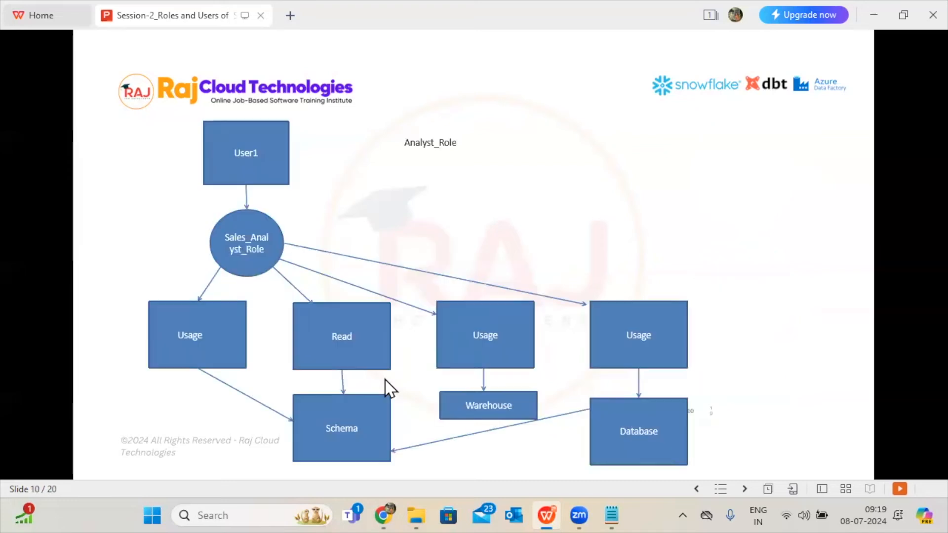
{"action": "left_click", "coordinate": [266, 327]}
{"action": "left_click", "coordinate": [265, 326]}
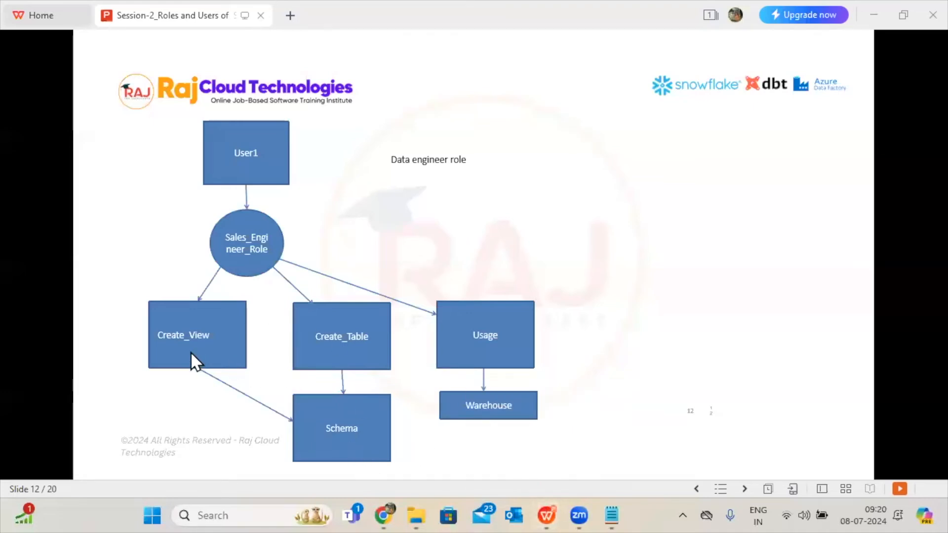
Switch to the Snowflake worksheet and add the note "sales_engineer_role--> create view,create,table" below the analyst role notes.
{"action": "left_click", "coordinate": [538, 498]}
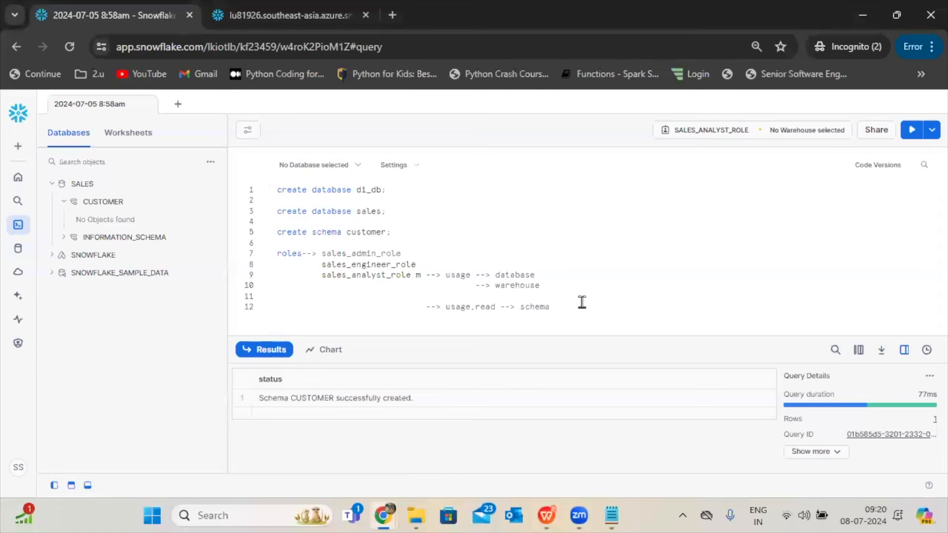
{"action": "key", "text": "Return"}
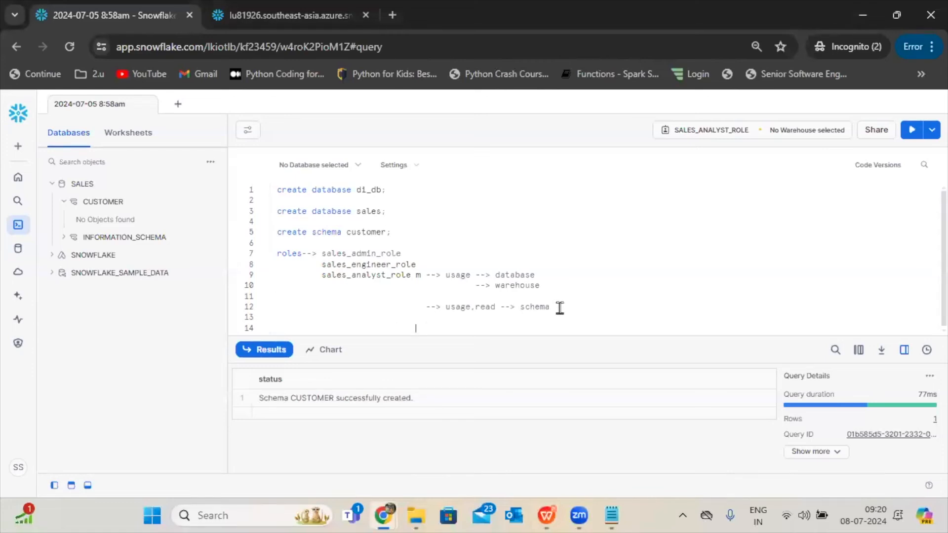
{"action": "left_click_drag", "start_coordinate": [416, 264], "coordinate": [318, 263]}
{"action": "key", "text": "ctrl+c"}
{"action": "left_click", "coordinate": [303, 327]}
{"action": "key", "text": "ctrl+v"}
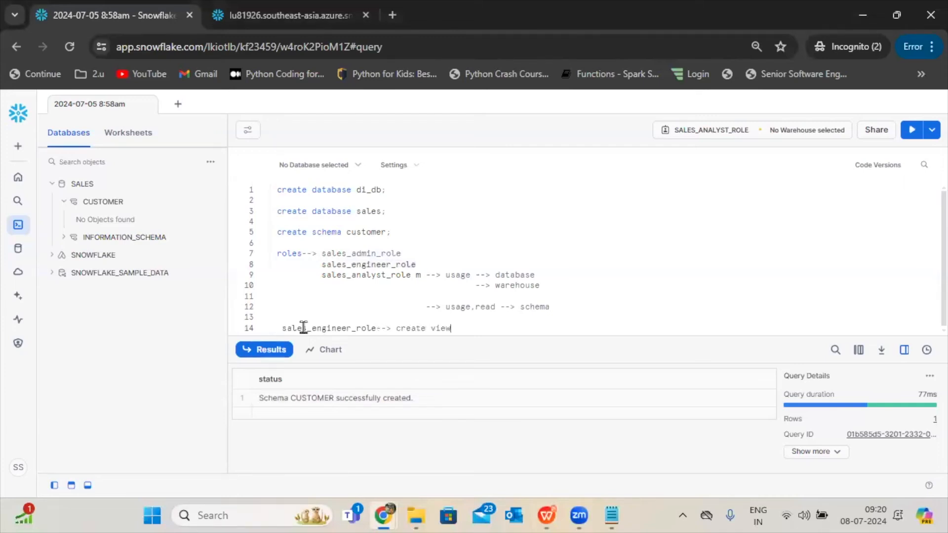
{"action": "type", "text": "--> create view,create,table"}
{"action": "key", "text": "Return"}
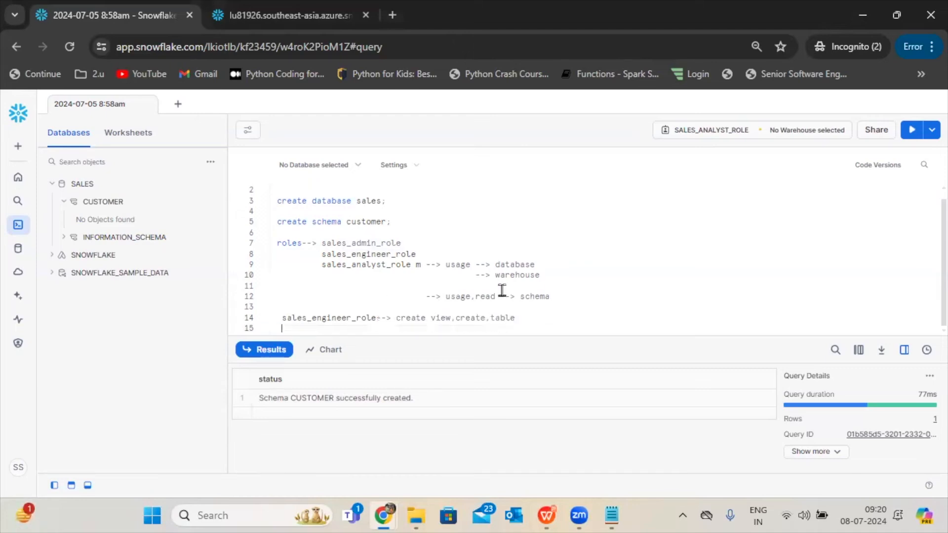
Add the line "usage --> warehouse" under the sales_engineer_role note, reusing the analyst role's usage text.
{"action": "left_click_drag", "start_coordinate": [502, 265], "coordinate": [537, 267]}
{"action": "key", "text": "ctrl+c"}
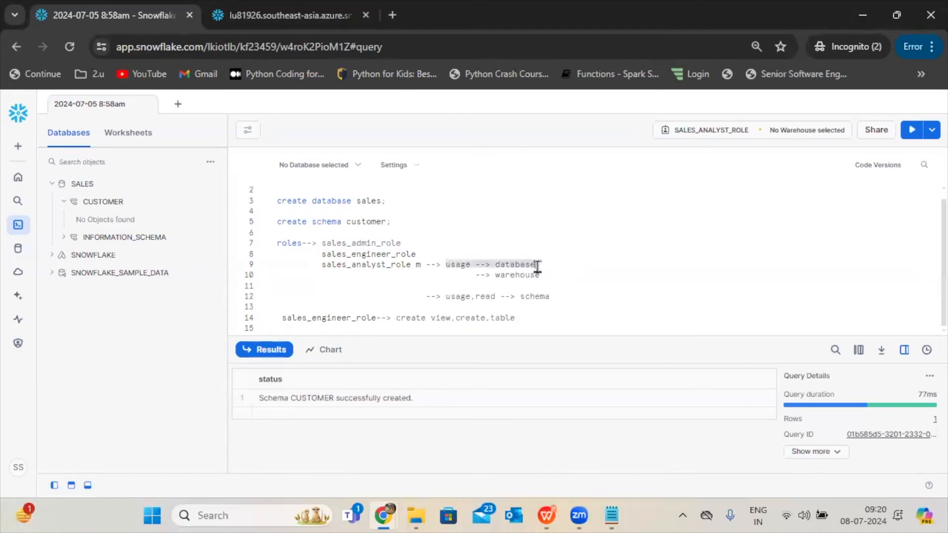
{"action": "left_click", "coordinate": [532, 318]}
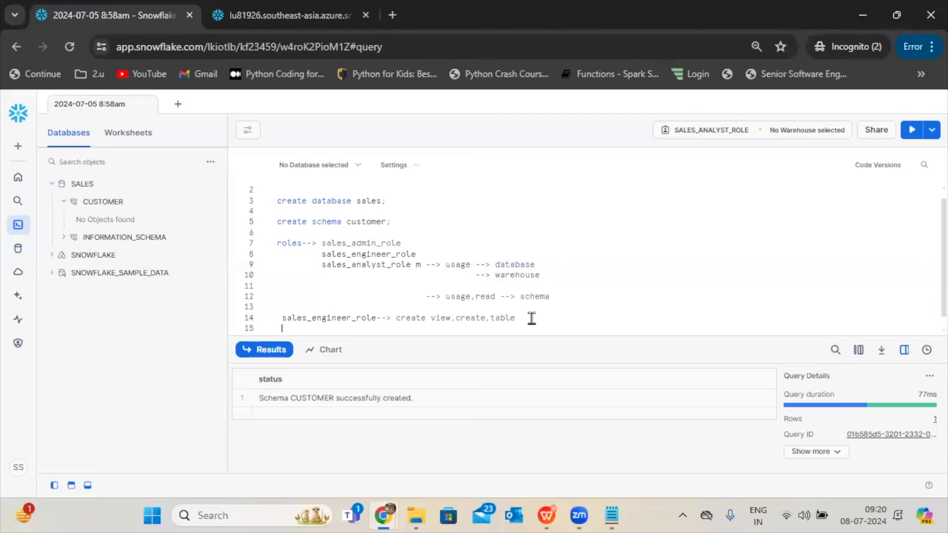
{"action": "key", "text": "ctrl+v"}
{"action": "type", "text": "warehouse"}
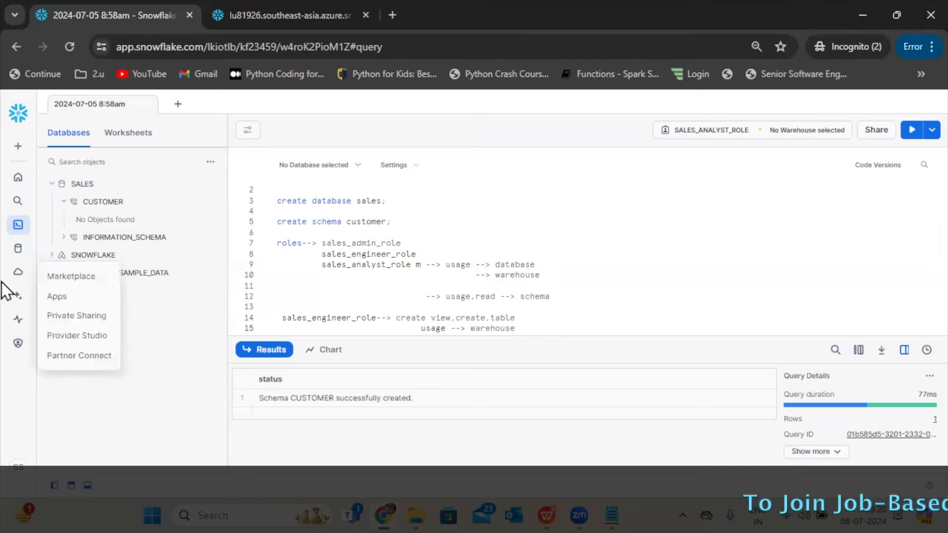
Open the details of the DEV_WAREHOUSE warehouse and bring its privileges into view.
{"action": "mouse_move", "coordinate": [18, 343]}
{"action": "left_click", "coordinate": [49, 366]}
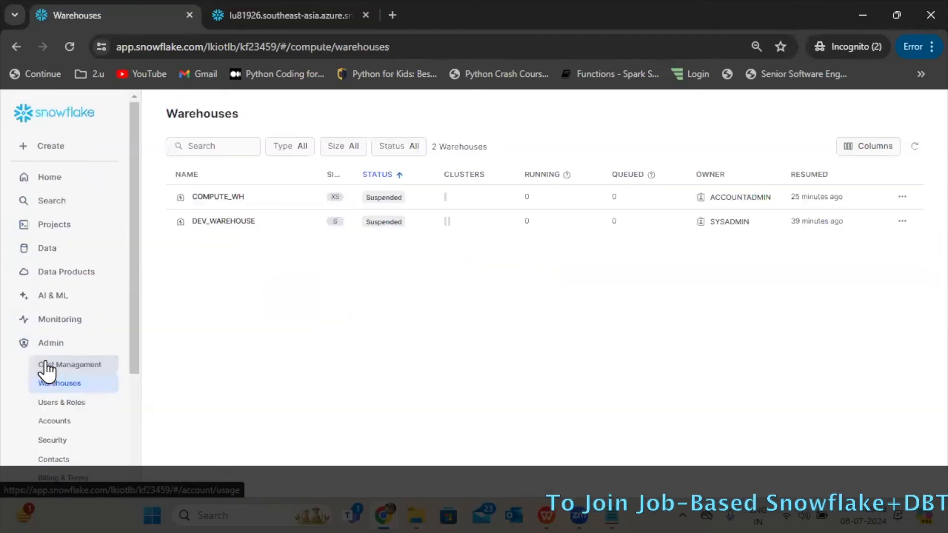
{"action": "left_click_drag", "start_coordinate": [151, 429], "coordinate": [149, 440]}
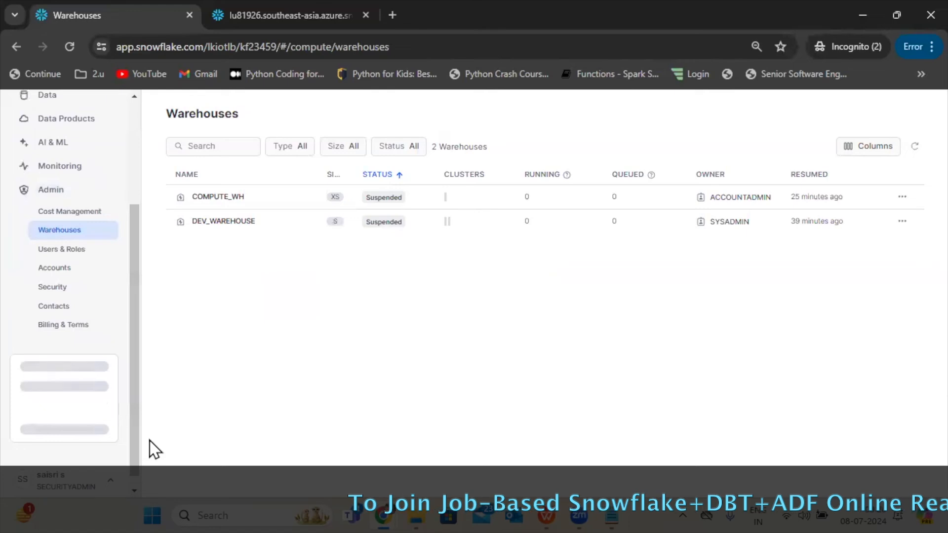
{"action": "left_click", "coordinate": [268, 221]}
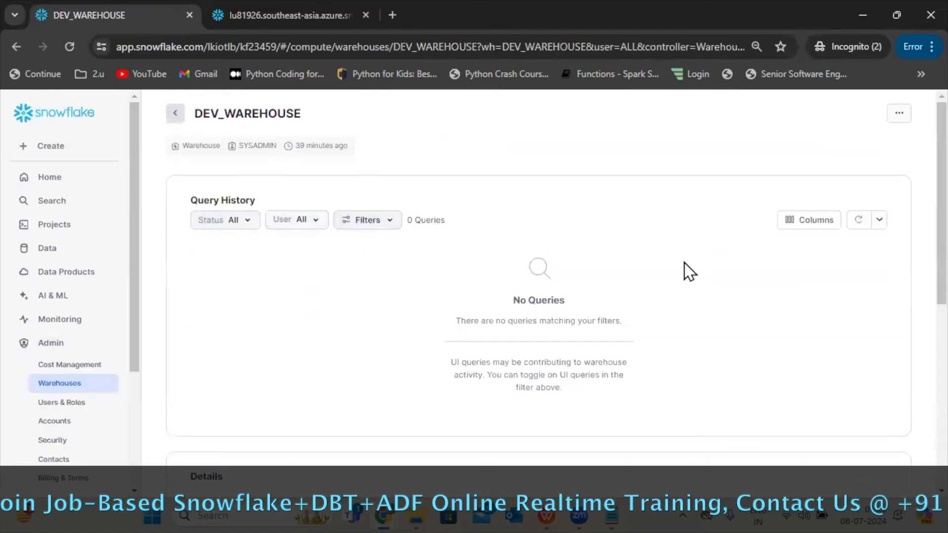
{"action": "scroll", "coordinate": [918, 390], "scroll_direction": "down", "scroll_amount": 10}
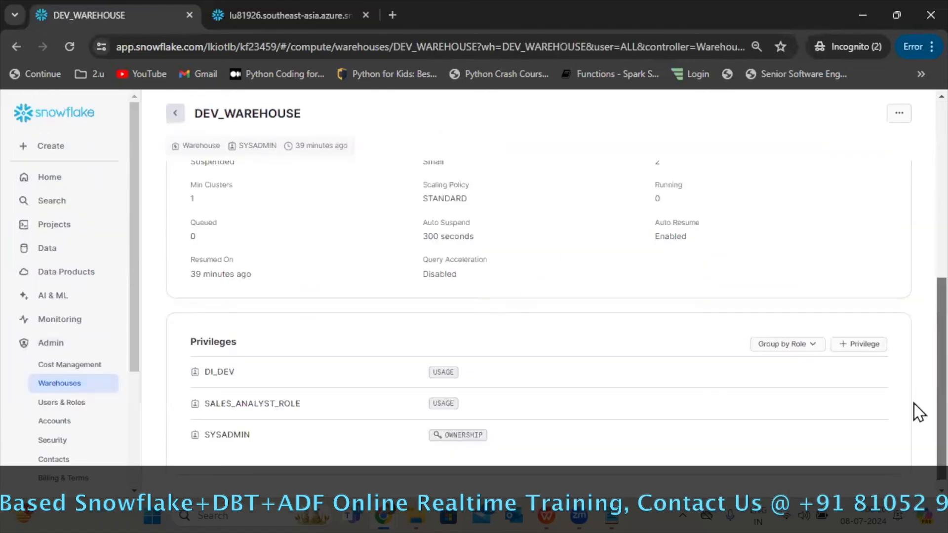
Grant SALES_ENGINEER_ROLE the USAGE privilege on DEV_WAREHOUSE.
{"action": "left_click", "coordinate": [849, 345]}
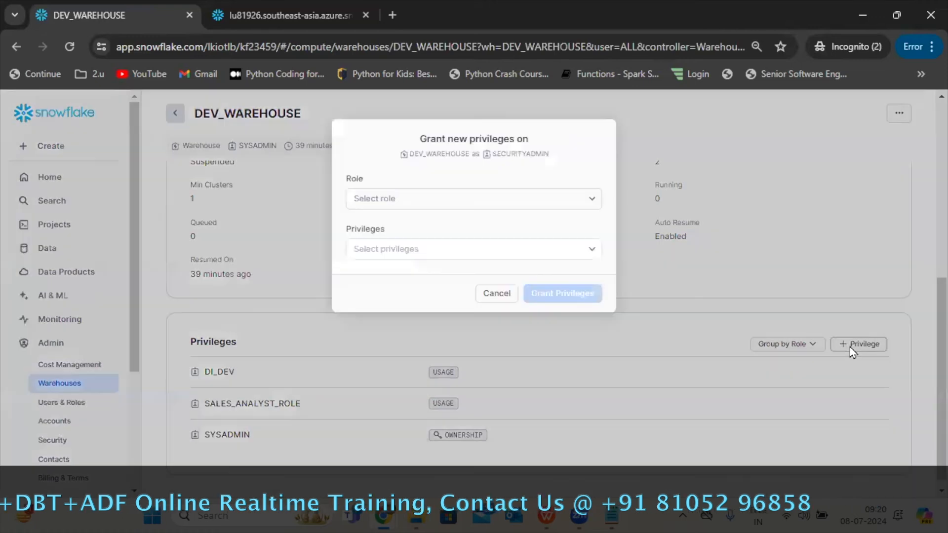
{"action": "left_click", "coordinate": [484, 201]}
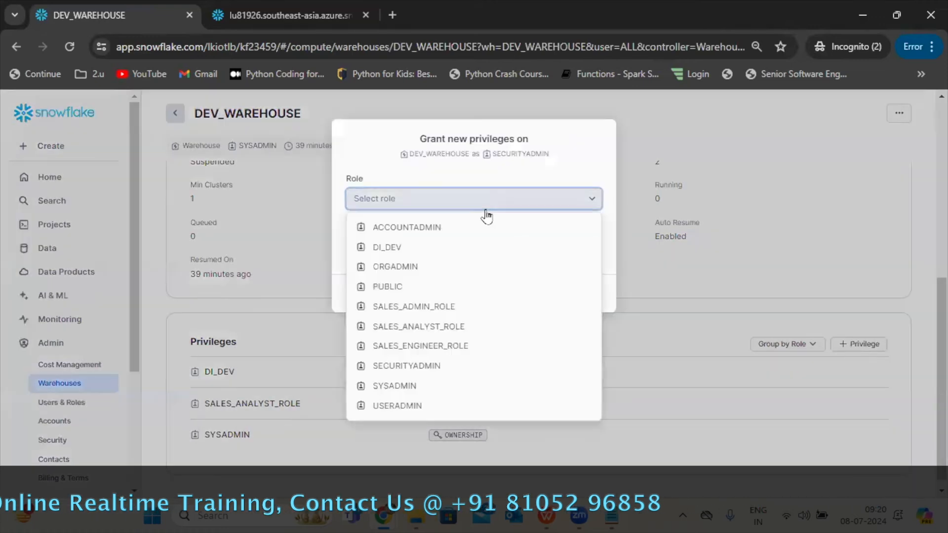
{"action": "left_click", "coordinate": [429, 345]}
{"action": "left_click", "coordinate": [466, 256]}
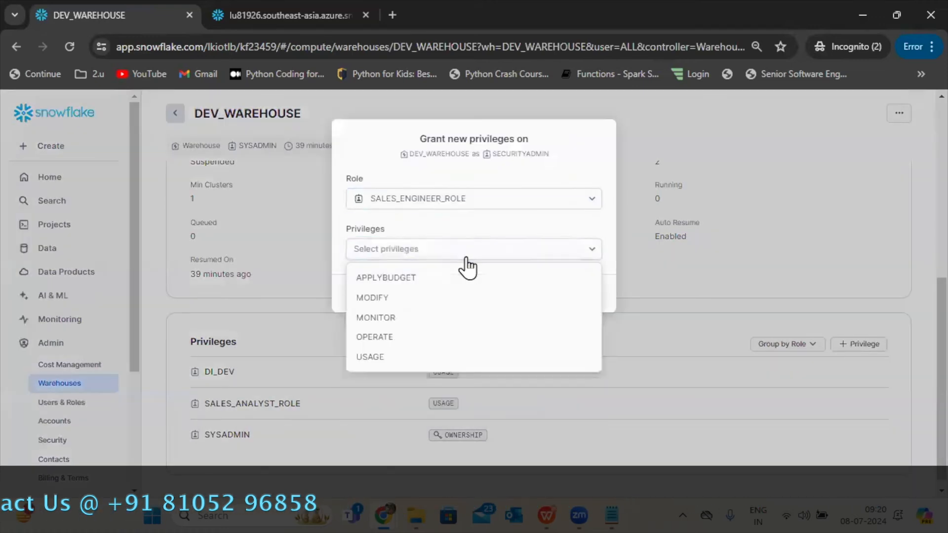
{"action": "left_click", "coordinate": [382, 355]}
{"action": "left_click", "coordinate": [547, 343]}
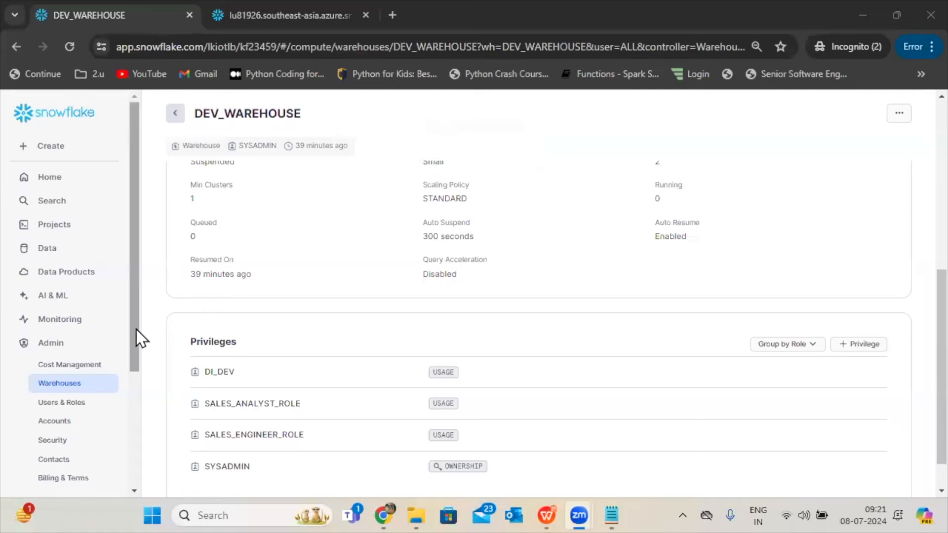
Open the CUSTOMER schema of the SALES database from the databases list.
{"action": "left_click_drag", "start_coordinate": [141, 340], "coordinate": [144, 229]}
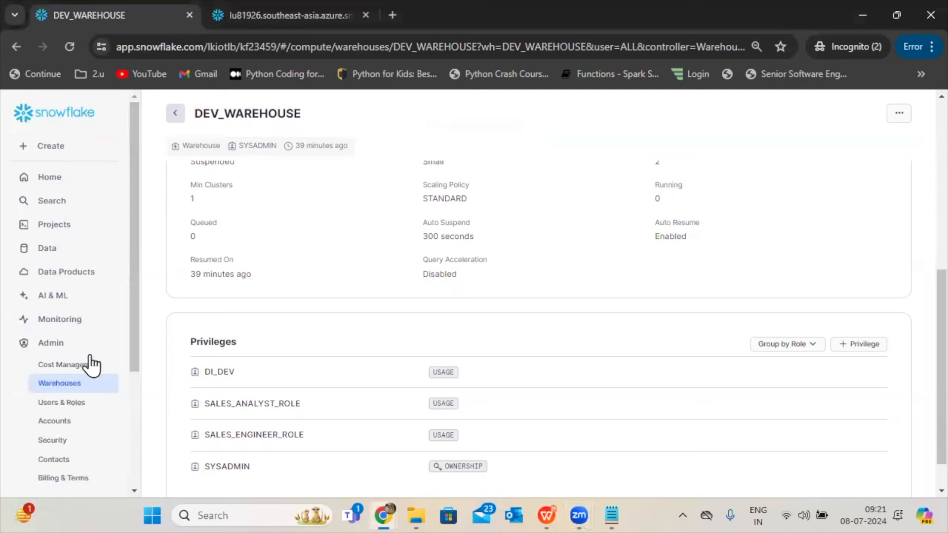
{"action": "left_click_drag", "start_coordinate": [132, 326], "coordinate": [140, 244]}
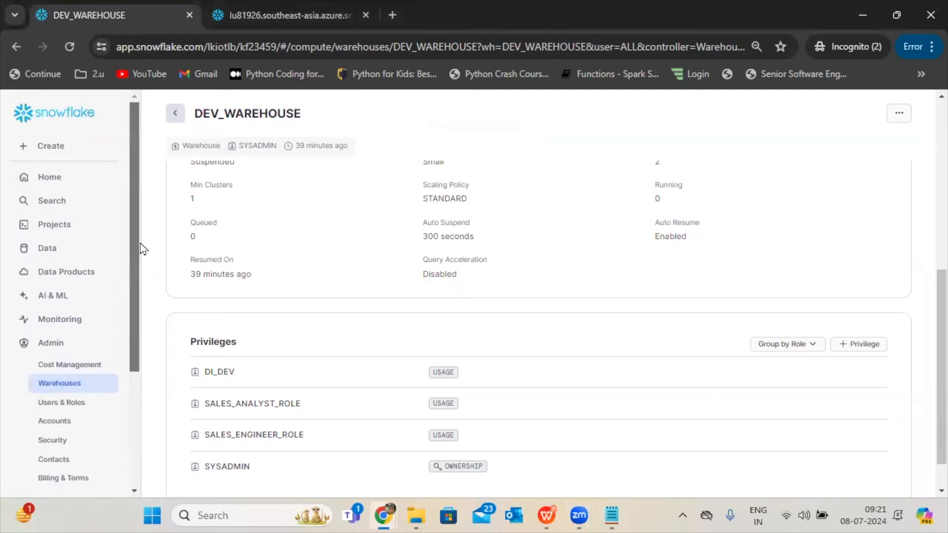
{"action": "left_click", "coordinate": [55, 228]}
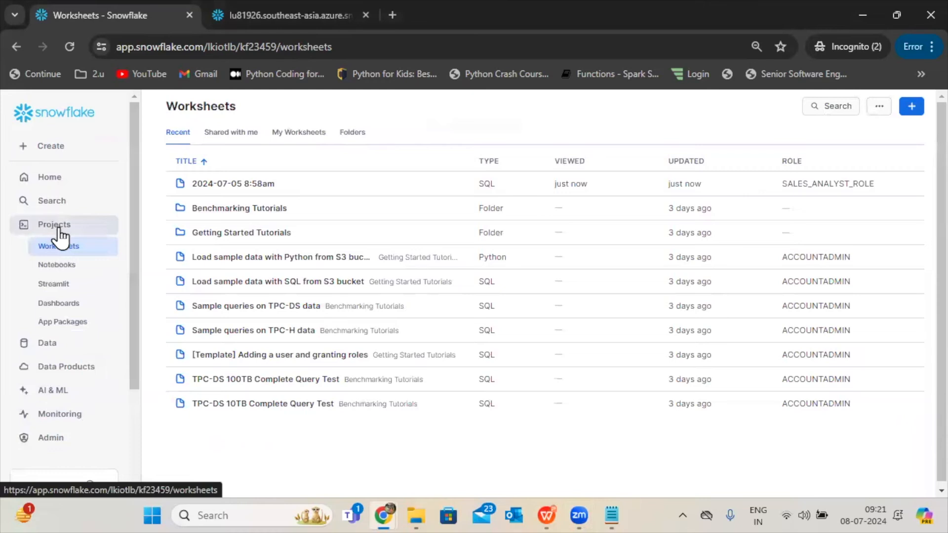
{"action": "left_click", "coordinate": [49, 348]}
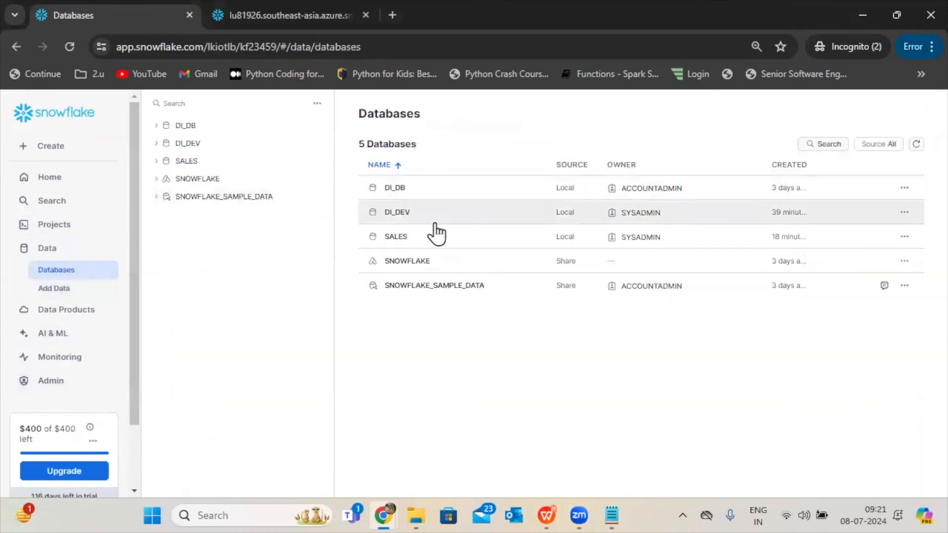
{"action": "left_click", "coordinate": [430, 247]}
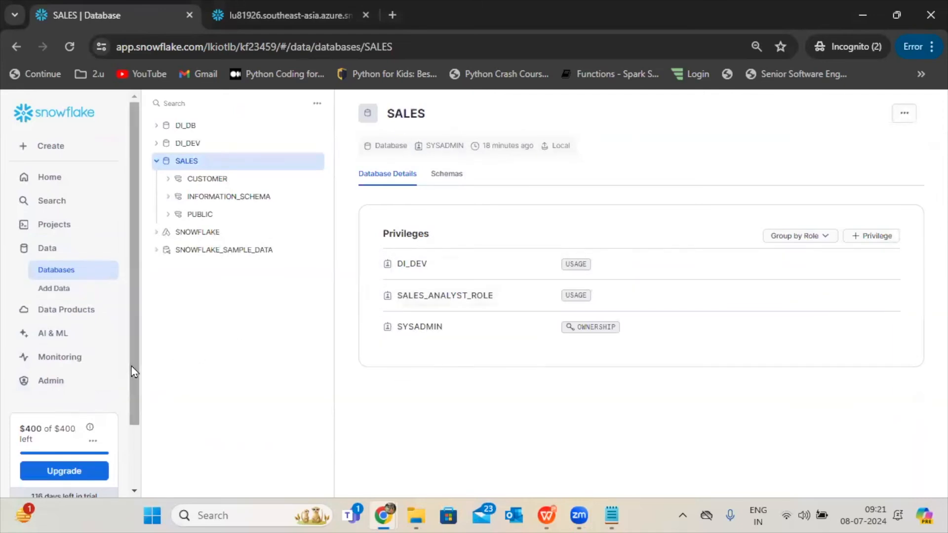
{"action": "left_click", "coordinate": [218, 180]}
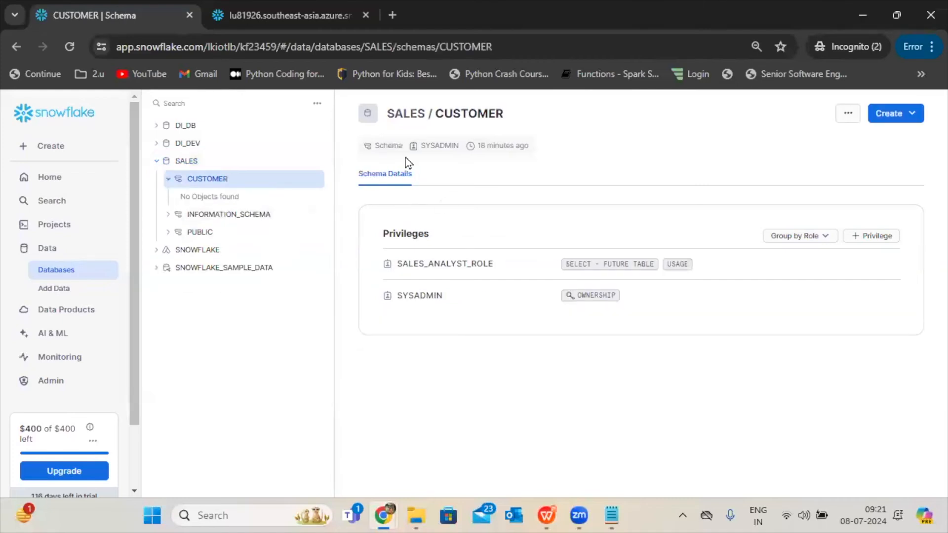
Grant SALES_ENGINEER_ROLE the CREATE TABLE and CREATE VIEW privileges on the CUSTOMER schema.
{"action": "left_click", "coordinate": [877, 235]}
{"action": "left_click", "coordinate": [567, 204]}
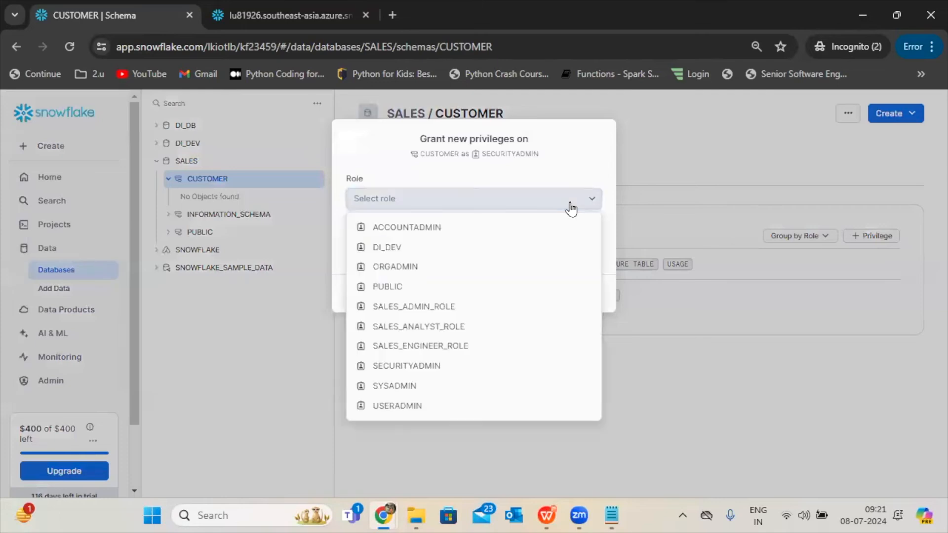
{"action": "left_click", "coordinate": [434, 346]}
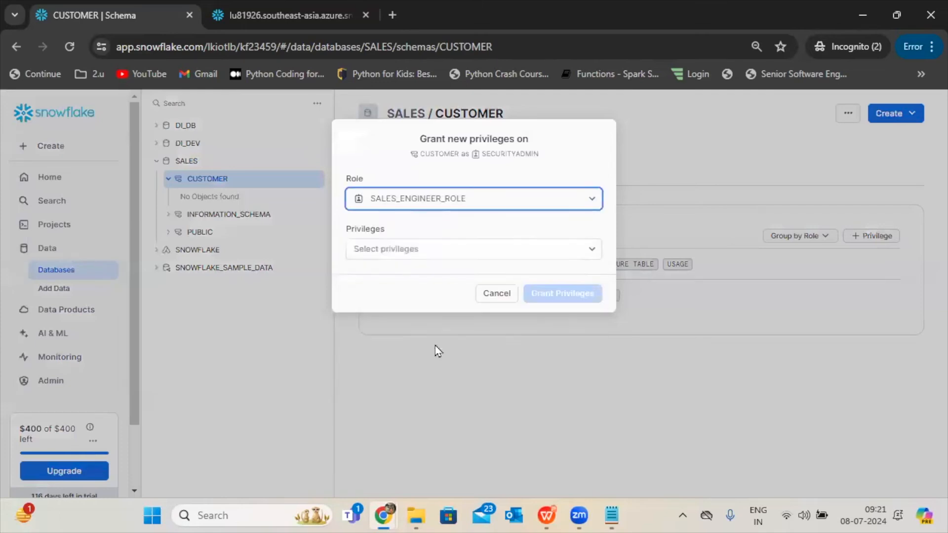
{"action": "left_click", "coordinate": [463, 256]}
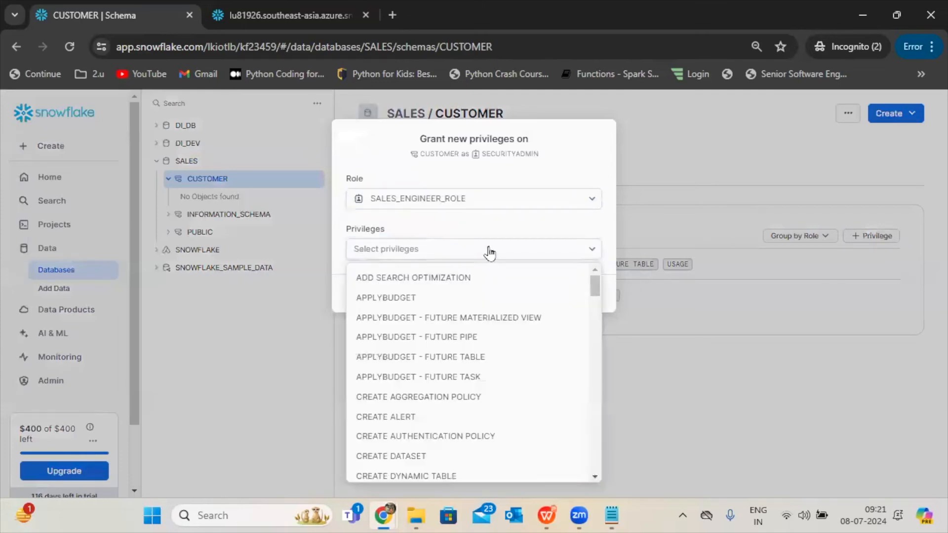
{"action": "left_click_drag", "start_coordinate": [594, 282], "coordinate": [599, 338]}
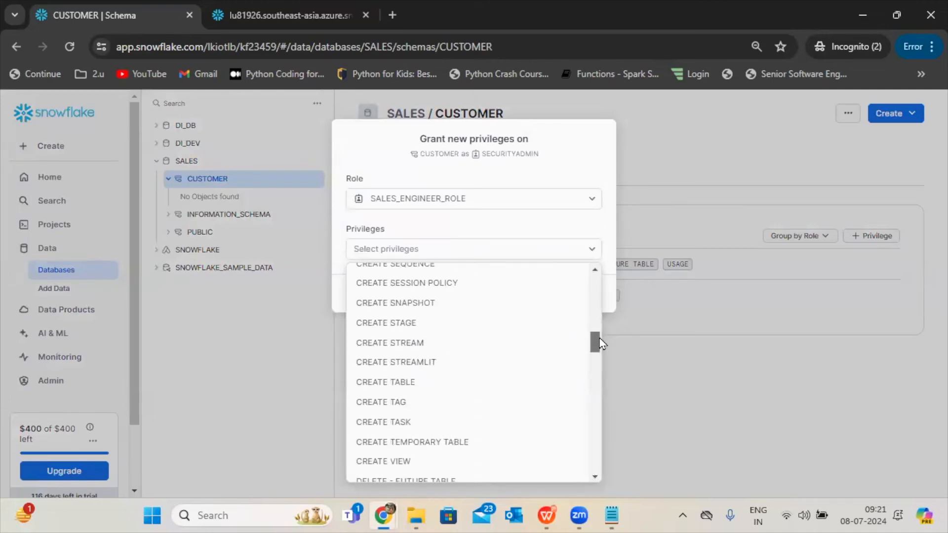
{"action": "left_click", "coordinate": [393, 382]}
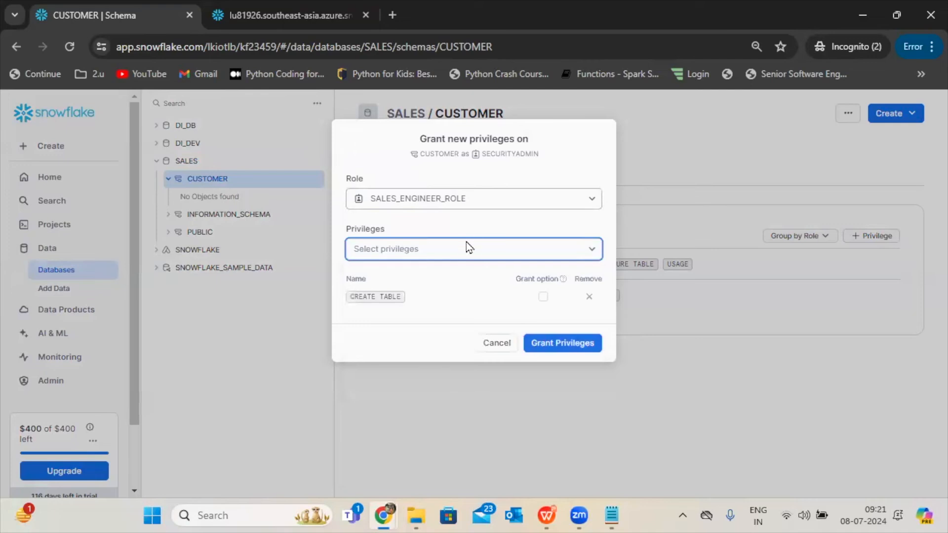
{"action": "left_click", "coordinate": [562, 249]}
{"action": "left_click_drag", "start_coordinate": [596, 284], "coordinate": [593, 346]}
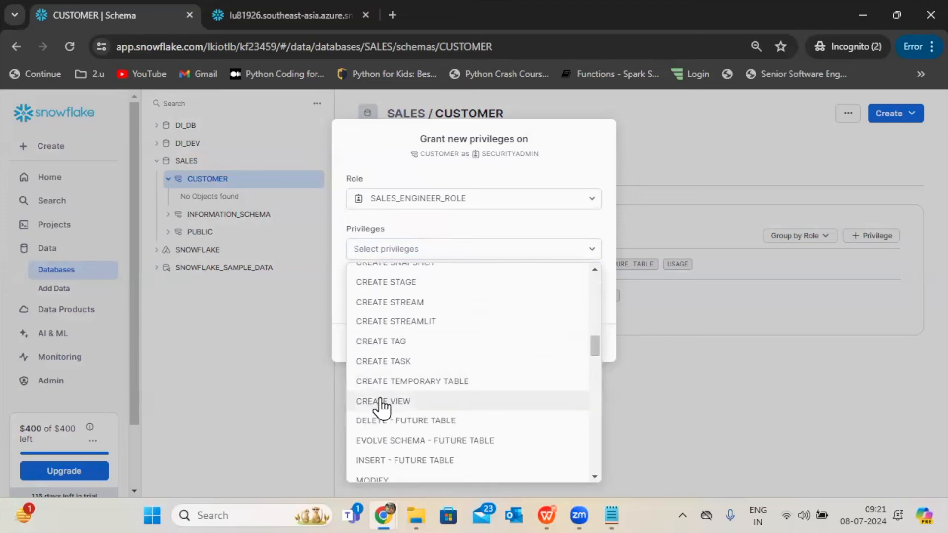
{"action": "left_click", "coordinate": [380, 401]}
{"action": "left_click", "coordinate": [557, 369]}
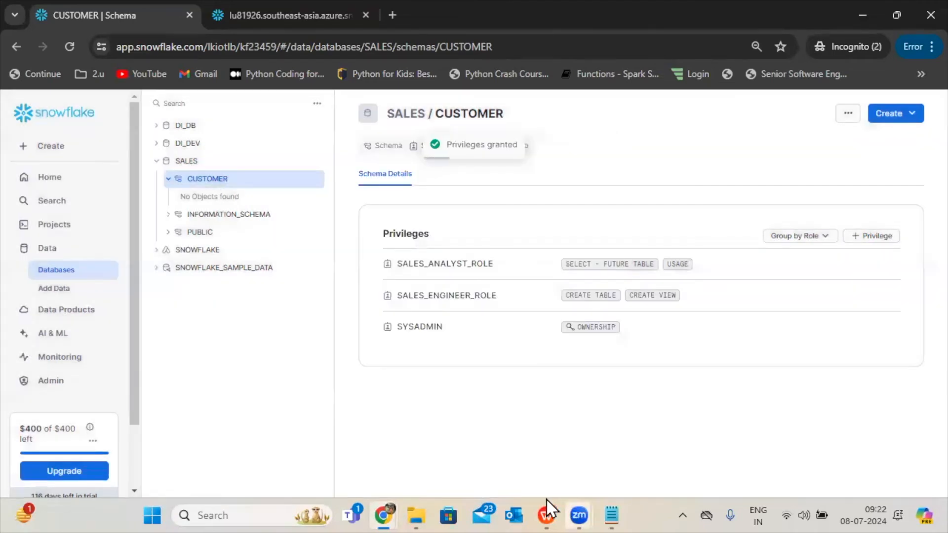
Check the Data engineer role diagram in the WPS presentation and return to Snowflake to view the SALES database's schemas and privileges.
{"action": "left_click", "coordinate": [545, 504]}
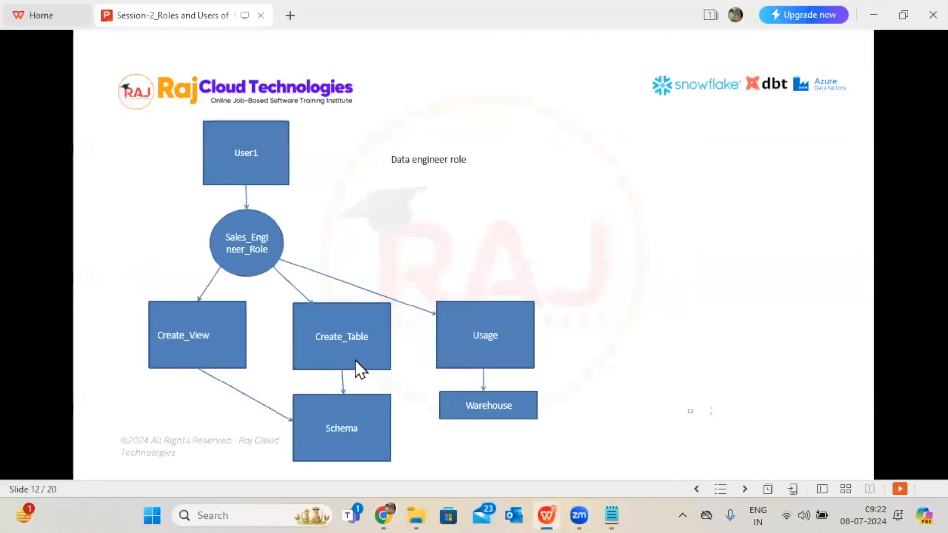
{"action": "left_click", "coordinate": [547, 508]}
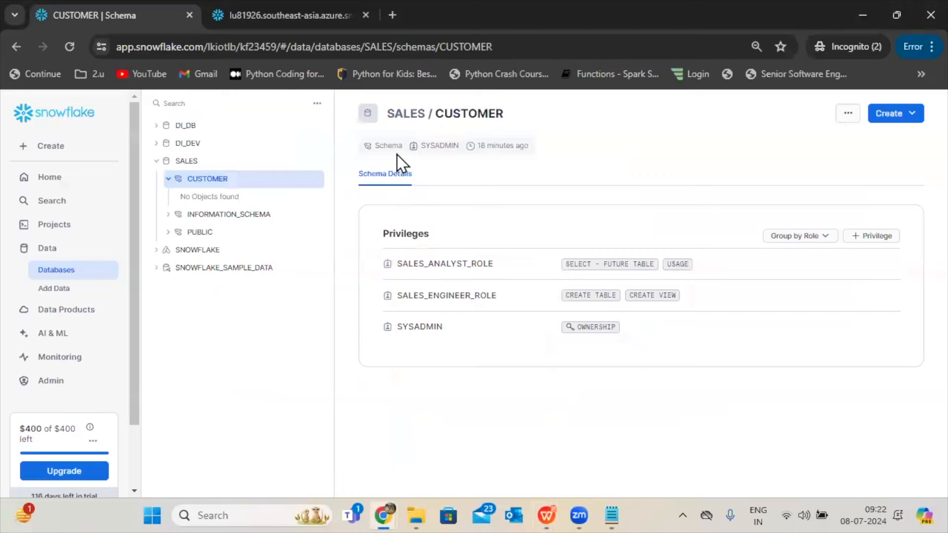
{"action": "left_click", "coordinate": [403, 115]}
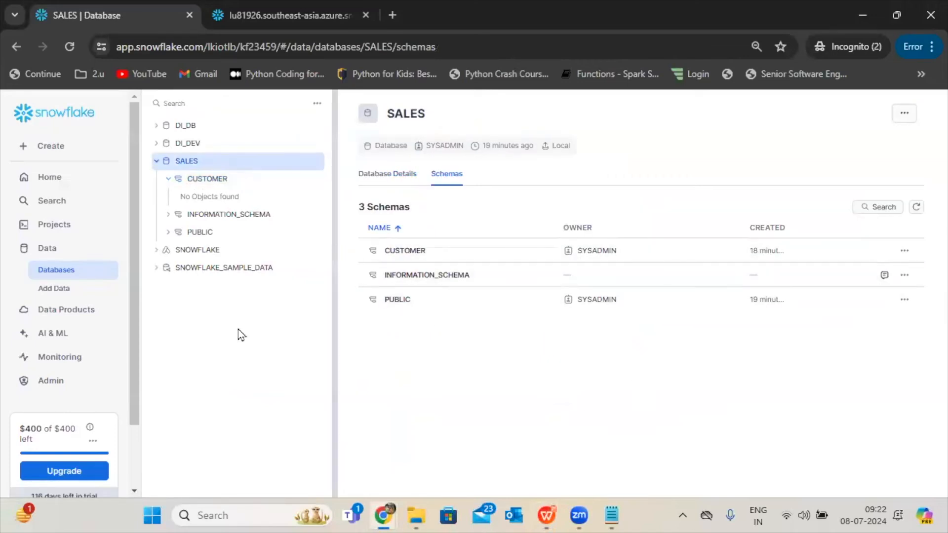
{"action": "left_click", "coordinate": [391, 175]}
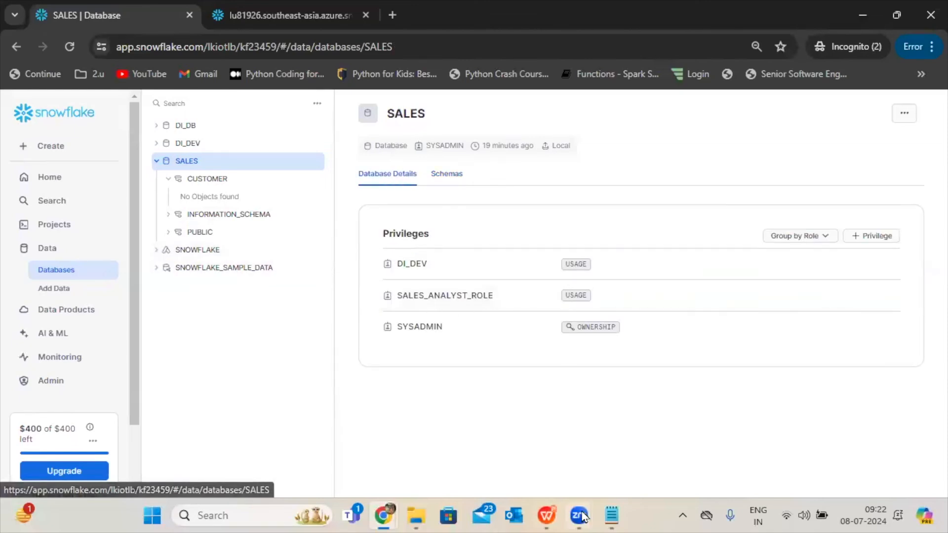
Switch to the WPS presentation, review slides 12 and 13 on the engineer role and its link to the analyst role, and return to Snowflake.
{"action": "left_click", "coordinate": [549, 513]}
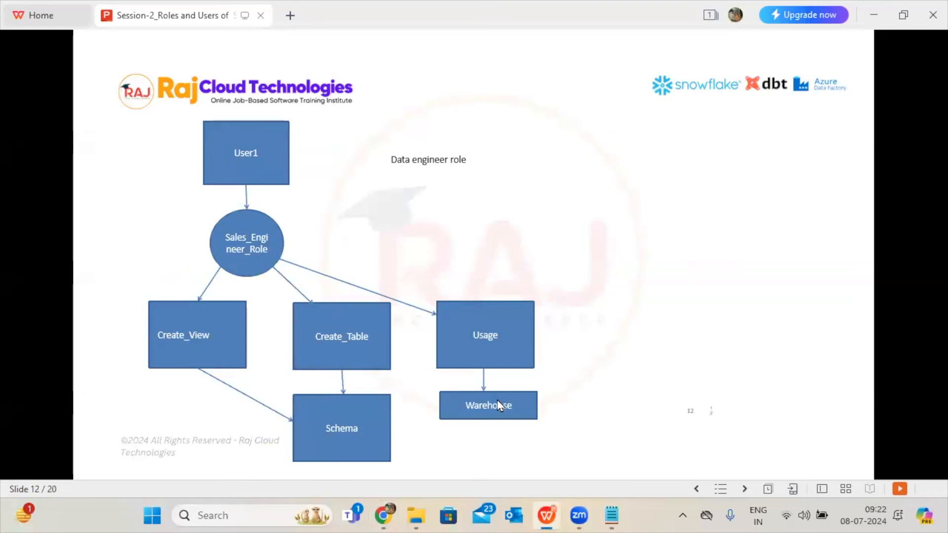
{"action": "left_click", "coordinate": [437, 227]}
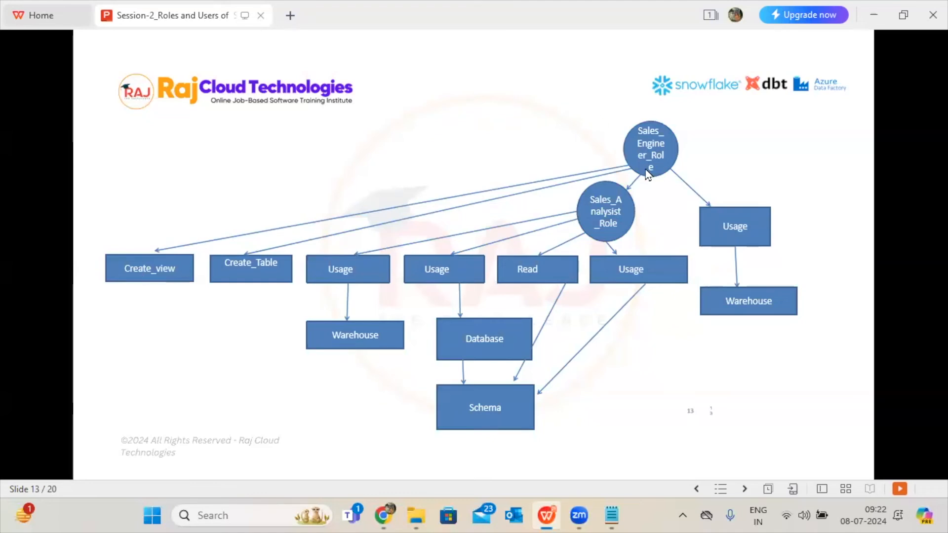
{"action": "left_click", "coordinate": [543, 516]}
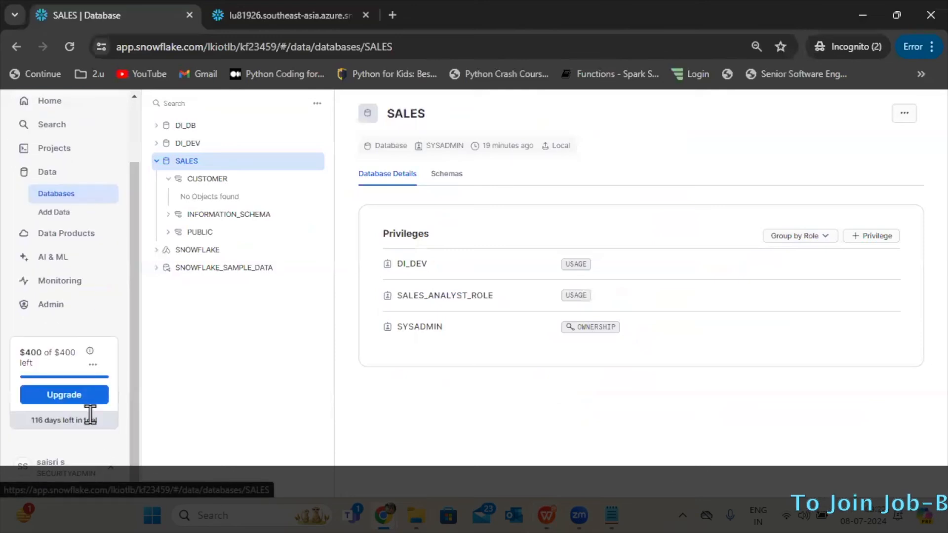
Open the details of SALES_ENGINEER_ROLE from the account's roles table.
{"action": "left_click", "coordinate": [49, 304]}
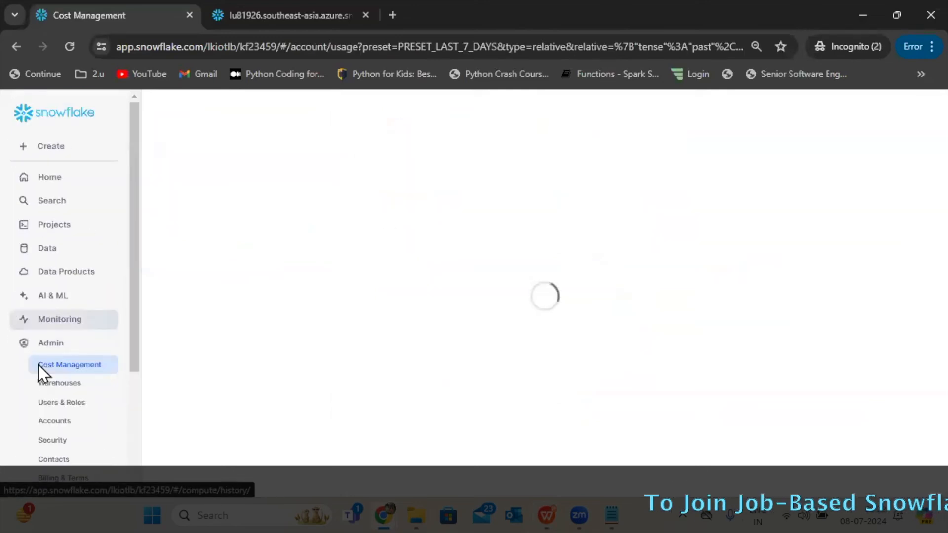
{"action": "left_click", "coordinate": [59, 404]}
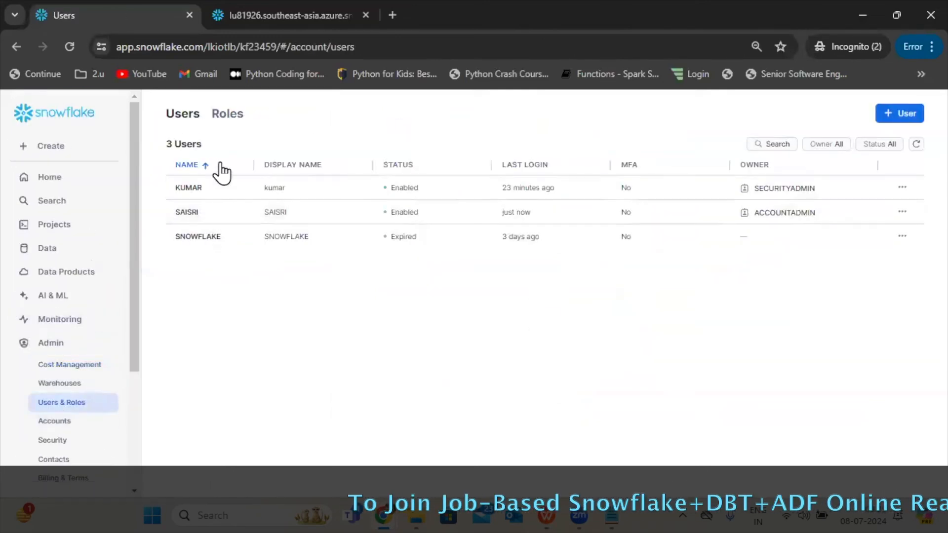
{"action": "left_click", "coordinate": [233, 114]}
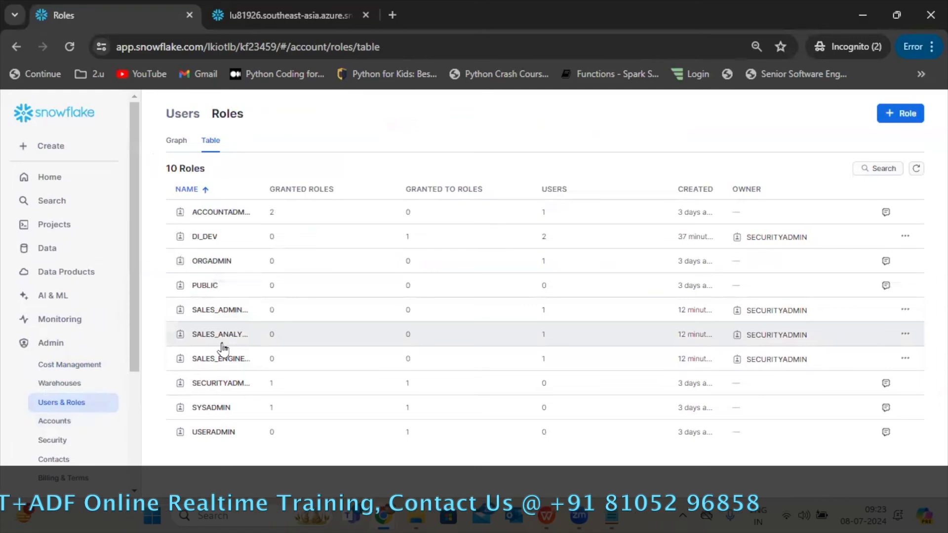
{"action": "left_click", "coordinate": [220, 362]}
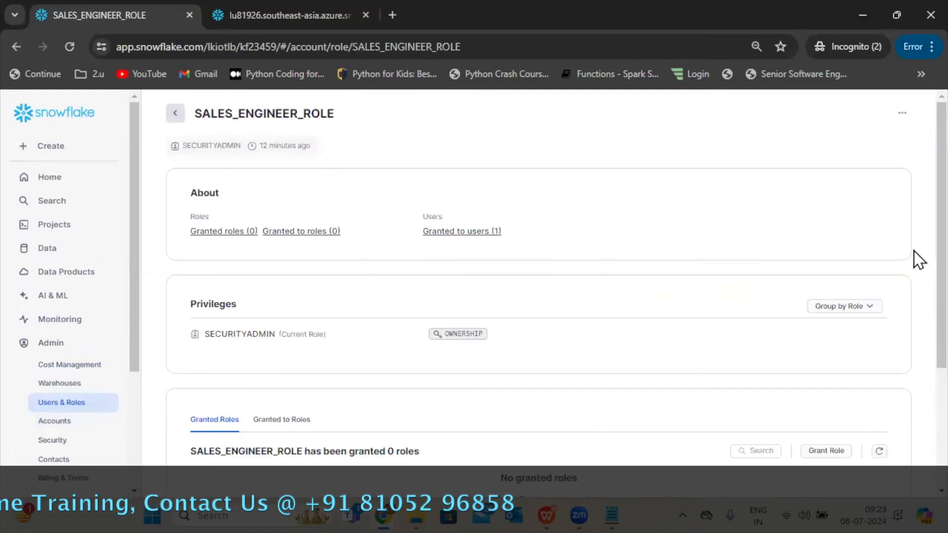
Grant SALES_ANALYST_ROLE to SALES_ENGINEER_ROLE and switch to the role hierarchy diagram in the WPS presentation.
{"action": "scroll", "coordinate": [913, 402], "scroll_direction": "down", "scroll_amount": 3}
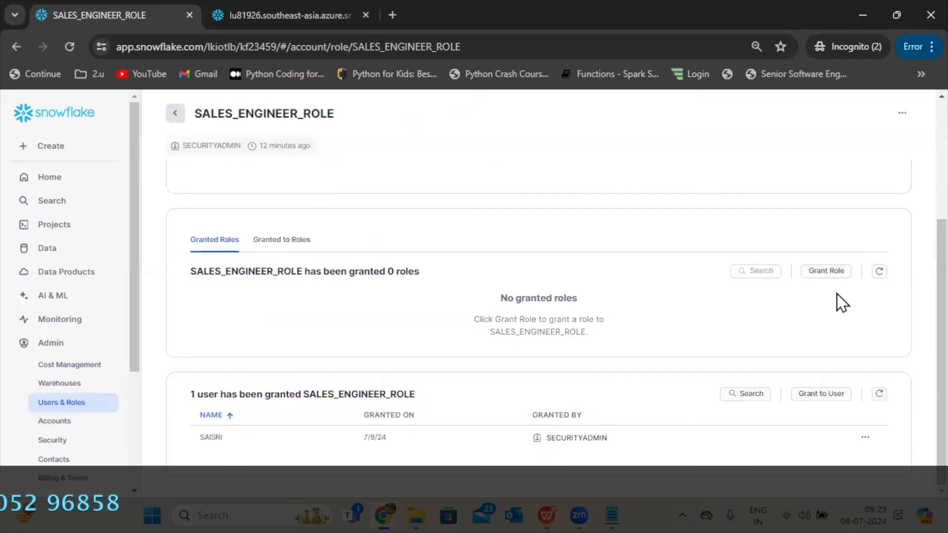
{"action": "left_click", "coordinate": [826, 272]}
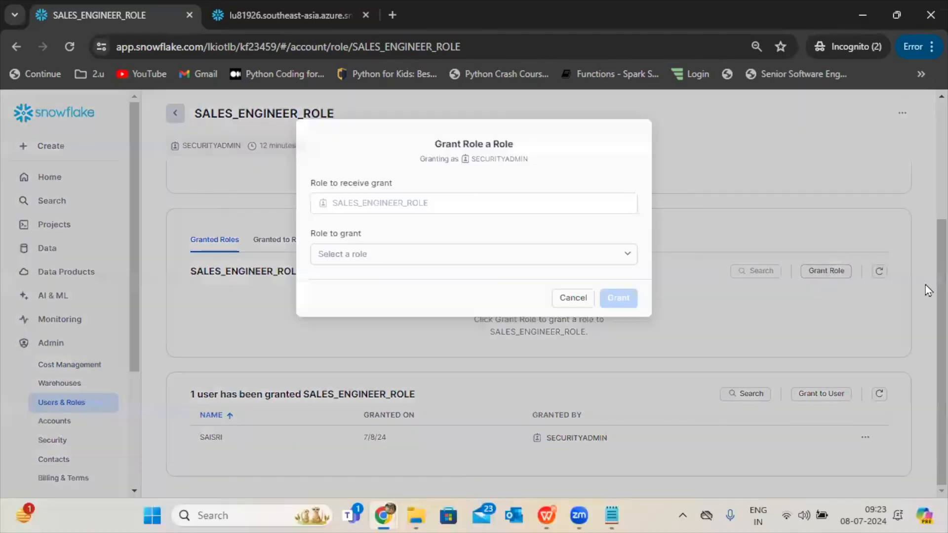
{"action": "left_click", "coordinate": [470, 254]}
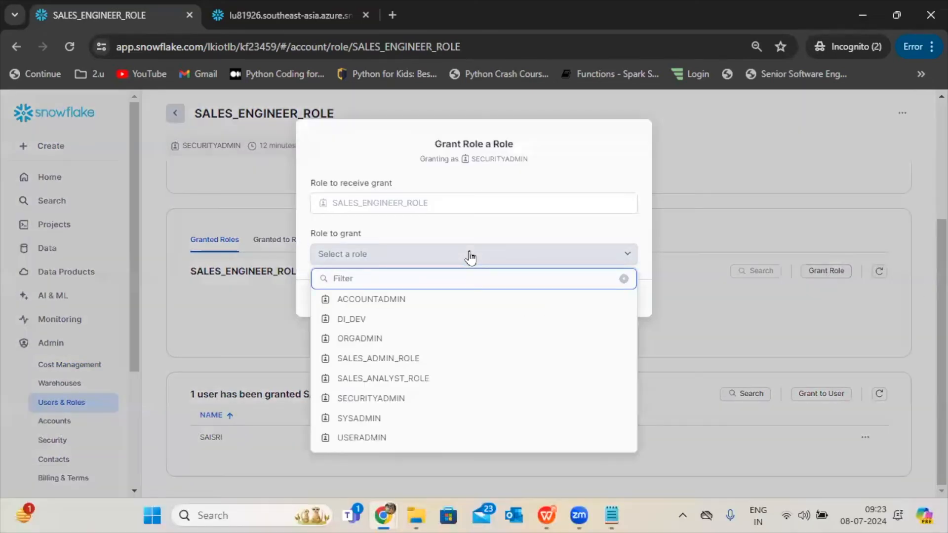
{"action": "left_click", "coordinate": [468, 379]}
{"action": "left_click", "coordinate": [616, 298]}
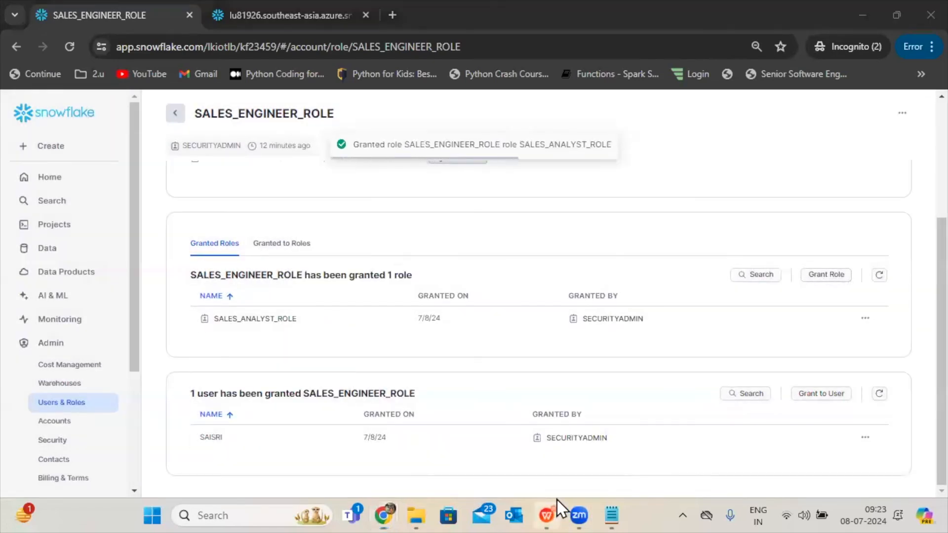
{"action": "left_click", "coordinate": [547, 514]}
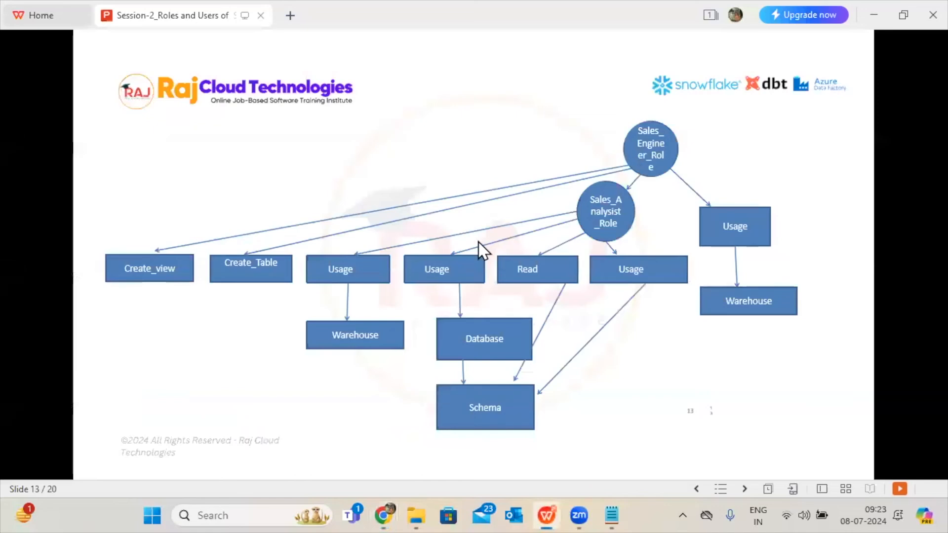
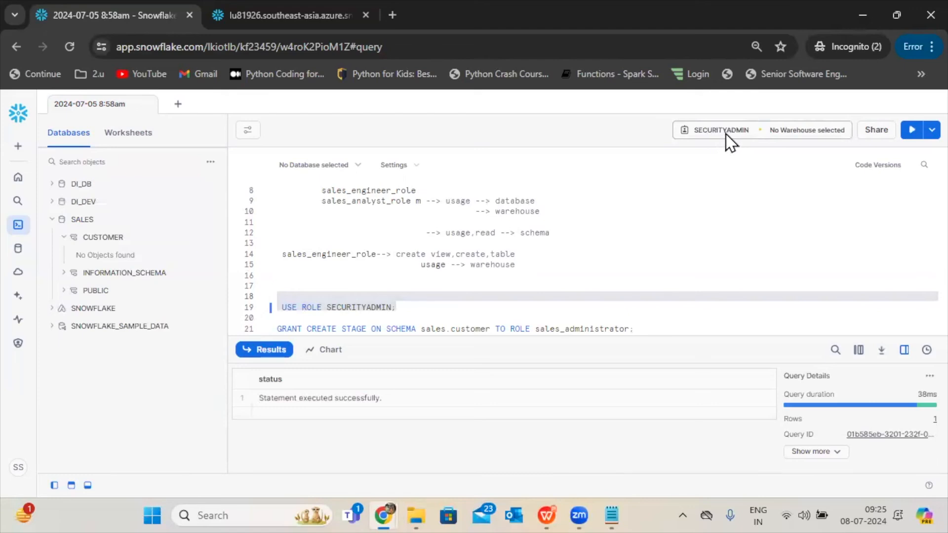
Review the GRANT CREATE STAGE statement on line 21 and add two blank lines below it.
{"action": "left_click", "coordinate": [593, 284]}
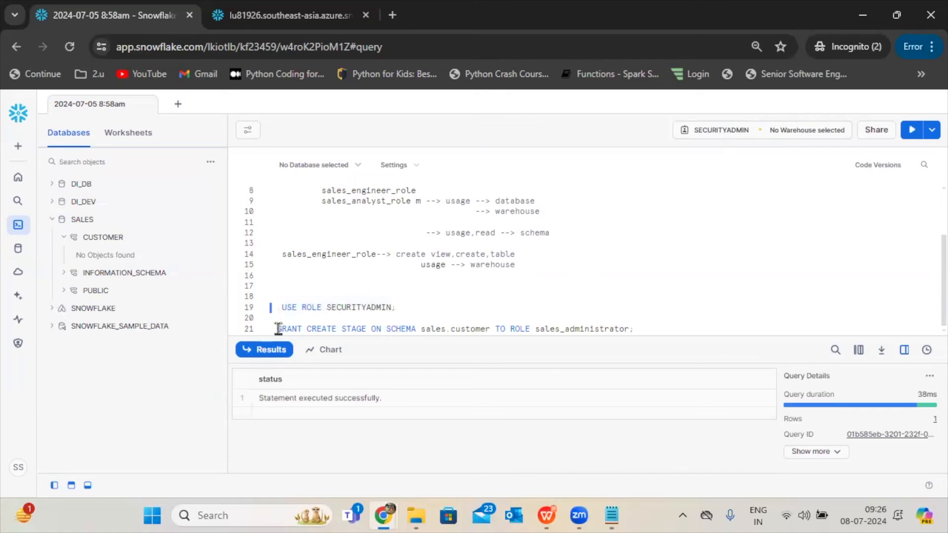
{"action": "left_click_drag", "start_coordinate": [278, 329], "coordinate": [359, 328]}
{"action": "left_click", "coordinate": [360, 327]}
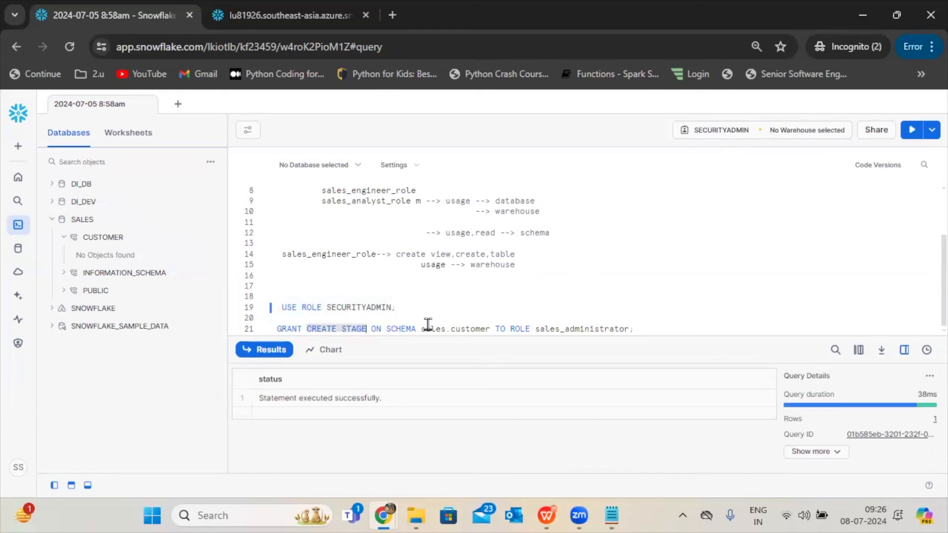
{"action": "left_click_drag", "start_coordinate": [426, 328], "coordinate": [655, 334]}
{"action": "left_click", "coordinate": [656, 335]}
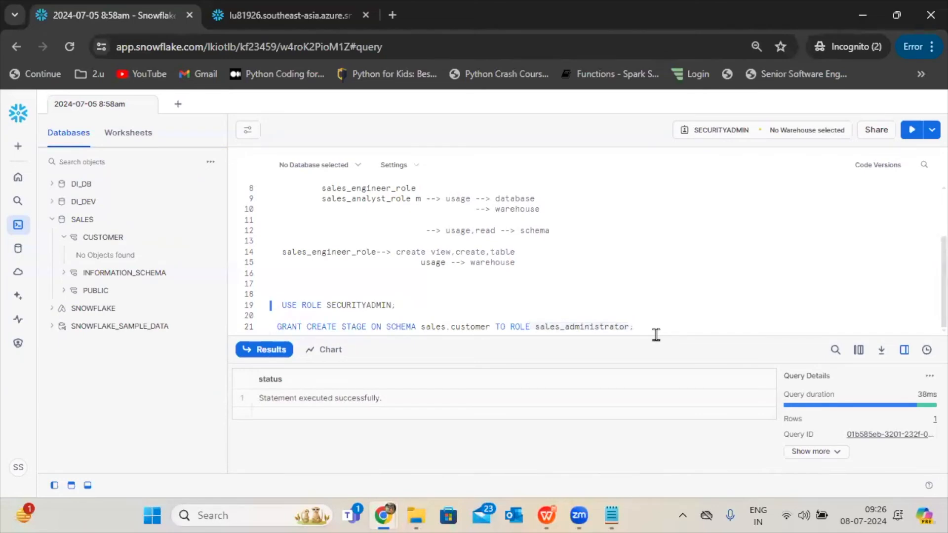
{"action": "key", "text": "Return"}
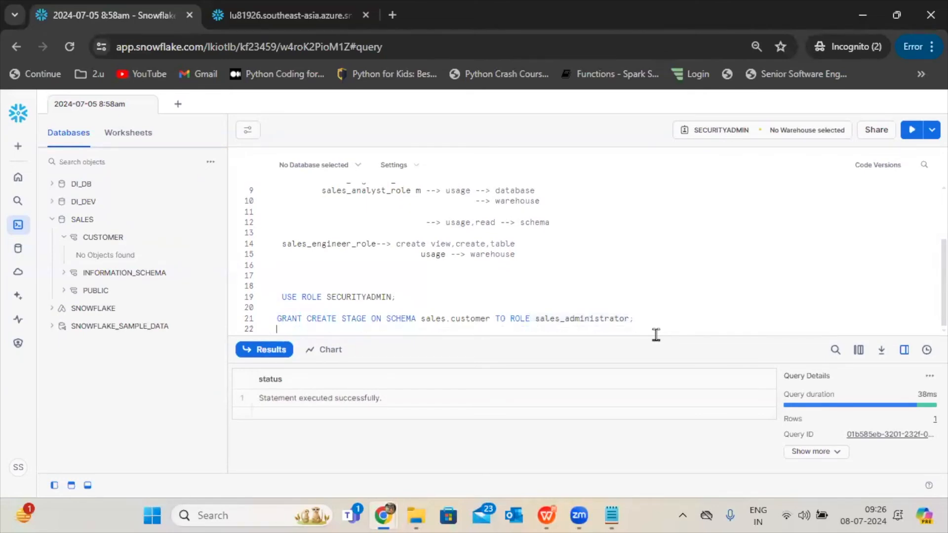
{"action": "key", "text": "Return"}
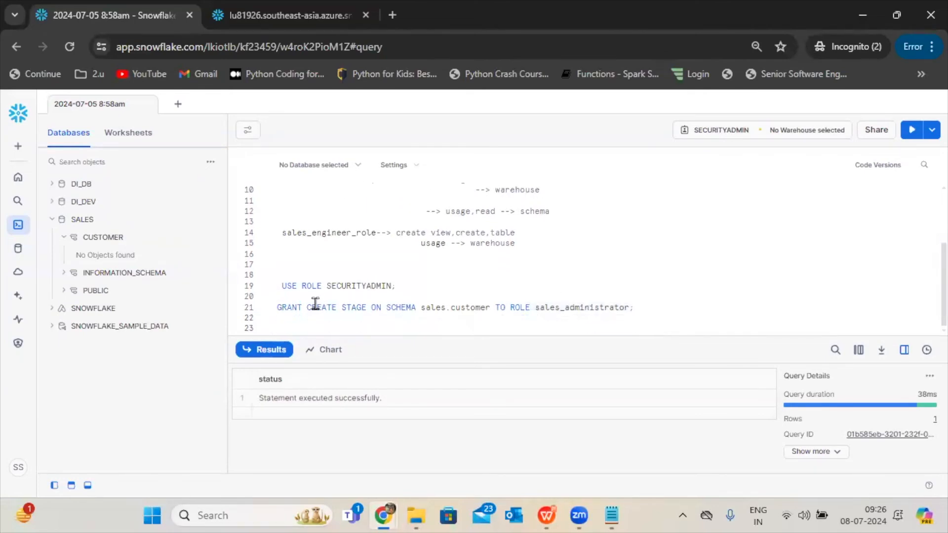
Try to run the statement granting CREATE STAGE on schema sales.customer to role sales_administrator.
{"action": "left_click_drag", "start_coordinate": [308, 307], "coordinate": [358, 311]}
{"action": "left_click_drag", "start_coordinate": [556, 307], "coordinate": [646, 307]}
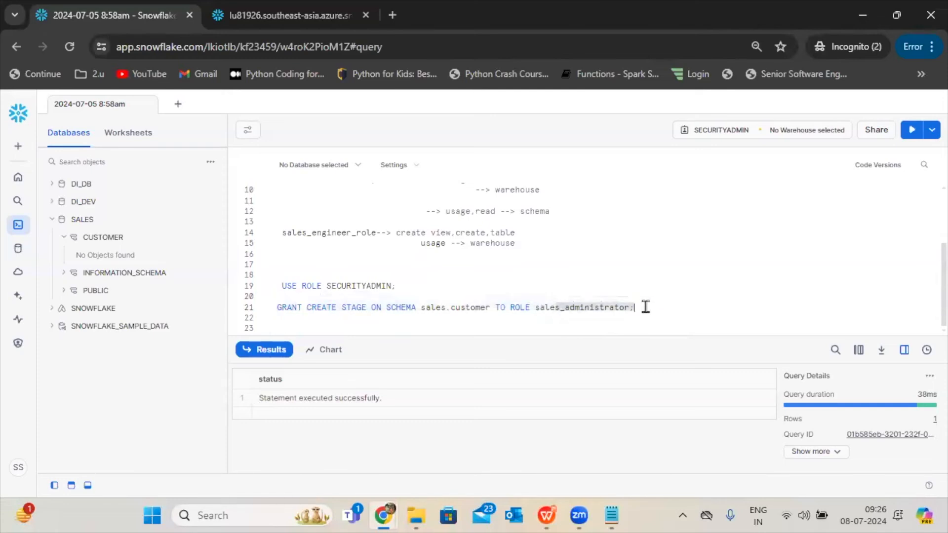
{"action": "left_click", "coordinate": [645, 307]}
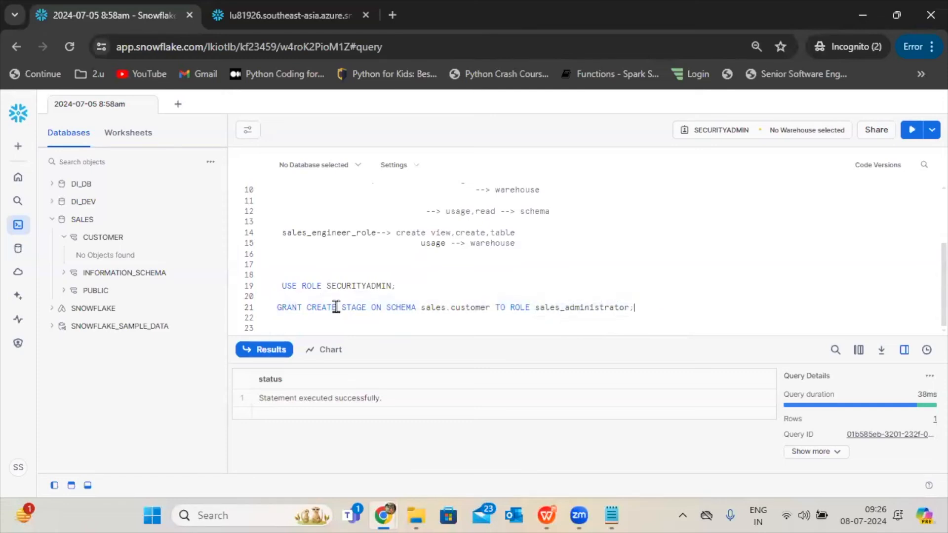
{"action": "left_click_drag", "start_coordinate": [704, 292], "coordinate": [694, 317]}
{"action": "left_click", "coordinate": [911, 130]}
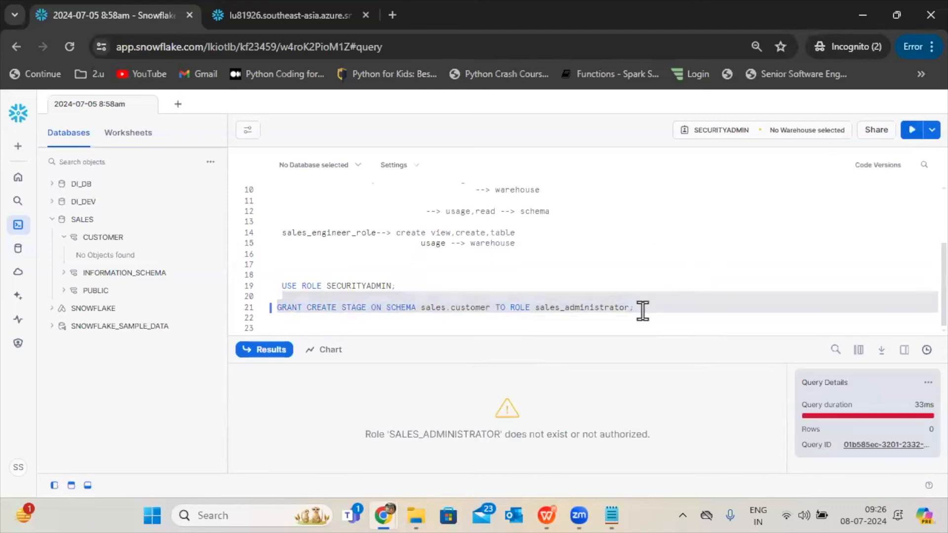
{"action": "left_click", "coordinate": [678, 287]}
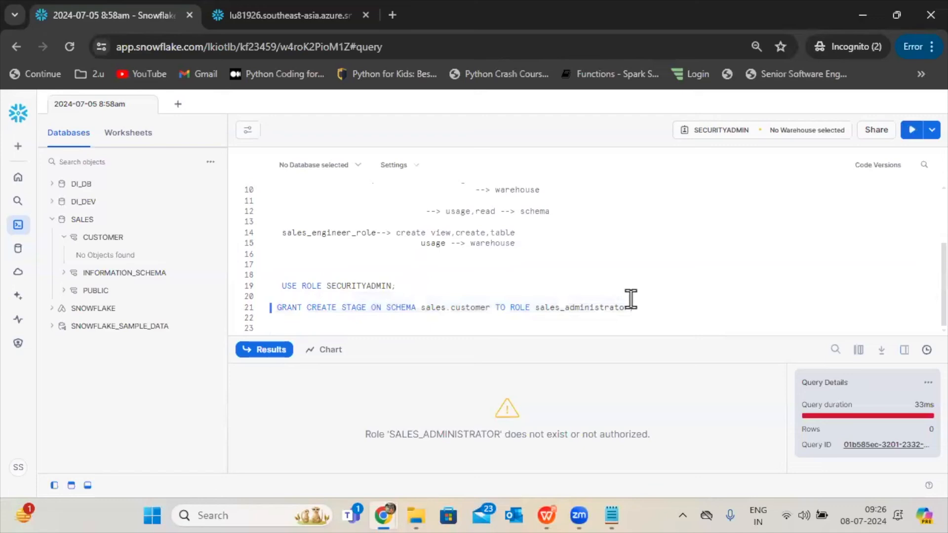
{"action": "left_click_drag", "start_coordinate": [635, 293], "coordinate": [645, 317]}
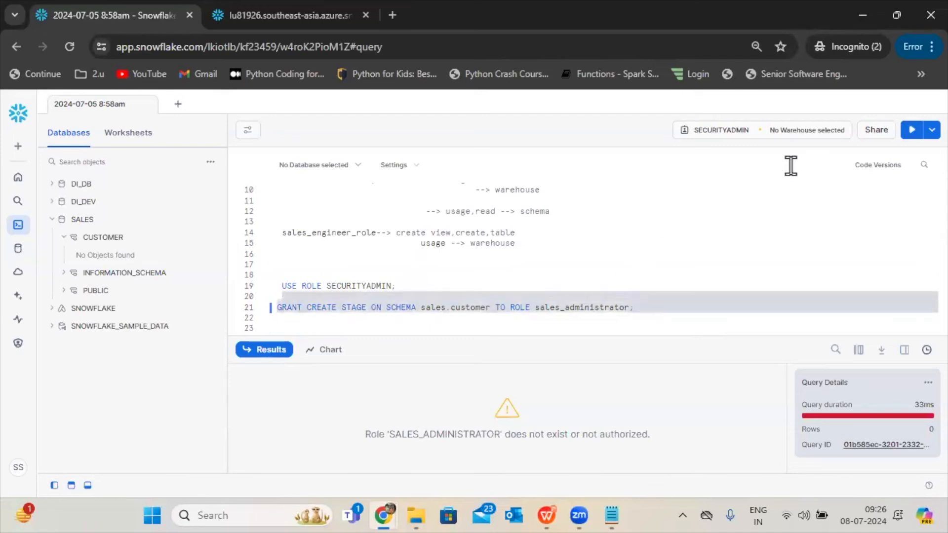
{"action": "left_click", "coordinate": [780, 138]}
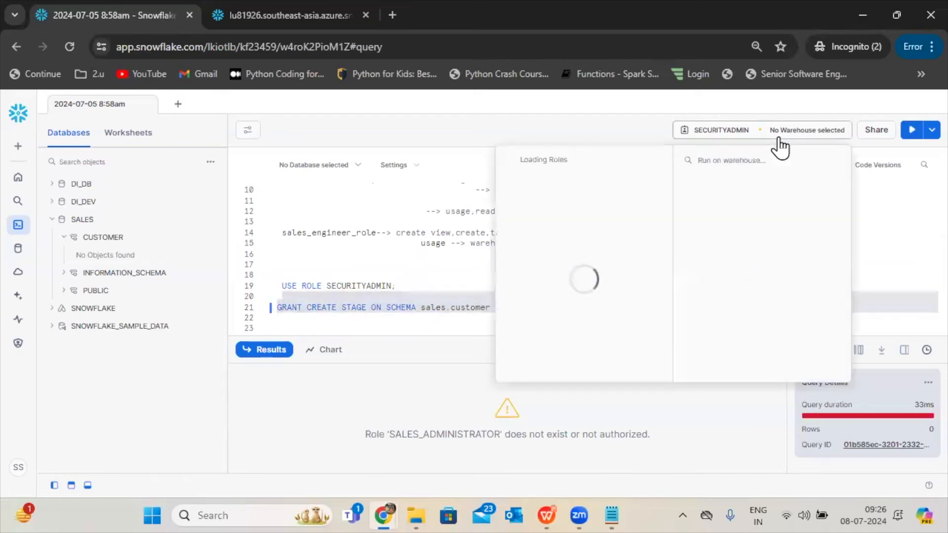
{"action": "left_click", "coordinate": [476, 275]}
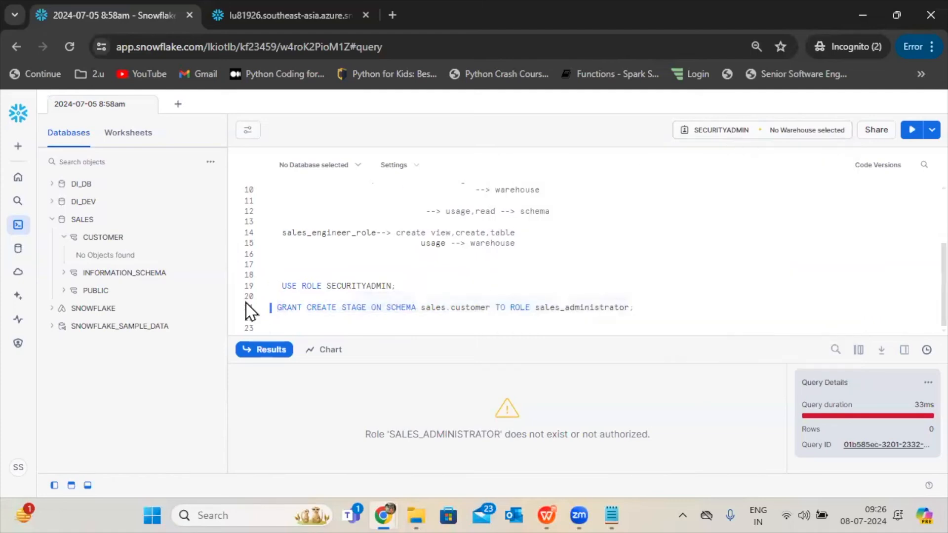
Open SALES_ADMIN_ROLE from the account's roles table and review its privileges and granted roles.
{"action": "mouse_move", "coordinate": [20, 260]}
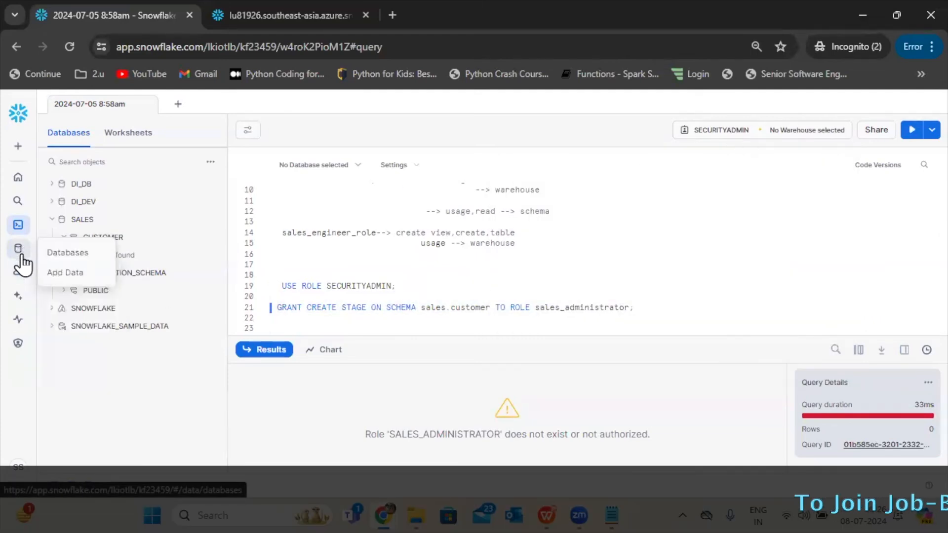
{"action": "mouse_move", "coordinate": [20, 341]}
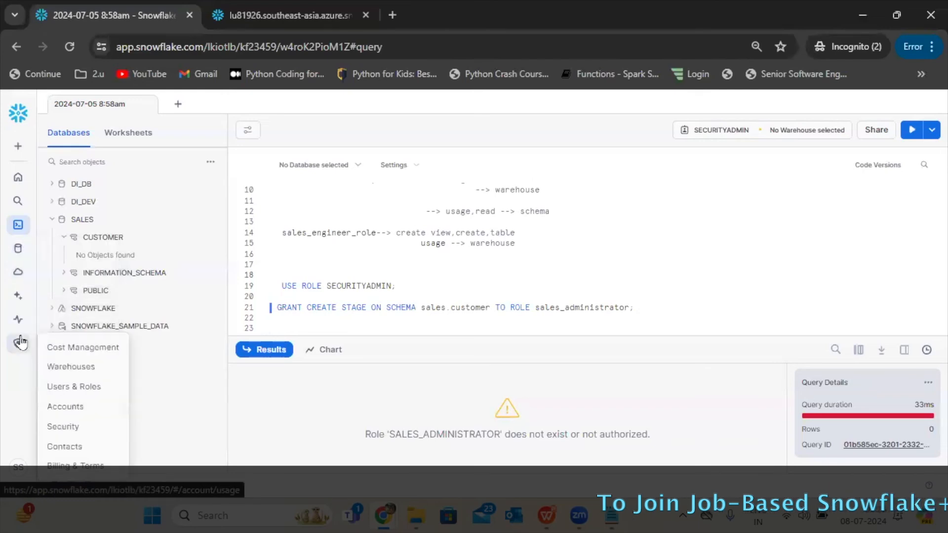
{"action": "left_click", "coordinate": [79, 347]}
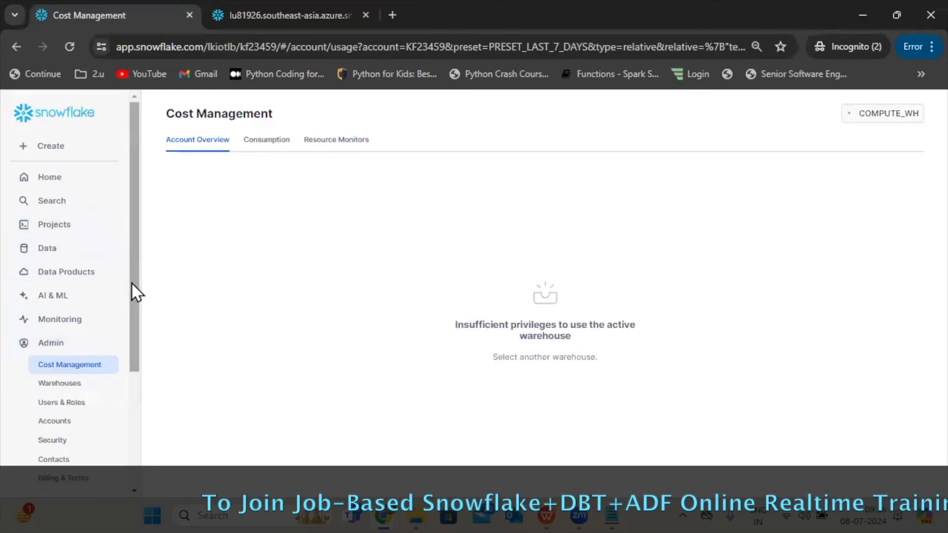
{"action": "scroll", "coordinate": [133, 292], "scroll_direction": "down", "scroll_amount": 3}
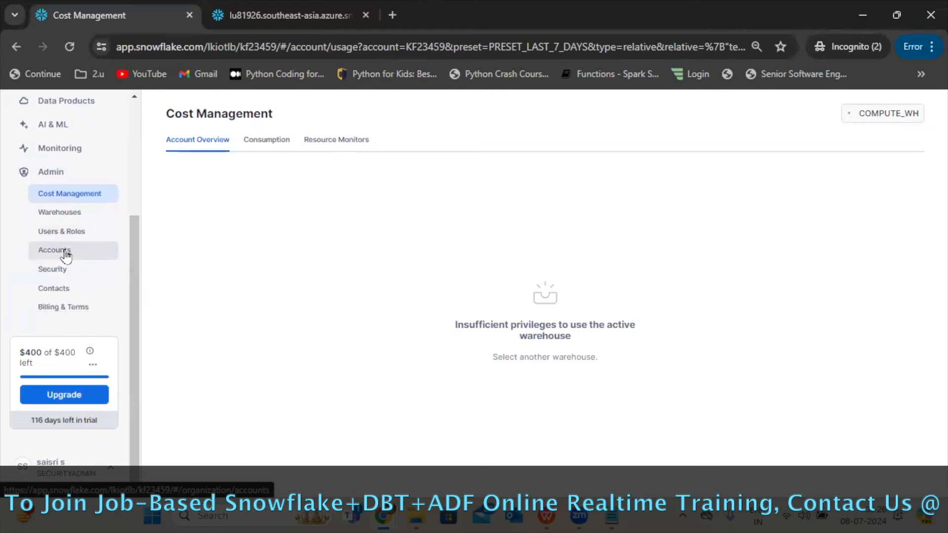
{"action": "left_click", "coordinate": [70, 230]}
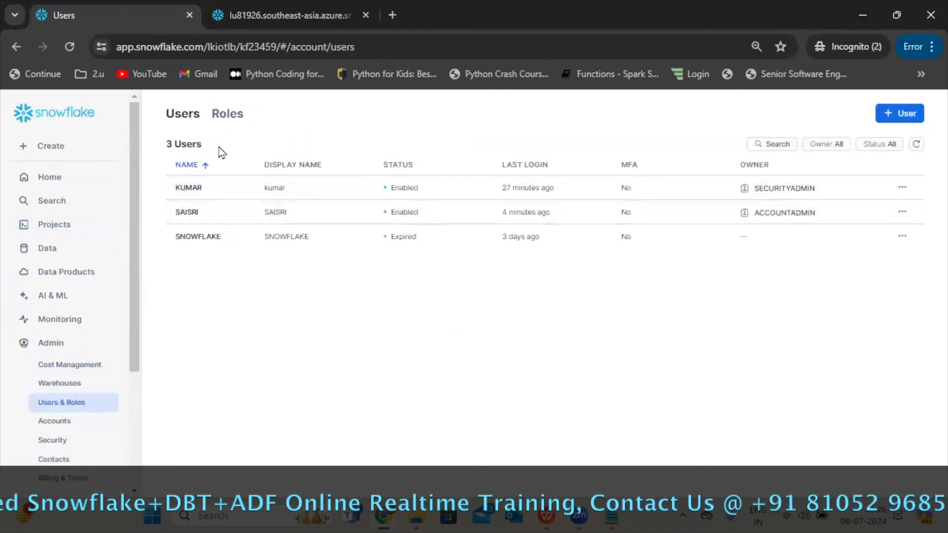
{"action": "left_click", "coordinate": [226, 114]}
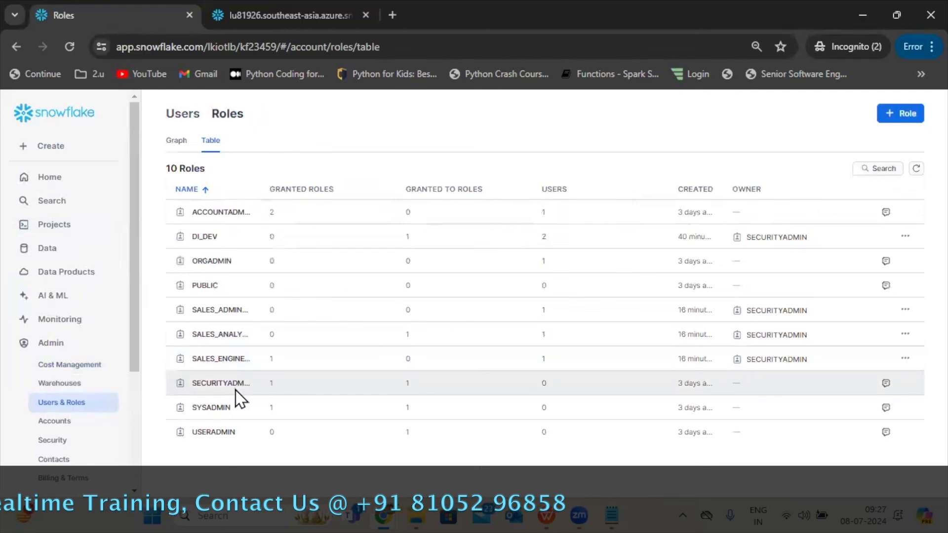
{"action": "left_click", "coordinate": [229, 319]}
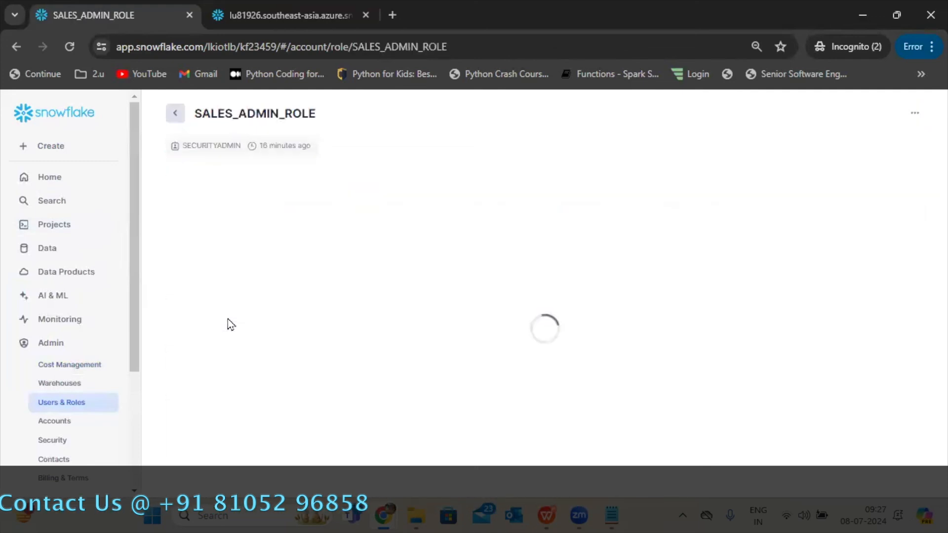
{"action": "scroll", "coordinate": [926, 353], "scroll_direction": "down", "scroll_amount": 3}
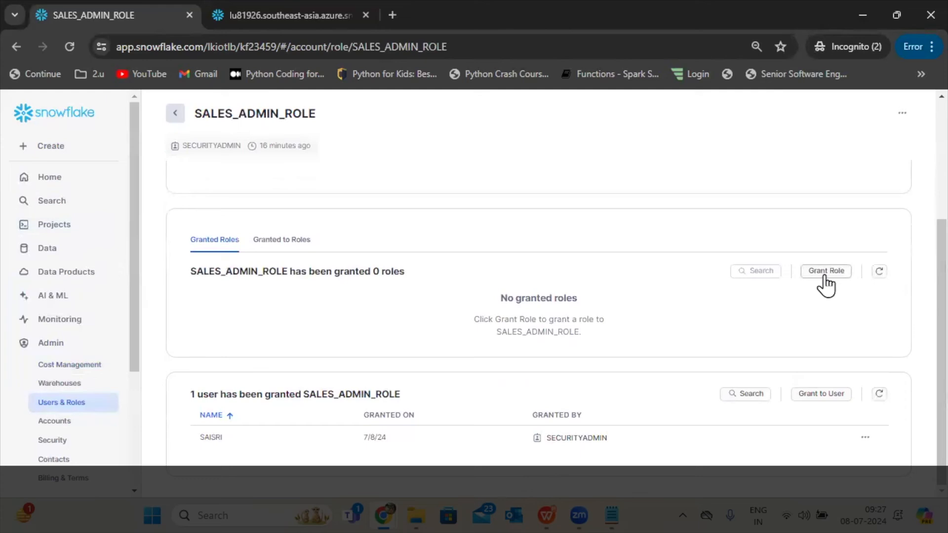
{"action": "scroll", "coordinate": [924, 336], "scroll_direction": "up", "scroll_amount": 3}
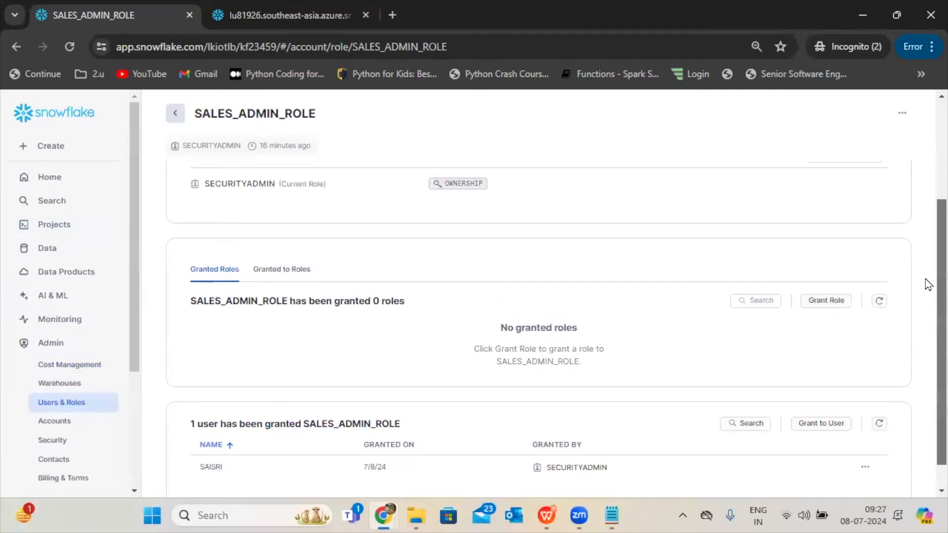
Open the details of the CUSTOMER schema in the SALES database.
{"action": "left_click", "coordinate": [56, 225]}
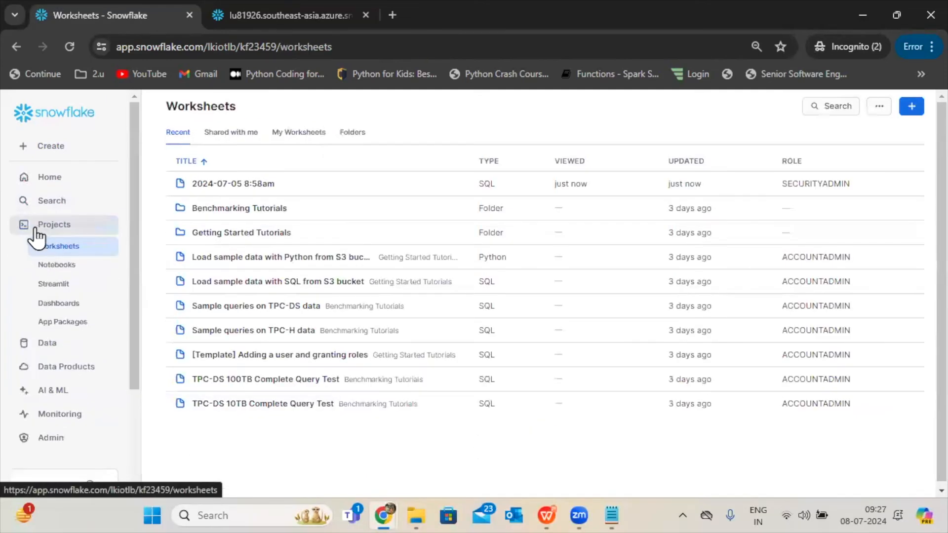
{"action": "left_click", "coordinate": [44, 345]}
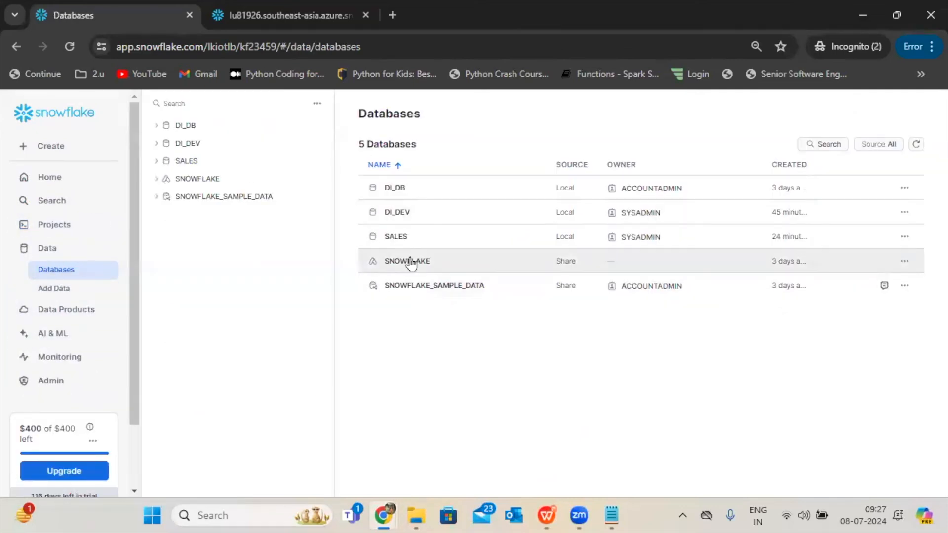
{"action": "left_click", "coordinate": [398, 244]}
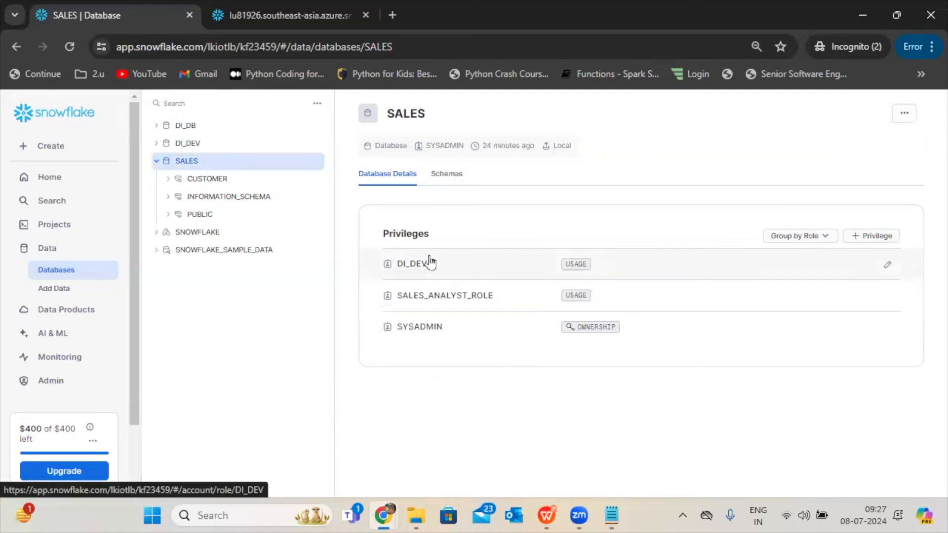
{"action": "left_click", "coordinate": [445, 175]}
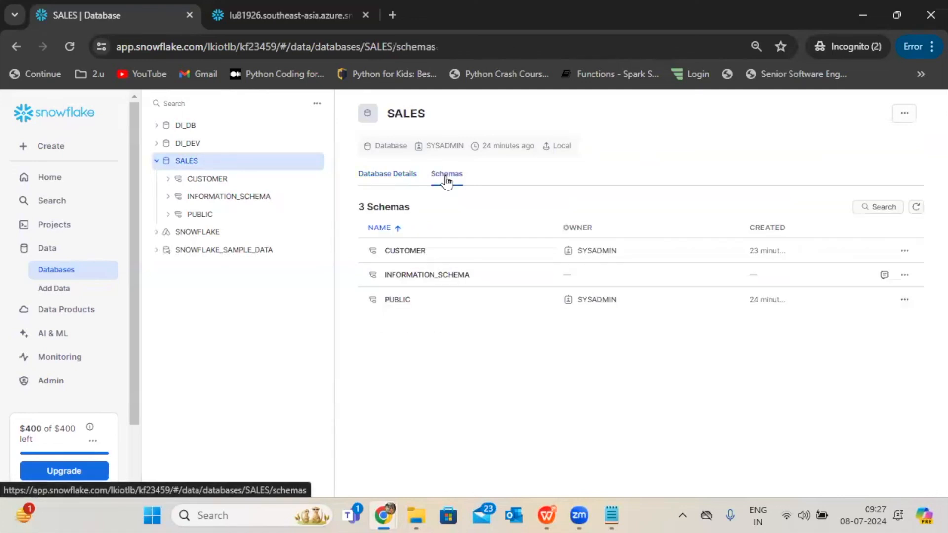
{"action": "left_click", "coordinate": [435, 252]}
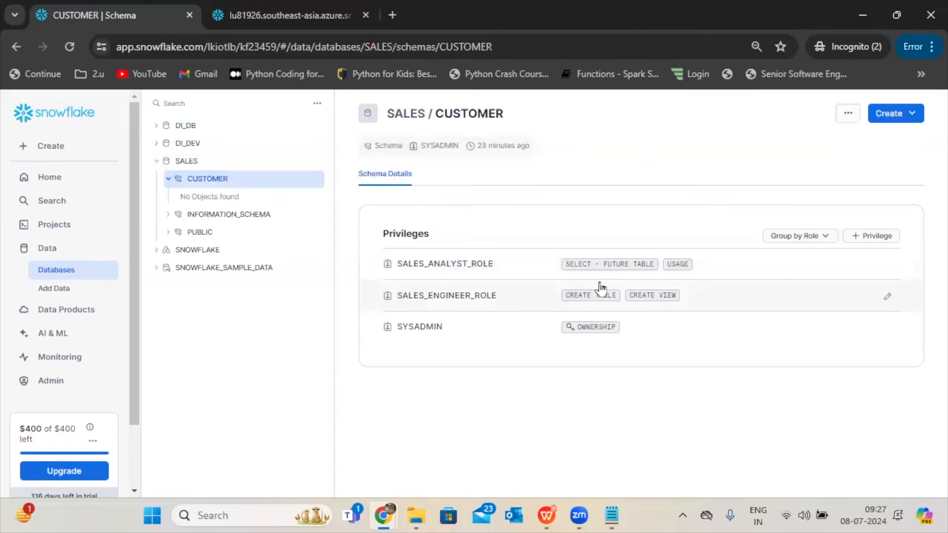
Grant the CREATE STAGE privilege on the CUSTOMER schema to SALES_ADMIN_ROLE, without the grant option.
{"action": "left_click", "coordinate": [856, 237]}
{"action": "left_click", "coordinate": [505, 197]}
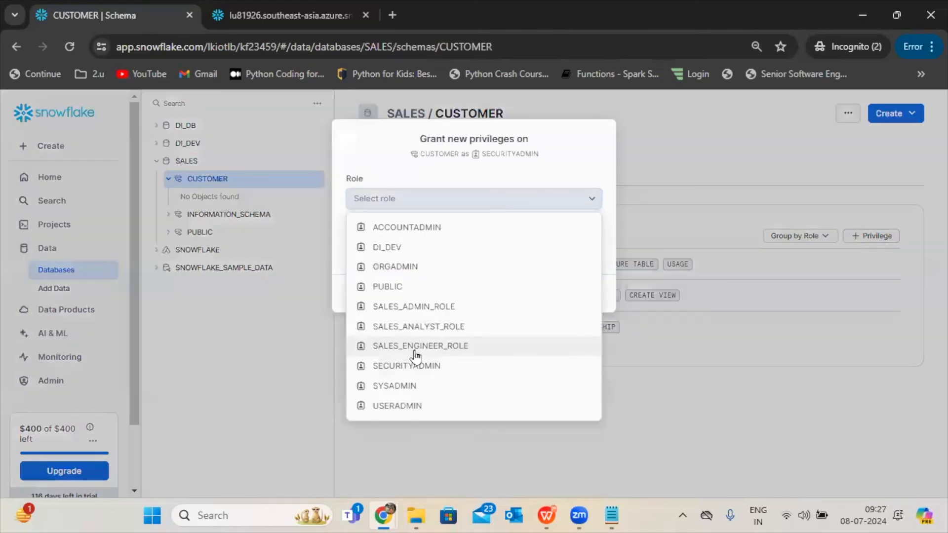
{"action": "left_click", "coordinate": [421, 307]}
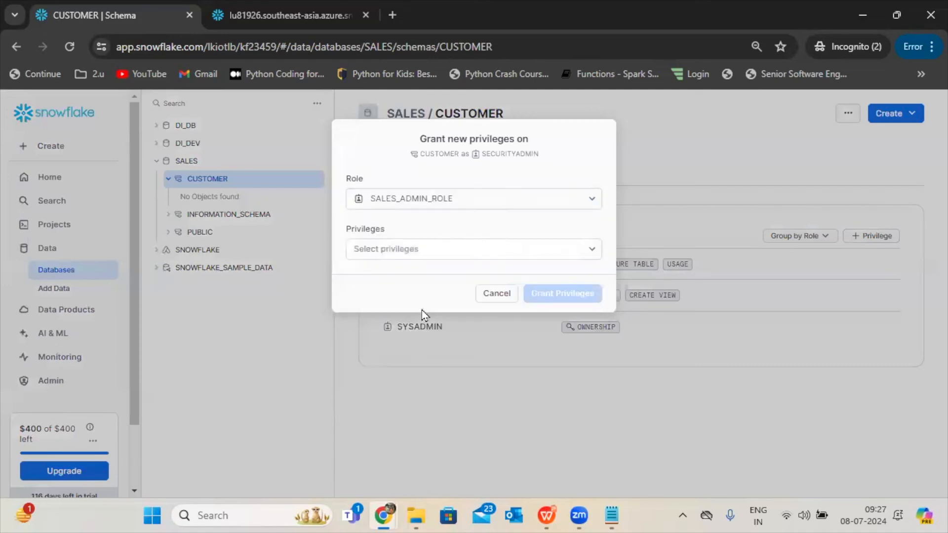
{"action": "left_click", "coordinate": [483, 258]}
{"action": "left_click_drag", "start_coordinate": [590, 285], "coordinate": [594, 331]}
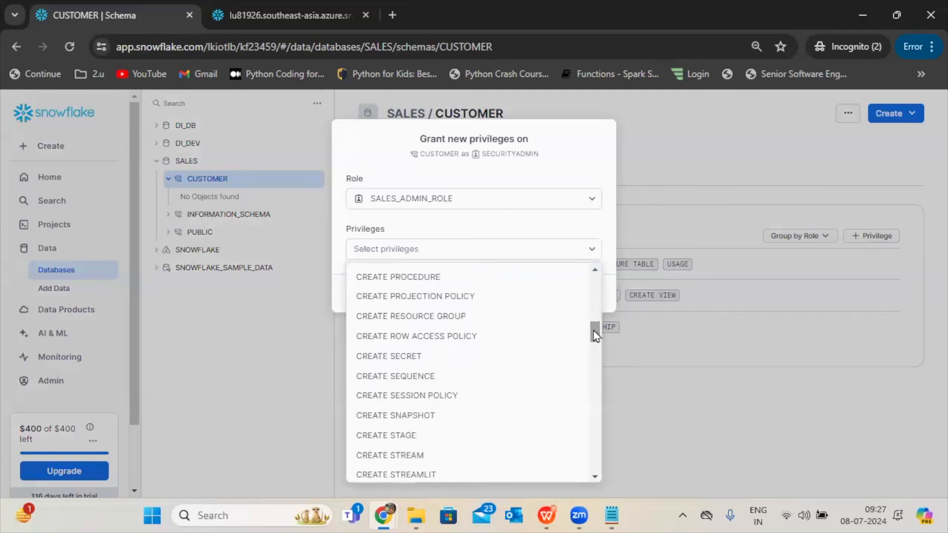
{"action": "left_click", "coordinate": [404, 434]}
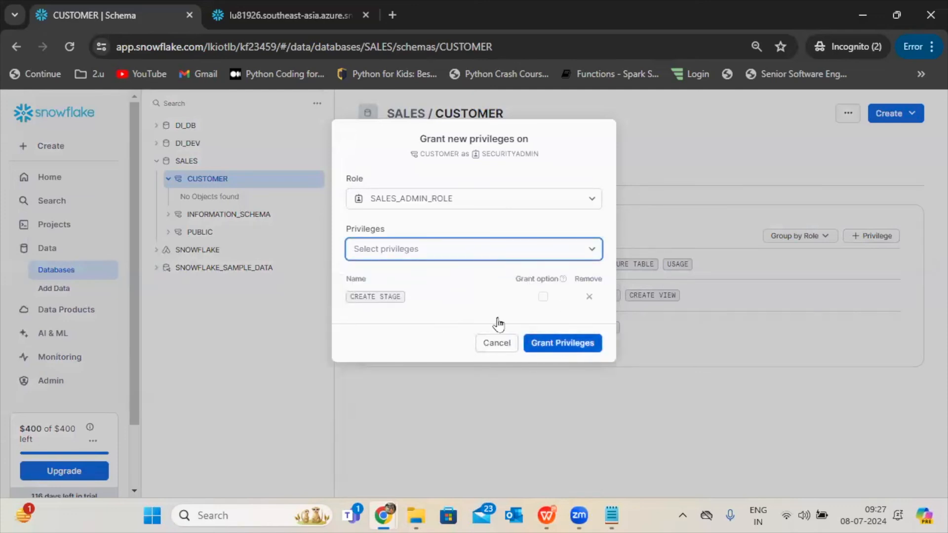
{"action": "left_click", "coordinate": [482, 309]}
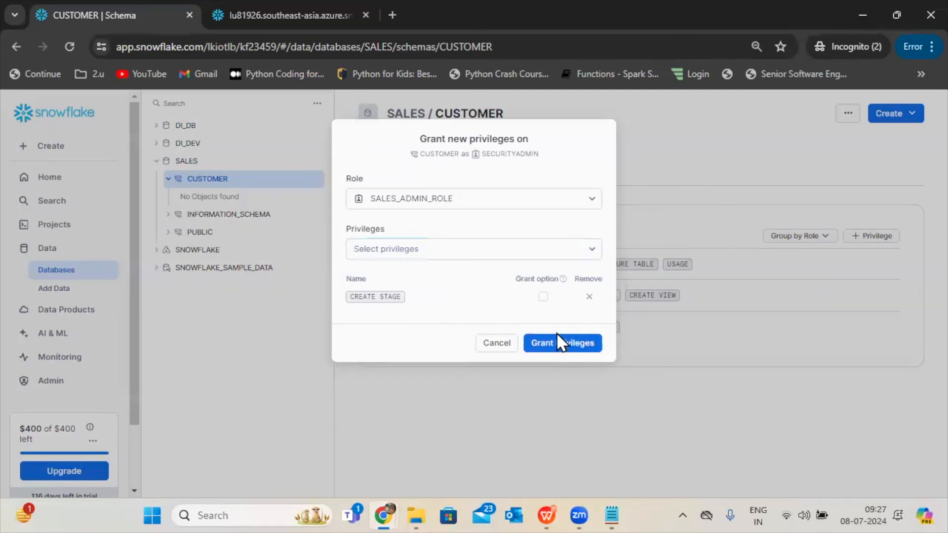
{"action": "left_click", "coordinate": [566, 346]}
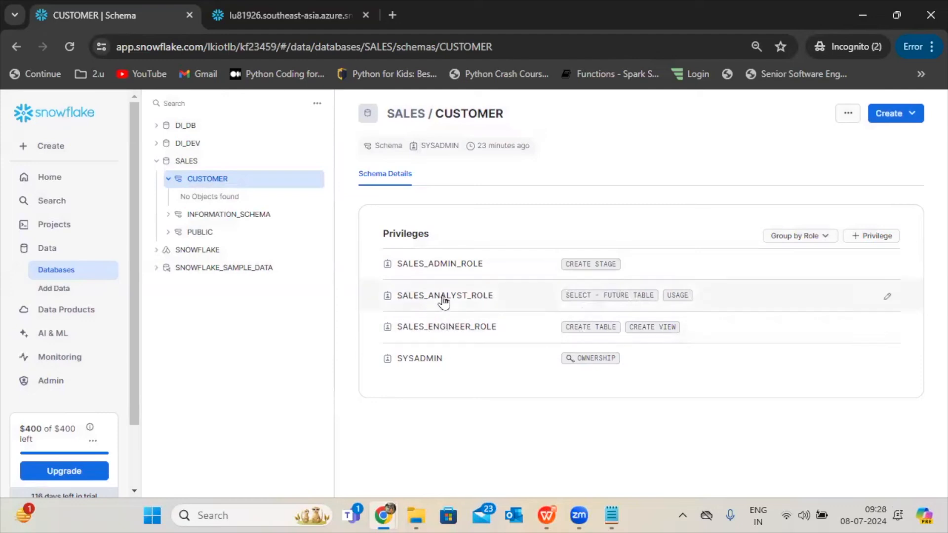
{"action": "mouse_move", "coordinate": [489, 295]}
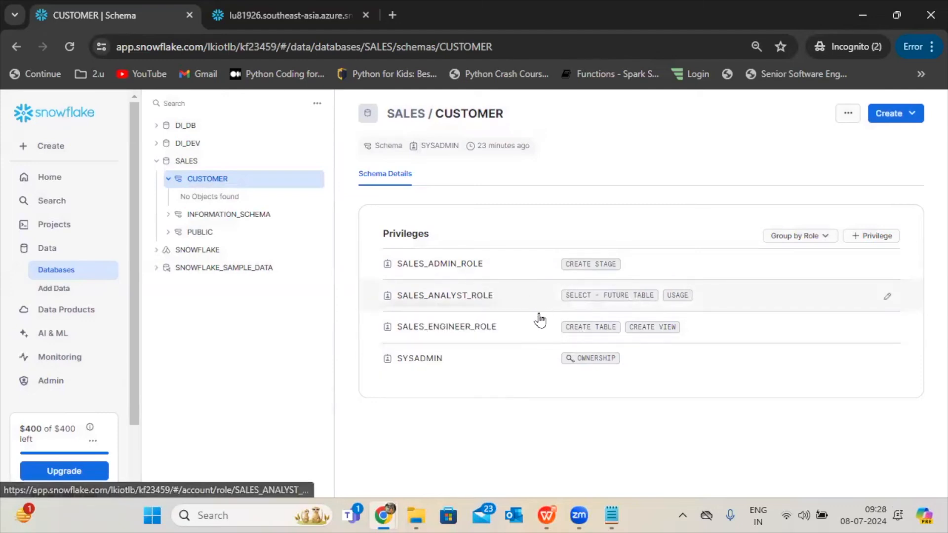
{"action": "mouse_move", "coordinate": [495, 332]}
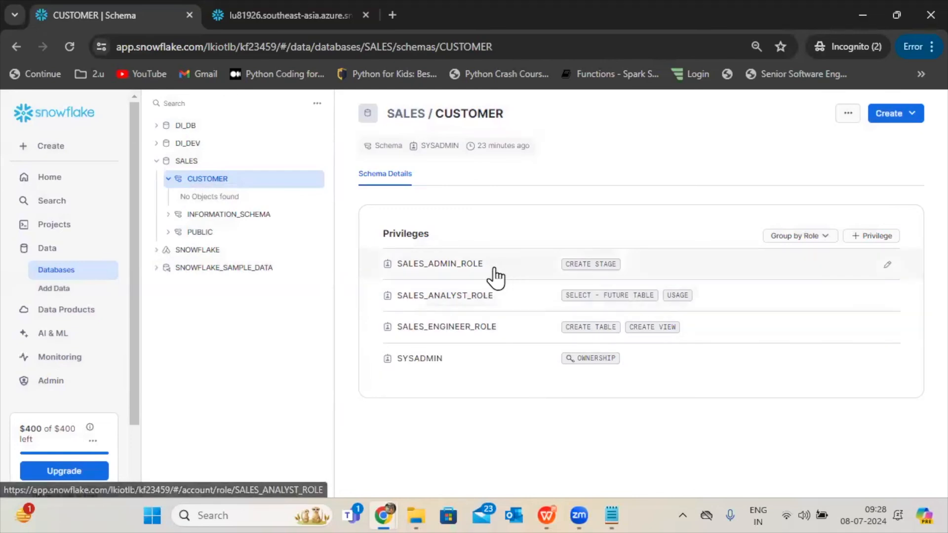
{"action": "mouse_move", "coordinate": [492, 277]}
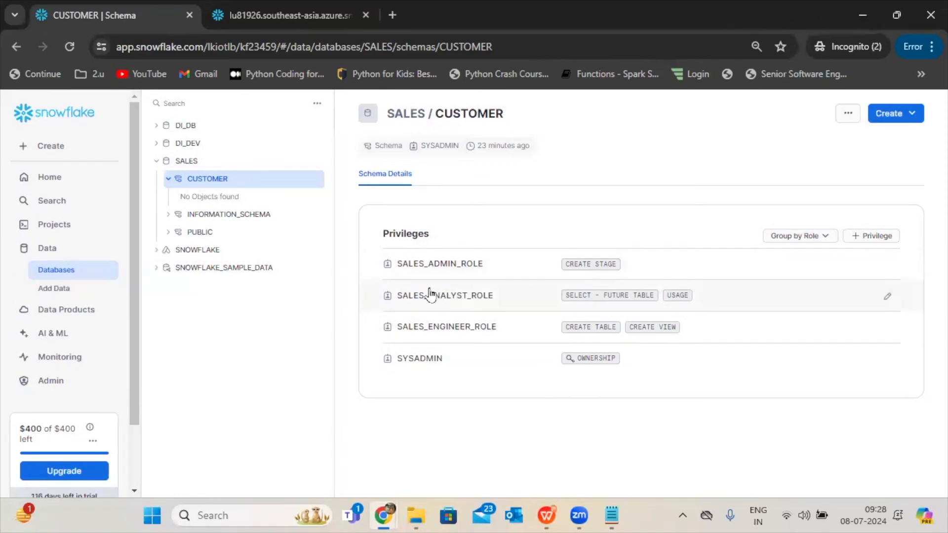
{"action": "mouse_move", "coordinate": [424, 300]}
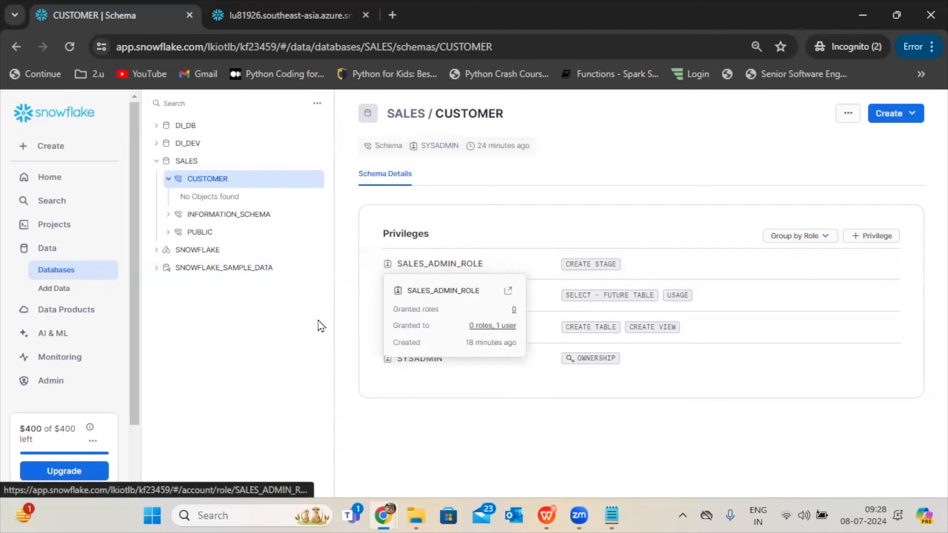
{"action": "double_click", "coordinate": [417, 433]}
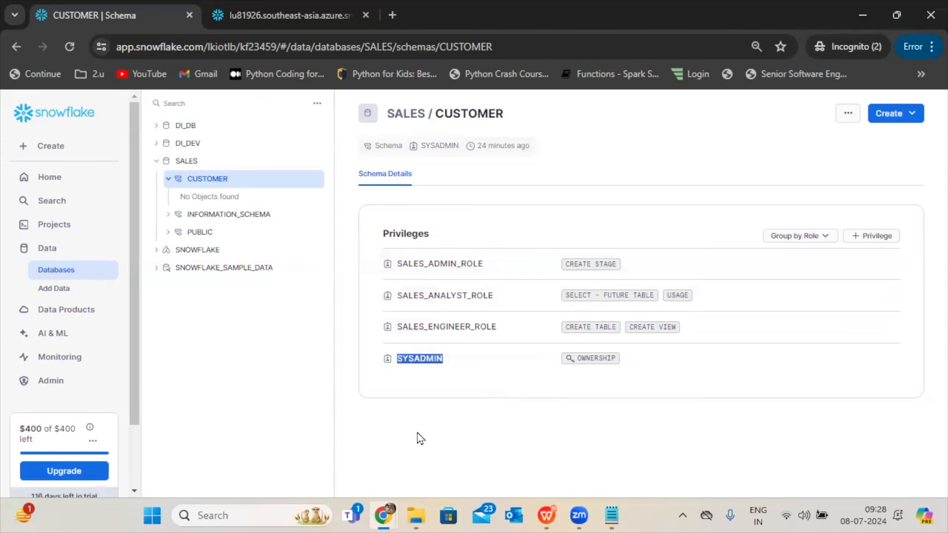
{"action": "left_click", "coordinate": [417, 438]}
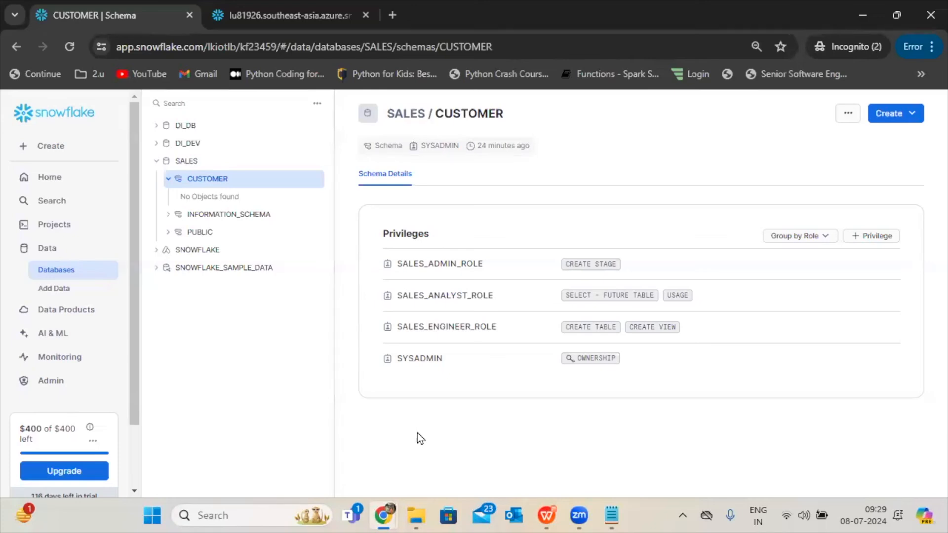
Open the SQL worksheet titled 2024-07-05 8:58am.
{"action": "mouse_move", "coordinate": [548, 512]}
{"action": "scroll", "coordinate": [35, 319], "scroll_direction": "down", "scroll_amount": 3}
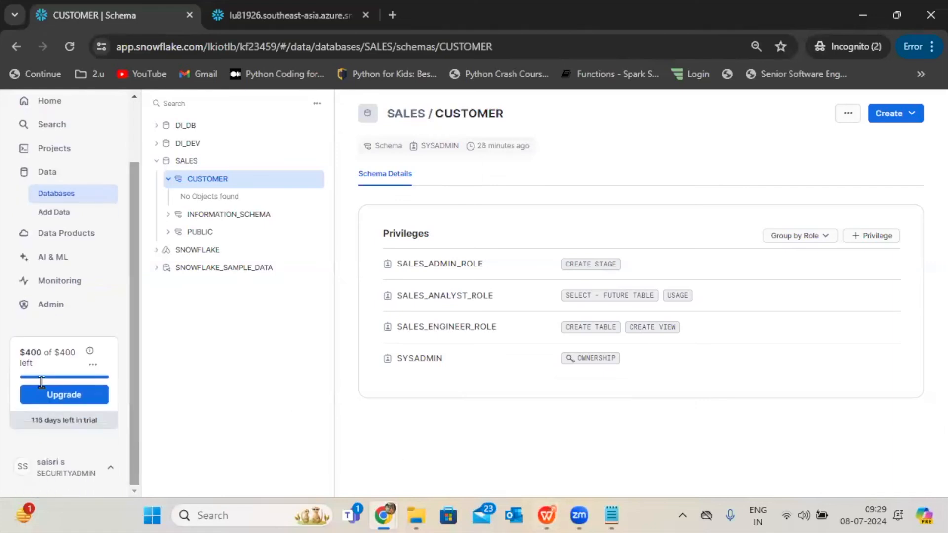
{"action": "left_click", "coordinate": [36, 318]}
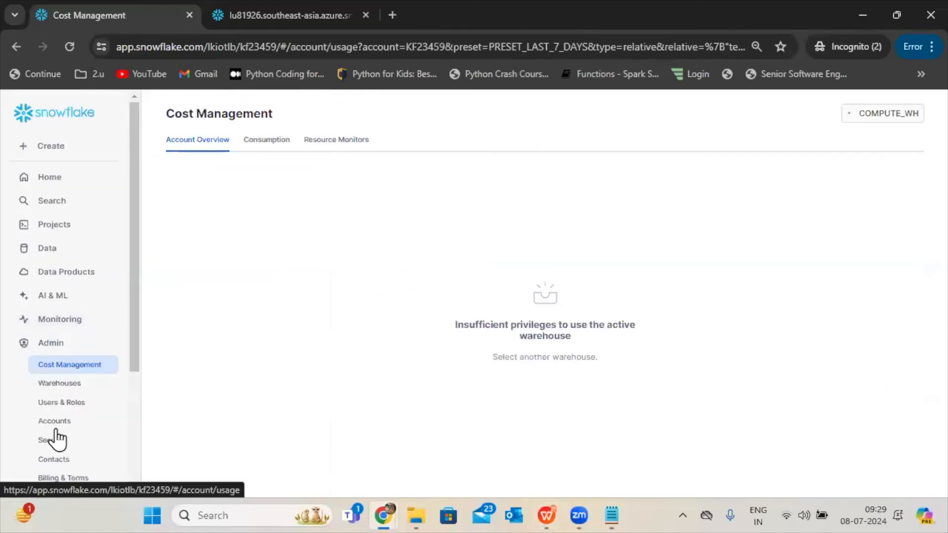
{"action": "left_click", "coordinate": [65, 423]}
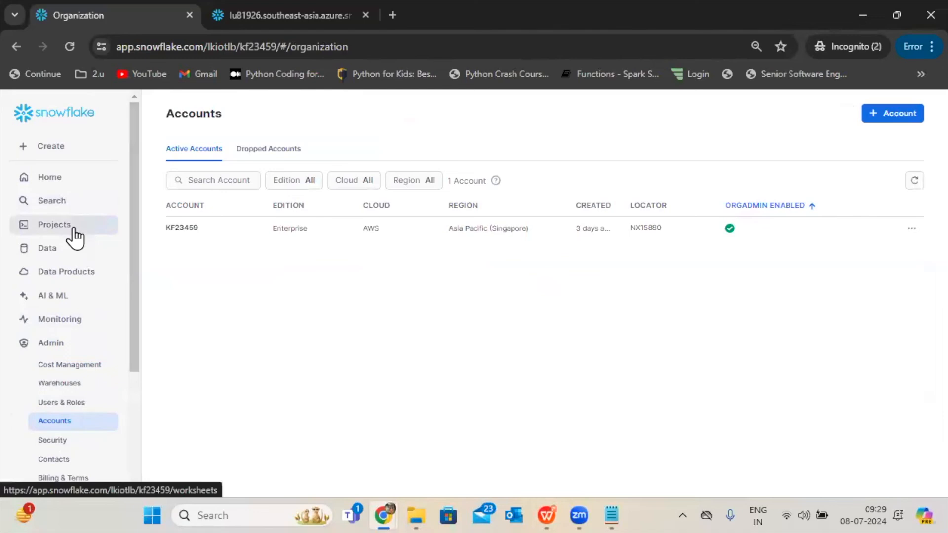
{"action": "left_click", "coordinate": [75, 261]}
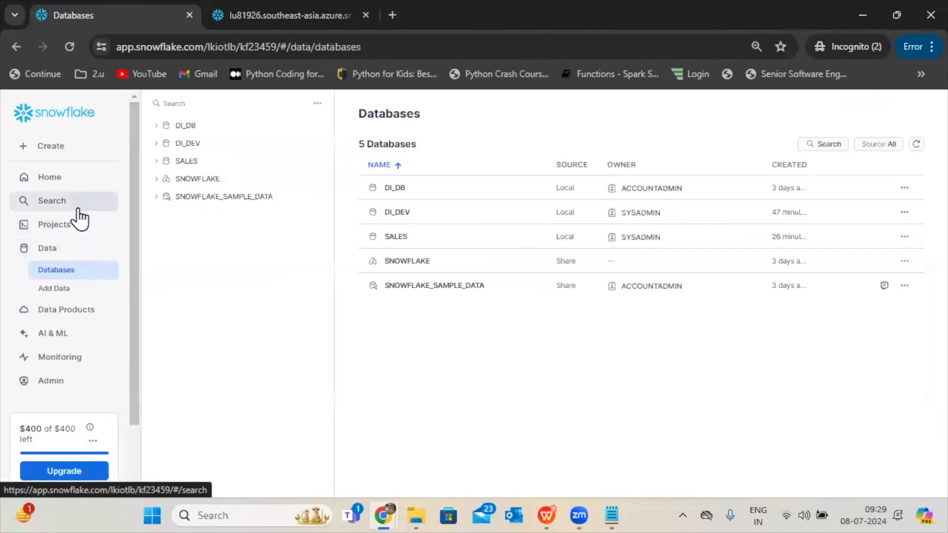
{"action": "left_click", "coordinate": [83, 232]}
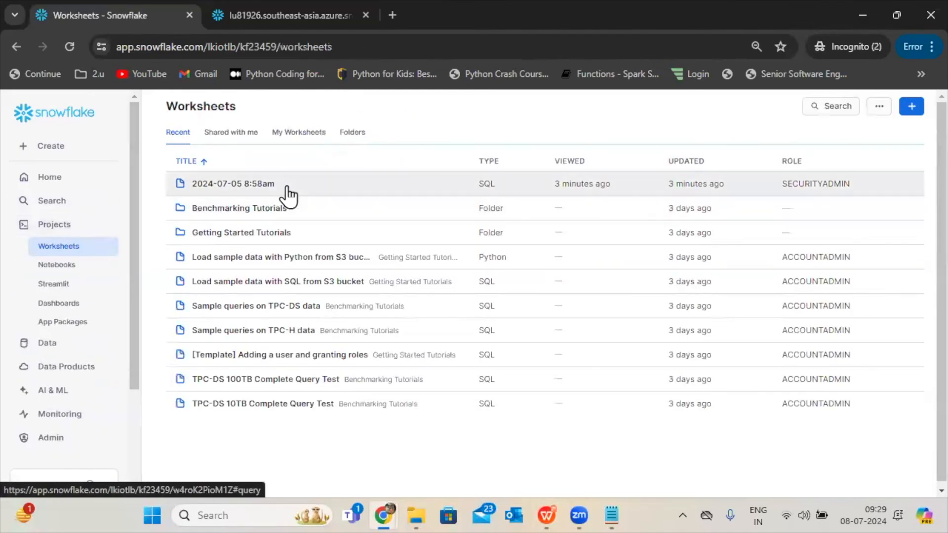
{"action": "left_click", "coordinate": [289, 195]}
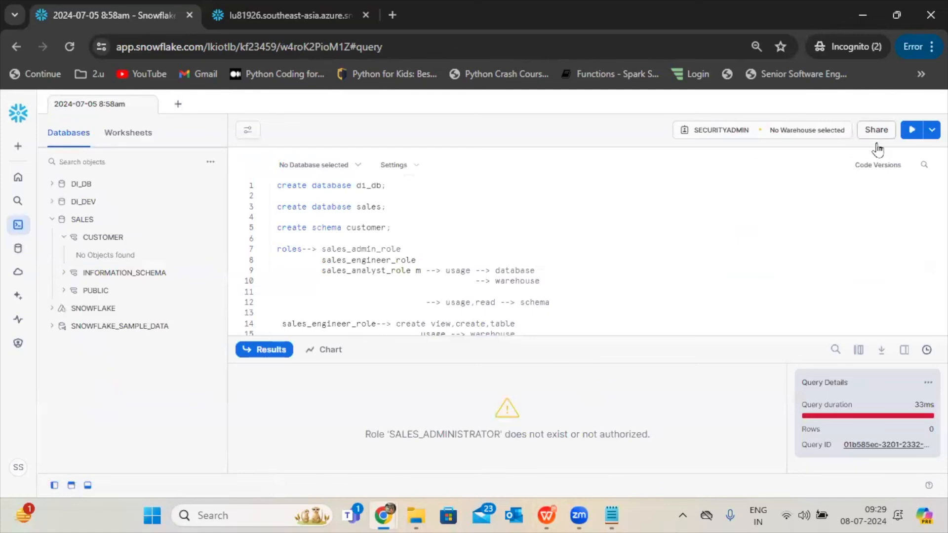
Switch the worksheet's active role to SALES_ADMIN_ROLE to check which databases it can access.
{"action": "left_click", "coordinate": [703, 127]}
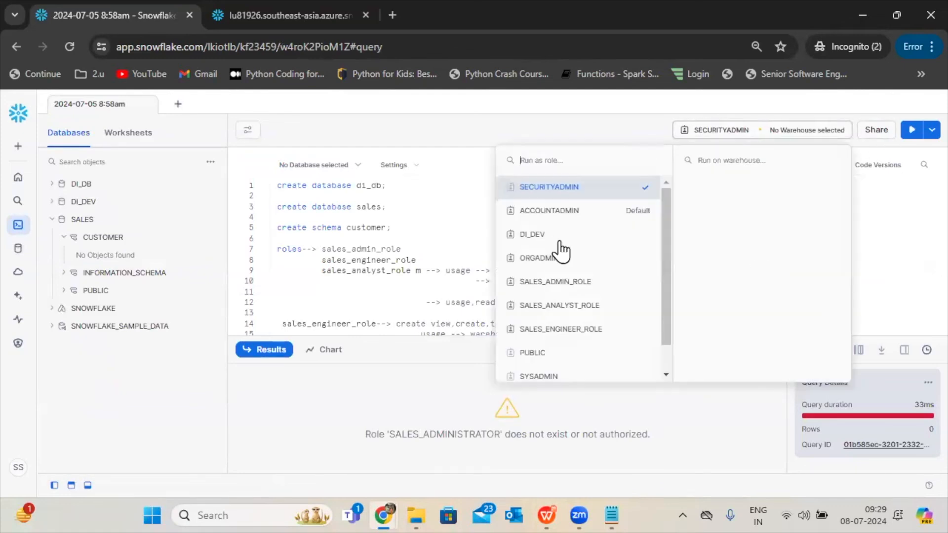
{"action": "left_click", "coordinate": [565, 283]}
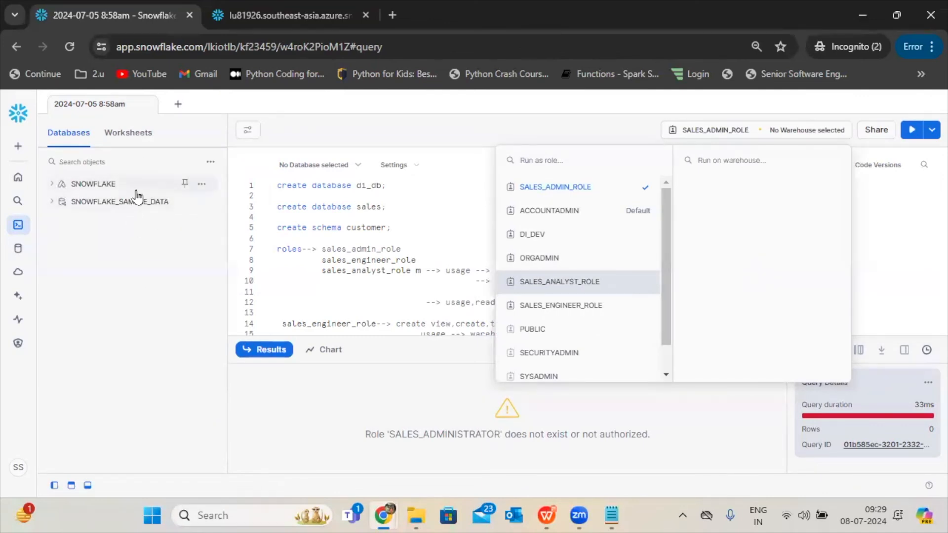
{"action": "left_click", "coordinate": [449, 253]}
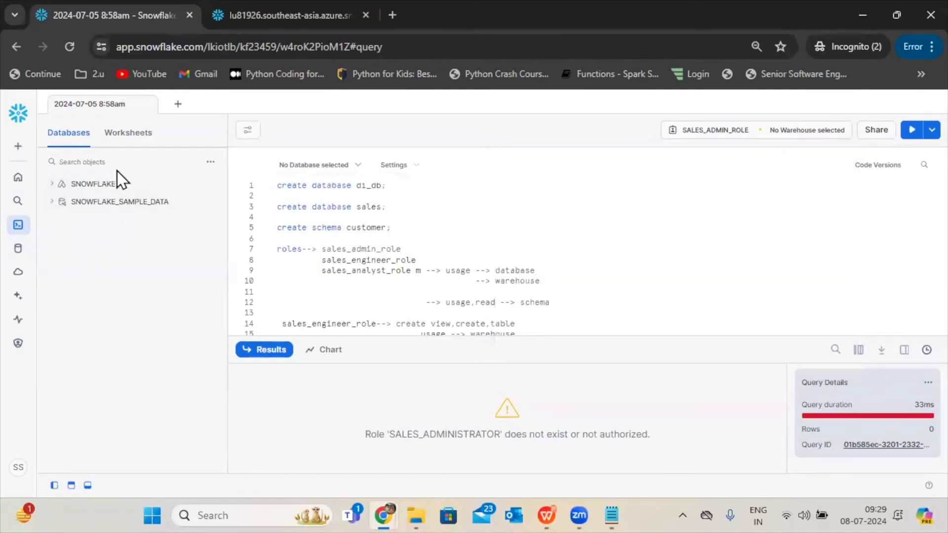
Open SALES_ADMIN_ROLE from the account's roles table and check its privileges and granted roles.
{"action": "left_click", "coordinate": [18, 346]}
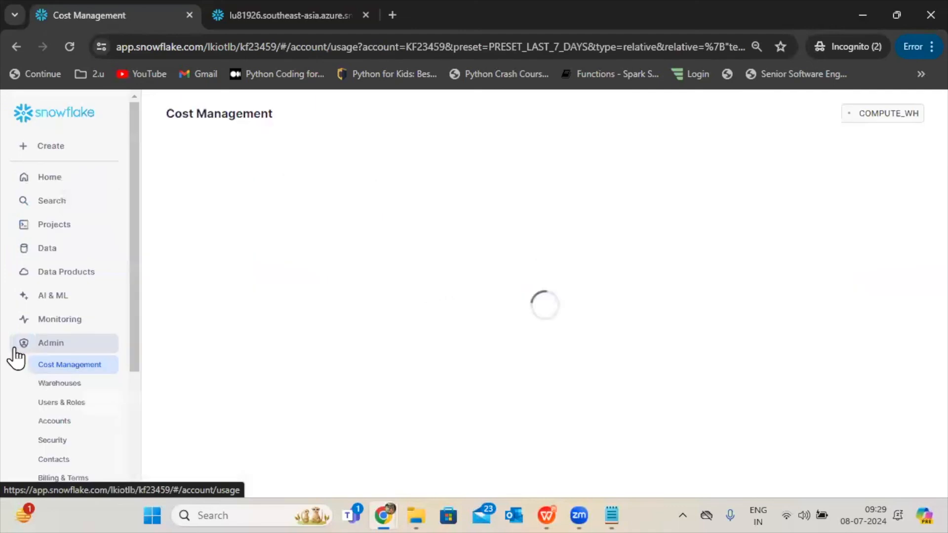
{"action": "left_click", "coordinate": [61, 402]}
{"action": "left_click", "coordinate": [213, 112]}
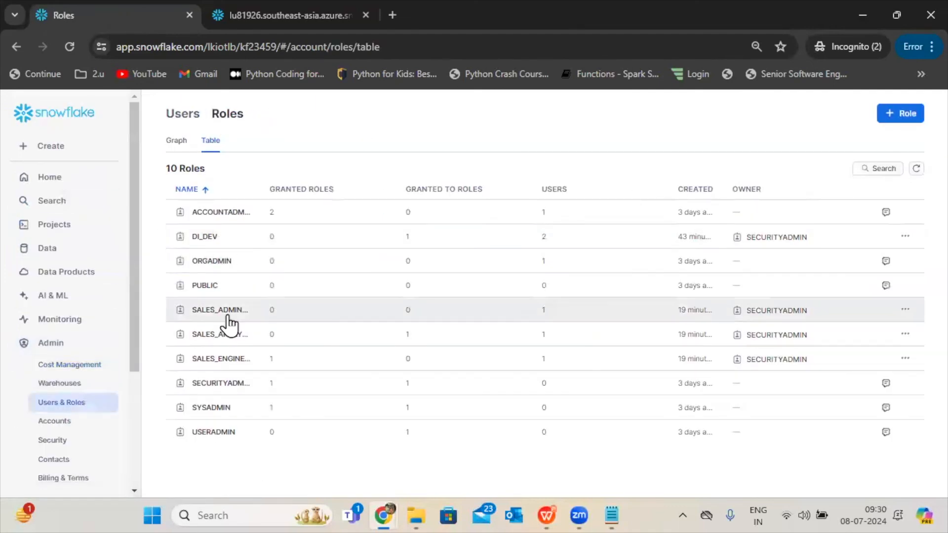
{"action": "left_click", "coordinate": [227, 315]}
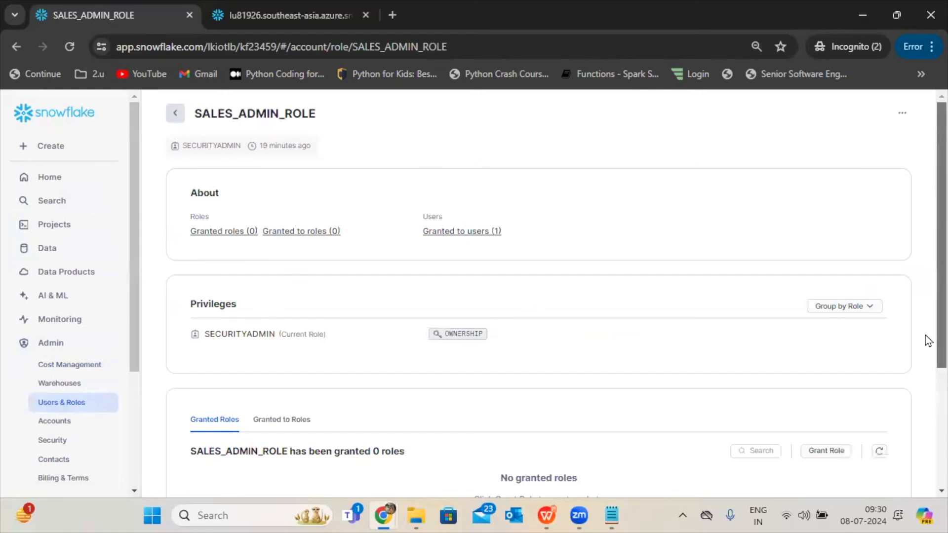
{"action": "scroll", "coordinate": [924, 328], "scroll_direction": "down", "scroll_amount": 4}
{"action": "scroll", "coordinate": [924, 409], "scroll_direction": "up", "scroll_amount": 3}
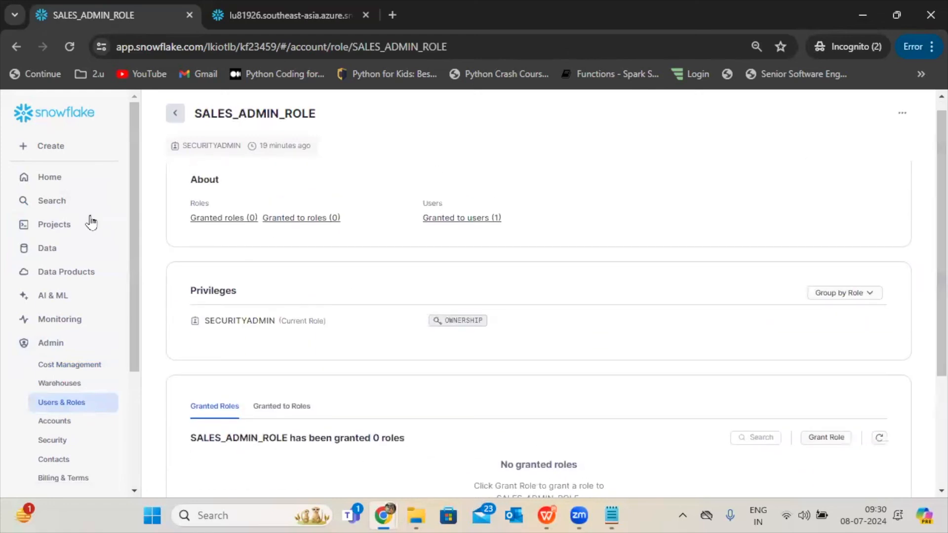
Reopen the 2024-07-05 8:58am worksheet and switch its active role to SALES_ENGINEER_ROLE.
{"action": "left_click", "coordinate": [67, 224]}
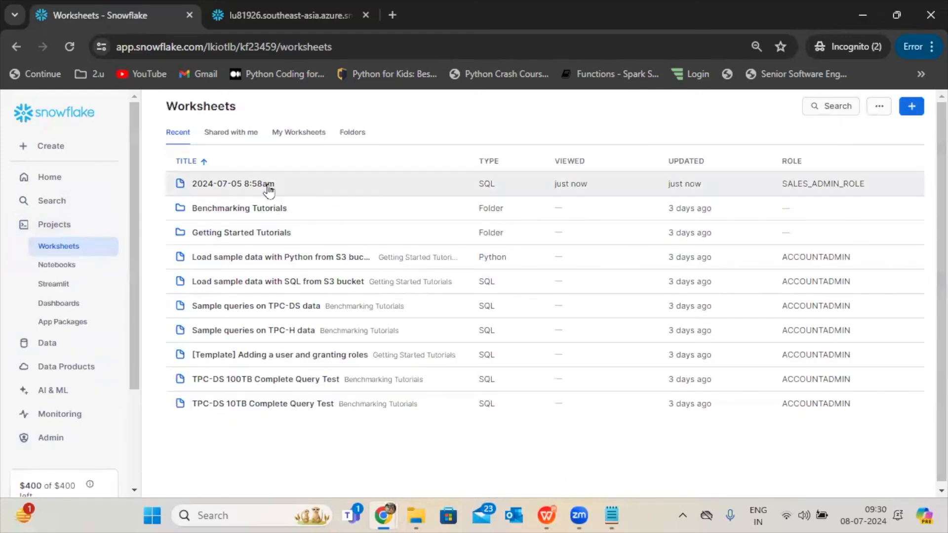
{"action": "left_click", "coordinate": [269, 189]}
{"action": "left_click", "coordinate": [692, 131]}
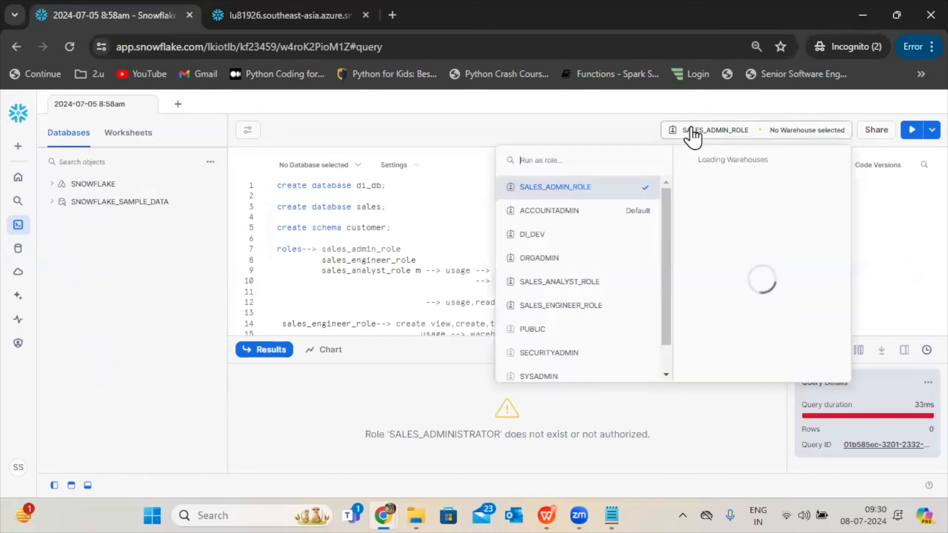
{"action": "left_click", "coordinate": [555, 315]}
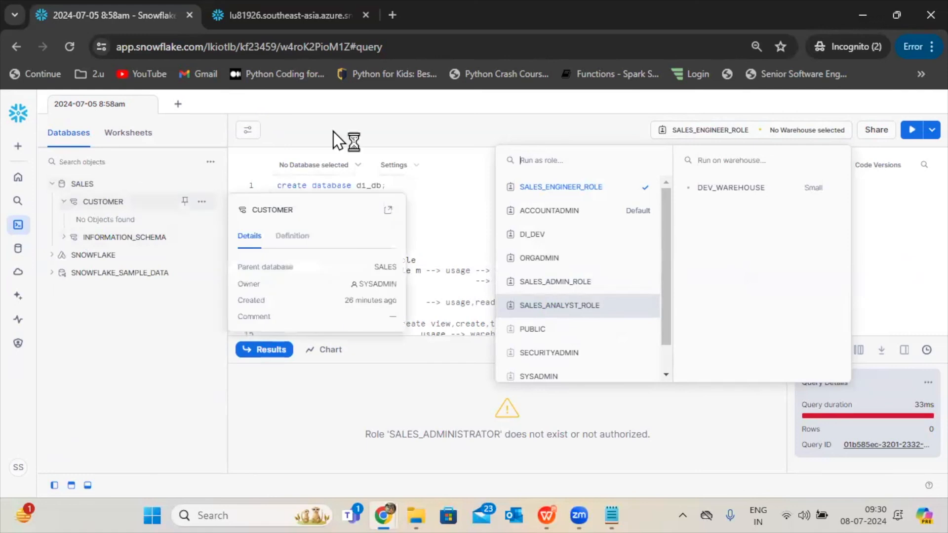
{"action": "left_click", "coordinate": [416, 242]}
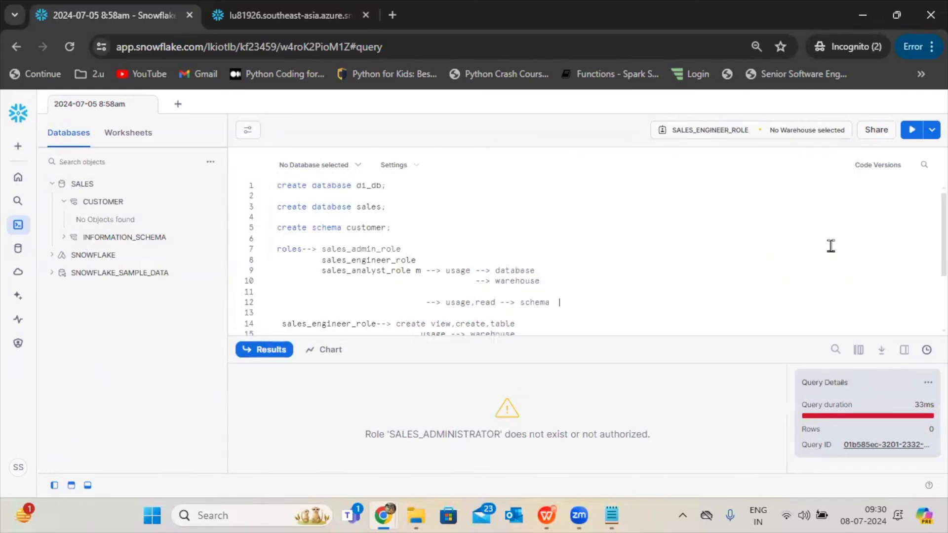
Compare the sales_engineer_role notes in the worksheet with the databases and warehouses available to that role.
{"action": "scroll", "coordinate": [928, 254], "scroll_direction": "down", "scroll_amount": 2}
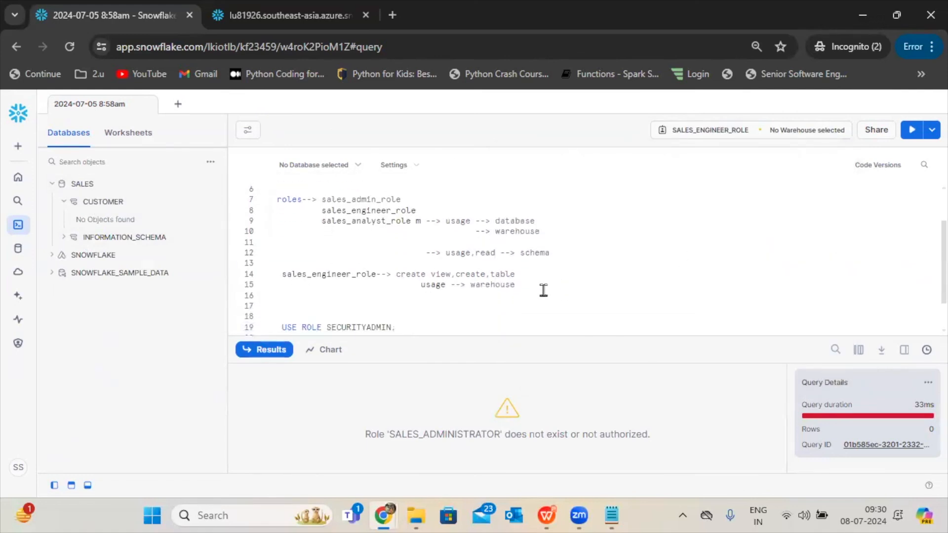
{"action": "left_click_drag", "start_coordinate": [396, 277], "coordinate": [517, 285]}
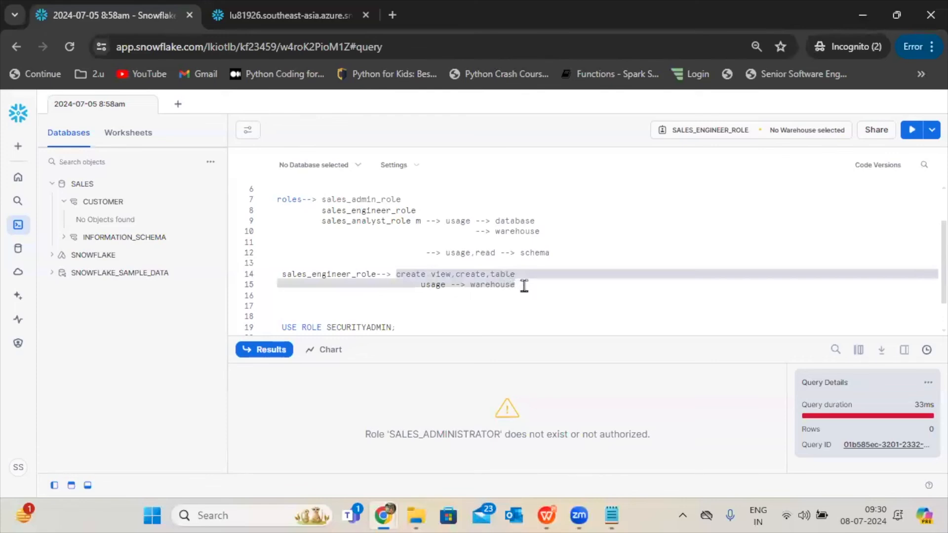
{"action": "mouse_move", "coordinate": [88, 200]}
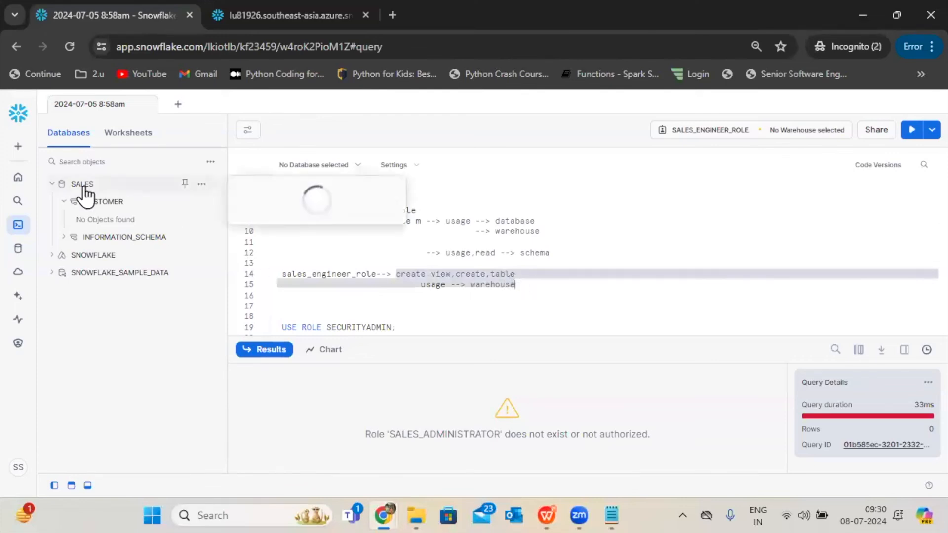
{"action": "left_click", "coordinate": [766, 132]}
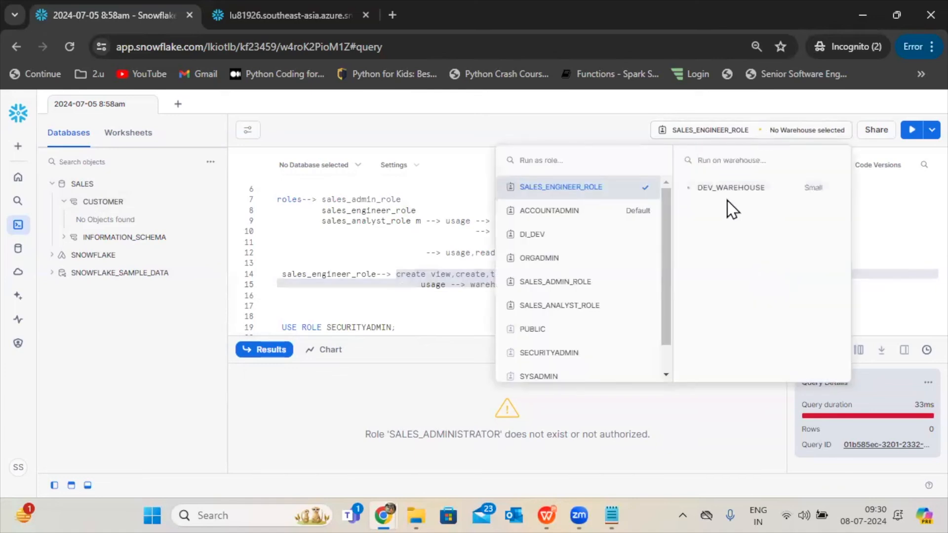
{"action": "left_click", "coordinate": [383, 244]}
{"action": "left_click_drag", "start_coordinate": [415, 284], "coordinate": [515, 285]}
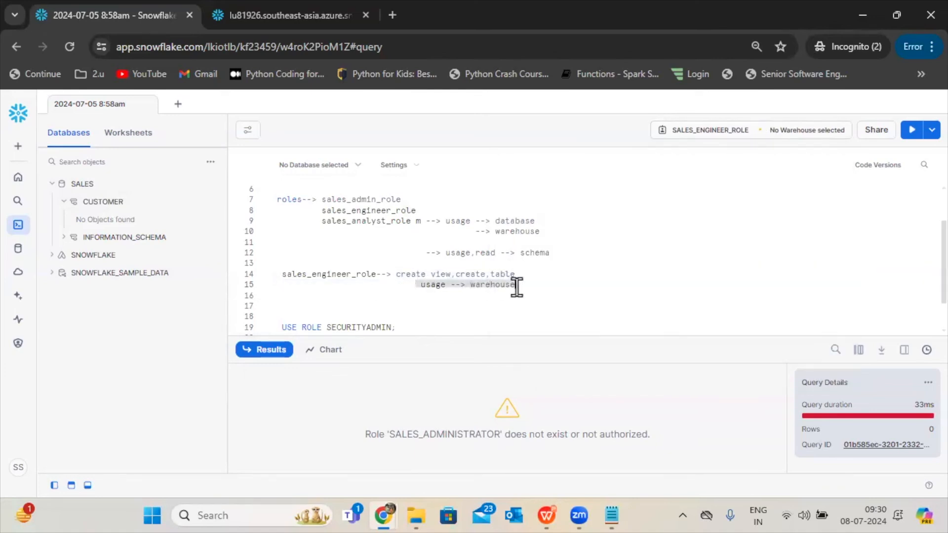
Append "-- schema" to the sales_engineer_role note after "create view,create,table".
{"action": "left_click", "coordinate": [411, 276]}
{"action": "left_click_drag", "start_coordinate": [398, 275], "coordinate": [534, 270]}
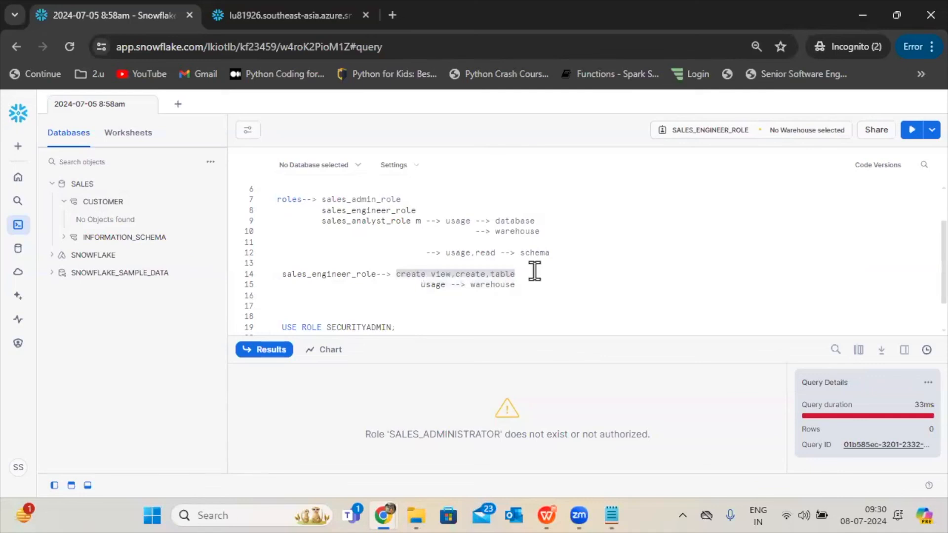
{"action": "left_click", "coordinate": [534, 271]}
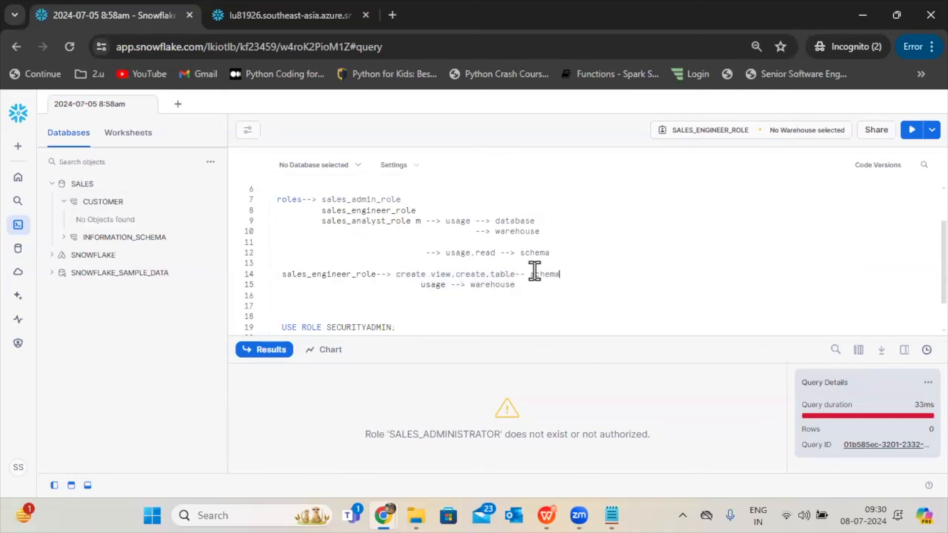
Check the sales_analyst_role note about database usage against the SALES database details in the object list.
{"action": "left_click_drag", "start_coordinate": [485, 220], "coordinate": [548, 218]}
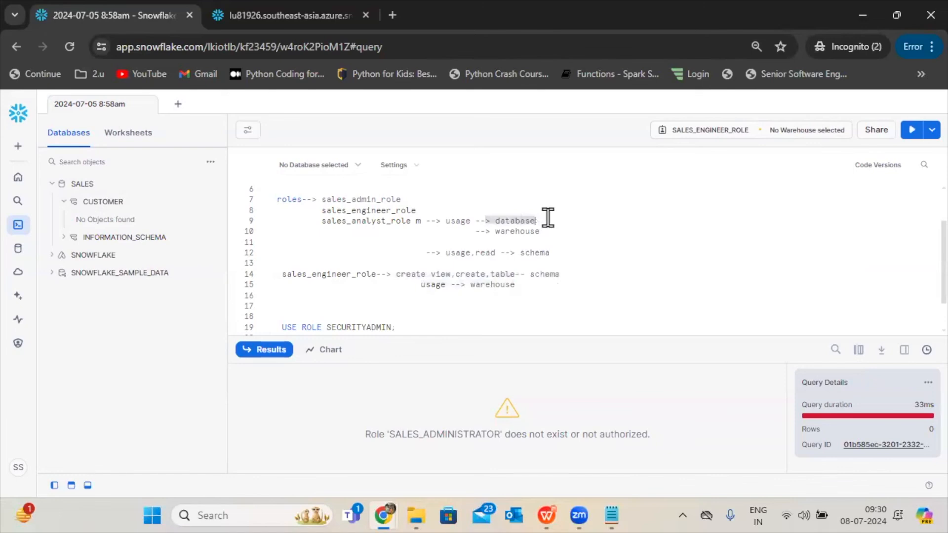
{"action": "mouse_move", "coordinate": [123, 192]}
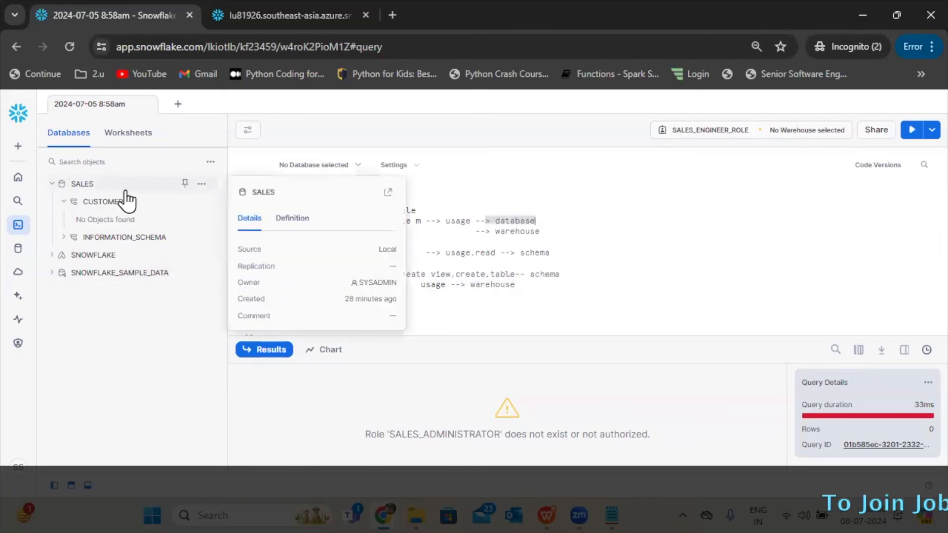
{"action": "left_click", "coordinate": [628, 275]}
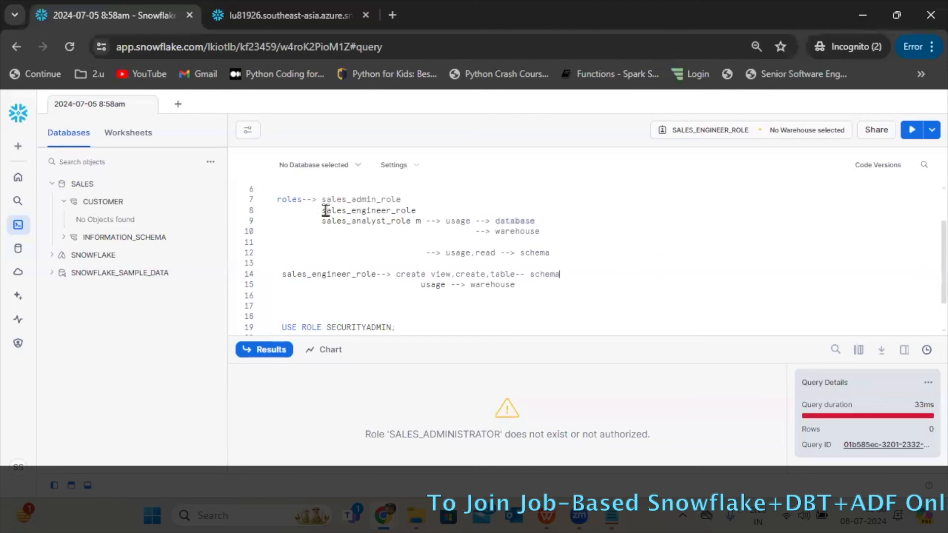
{"action": "left_click_drag", "start_coordinate": [445, 220], "coordinate": [563, 219]}
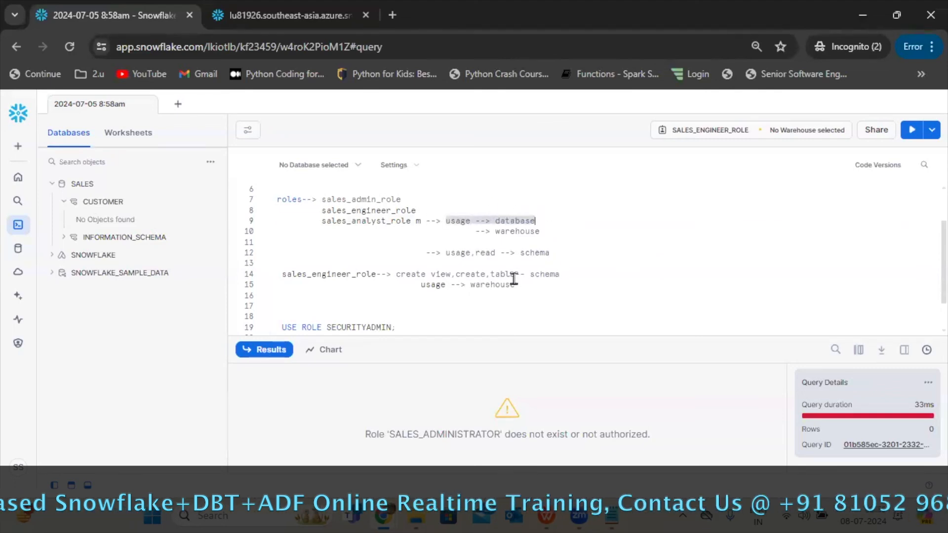
Open the user's details from the account's users list and review the roles granted to that user.
{"action": "left_click", "coordinate": [18, 344]}
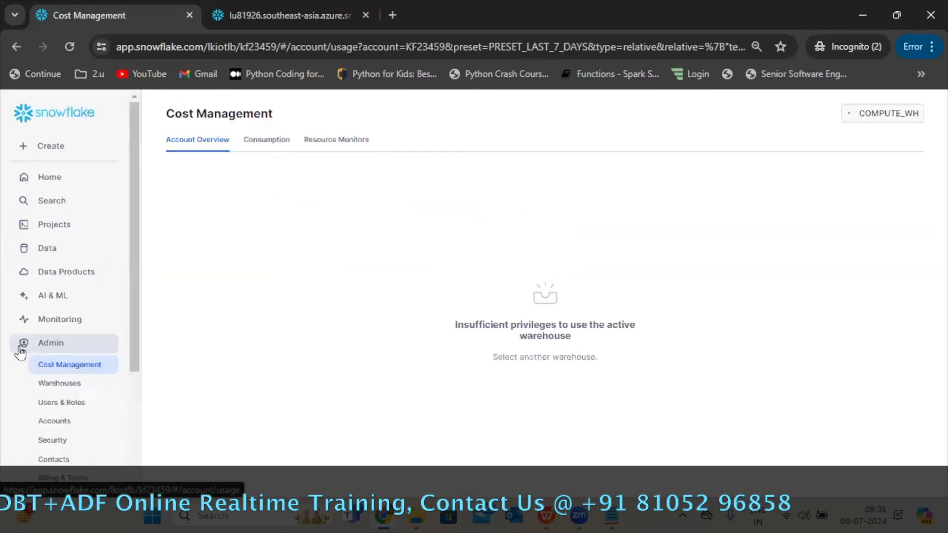
{"action": "left_click", "coordinate": [68, 403]}
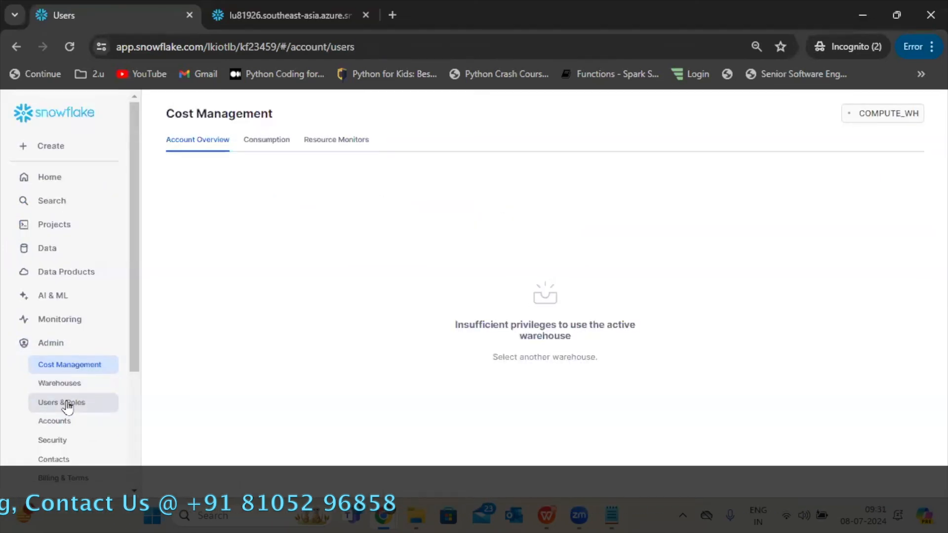
{"action": "left_click", "coordinate": [212, 217]}
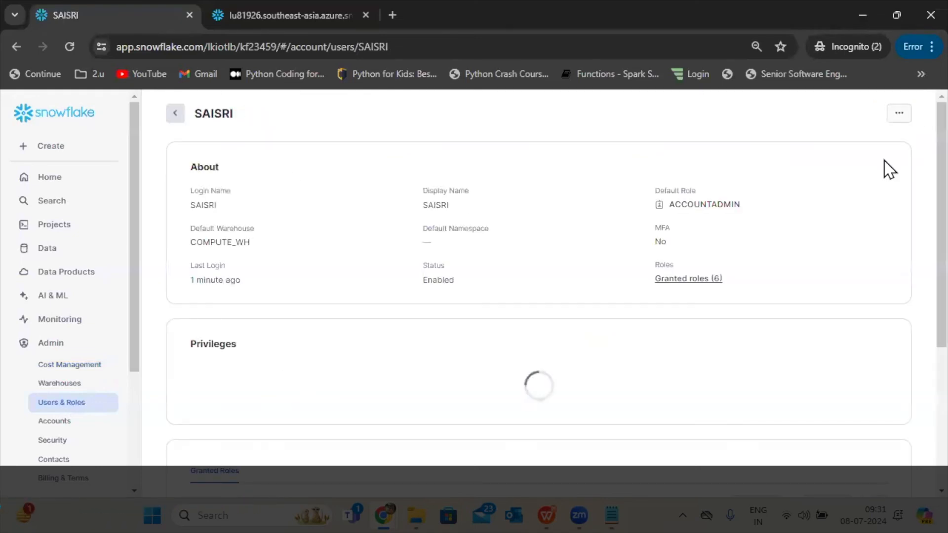
{"action": "scroll", "coordinate": [918, 296], "scroll_direction": "down", "scroll_amount": 5}
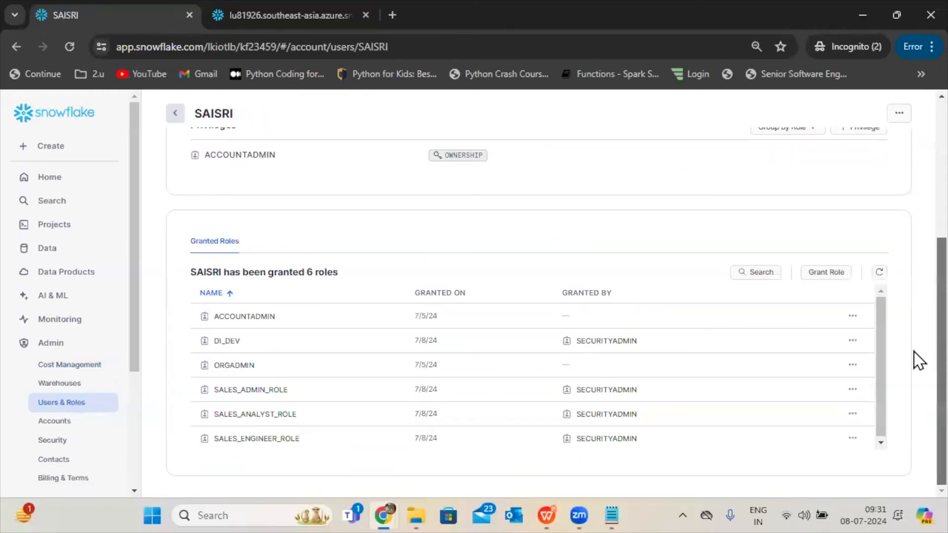
Open SALES_ENGINEER_ROLE from the account's roles list and review which roles it has been granted.
{"action": "scroll", "coordinate": [914, 176], "scroll_direction": "up", "scroll_amount": 5}
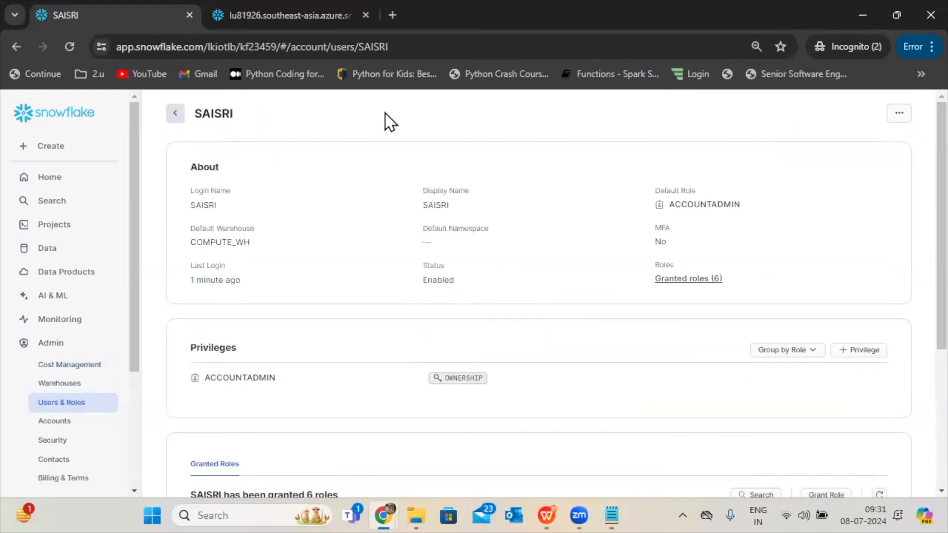
{"action": "left_click", "coordinate": [175, 113]}
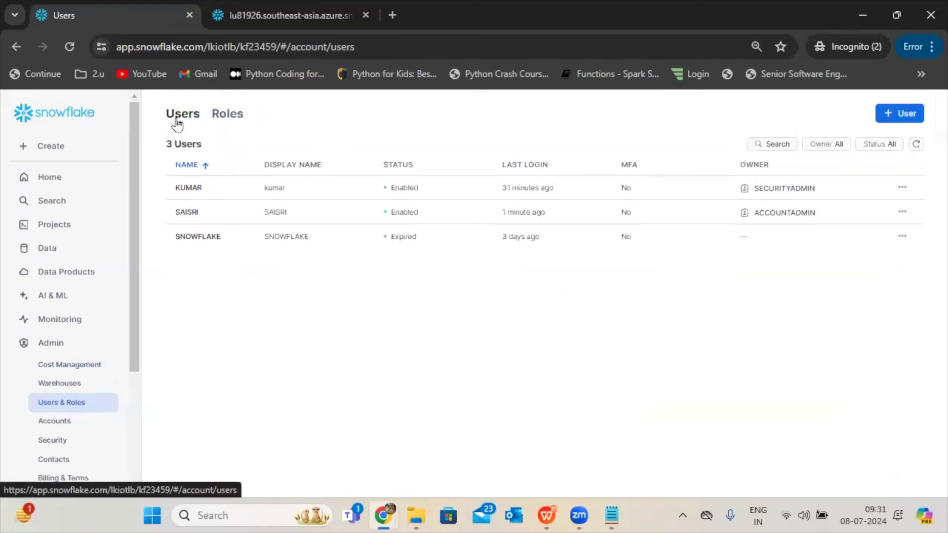
{"action": "left_click", "coordinate": [224, 120]}
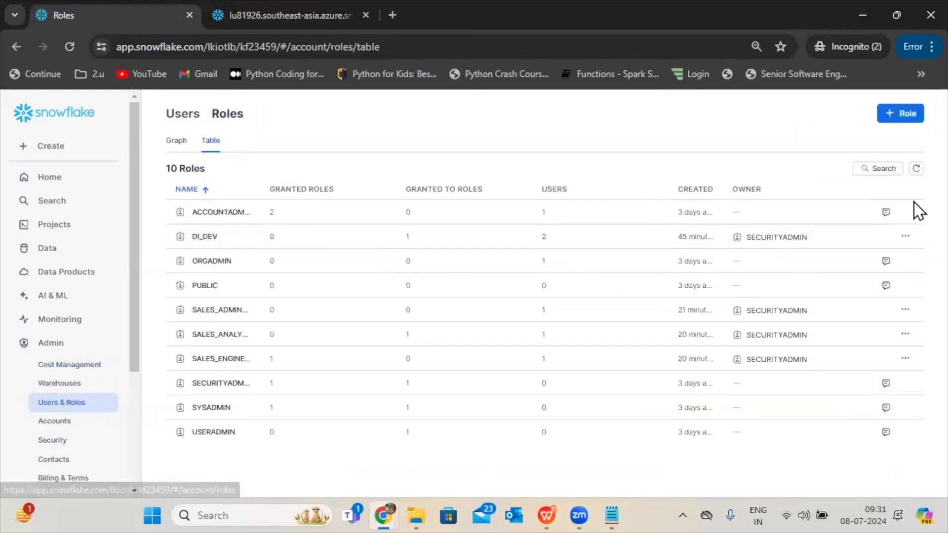
{"action": "left_click", "coordinate": [235, 360]}
{"action": "scroll", "coordinate": [914, 391], "scroll_direction": "down", "scroll_amount": 4}
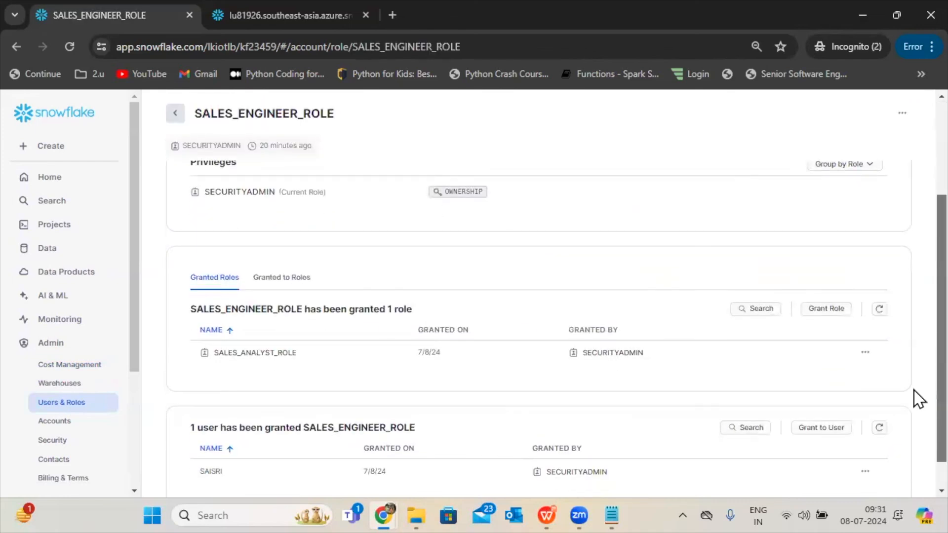
{"action": "mouse_move", "coordinate": [272, 317]}
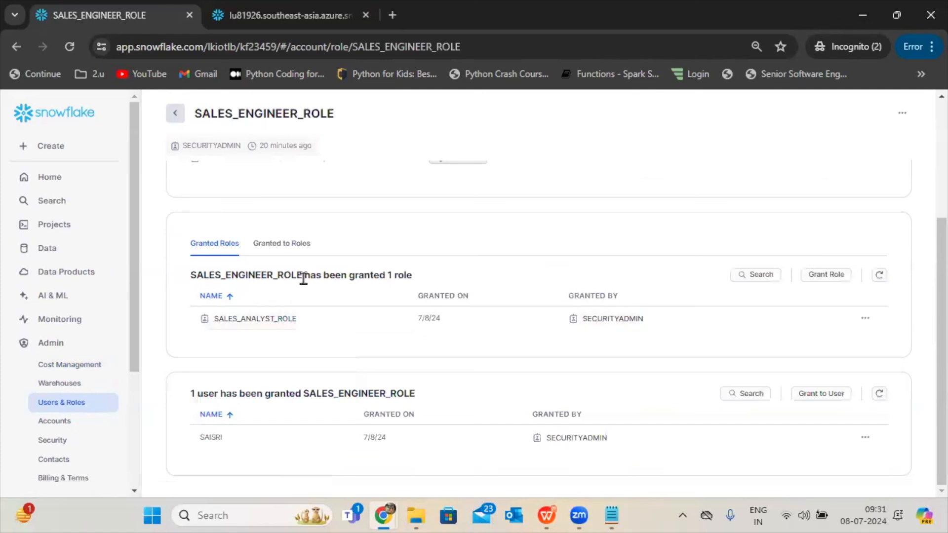
{"action": "left_click_drag", "start_coordinate": [356, 276], "coordinate": [458, 289]}
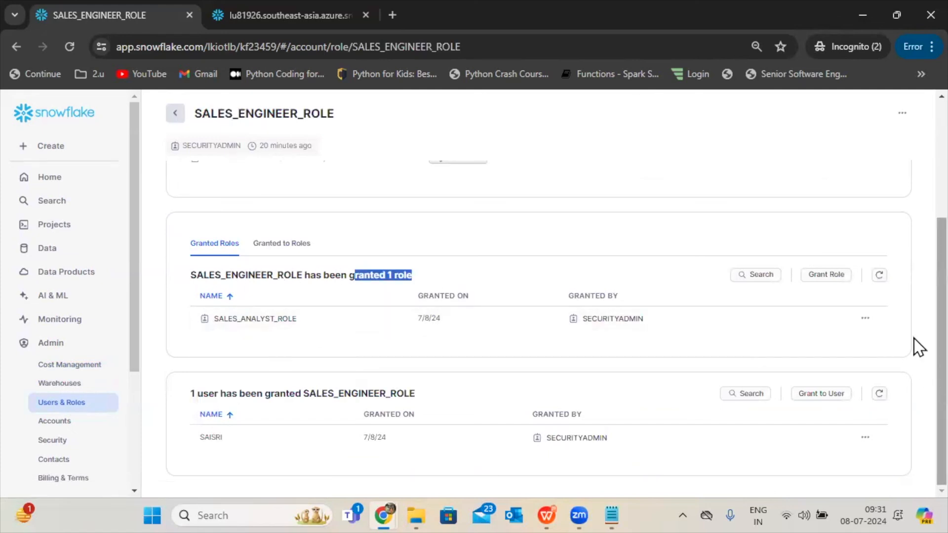
{"action": "scroll", "coordinate": [918, 296], "scroll_direction": "up", "scroll_amount": 4}
Open SALES_ADMIN_ROLE from the roles list and grant SALES_ENGINEER_ROLE to it.
{"action": "left_click", "coordinate": [175, 115]}
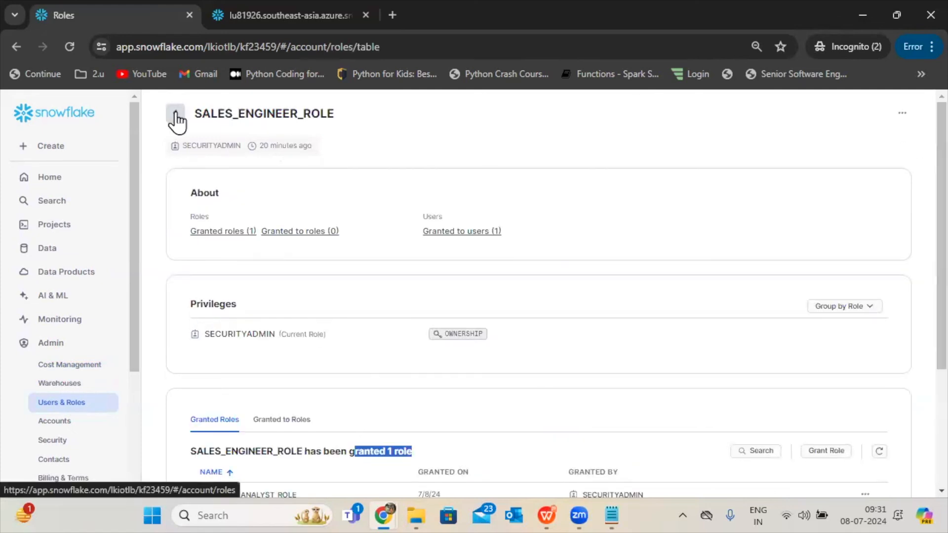
{"action": "left_click", "coordinate": [233, 311]}
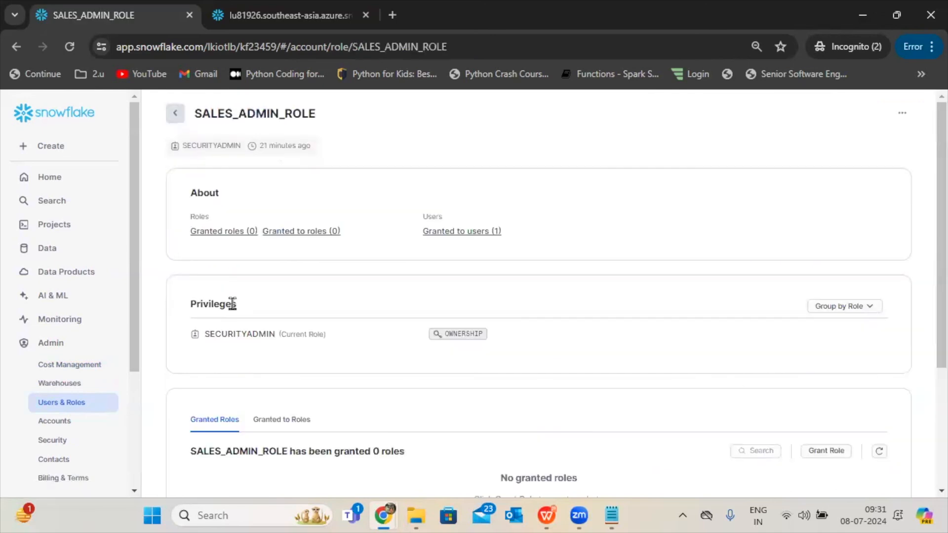
{"action": "left_click_drag", "start_coordinate": [937, 232], "coordinate": [938, 315]}
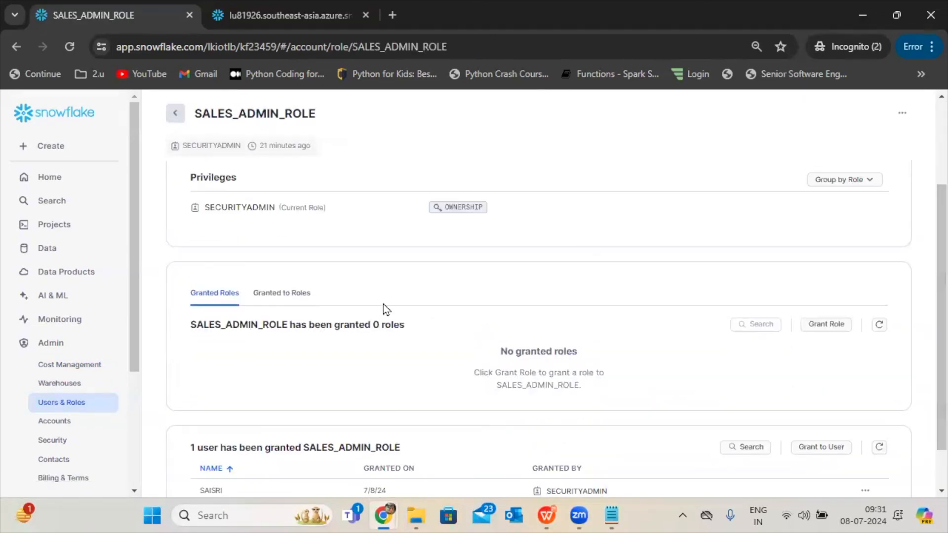
{"action": "left_click", "coordinate": [309, 305]}
{"action": "left_click", "coordinate": [200, 294]}
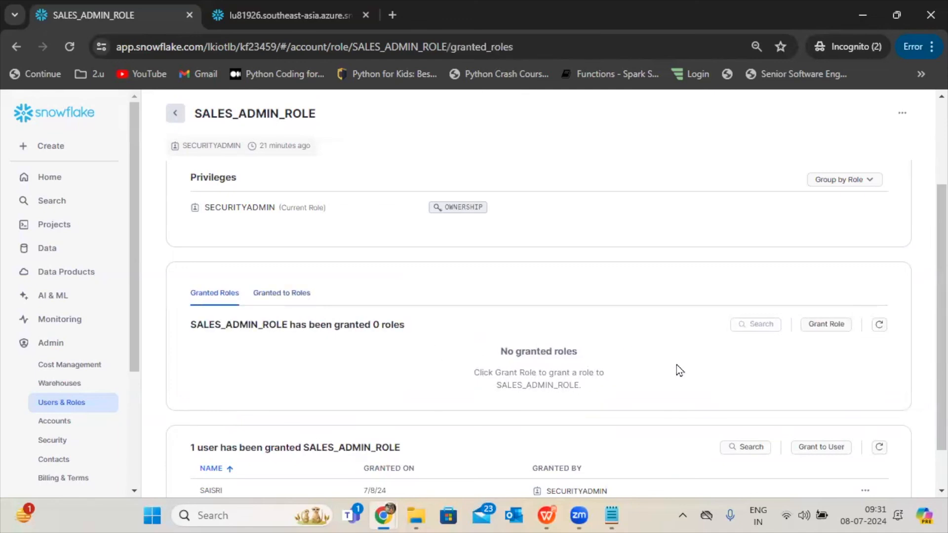
{"action": "left_click", "coordinate": [826, 325]}
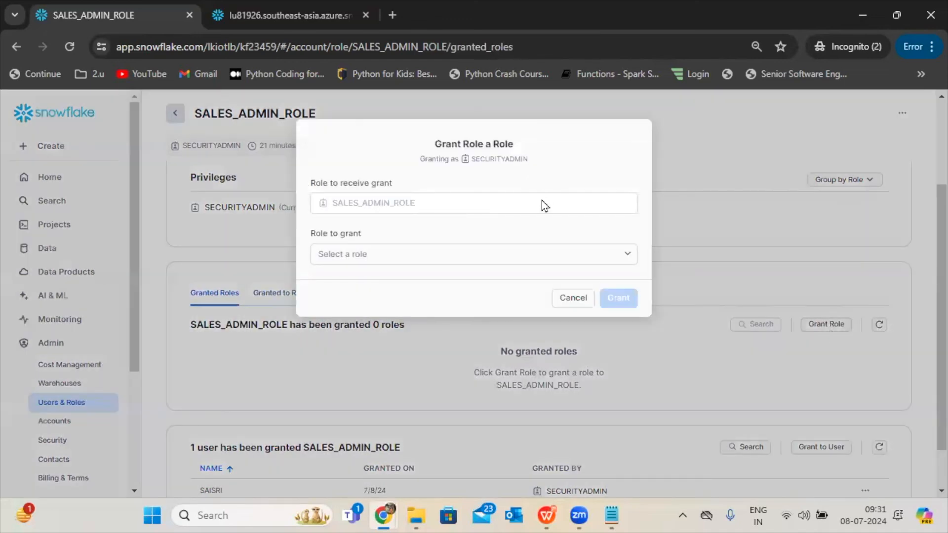
{"action": "left_click", "coordinate": [479, 254]}
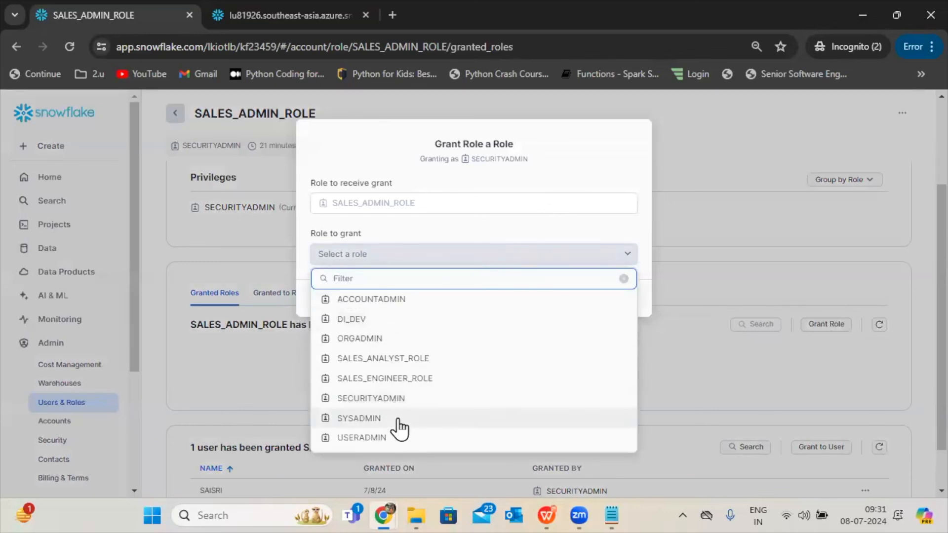
{"action": "left_click", "coordinate": [398, 379]}
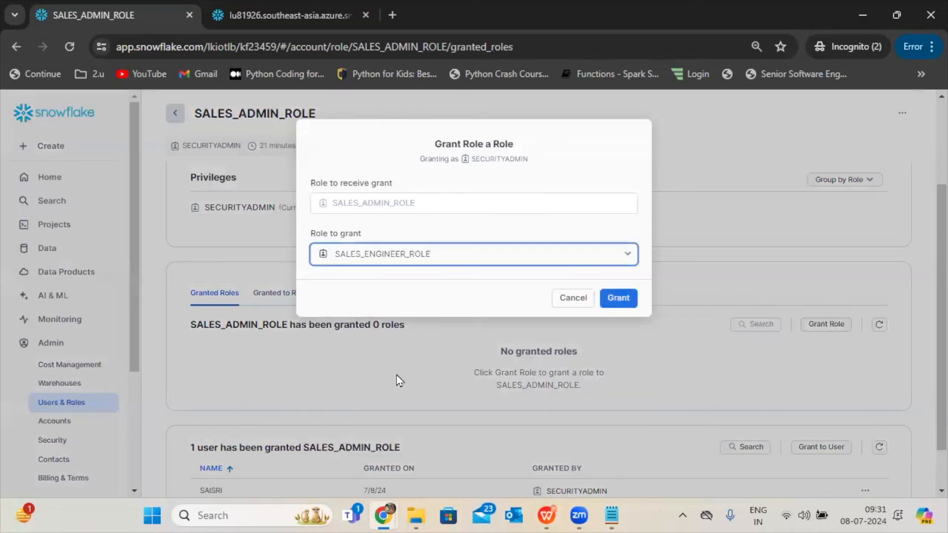
{"action": "left_click", "coordinate": [611, 303]}
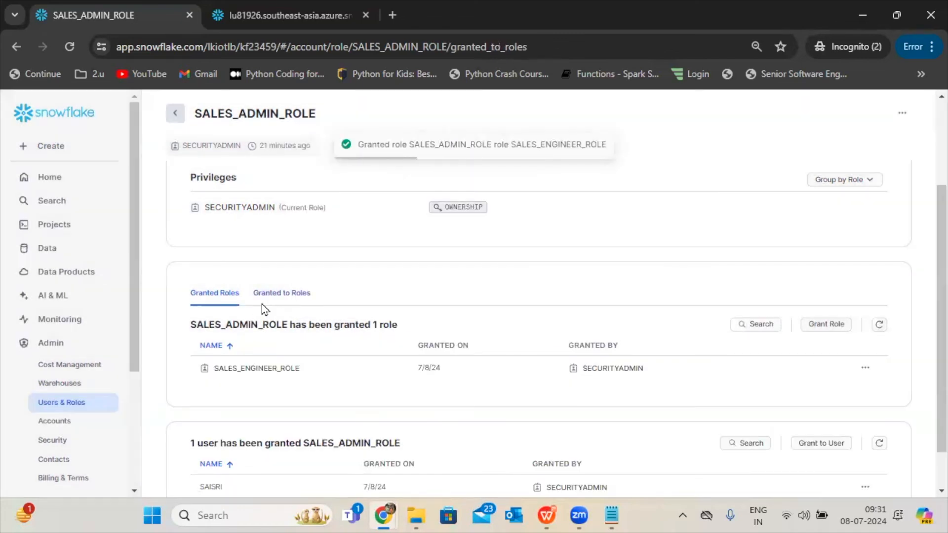
{"action": "left_click", "coordinate": [262, 302]}
{"action": "left_click", "coordinate": [826, 324]}
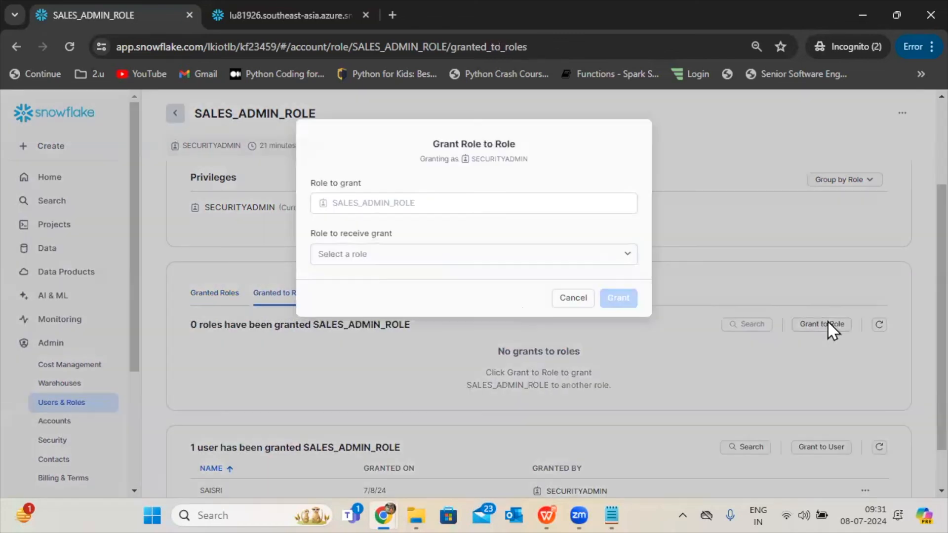
{"action": "left_click", "coordinate": [563, 261]}
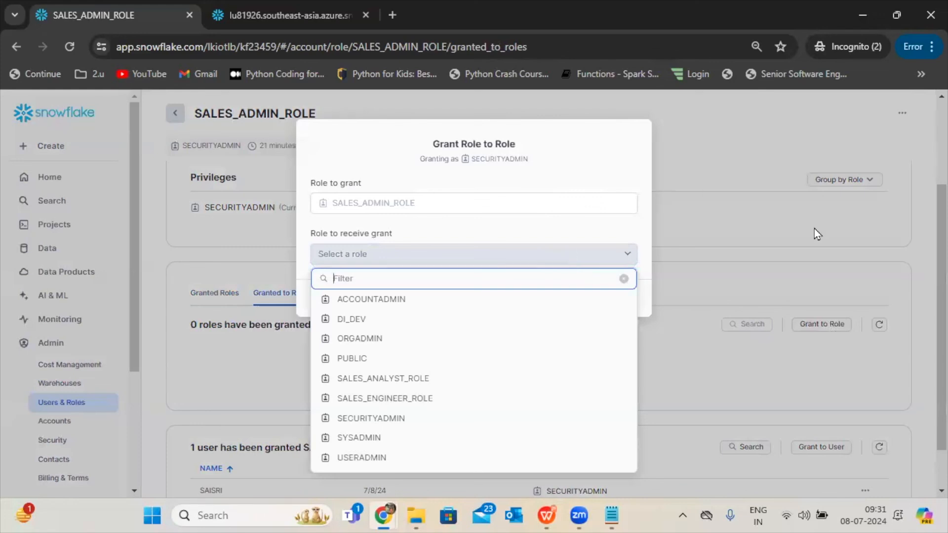
{"action": "left_click", "coordinate": [801, 250]}
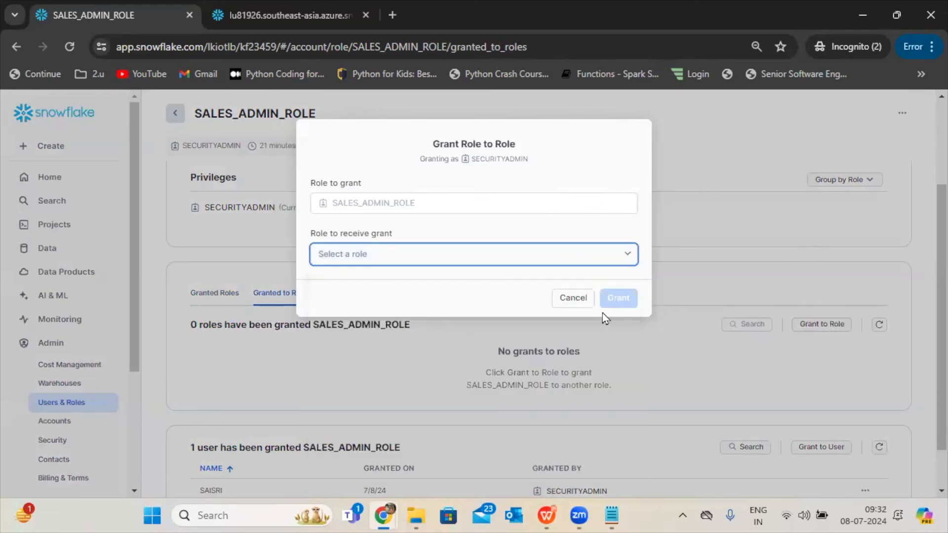
{"action": "left_click", "coordinate": [581, 298]}
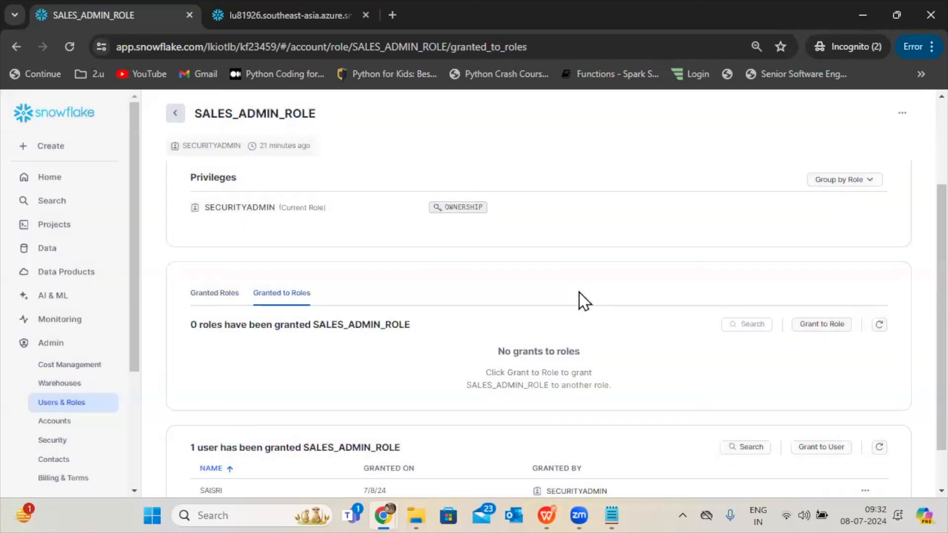
{"action": "left_click", "coordinate": [212, 294]}
{"action": "mouse_move", "coordinate": [296, 377]}
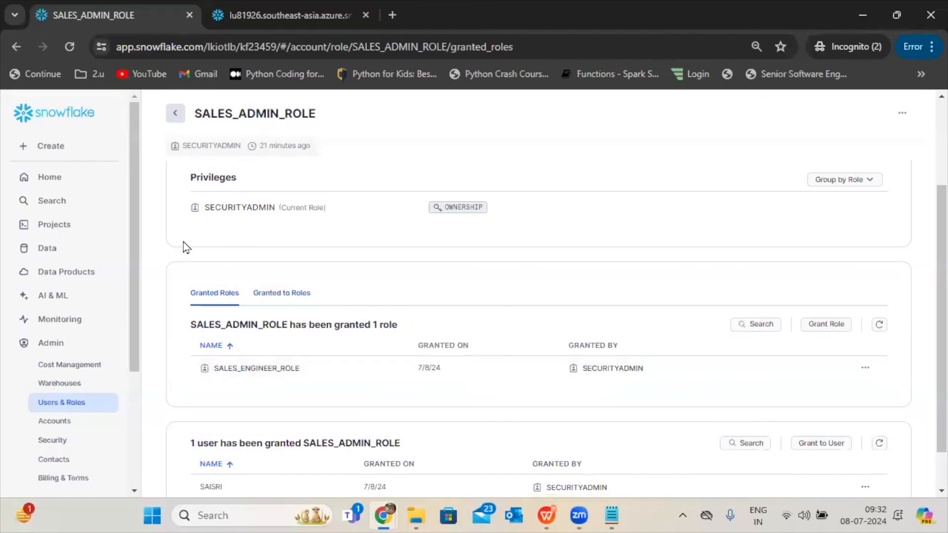
Reopen the 2024-07-05 8:58am worksheet and switch its running role to SALES_ADMIN_ROLE.
{"action": "left_click", "coordinate": [61, 226]}
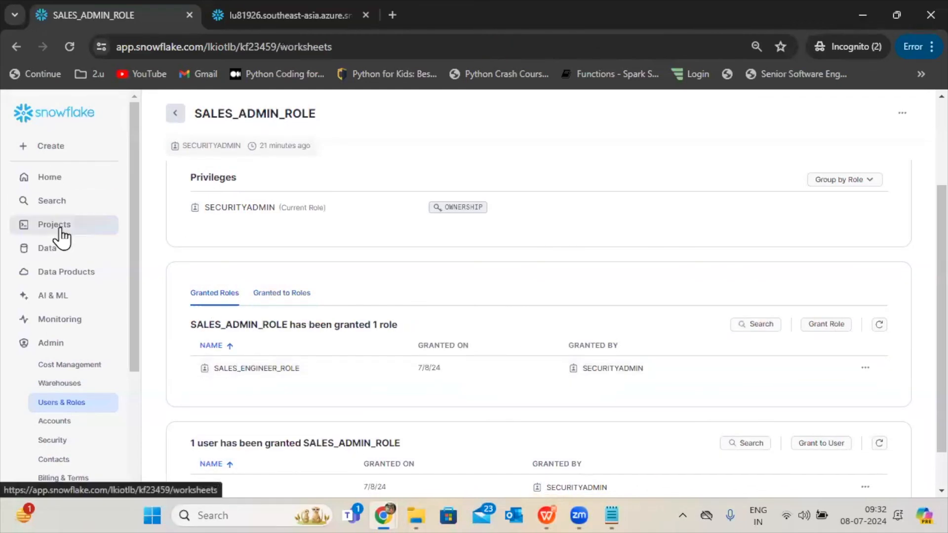
{"action": "left_click", "coordinate": [253, 185]}
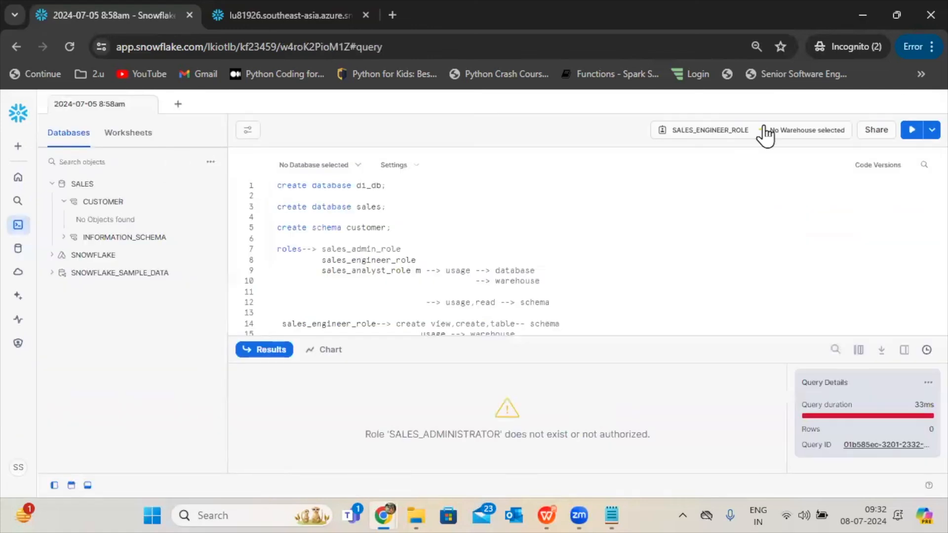
{"action": "left_click", "coordinate": [722, 134]}
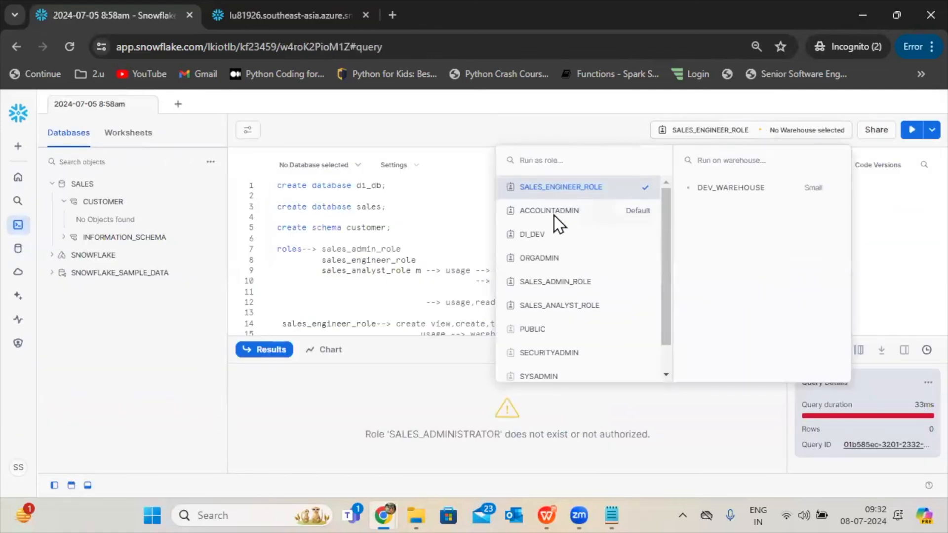
{"action": "left_click", "coordinate": [554, 212]}
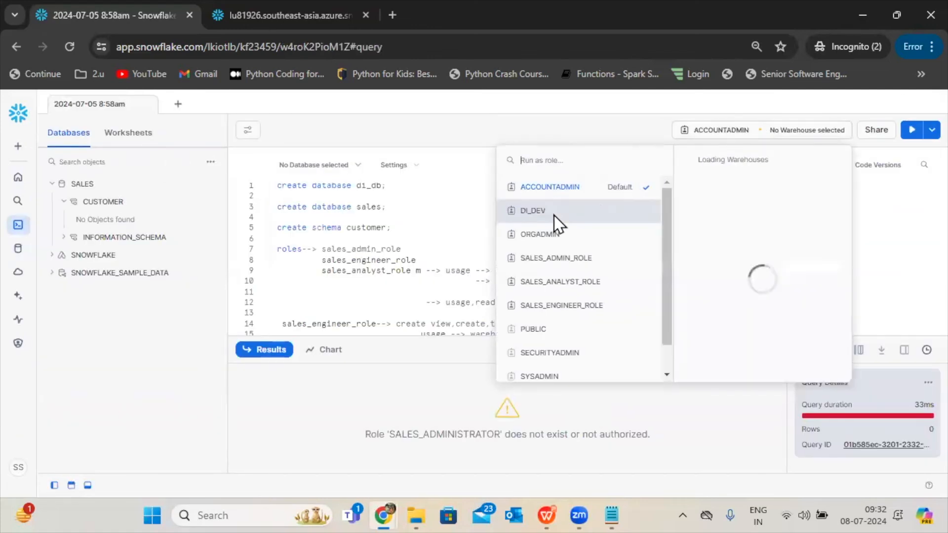
{"action": "left_click", "coordinate": [584, 267]}
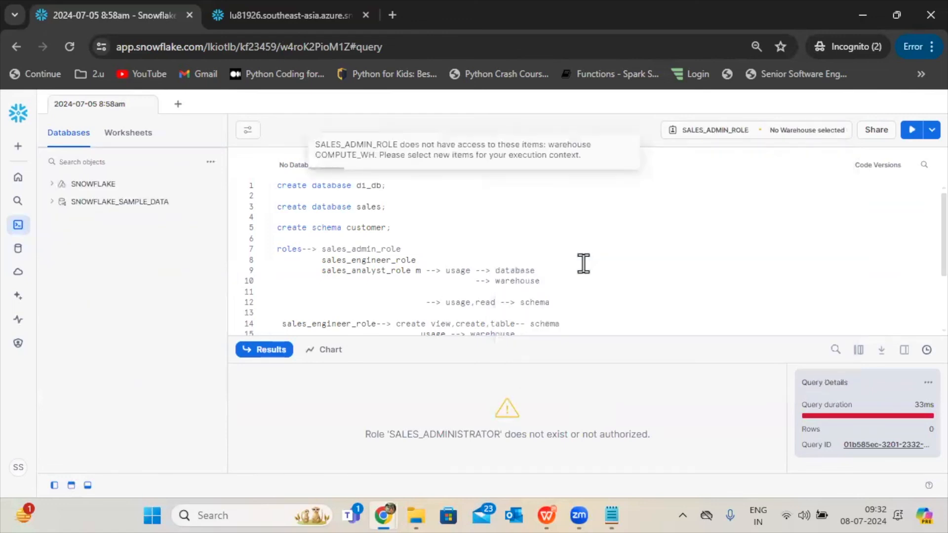
Refresh the worksheet's database objects and inspect the SALES database as SALES_ADMIN_ROLE.
{"action": "left_click", "coordinate": [211, 162]}
{"action": "mouse_move", "coordinate": [91, 189]}
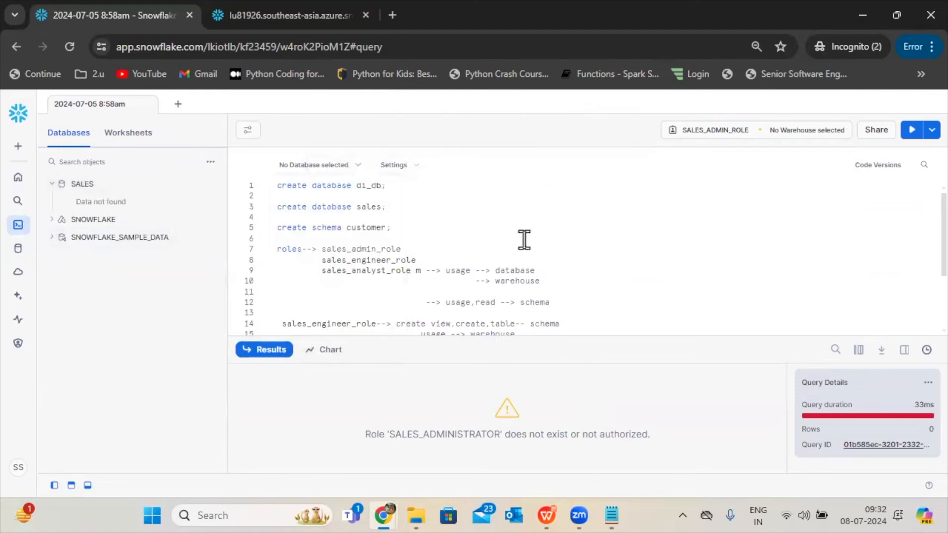
{"action": "left_click", "coordinate": [84, 185]}
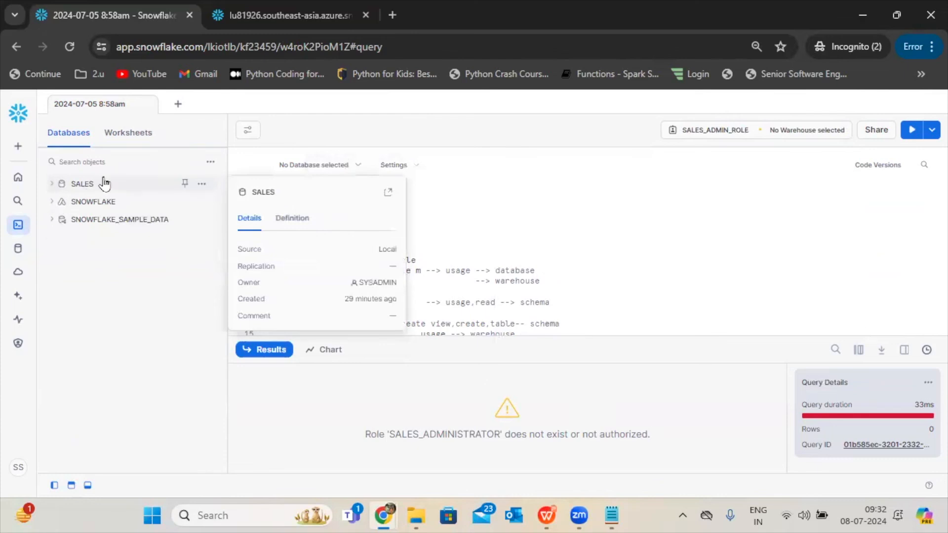
Open the account's roles list and review the grants between the three sales roles.
{"action": "mouse_move", "coordinate": [18, 343]}
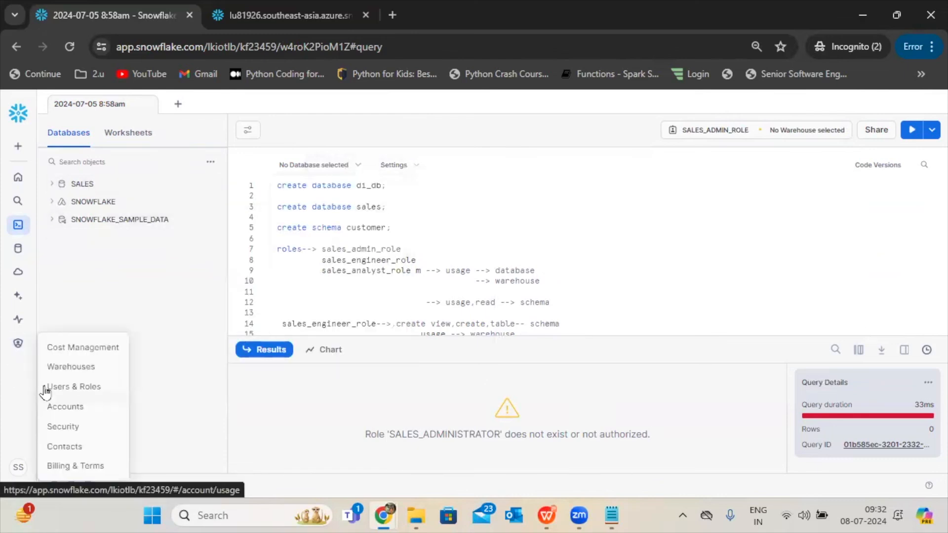
{"action": "left_click", "coordinate": [53, 390]}
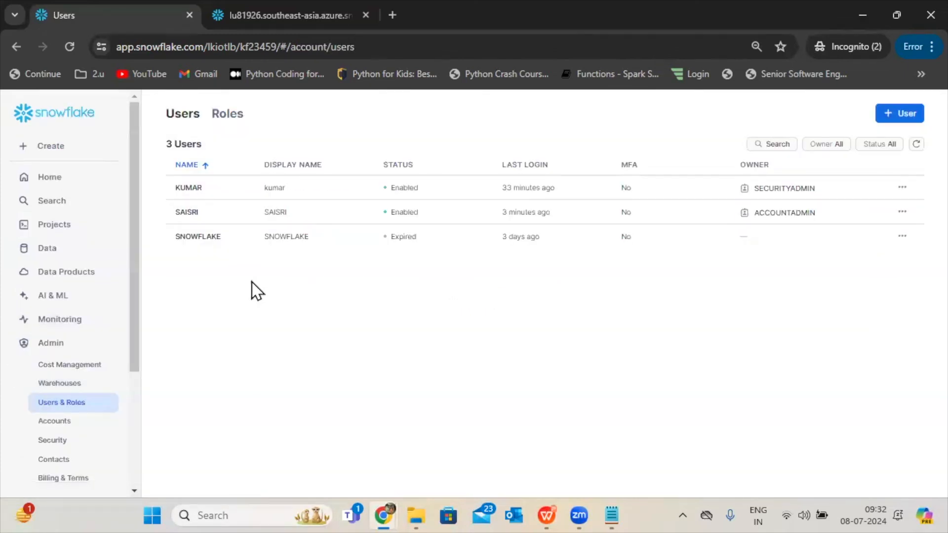
{"action": "left_click", "coordinate": [227, 115]}
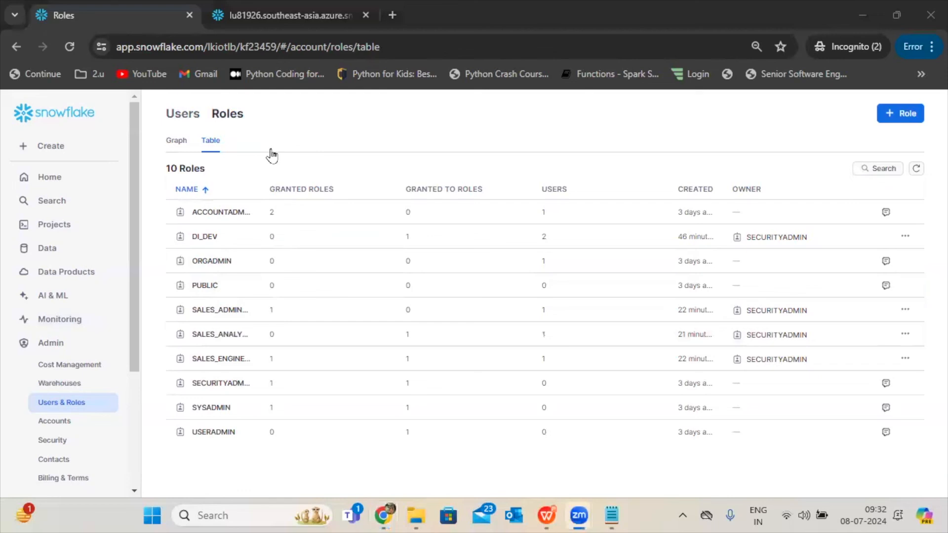
Return to the 2024-07-05 8:58am worksheet and check which warehouses SALES_ADMIN_ROLE can use.
{"action": "left_click", "coordinate": [58, 227]}
{"action": "left_click", "coordinate": [216, 191]}
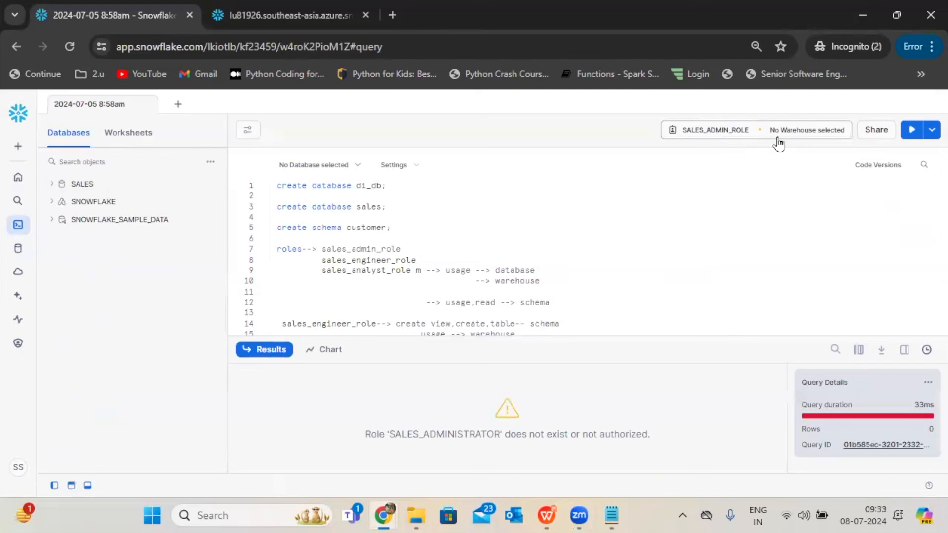
{"action": "left_click", "coordinate": [777, 137]}
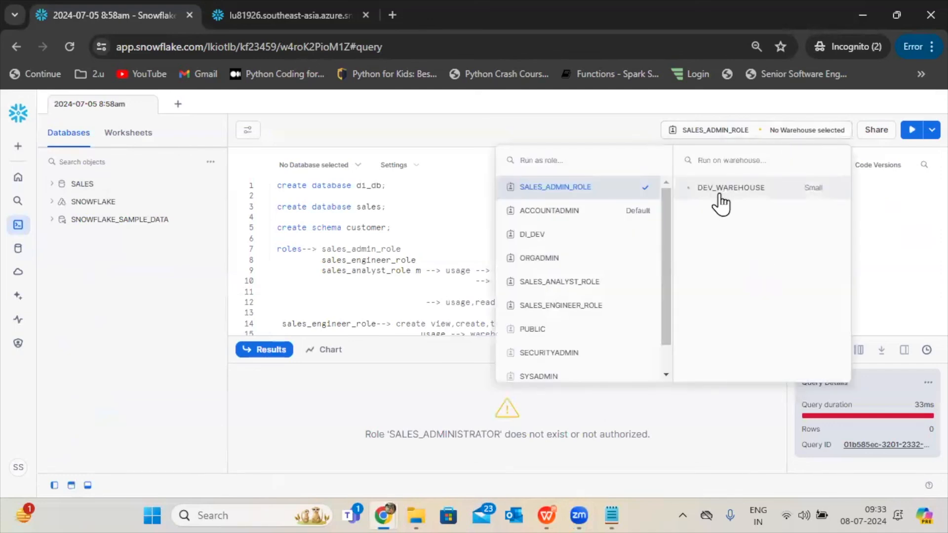
{"action": "left_click", "coordinate": [413, 306]}
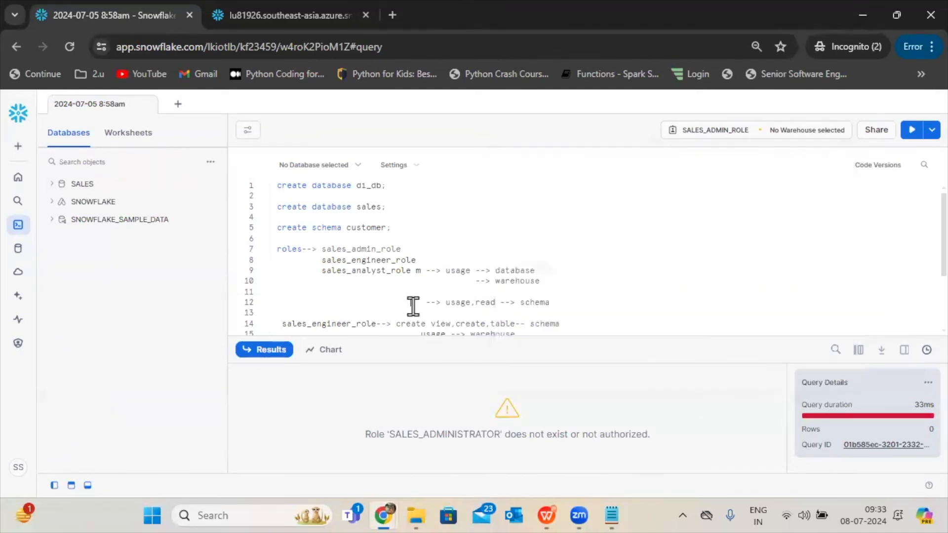
Examine the GRANT CREATE STAGE statement on schema sales.customer, and recheck the roles and warehouses available to the worksheet.
{"action": "scroll", "coordinate": [918, 314], "scroll_direction": "down", "scroll_amount": 2}
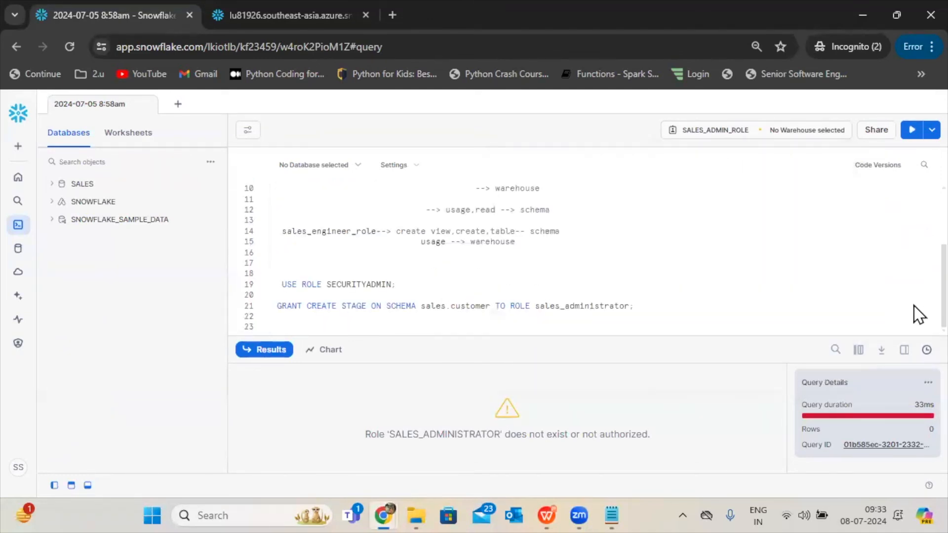
{"action": "left_click_drag", "start_coordinate": [647, 310], "coordinate": [497, 306]}
{"action": "left_click_drag", "start_coordinate": [307, 306], "coordinate": [364, 303]}
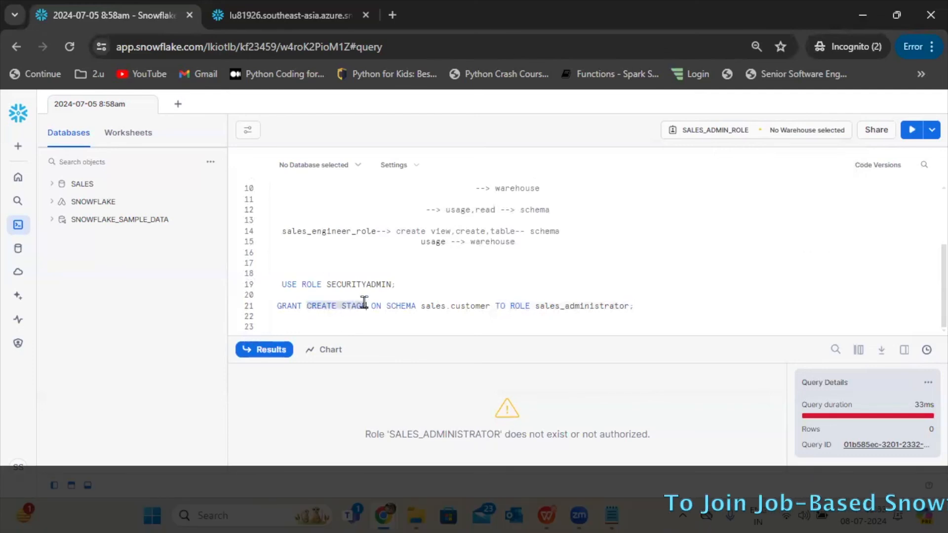
{"action": "left_click", "coordinate": [736, 137]}
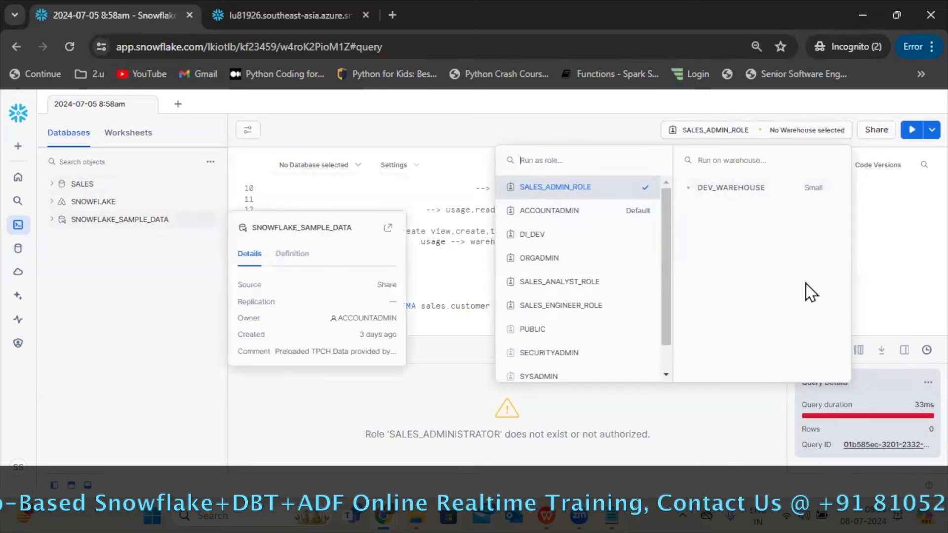
Switch to the Session-2 roles and users presentation in WPS Office and present slide 15 with the role privilege inheritance diagram.
{"action": "left_click", "coordinate": [431, 276]}
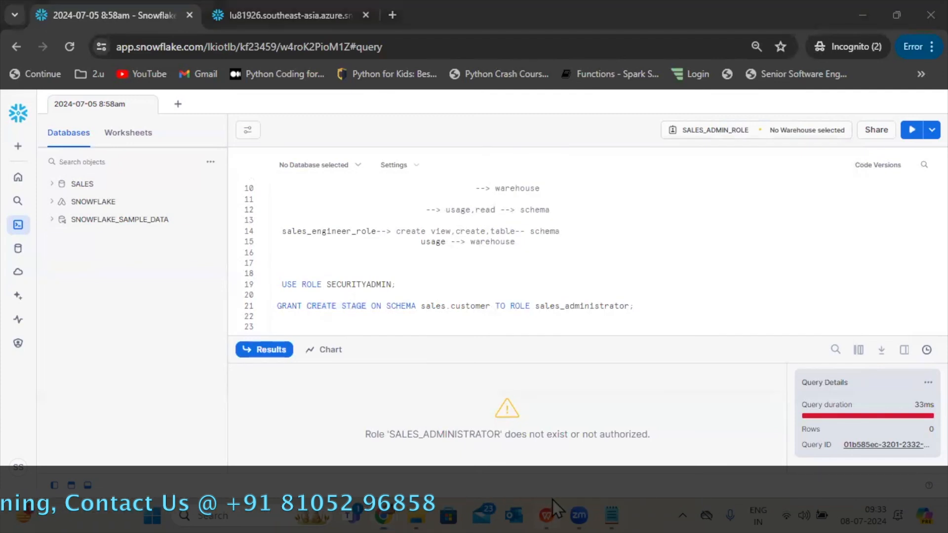
{"action": "left_click", "coordinate": [552, 499]}
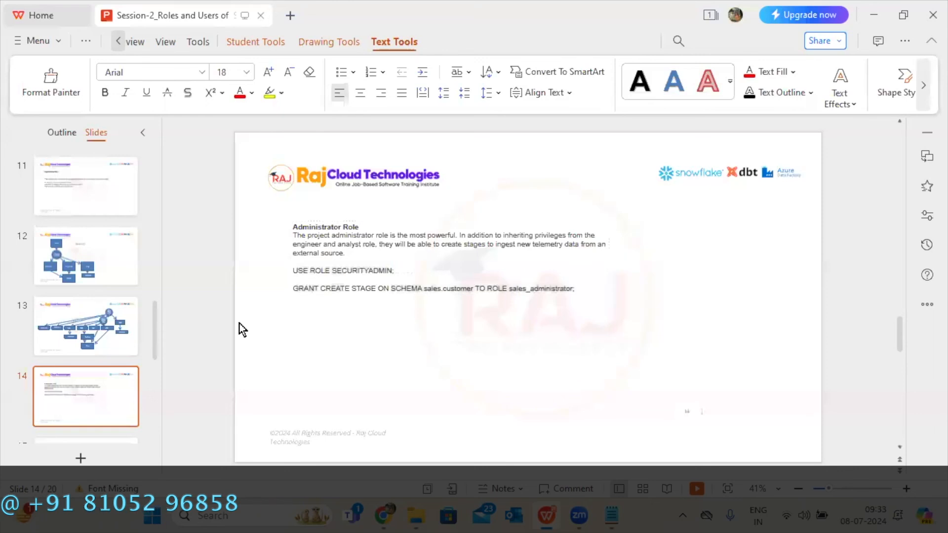
{"action": "scroll", "coordinate": [242, 329], "scroll_direction": "down", "scroll_amount": 1}
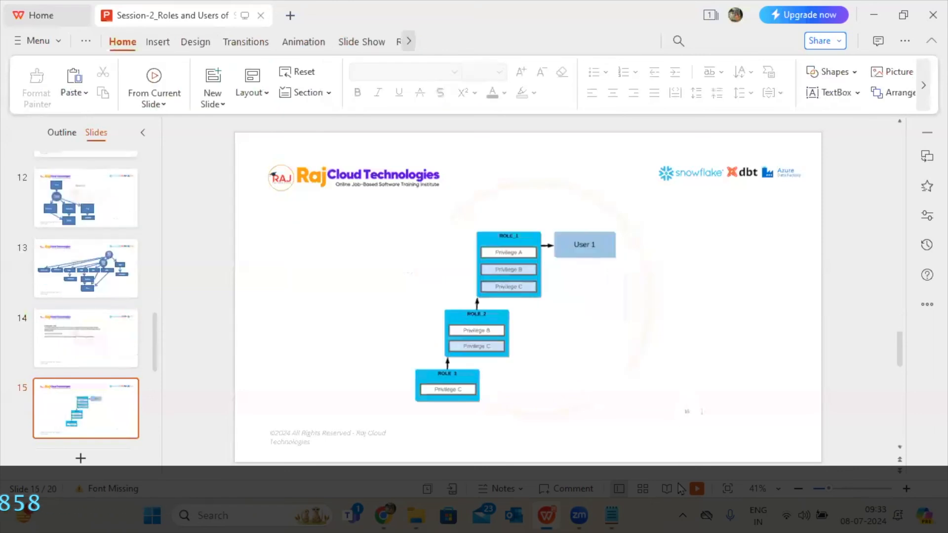
{"action": "left_click", "coordinate": [695, 489]}
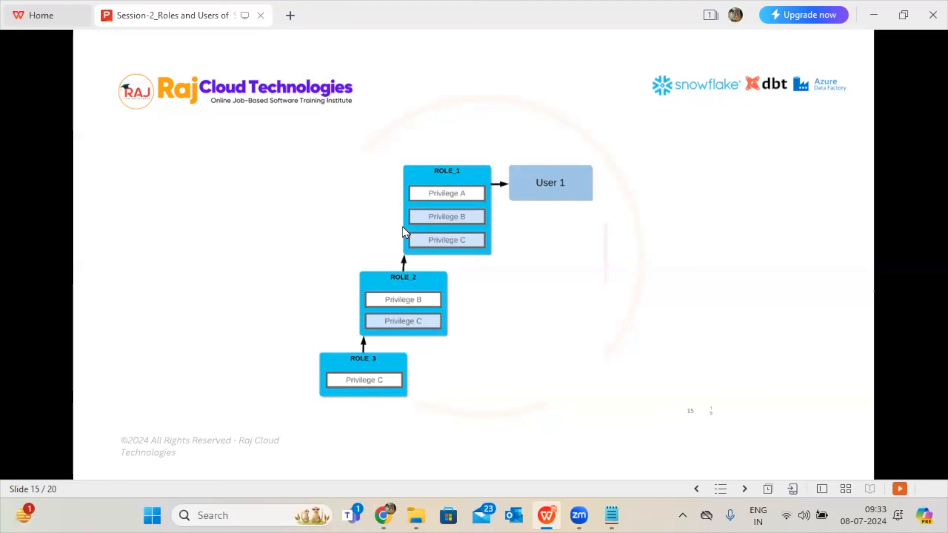
Advance through the securable object and object privilege tables on slides 16 to 19 to the closing slide.
{"action": "left_click", "coordinate": [520, 248]}
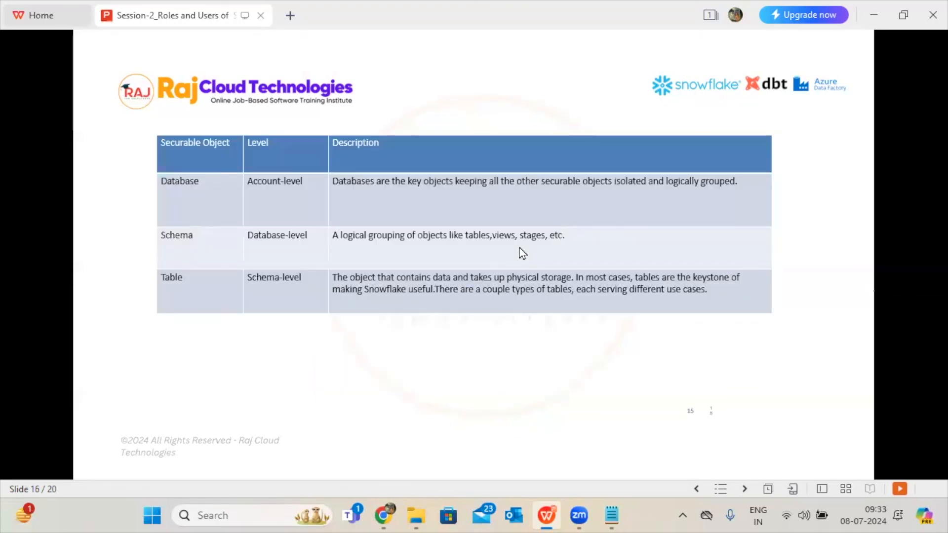
{"action": "left_click", "coordinate": [520, 248]}
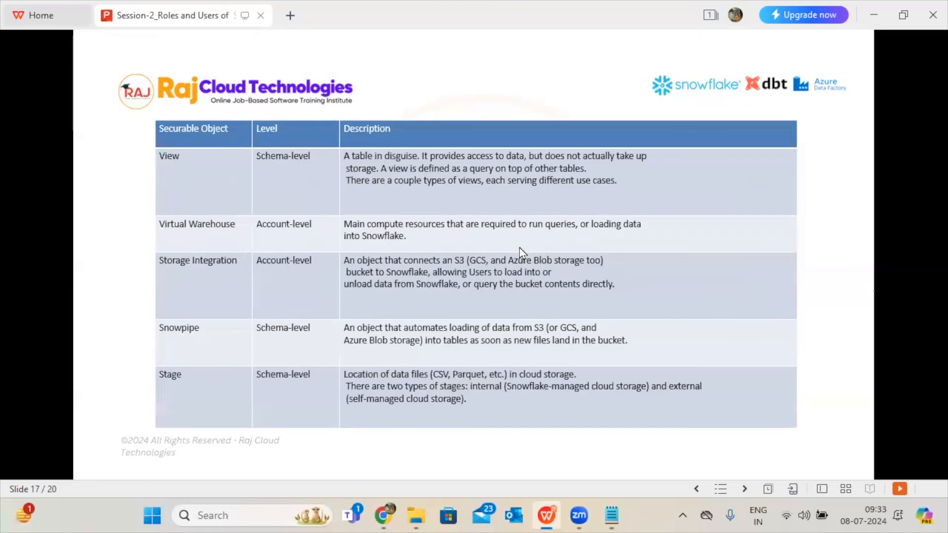
{"action": "left_click", "coordinate": [519, 248]}
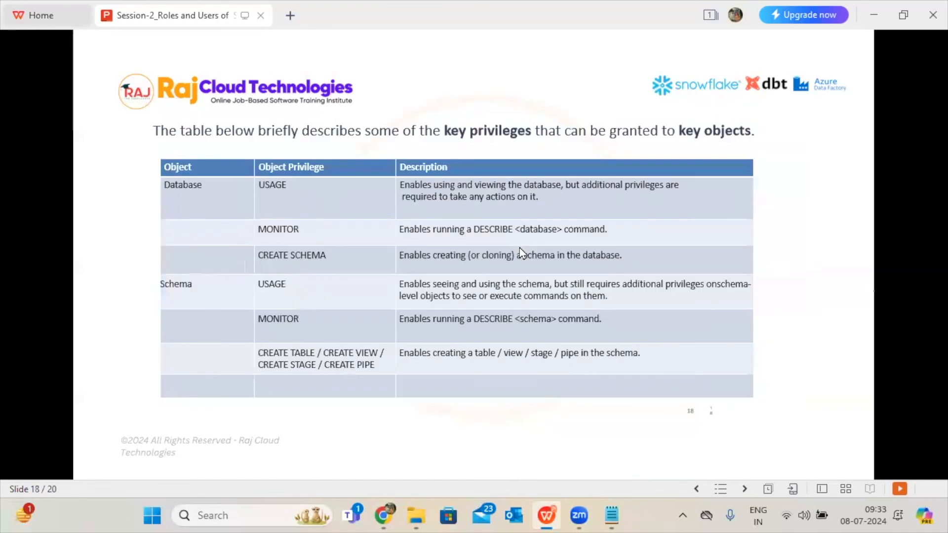
{"action": "left_click", "coordinate": [520, 248]}
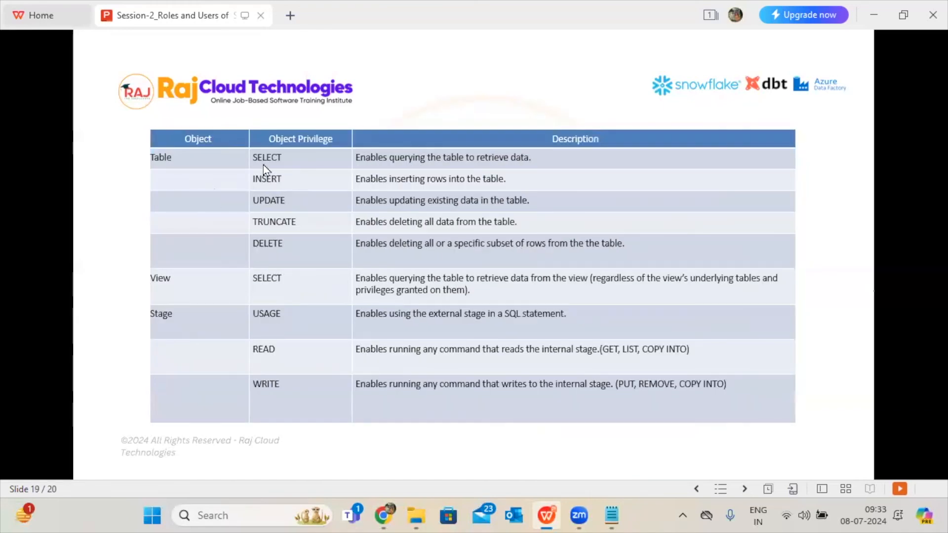
{"action": "left_click", "coordinate": [253, 286]}
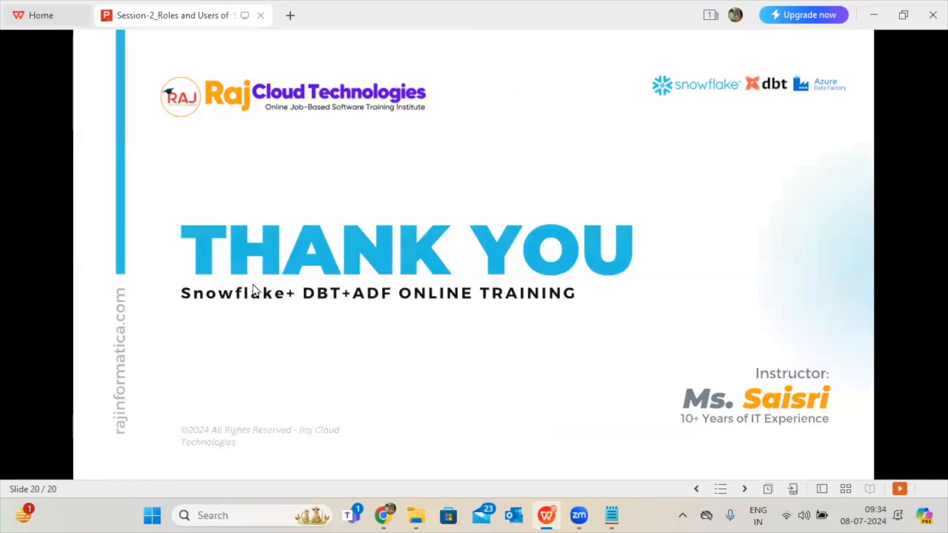
Go back through the slides to review the securable object levels on slide 16, ending at the database and schema privileges on slide 18.
{"action": "key", "text": "Left"}
{"action": "key", "text": "Left"}
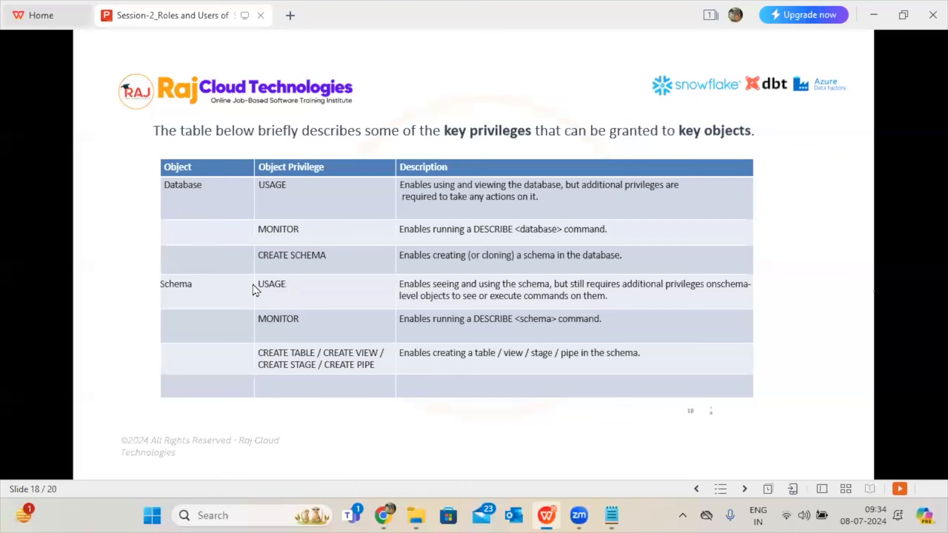
{"action": "key", "text": "Left"}
{"action": "key", "text": "Left"}
{"action": "key", "text": "Left"}
{"action": "key", "text": "Right"}
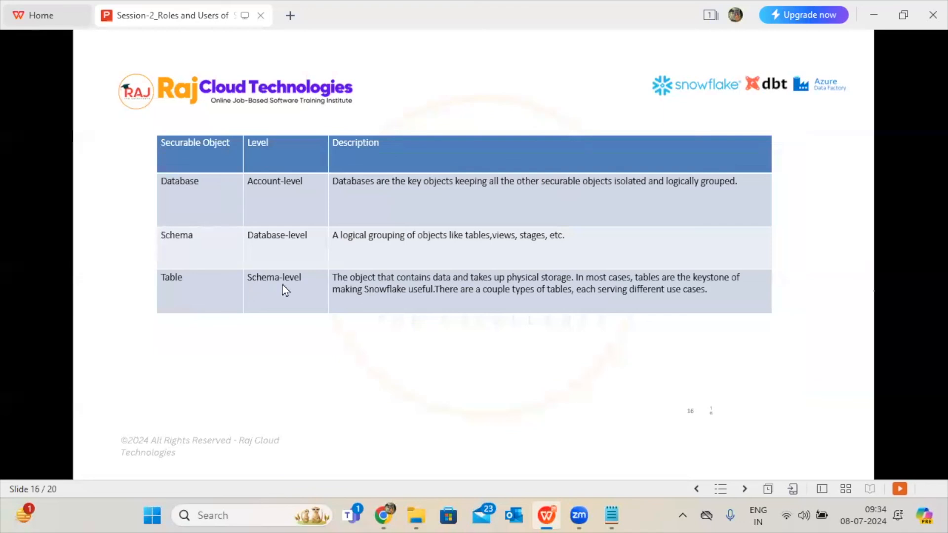
{"action": "key", "text": "Right"}
{"action": "key", "text": "Right"}
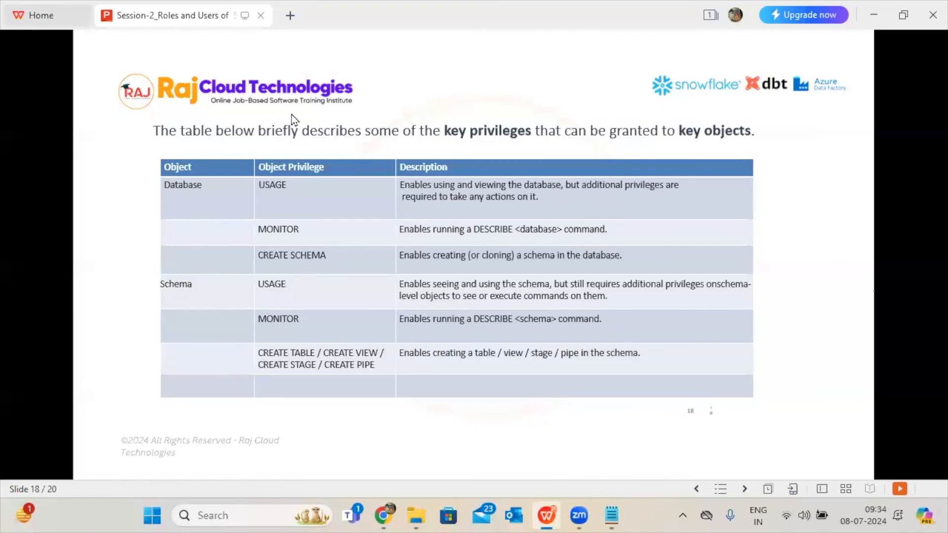